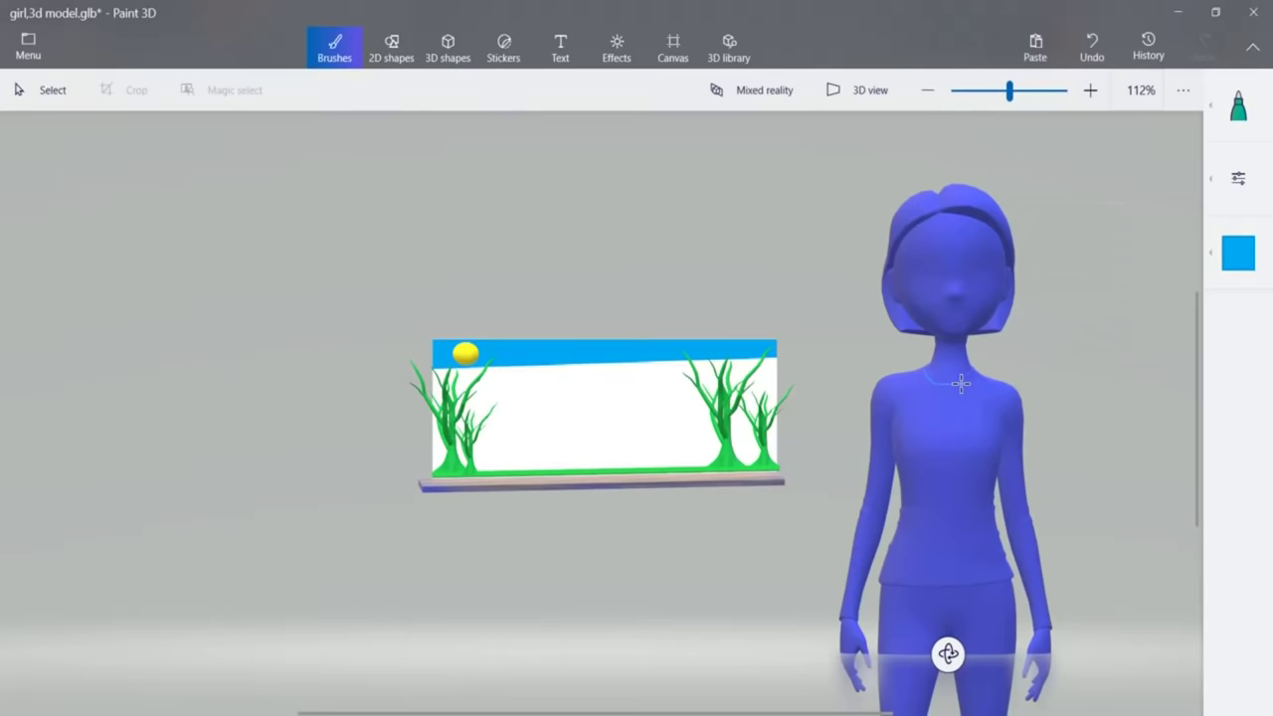
Select the Watercolour brush with a 6 px thickness for detailed painting around the girl's neckline.
{"action": "left_click", "coordinate": [1034, 94]}
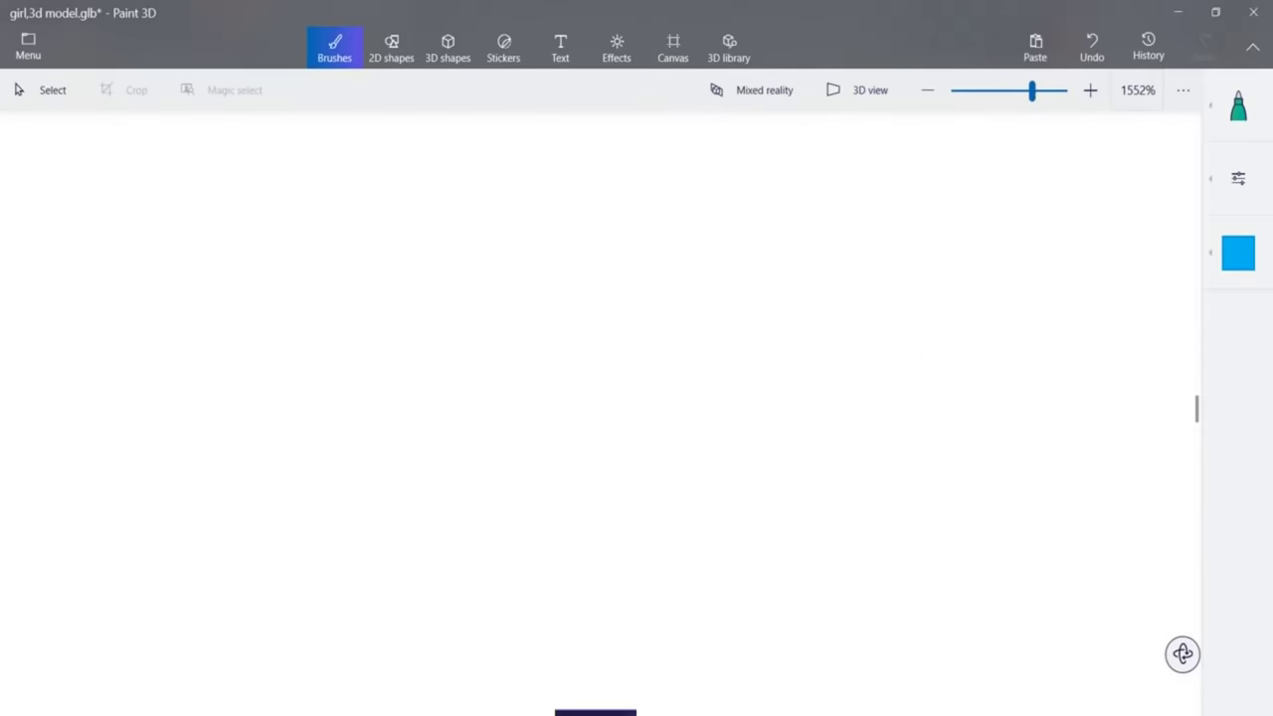
{"action": "left_click_drag", "start_coordinate": [605, 699], "coordinate": [999, 701]}
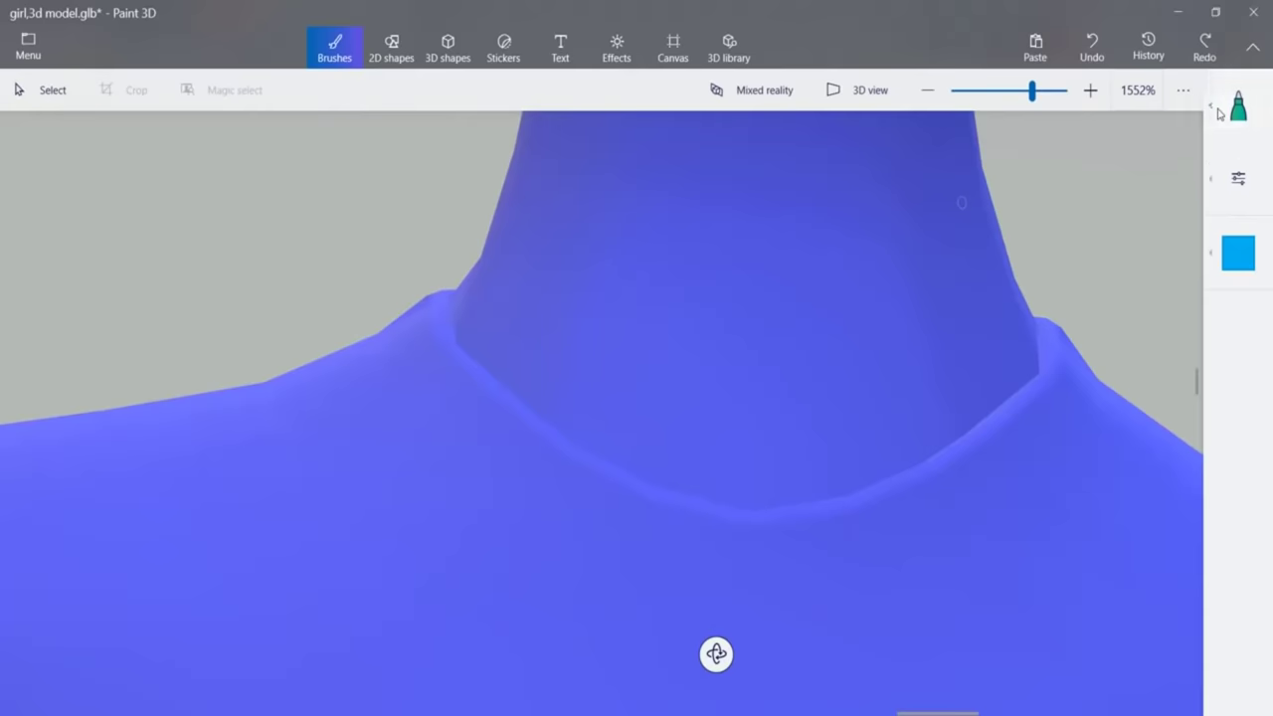
{"action": "left_click", "coordinate": [1218, 111]}
{"action": "left_click", "coordinate": [1127, 100]}
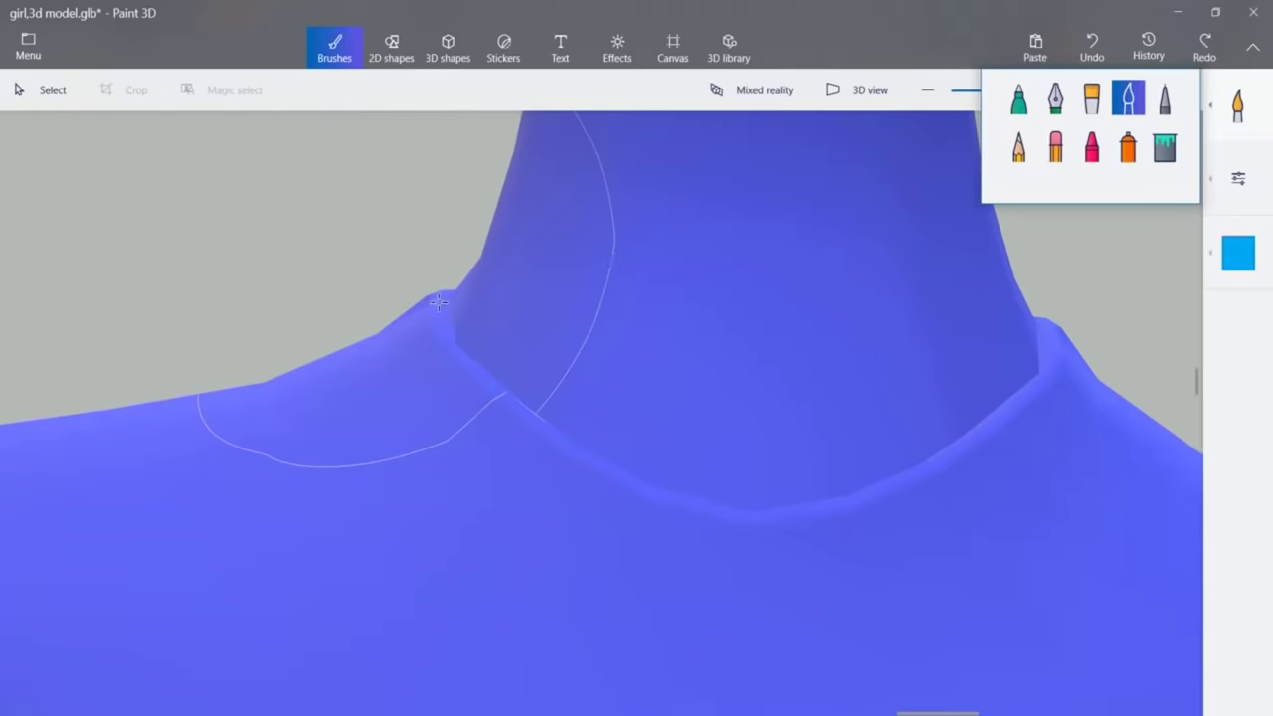
{"action": "left_click", "coordinate": [1231, 178]}
{"action": "type", "text": "6"}
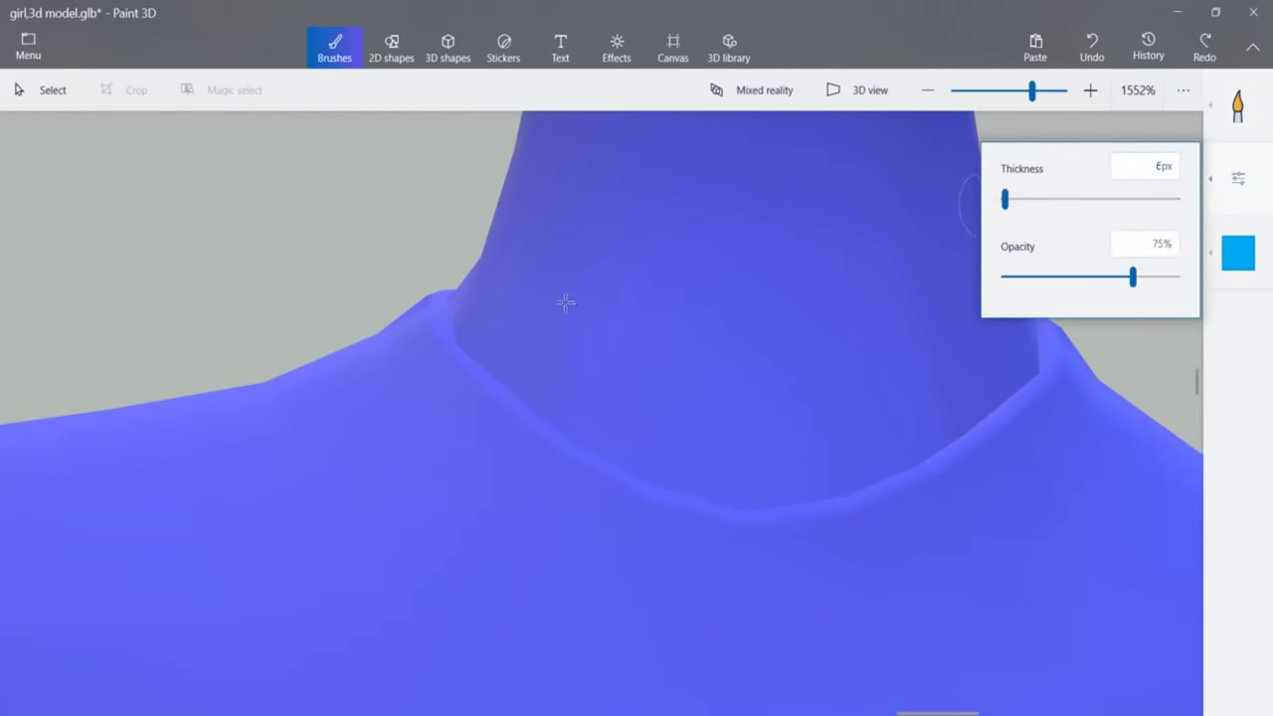
Paint the girl's shoulder edges, shirt neckline and upper chest light blue, keeping the neck unpainted.
{"action": "mouse_move", "coordinate": [424, 298]}
{"action": "left_mouse_down"}
{"action": "mouse_move", "coordinate": [427, 333]}
{"action": "mouse_move", "coordinate": [428, 307]}
{"action": "mouse_move", "coordinate": [289, 373]}
{"action": "mouse_move", "coordinate": [15, 437]}
{"action": "left_mouse_up"}
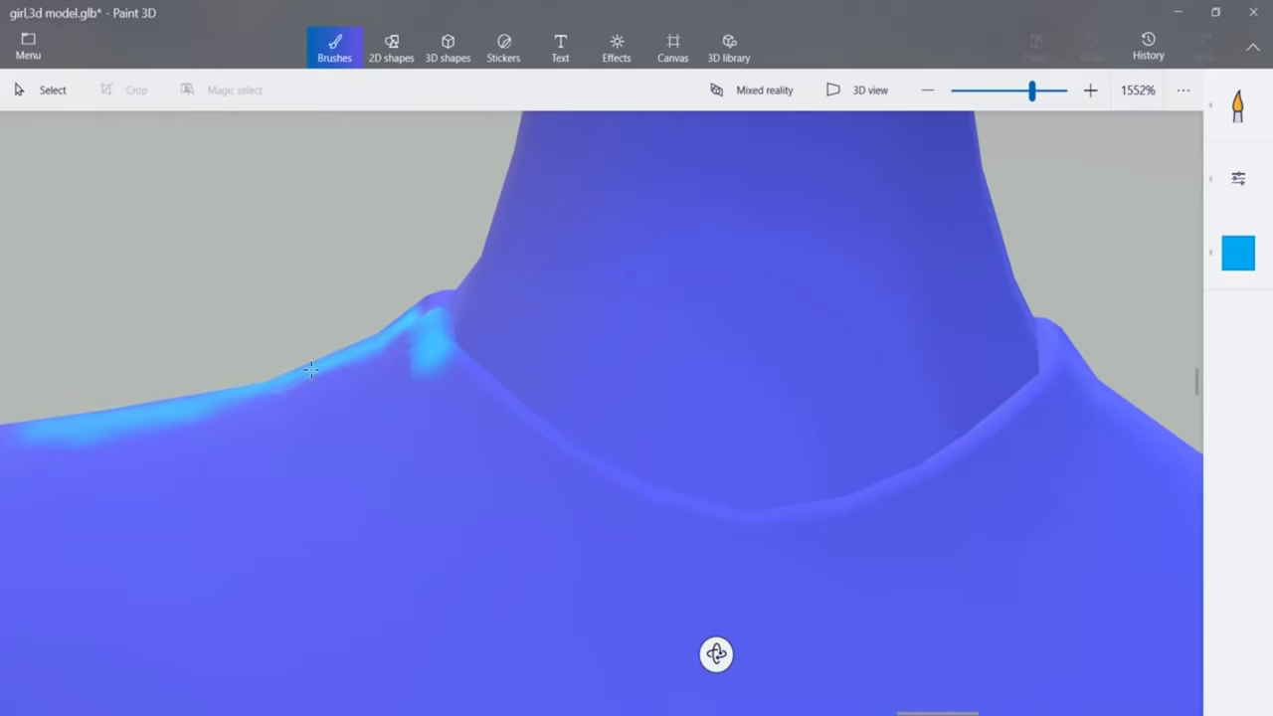
{"action": "mouse_move", "coordinate": [408, 316]}
{"action": "left_mouse_down"}
{"action": "mouse_move", "coordinate": [430, 300]}
{"action": "mouse_move", "coordinate": [477, 421]}
{"action": "mouse_move", "coordinate": [716, 514]}
{"action": "mouse_move", "coordinate": [653, 508]}
{"action": "mouse_move", "coordinate": [844, 511]}
{"action": "mouse_move", "coordinate": [1059, 397]}
{"action": "mouse_move", "coordinate": [1063, 354]}
{"action": "left_mouse_up"}
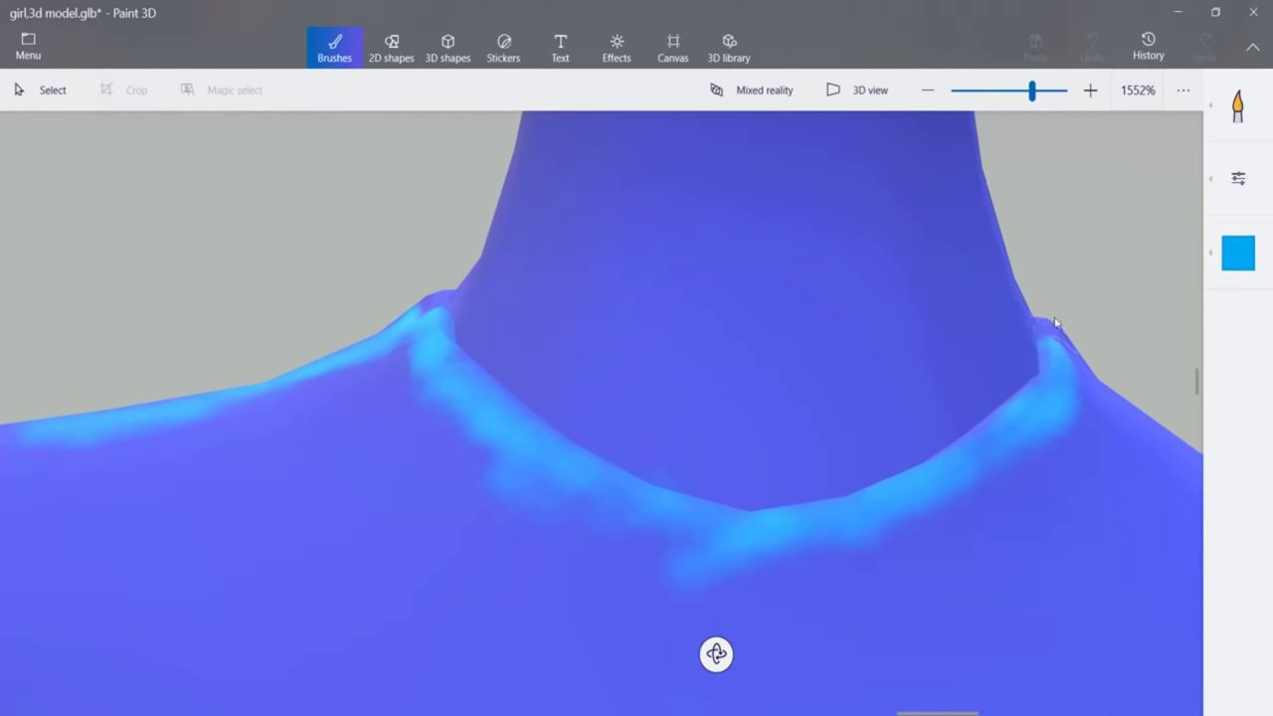
{"action": "left_click_drag", "start_coordinate": [1096, 395], "coordinate": [1111, 400]}
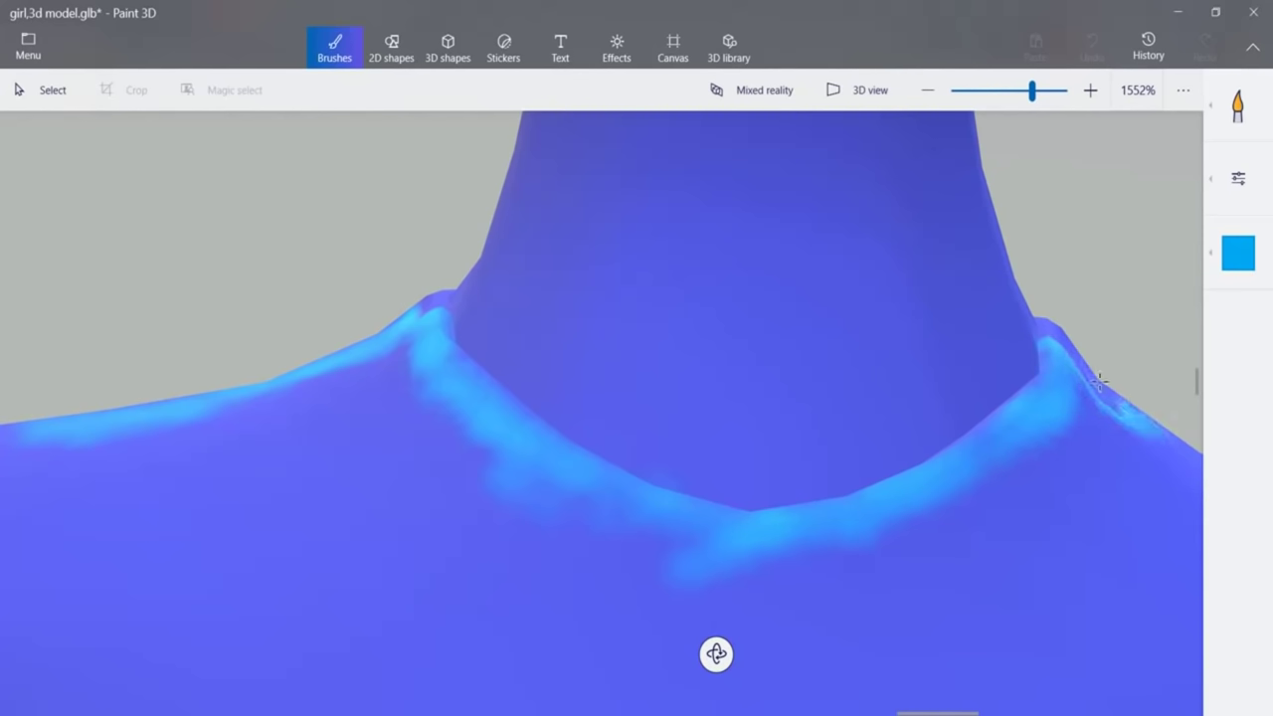
{"action": "left_click_drag", "start_coordinate": [1190, 452], "coordinate": [1133, 419]}
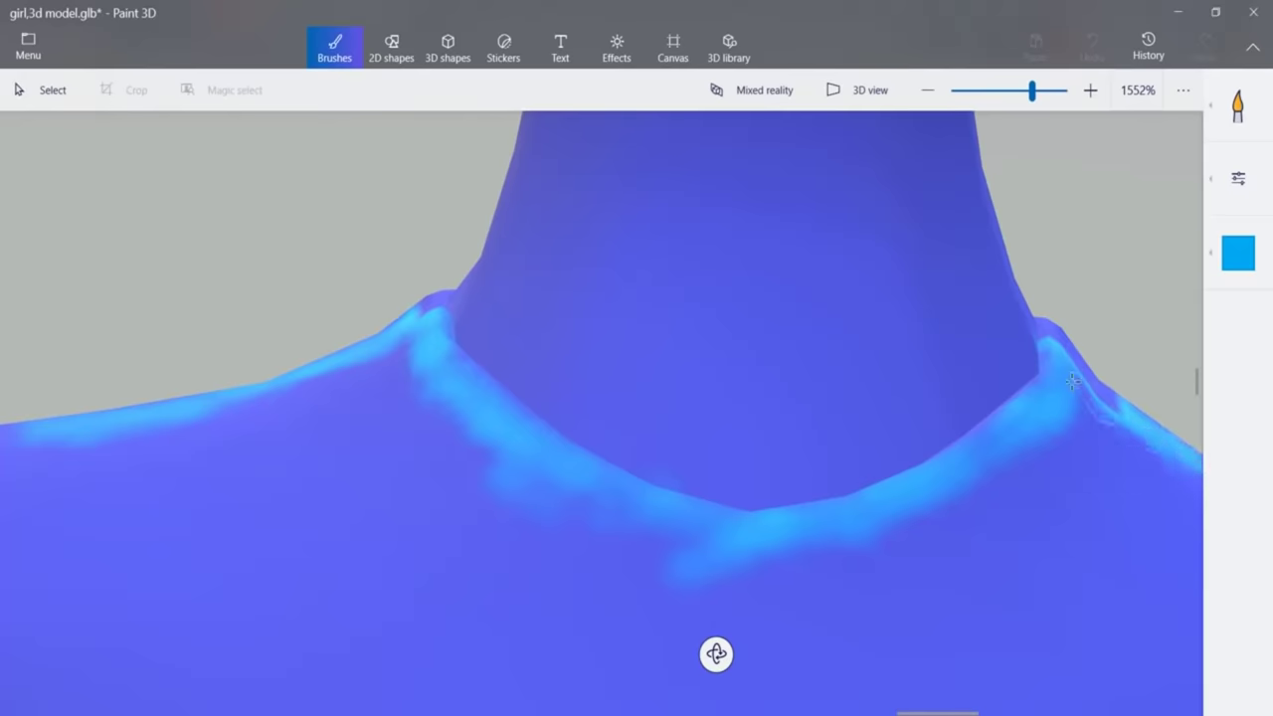
{"action": "mouse_move", "coordinate": [1096, 374]}
{"action": "left_mouse_down"}
{"action": "mouse_move", "coordinate": [1089, 437]}
{"action": "mouse_move", "coordinate": [1034, 453]}
{"action": "mouse_move", "coordinate": [670, 654]}
{"action": "mouse_move", "coordinate": [991, 506]}
{"action": "mouse_move", "coordinate": [1038, 441]}
{"action": "mouse_move", "coordinate": [1032, 492]}
{"action": "mouse_move", "coordinate": [617, 572]}
{"action": "mouse_move", "coordinate": [528, 605]}
{"action": "mouse_move", "coordinate": [500, 491]}
{"action": "mouse_move", "coordinate": [431, 440]}
{"action": "mouse_move", "coordinate": [159, 522]}
{"action": "mouse_move", "coordinate": [60, 467]}
{"action": "mouse_move", "coordinate": [368, 420]}
{"action": "mouse_move", "coordinate": [438, 438]}
{"action": "mouse_move", "coordinate": [407, 383]}
{"action": "mouse_move", "coordinate": [133, 506]}
{"action": "mouse_move", "coordinate": [260, 386]}
{"action": "mouse_move", "coordinate": [59, 567]}
{"action": "mouse_move", "coordinate": [219, 527]}
{"action": "mouse_move", "coordinate": [59, 687]}
{"action": "mouse_move", "coordinate": [102, 576]}
{"action": "left_mouse_up"}
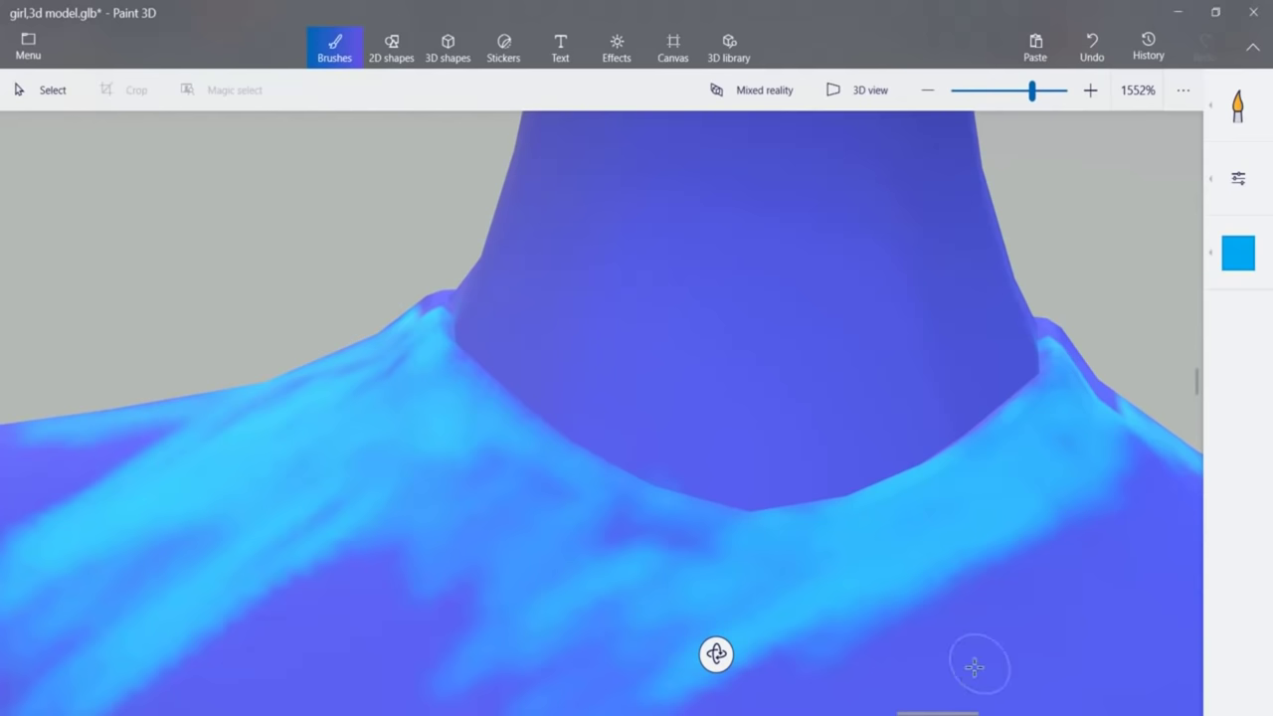
Paint light blue strokes over the girl's left shoulder and down the inner and outer edges of her upper sleeve.
{"action": "left_click_drag", "start_coordinate": [955, 713], "coordinate": [1011, 713]}
{"action": "mouse_move", "coordinate": [314, 441]}
{"action": "left_mouse_down"}
{"action": "mouse_move", "coordinate": [455, 504]}
{"action": "mouse_move", "coordinate": [520, 514]}
{"action": "mouse_move", "coordinate": [470, 502]}
{"action": "mouse_move", "coordinate": [686, 607]}
{"action": "mouse_move", "coordinate": [702, 557]}
{"action": "mouse_move", "coordinate": [641, 545]}
{"action": "mouse_move", "coordinate": [782, 617]}
{"action": "mouse_move", "coordinate": [865, 686]}
{"action": "mouse_move", "coordinate": [779, 585]}
{"action": "left_mouse_up"}
{"action": "left_click_drag", "start_coordinate": [1198, 398], "coordinate": [1199, 416]}
{"action": "mouse_move", "coordinate": [888, 302]}
{"action": "left_mouse_down"}
{"action": "mouse_move", "coordinate": [931, 381]}
{"action": "mouse_move", "coordinate": [954, 517]}
{"action": "mouse_move", "coordinate": [952, 646]}
{"action": "mouse_move", "coordinate": [940, 487]}
{"action": "left_mouse_up"}
{"action": "mouse_move", "coordinate": [722, 590]}
{"action": "left_mouse_down"}
{"action": "mouse_move", "coordinate": [666, 563]}
{"action": "mouse_move", "coordinate": [708, 656]}
{"action": "mouse_move", "coordinate": [682, 560]}
{"action": "mouse_move", "coordinate": [699, 508]}
{"action": "left_mouse_up"}
{"action": "left_click_drag", "start_coordinate": [1198, 400], "coordinate": [1191, 427]}
{"action": "left_click_drag", "start_coordinate": [963, 198], "coordinate": [964, 163]}
{"action": "mouse_move", "coordinate": [955, 317]}
{"action": "left_mouse_down"}
{"action": "mouse_move", "coordinate": [944, 405]}
{"action": "mouse_move", "coordinate": [957, 490]}
{"action": "left_mouse_up"}
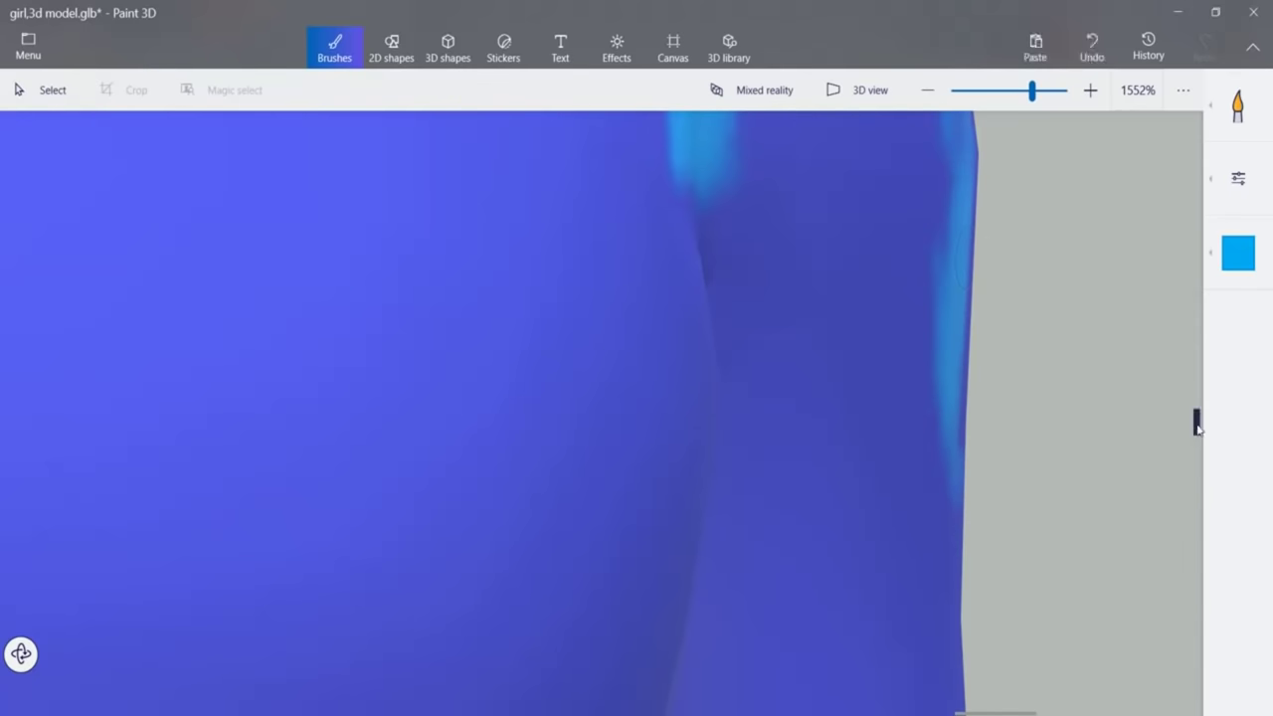
Extend the light blue along the inner and outer edges of the left sleeve down to the elbow folds.
{"action": "left_click_drag", "start_coordinate": [1196, 425], "coordinate": [1196, 441]}
{"action": "left_click_drag", "start_coordinate": [720, 536], "coordinate": [716, 467]}
{"action": "mouse_move", "coordinate": [617, 466]}
{"action": "left_mouse_down"}
{"action": "mouse_move", "coordinate": [653, 688]}
{"action": "mouse_move", "coordinate": [645, 525]}
{"action": "mouse_move", "coordinate": [671, 646]}
{"action": "left_mouse_up"}
{"action": "left_click_drag", "start_coordinate": [1197, 447], "coordinate": [1196, 425]}
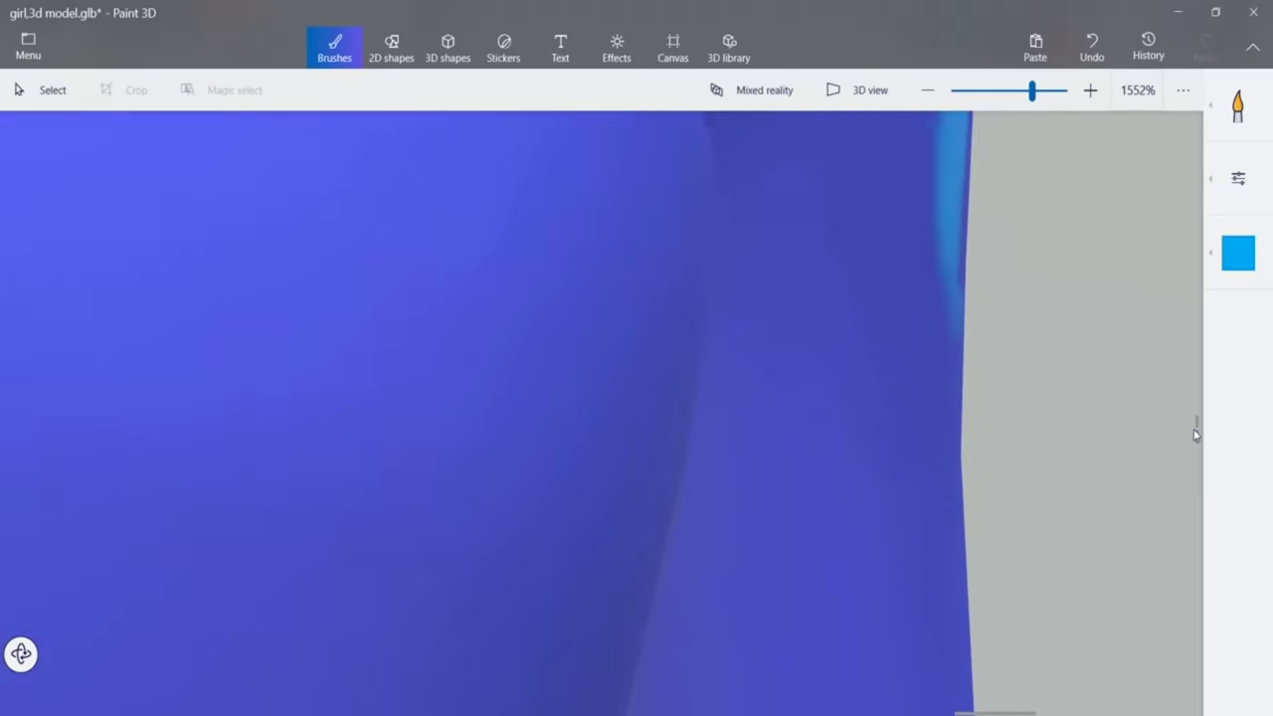
{"action": "mouse_move", "coordinate": [955, 384]}
{"action": "left_mouse_down"}
{"action": "mouse_move", "coordinate": [949, 557]}
{"action": "mouse_move", "coordinate": [936, 519]}
{"action": "left_mouse_up"}
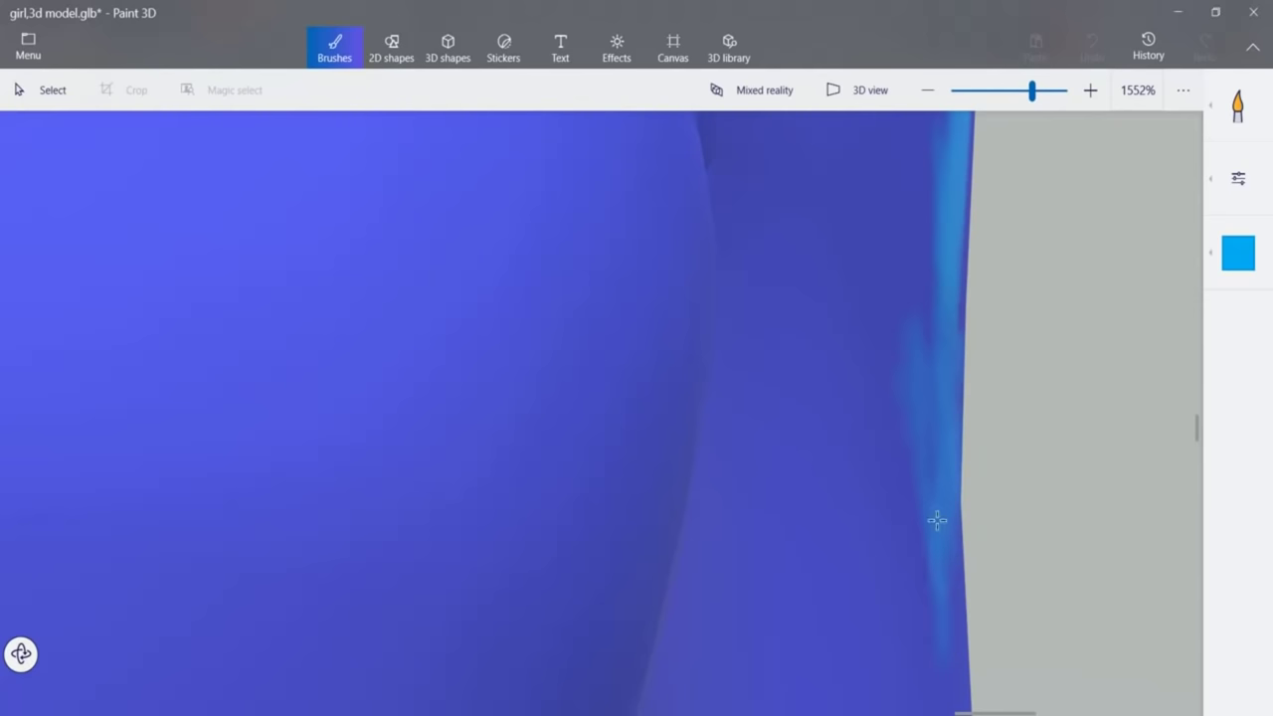
{"action": "left_click_drag", "start_coordinate": [1198, 427], "coordinate": [1197, 454]}
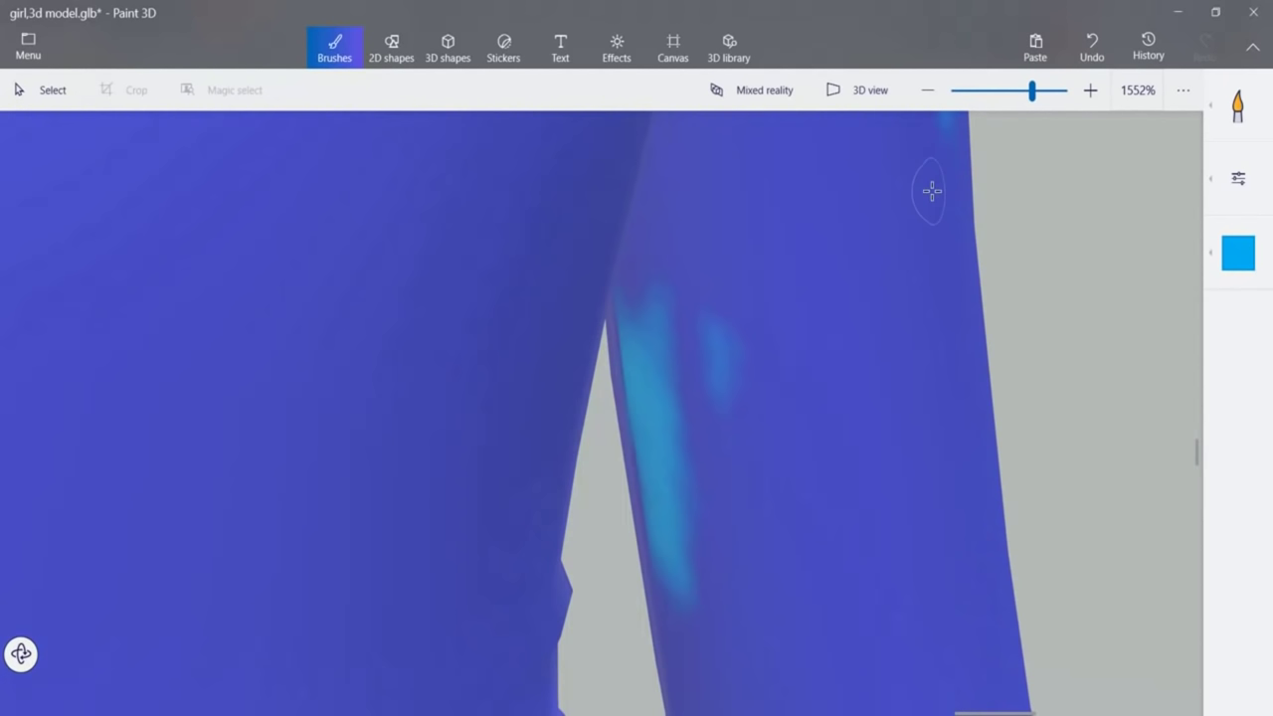
{"action": "mouse_move", "coordinate": [960, 164]}
{"action": "left_mouse_down"}
{"action": "mouse_move", "coordinate": [988, 420]}
{"action": "mouse_move", "coordinate": [965, 358]}
{"action": "mouse_move", "coordinate": [994, 480]}
{"action": "mouse_move", "coordinate": [987, 611]}
{"action": "left_mouse_up"}
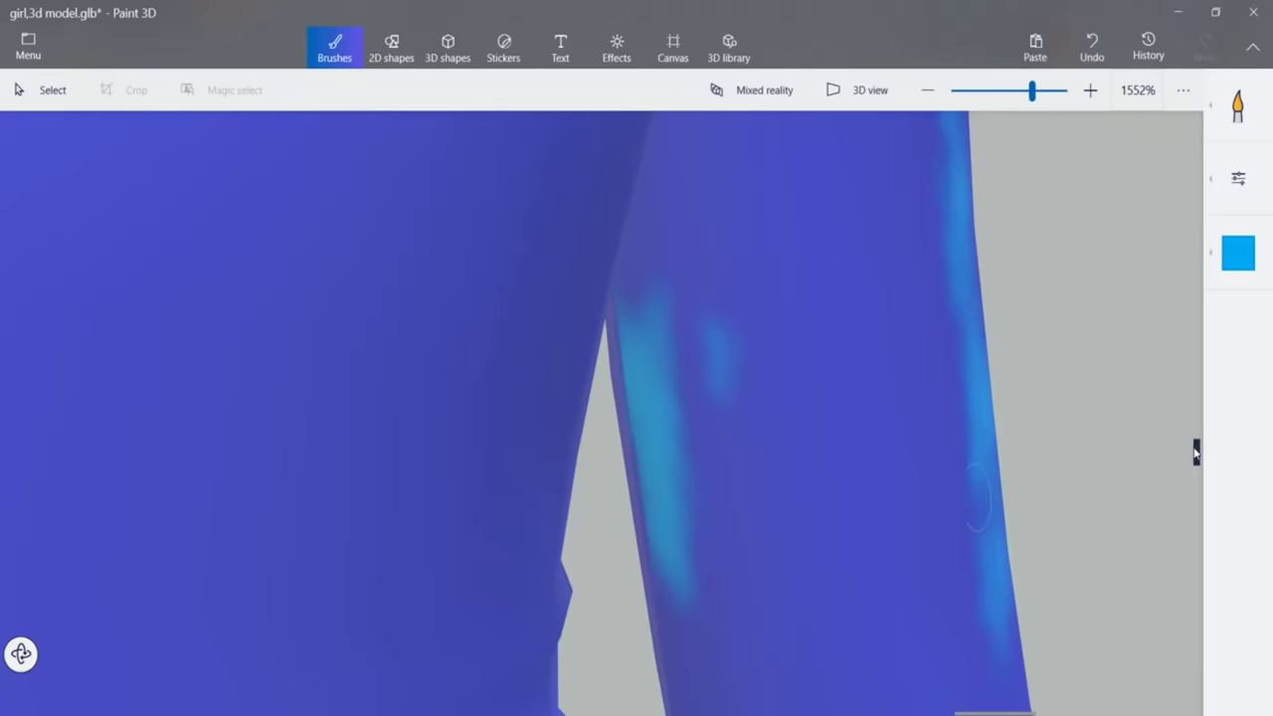
{"action": "left_click_drag", "start_coordinate": [1196, 452], "coordinate": [1197, 467]}
{"action": "mouse_move", "coordinate": [696, 358]}
{"action": "left_mouse_down"}
{"action": "mouse_move", "coordinate": [733, 622]}
{"action": "mouse_move", "coordinate": [765, 634]}
{"action": "left_mouse_up"}
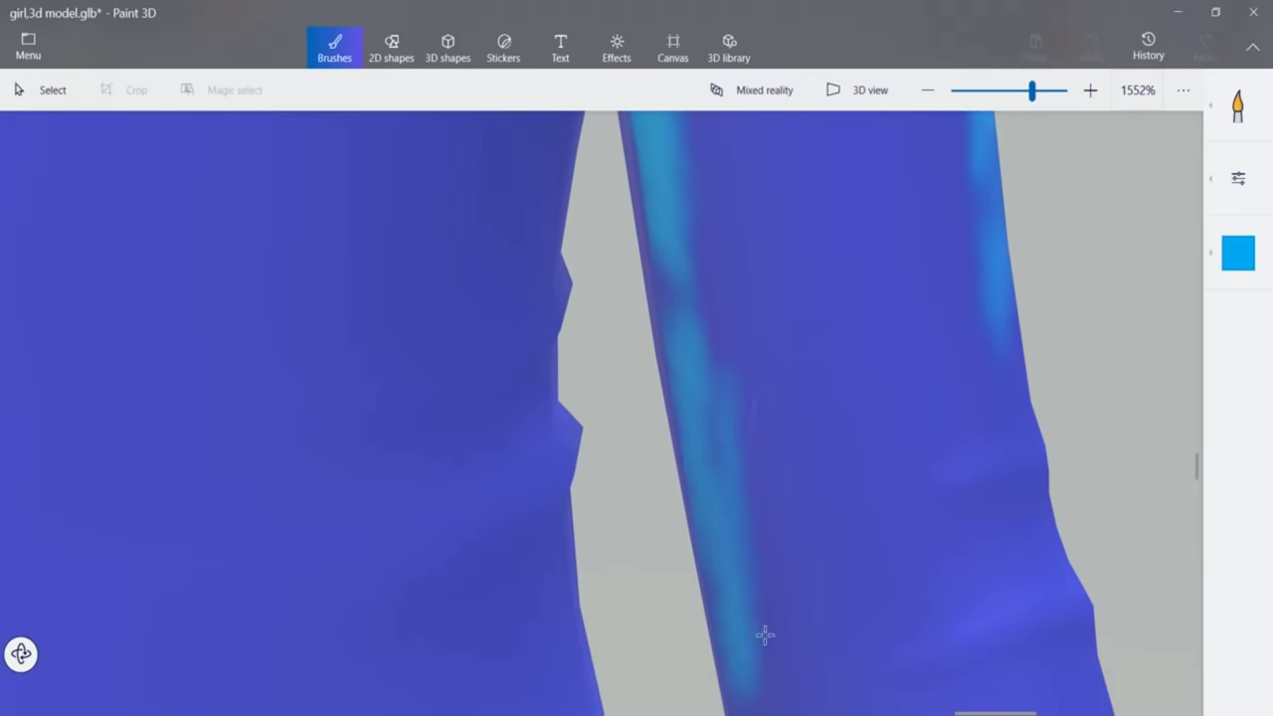
{"action": "mouse_move", "coordinate": [1001, 406]}
{"action": "left_mouse_down"}
{"action": "mouse_move", "coordinate": [1083, 627]}
{"action": "mouse_move", "coordinate": [1073, 650]}
{"action": "mouse_move", "coordinate": [1056, 614]}
{"action": "left_mouse_up"}
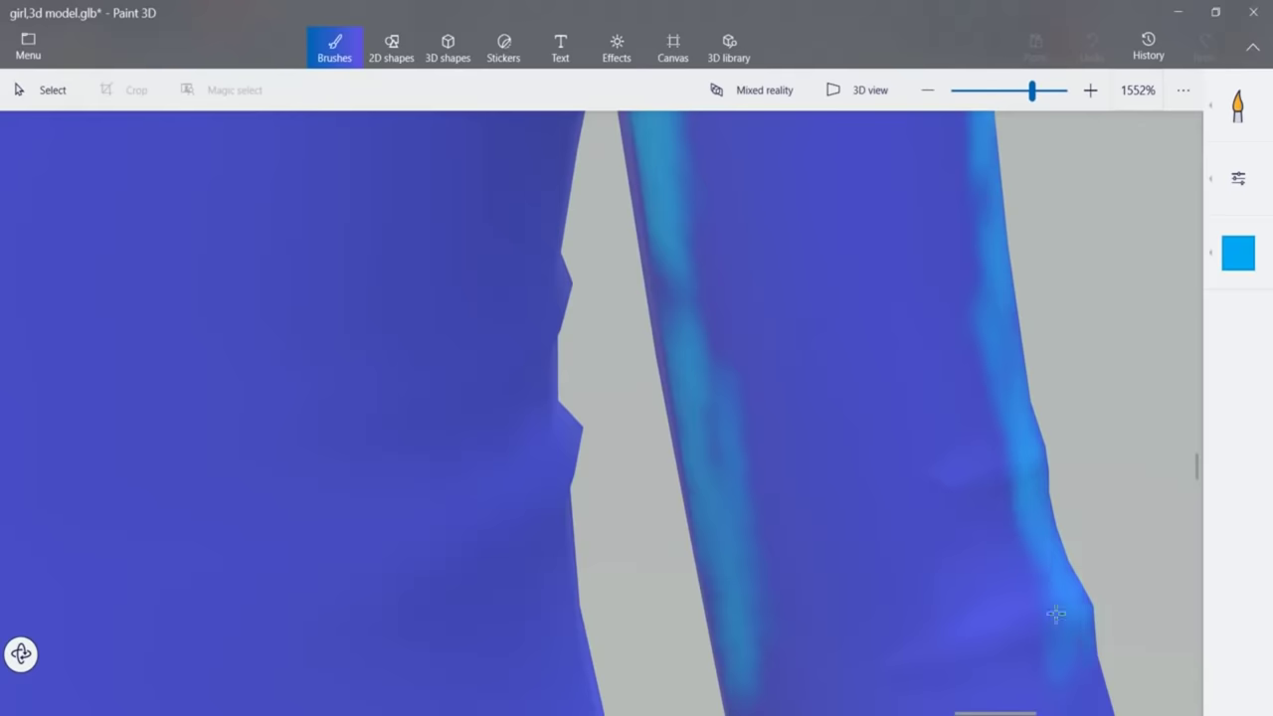
{"action": "mouse_move", "coordinate": [1196, 474]}
{"action": "left_mouse_down"}
{"action": "mouse_move", "coordinate": [1196, 498]}
{"action": "mouse_move", "coordinate": [1196, 474]}
{"action": "left_mouse_up"}
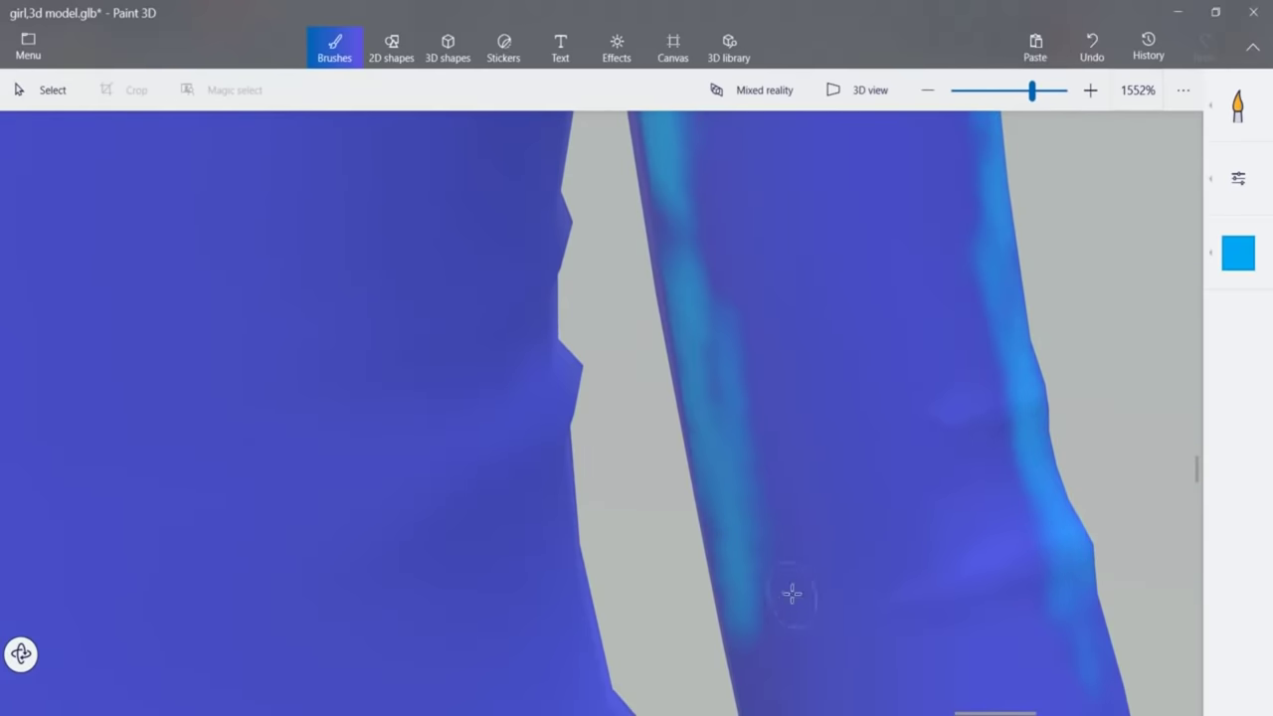
Increase the brush thickness and fill the left sleeve just below the elbow with light blue.
{"action": "left_click_drag", "start_coordinate": [994, 712], "coordinate": [1025, 712]}
{"action": "left_click_drag", "start_coordinate": [1196, 468], "coordinate": [1197, 486]}
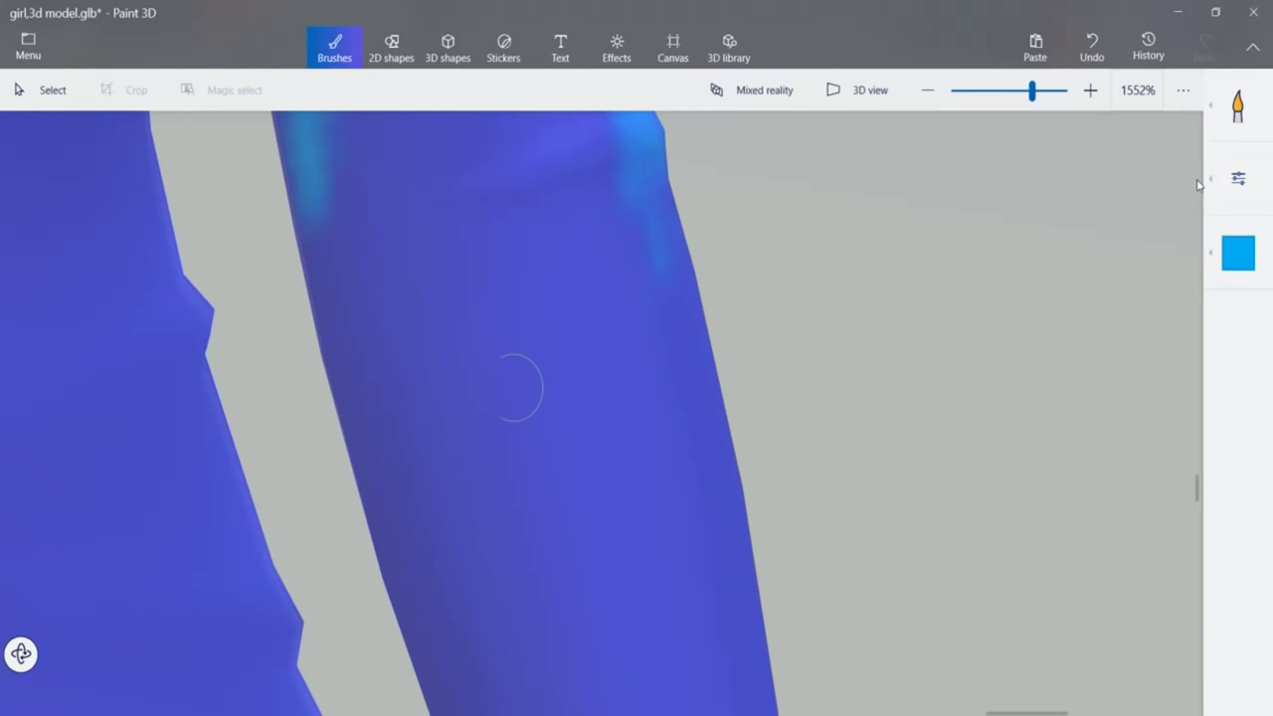
{"action": "left_click", "coordinate": [1238, 178]}
{"action": "left_click_drag", "start_coordinate": [1005, 198], "coordinate": [1031, 200]}
{"action": "mouse_move", "coordinate": [335, 268]}
{"action": "left_mouse_down"}
{"action": "mouse_move", "coordinate": [338, 216]}
{"action": "mouse_move", "coordinate": [471, 384]}
{"action": "mouse_move", "coordinate": [575, 194]}
{"action": "mouse_move", "coordinate": [554, 426]}
{"action": "mouse_move", "coordinate": [387, 99]}
{"action": "left_mouse_up"}
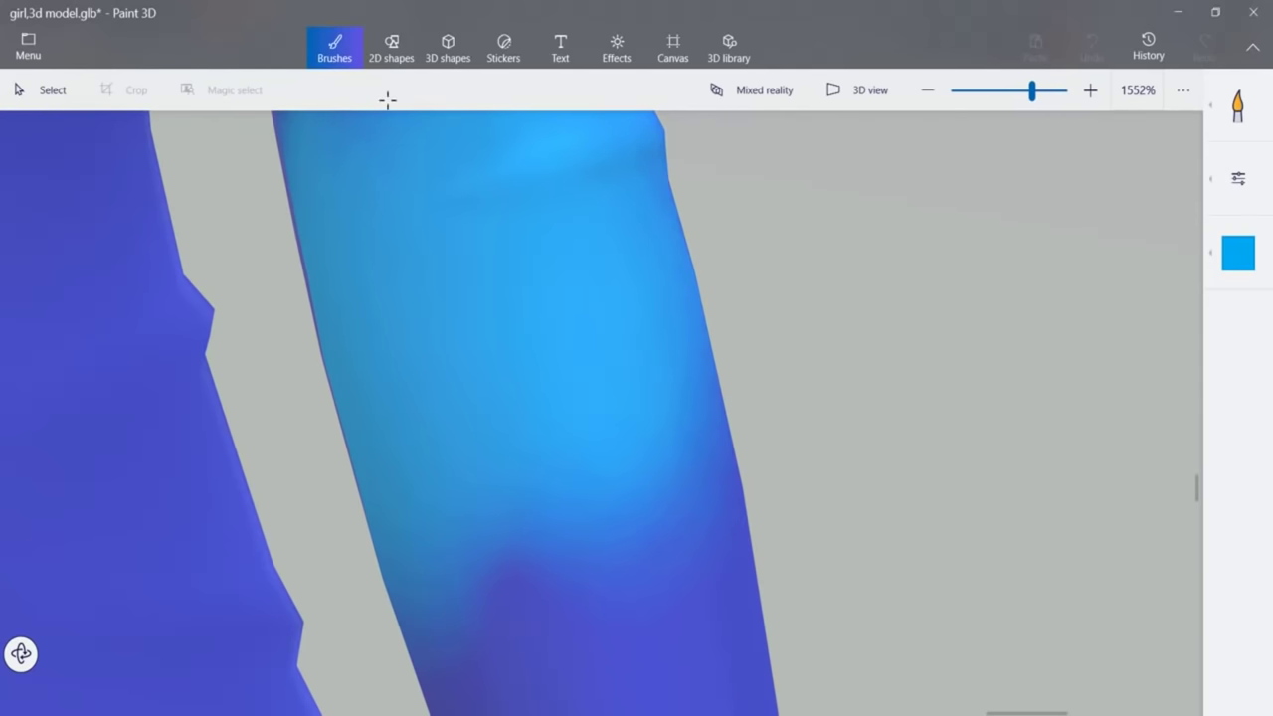
{"action": "left_click_drag", "start_coordinate": [652, 328], "coordinate": [711, 418]}
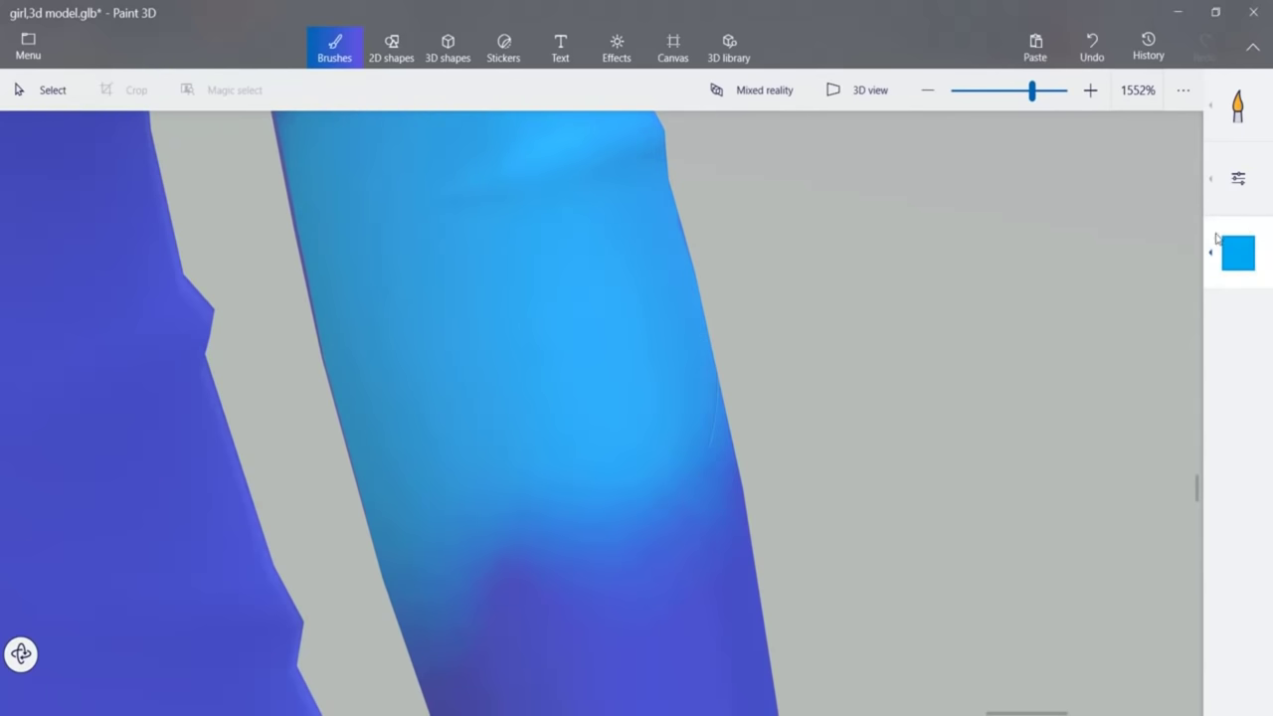
Fill the forearm of the left sleeve with light blue, working down to just above the cuff.
{"action": "left_click_drag", "start_coordinate": [1198, 487], "coordinate": [1197, 505]}
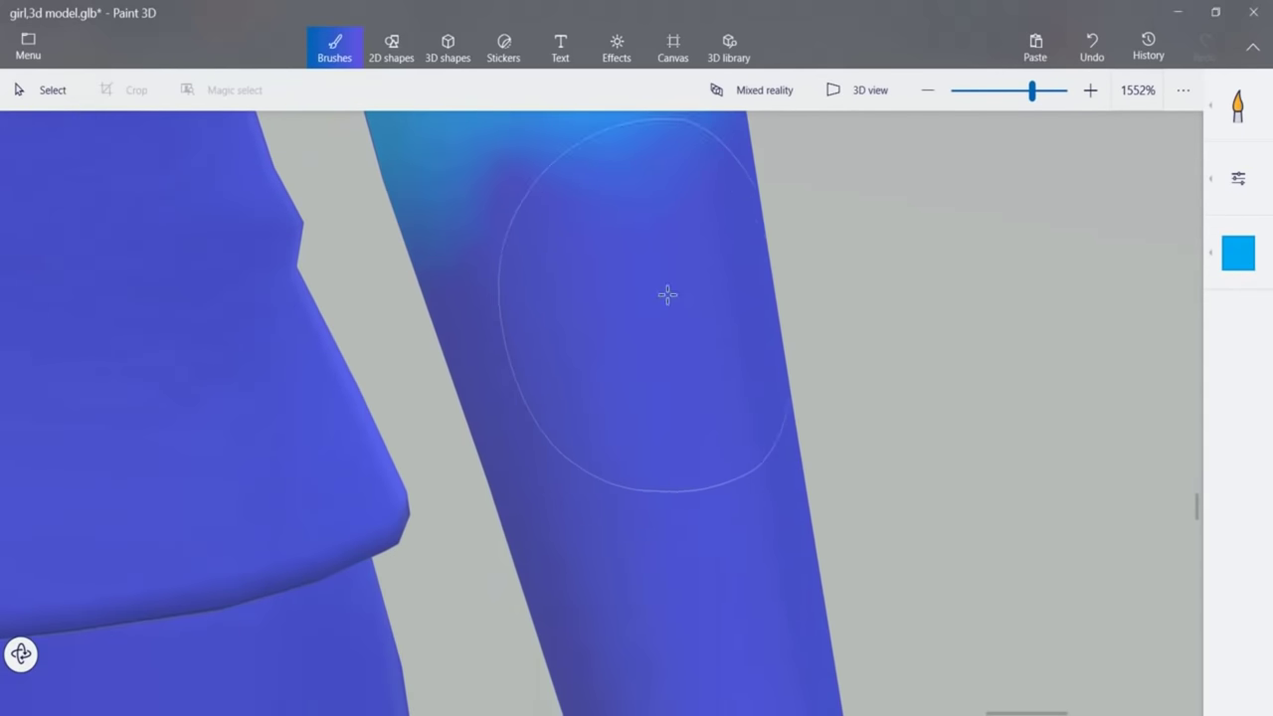
{"action": "mouse_move", "coordinate": [484, 238]}
{"action": "left_mouse_down"}
{"action": "mouse_move", "coordinate": [463, 162]}
{"action": "mouse_move", "coordinate": [710, 398]}
{"action": "mouse_move", "coordinate": [677, 403]}
{"action": "left_mouse_up"}
{"action": "left_click_drag", "start_coordinate": [666, 112], "coordinate": [1203, 227]}
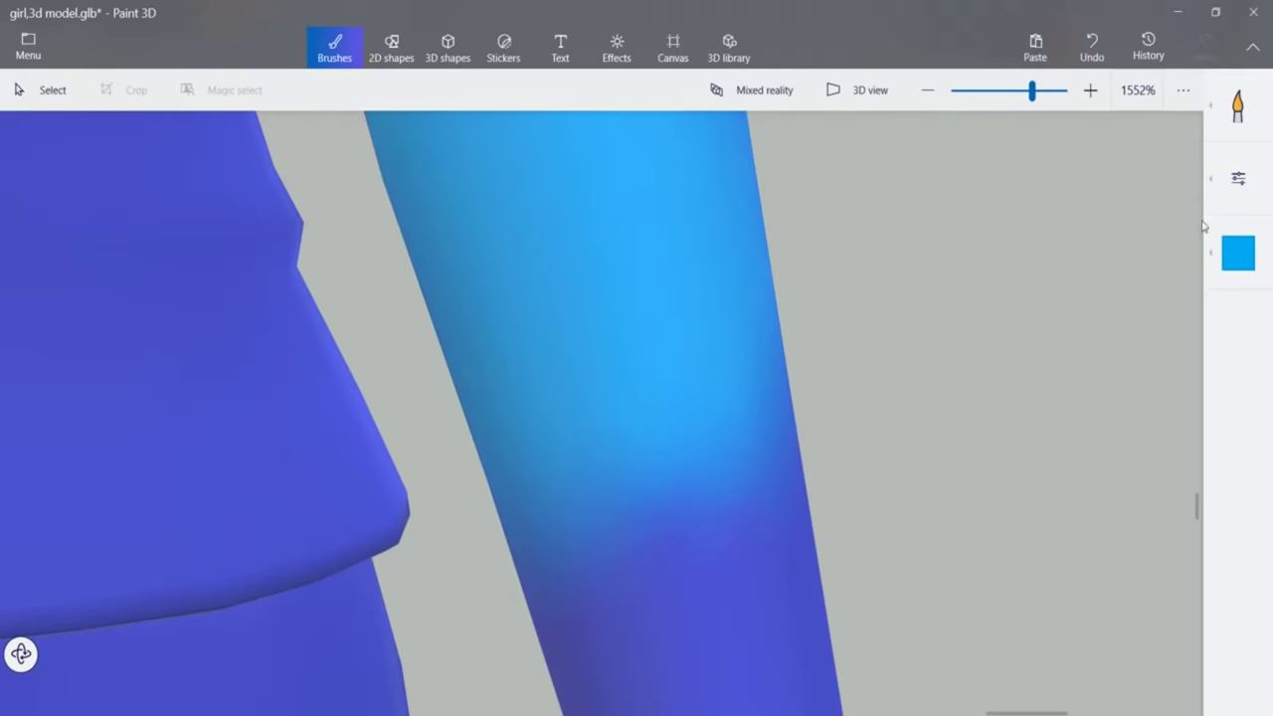
{"action": "left_click_drag", "start_coordinate": [1197, 505], "coordinate": [1198, 512]}
{"action": "mouse_move", "coordinate": [773, 573]}
{"action": "left_mouse_down"}
{"action": "mouse_move", "coordinate": [745, 378]}
{"action": "mouse_move", "coordinate": [781, 619]}
{"action": "mouse_move", "coordinate": [617, 272]}
{"action": "left_mouse_up"}
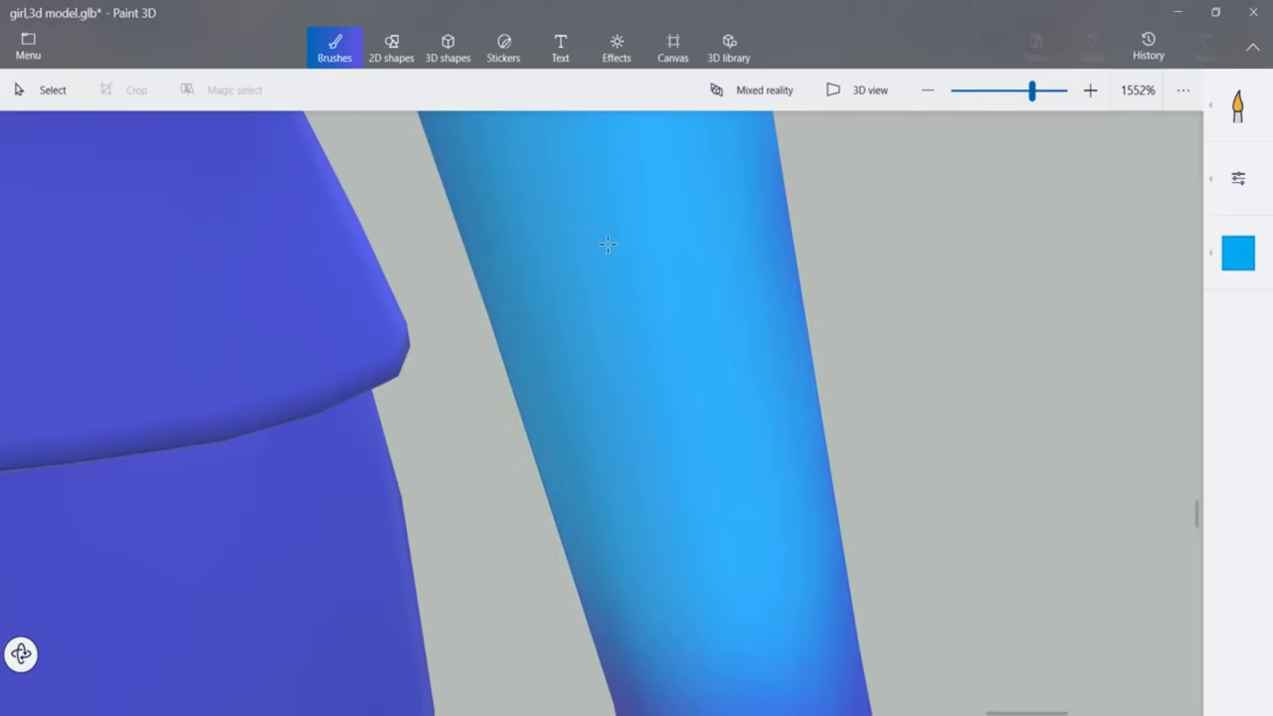
{"action": "left_click_drag", "start_coordinate": [1197, 515], "coordinate": [1196, 538]}
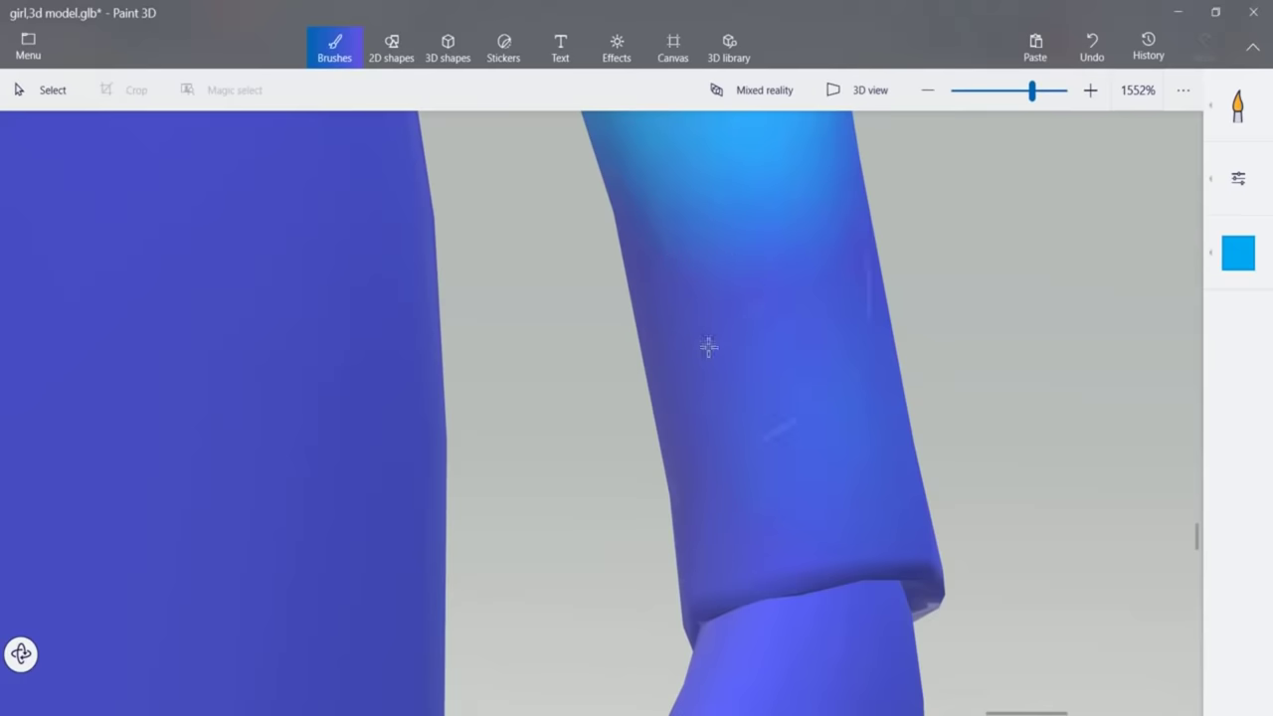
{"action": "mouse_move", "coordinate": [650, 238]}
{"action": "left_mouse_down"}
{"action": "mouse_move", "coordinate": [762, 275]}
{"action": "mouse_move", "coordinate": [855, 249]}
{"action": "mouse_move", "coordinate": [700, 334]}
{"action": "mouse_move", "coordinate": [745, 448]}
{"action": "mouse_move", "coordinate": [846, 388]}
{"action": "mouse_move", "coordinate": [860, 260]}
{"action": "mouse_move", "coordinate": [607, 156]}
{"action": "left_mouse_up"}
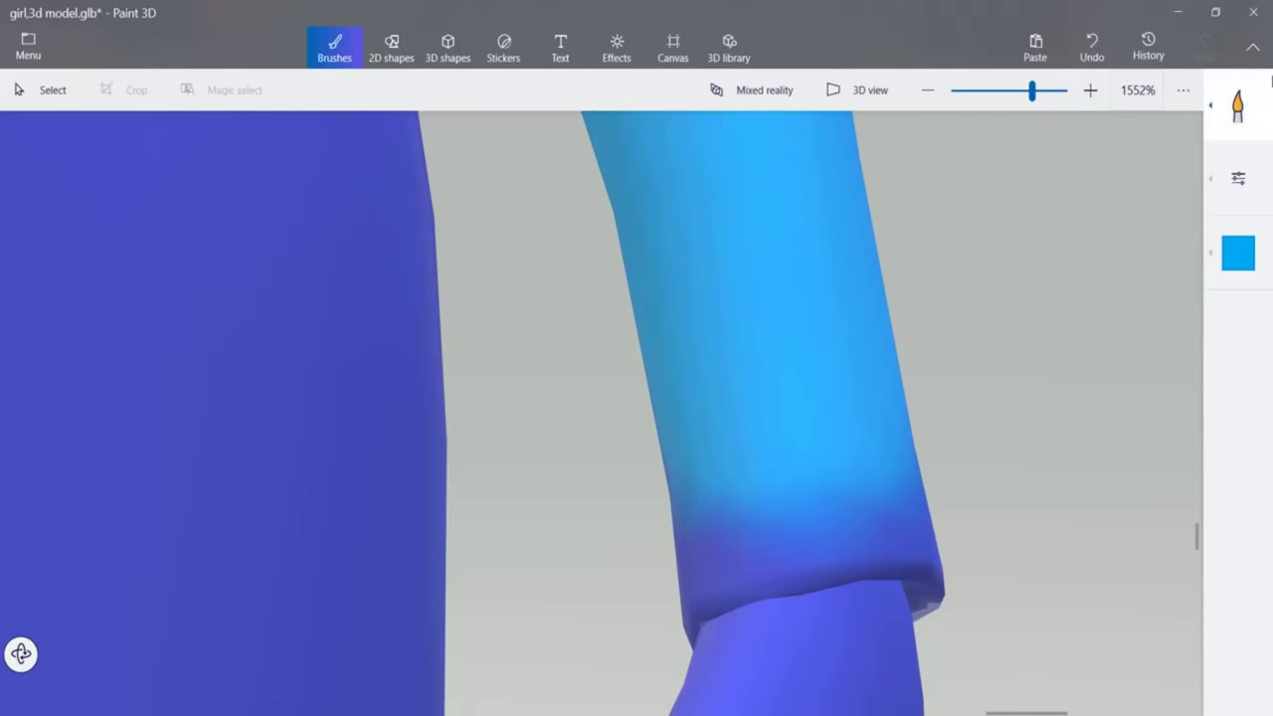
Reduce the brush thickness and paint the left sleeve's cuff light blue up to its edges.
{"action": "left_click", "coordinate": [1238, 178]}
{"action": "left_click_drag", "start_coordinate": [1028, 199], "coordinate": [1012, 202]}
{"action": "left_click", "coordinate": [859, 507]}
{"action": "mouse_move", "coordinate": [859, 507]}
{"action": "left_mouse_down"}
{"action": "mouse_move", "coordinate": [796, 552]}
{"action": "mouse_move", "coordinate": [736, 518]}
{"action": "left_mouse_up"}
{"action": "mouse_move", "coordinate": [689, 554]}
{"action": "left_mouse_down"}
{"action": "mouse_move", "coordinate": [898, 526]}
{"action": "mouse_move", "coordinate": [900, 606]}
{"action": "mouse_move", "coordinate": [669, 633]}
{"action": "mouse_move", "coordinate": [900, 567]}
{"action": "mouse_move", "coordinate": [684, 576]}
{"action": "left_mouse_up"}
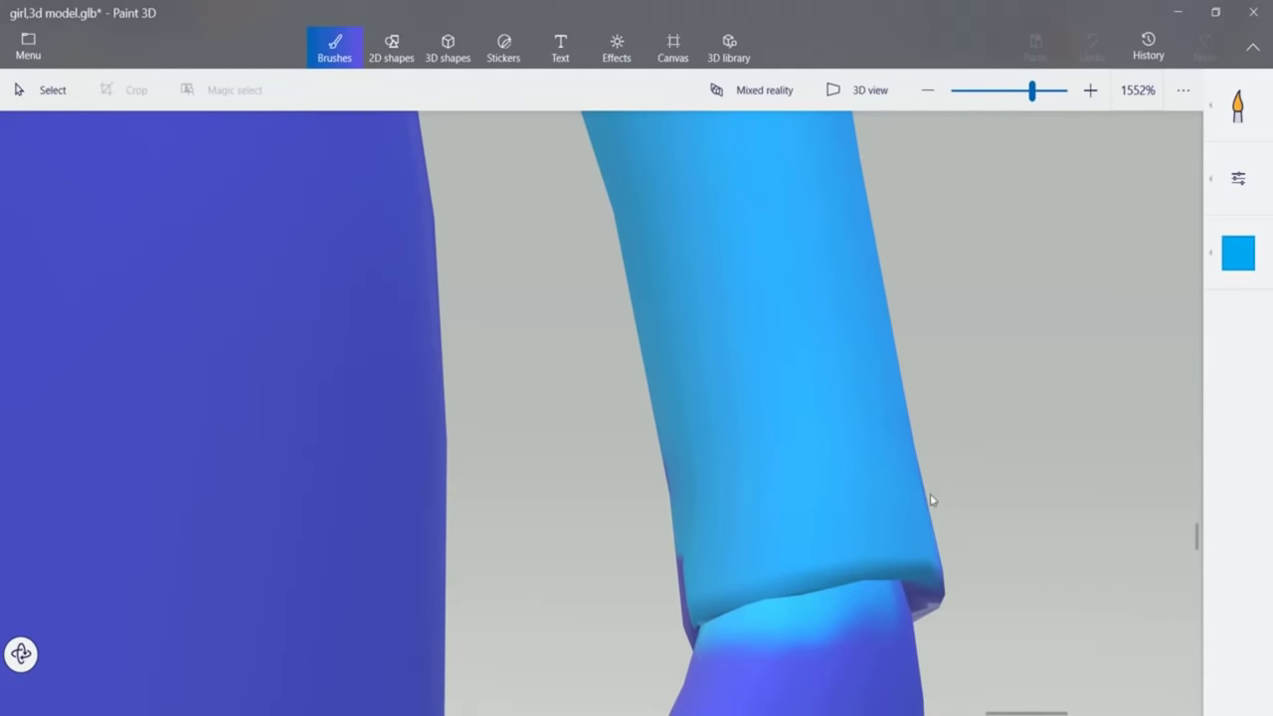
Switch to the custom pale yellow skin colour and paint the girl's left hand below the cuff.
{"action": "left_click", "coordinate": [1229, 254]}
{"action": "left_click", "coordinate": [1166, 457]}
{"action": "left_click_drag", "start_coordinate": [1198, 538], "coordinate": [1200, 546]}
{"action": "mouse_move", "coordinate": [835, 418]}
{"action": "left_mouse_down"}
{"action": "mouse_move", "coordinate": [898, 391]}
{"action": "mouse_move", "coordinate": [744, 426]}
{"action": "mouse_move", "coordinate": [765, 400]}
{"action": "mouse_move", "coordinate": [685, 418]}
{"action": "mouse_move", "coordinate": [756, 428]}
{"action": "left_mouse_up"}
{"action": "mouse_move", "coordinate": [598, 542]}
{"action": "left_mouse_down"}
{"action": "mouse_move", "coordinate": [642, 557]}
{"action": "mouse_move", "coordinate": [694, 440]}
{"action": "mouse_move", "coordinate": [918, 500]}
{"action": "mouse_move", "coordinate": [952, 468]}
{"action": "mouse_move", "coordinate": [895, 455]}
{"action": "mouse_move", "coordinate": [656, 593]}
{"action": "left_mouse_up"}
Paint the lower palm, thumb and fingers of the left hand with the pale yellow skin colour.
{"action": "left_click_drag", "start_coordinate": [1196, 547], "coordinate": [1196, 559]}
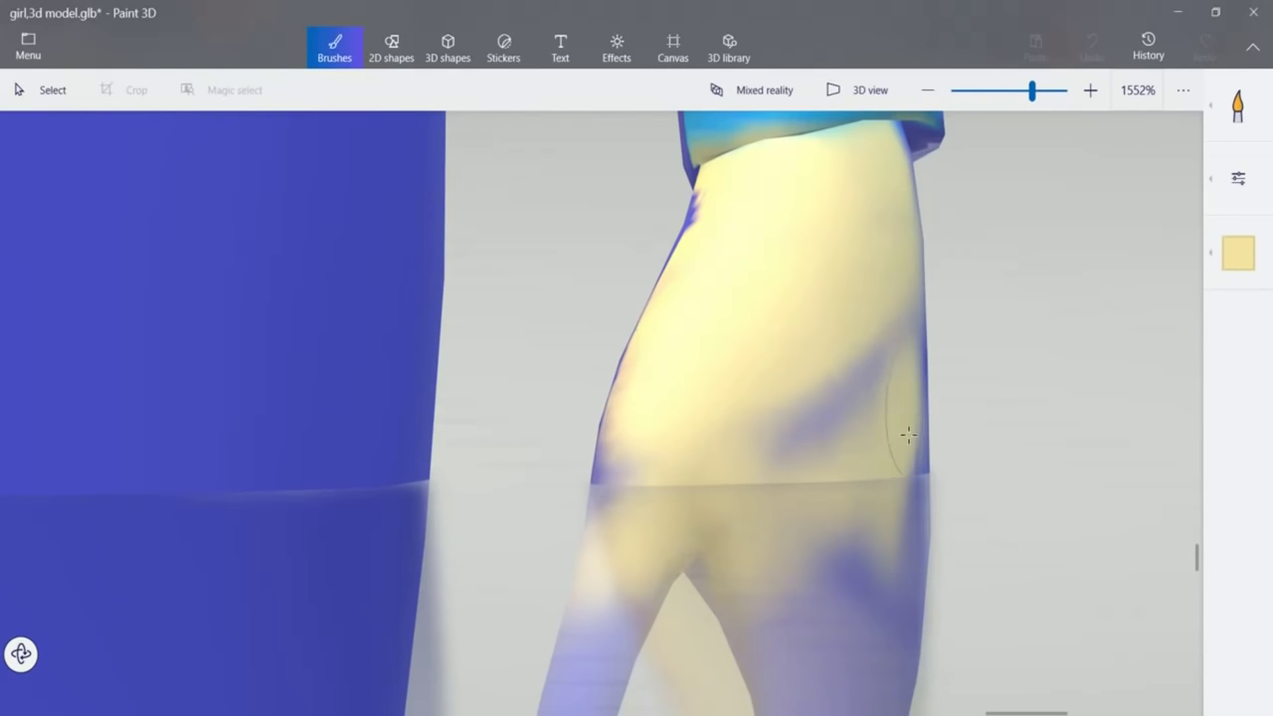
{"action": "left_click_drag", "start_coordinate": [1198, 563], "coordinate": [1197, 574]}
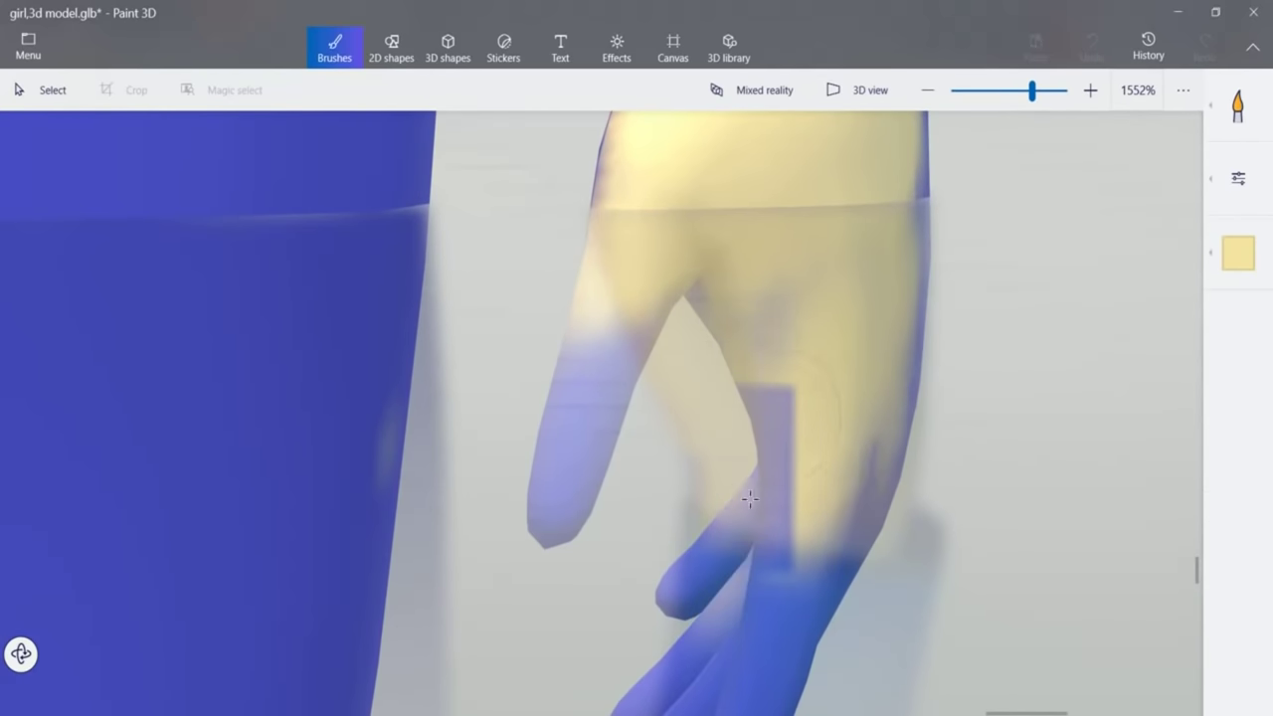
{"action": "left_click_drag", "start_coordinate": [565, 357], "coordinate": [700, 188]}
{"action": "mouse_move", "coordinate": [741, 477]}
{"action": "left_mouse_down"}
{"action": "mouse_move", "coordinate": [753, 383]}
{"action": "mouse_move", "coordinate": [781, 598]}
{"action": "mouse_move", "coordinate": [823, 590]}
{"action": "left_mouse_up"}
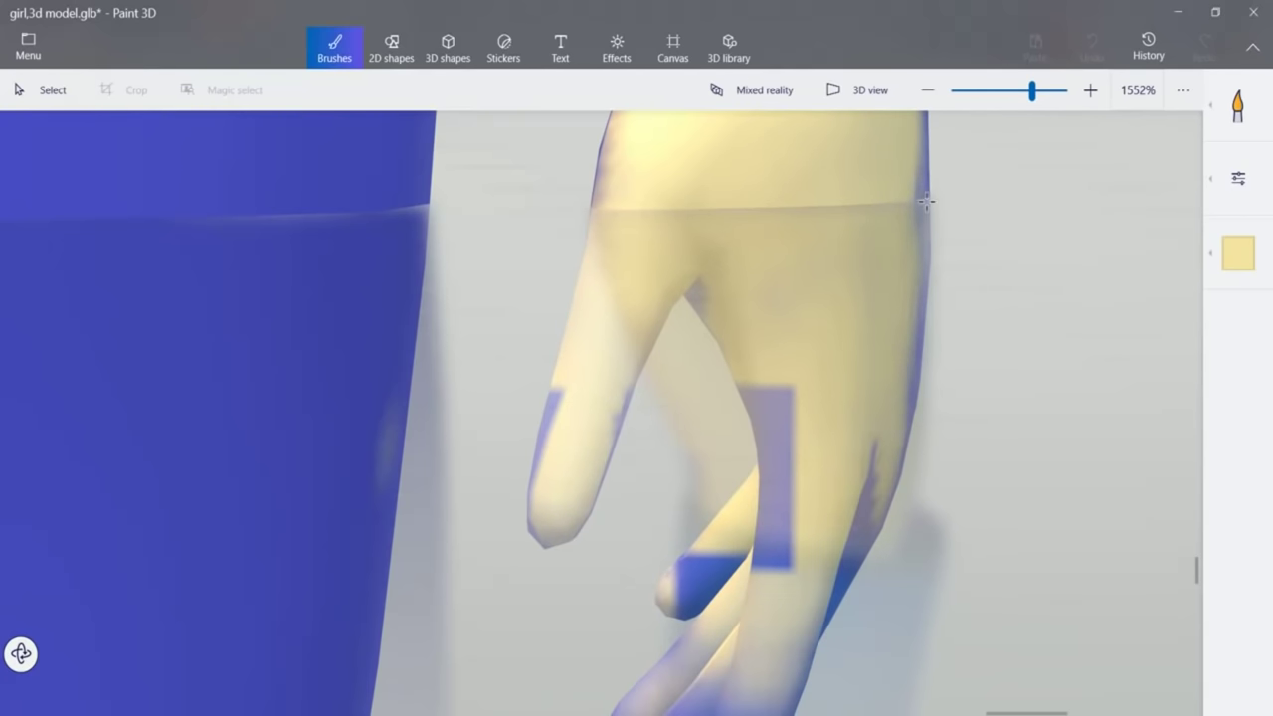
{"action": "left_click_drag", "start_coordinate": [1196, 570], "coordinate": [1196, 588]}
{"action": "mouse_move", "coordinate": [700, 409]}
{"action": "left_mouse_down"}
{"action": "mouse_move", "coordinate": [551, 514]}
{"action": "mouse_move", "coordinate": [634, 415]}
{"action": "mouse_move", "coordinate": [750, 387]}
{"action": "left_mouse_up"}
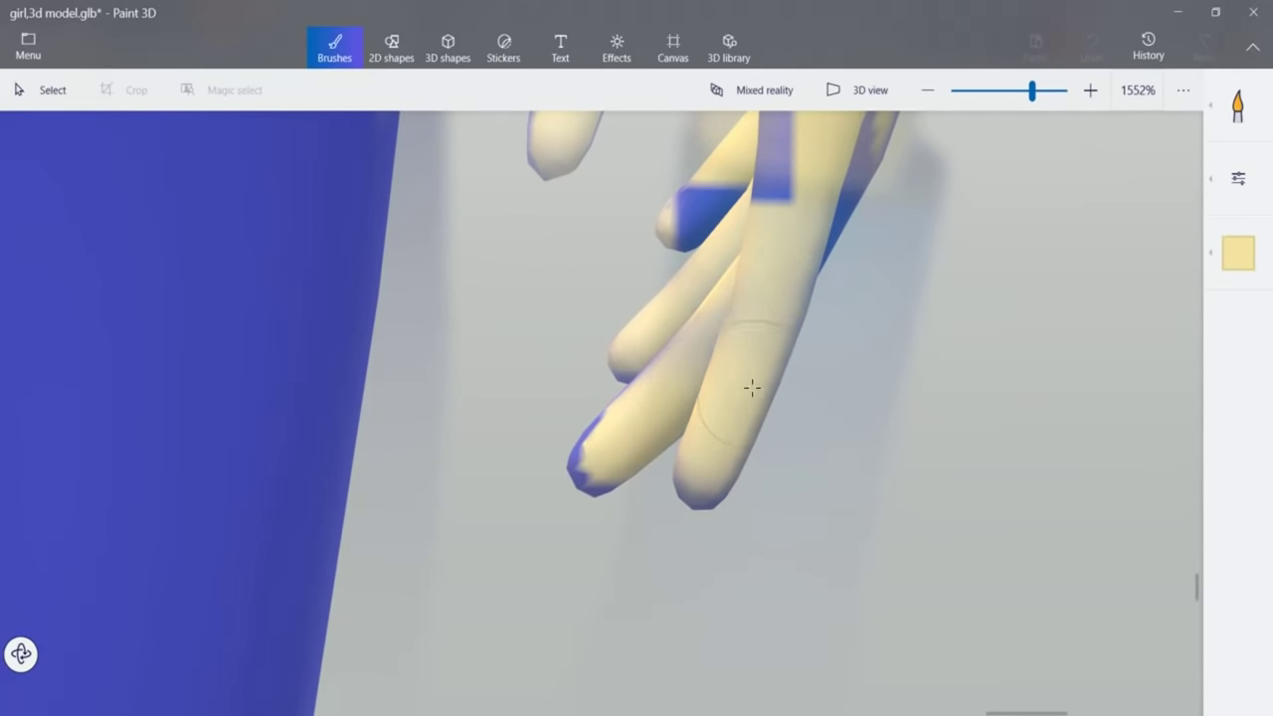
Switch to light blue, increase the brush thickness, and paint the girl's chest, right shoulder and right sleeve.
{"action": "left_click", "coordinate": [1005, 91]}
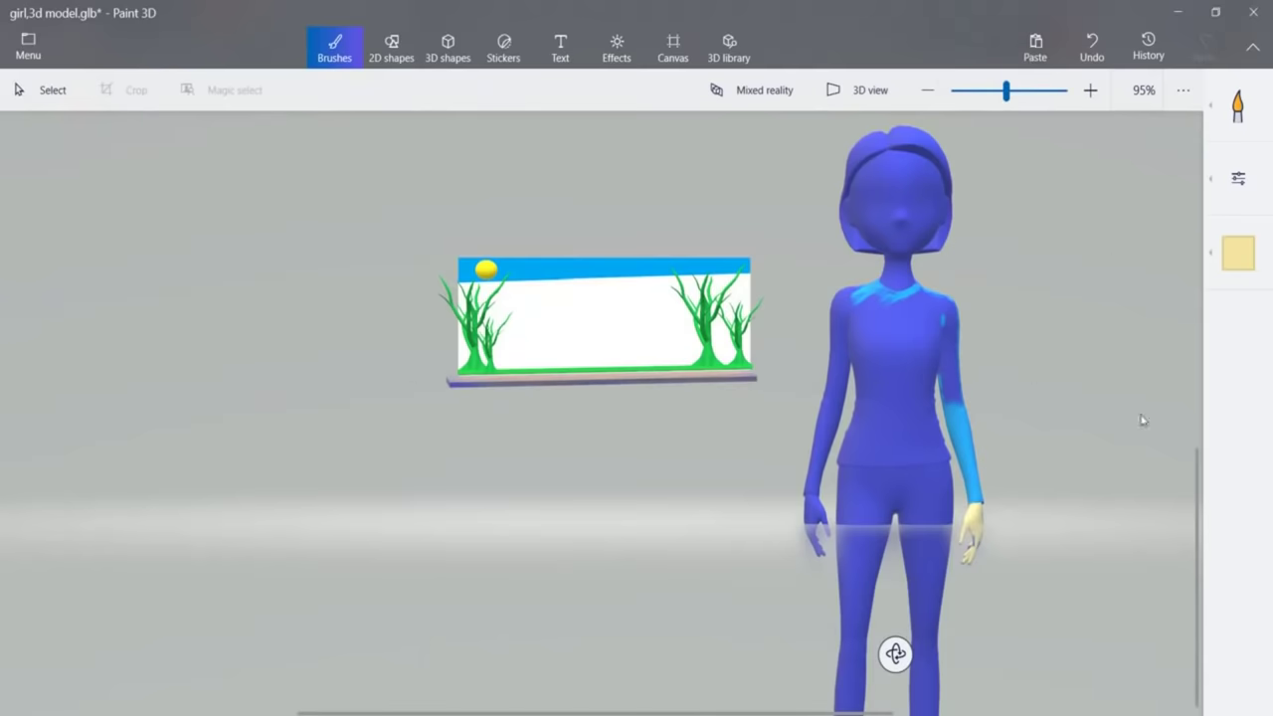
{"action": "left_click", "coordinate": [1233, 255]}
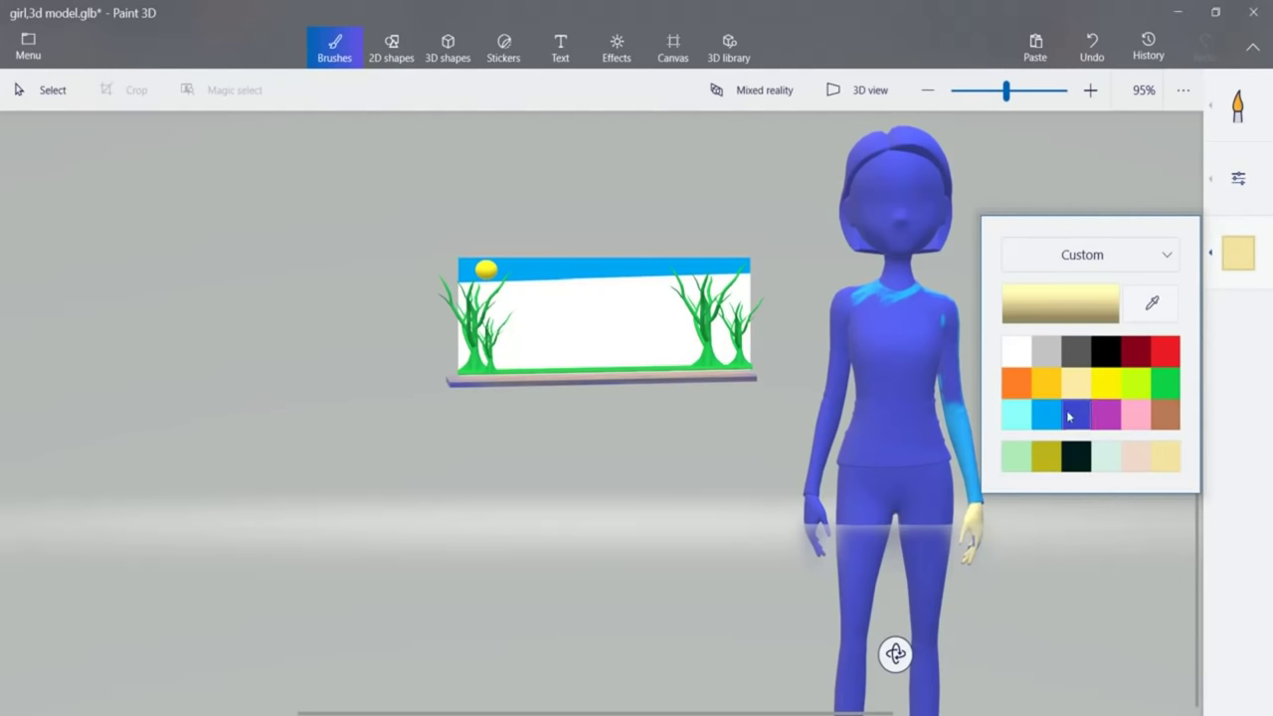
{"action": "left_click", "coordinate": [1046, 415]}
{"action": "left_click", "coordinate": [1238, 178]}
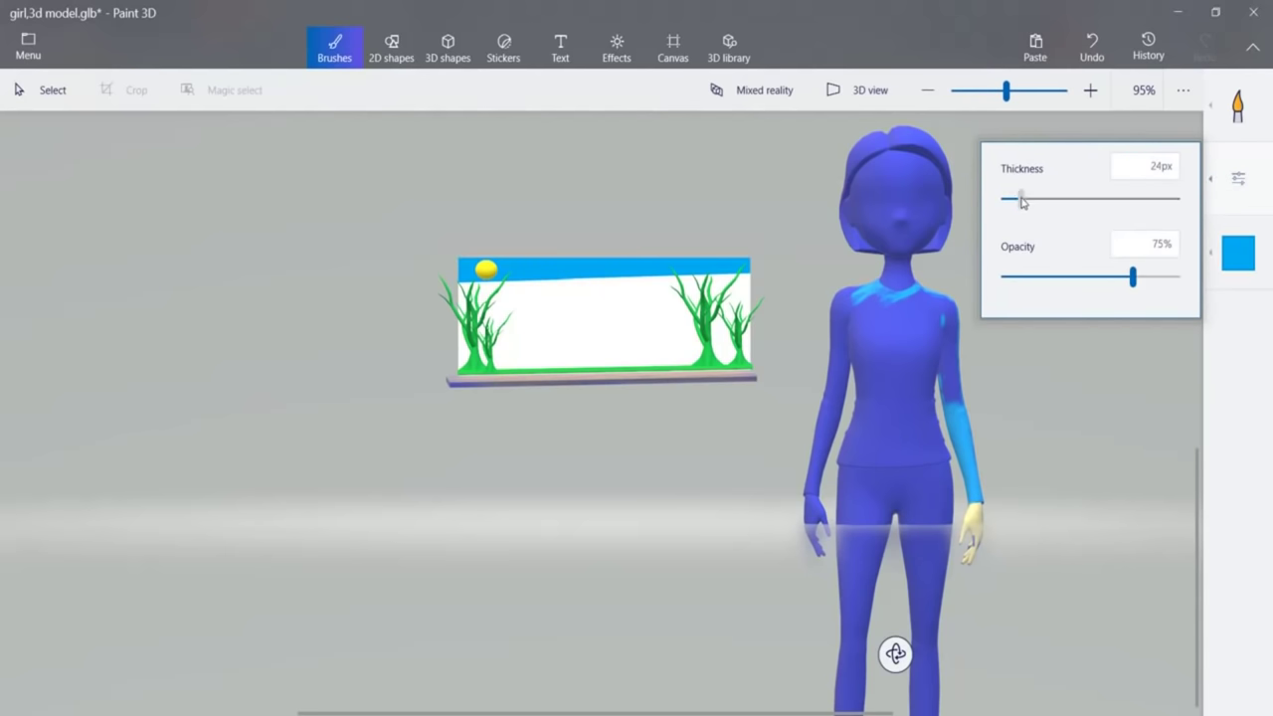
{"action": "left_click", "coordinate": [1046, 199]}
{"action": "left_click", "coordinate": [1071, 199]}
{"action": "mouse_move", "coordinate": [895, 373]}
{"action": "left_mouse_down"}
{"action": "mouse_move", "coordinate": [885, 417]}
{"action": "mouse_move", "coordinate": [873, 353]}
{"action": "mouse_move", "coordinate": [842, 300]}
{"action": "left_mouse_up"}
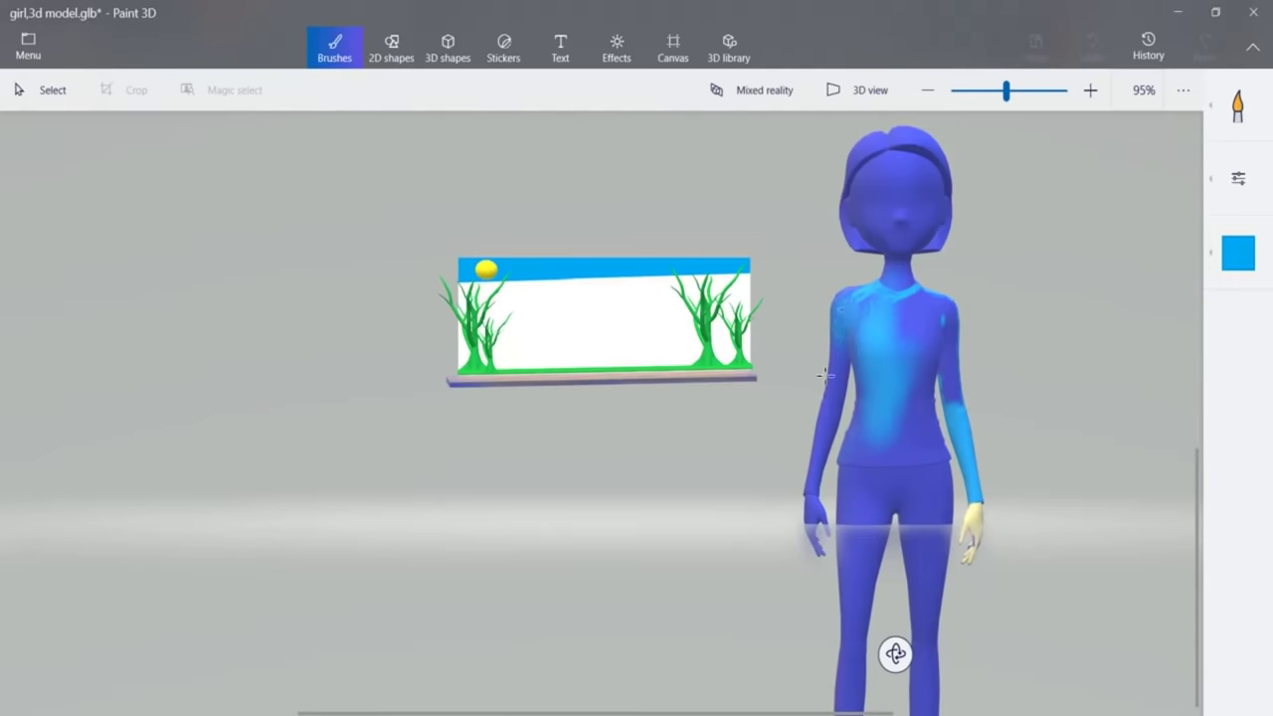
{"action": "left_click_drag", "start_coordinate": [826, 375], "coordinate": [832, 360]}
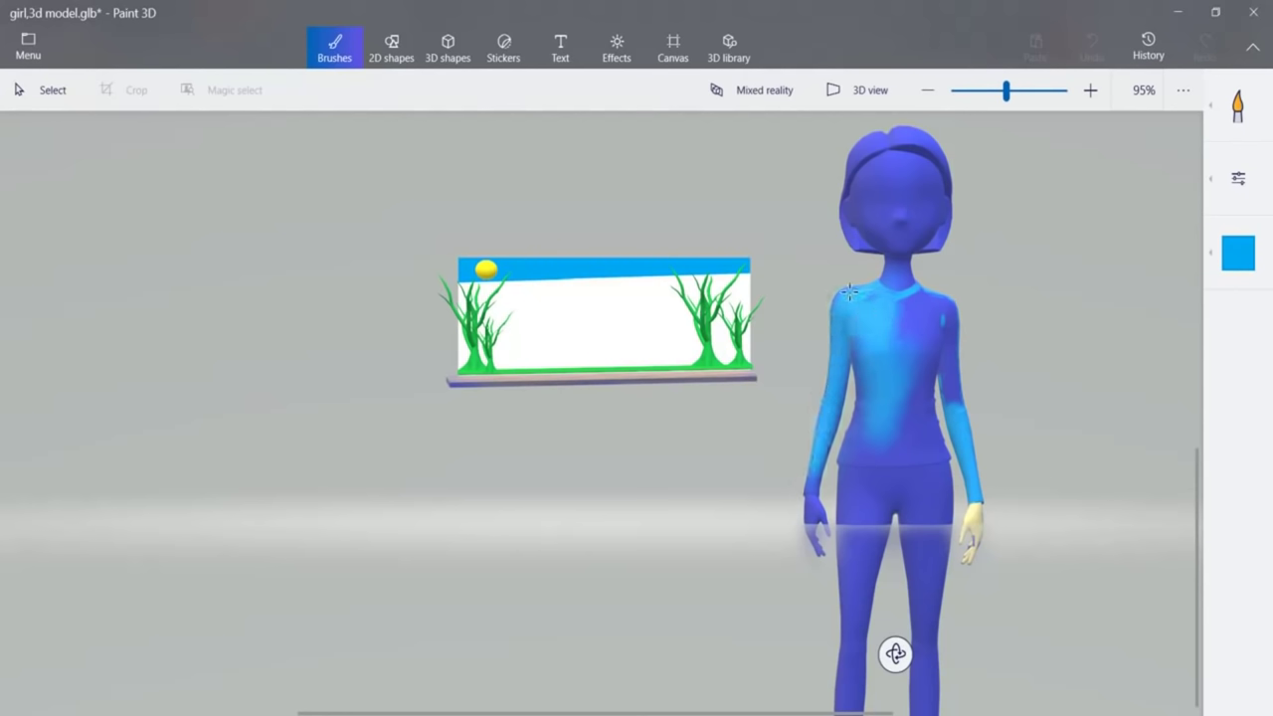
Paint the rest of the shirt light blue, covering the left upper sleeve, torso and waist down to the hem.
{"action": "mouse_move", "coordinate": [931, 351]}
{"action": "left_mouse_down"}
{"action": "mouse_move", "coordinate": [896, 321]}
{"action": "mouse_move", "coordinate": [938, 364]}
{"action": "left_mouse_up"}
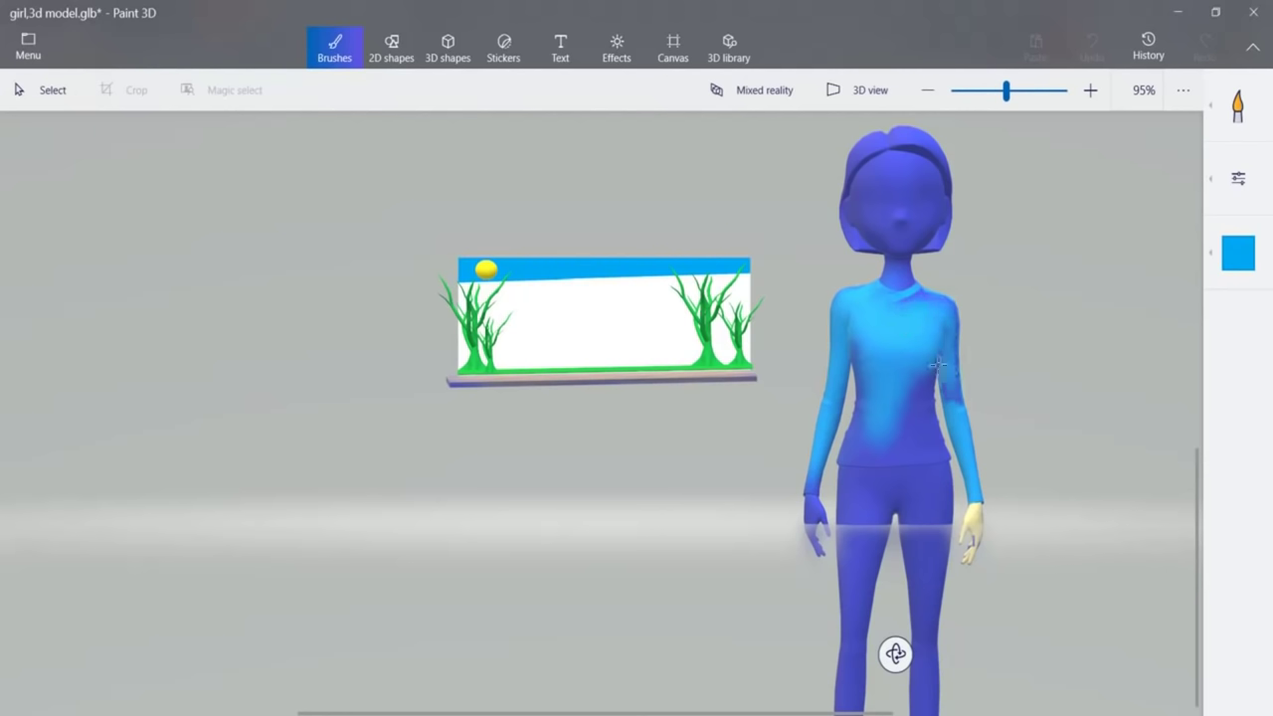
{"action": "mouse_move", "coordinate": [943, 319]}
{"action": "left_mouse_down"}
{"action": "mouse_move", "coordinate": [901, 424]}
{"action": "mouse_move", "coordinate": [896, 378]}
{"action": "left_mouse_up"}
{"action": "mouse_move", "coordinate": [852, 336]}
{"action": "left_mouse_down"}
{"action": "mouse_move", "coordinate": [908, 412]}
{"action": "mouse_move", "coordinate": [979, 420]}
{"action": "left_mouse_up"}
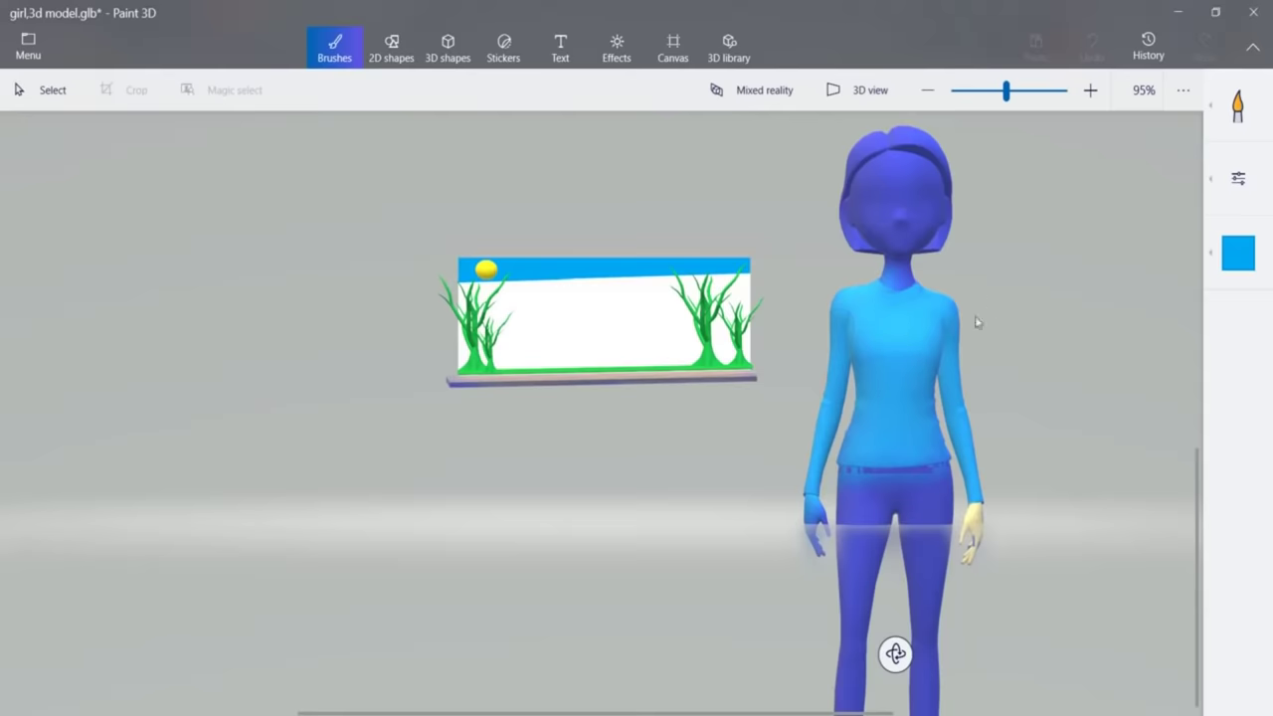
Use the Fill tool to even out the shirt's torso in light blue, undoing a fill and applying it again.
{"action": "left_click", "coordinate": [1234, 117]}
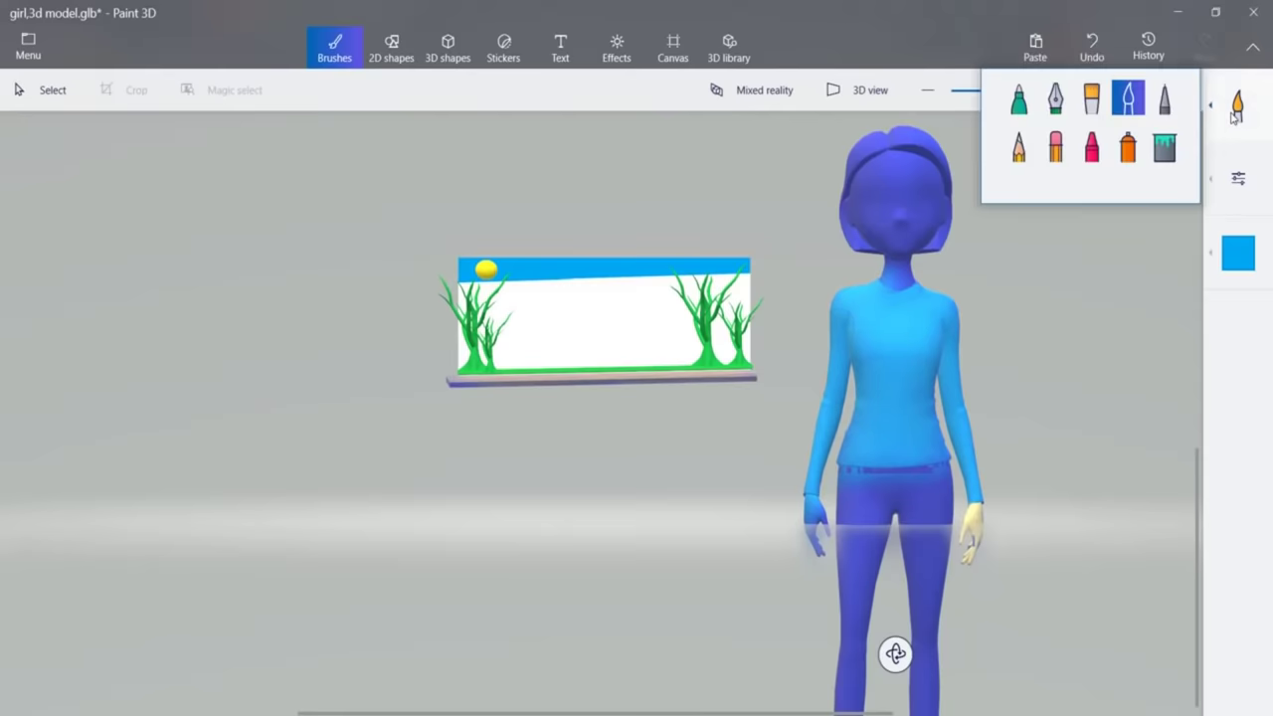
{"action": "left_click", "coordinate": [1162, 143]}
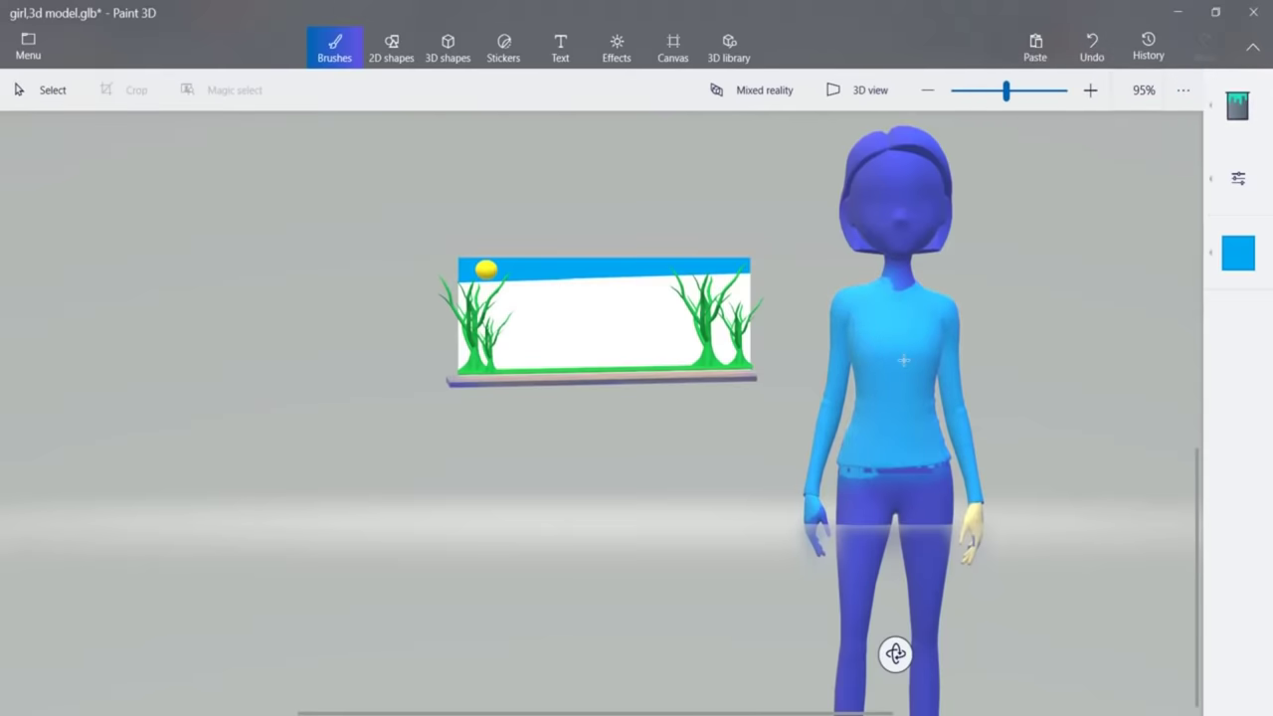
{"action": "key", "text": "ctrl+z"}
{"action": "left_click", "coordinate": [883, 411]}
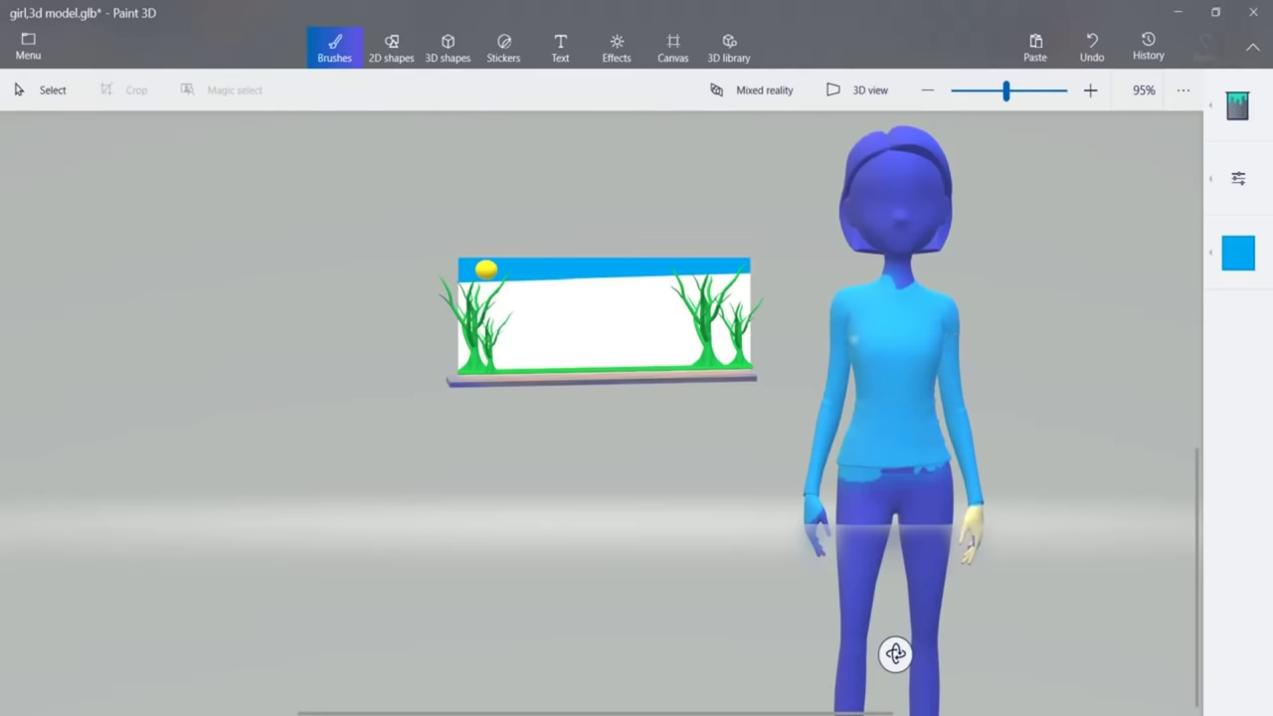
Select the girl model, move it upward beside the canvas so her feet are in view, and return to the brushes.
{"action": "key", "text": "Escape"}
{"action": "left_click", "coordinate": [920, 393]}
{"action": "mouse_move", "coordinate": [920, 393]}
{"action": "left_mouse_down"}
{"action": "mouse_move", "coordinate": [924, 335]}
{"action": "mouse_move", "coordinate": [926, 426]}
{"action": "mouse_move", "coordinate": [904, 312]}
{"action": "mouse_move", "coordinate": [912, 224]}
{"action": "left_mouse_up"}
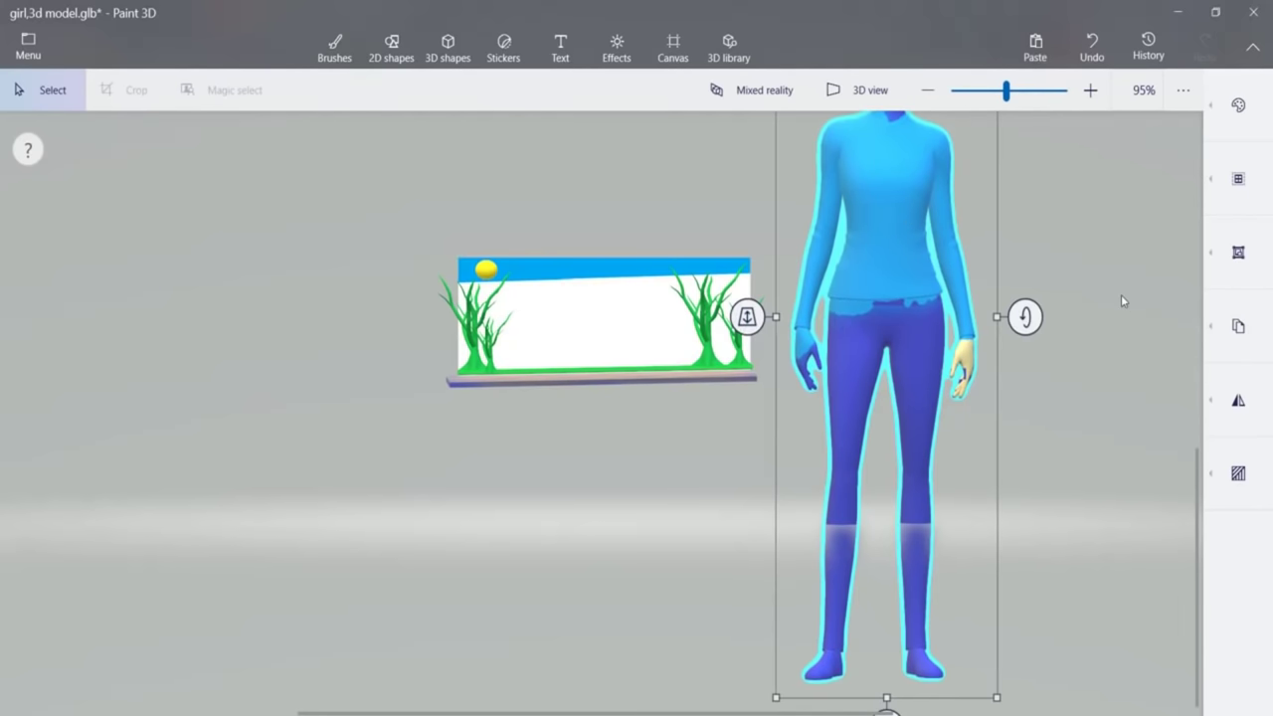
{"action": "left_click", "coordinate": [338, 50]}
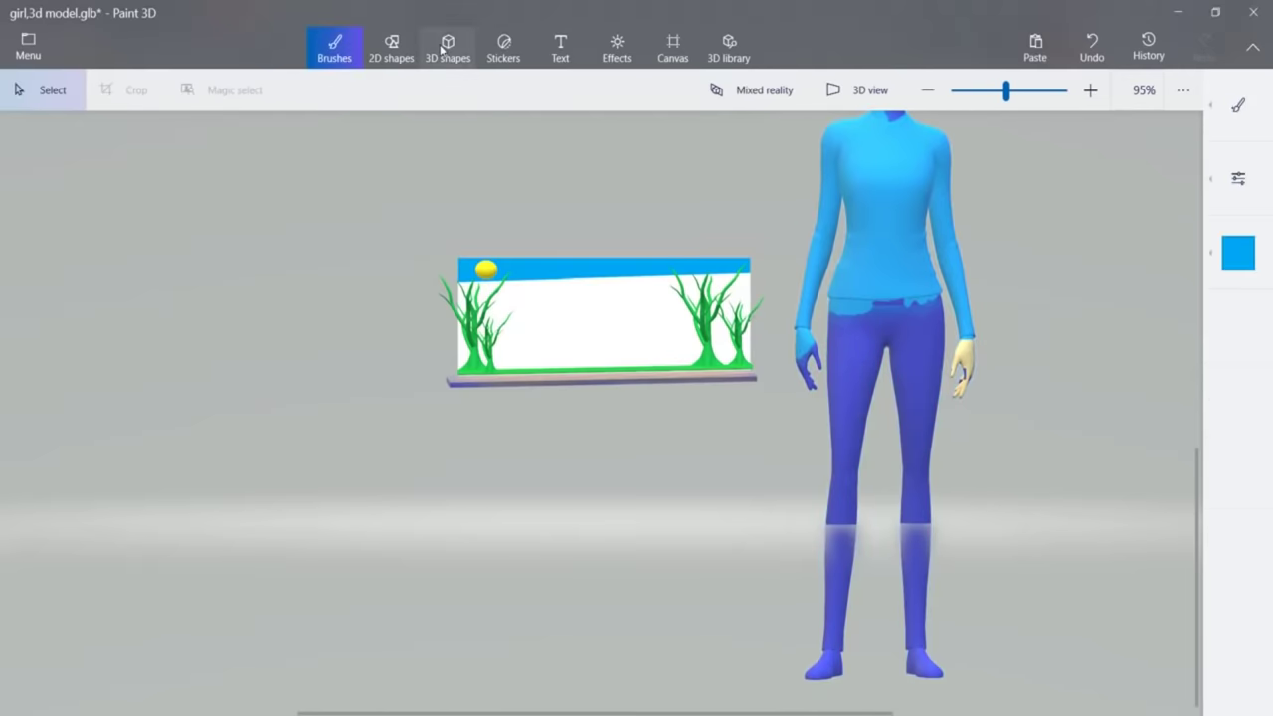
{"action": "left_click", "coordinate": [445, 49]}
{"action": "left_click", "coordinate": [338, 59]}
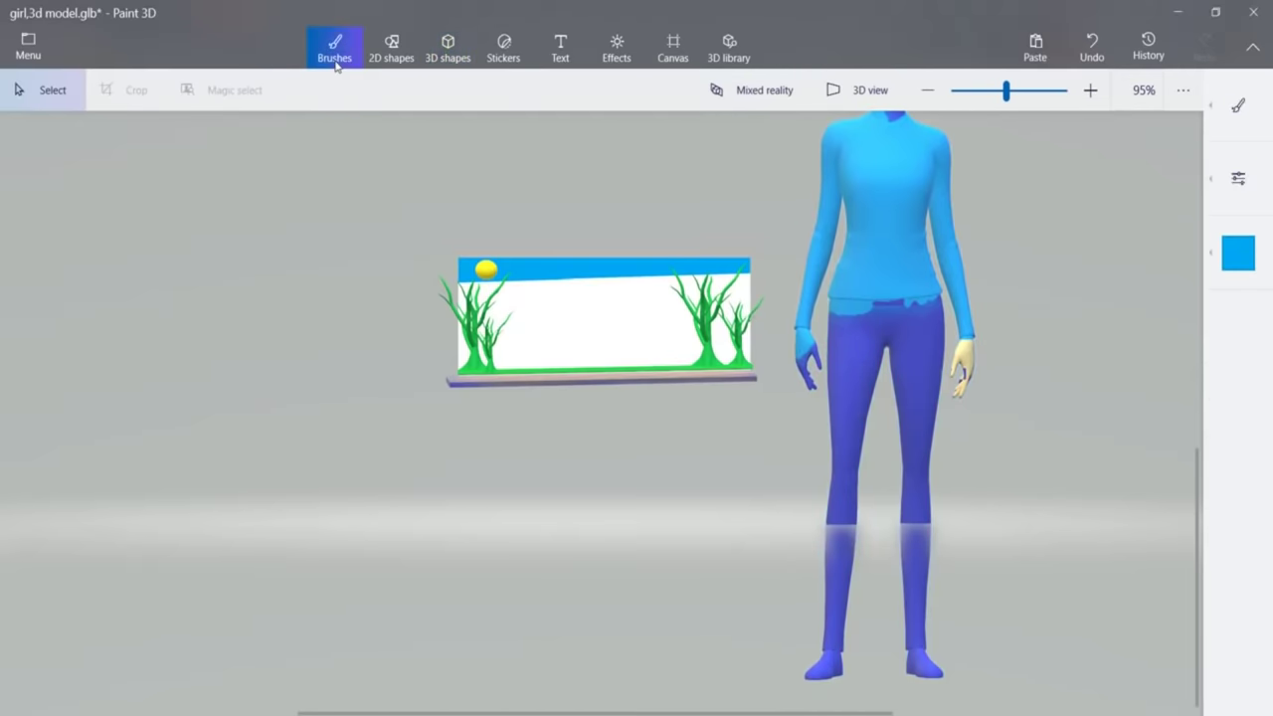
Switch to the custom pale yellow, reduce the brush thickness, and paint the blue area of the left wrist below the cuff.
{"action": "left_click", "coordinate": [1233, 253]}
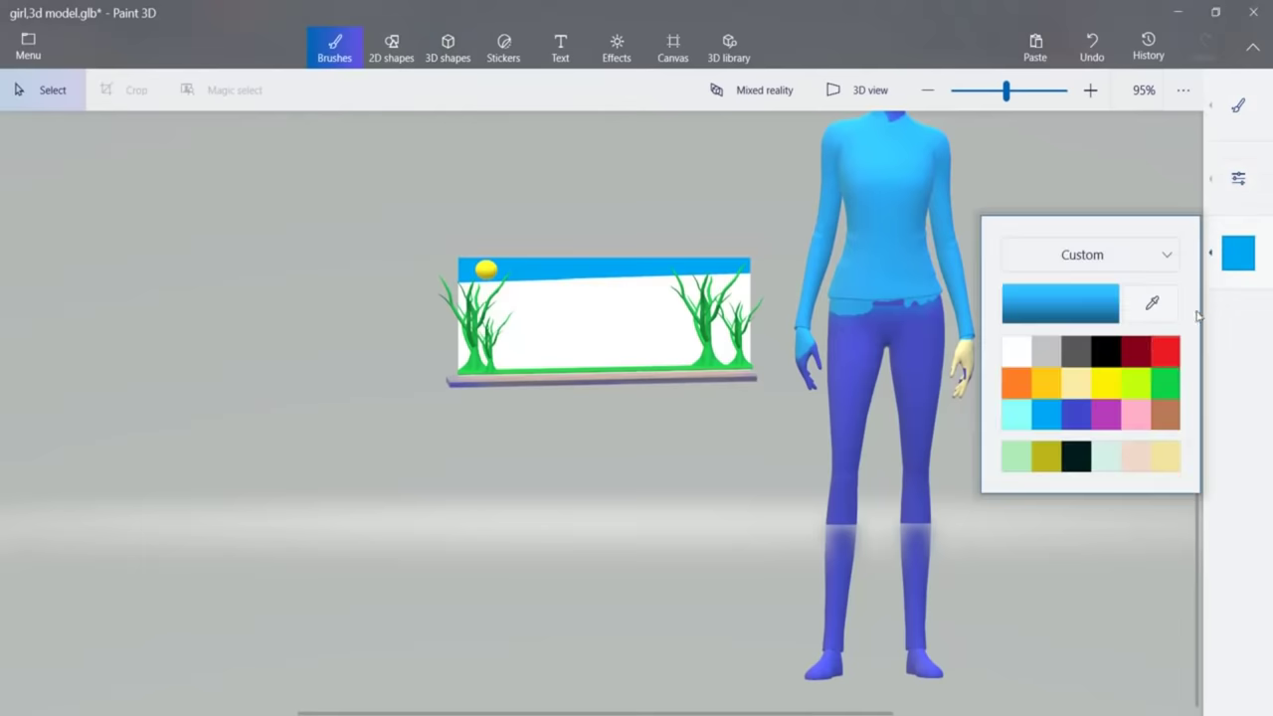
{"action": "left_click", "coordinate": [1163, 459]}
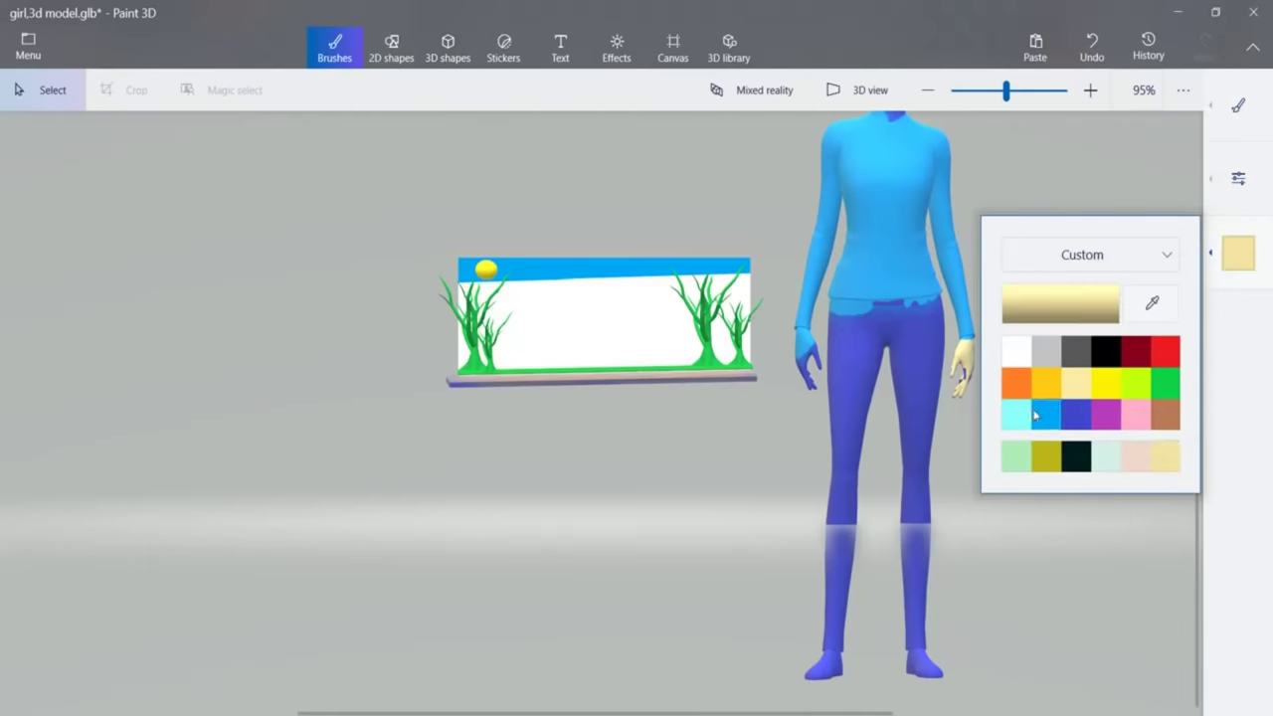
{"action": "left_click_drag", "start_coordinate": [1007, 90], "coordinate": [1037, 92]}
{"action": "left_click_drag", "start_coordinate": [606, 712], "coordinate": [987, 708]}
{"action": "left_click_drag", "start_coordinate": [1184, 479], "coordinate": [1193, 378]}
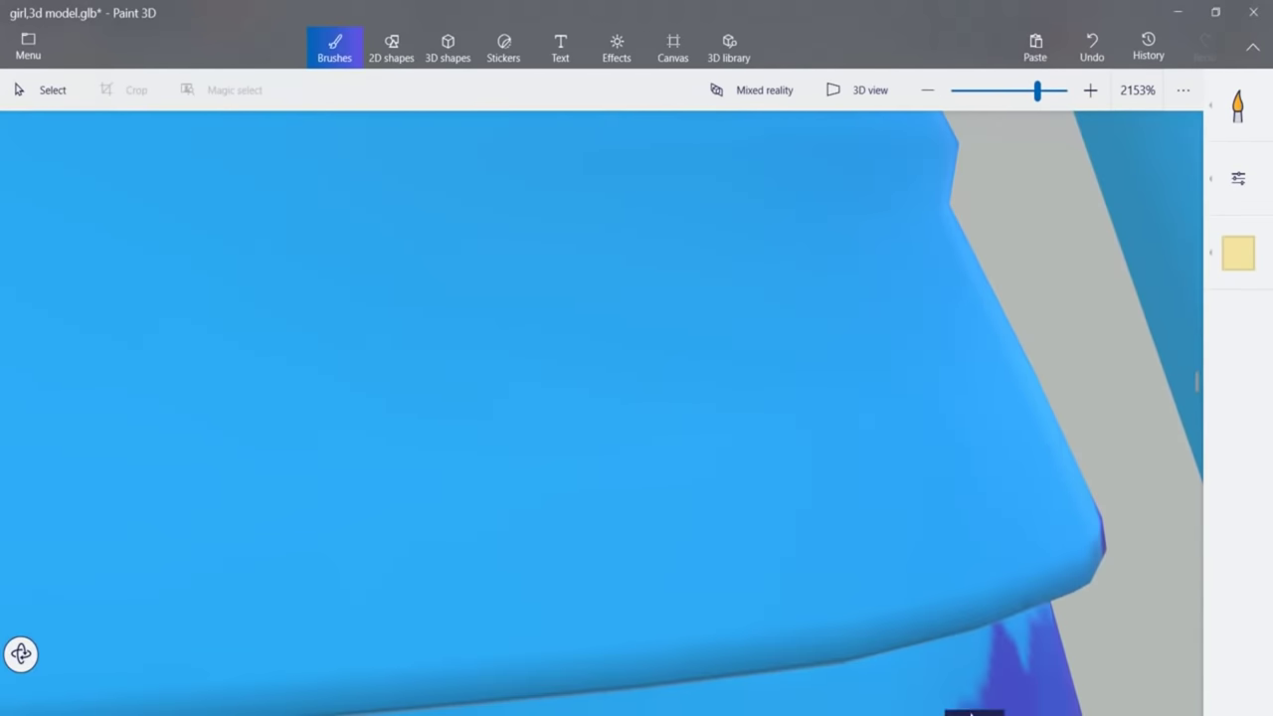
{"action": "left_click_drag", "start_coordinate": [971, 712], "coordinate": [1012, 712]}
{"action": "left_click_drag", "start_coordinate": [1200, 390], "coordinate": [1199, 426]}
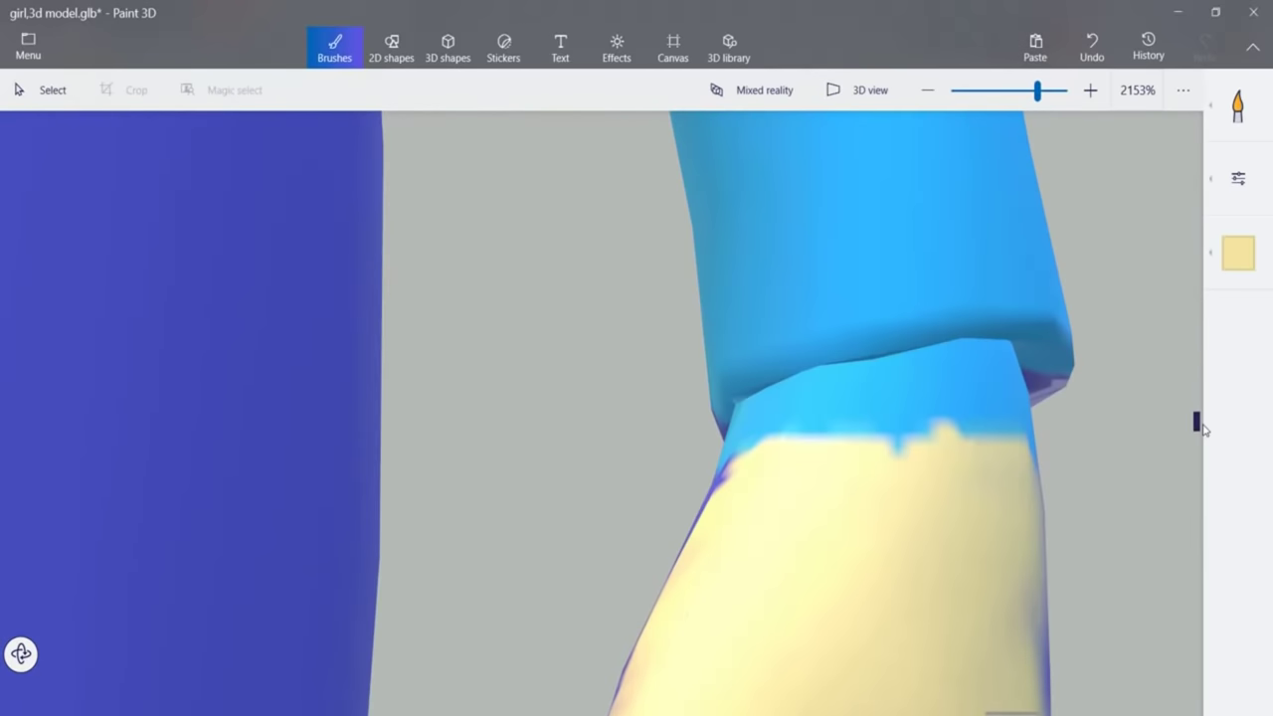
{"action": "left_click", "coordinate": [1238, 178]}
{"action": "left_click_drag", "start_coordinate": [1014, 200], "coordinate": [1006, 200]}
{"action": "mouse_move", "coordinate": [868, 415]}
{"action": "left_mouse_down"}
{"action": "mouse_move", "coordinate": [755, 427]}
{"action": "mouse_move", "coordinate": [815, 417]}
{"action": "mouse_move", "coordinate": [716, 517]}
{"action": "left_mouse_up"}
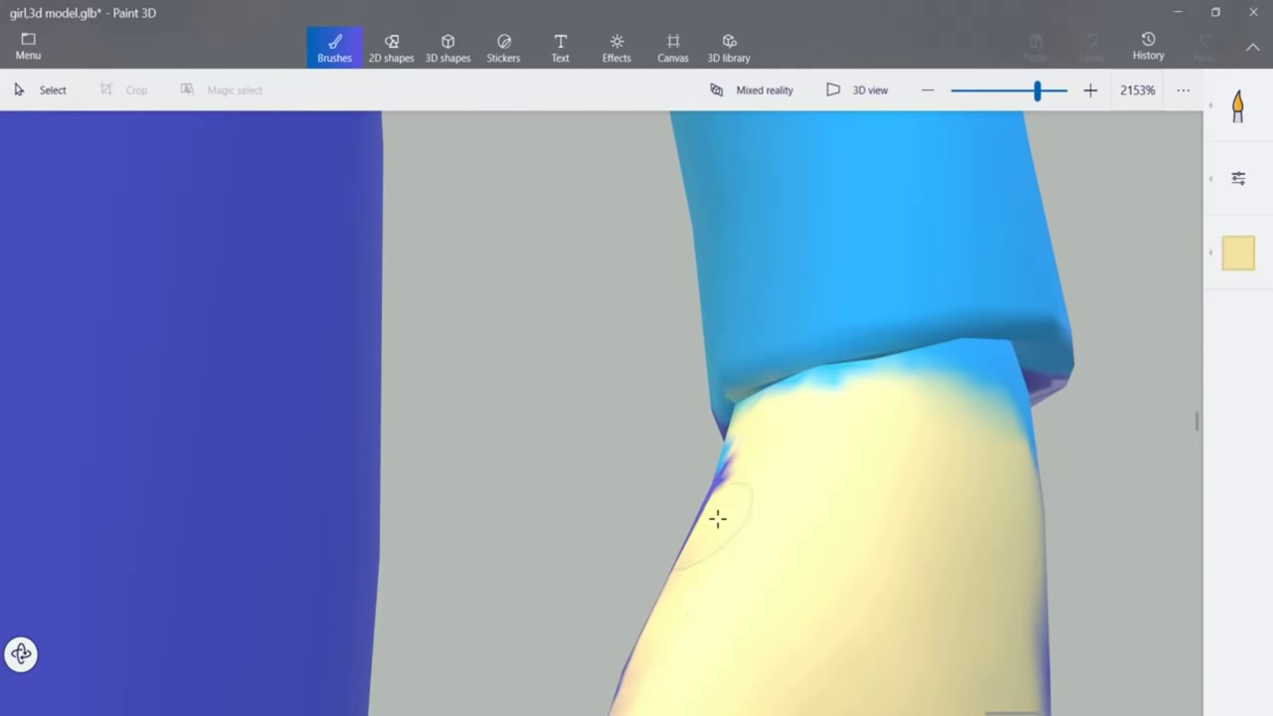
{"action": "mouse_move", "coordinate": [1002, 394]}
{"action": "left_mouse_down"}
{"action": "mouse_move", "coordinate": [1031, 468]}
{"action": "mouse_move", "coordinate": [1021, 384]}
{"action": "mouse_move", "coordinate": [946, 392]}
{"action": "mouse_move", "coordinate": [835, 420]}
{"action": "mouse_move", "coordinate": [980, 423]}
{"action": "mouse_move", "coordinate": [718, 508]}
{"action": "mouse_move", "coordinate": [750, 466]}
{"action": "mouse_move", "coordinate": [1009, 554]}
{"action": "mouse_move", "coordinate": [1057, 682]}
{"action": "mouse_move", "coordinate": [1046, 593]}
{"action": "mouse_move", "coordinate": [773, 604]}
{"action": "mouse_move", "coordinate": [785, 596]}
{"action": "left_mouse_up"}
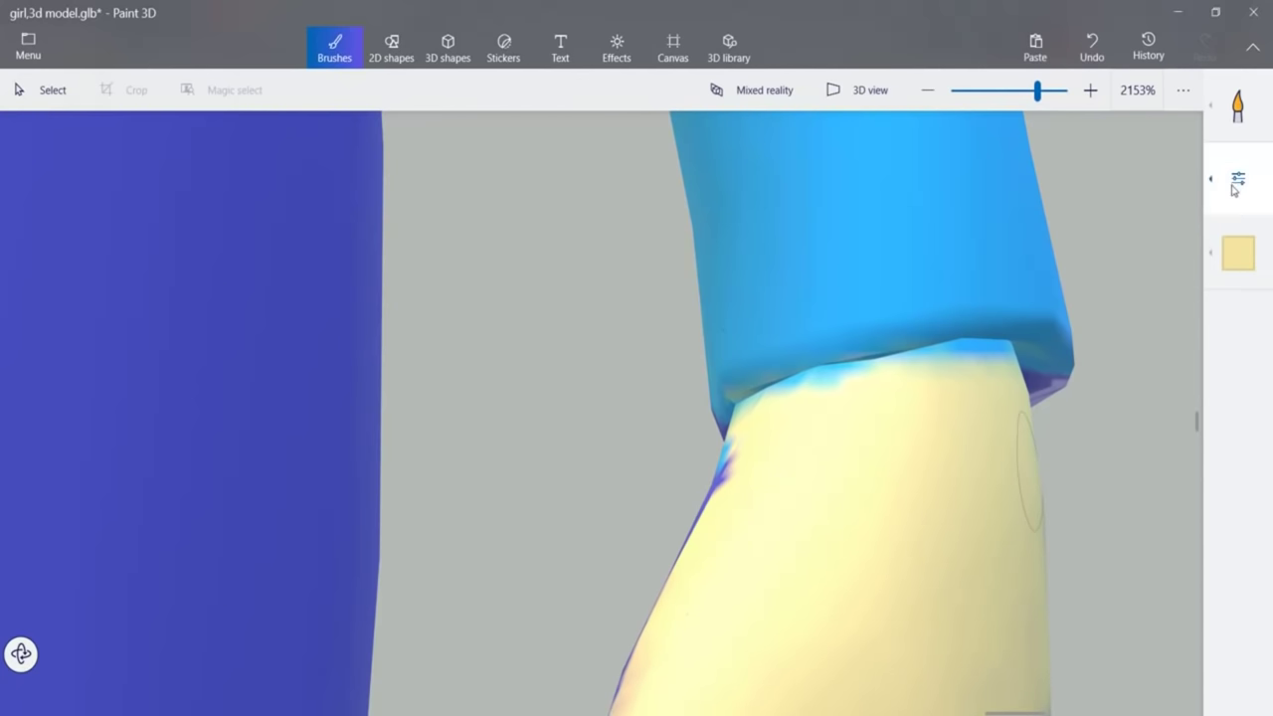
Adjust the brush settings and touch up the left wrist and hand with pale yellow close to the cuff's edge.
{"action": "left_click", "coordinate": [1238, 178]}
{"action": "left_click", "coordinate": [985, 369]}
{"action": "mouse_move", "coordinate": [985, 369]}
{"action": "left_mouse_down"}
{"action": "mouse_move", "coordinate": [952, 364]}
{"action": "mouse_move", "coordinate": [826, 409]}
{"action": "mouse_move", "coordinate": [845, 391]}
{"action": "mouse_move", "coordinate": [779, 404]}
{"action": "mouse_move", "coordinate": [978, 380]}
{"action": "mouse_move", "coordinate": [710, 477]}
{"action": "mouse_move", "coordinate": [975, 427]}
{"action": "mouse_move", "coordinate": [956, 548]}
{"action": "left_mouse_up"}
{"action": "mouse_move", "coordinate": [1004, 377]}
{"action": "left_mouse_down"}
{"action": "mouse_move", "coordinate": [1013, 372]}
{"action": "mouse_move", "coordinate": [833, 395]}
{"action": "mouse_move", "coordinate": [951, 395]}
{"action": "left_mouse_up"}
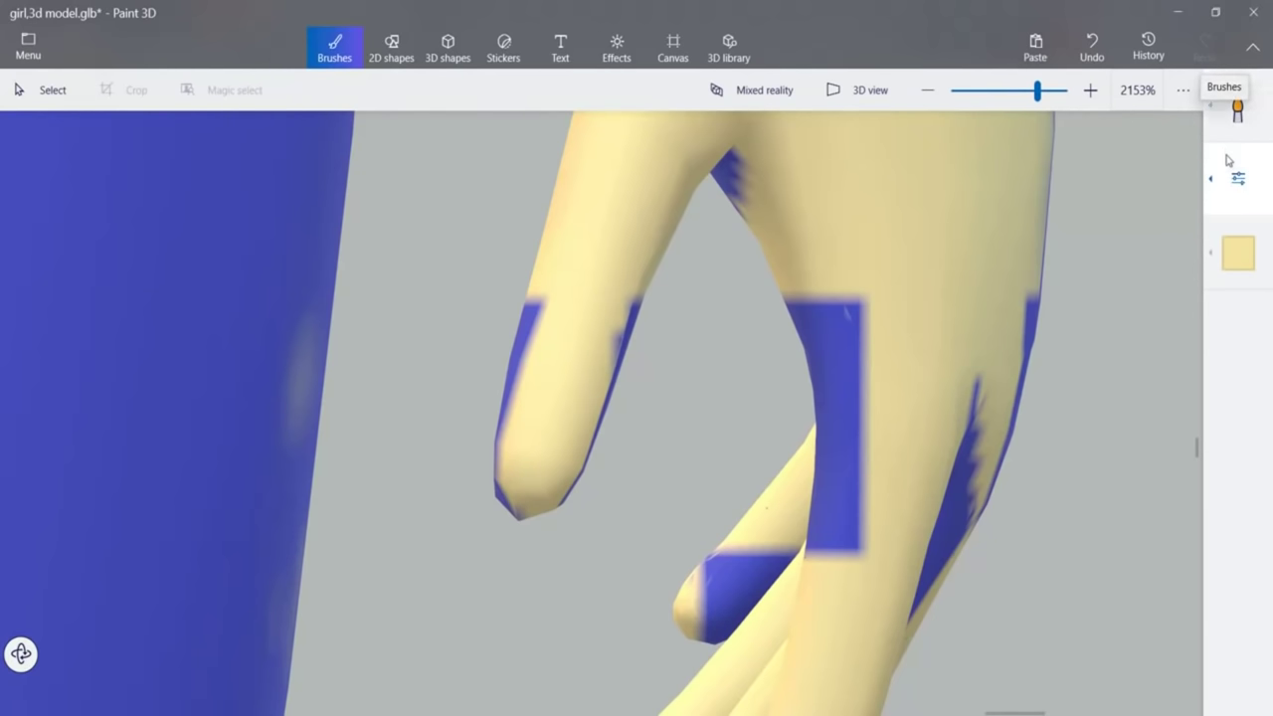
Fill the model's remaining dark blue areas with the pale yellow skin colour using the Fill tool, and undo the last stray change.
{"action": "left_click", "coordinate": [1236, 127]}
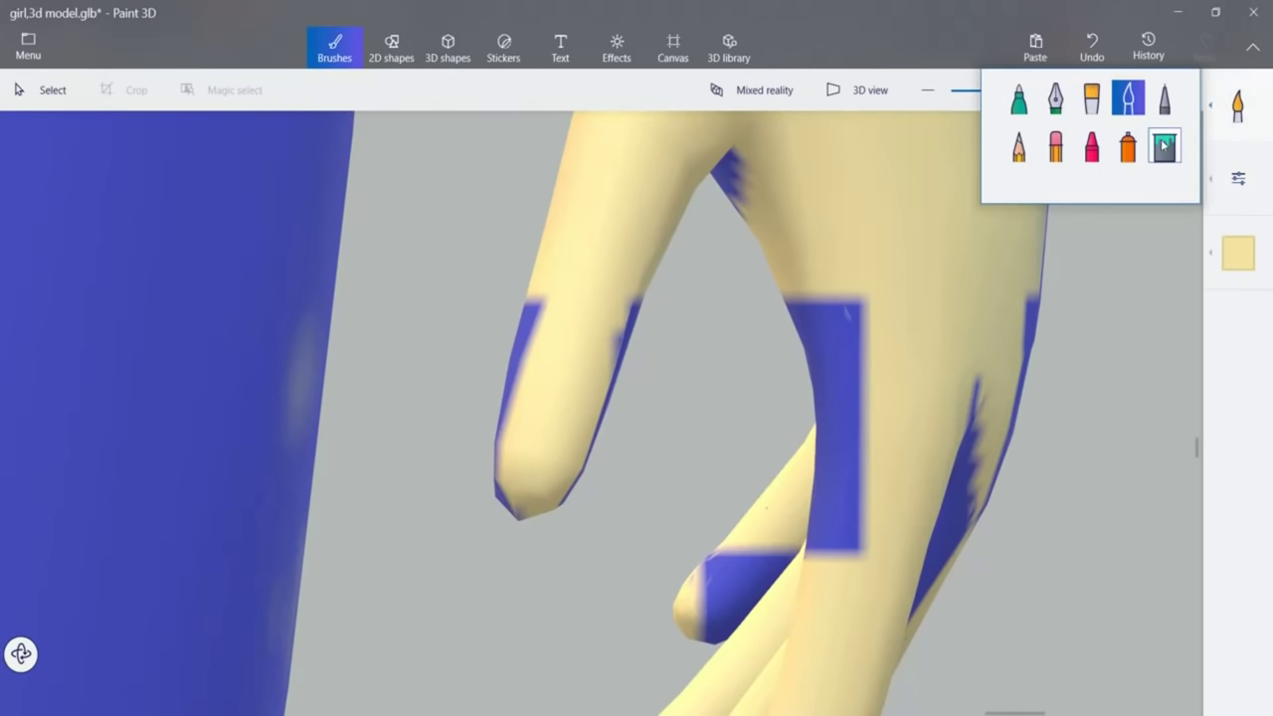
{"action": "left_click", "coordinate": [1164, 151]}
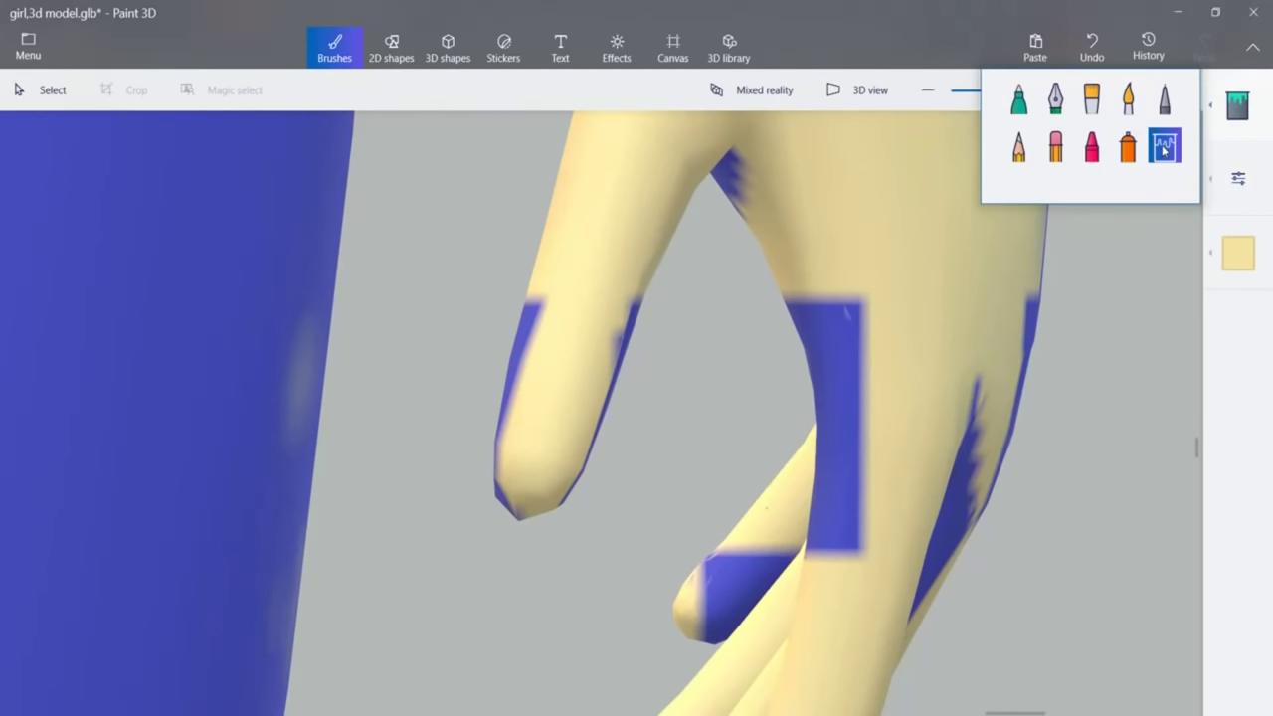
{"action": "left_click", "coordinate": [843, 411]}
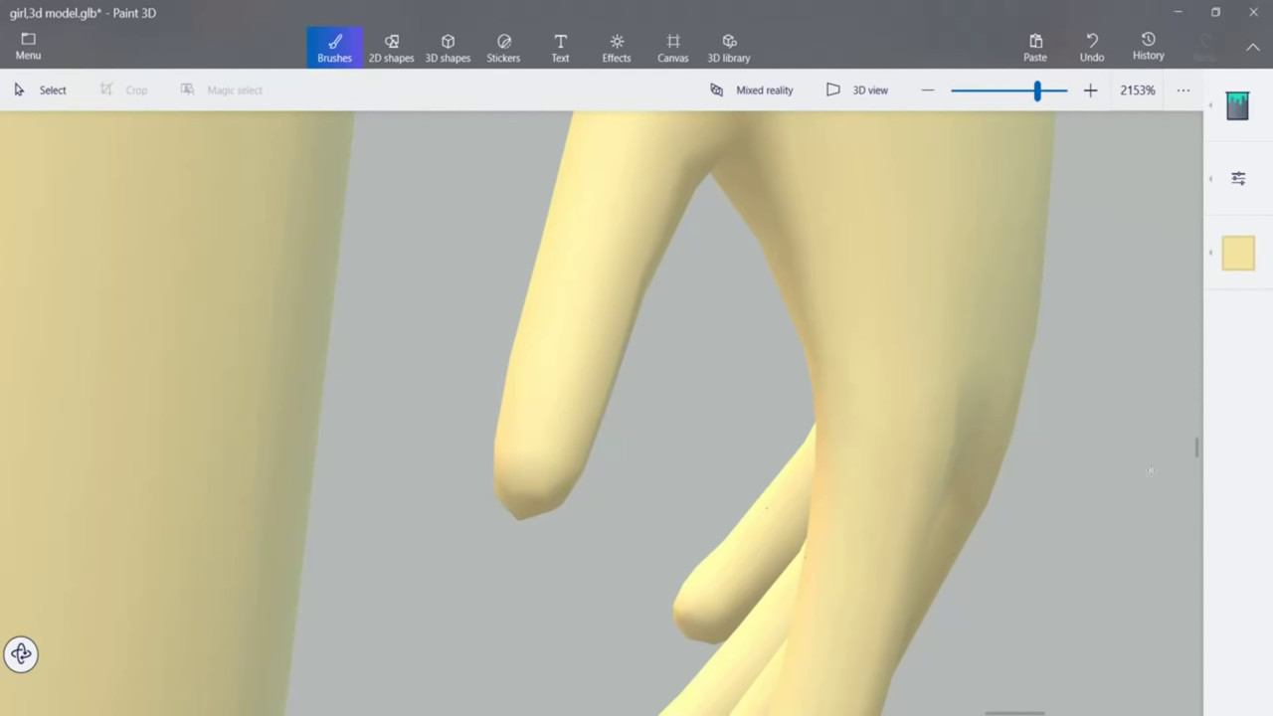
{"action": "left_click", "coordinate": [1009, 90]}
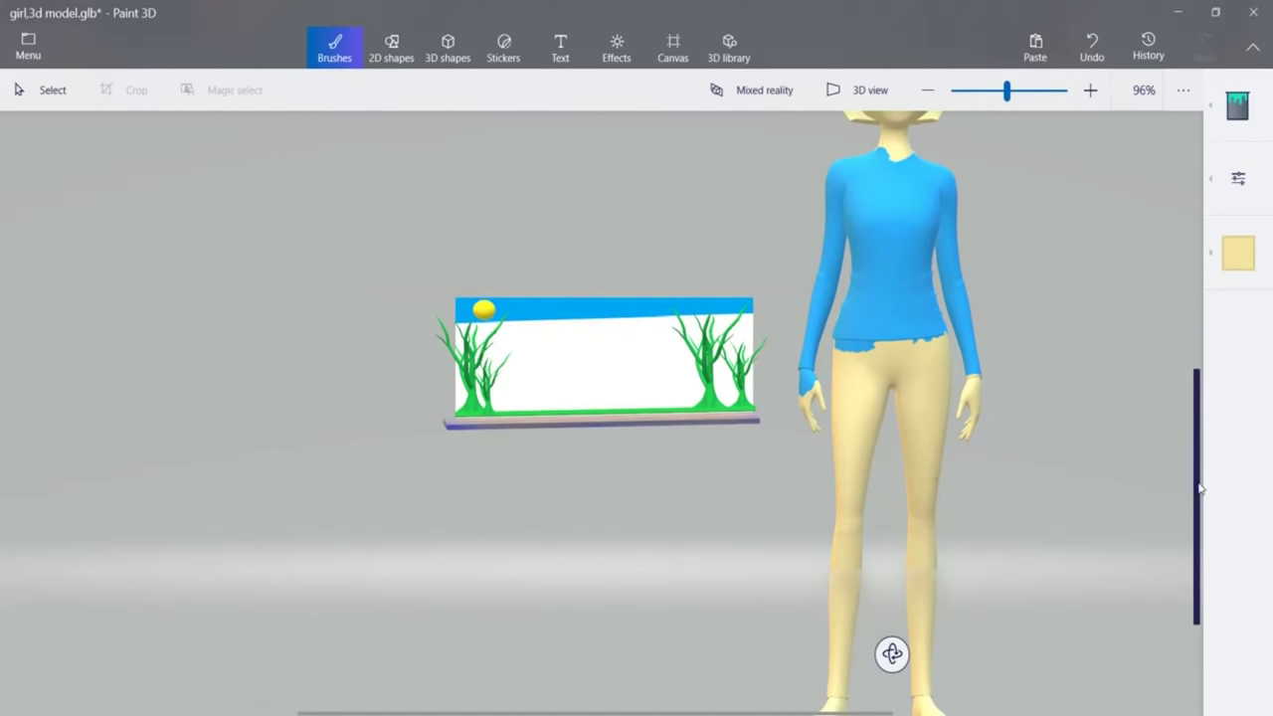
{"action": "left_click_drag", "start_coordinate": [1200, 489], "coordinate": [1210, 330]}
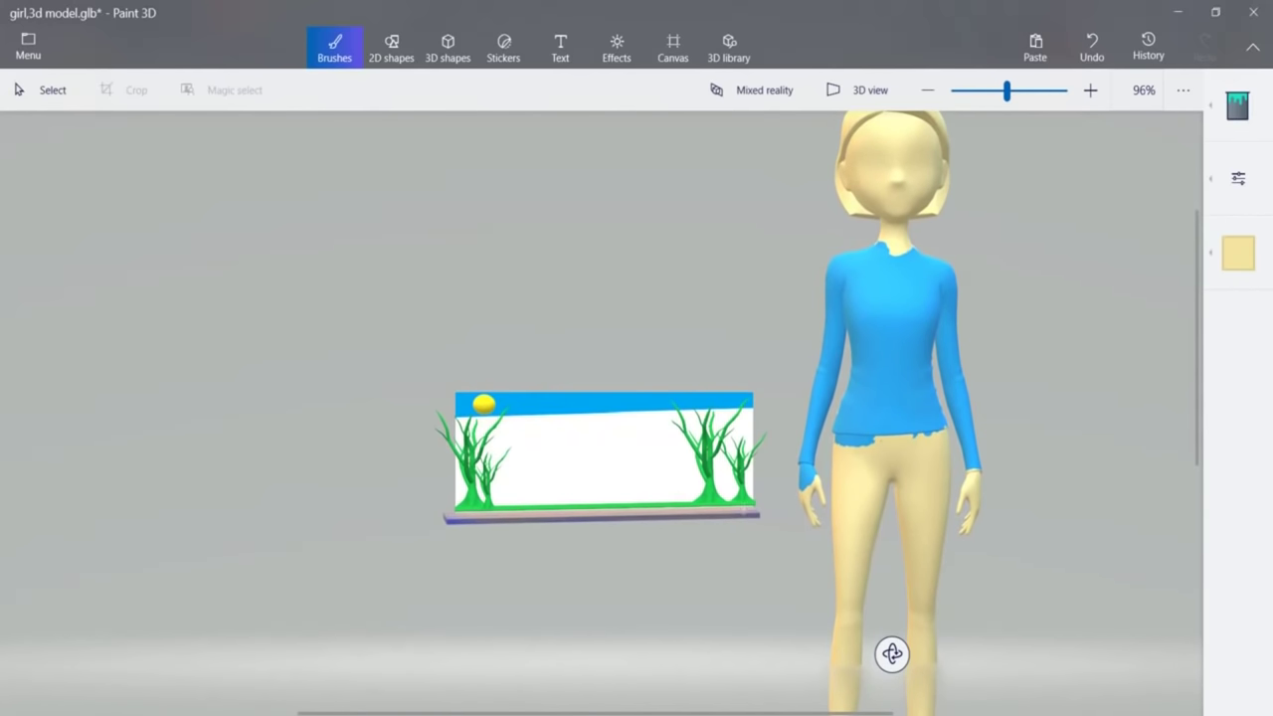
{"action": "key", "text": "ctrl+z"}
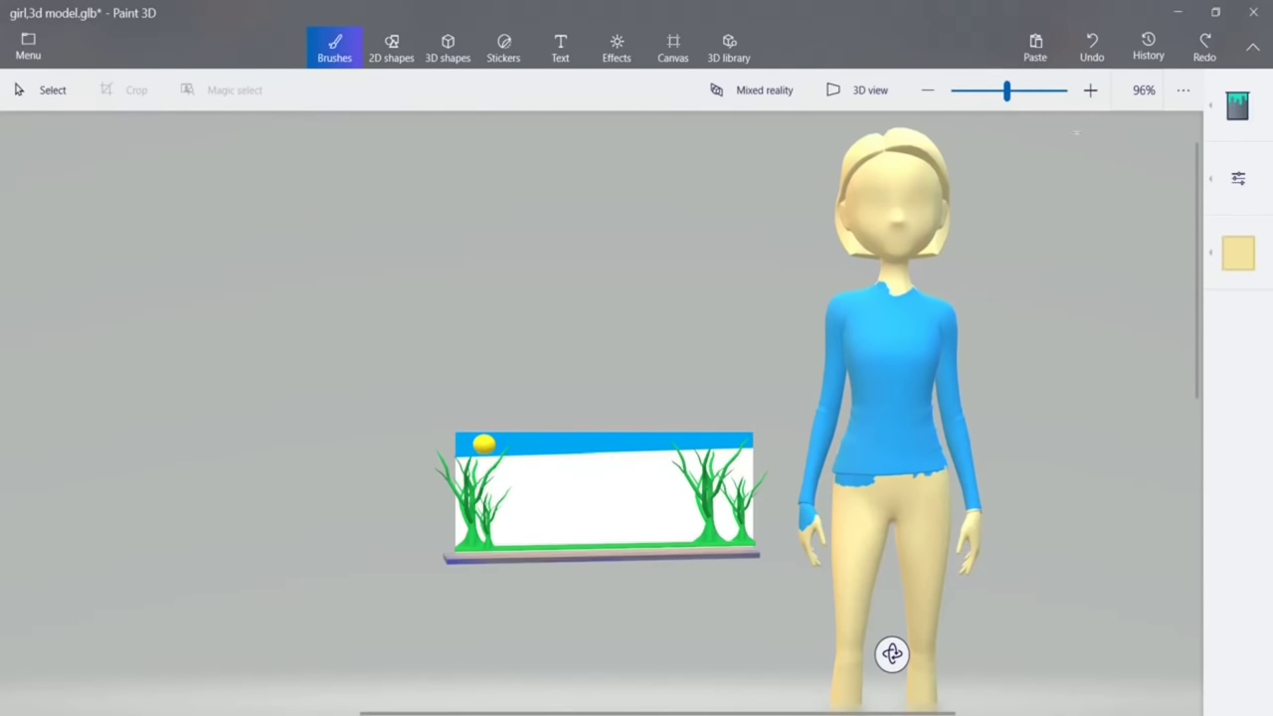
Switch to the watercolour brush and paint the light blue area on the back of the right hand pale yellow.
{"action": "left_click_drag", "start_coordinate": [1007, 91], "coordinate": [1028, 91]}
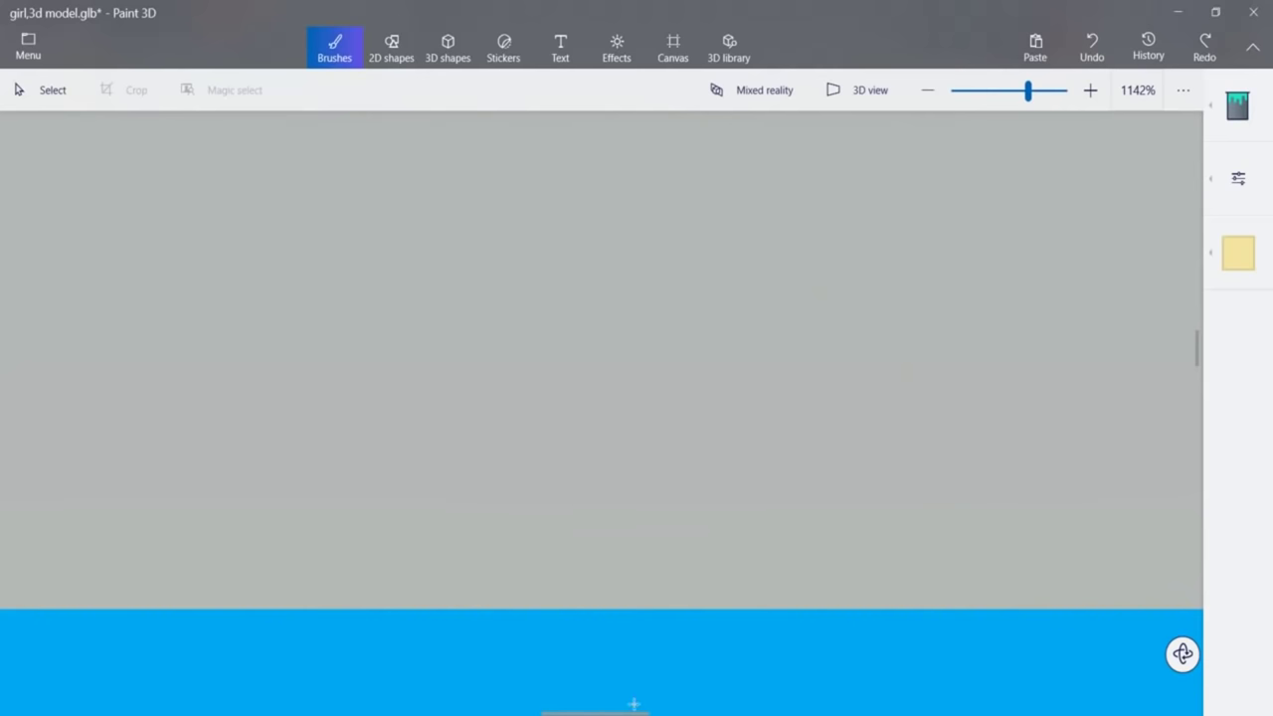
{"action": "left_click_drag", "start_coordinate": [633, 704], "coordinate": [849, 708]}
{"action": "left_click_drag", "start_coordinate": [1196, 348], "coordinate": [1196, 420]}
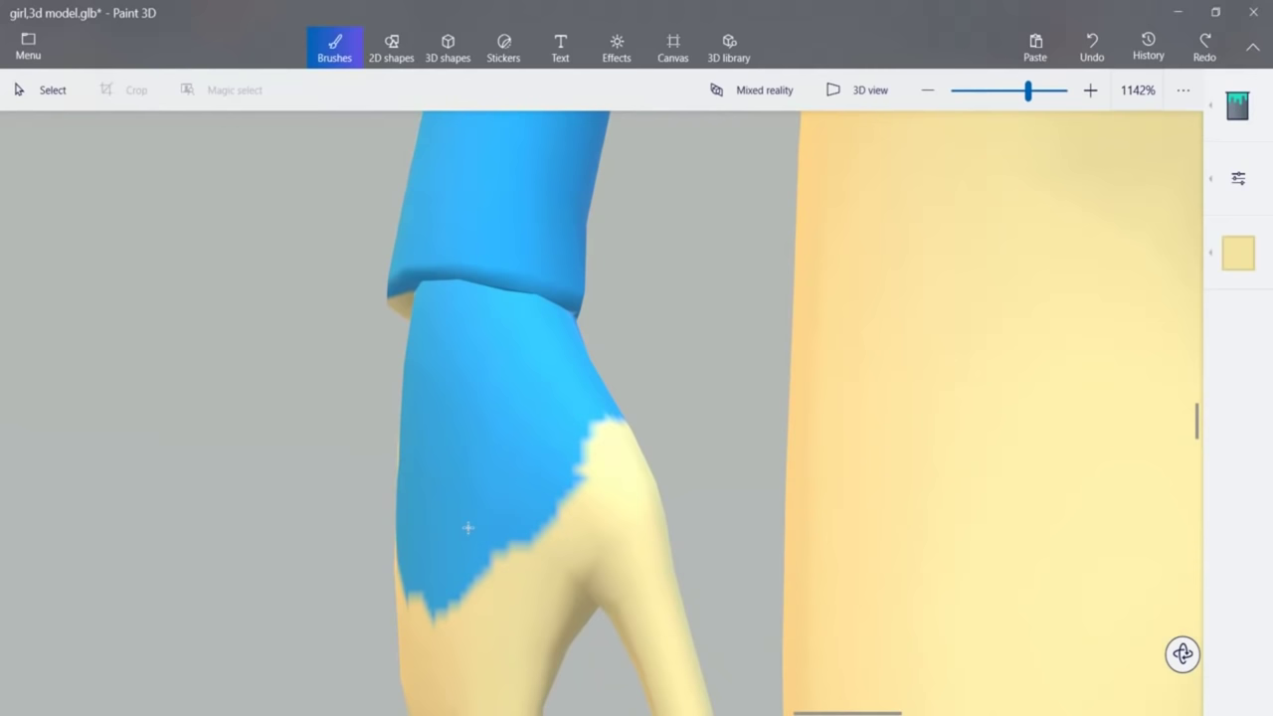
{"action": "left_click", "coordinate": [1237, 107]}
{"action": "left_click", "coordinate": [1126, 101]}
{"action": "mouse_move", "coordinate": [490, 495]}
{"action": "left_mouse_down"}
{"action": "mouse_move", "coordinate": [439, 534]}
{"action": "mouse_move", "coordinate": [506, 503]}
{"action": "mouse_move", "coordinate": [414, 656]}
{"action": "mouse_move", "coordinate": [358, 506]}
{"action": "mouse_move", "coordinate": [383, 546]}
{"action": "mouse_move", "coordinate": [418, 500]}
{"action": "mouse_move", "coordinate": [418, 418]}
{"action": "mouse_move", "coordinate": [521, 449]}
{"action": "mouse_move", "coordinate": [471, 457]}
{"action": "mouse_move", "coordinate": [528, 428]}
{"action": "mouse_move", "coordinate": [531, 398]}
{"action": "mouse_move", "coordinate": [407, 394]}
{"action": "mouse_move", "coordinate": [412, 371]}
{"action": "mouse_move", "coordinate": [444, 367]}
{"action": "mouse_move", "coordinate": [471, 399]}
{"action": "mouse_move", "coordinate": [588, 372]}
{"action": "mouse_move", "coordinate": [423, 369]}
{"action": "mouse_move", "coordinate": [453, 386]}
{"action": "mouse_move", "coordinate": [602, 376]}
{"action": "left_mouse_up"}
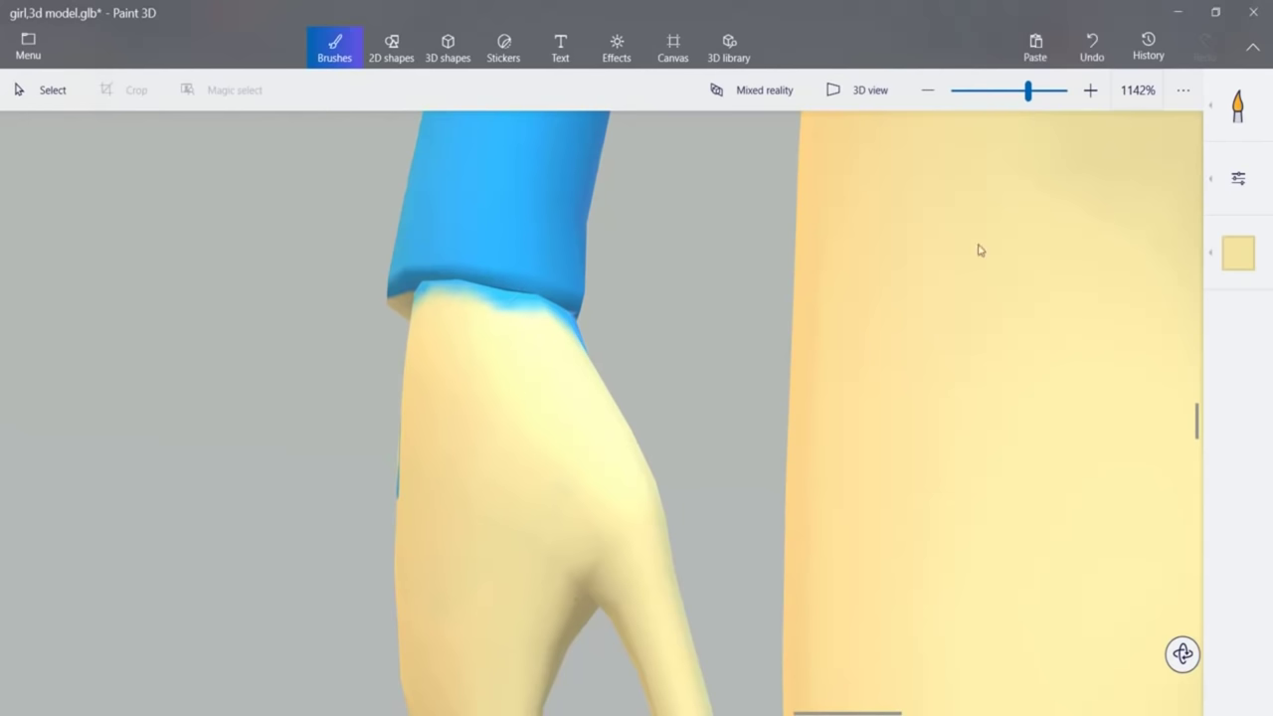
Reduce the brush thickness and paint the blue remnants along the right cuff's edge and the hand's outer side pale yellow.
{"action": "left_click", "coordinate": [1225, 189]}
{"action": "left_click_drag", "start_coordinate": [1009, 205], "coordinate": [1004, 202]}
{"action": "mouse_move", "coordinate": [508, 308]}
{"action": "left_mouse_down"}
{"action": "mouse_move", "coordinate": [432, 286]}
{"action": "mouse_move", "coordinate": [408, 305]}
{"action": "left_mouse_up"}
{"action": "left_click_drag", "start_coordinate": [556, 319], "coordinate": [573, 331]}
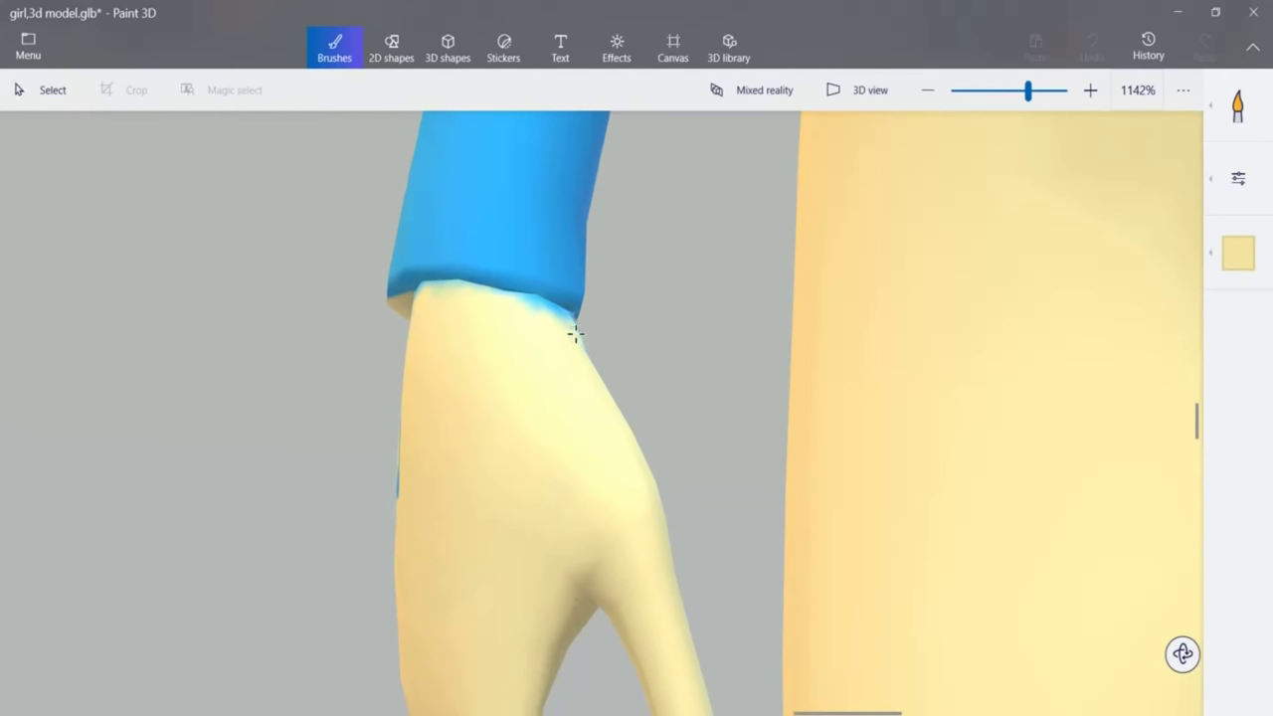
{"action": "mouse_move", "coordinate": [548, 315]}
{"action": "left_mouse_down"}
{"action": "mouse_move", "coordinate": [534, 307]}
{"action": "mouse_move", "coordinate": [563, 316]}
{"action": "left_mouse_up"}
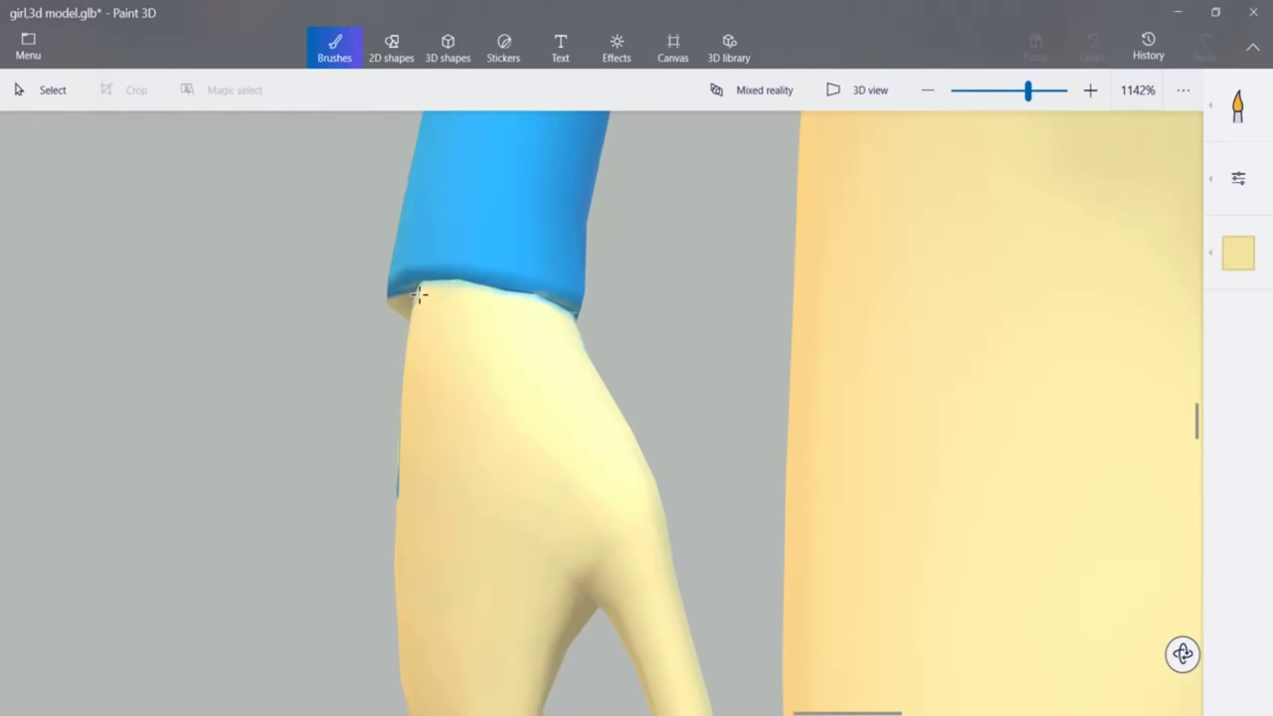
{"action": "mouse_move", "coordinate": [395, 496]}
{"action": "left_mouse_down"}
{"action": "mouse_move", "coordinate": [404, 465]}
{"action": "mouse_move", "coordinate": [397, 484]}
{"action": "left_mouse_up"}
Paint the blue streak down the outer side of the right hand below the cuff pale yellow.
{"action": "left_click_drag", "start_coordinate": [1183, 656], "coordinate": [1266, 595]}
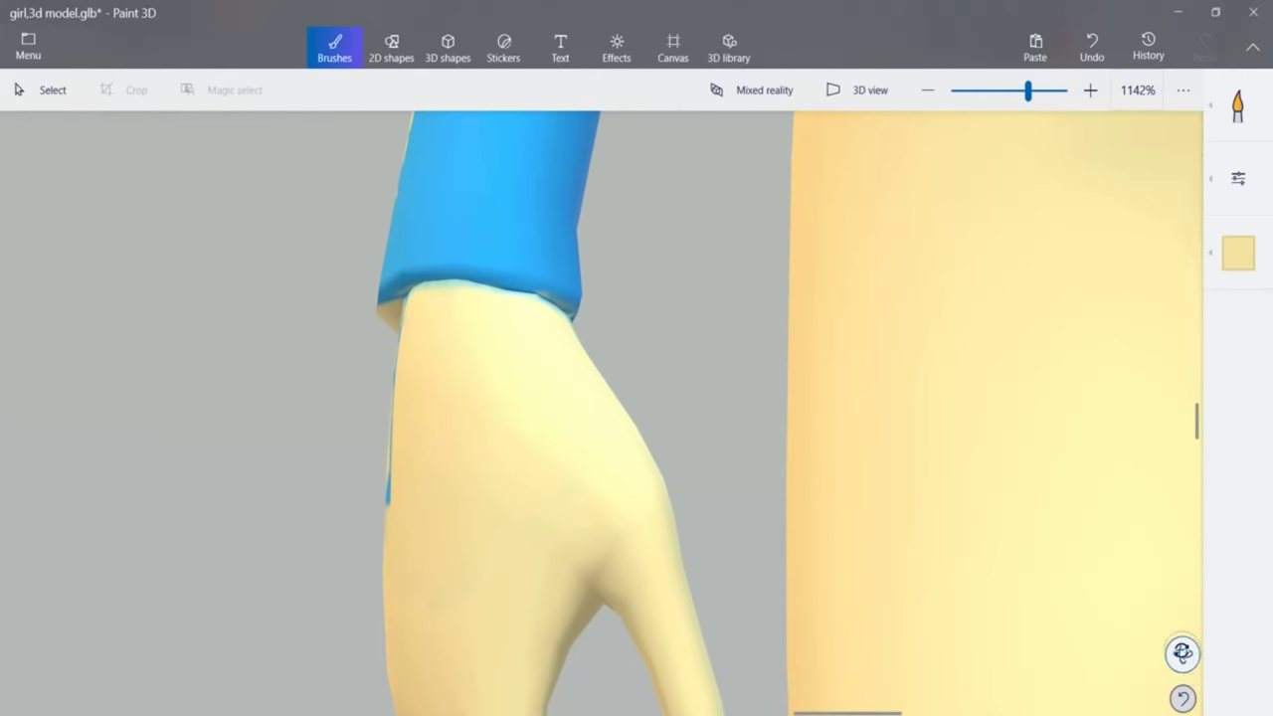
{"action": "left_click_drag", "start_coordinate": [1182, 652], "coordinate": [1270, 634]}
{"action": "left_click_drag", "start_coordinate": [1179, 654], "coordinate": [1269, 652]}
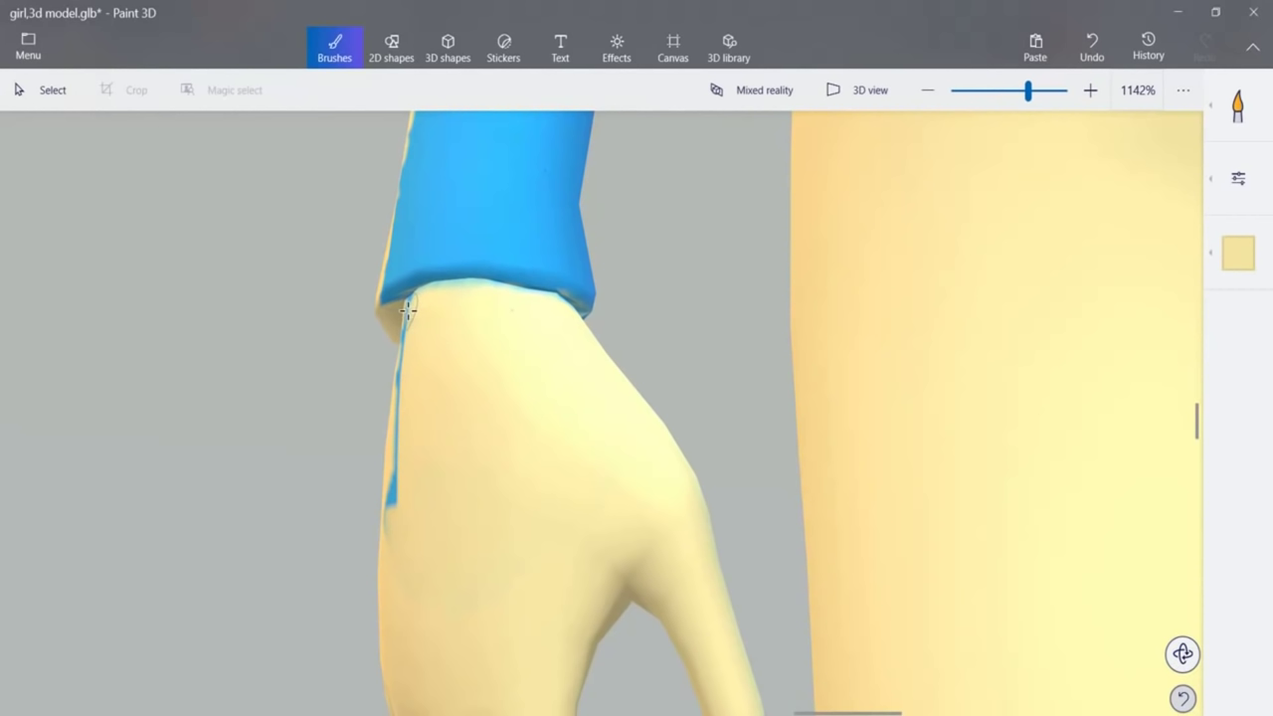
{"action": "left_click_drag", "start_coordinate": [395, 410], "coordinate": [375, 497]}
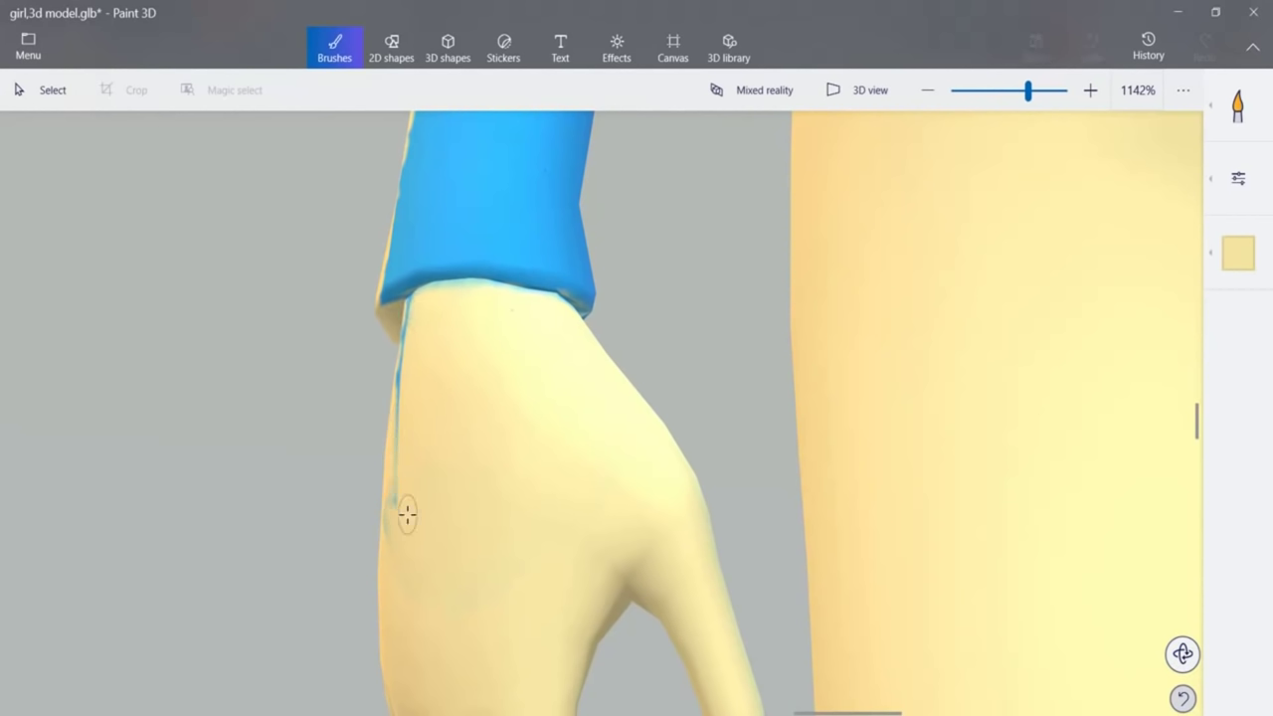
{"action": "left_click_drag", "start_coordinate": [395, 443], "coordinate": [395, 429]}
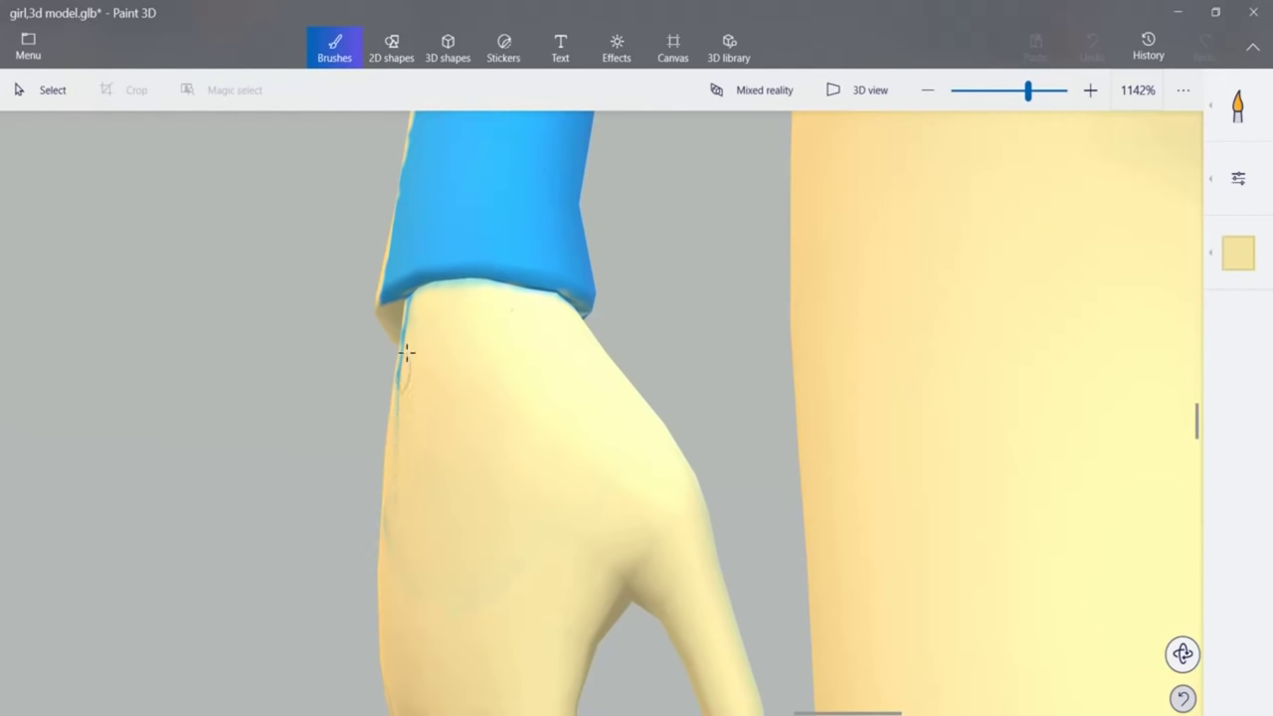
{"action": "mouse_move", "coordinate": [396, 383]}
{"action": "left_mouse_down"}
{"action": "mouse_move", "coordinate": [392, 455]}
{"action": "mouse_move", "coordinate": [404, 339]}
{"action": "left_mouse_up"}
{"action": "left_click_drag", "start_coordinate": [327, 539], "coordinate": [338, 525]}
{"action": "left_click_drag", "start_coordinate": [400, 373], "coordinate": [399, 387]}
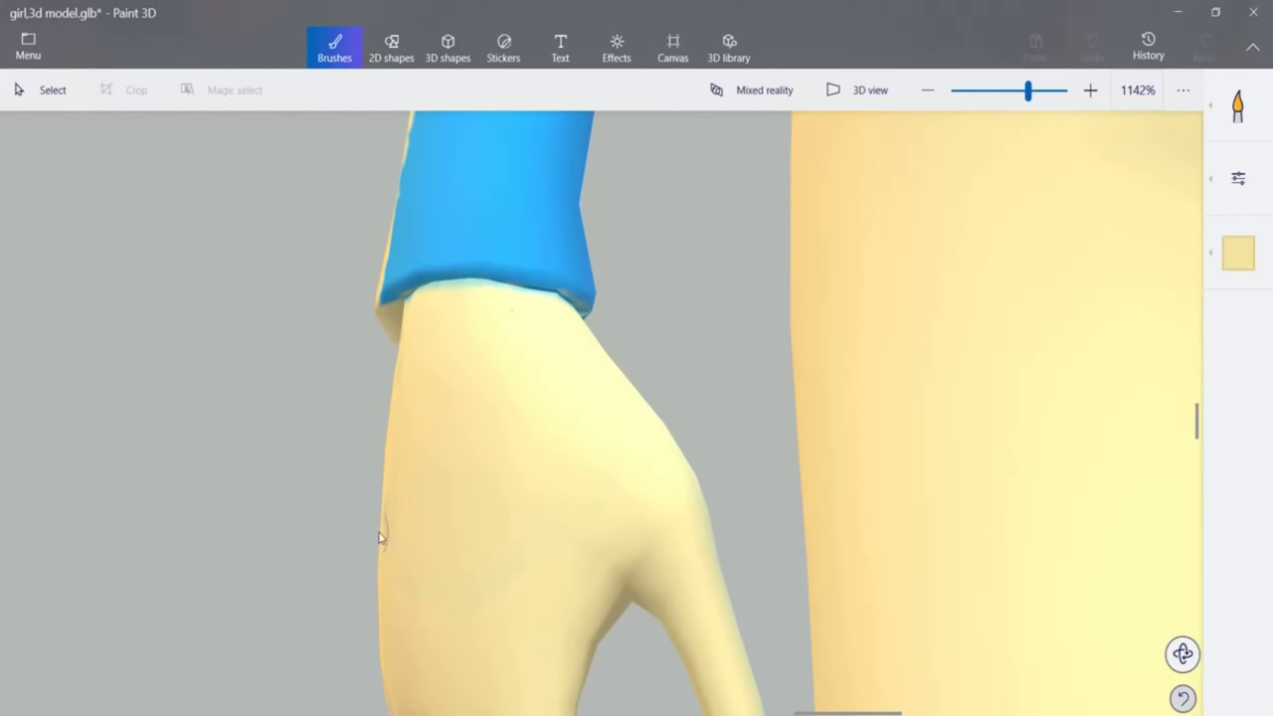
{"action": "mouse_move", "coordinate": [450, 533]}
{"action": "left_mouse_down"}
{"action": "mouse_move", "coordinate": [431, 494]}
{"action": "mouse_move", "coordinate": [533, 618]}
{"action": "left_mouse_up"}
Switch to the marker brush, set its thickness and paint the back of the shirt and sleeves light blue.
{"action": "left_click_drag", "start_coordinate": [1198, 439], "coordinate": [1199, 467]}
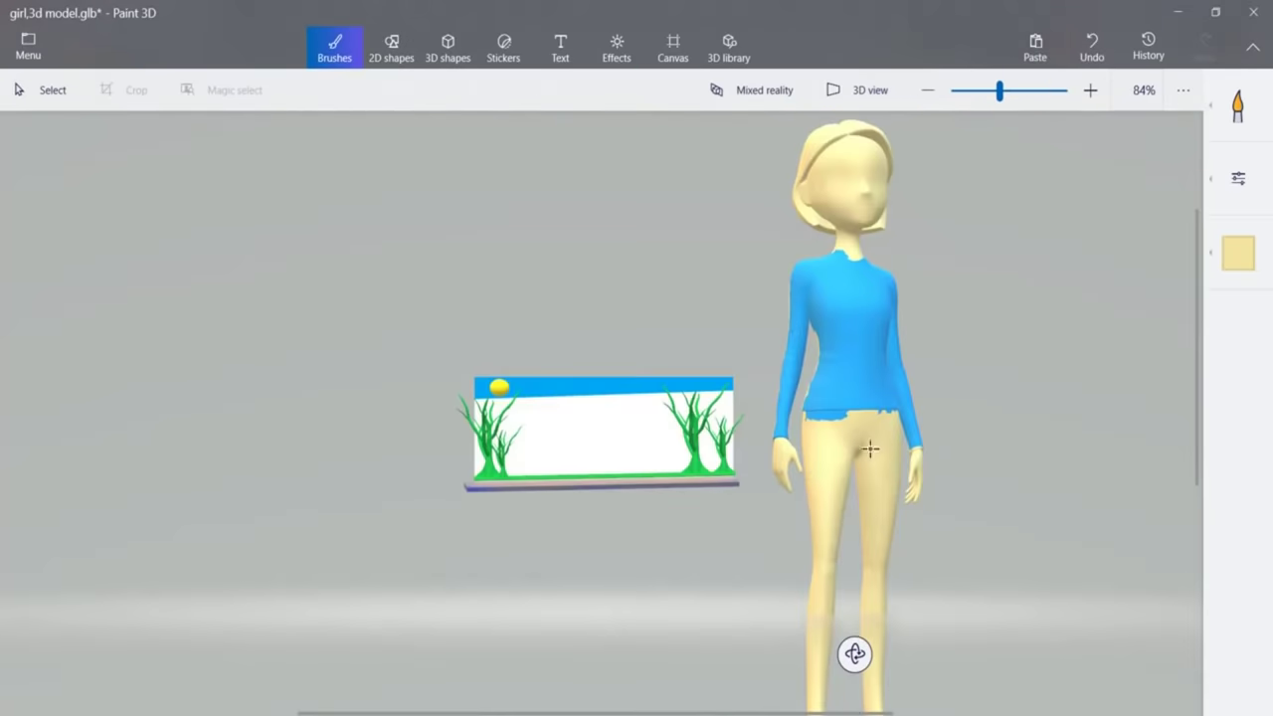
{"action": "mouse_move", "coordinate": [855, 653]}
{"action": "left_mouse_down"}
{"action": "mouse_move", "coordinate": [1098, 629]}
{"action": "mouse_move", "coordinate": [1077, 630]}
{"action": "mouse_move", "coordinate": [1094, 648]}
{"action": "left_mouse_up"}
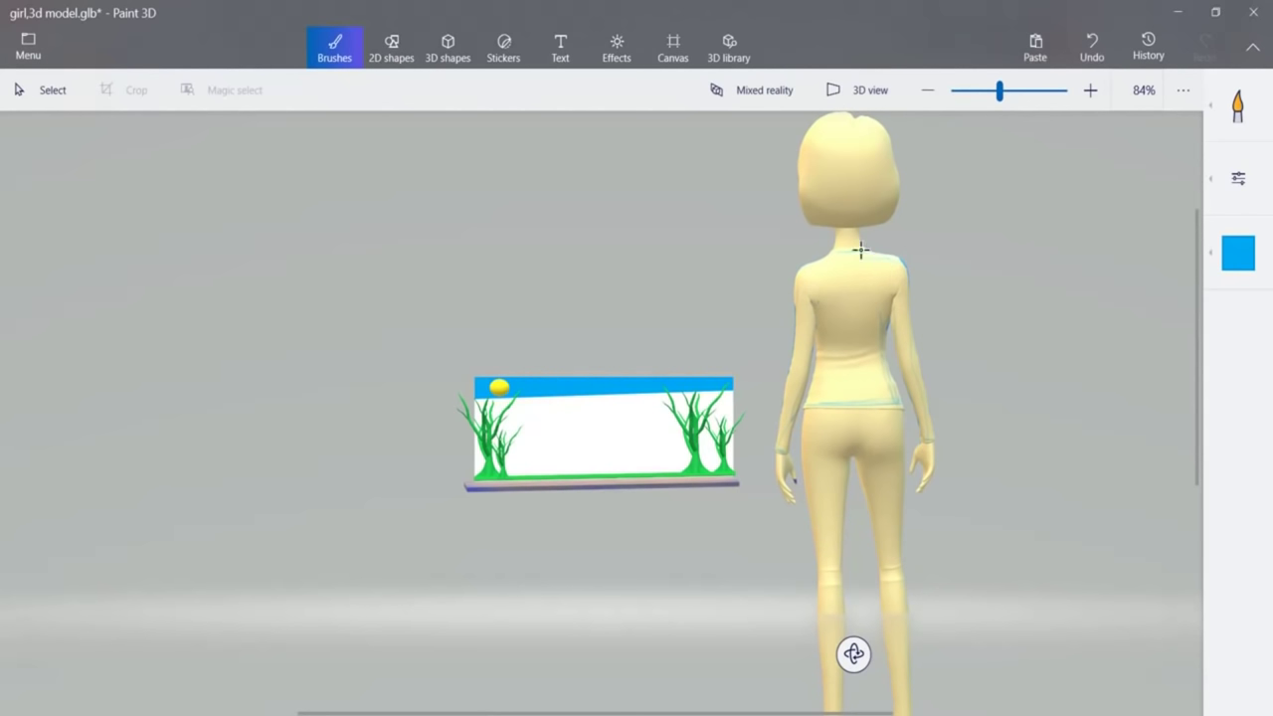
{"action": "left_click", "coordinate": [1238, 105]}
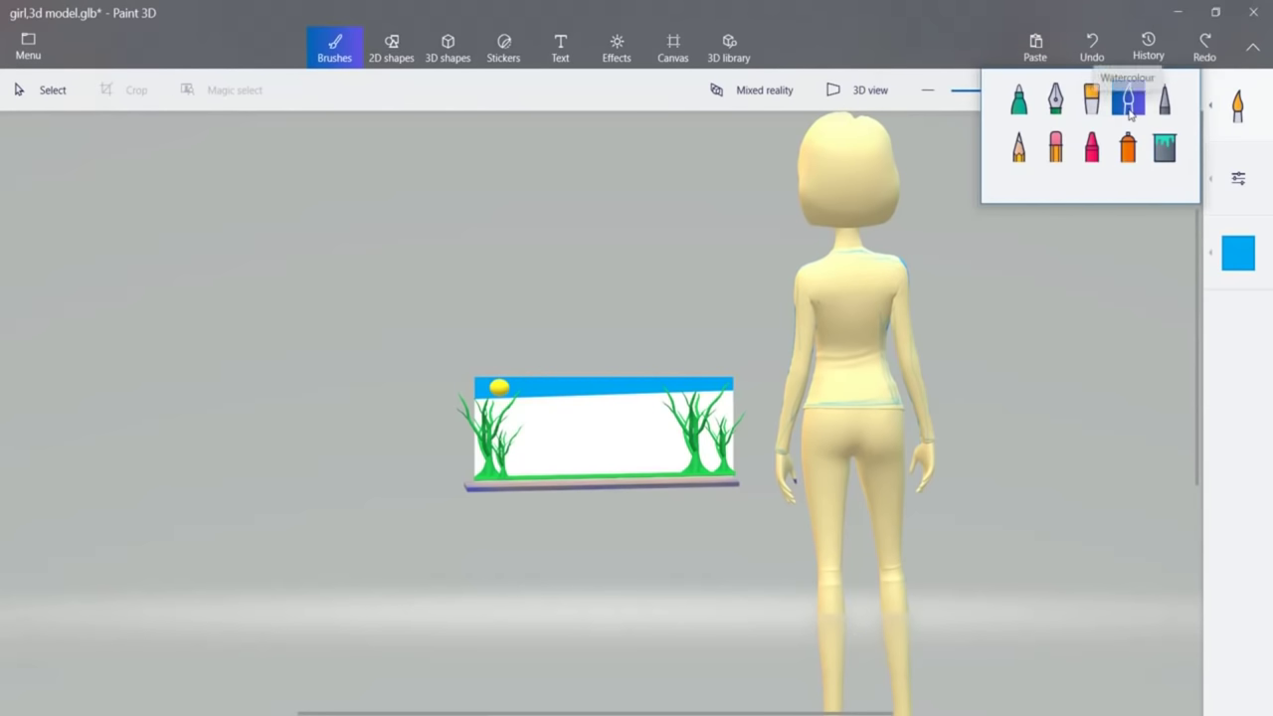
{"action": "left_click", "coordinate": [1019, 99]}
{"action": "left_click_drag", "start_coordinate": [1065, 204], "coordinate": [1116, 200]}
{"action": "mouse_move", "coordinate": [882, 280]}
{"action": "left_mouse_down"}
{"action": "mouse_move", "coordinate": [835, 358]}
{"action": "mouse_move", "coordinate": [802, 268]}
{"action": "mouse_move", "coordinate": [799, 404]}
{"action": "mouse_move", "coordinate": [917, 392]}
{"action": "mouse_move", "coordinate": [923, 418]}
{"action": "left_mouse_up"}
{"action": "mouse_move", "coordinate": [908, 356]}
{"action": "left_mouse_down"}
{"action": "mouse_move", "coordinate": [887, 280]}
{"action": "mouse_move", "coordinate": [867, 265]}
{"action": "mouse_move", "coordinate": [857, 364]}
{"action": "mouse_move", "coordinate": [877, 341]}
{"action": "left_mouse_up"}
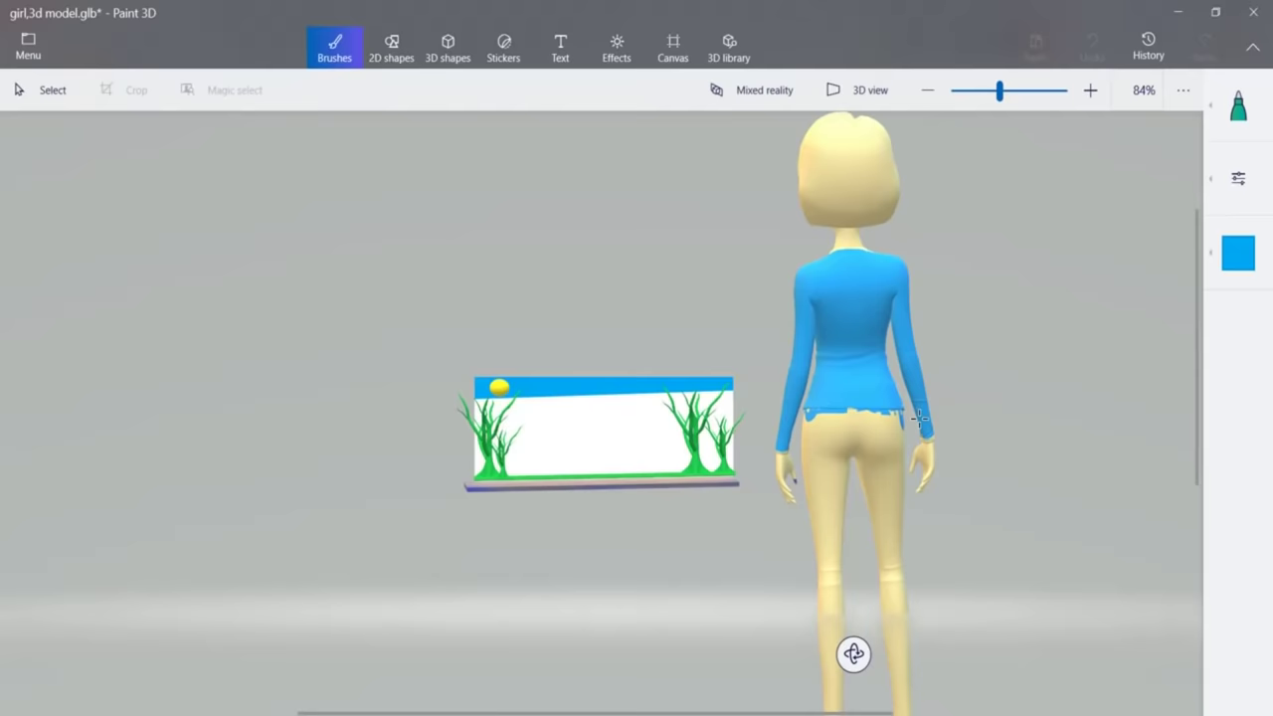
Paint the pale yellow gaps on the right side of the torso and along the right sleeve light blue.
{"action": "left_click_drag", "start_coordinate": [854, 653], "coordinate": [1189, 641]}
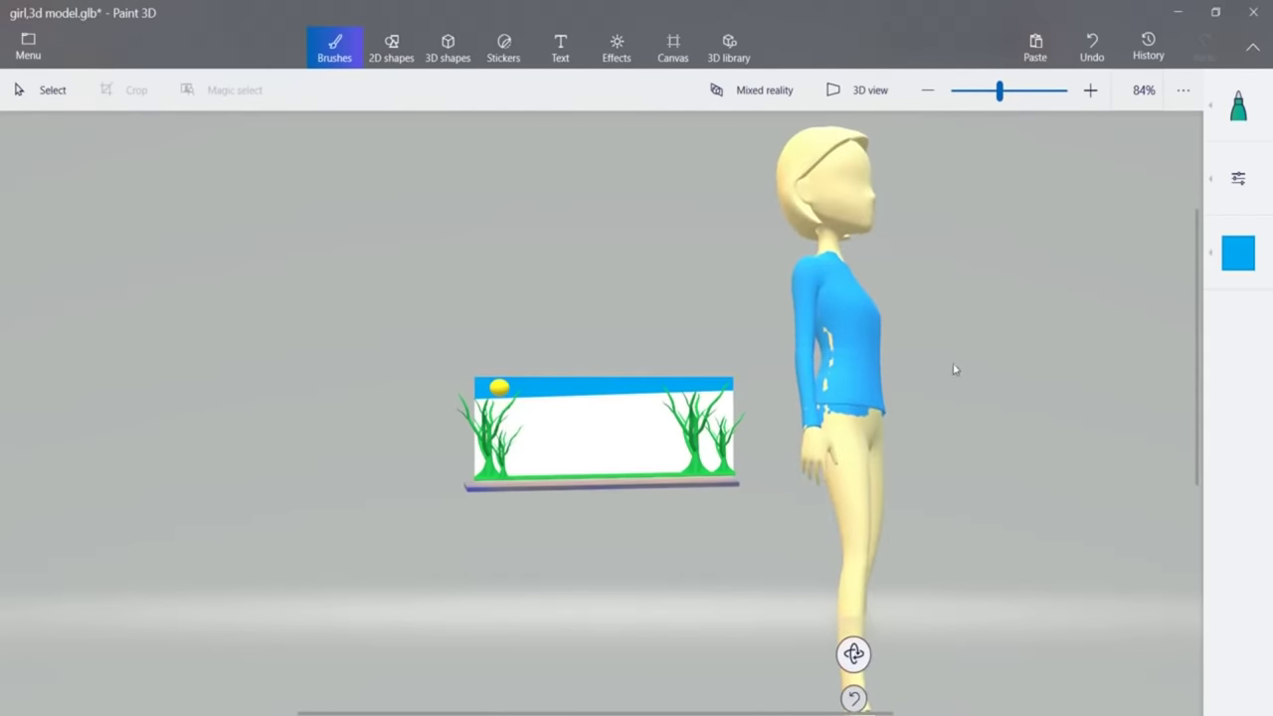
{"action": "left_click_drag", "start_coordinate": [830, 335], "coordinate": [829, 368]}
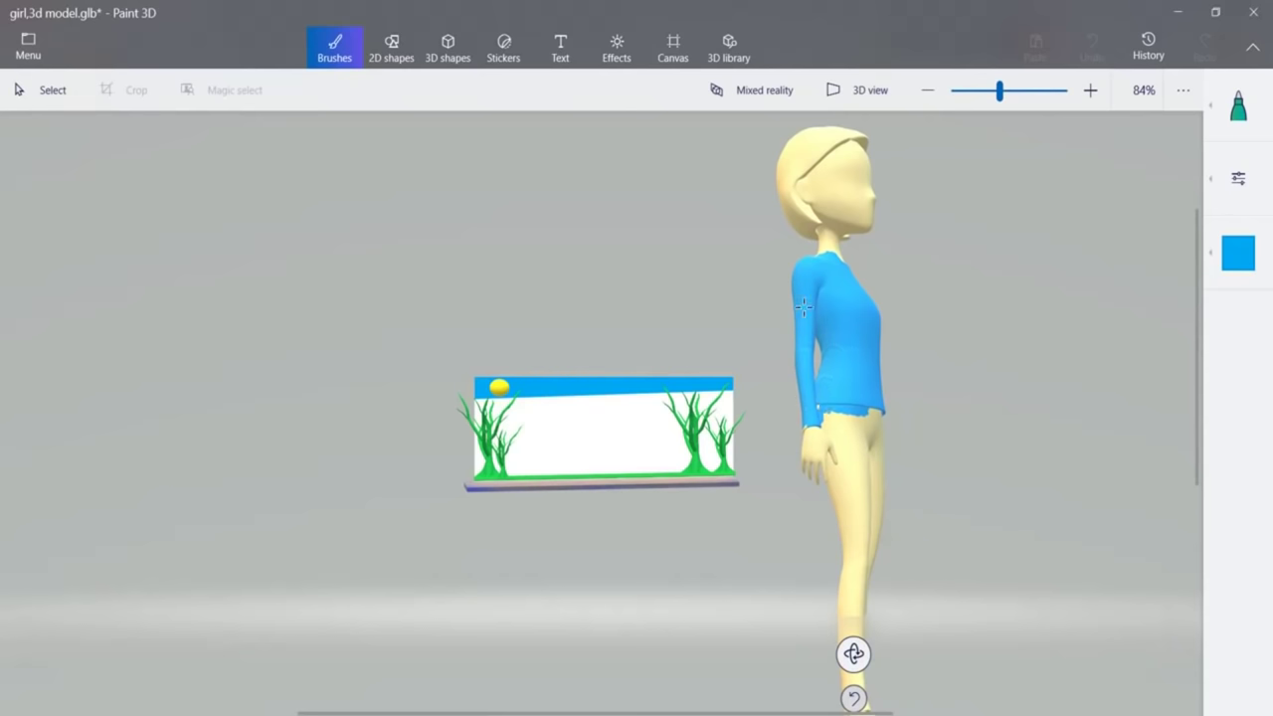
{"action": "left_click_drag", "start_coordinate": [803, 325], "coordinate": [863, 352]}
{"action": "left_click_drag", "start_coordinate": [853, 652], "coordinate": [934, 648]}
{"action": "left_click_drag", "start_coordinate": [788, 354], "coordinate": [794, 405]}
{"action": "left_click_drag", "start_coordinate": [799, 450], "coordinate": [802, 465]}
Touch up the left sleeve near the cuff with light blue and undo the last stroke.
{"action": "mouse_move", "coordinate": [855, 653]}
{"action": "left_mouse_down"}
{"action": "mouse_move", "coordinate": [1193, 648]}
{"action": "mouse_move", "coordinate": [1080, 659]}
{"action": "left_mouse_up"}
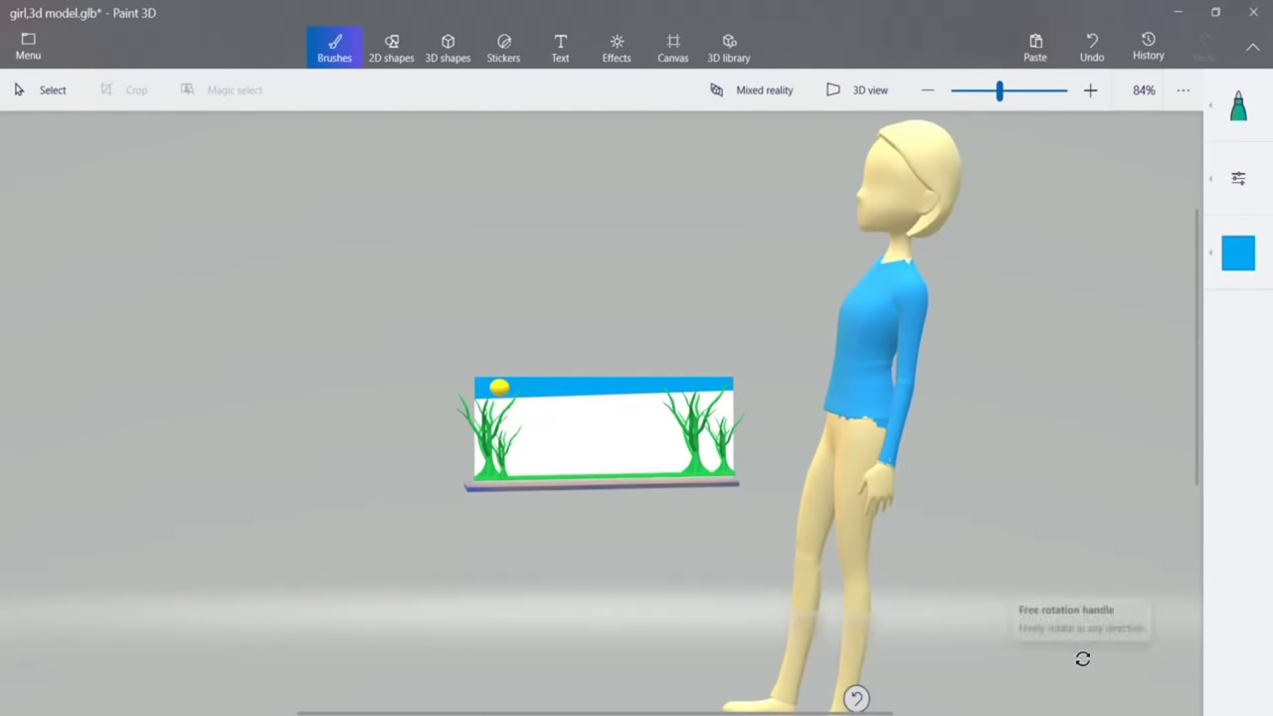
{"action": "left_click_drag", "start_coordinate": [888, 449], "coordinate": [890, 435]}
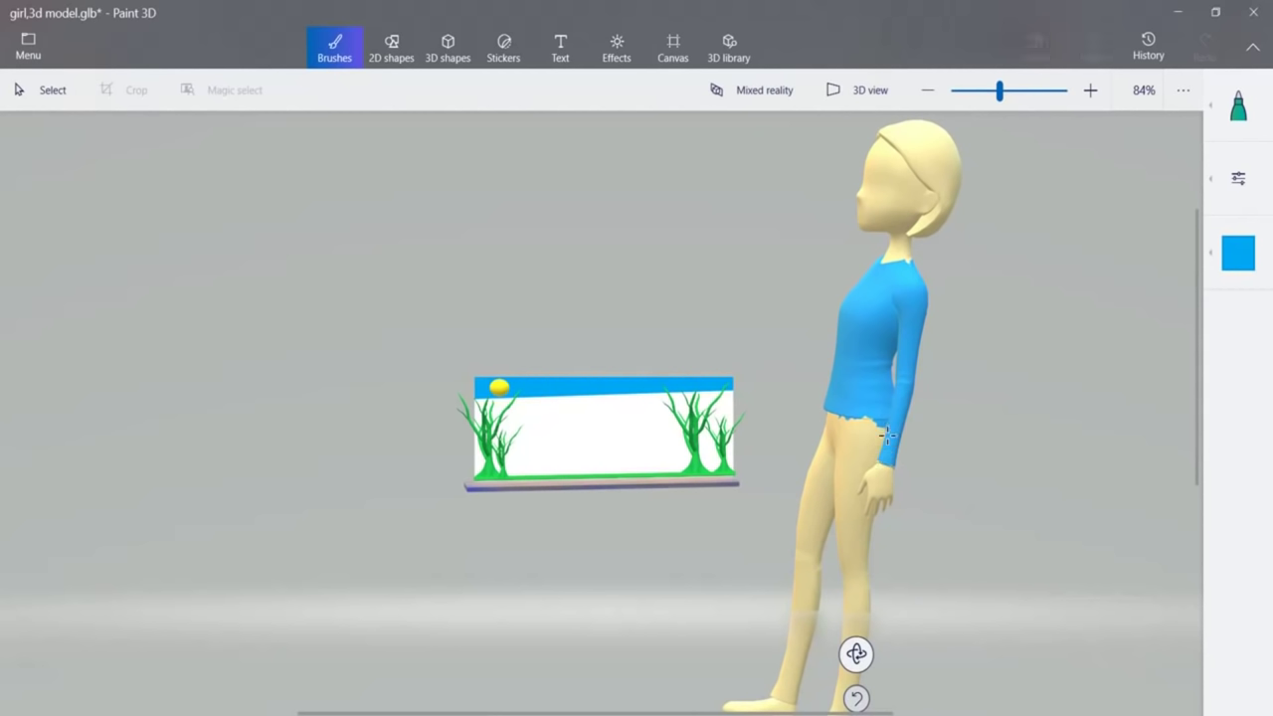
{"action": "mouse_move", "coordinate": [896, 449]}
{"action": "left_mouse_down"}
{"action": "mouse_move", "coordinate": [884, 444]}
{"action": "mouse_move", "coordinate": [938, 438]}
{"action": "left_mouse_up"}
{"action": "key", "text": "ctrl+z"}
Touch up the right sleeve and the gaps along the shirt's back hem with light blue.
{"action": "mouse_move", "coordinate": [855, 654]}
{"action": "left_mouse_down"}
{"action": "mouse_move", "coordinate": [1136, 642]}
{"action": "mouse_move", "coordinate": [1128, 652]}
{"action": "left_mouse_up"}
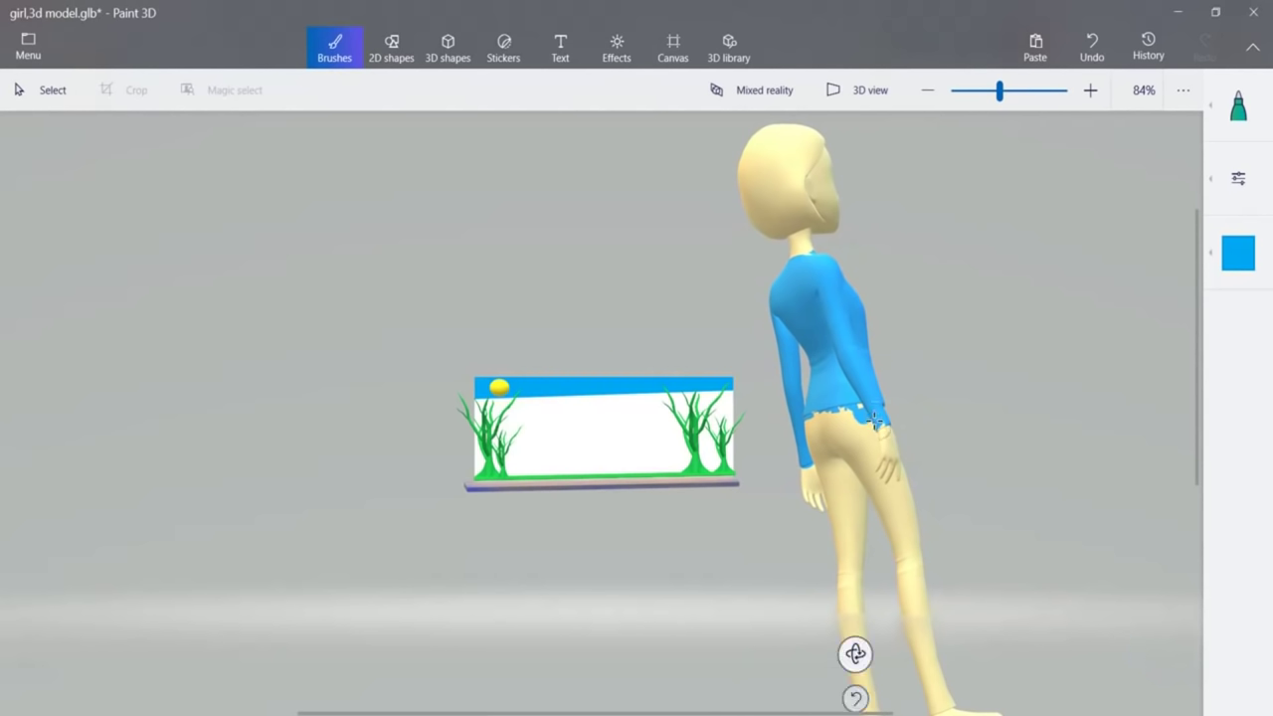
{"action": "left_click_drag", "start_coordinate": [858, 370], "coordinate": [841, 313]}
{"action": "left_click_drag", "start_coordinate": [811, 395], "coordinate": [813, 398]}
{"action": "mouse_move", "coordinate": [855, 653]}
{"action": "left_mouse_down"}
{"action": "mouse_move", "coordinate": [1023, 667]}
{"action": "mouse_move", "coordinate": [1090, 642]}
{"action": "mouse_move", "coordinate": [941, 591]}
{"action": "mouse_move", "coordinate": [773, 702]}
{"action": "mouse_move", "coordinate": [699, 670]}
{"action": "mouse_move", "coordinate": [713, 702]}
{"action": "mouse_move", "coordinate": [790, 702]}
{"action": "mouse_move", "coordinate": [727, 702]}
{"action": "left_mouse_up"}
{"action": "mouse_move", "coordinate": [837, 261]}
{"action": "left_mouse_down"}
{"action": "mouse_move", "coordinate": [880, 288]}
{"action": "mouse_move", "coordinate": [915, 338]}
{"action": "left_mouse_up"}
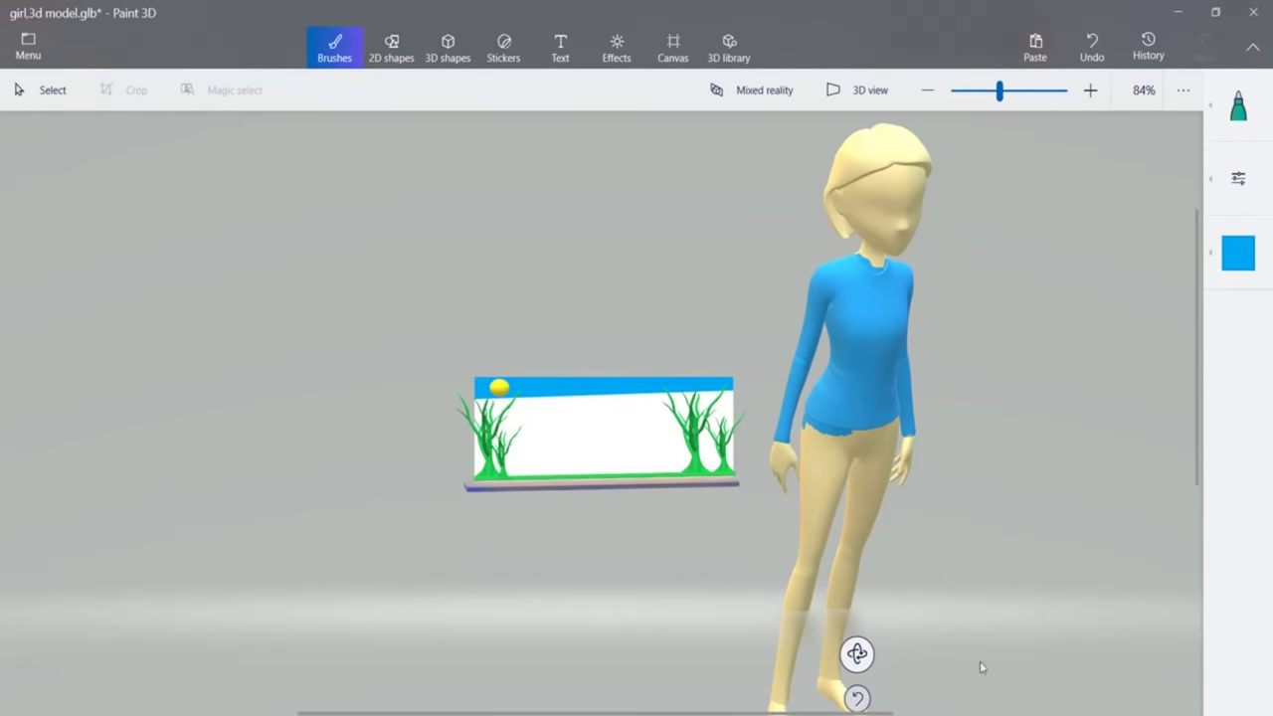
Choose the pale yellow colour and paint a clean round neckline at the front of the shirt.
{"action": "scroll", "coordinate": [1193, 298], "scroll_direction": "up", "scroll_amount": 1}
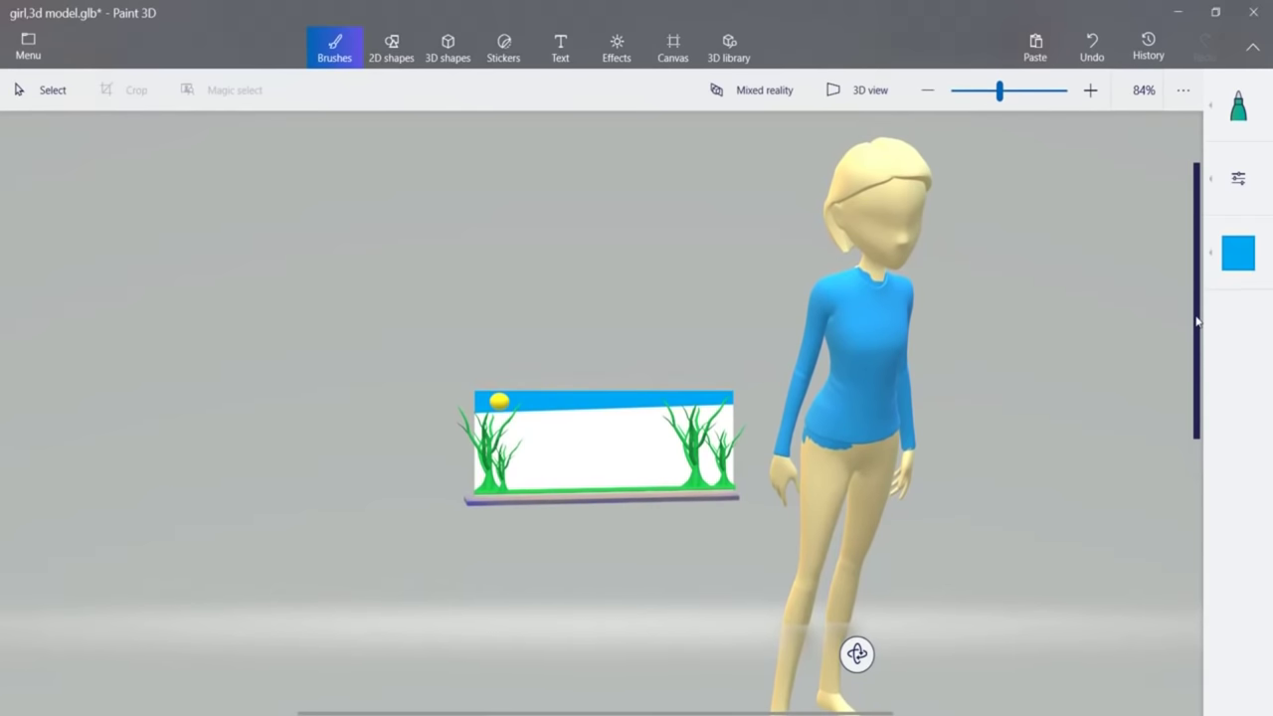
{"action": "left_click", "coordinate": [1213, 261]}
{"action": "left_click", "coordinate": [1165, 456]}
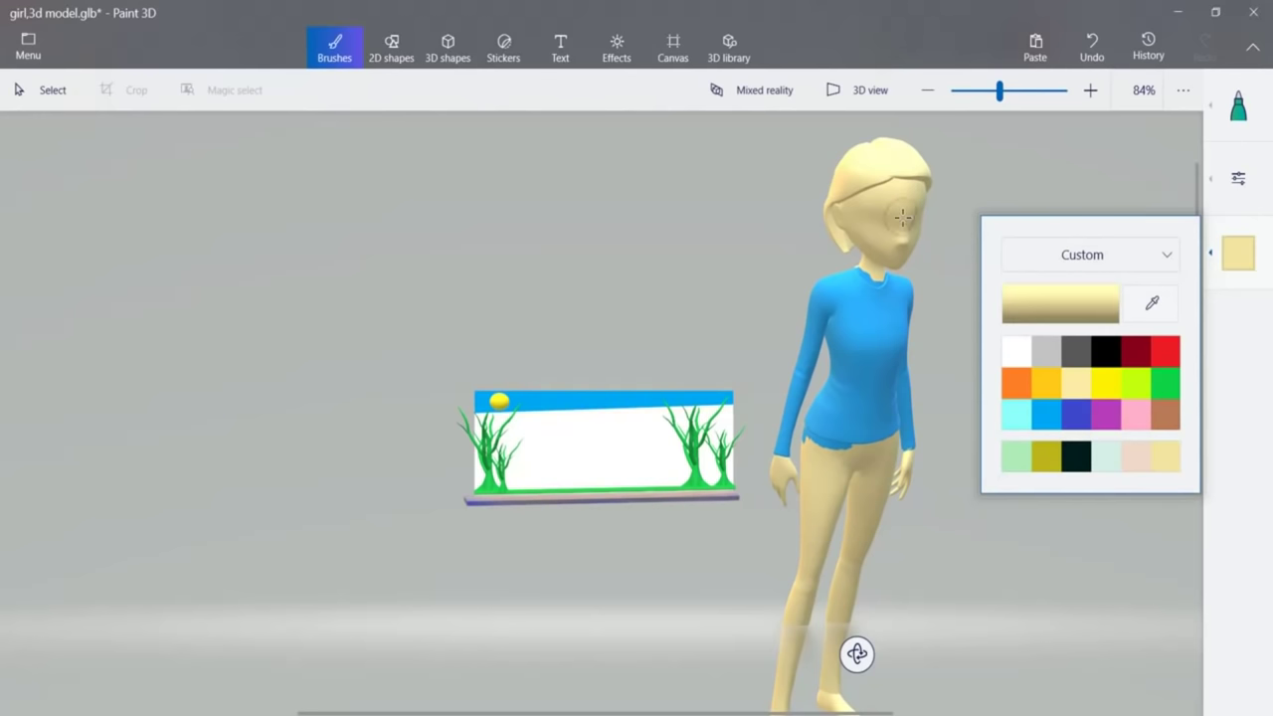
{"action": "left_click", "coordinate": [873, 262]}
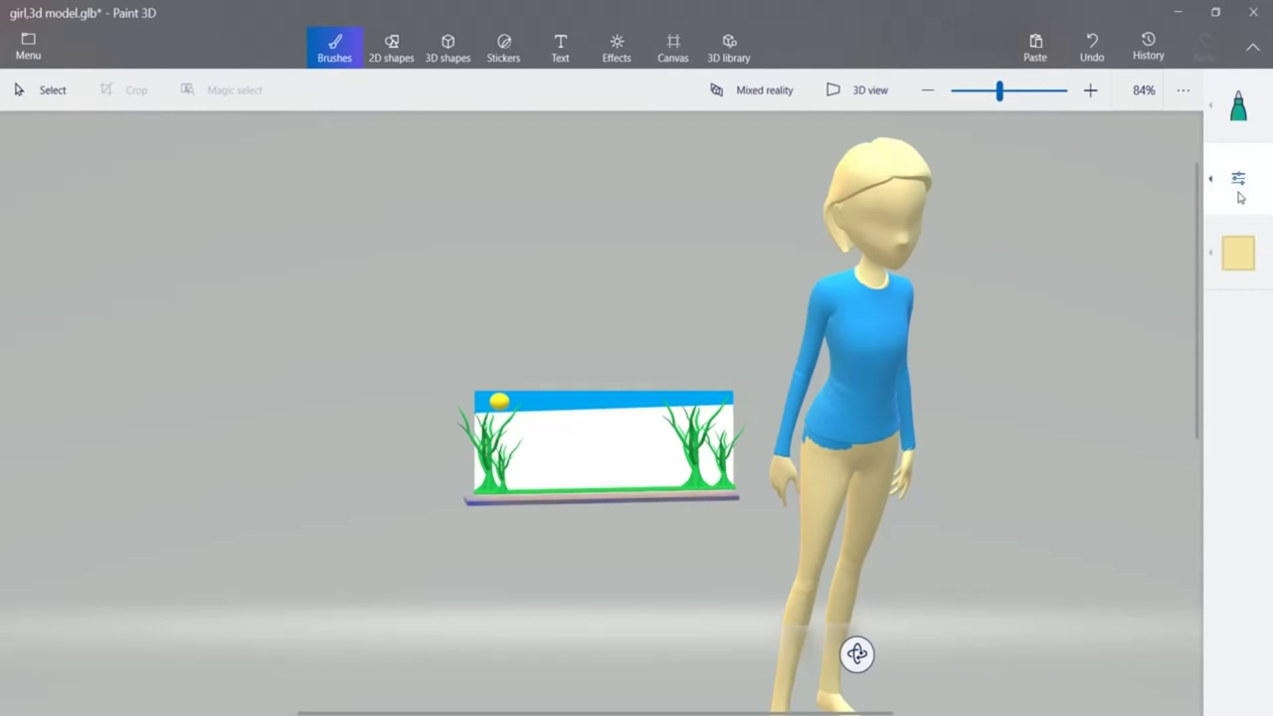
Choose green and paint the neck and neckline all around, front and back, for the shirt's collar.
{"action": "left_click", "coordinate": [1225, 257]}
{"action": "left_click", "coordinate": [1168, 383]}
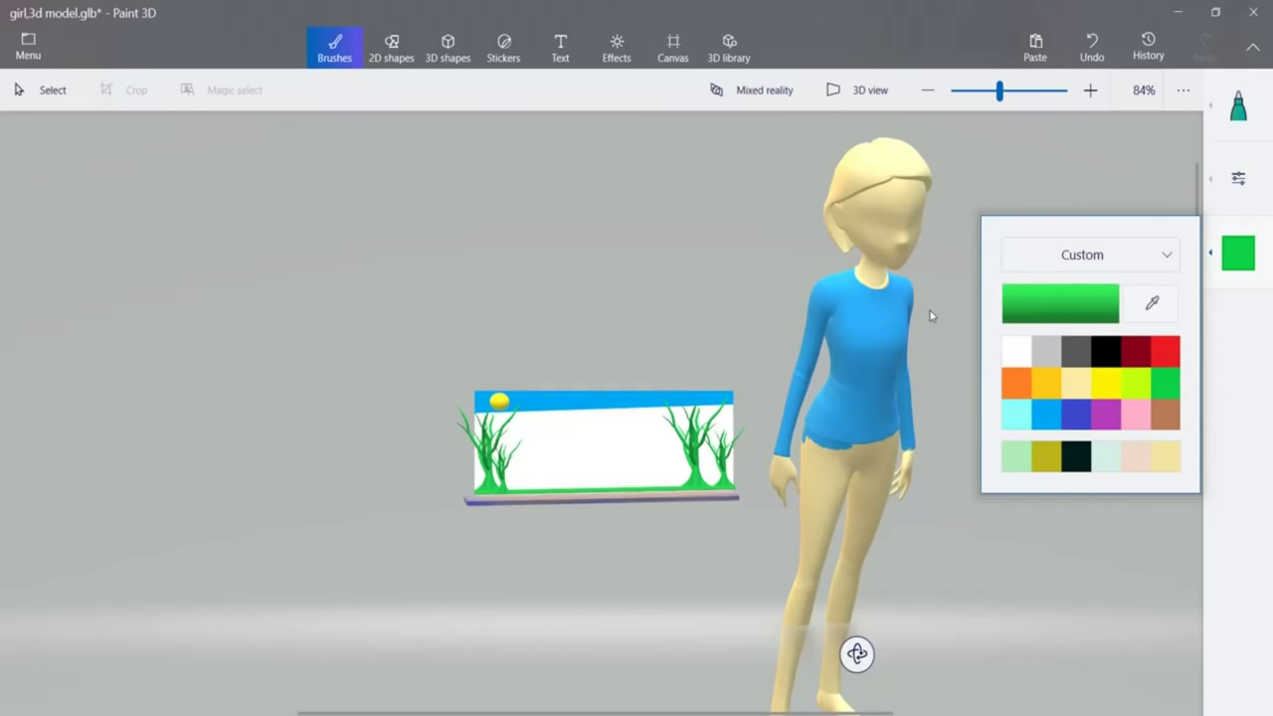
{"action": "left_click", "coordinate": [868, 269]}
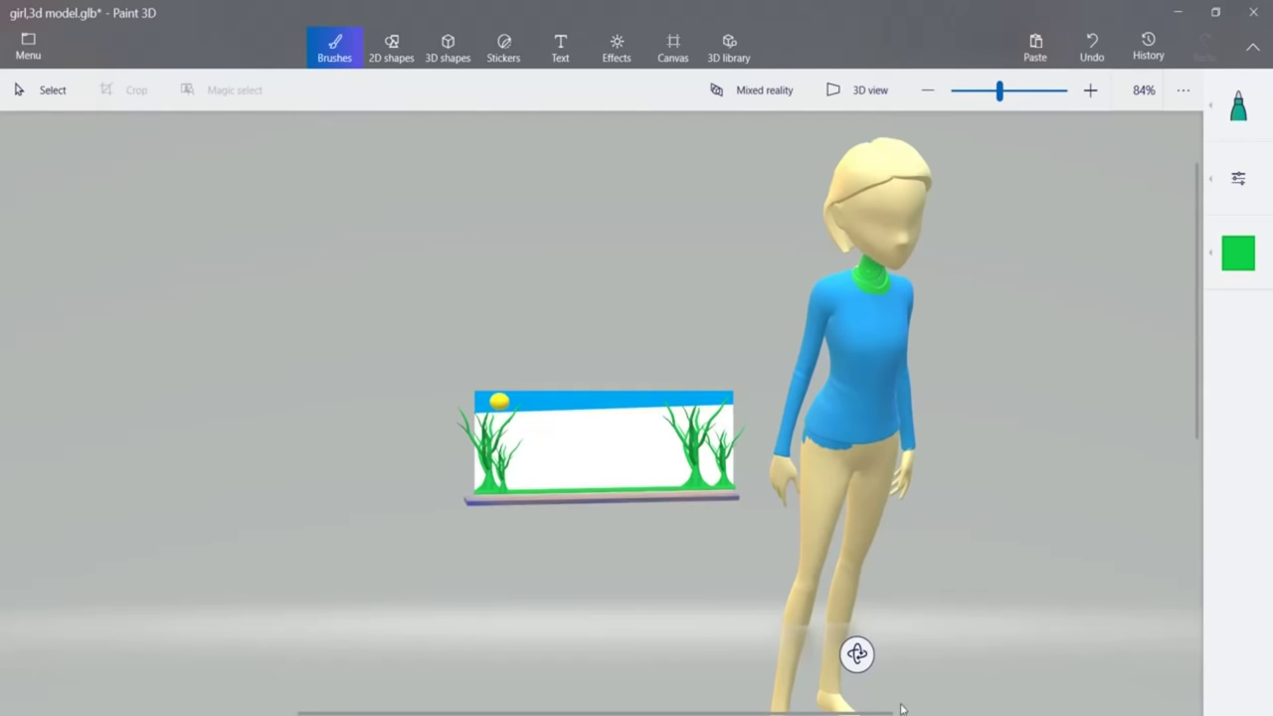
{"action": "left_click_drag", "start_coordinate": [857, 653], "coordinate": [570, 696]}
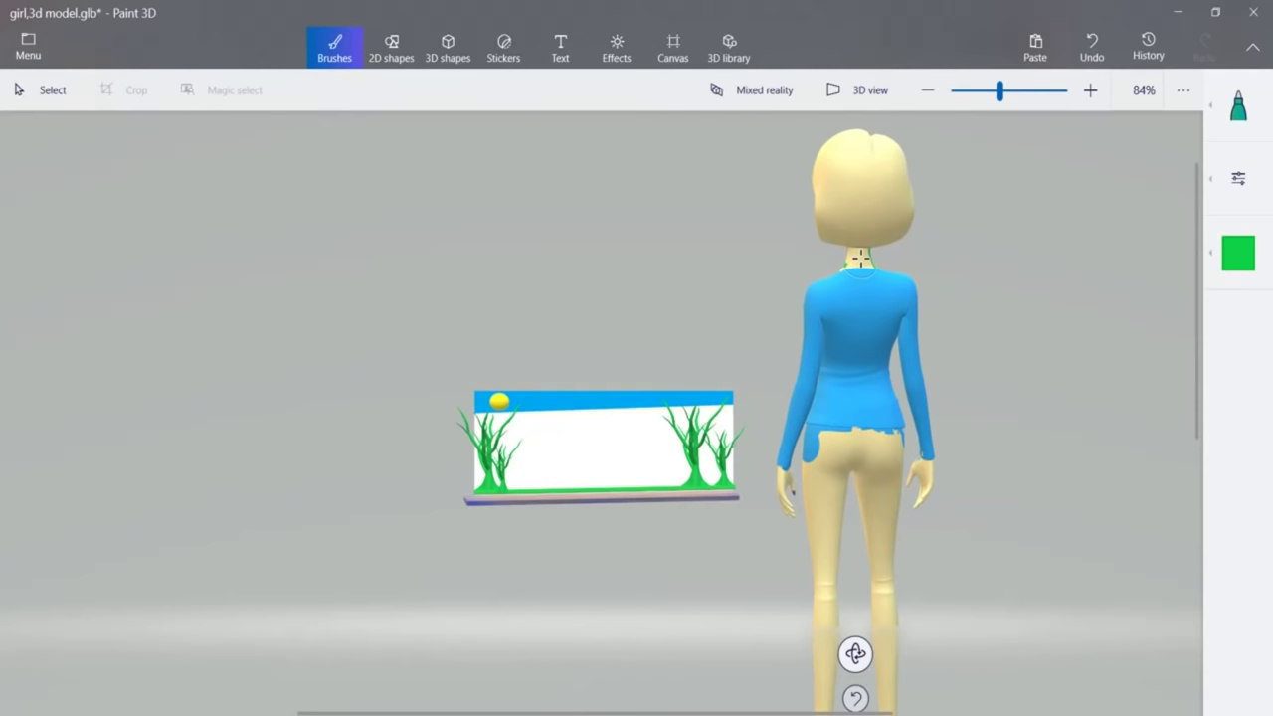
{"action": "left_click", "coordinate": [863, 256]}
Paint the neck pale yellow again at the back and front, leaving only a thin green collar band.
{"action": "left_click", "coordinate": [1225, 254]}
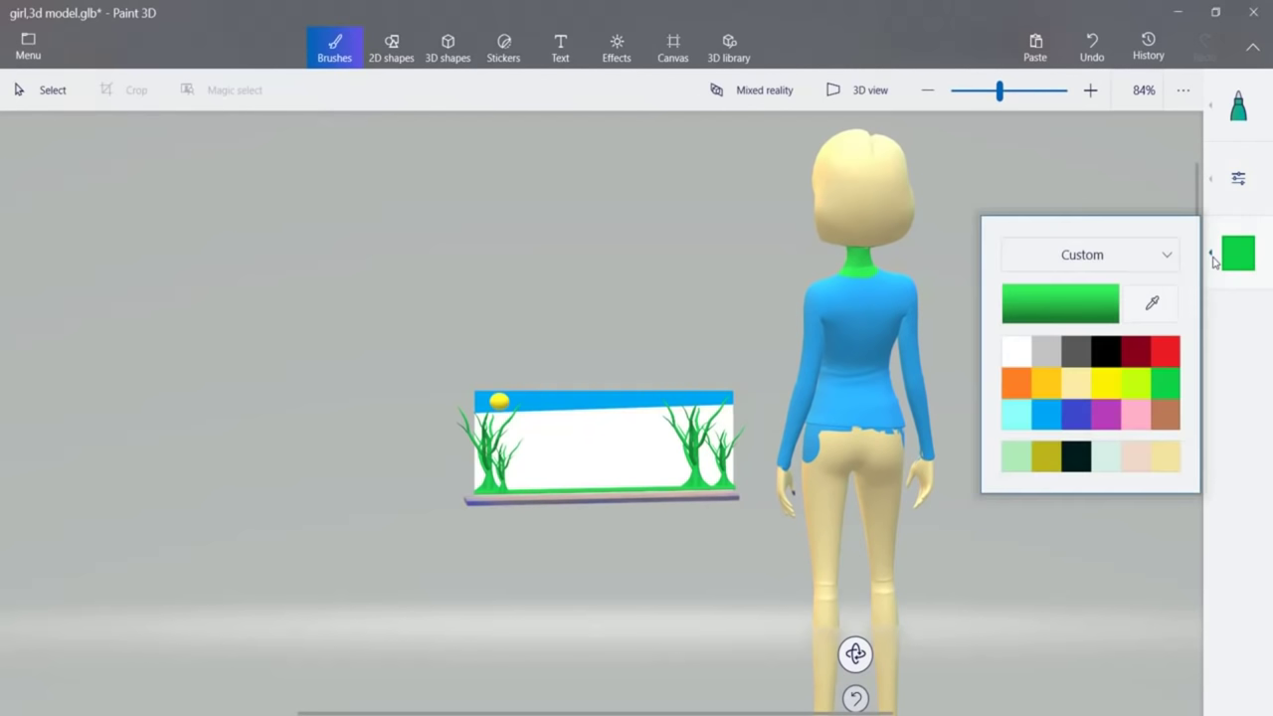
{"action": "left_click", "coordinate": [1161, 458]}
{"action": "left_click", "coordinate": [860, 251]}
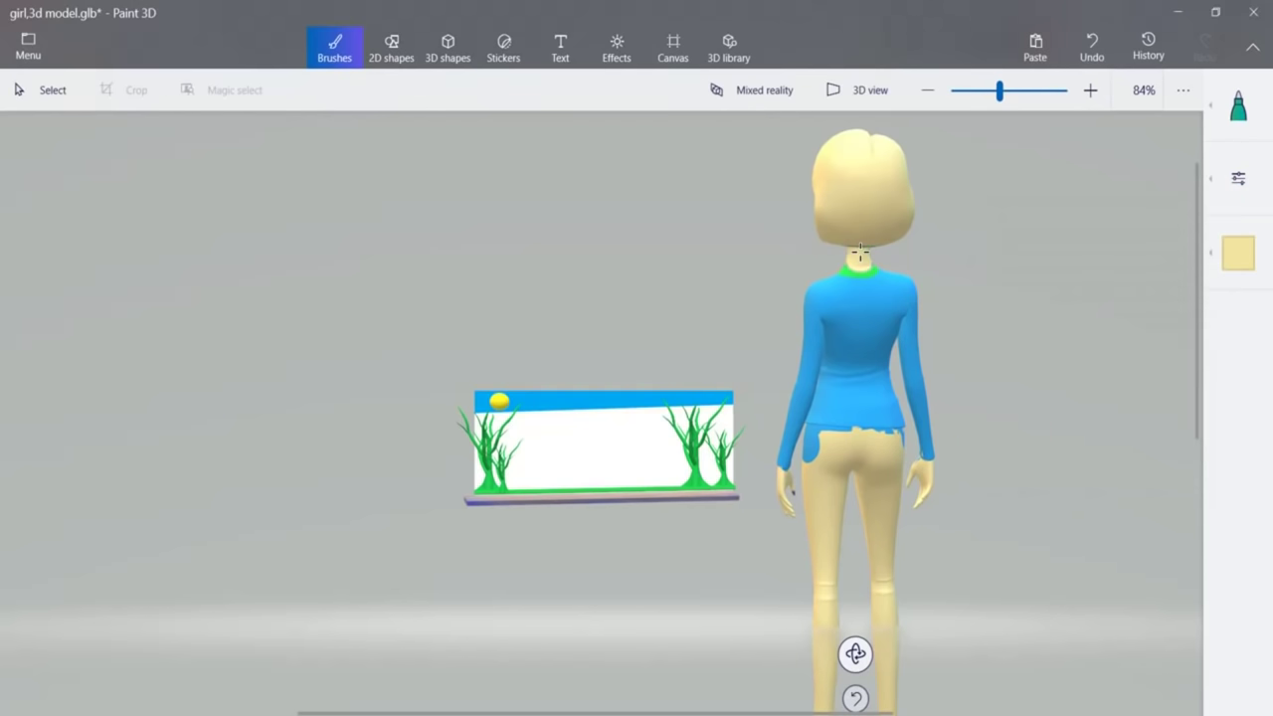
{"action": "left_click_drag", "start_coordinate": [857, 257], "coordinate": [853, 259]}
{"action": "left_click_drag", "start_coordinate": [855, 653], "coordinate": [604, 698]}
{"action": "left_click", "coordinate": [844, 248]}
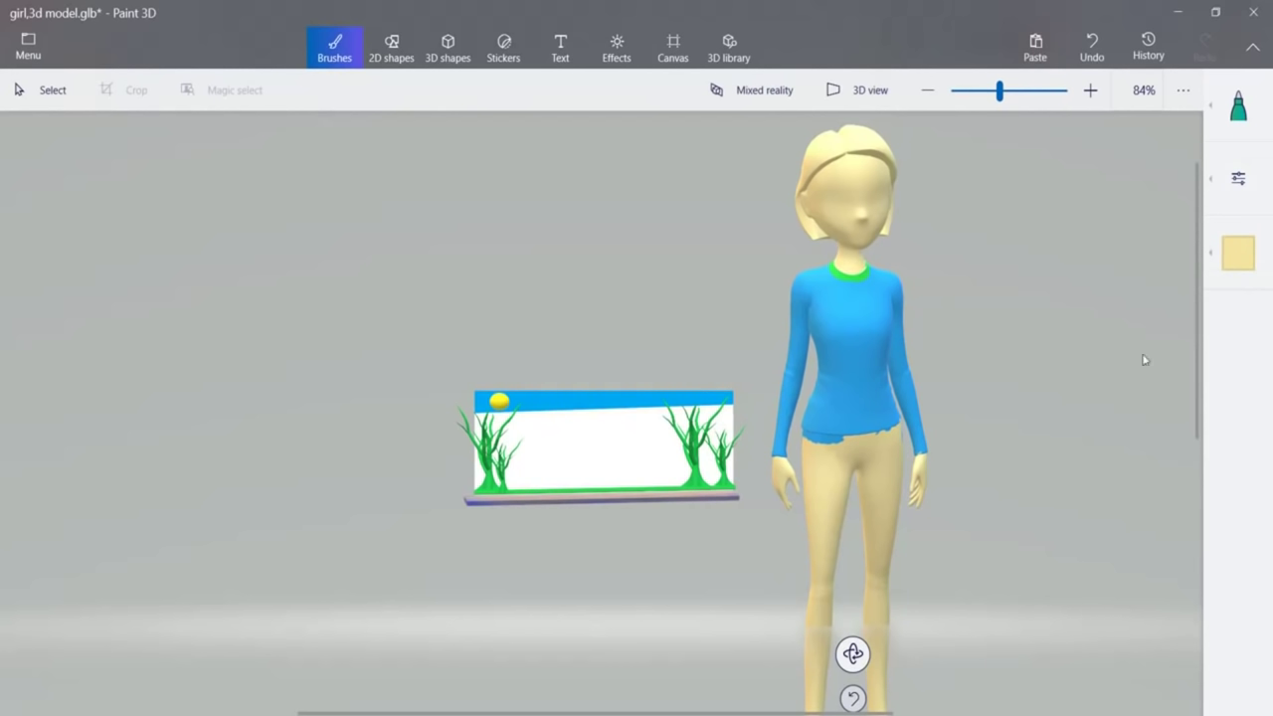
Trim the uneven light blue front hem with pale yellow and undo the last stroke.
{"action": "left_click", "coordinate": [828, 454]}
{"action": "left_click", "coordinate": [815, 455]}
{"action": "left_click_drag", "start_coordinate": [833, 452], "coordinate": [812, 448]}
{"action": "key", "text": "ctrl+z"}
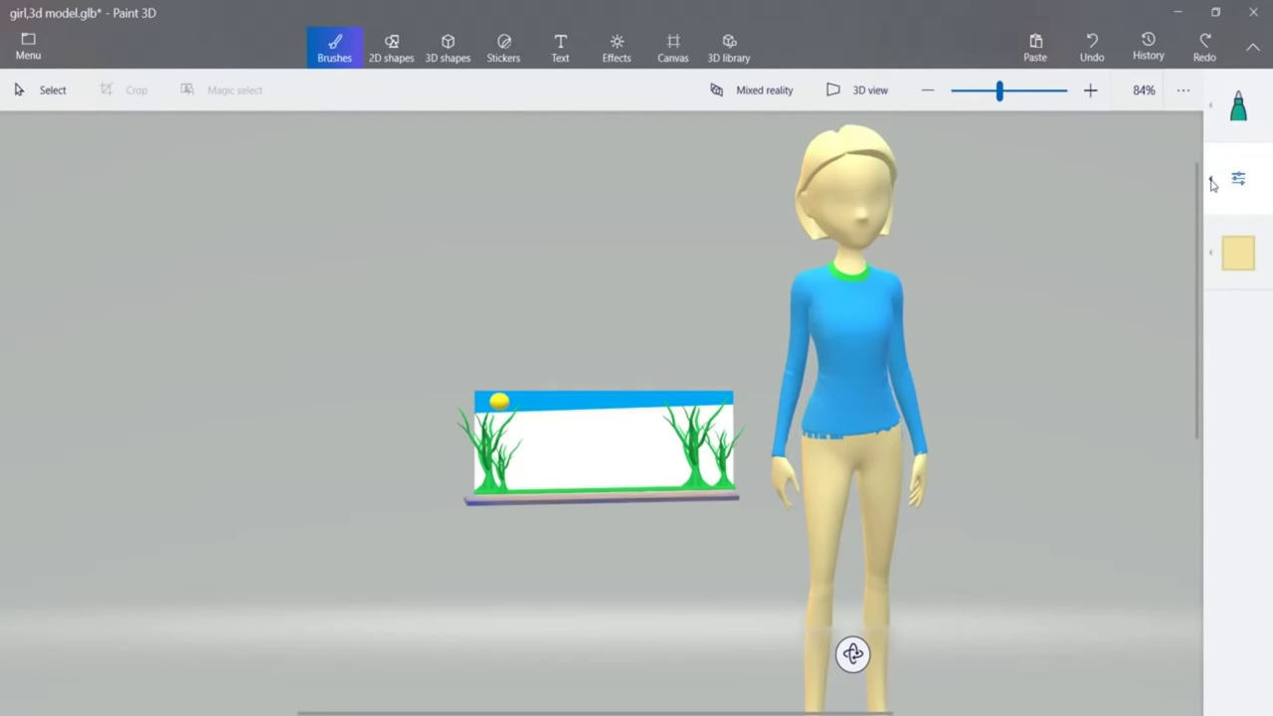
Choose black and paint the top of the hair above the forehead, undoing the first stroke.
{"action": "left_click", "coordinate": [1219, 252]}
{"action": "left_click", "coordinate": [1105, 350]}
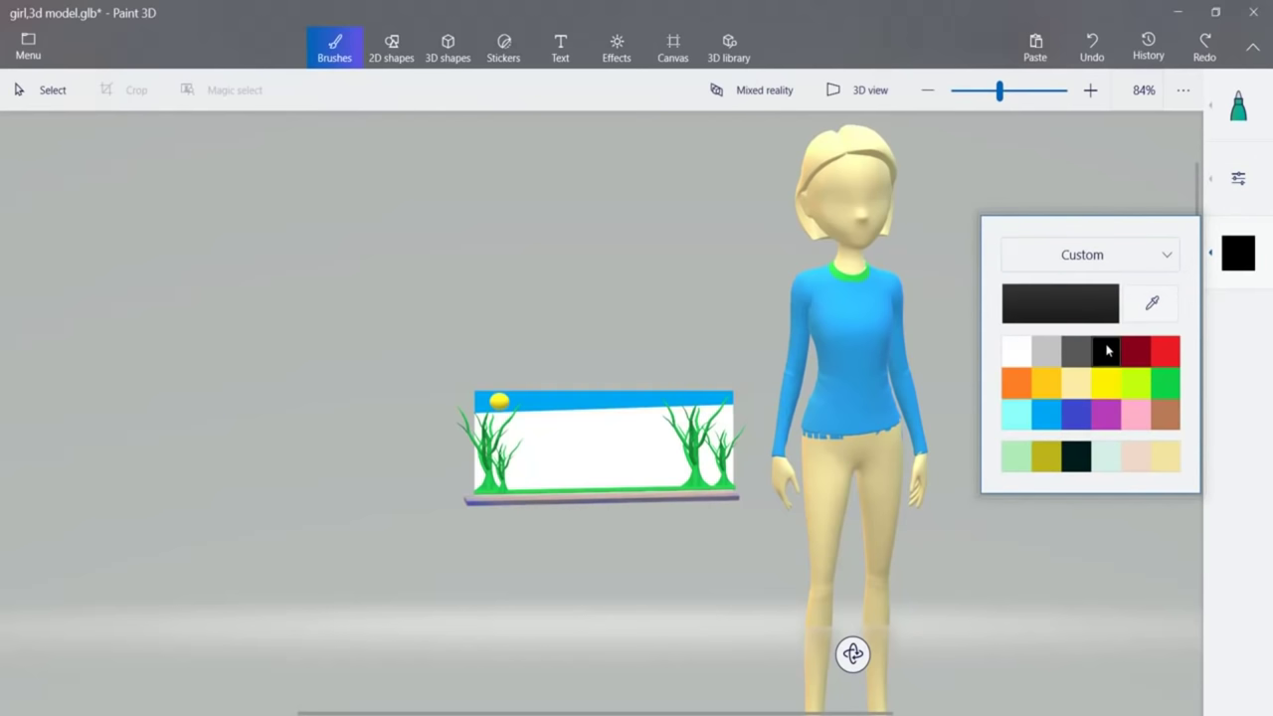
{"action": "mouse_move", "coordinate": [845, 134]}
{"action": "left_mouse_down"}
{"action": "mouse_move", "coordinate": [885, 142]}
{"action": "mouse_move", "coordinate": [883, 157]}
{"action": "mouse_move", "coordinate": [873, 140]}
{"action": "mouse_move", "coordinate": [831, 141]}
{"action": "mouse_move", "coordinate": [796, 177]}
{"action": "mouse_move", "coordinate": [845, 131]}
{"action": "mouse_move", "coordinate": [873, 136]}
{"action": "mouse_move", "coordinate": [833, 140]}
{"action": "mouse_move", "coordinate": [881, 149]}
{"action": "mouse_move", "coordinate": [837, 141]}
{"action": "mouse_move", "coordinate": [875, 139]}
{"action": "mouse_move", "coordinate": [882, 154]}
{"action": "left_mouse_up"}
{"action": "key", "text": "ctrl+z"}
{"action": "left_click", "coordinate": [837, 141]}
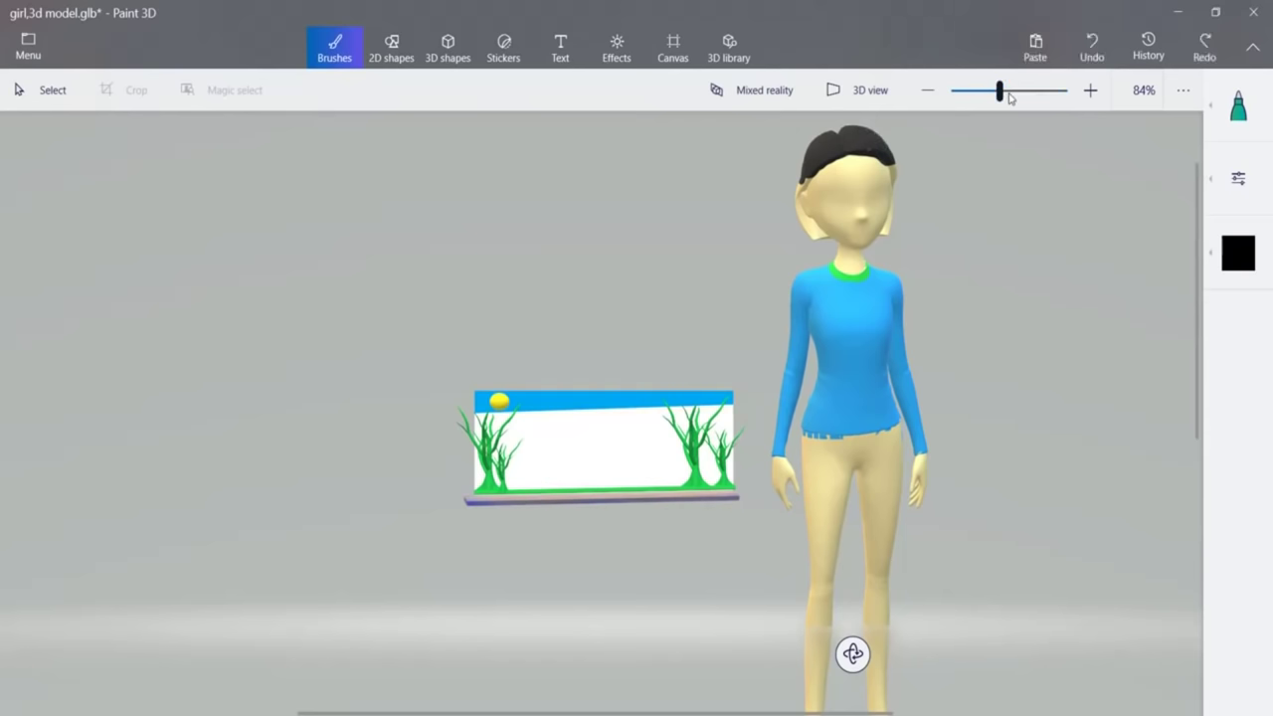
Set the brush thickness to 23, try a black stroke at the side of the hair and undo it.
{"action": "left_click", "coordinate": [1008, 94]}
{"action": "left_click_drag", "start_coordinate": [1196, 250], "coordinate": [1206, 176]}
{"action": "left_click", "coordinate": [1219, 184]}
{"action": "type", "text": "23"}
{"action": "mouse_move", "coordinate": [923, 149]}
{"action": "left_mouse_down"}
{"action": "mouse_move", "coordinate": [947, 159]}
{"action": "mouse_move", "coordinate": [943, 189]}
{"action": "mouse_move", "coordinate": [922, 152]}
{"action": "left_mouse_up"}
{"action": "key", "text": "ctrl+z"}
{"action": "key", "text": "ctrl+z"}
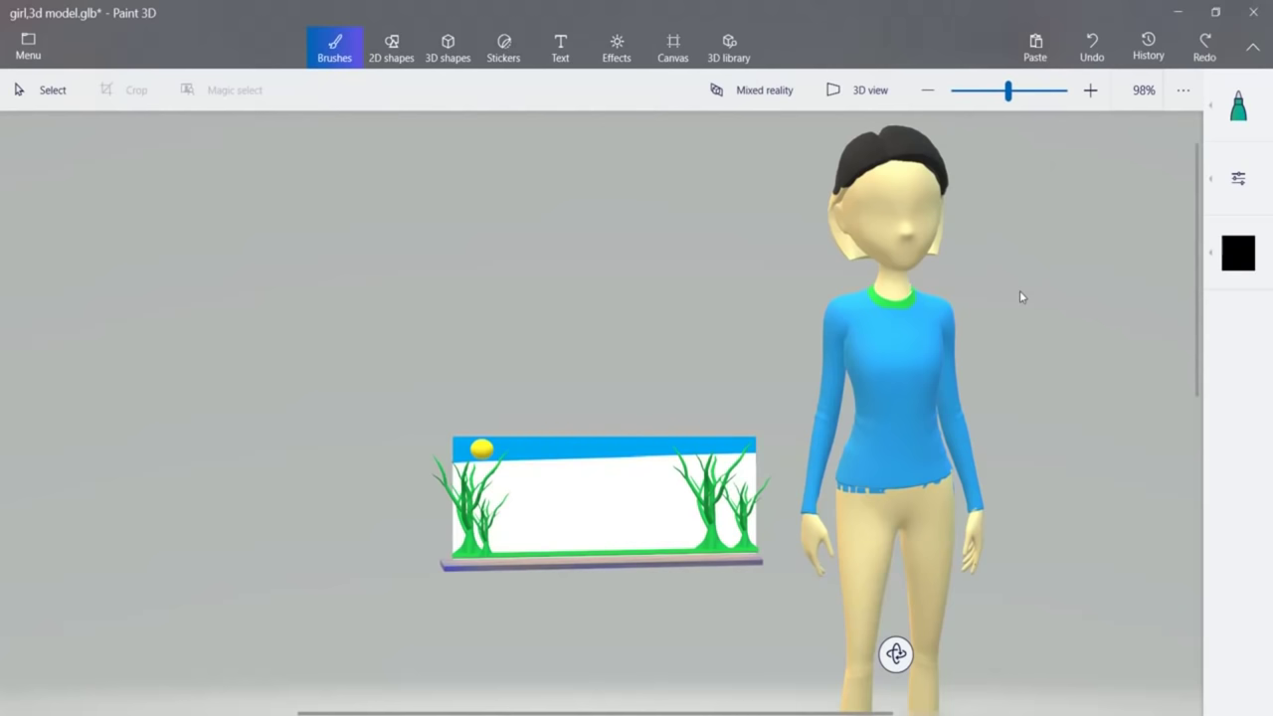
Paint the hair locks on both sides of the face black down to their tips.
{"action": "left_click_drag", "start_coordinate": [940, 171], "coordinate": [945, 179]}
{"action": "left_click_drag", "start_coordinate": [943, 177], "coordinate": [949, 200]}
{"action": "mouse_move", "coordinate": [840, 187]}
{"action": "left_mouse_down"}
{"action": "mouse_move", "coordinate": [840, 246]}
{"action": "mouse_move", "coordinate": [830, 208]}
{"action": "mouse_move", "coordinate": [852, 252]}
{"action": "left_mouse_up"}
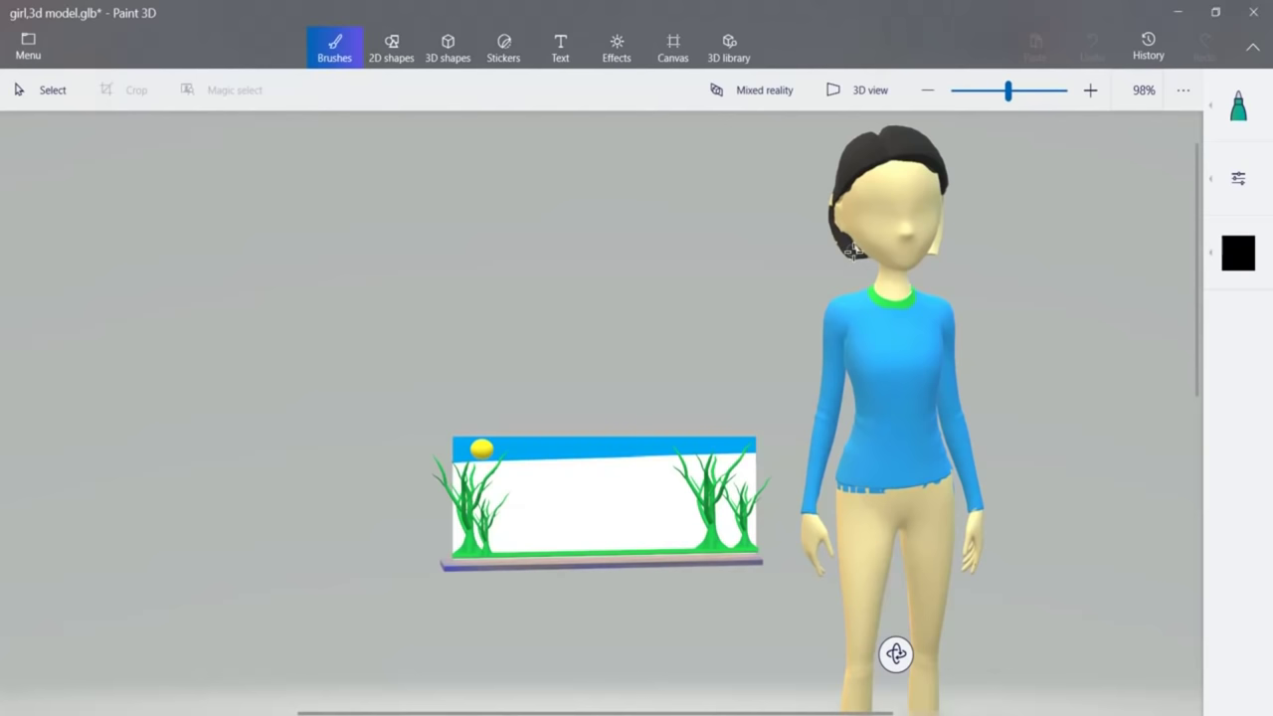
{"action": "mouse_move", "coordinate": [934, 247]}
{"action": "left_mouse_down"}
{"action": "mouse_move", "coordinate": [941, 230]}
{"action": "mouse_move", "coordinate": [934, 256]}
{"action": "left_mouse_up"}
{"action": "mouse_move", "coordinate": [895, 653]}
{"action": "left_mouse_down"}
{"action": "mouse_move", "coordinate": [1048, 642]}
{"action": "mouse_move", "coordinate": [1130, 663]}
{"action": "mouse_move", "coordinate": [901, 650]}
{"action": "left_mouse_up"}
{"action": "mouse_move", "coordinate": [932, 220]}
{"action": "left_mouse_down"}
{"action": "mouse_move", "coordinate": [948, 202]}
{"action": "mouse_move", "coordinate": [900, 231]}
{"action": "mouse_move", "coordinate": [919, 159]}
{"action": "mouse_move", "coordinate": [883, 209]}
{"action": "mouse_move", "coordinate": [953, 164]}
{"action": "mouse_move", "coordinate": [929, 261]}
{"action": "mouse_move", "coordinate": [880, 251]}
{"action": "mouse_move", "coordinate": [888, 194]}
{"action": "mouse_move", "coordinate": [925, 164]}
{"action": "mouse_move", "coordinate": [943, 249]}
{"action": "mouse_move", "coordinate": [901, 278]}
{"action": "mouse_move", "coordinate": [972, 205]}
{"action": "mouse_move", "coordinate": [961, 182]}
{"action": "mouse_move", "coordinate": [964, 279]}
{"action": "mouse_move", "coordinate": [992, 302]}
{"action": "mouse_move", "coordinate": [961, 263]}
{"action": "left_mouse_up"}
Adjust the brush thickness and paint the lower back of the hair black down to the neck.
{"action": "left_click", "coordinate": [1238, 178]}
{"action": "left_click", "coordinate": [1052, 202]}
{"action": "left_click", "coordinate": [970, 199]}
{"action": "mouse_move", "coordinate": [900, 653]}
{"action": "left_mouse_down"}
{"action": "mouse_move", "coordinate": [921, 500]}
{"action": "mouse_move", "coordinate": [924, 511]}
{"action": "left_mouse_up"}
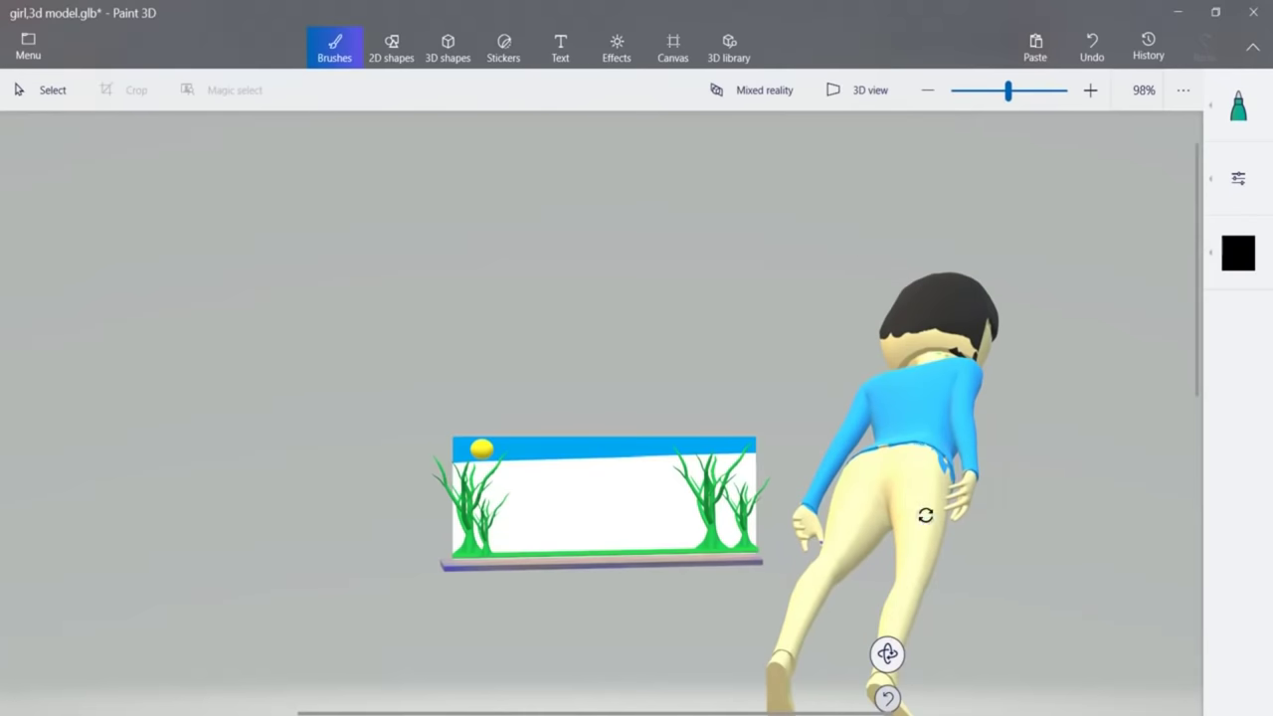
{"action": "mouse_move", "coordinate": [923, 341]}
{"action": "left_mouse_down"}
{"action": "mouse_move", "coordinate": [966, 348]}
{"action": "mouse_move", "coordinate": [911, 339]}
{"action": "mouse_move", "coordinate": [894, 360]}
{"action": "mouse_move", "coordinate": [946, 313]}
{"action": "mouse_move", "coordinate": [973, 350]}
{"action": "mouse_move", "coordinate": [910, 319]}
{"action": "left_mouse_up"}
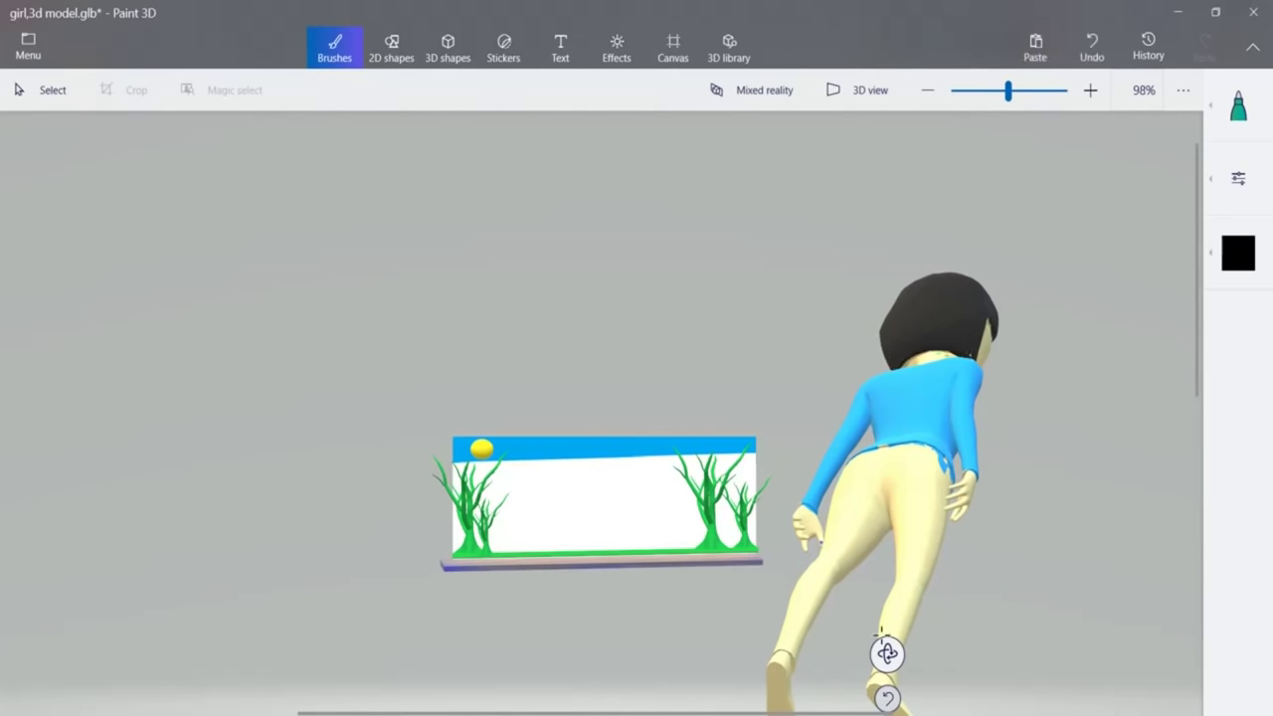
Paint the remaining pale areas at the side and underside of the hair black, undoing one stray stroke.
{"action": "left_click_drag", "start_coordinate": [887, 653], "coordinate": [1001, 658]}
{"action": "mouse_move", "coordinate": [710, 363]}
{"action": "left_mouse_down"}
{"action": "mouse_move", "coordinate": [646, 303]}
{"action": "mouse_move", "coordinate": [645, 333]}
{"action": "mouse_move", "coordinate": [708, 317]}
{"action": "mouse_move", "coordinate": [712, 358]}
{"action": "left_mouse_up"}
{"action": "left_click_drag", "start_coordinate": [903, 653], "coordinate": [898, 650]}
{"action": "mouse_move", "coordinate": [754, 316]}
{"action": "left_mouse_down"}
{"action": "mouse_move", "coordinate": [740, 254]}
{"action": "mouse_move", "coordinate": [667, 230]}
{"action": "mouse_move", "coordinate": [745, 253]}
{"action": "mouse_move", "coordinate": [761, 318]}
{"action": "left_mouse_up"}
{"action": "key", "text": "ctrl+z"}
{"action": "mouse_move", "coordinate": [899, 653]}
{"action": "left_mouse_down"}
{"action": "mouse_move", "coordinate": [856, 624]}
{"action": "mouse_move", "coordinate": [903, 651]}
{"action": "left_mouse_up"}
{"action": "mouse_move", "coordinate": [781, 366]}
{"action": "left_mouse_down"}
{"action": "mouse_move", "coordinate": [787, 352]}
{"action": "mouse_move", "coordinate": [778, 371]}
{"action": "left_mouse_up"}
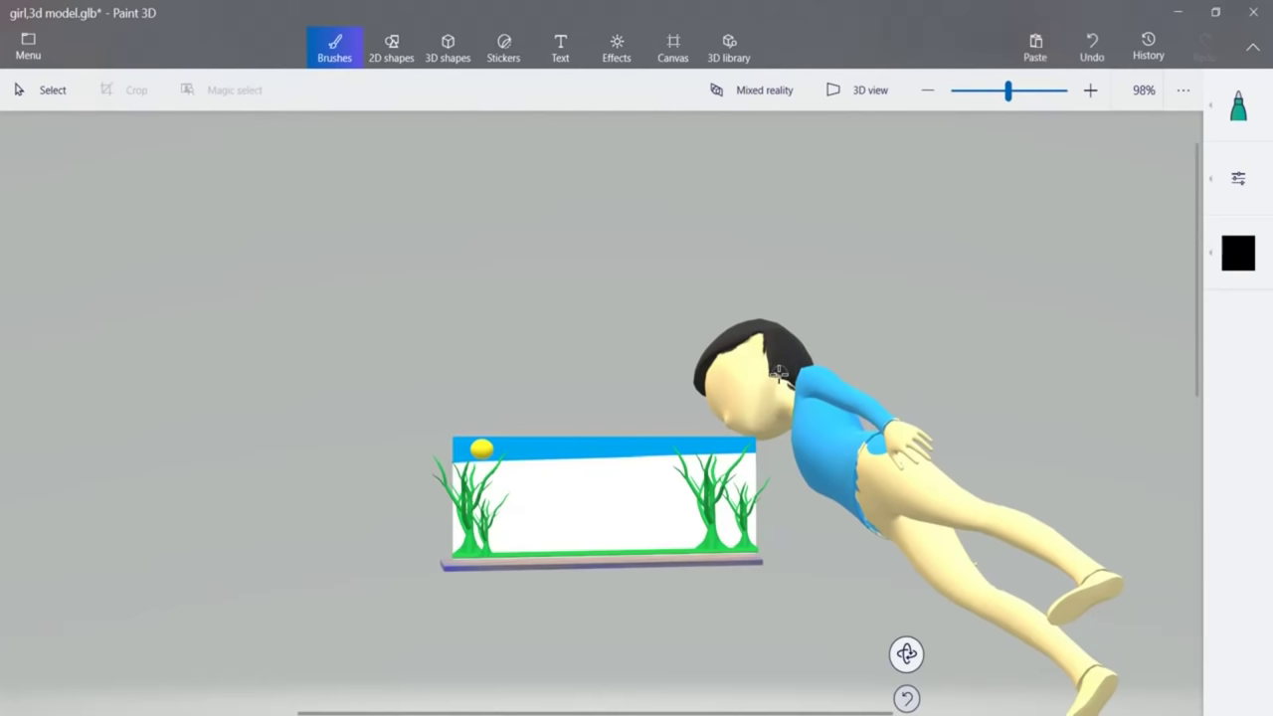
Paint the remaining pale spots along the lower hair edges on both sides of the face black with the Marker.
{"action": "left_click", "coordinate": [1226, 119]}
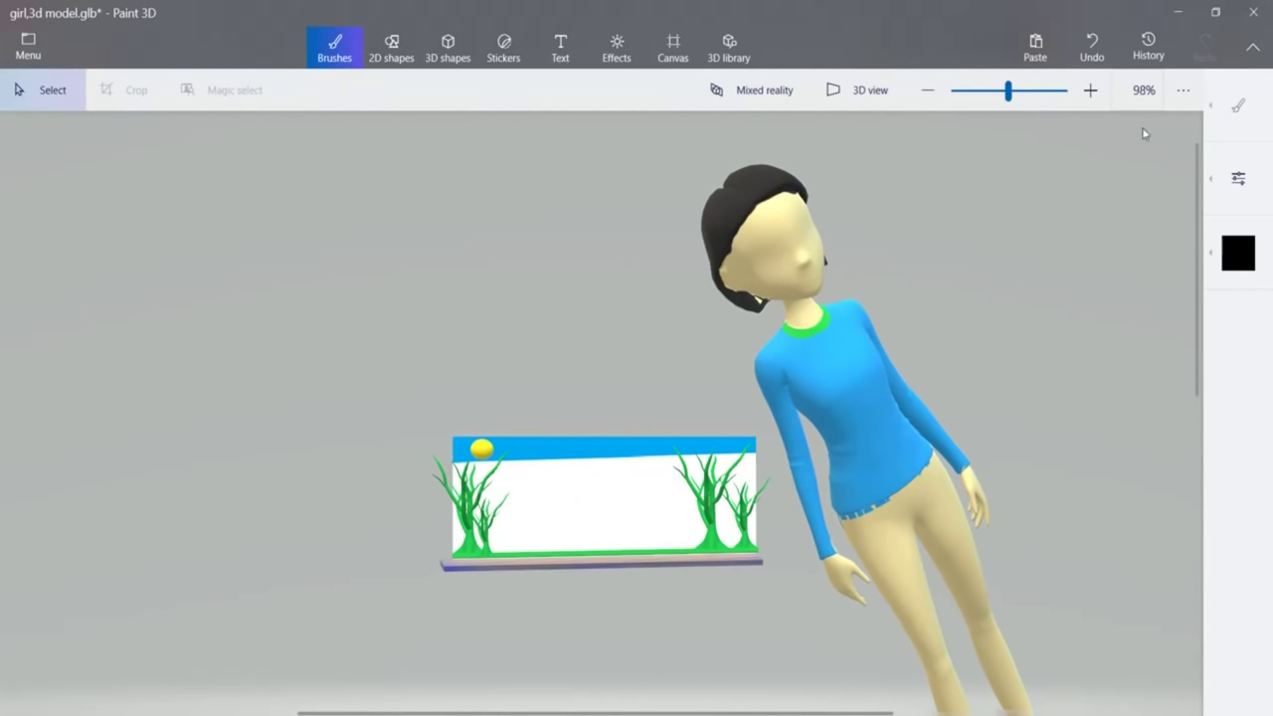
{"action": "left_click", "coordinate": [1238, 105]}
{"action": "left_click", "coordinate": [1128, 96]}
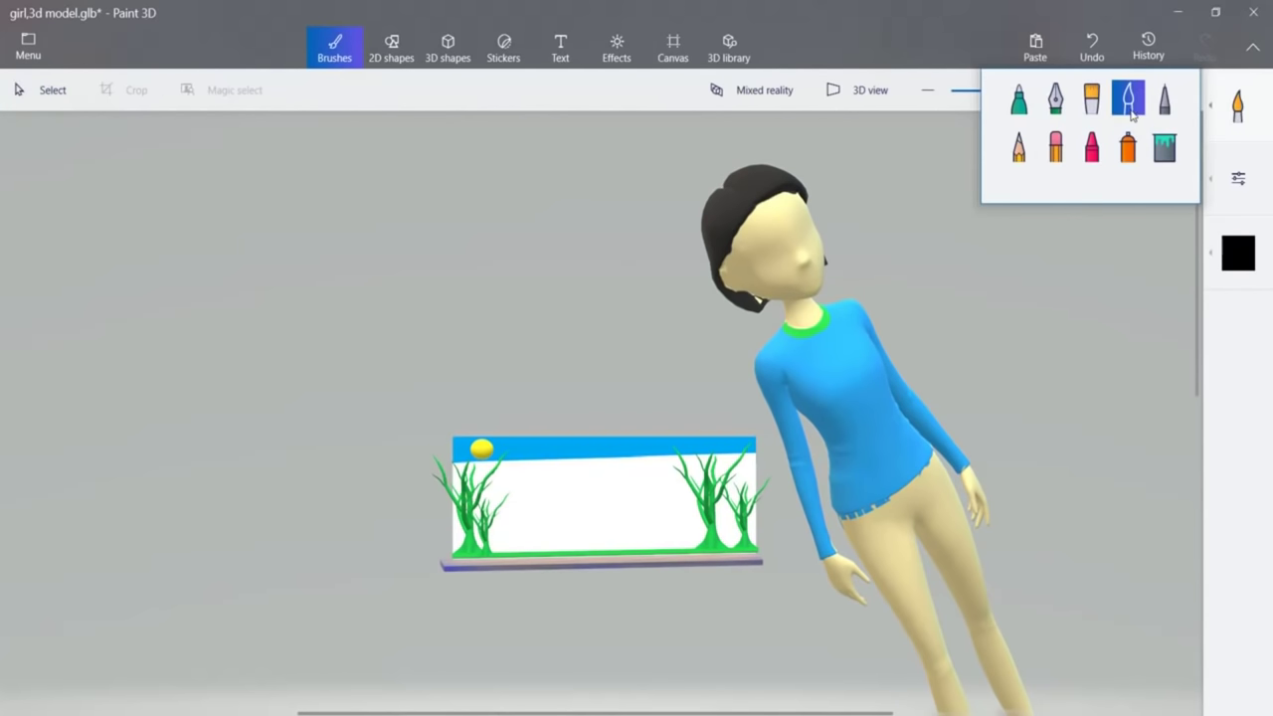
{"action": "left_click", "coordinate": [1019, 98]}
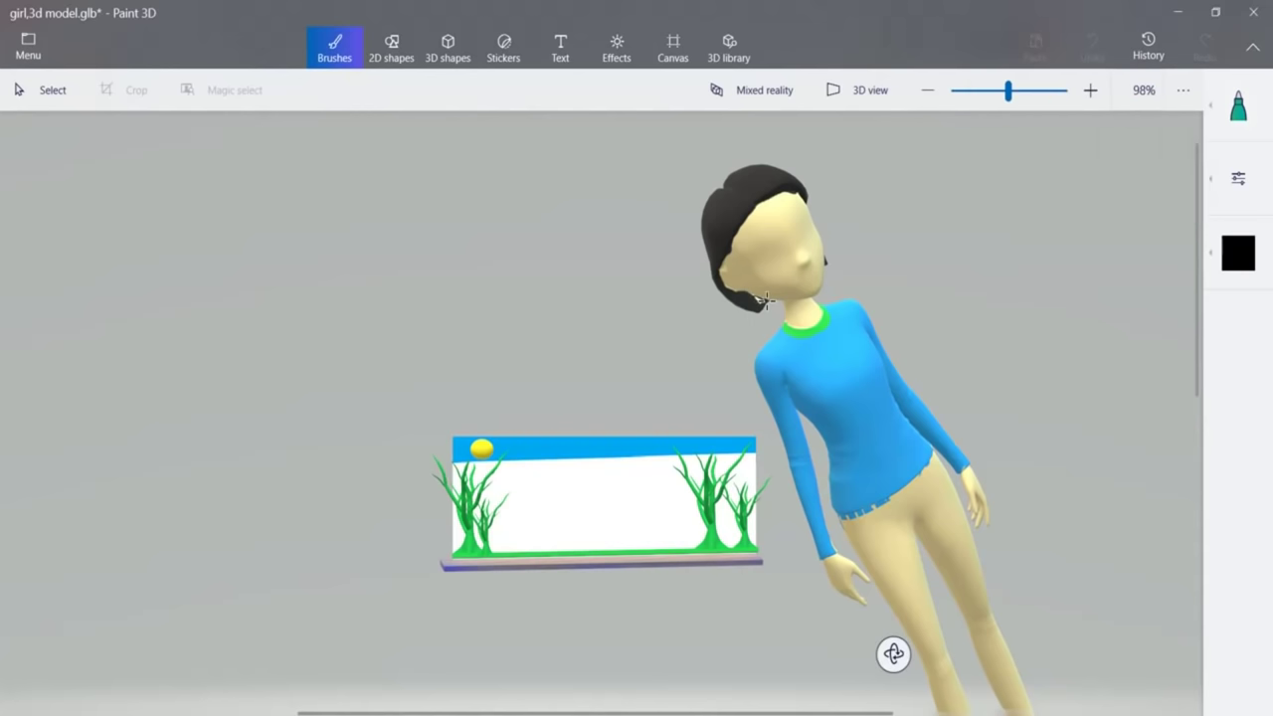
{"action": "mouse_move", "coordinate": [761, 309]}
{"action": "left_mouse_down"}
{"action": "mouse_move", "coordinate": [749, 298]}
{"action": "mouse_move", "coordinate": [760, 306]}
{"action": "left_mouse_up"}
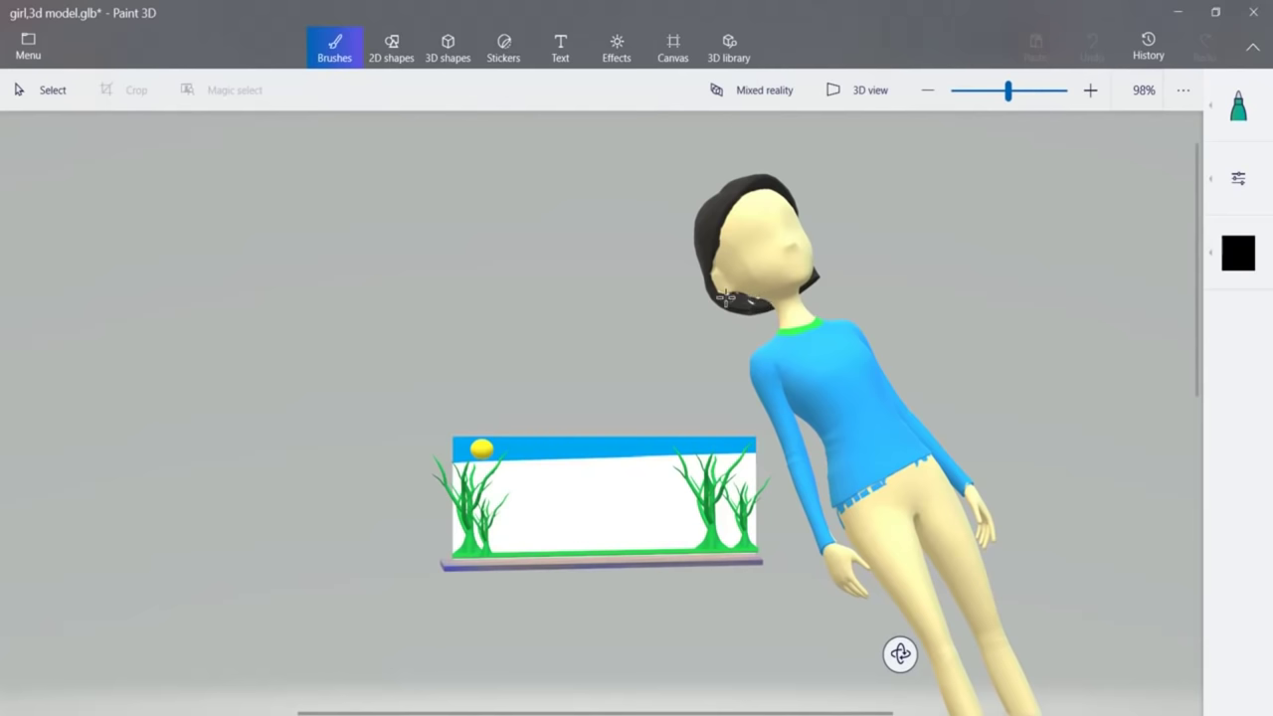
{"action": "left_click_drag", "start_coordinate": [816, 271], "coordinate": [827, 273]}
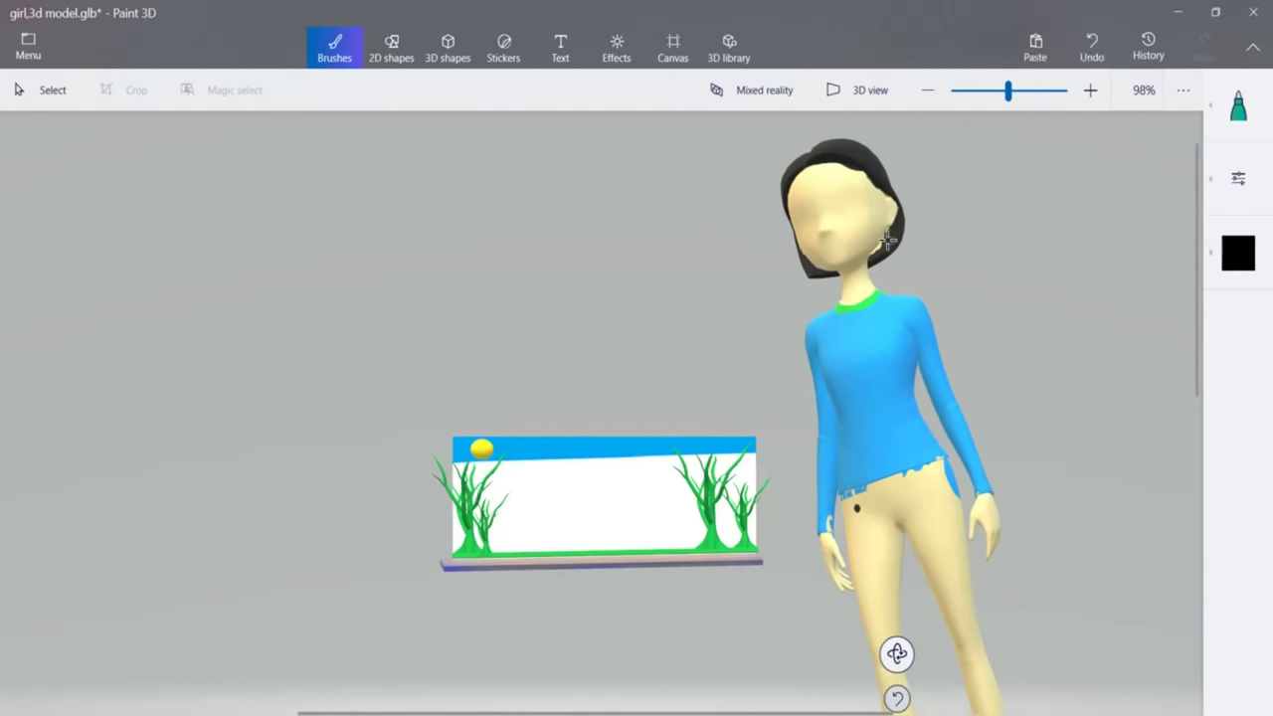
{"action": "mouse_move", "coordinate": [887, 239]}
{"action": "left_mouse_down"}
{"action": "mouse_move", "coordinate": [877, 245]}
{"action": "mouse_move", "coordinate": [886, 231]}
{"action": "left_mouse_up"}
{"action": "left_click_drag", "start_coordinate": [916, 653], "coordinate": [975, 668]}
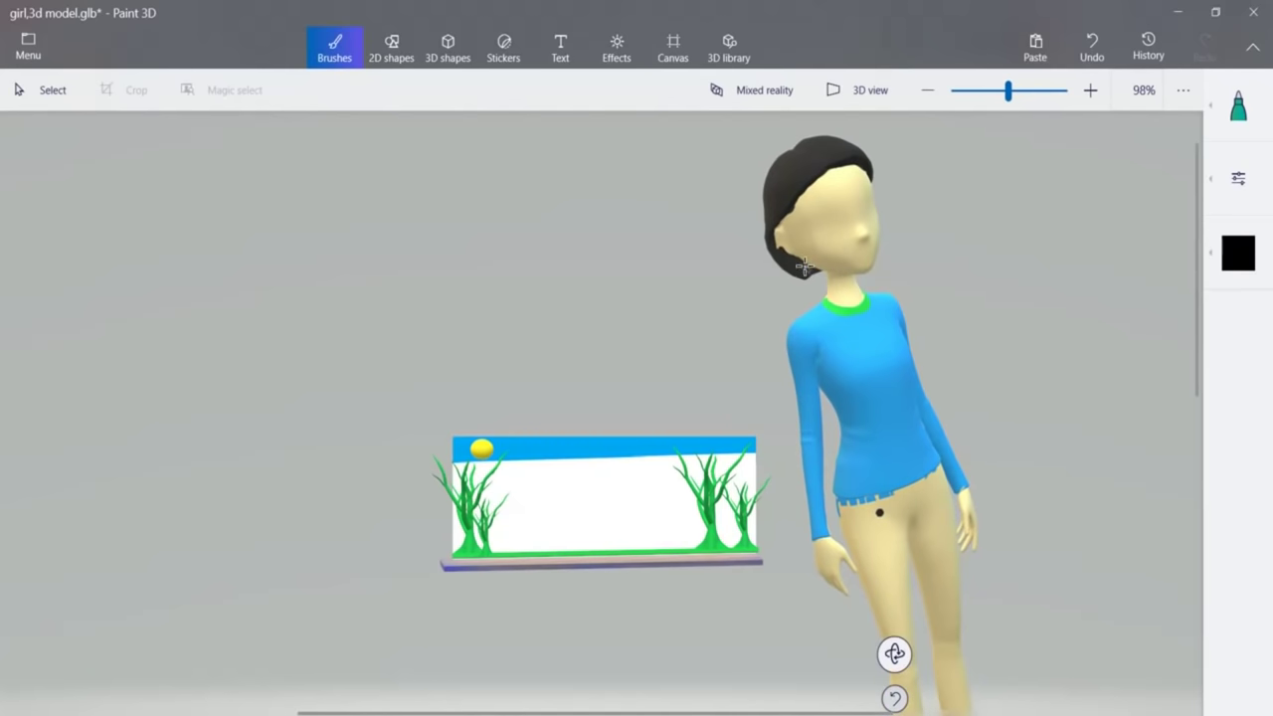
Touch up the skin below the ear and on the neck with pale yellow strokes.
{"action": "left_click_drag", "start_coordinate": [893, 653], "coordinate": [829, 699]}
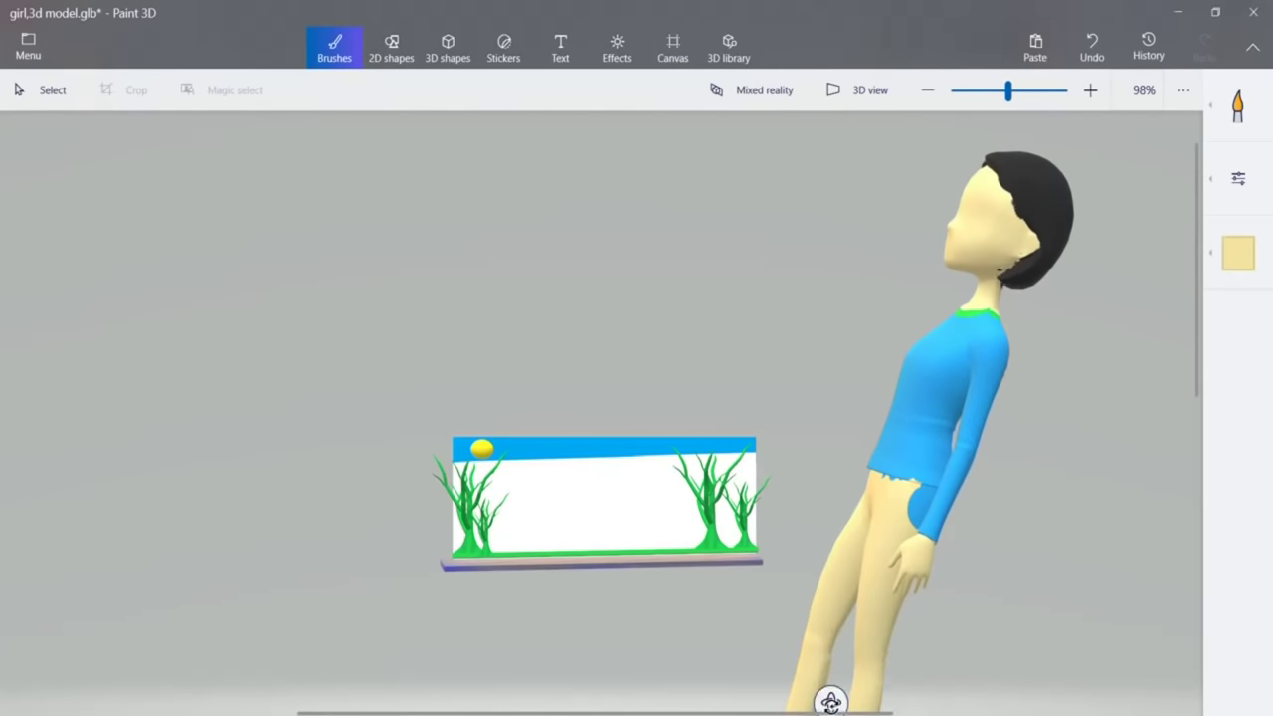
{"action": "left_click", "coordinate": [1242, 113]}
{"action": "left_click", "coordinate": [1165, 100]}
{"action": "left_click", "coordinate": [1001, 269]}
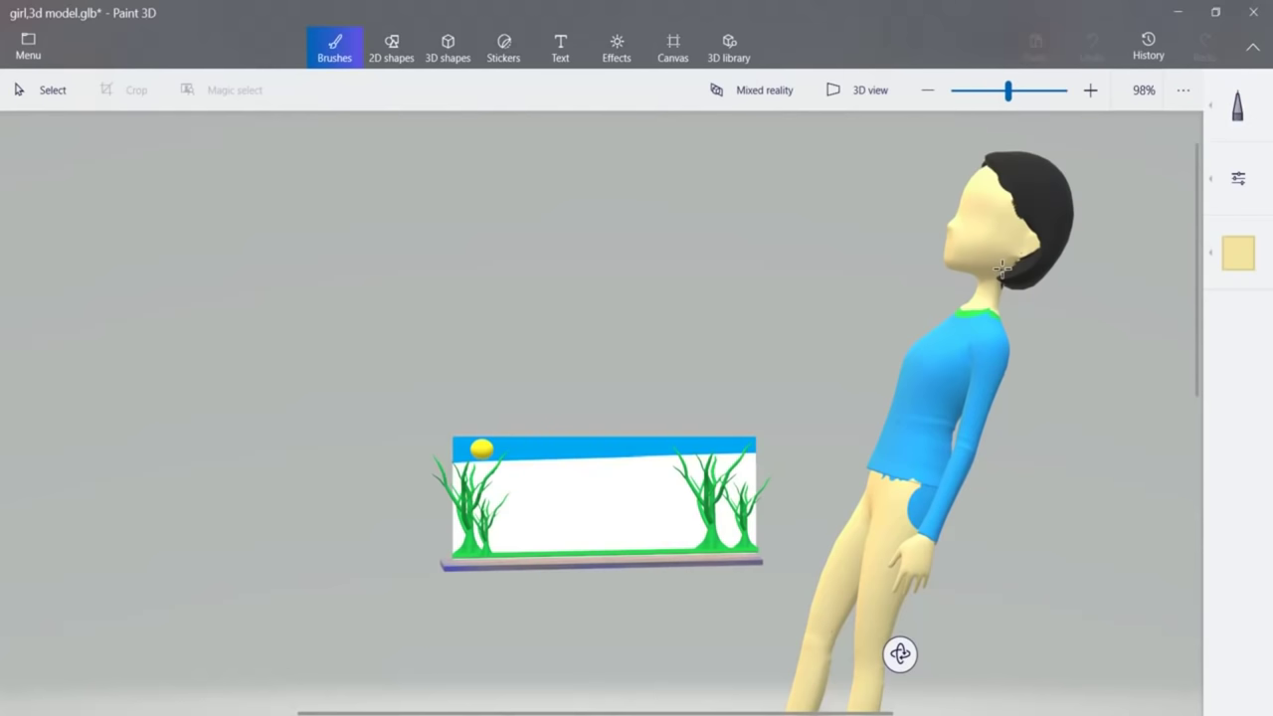
{"action": "left_click_drag", "start_coordinate": [996, 267], "coordinate": [1019, 257]}
{"action": "mouse_move", "coordinate": [992, 339]}
{"action": "left_mouse_down"}
{"action": "mouse_move", "coordinate": [994, 317]}
{"action": "mouse_move", "coordinate": [996, 337]}
{"action": "left_mouse_up"}
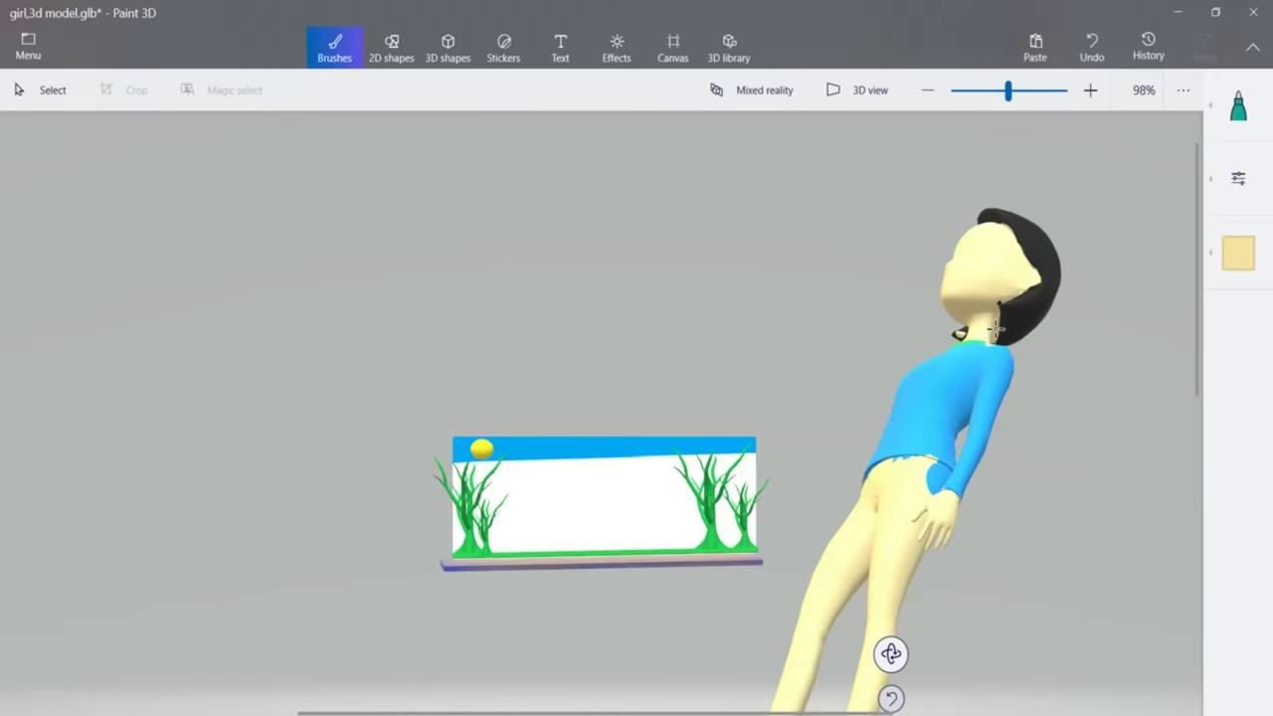
Paint the pale patches on the hair's underside at the nape black, undoing one stray stroke.
{"action": "left_click_drag", "start_coordinate": [891, 654], "coordinate": [827, 577]}
{"action": "left_click", "coordinate": [1233, 256]}
{"action": "left_click", "coordinate": [1102, 360]}
{"action": "left_click_drag", "start_coordinate": [1062, 479], "coordinate": [1057, 419]}
{"action": "key", "text": "ctrl+z"}
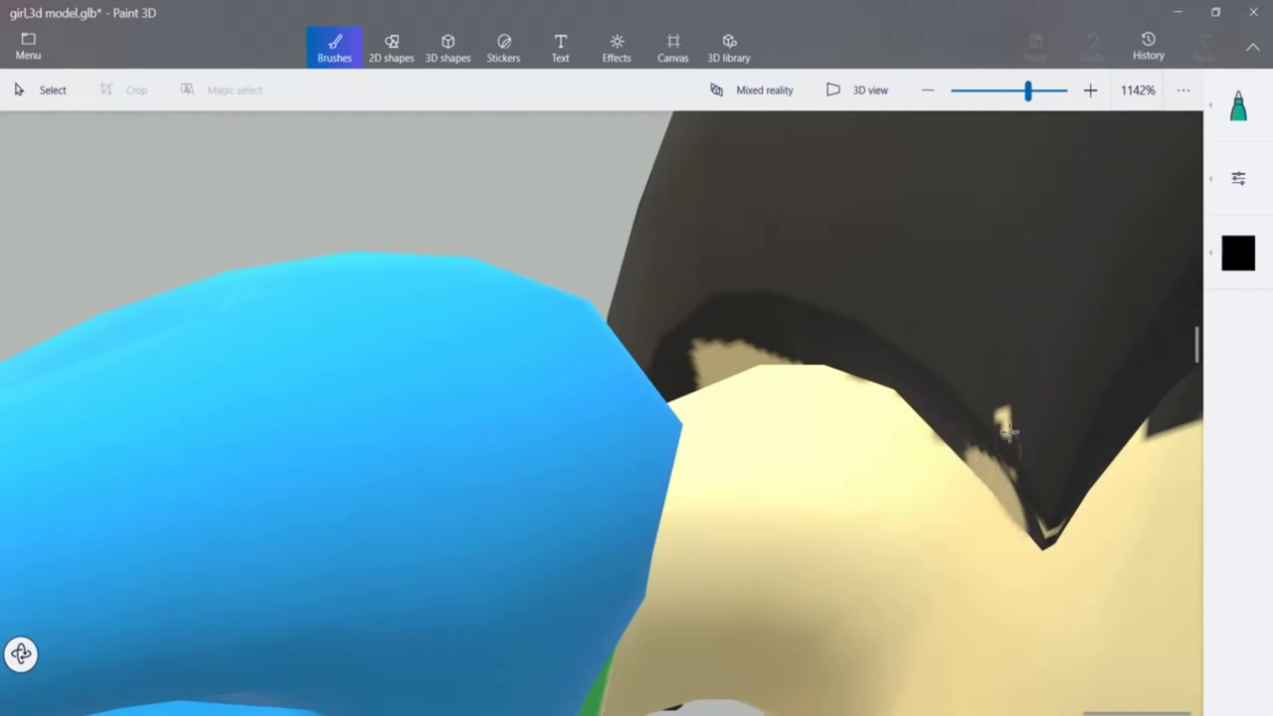
{"action": "mouse_move", "coordinate": [725, 339]}
{"action": "left_mouse_down"}
{"action": "mouse_move", "coordinate": [688, 373]}
{"action": "mouse_move", "coordinate": [774, 345]}
{"action": "left_mouse_up"}
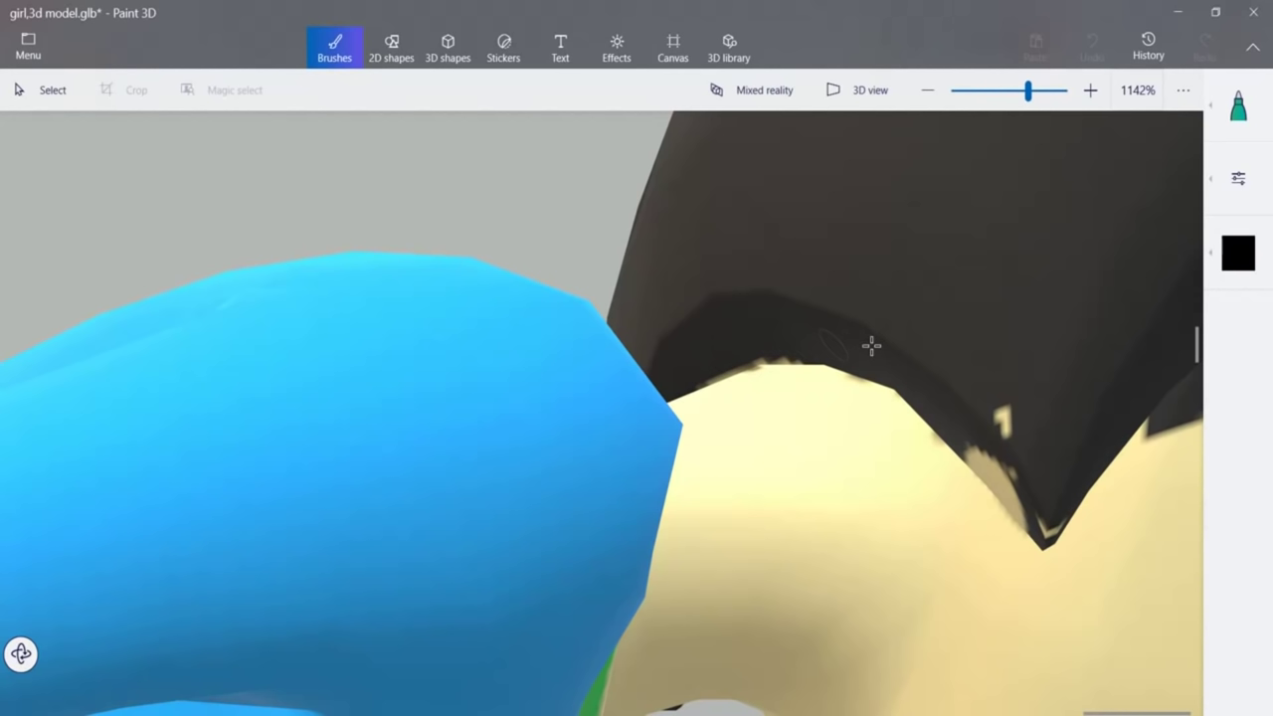
{"action": "left_click_drag", "start_coordinate": [999, 400], "coordinate": [1002, 451]}
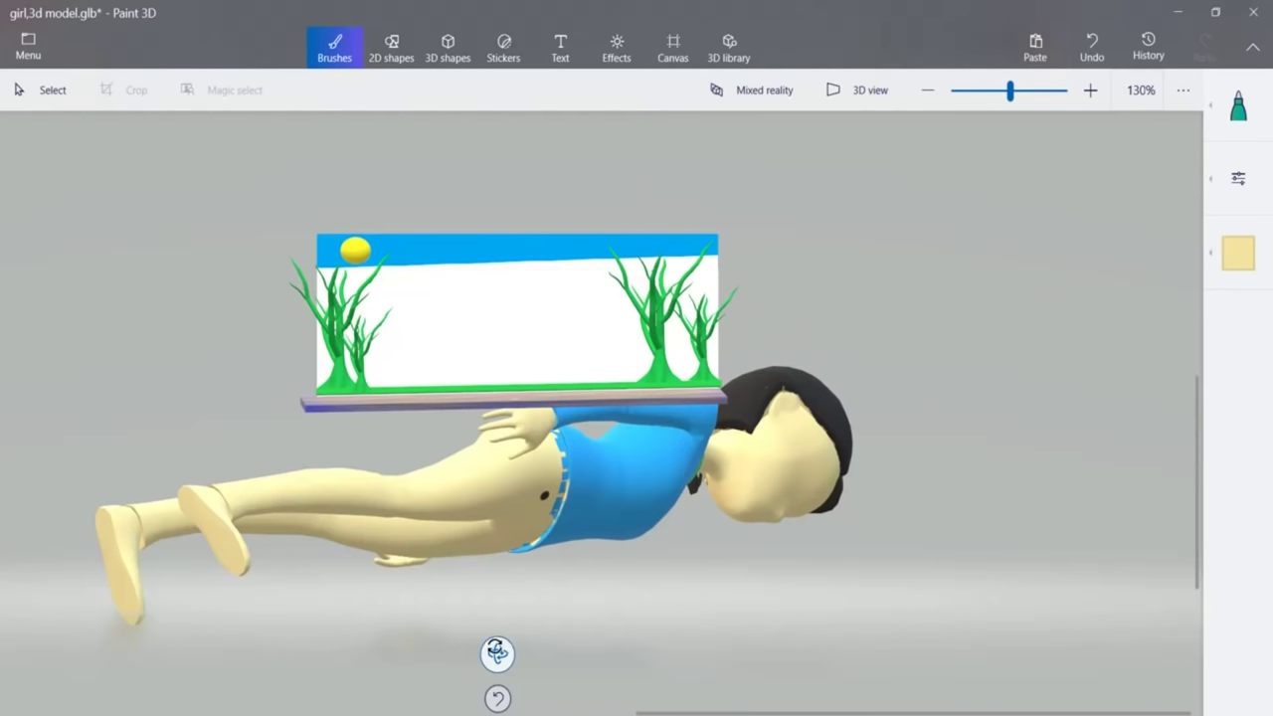
Turn the girl model upright, place it to the right of the landscape scene and scale it down.
{"action": "left_click_drag", "start_coordinate": [499, 653], "coordinate": [546, 657]}
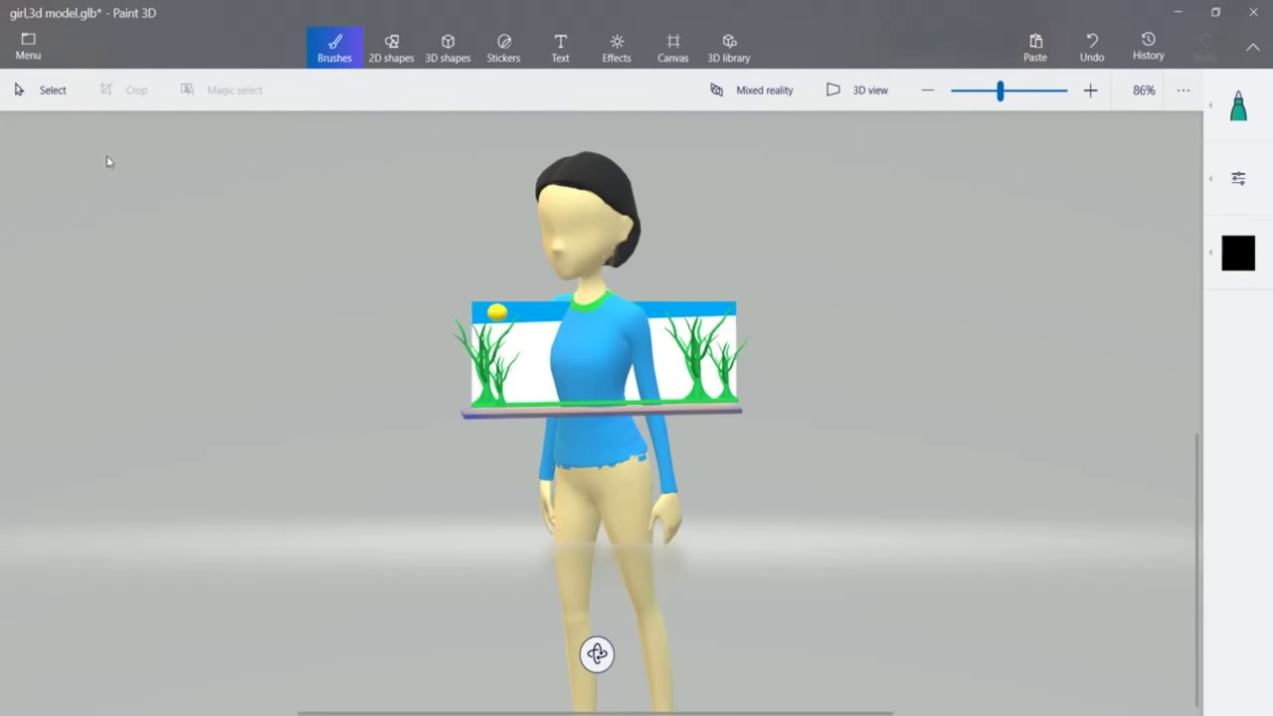
{"action": "left_click", "coordinate": [42, 90]}
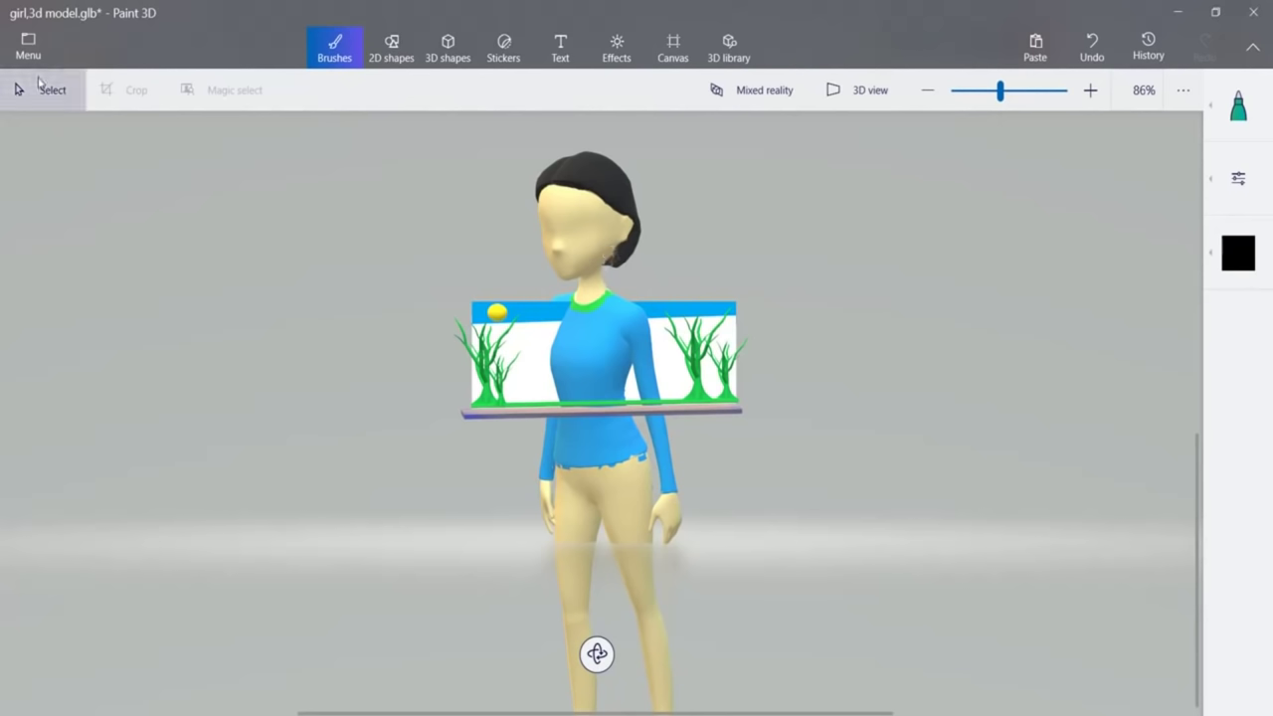
{"action": "left_click", "coordinate": [579, 251]}
{"action": "left_click_drag", "start_coordinate": [580, 250], "coordinate": [905, 249]}
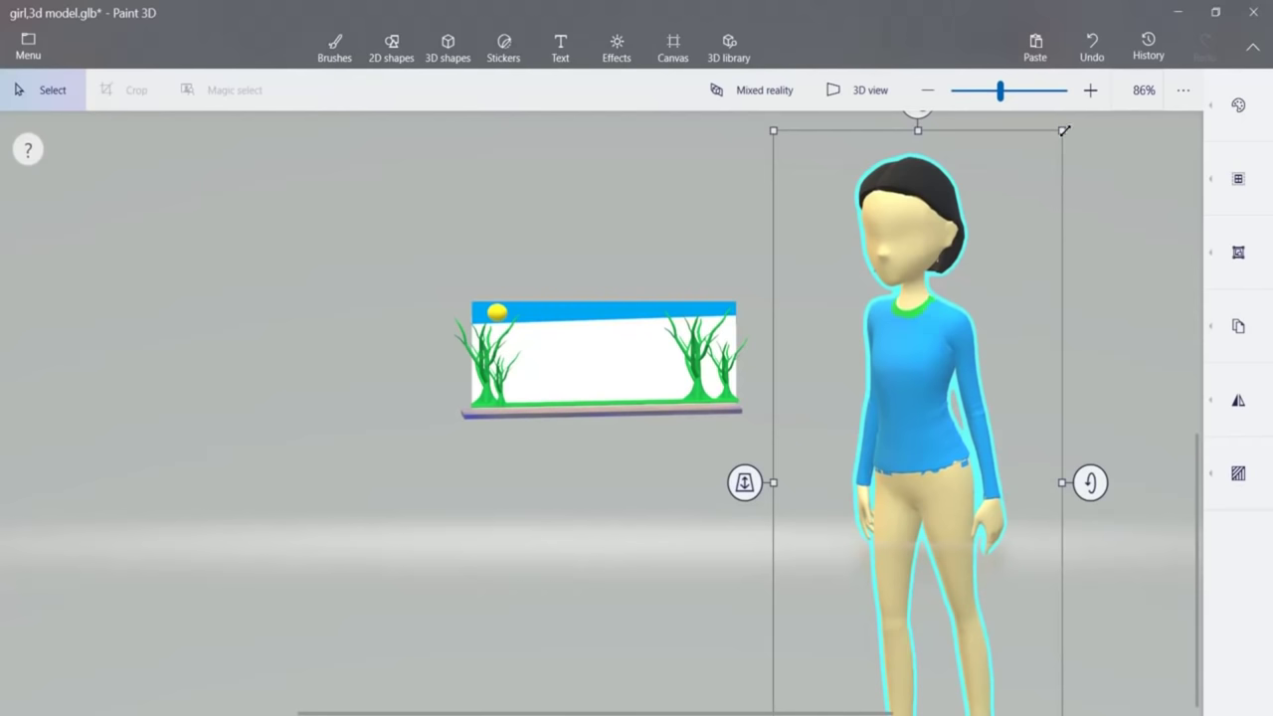
{"action": "left_click_drag", "start_coordinate": [1064, 130], "coordinate": [985, 369]}
{"action": "left_click_drag", "start_coordinate": [888, 452], "coordinate": [927, 263]}
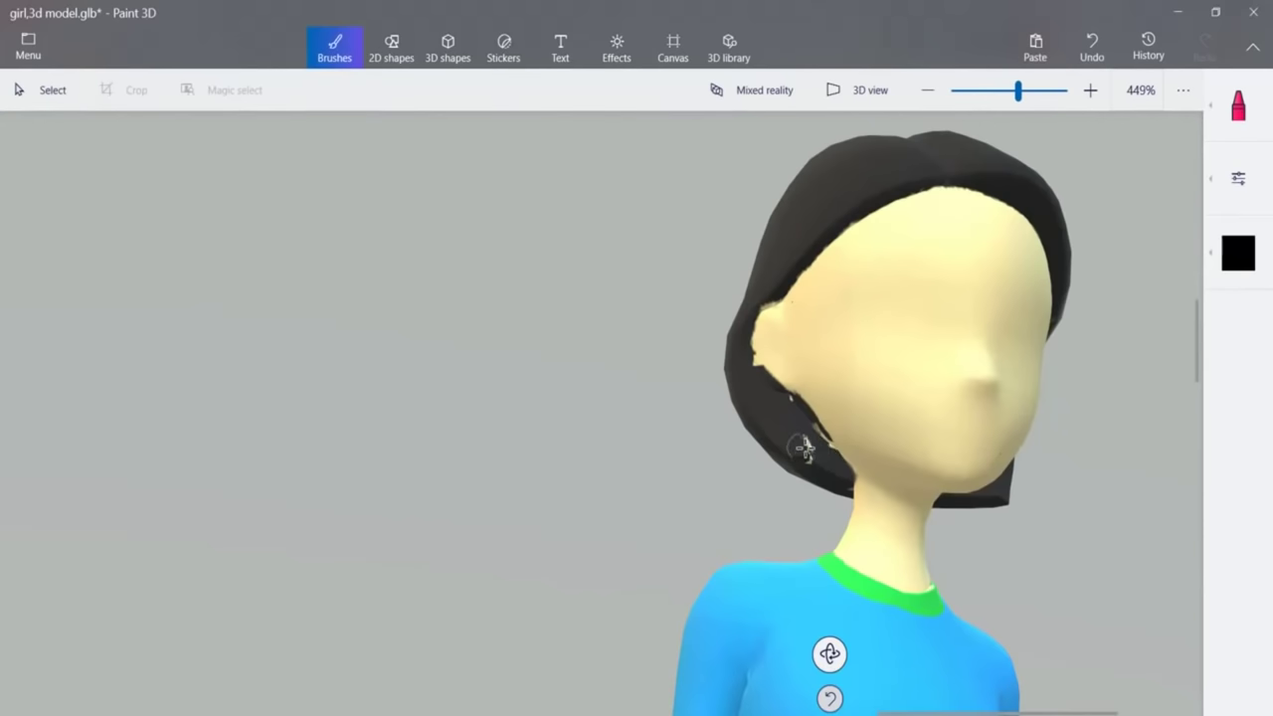
Cover the last pale specks at the lower hair on both sides of the neck with black Crayon strokes.
{"action": "left_click_drag", "start_coordinate": [807, 453], "coordinate": [831, 469]}
{"action": "mouse_move", "coordinate": [829, 653]}
{"action": "left_mouse_down"}
{"action": "mouse_move", "coordinate": [841, 657]}
{"action": "mouse_move", "coordinate": [594, 557]}
{"action": "mouse_move", "coordinate": [531, 579]}
{"action": "mouse_move", "coordinate": [497, 531]}
{"action": "left_mouse_up"}
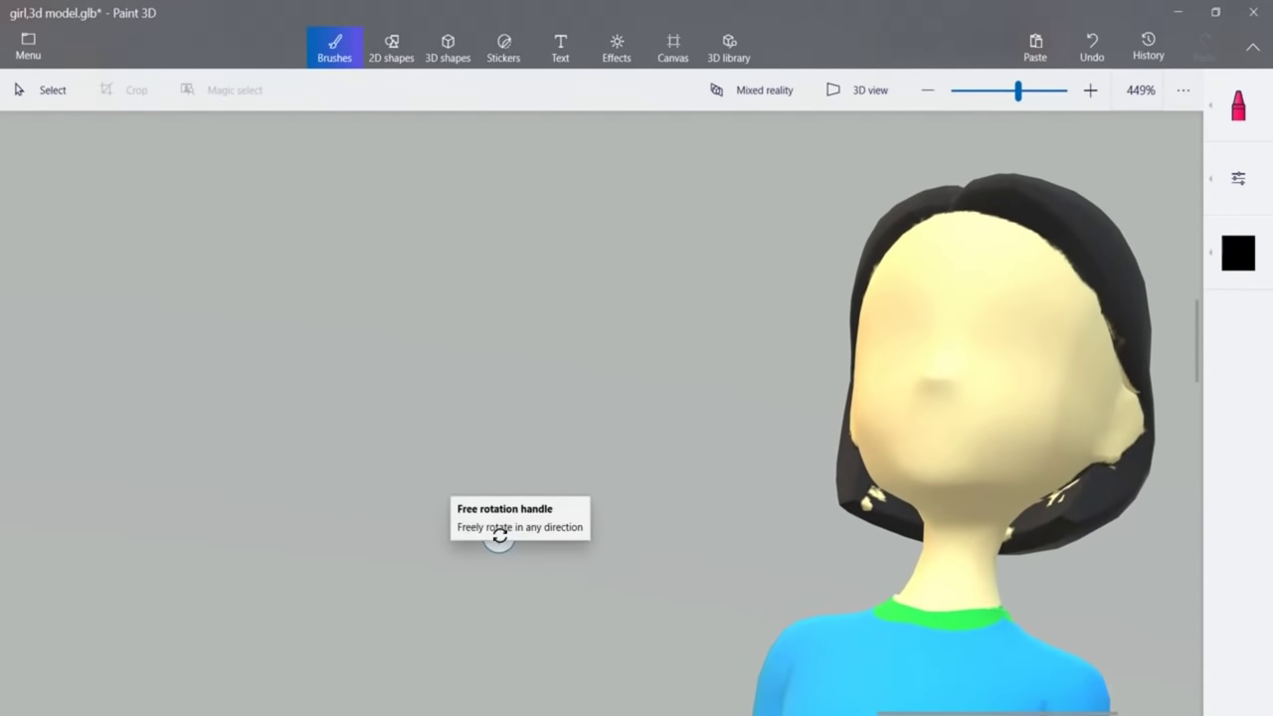
{"action": "mouse_move", "coordinate": [878, 500]}
{"action": "left_mouse_down"}
{"action": "mouse_move", "coordinate": [867, 505]}
{"action": "mouse_move", "coordinate": [879, 508]}
{"action": "left_mouse_up"}
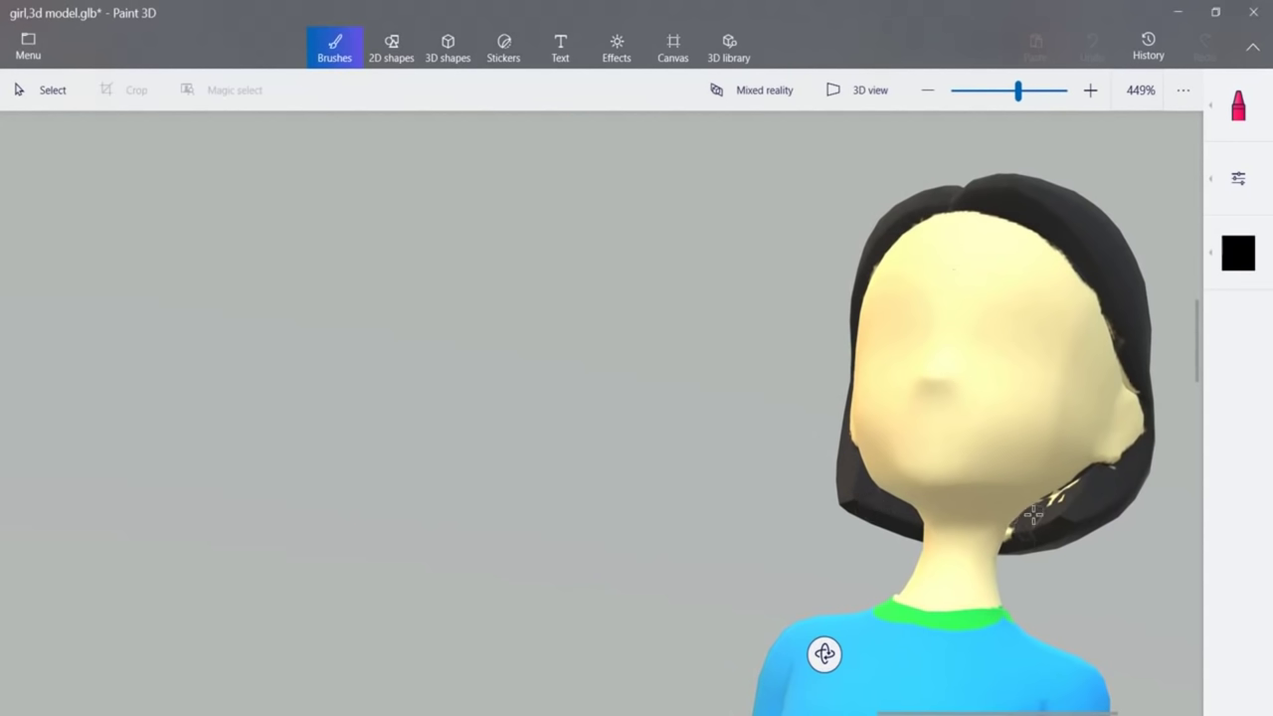
{"action": "left_click_drag", "start_coordinate": [1056, 514], "coordinate": [1062, 506]}
{"action": "left_click_drag", "start_coordinate": [1012, 540], "coordinate": [1010, 542]}
{"action": "left_click_drag", "start_coordinate": [1101, 494], "coordinate": [1118, 475]}
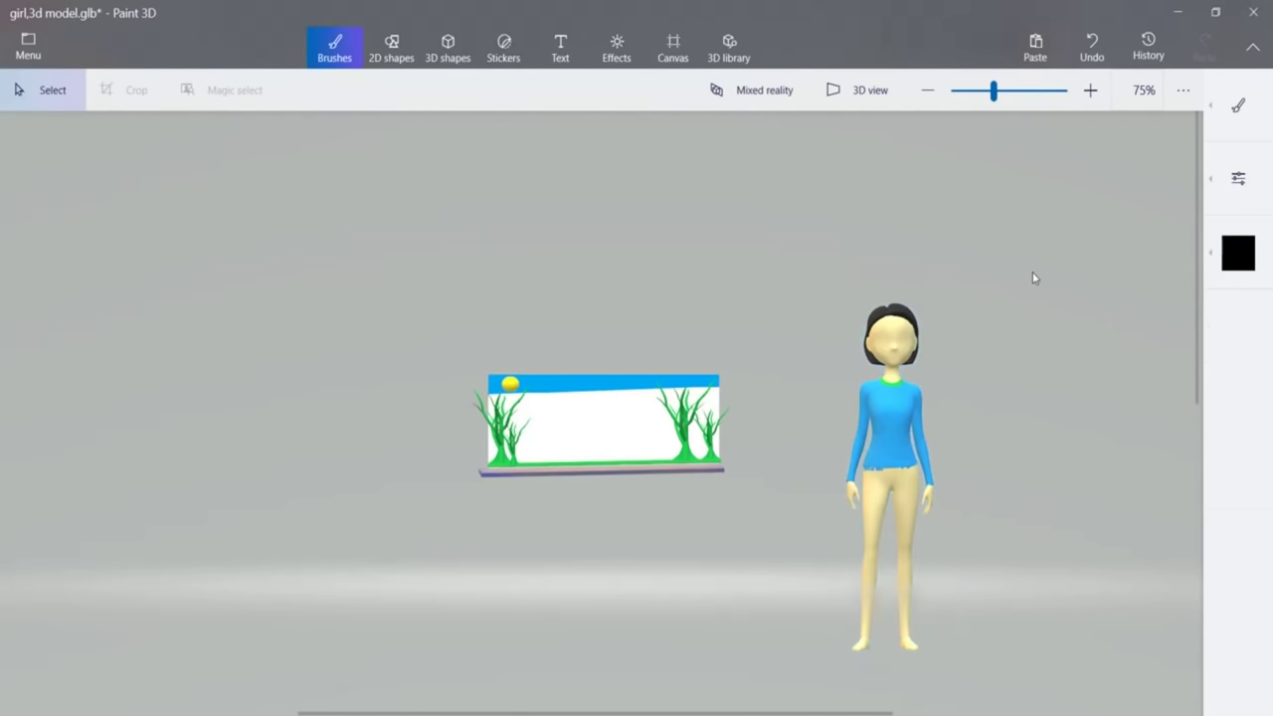
Draw a black 3D cone to the right of the girl, reaching roughly from her waist to her feet.
{"action": "left_click", "coordinate": [459, 51]}
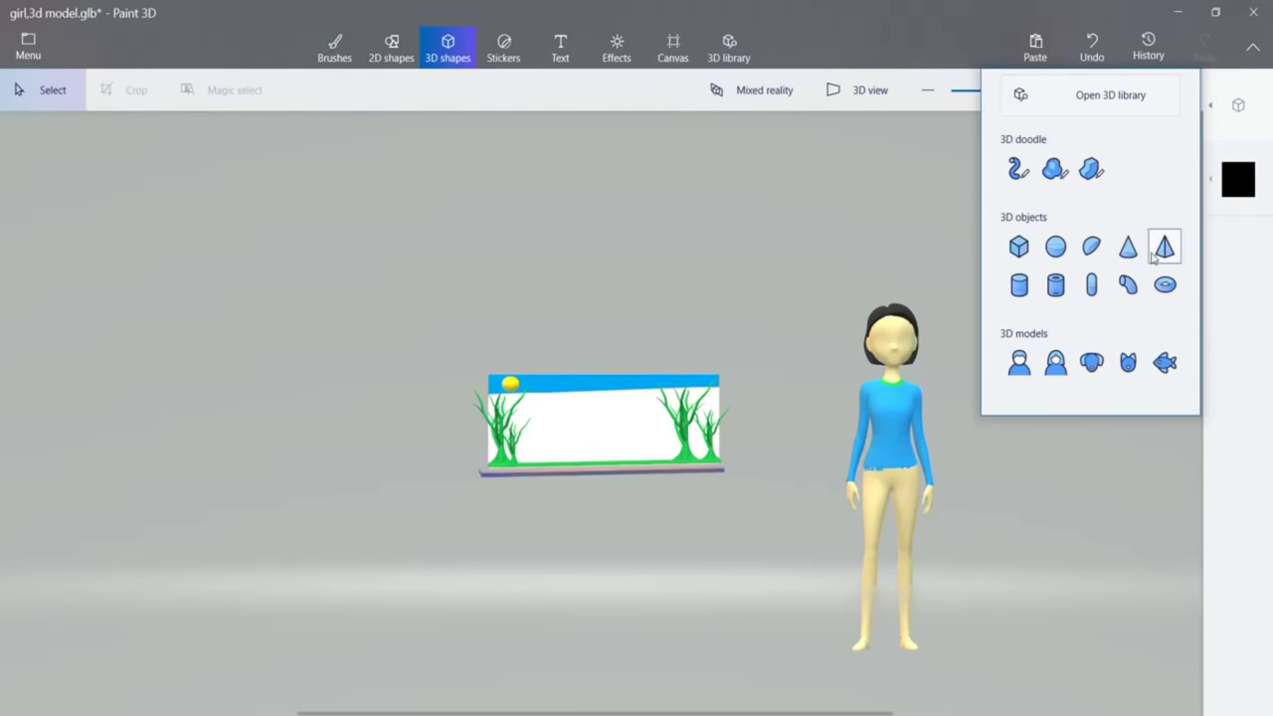
{"action": "left_click", "coordinate": [1128, 247]}
{"action": "left_click_drag", "start_coordinate": [994, 446], "coordinate": [1171, 634]}
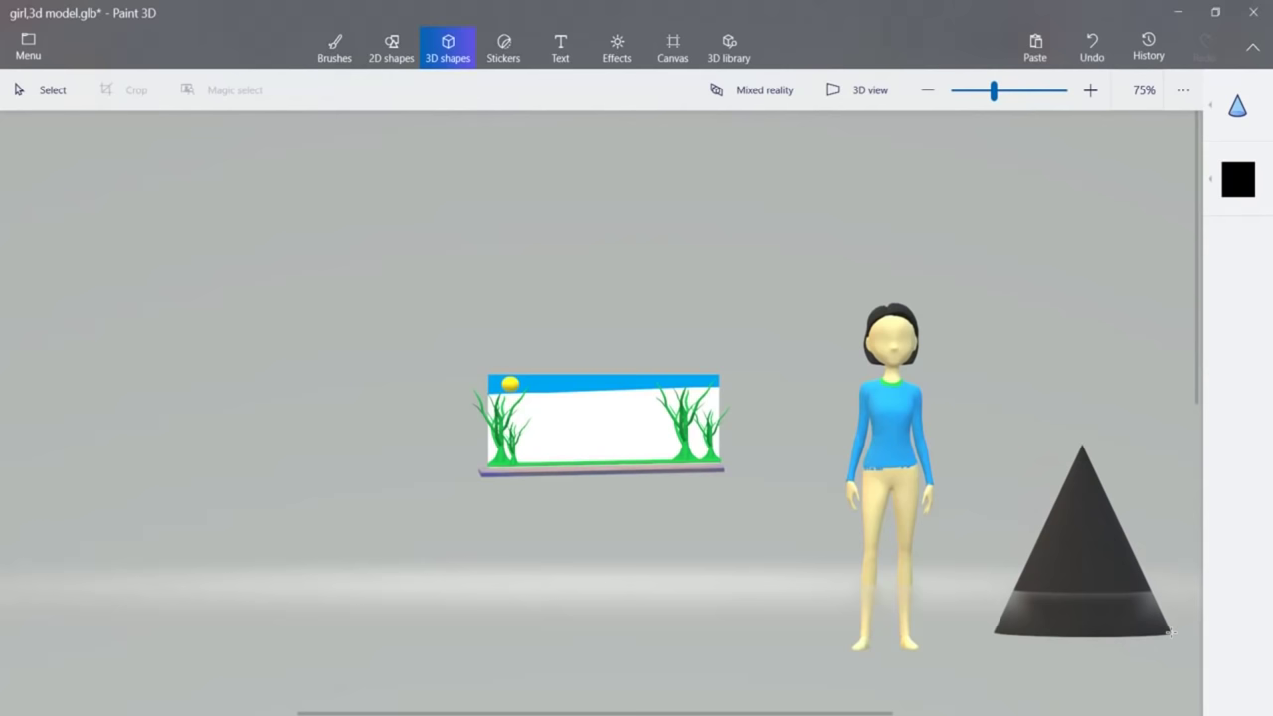
Move the girl model up and place the cone over her lower body as a skirt.
{"action": "left_click_drag", "start_coordinate": [912, 457], "coordinate": [908, 360]}
{"action": "left_click", "coordinate": [1088, 545]}
{"action": "left_click_drag", "start_coordinate": [1087, 545], "coordinate": [886, 400]}
Rotate the cone and adjust its depth and position so it wraps around the girl's waist and legs.
{"action": "left_click_drag", "start_coordinate": [885, 537], "coordinate": [917, 535]}
{"action": "mouse_move", "coordinate": [1024, 395]}
{"action": "left_mouse_down"}
{"action": "mouse_move", "coordinate": [1023, 443]}
{"action": "mouse_move", "coordinate": [1016, 361]}
{"action": "mouse_move", "coordinate": [1027, 406]}
{"action": "left_mouse_up"}
{"action": "left_click_drag", "start_coordinate": [882, 424], "coordinate": [890, 408]}
{"action": "left_click_drag", "start_coordinate": [752, 378], "coordinate": [753, 352]}
{"action": "left_click_drag", "start_coordinate": [883, 388], "coordinate": [881, 401]}
{"action": "left_click_drag", "start_coordinate": [888, 226], "coordinate": [903, 228]}
{"action": "left_click_drag", "start_coordinate": [748, 391], "coordinate": [747, 374]}
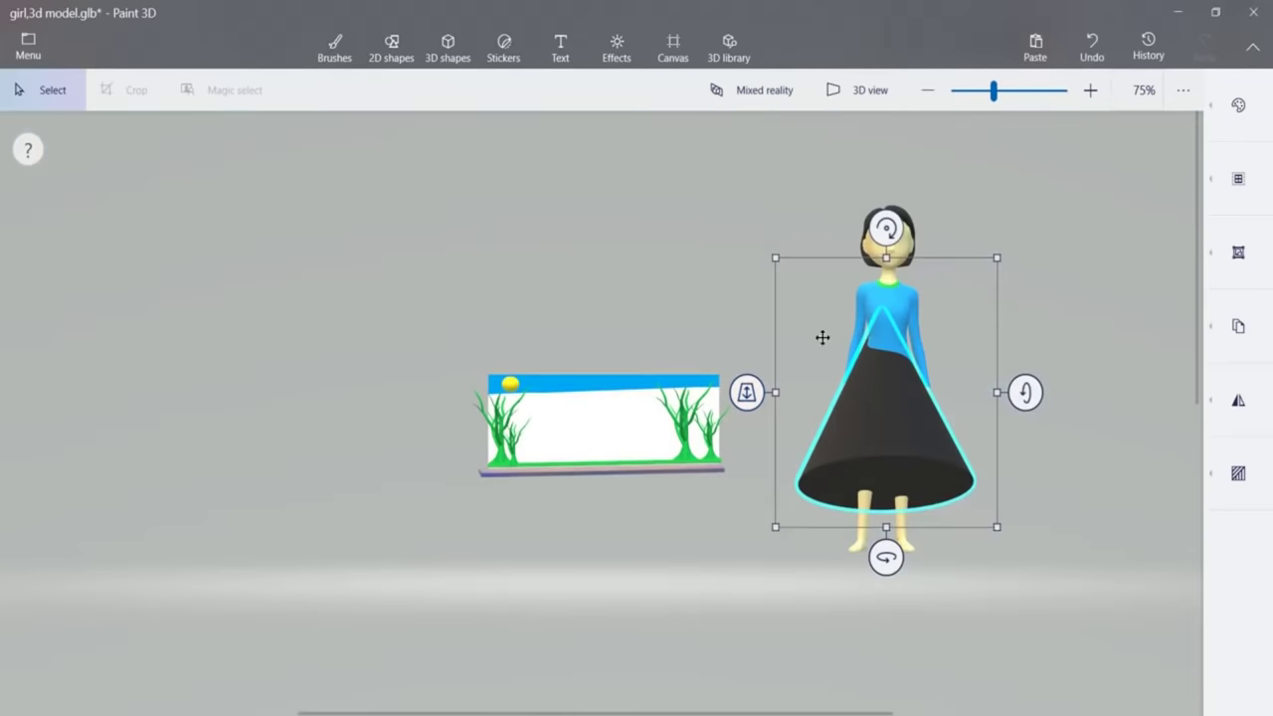
Fine-tune the skirt cone's tilt and position so it is centred on the girl's waist.
{"action": "left_click", "coordinate": [1052, 344]}
{"action": "mouse_move", "coordinate": [896, 417]}
{"action": "left_mouse_down"}
{"action": "mouse_move", "coordinate": [892, 388]}
{"action": "mouse_move", "coordinate": [893, 411]}
{"action": "left_mouse_up"}
{"action": "left_click", "coordinate": [893, 417]}
{"action": "left_click_drag", "start_coordinate": [1024, 392], "coordinate": [1045, 376]}
{"action": "left_click_drag", "start_coordinate": [901, 407], "coordinate": [881, 423]}
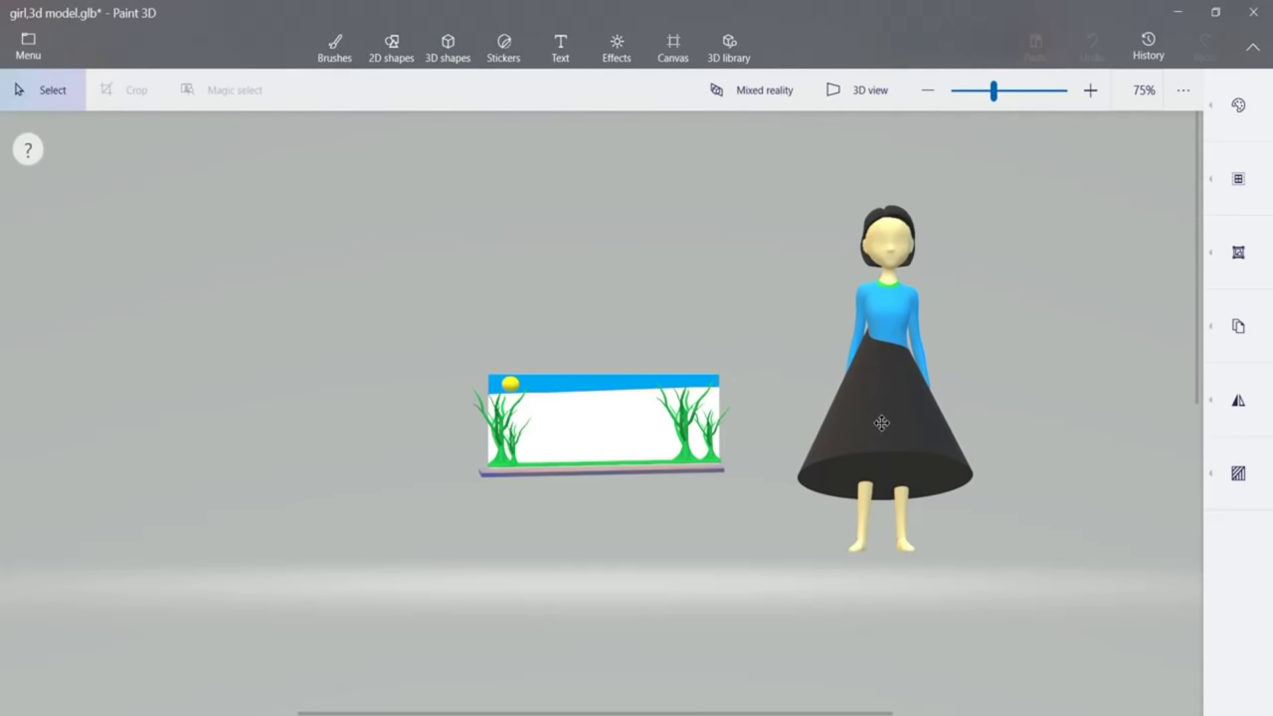
{"action": "left_click_drag", "start_coordinate": [881, 423], "coordinate": [881, 422]}
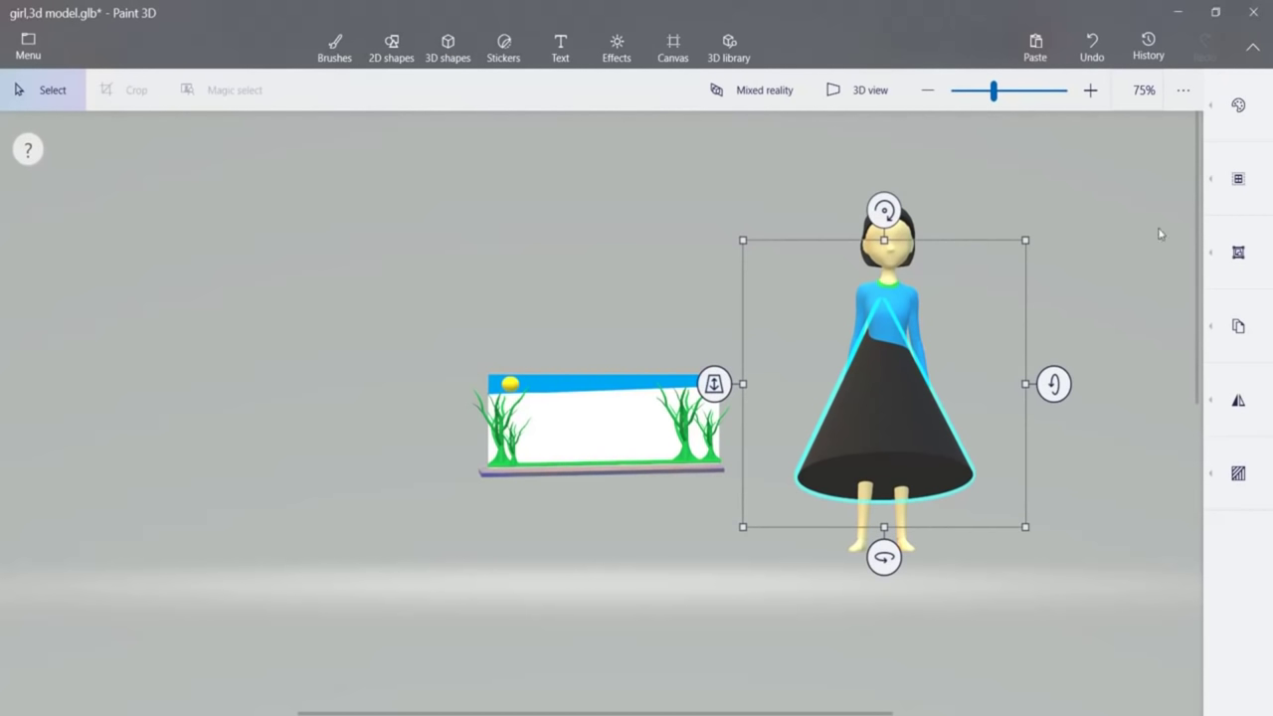
Add the "floral pattern" image from the Planets folder as a custom sticker.
{"action": "left_click", "coordinate": [504, 50]}
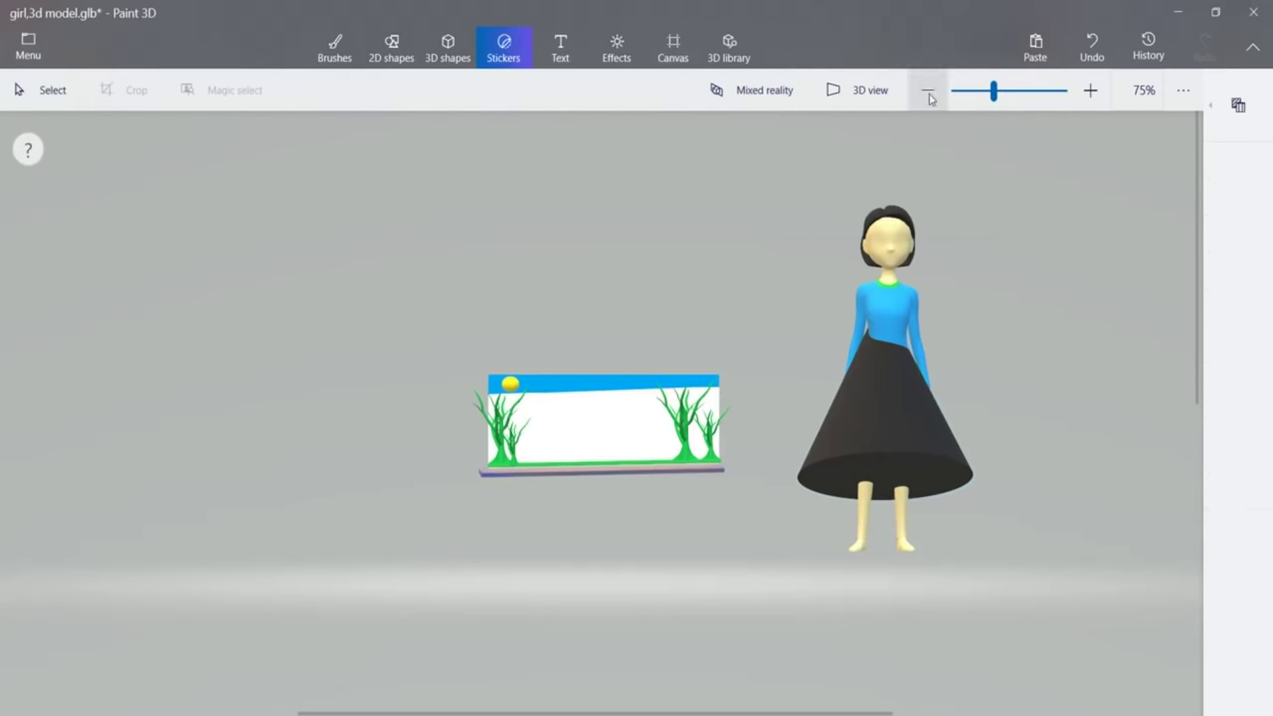
{"action": "left_click", "coordinate": [1236, 107]}
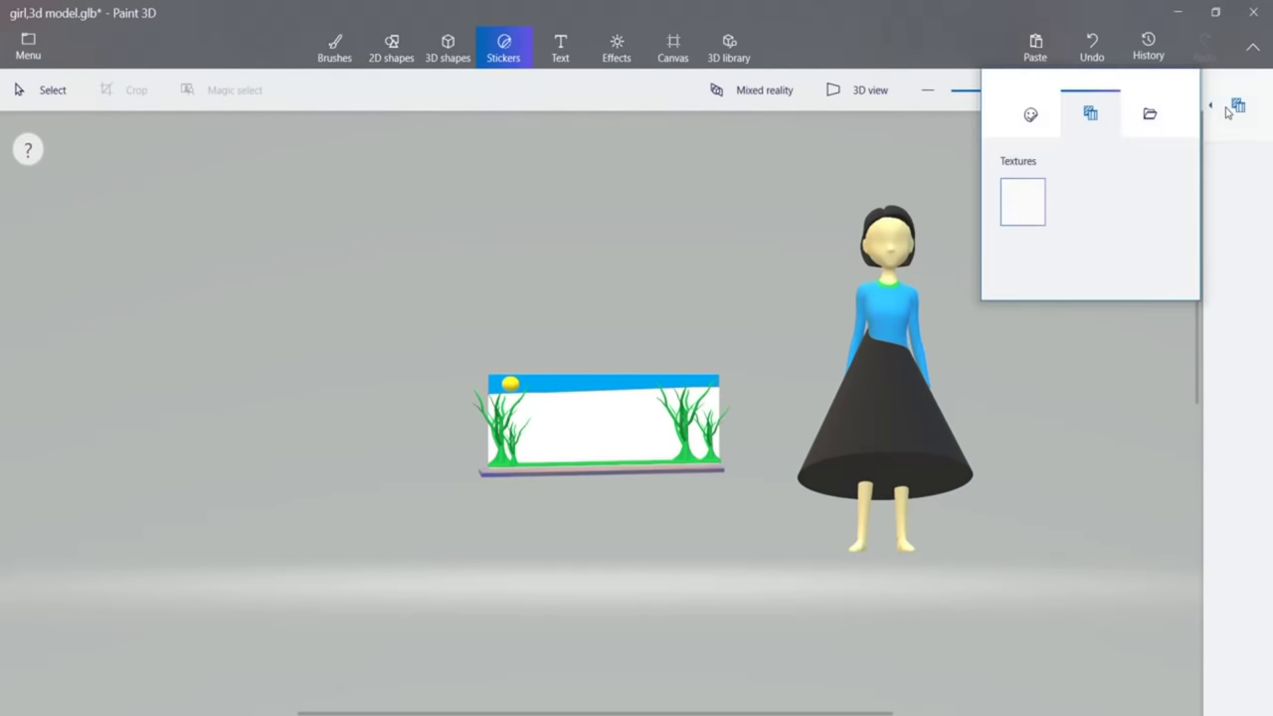
{"action": "left_click", "coordinate": [1151, 113]}
{"action": "left_click", "coordinate": [1106, 215]}
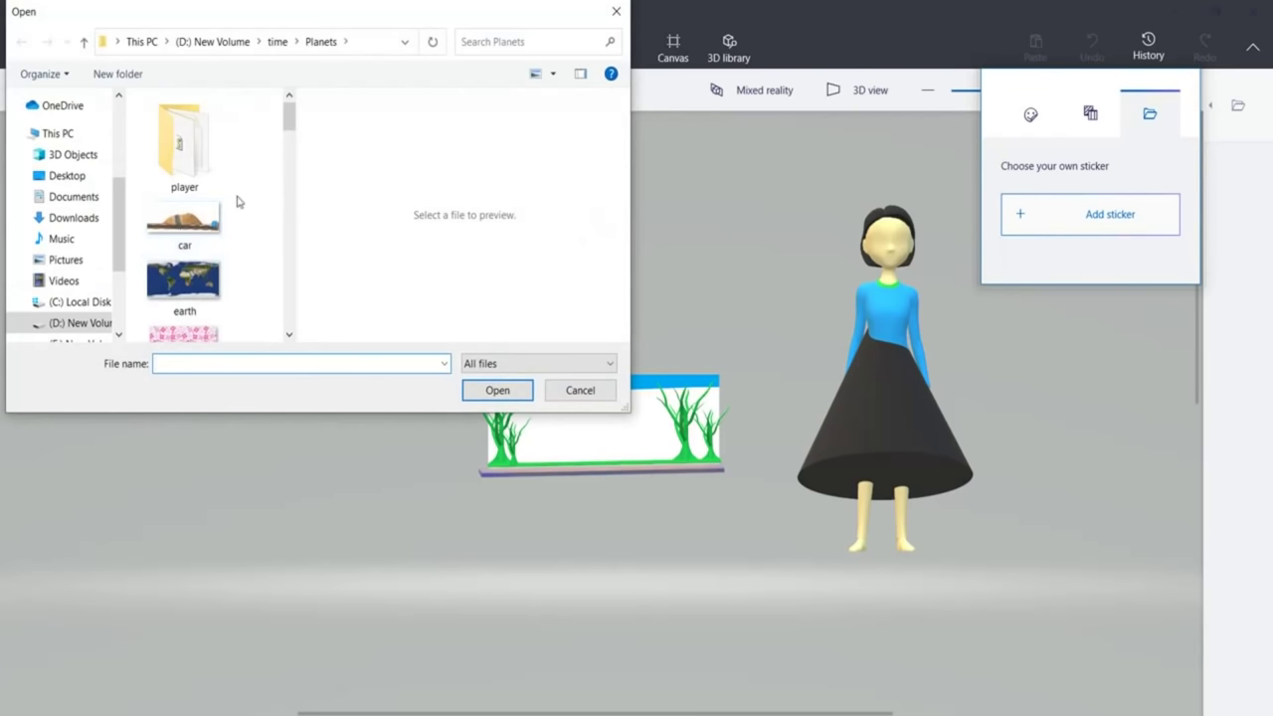
{"action": "scroll", "coordinate": [294, 126], "scroll_direction": "down", "scroll_amount": 5}
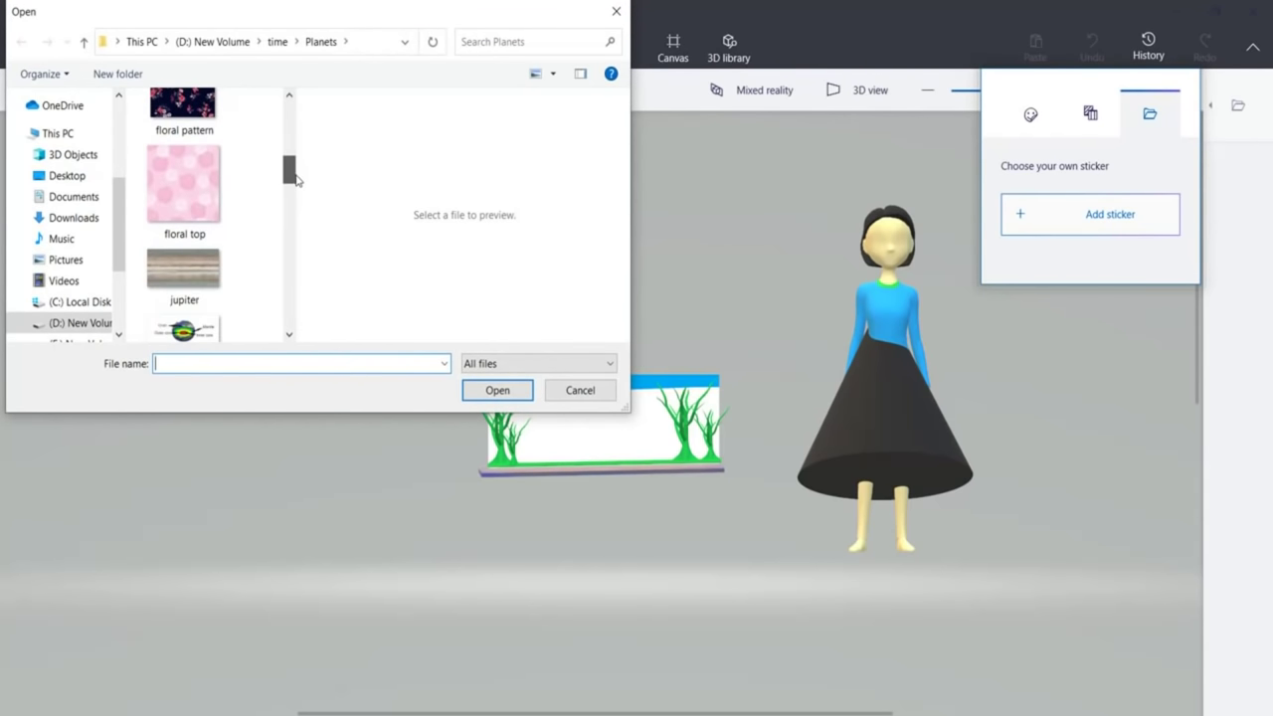
{"action": "left_click", "coordinate": [218, 120]}
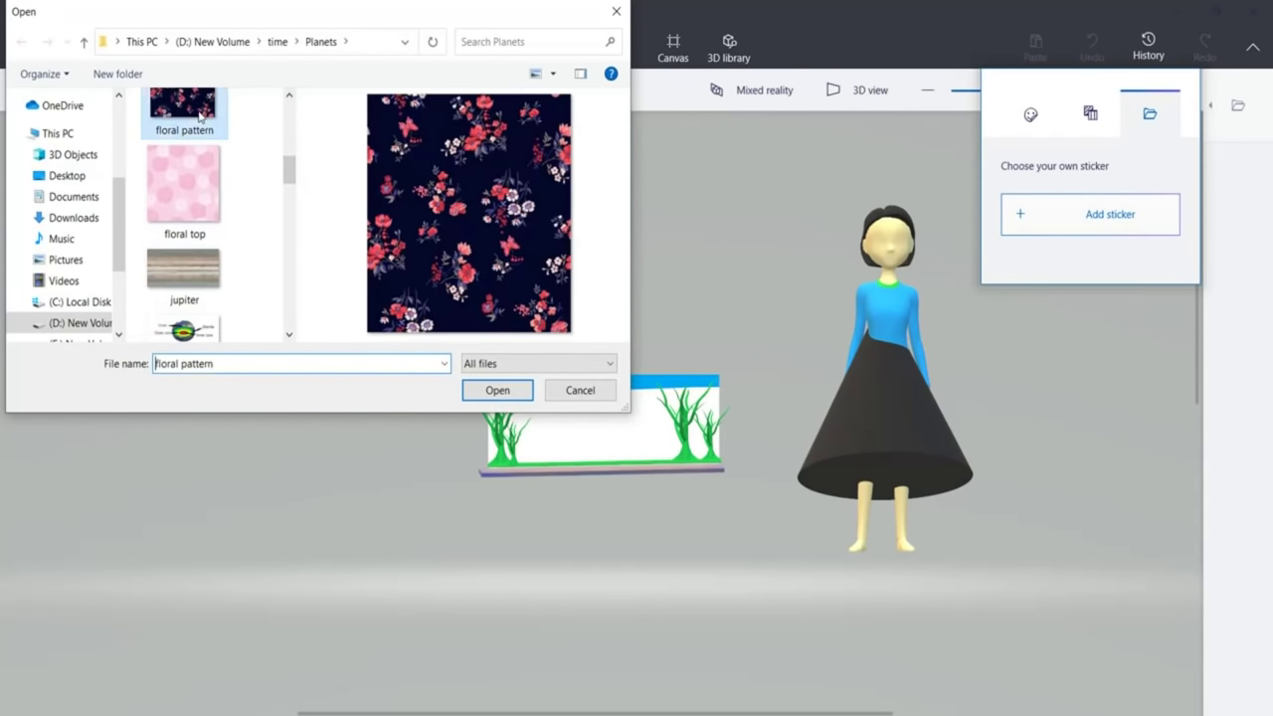
{"action": "left_click", "coordinate": [496, 389]}
{"action": "left_click", "coordinate": [1091, 335]}
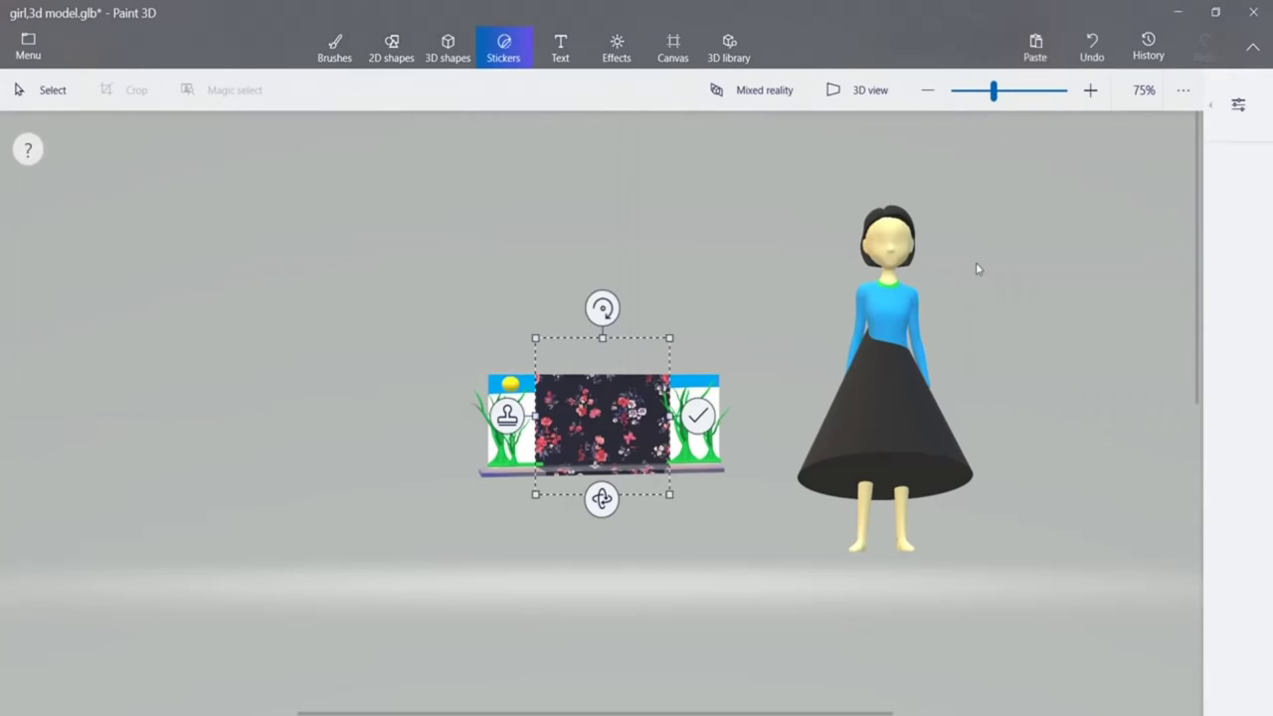
Place the floral sticker over the cone skirt, enlarge it to cover the whole front and stamp it on.
{"action": "left_click_drag", "start_coordinate": [601, 417], "coordinate": [930, 415]}
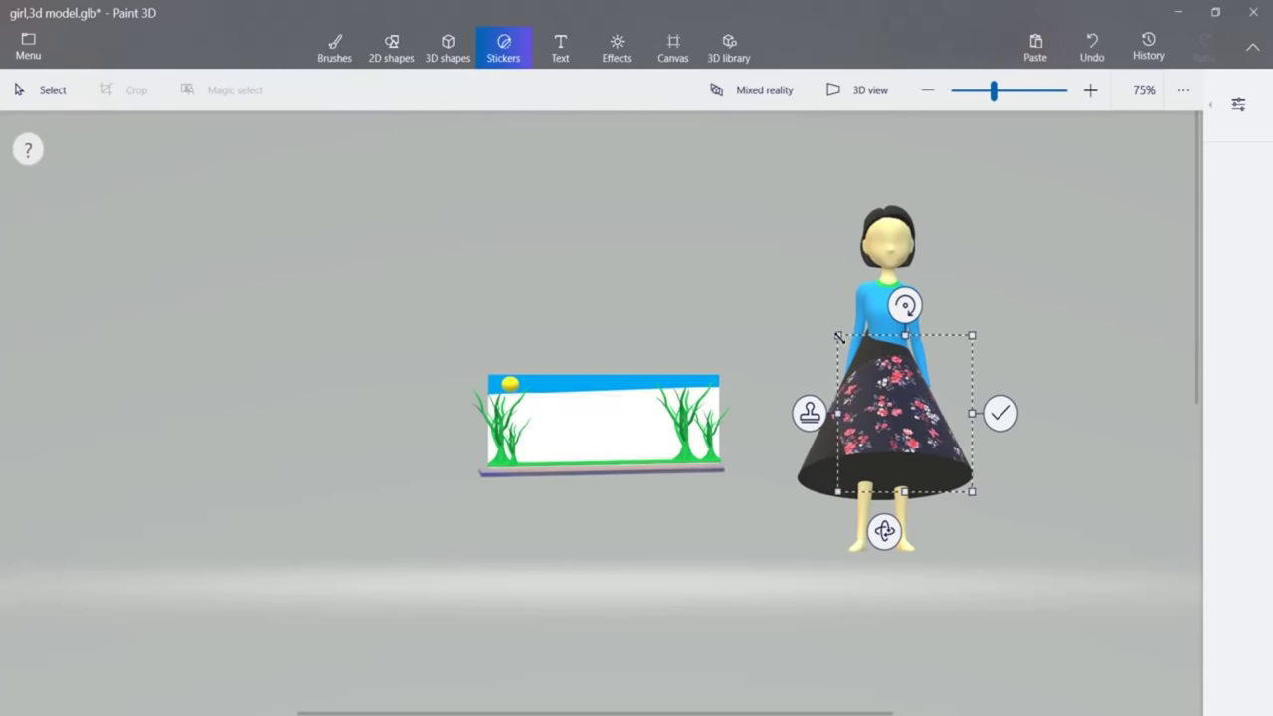
{"action": "left_click_drag", "start_coordinate": [838, 335], "coordinate": [789, 313]}
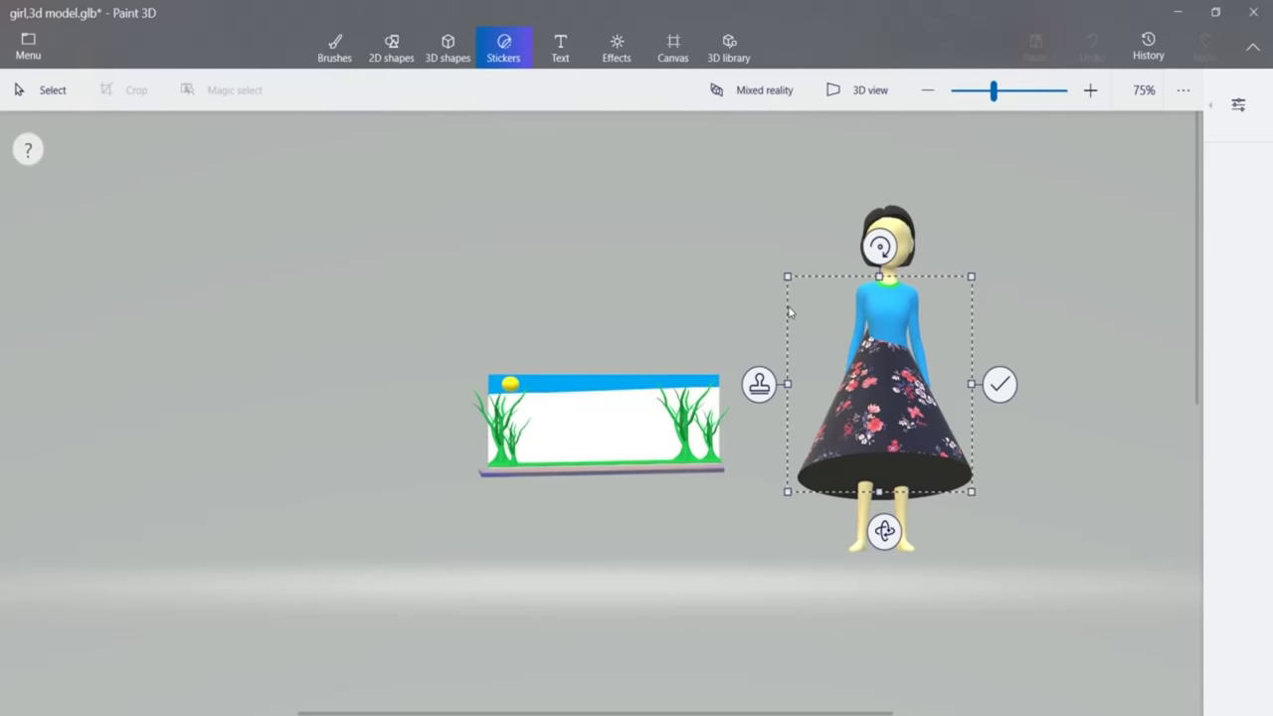
{"action": "left_click_drag", "start_coordinate": [789, 312], "coordinate": [786, 318]}
{"action": "left_click", "coordinate": [754, 391]}
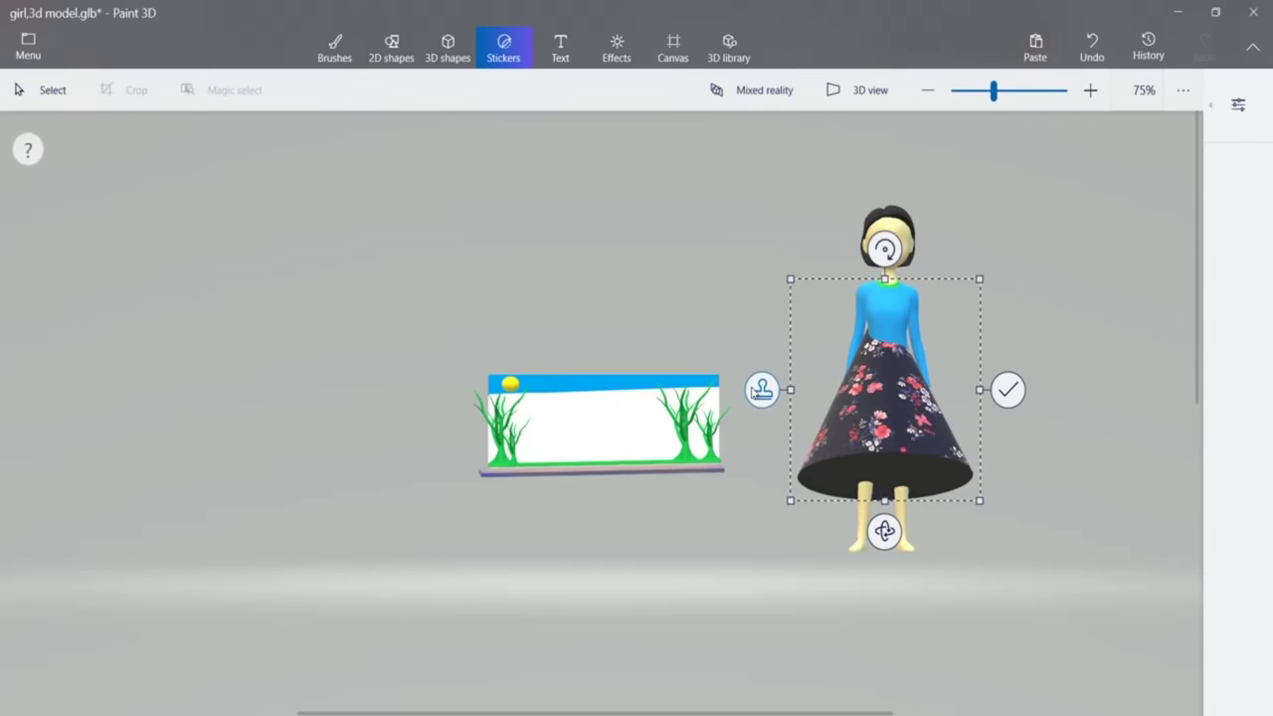
{"action": "left_click", "coordinate": [1051, 256]}
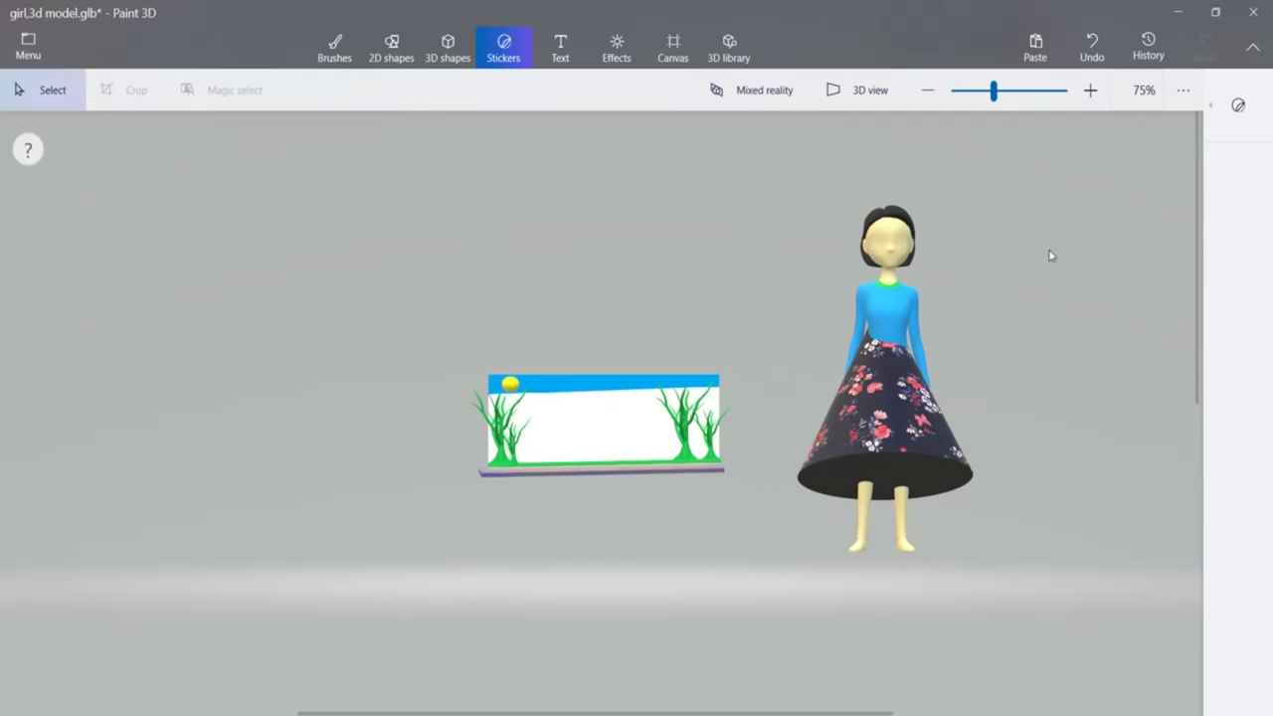
Group the girl with her skirt and turn them around so their back faces the viewer.
{"action": "left_click", "coordinate": [891, 310]}
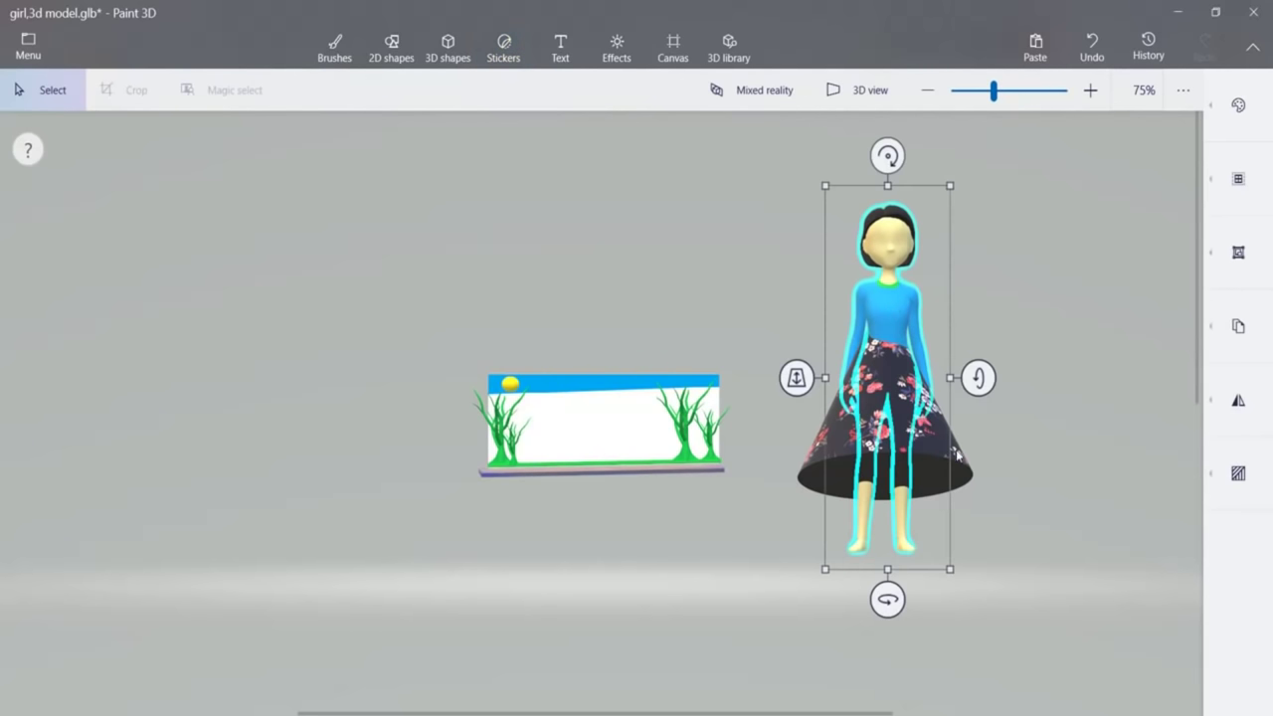
{"action": "left_click", "coordinate": [958, 455], "text": "ctrl"}
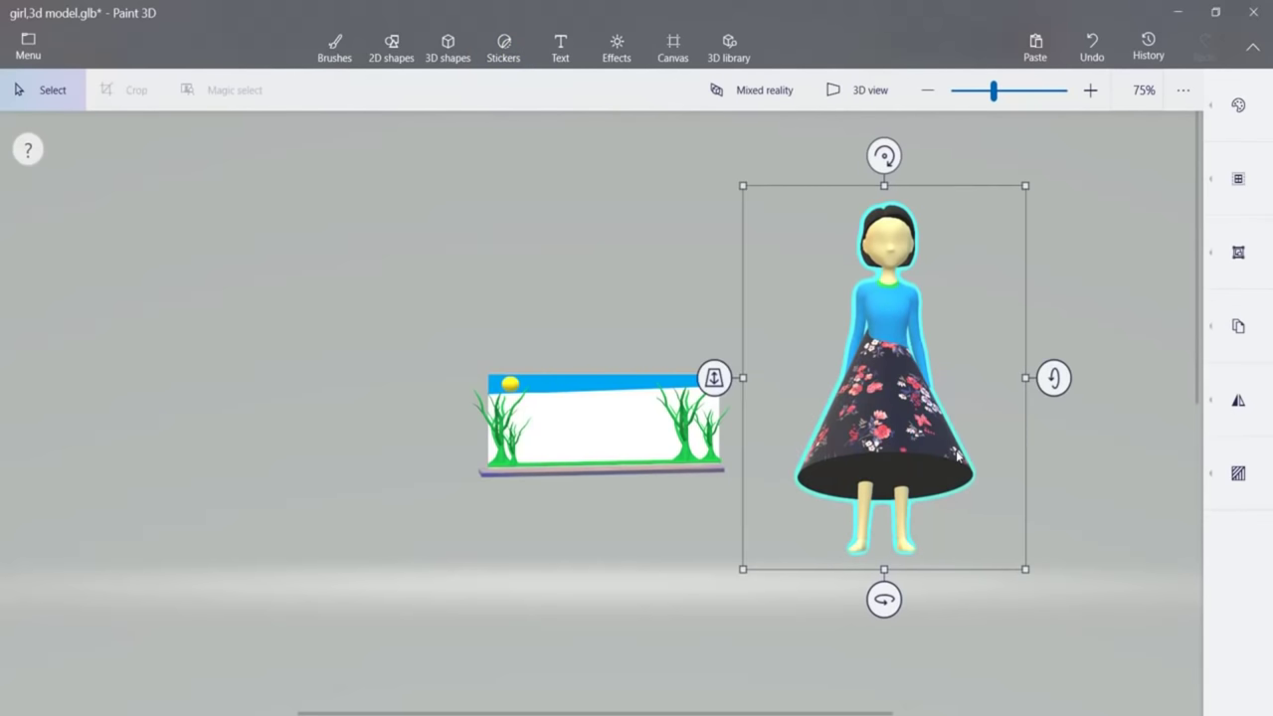
{"action": "left_click", "coordinate": [1085, 278]}
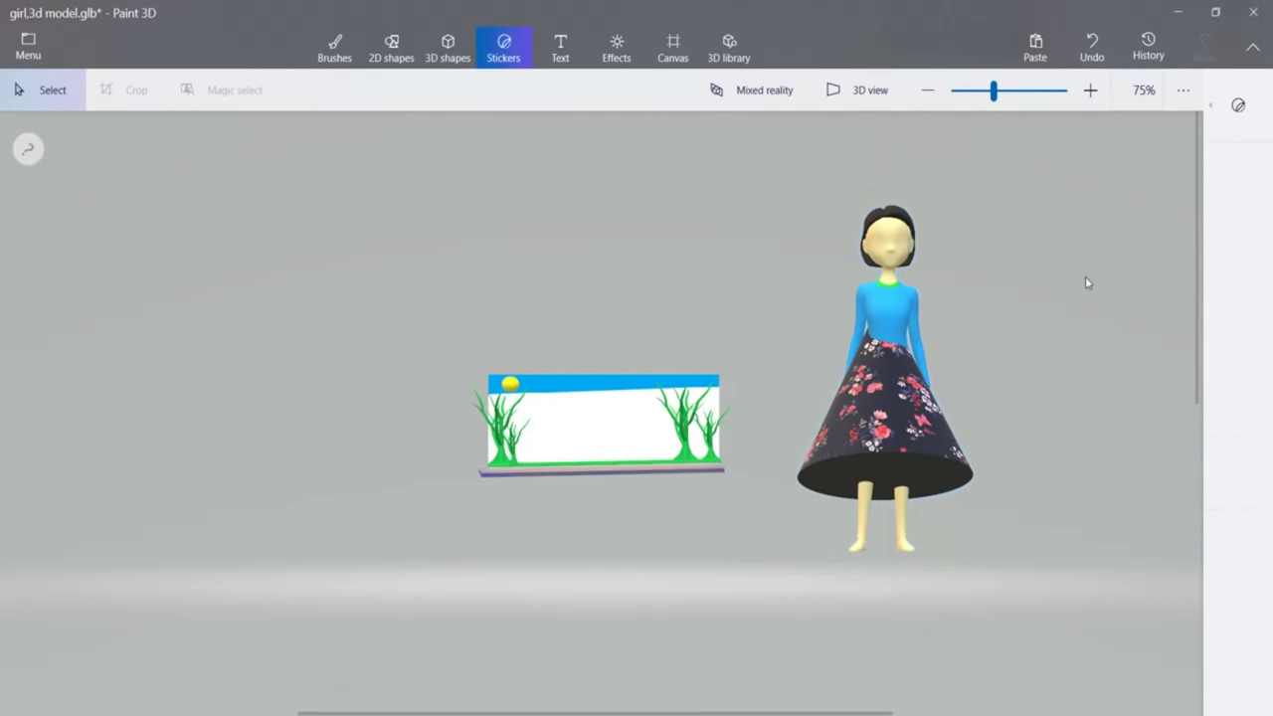
{"action": "left_click", "coordinate": [904, 372]}
{"action": "left_click_drag", "start_coordinate": [884, 598], "coordinate": [1120, 568]}
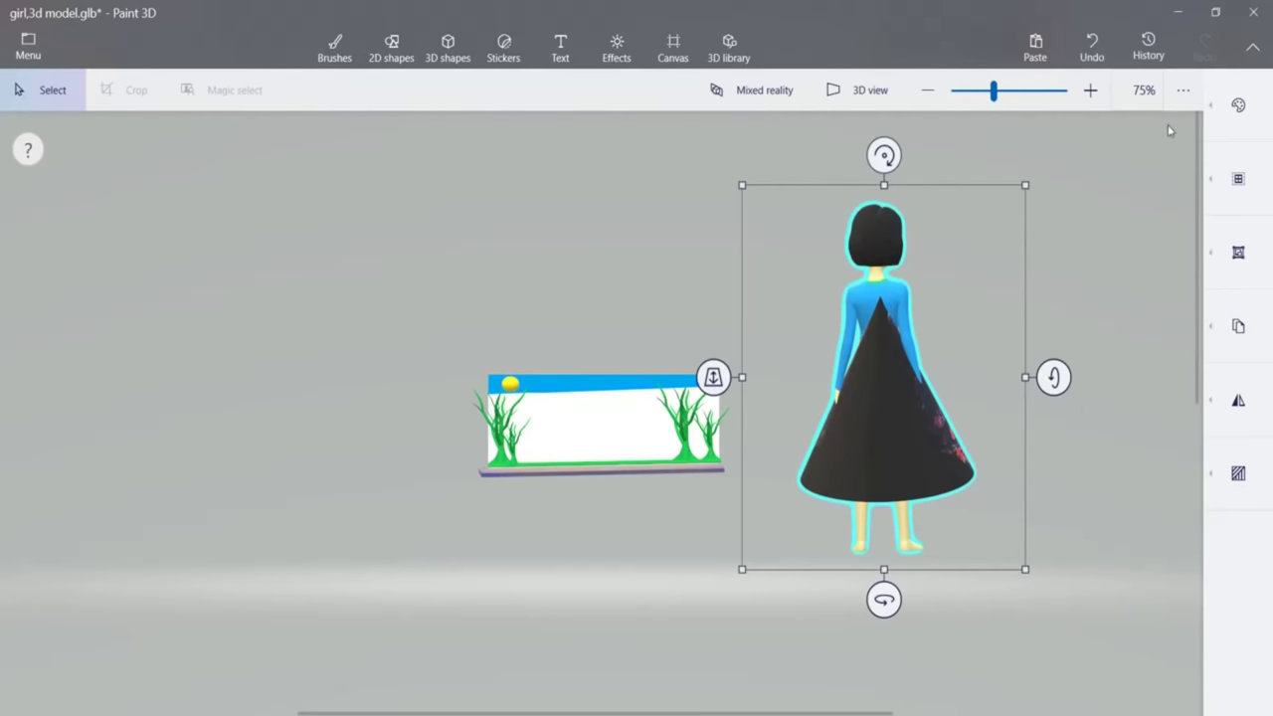
{"action": "left_click", "coordinate": [1151, 245]}
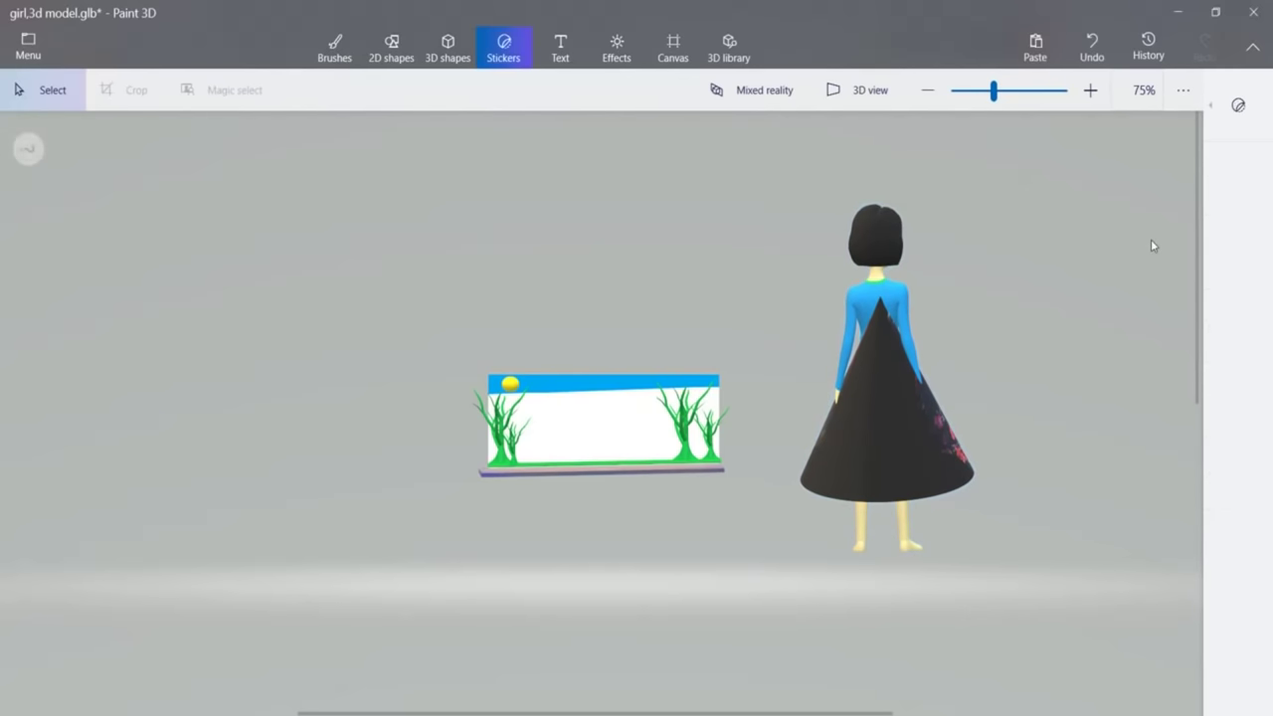
Place the dark floral sticker on the back of the skirt, enlarge it to cover the whole cone and apply it.
{"action": "left_click", "coordinate": [502, 56]}
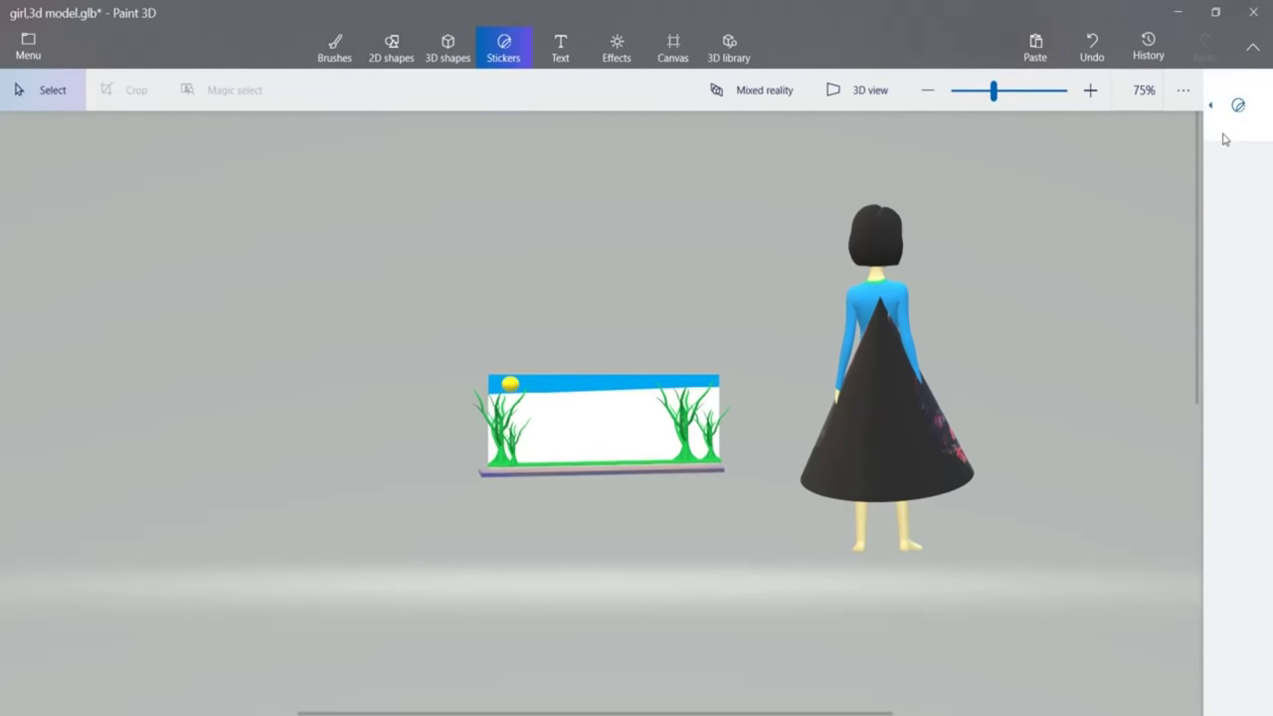
{"action": "left_click", "coordinate": [1238, 105]}
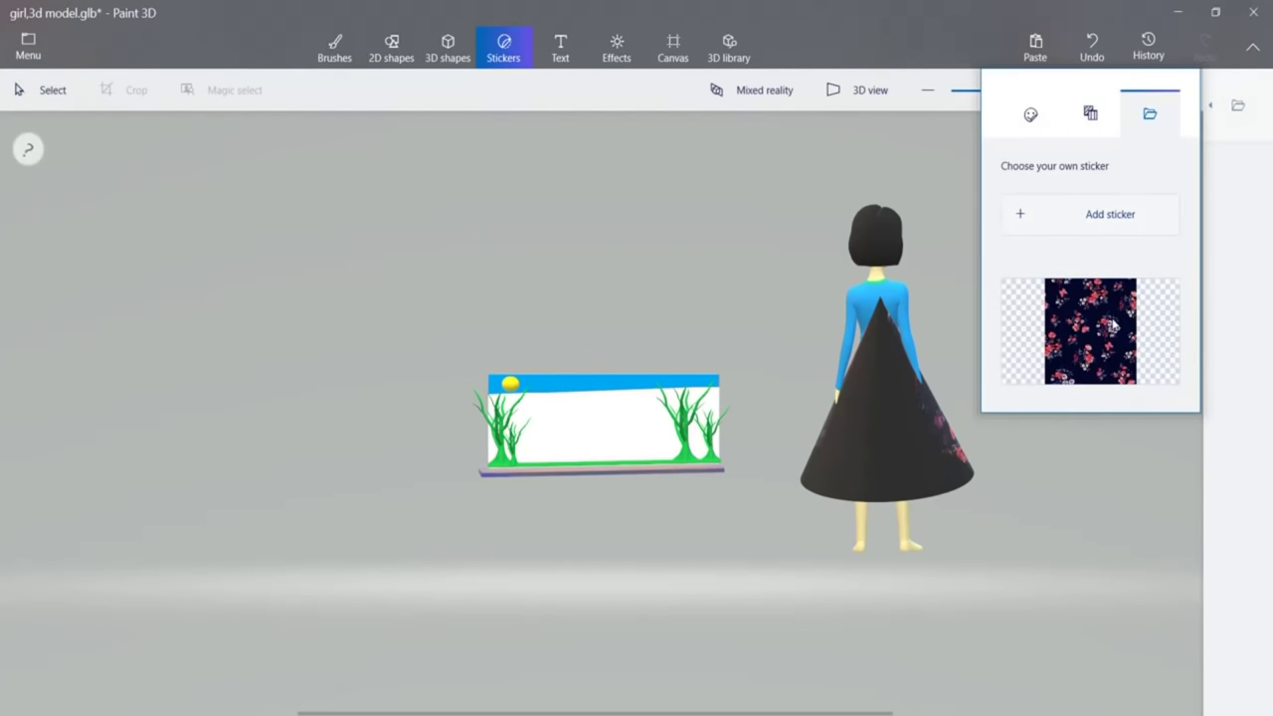
{"action": "left_click", "coordinate": [1112, 324]}
{"action": "left_click_drag", "start_coordinate": [624, 423], "coordinate": [888, 407]}
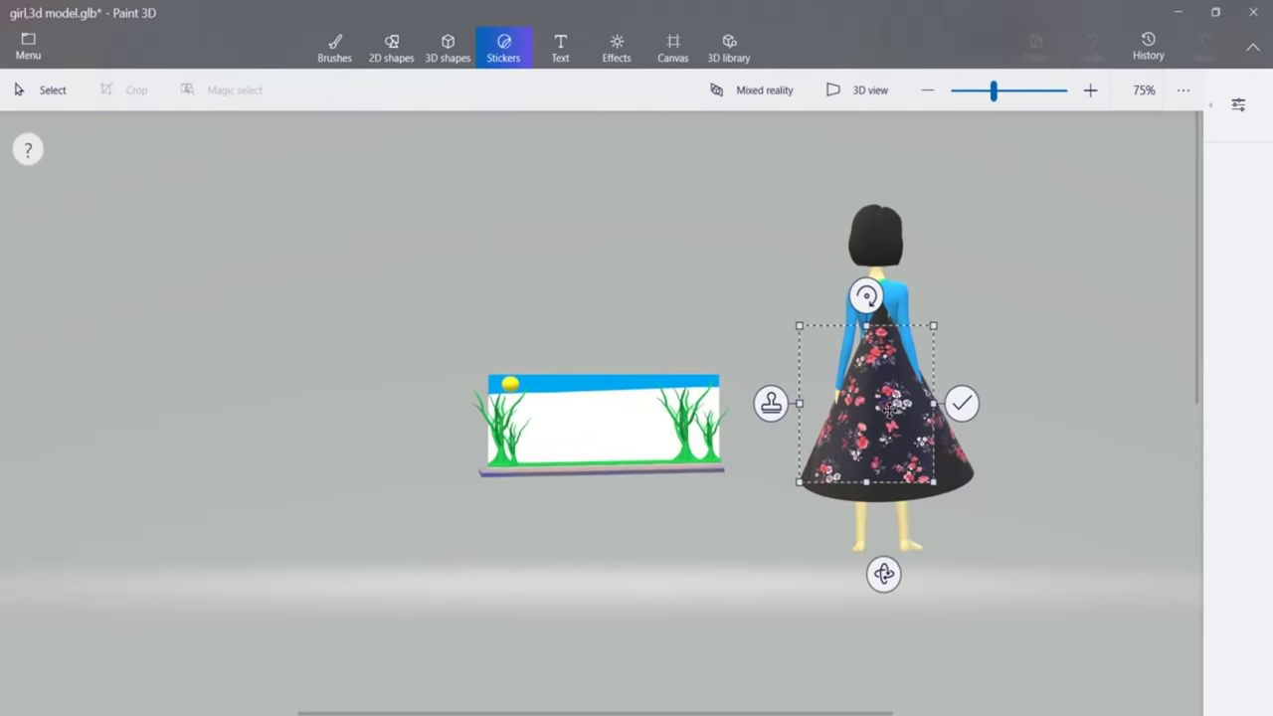
{"action": "left_click_drag", "start_coordinate": [865, 325], "coordinate": [863, 269]}
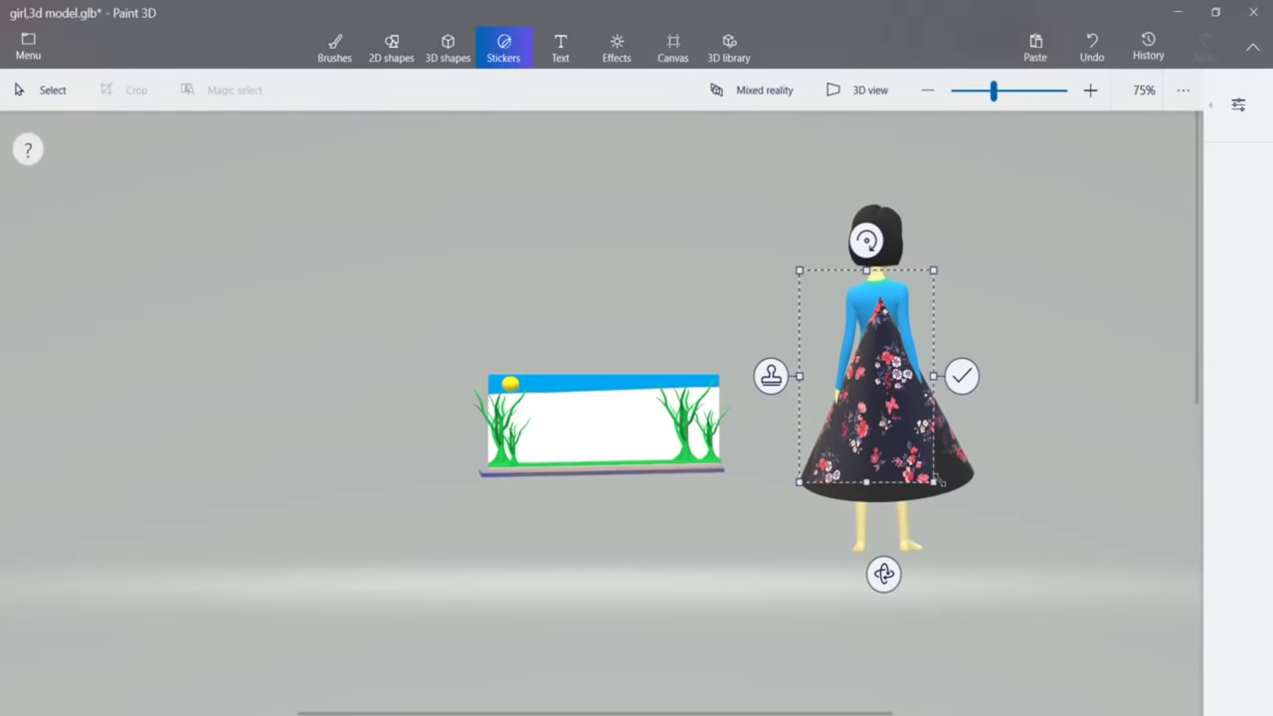
{"action": "left_click_drag", "start_coordinate": [933, 482], "coordinate": [991, 494]}
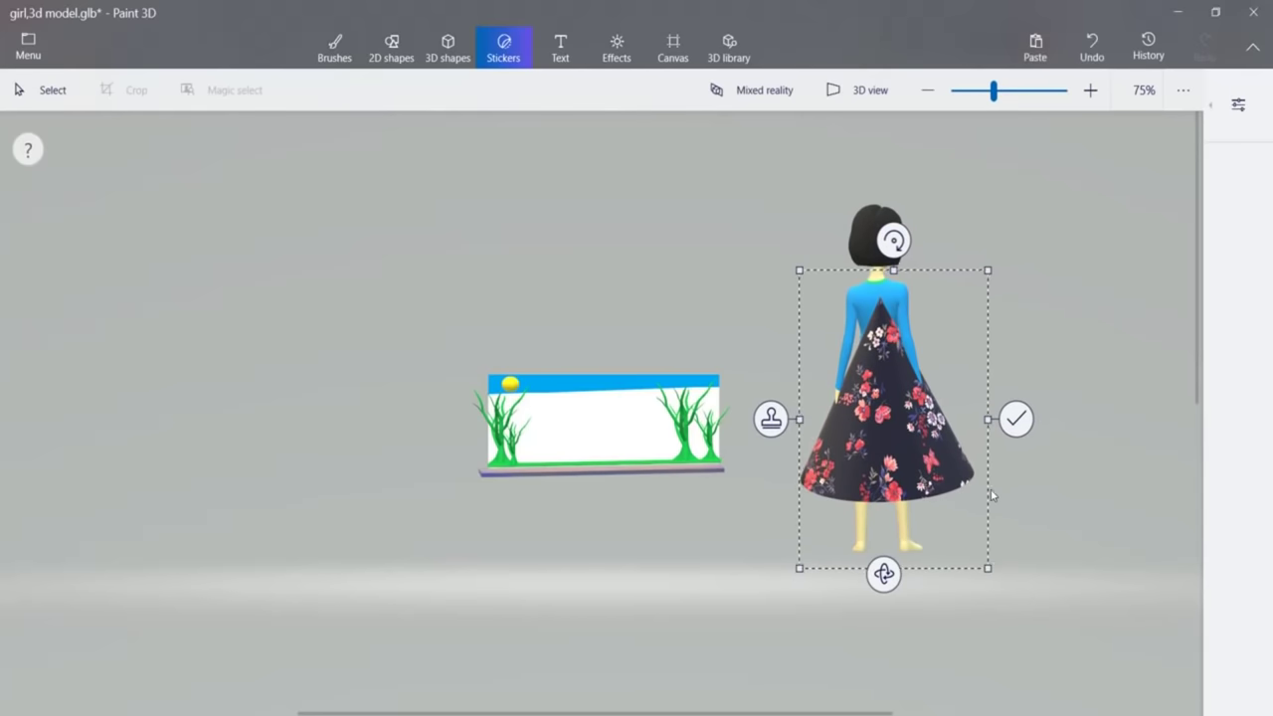
{"action": "left_click", "coordinate": [1014, 419]}
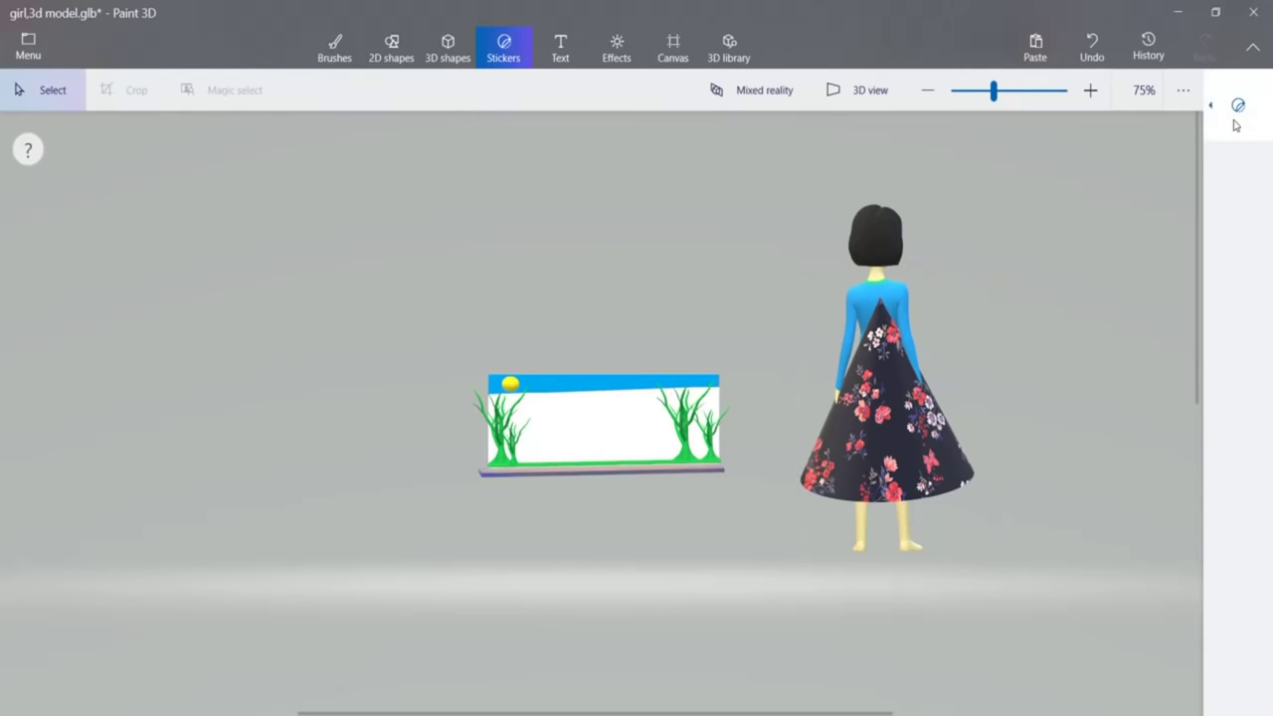
Position and resize the dark floral sticker over the girl's left sleeve and the left part of her upper back.
{"action": "left_click", "coordinate": [1237, 105]}
{"action": "left_click", "coordinate": [1100, 319]}
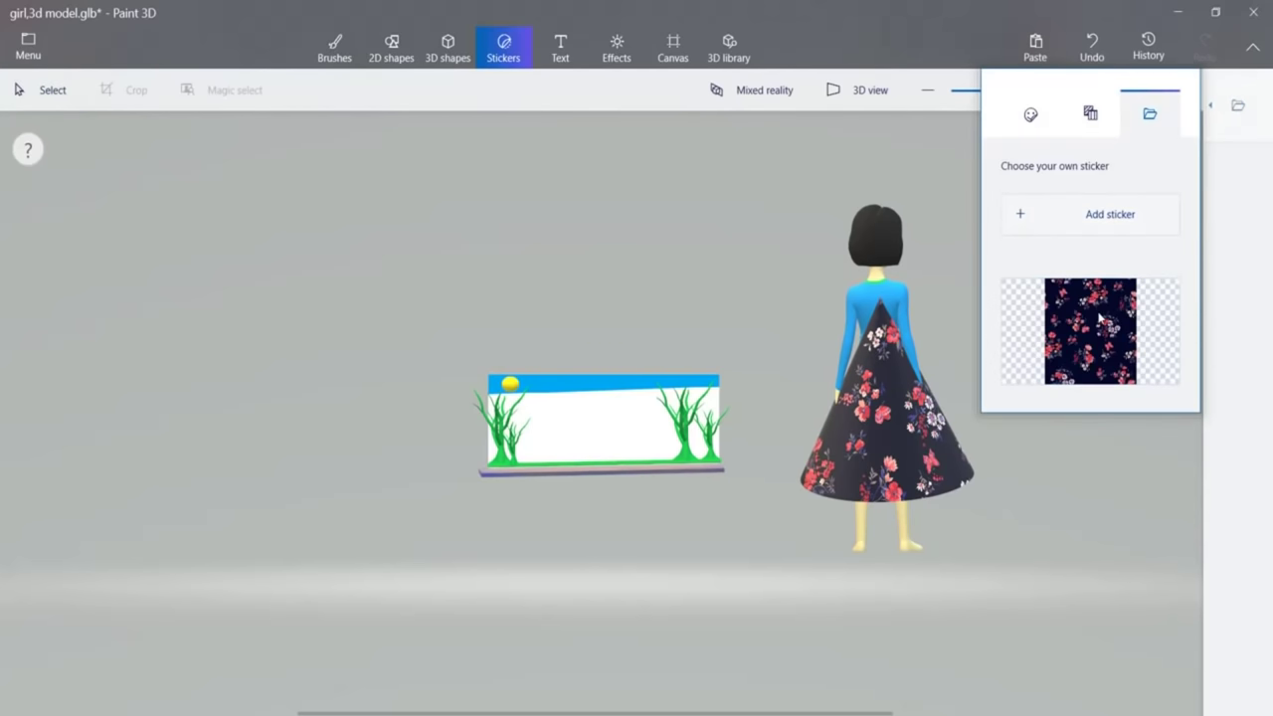
{"action": "left_click_drag", "start_coordinate": [585, 435], "coordinate": [846, 347]}
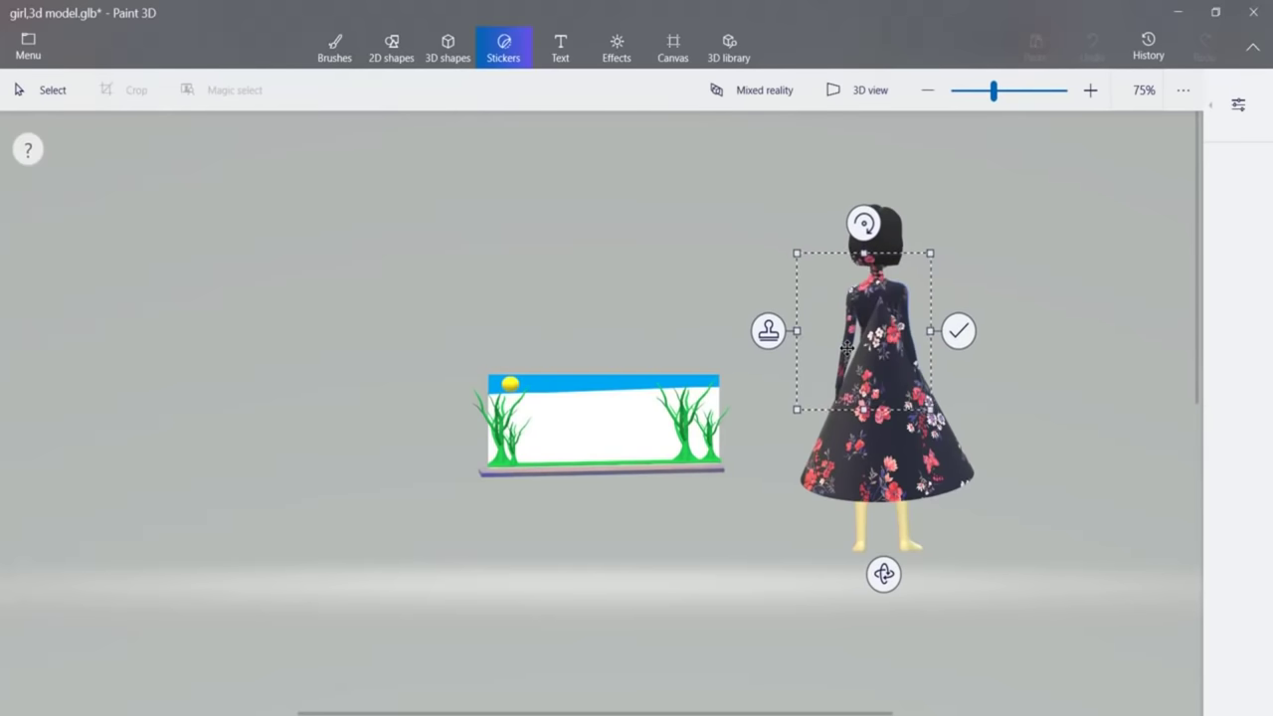
{"action": "left_click_drag", "start_coordinate": [929, 251], "coordinate": [911, 271]}
{"action": "left_click_drag", "start_coordinate": [841, 322], "coordinate": [872, 286]}
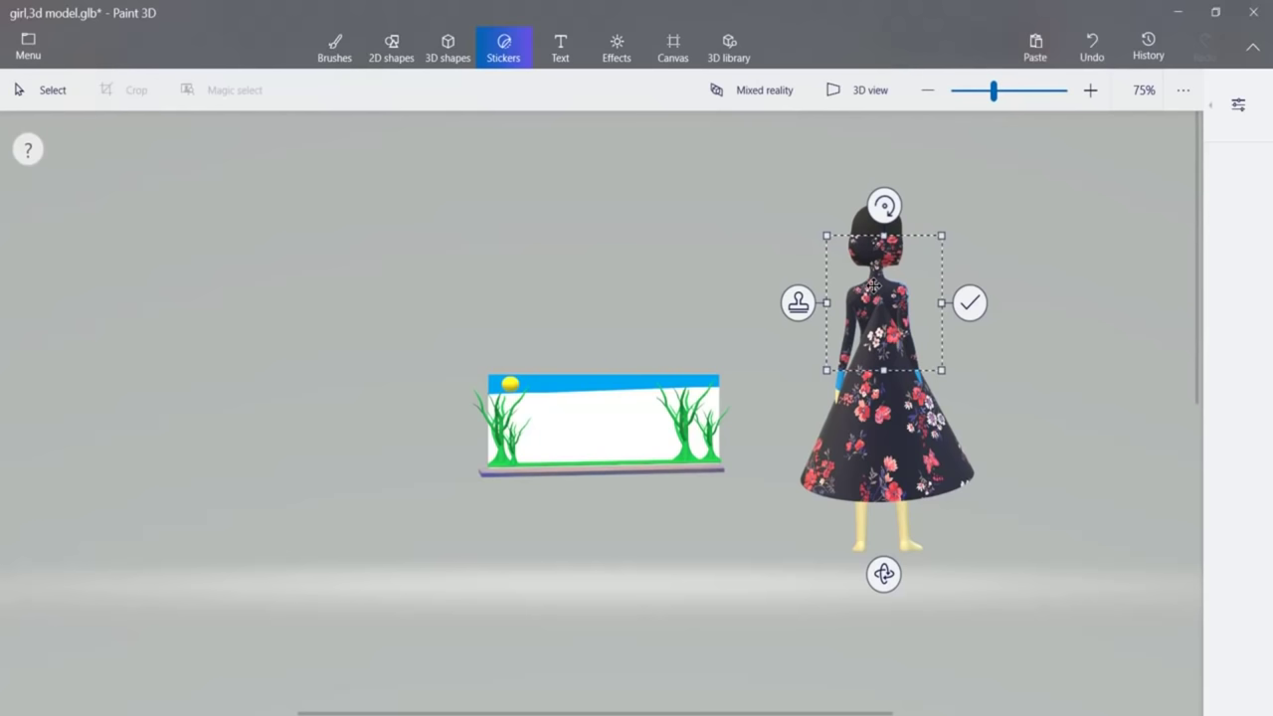
{"action": "left_click_drag", "start_coordinate": [824, 368], "coordinate": [781, 364]}
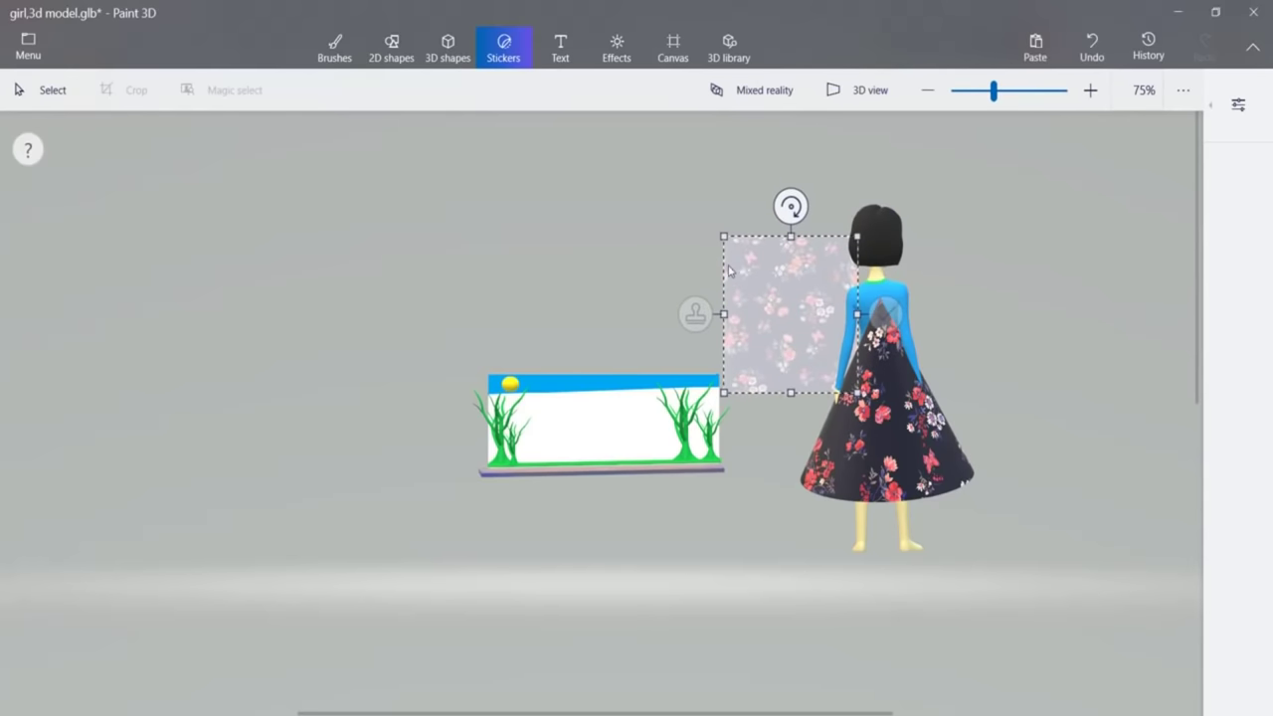
{"action": "left_click_drag", "start_coordinate": [723, 236], "coordinate": [846, 334]}
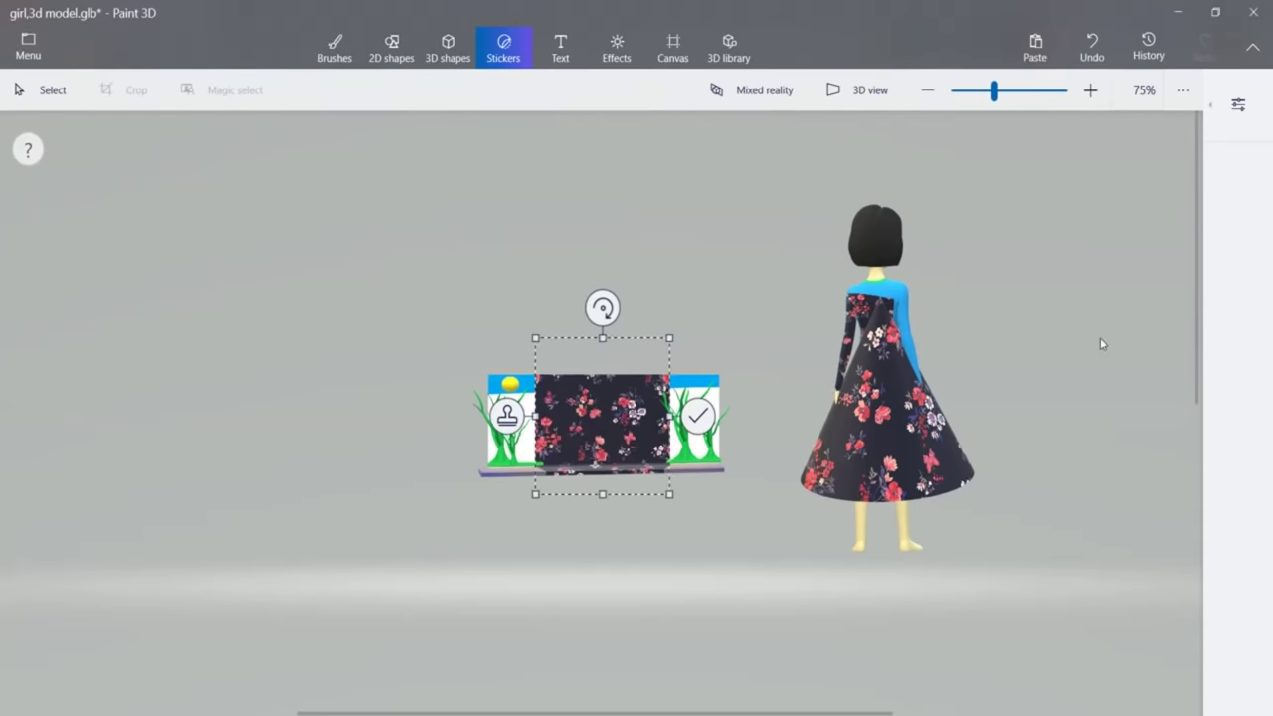
Apply another dark floral sticker over the remaining blue area of the upper back and the girl's right sleeve.
{"action": "left_click_drag", "start_coordinate": [603, 422], "coordinate": [886, 389]}
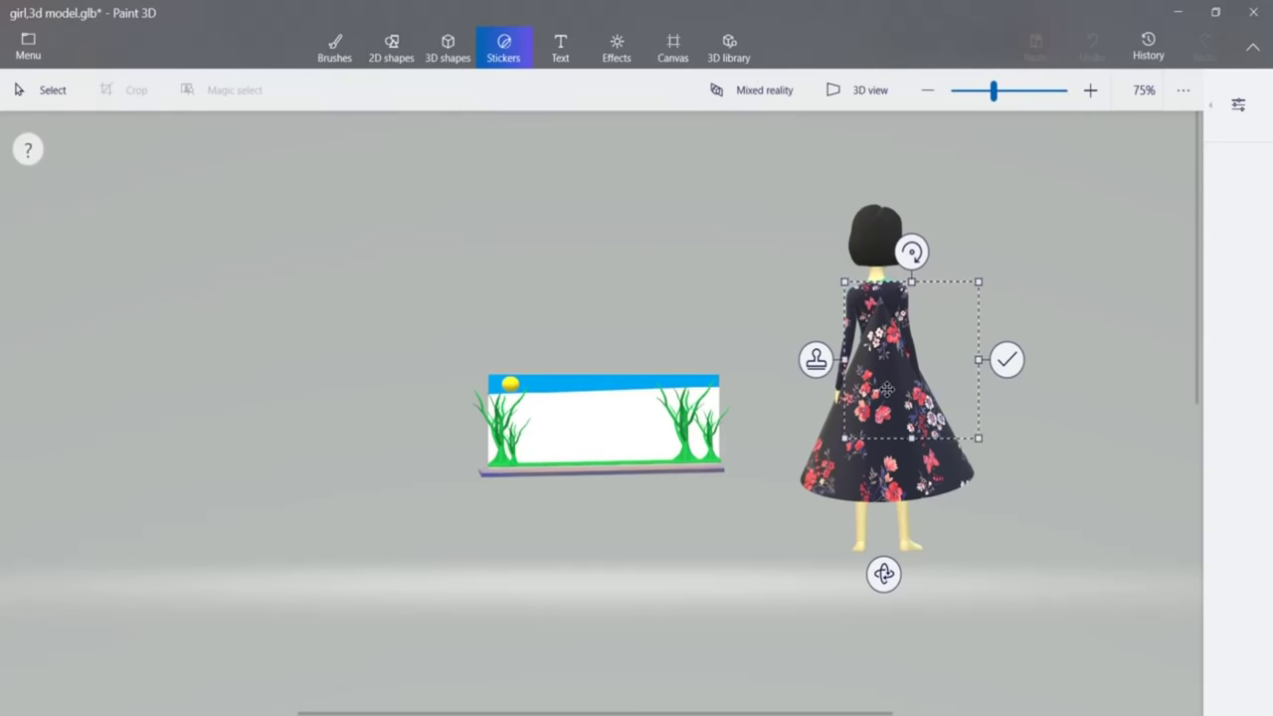
{"action": "left_click_drag", "start_coordinate": [887, 388], "coordinate": [887, 388]}
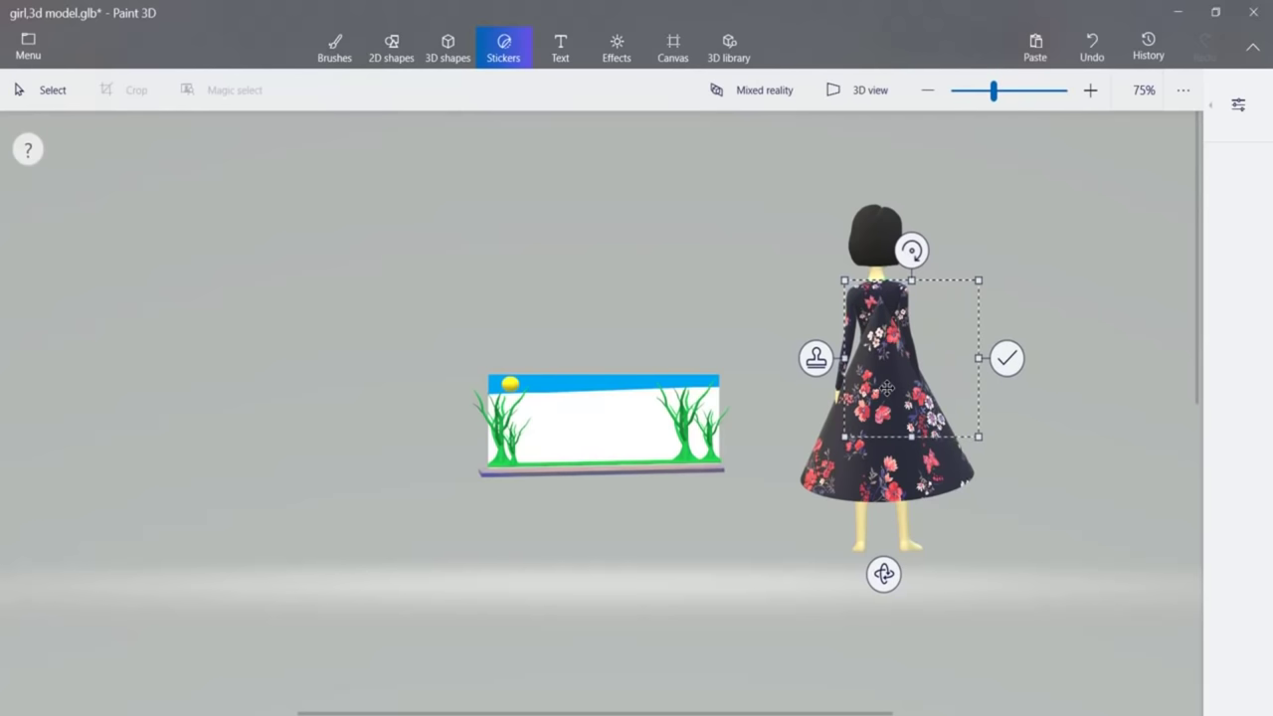
{"action": "left_click", "coordinate": [1007, 359]}
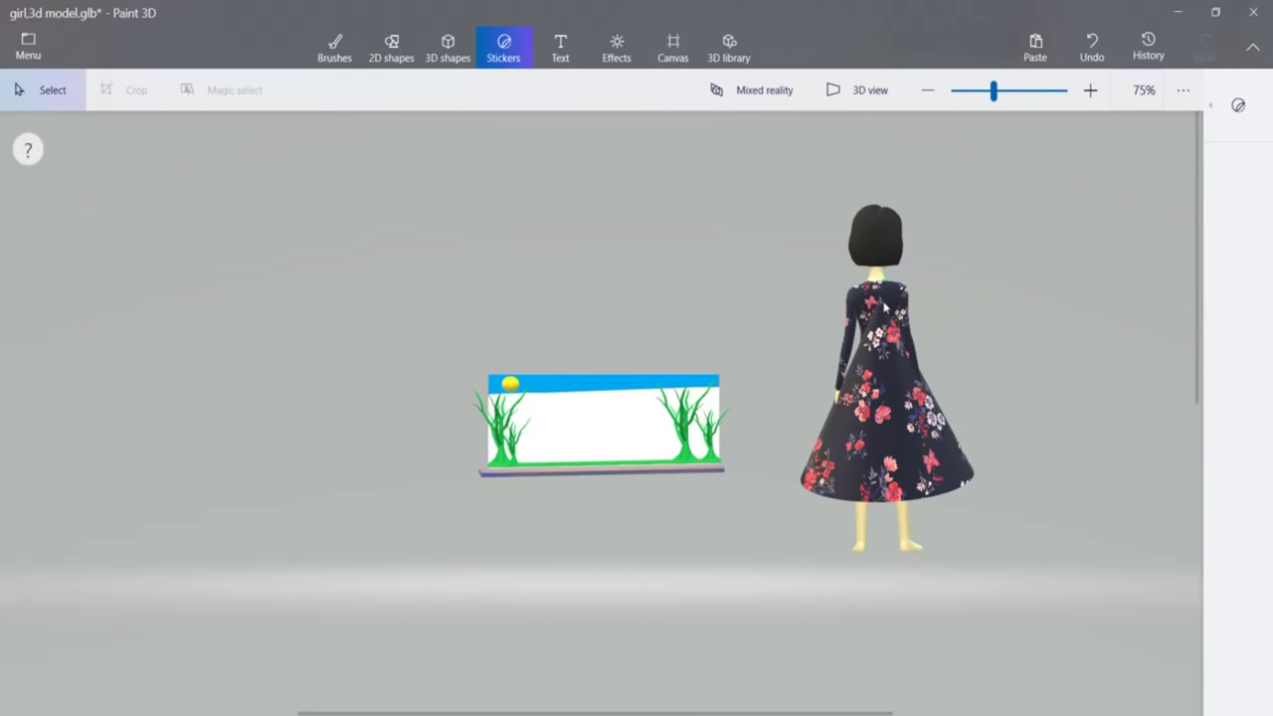
Rotate the grouped girl and skirt so she faces the front again.
{"action": "left_click", "coordinate": [908, 456]}
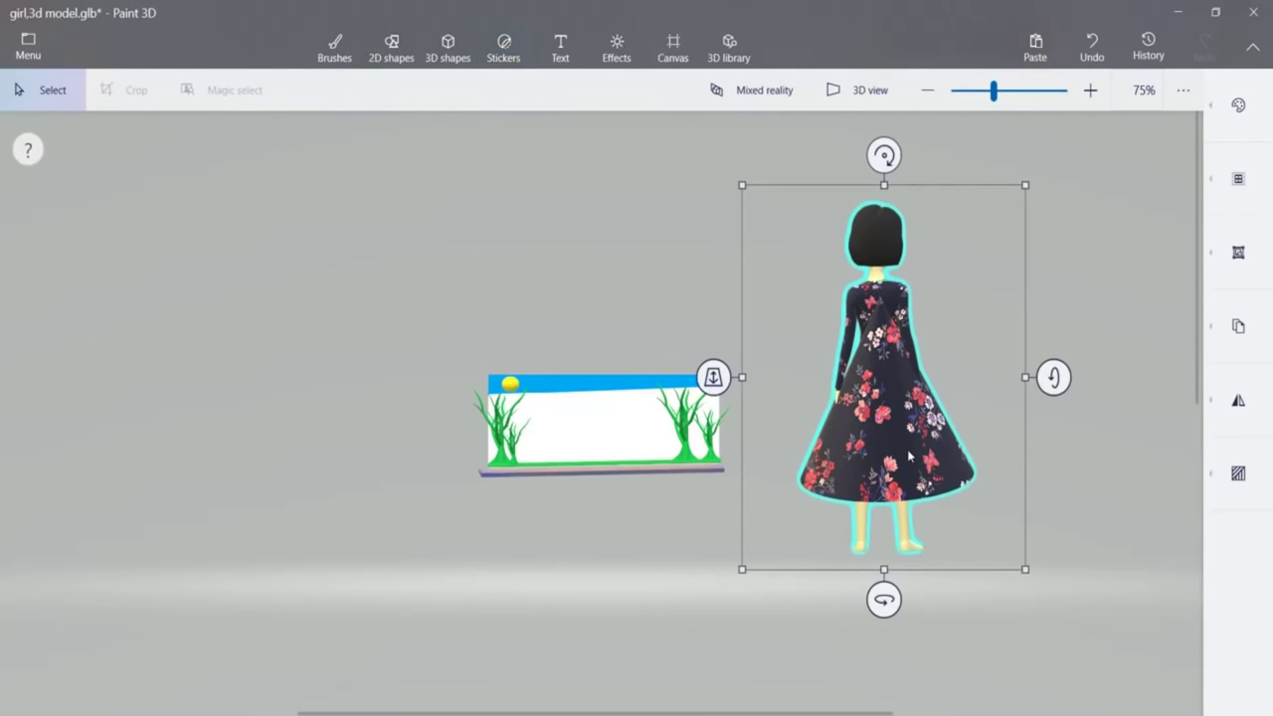
{"action": "left_click_drag", "start_coordinate": [884, 598], "coordinate": [1164, 539]}
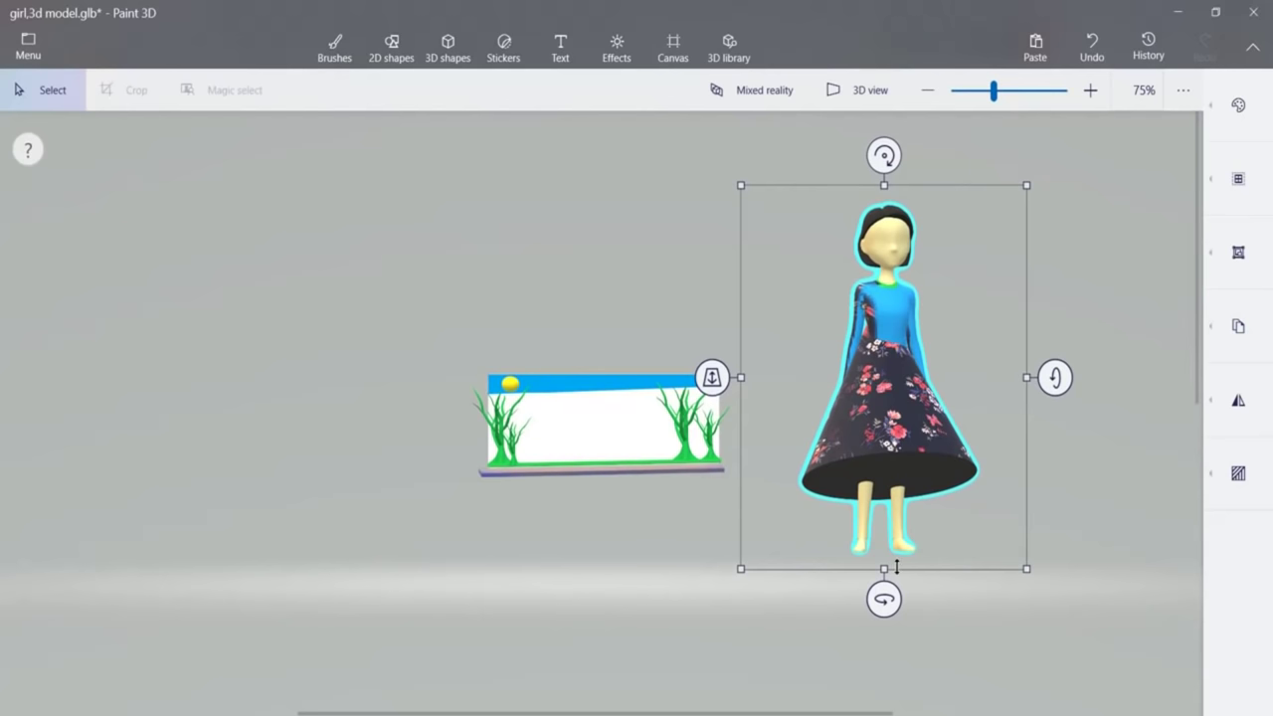
{"action": "left_click_drag", "start_coordinate": [884, 596], "coordinate": [856, 579]}
Tilt the dark floral sticker diagonally over the girl's right sleeve and the right half of her chest, and apply it.
{"action": "left_click", "coordinate": [503, 45]}
{"action": "left_click", "coordinate": [1108, 327]}
{"action": "left_click", "coordinate": [606, 408]}
{"action": "left_click_drag", "start_coordinate": [666, 400], "coordinate": [873, 326]}
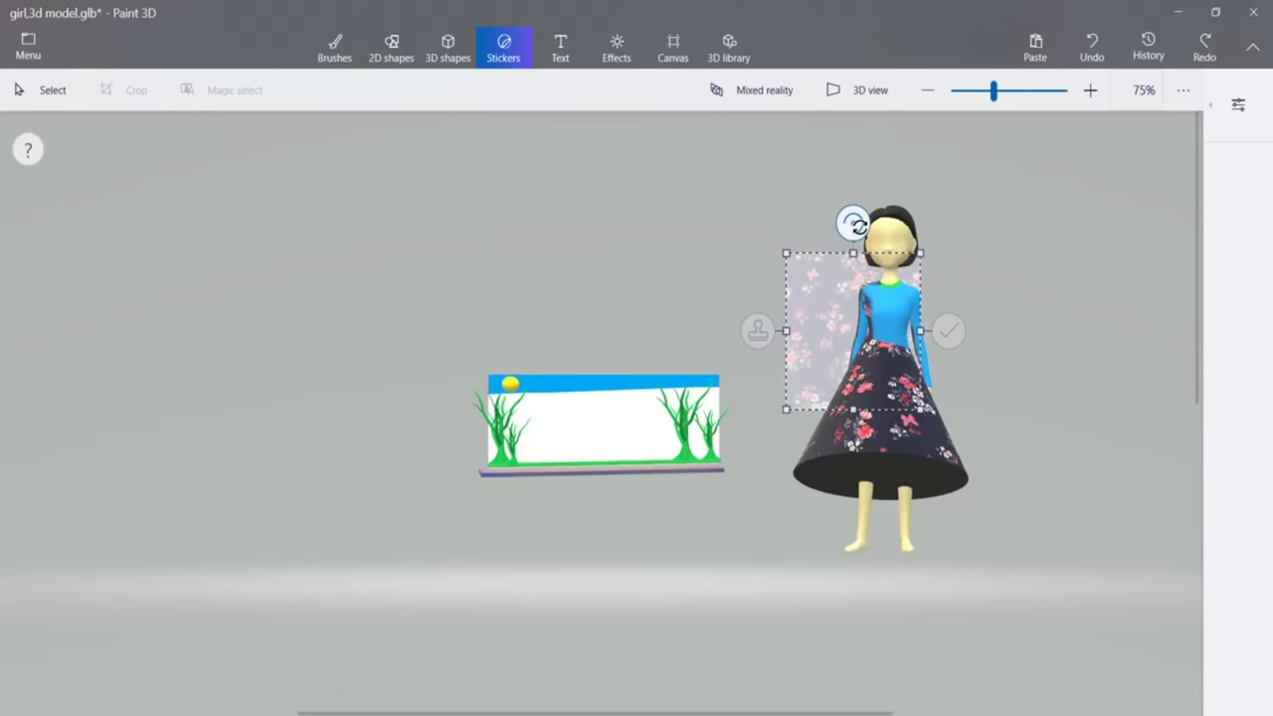
{"action": "left_click_drag", "start_coordinate": [858, 226], "coordinate": [840, 228]}
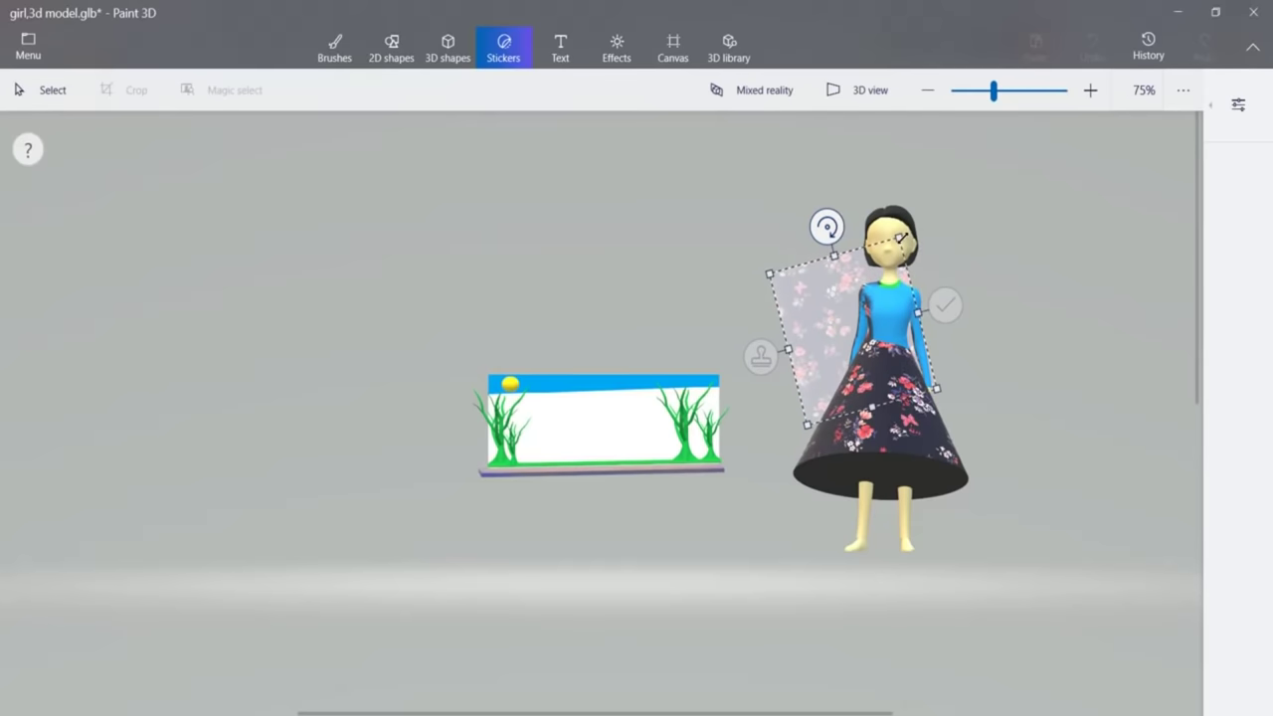
{"action": "left_click_drag", "start_coordinate": [869, 278], "coordinate": [867, 283]}
{"action": "left_click_drag", "start_coordinate": [836, 348], "coordinate": [862, 323]}
{"action": "left_click_drag", "start_coordinate": [847, 260], "coordinate": [818, 276]}
{"action": "left_click_drag", "start_coordinate": [882, 328], "coordinate": [875, 343]}
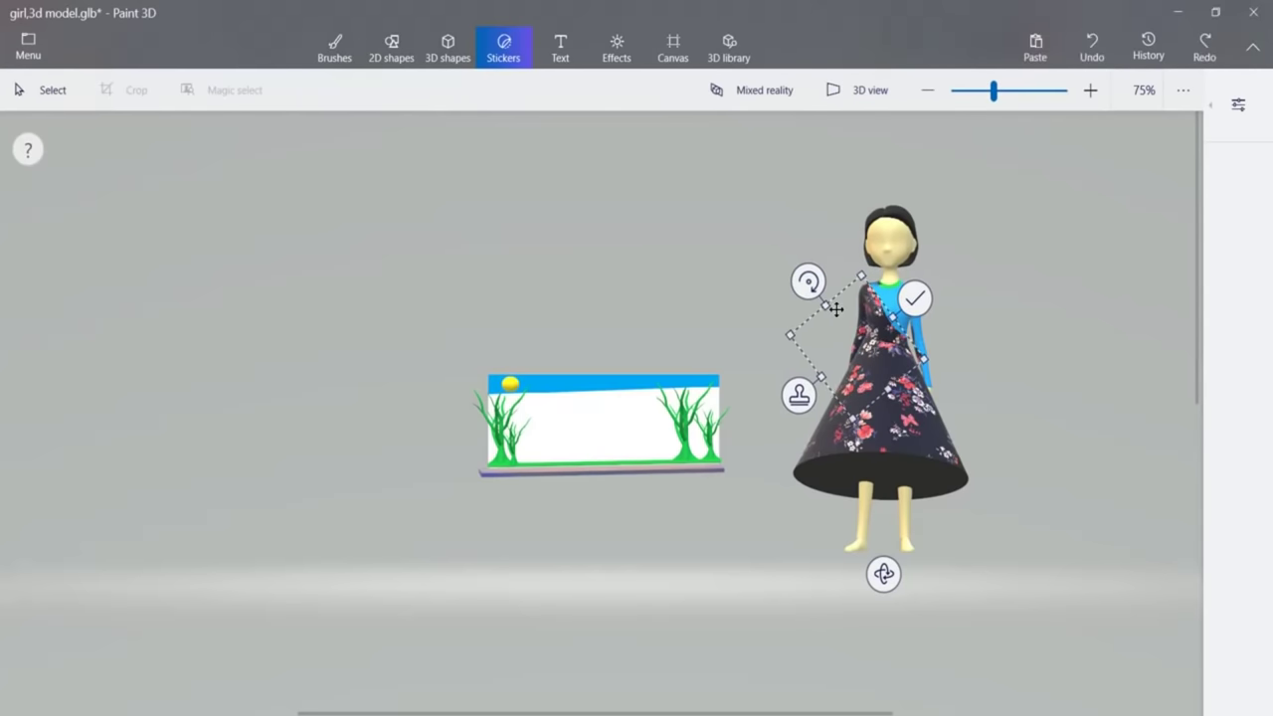
{"action": "left_click_drag", "start_coordinate": [808, 282], "coordinate": [820, 268]}
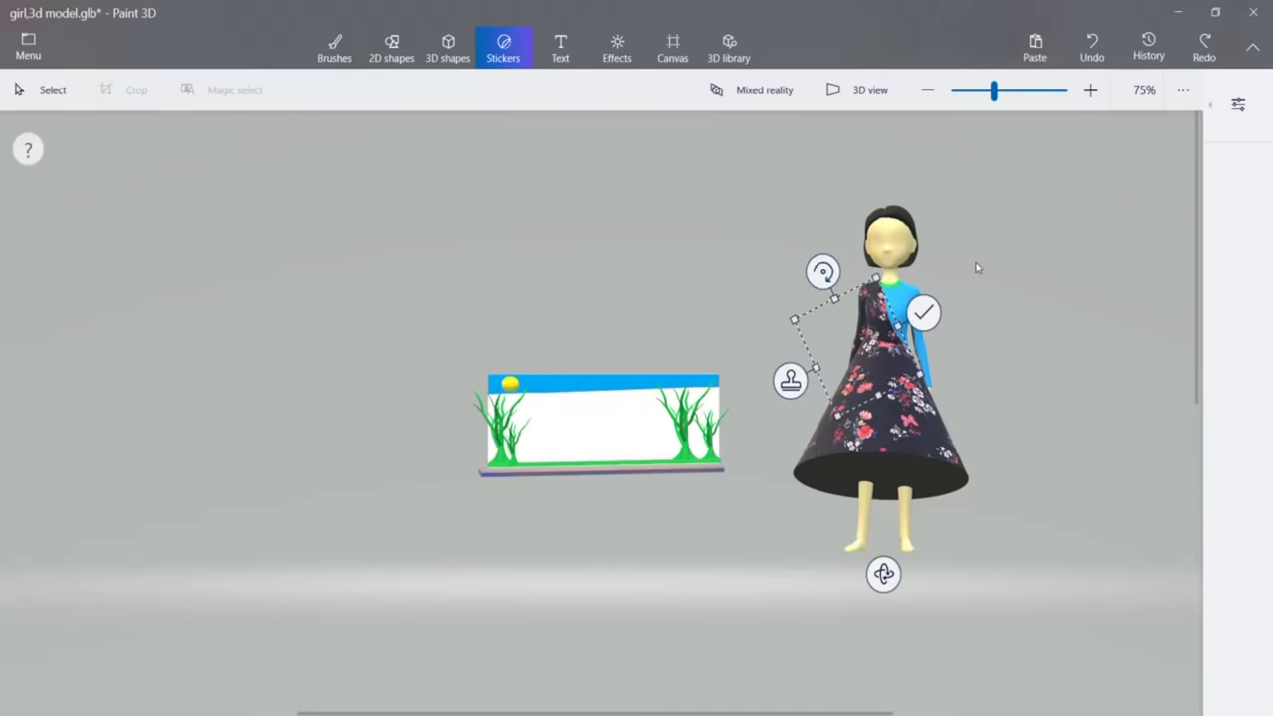
{"action": "left_click", "coordinate": [924, 314]}
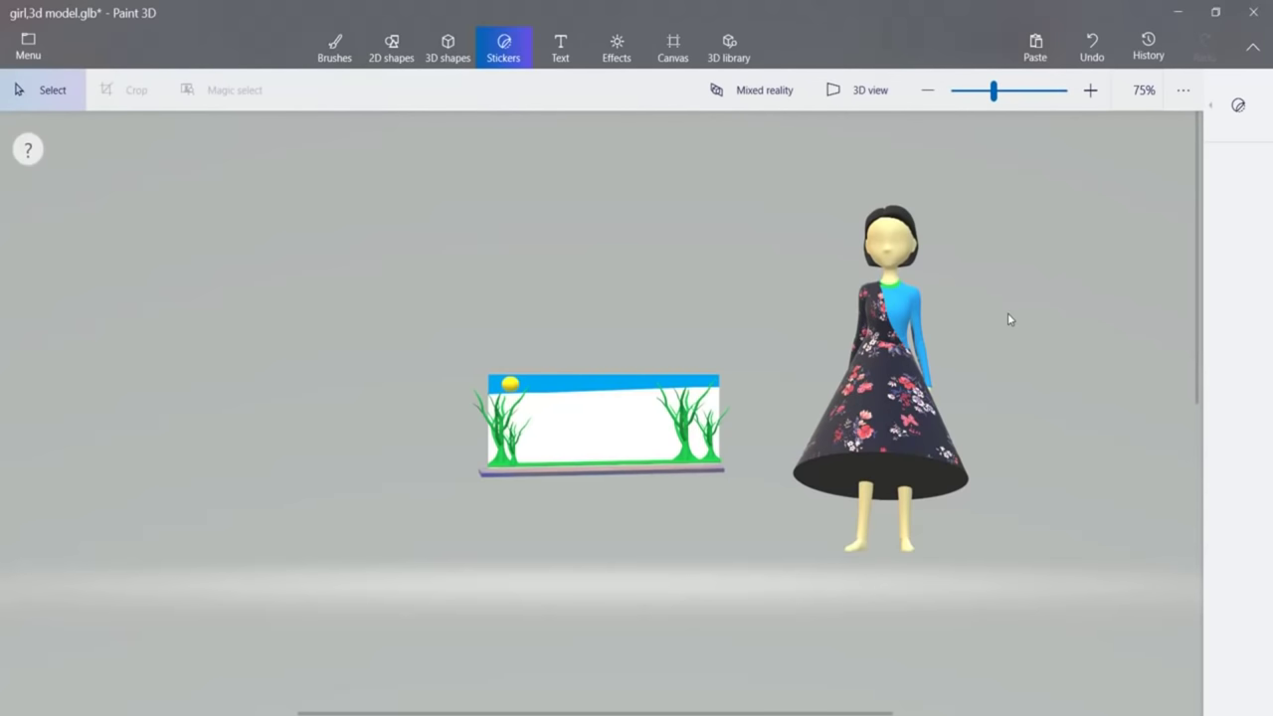
Add the "floral bottom" image from the Planets folder as a custom sticker.
{"action": "left_click", "coordinate": [1237, 107]}
{"action": "left_click", "coordinate": [1149, 208]}
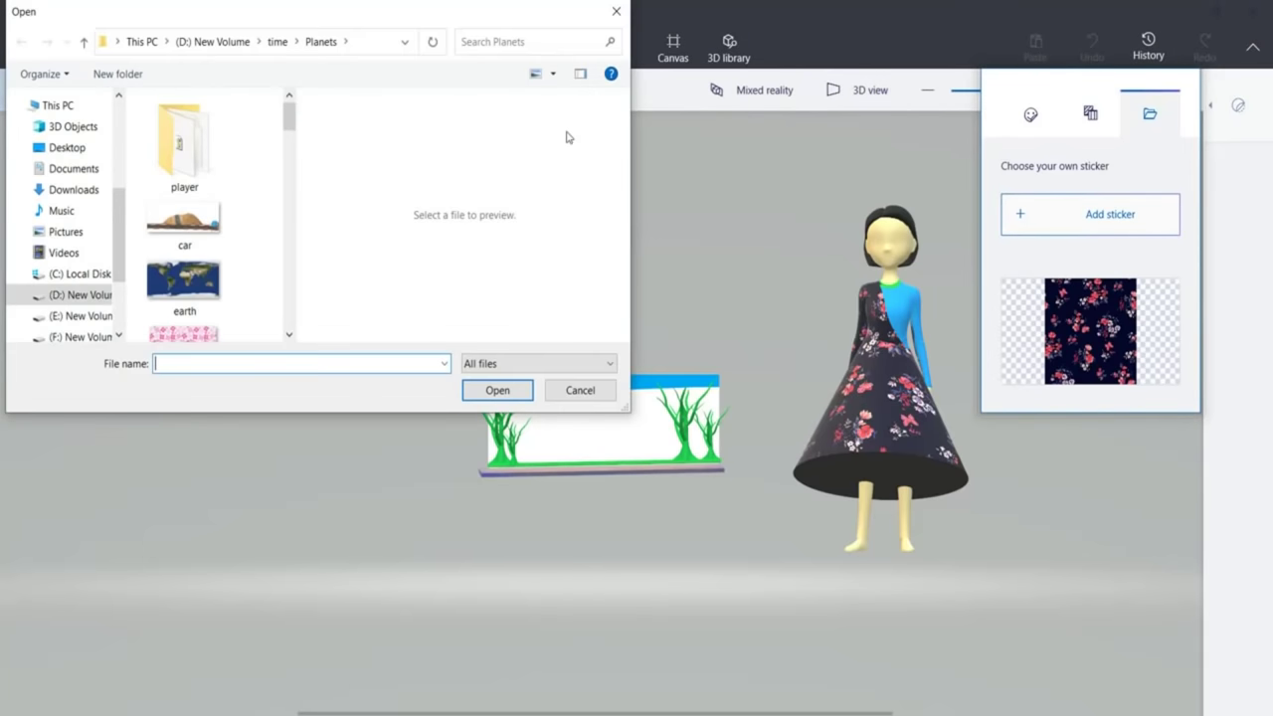
{"action": "left_click_drag", "start_coordinate": [289, 123], "coordinate": [292, 160]}
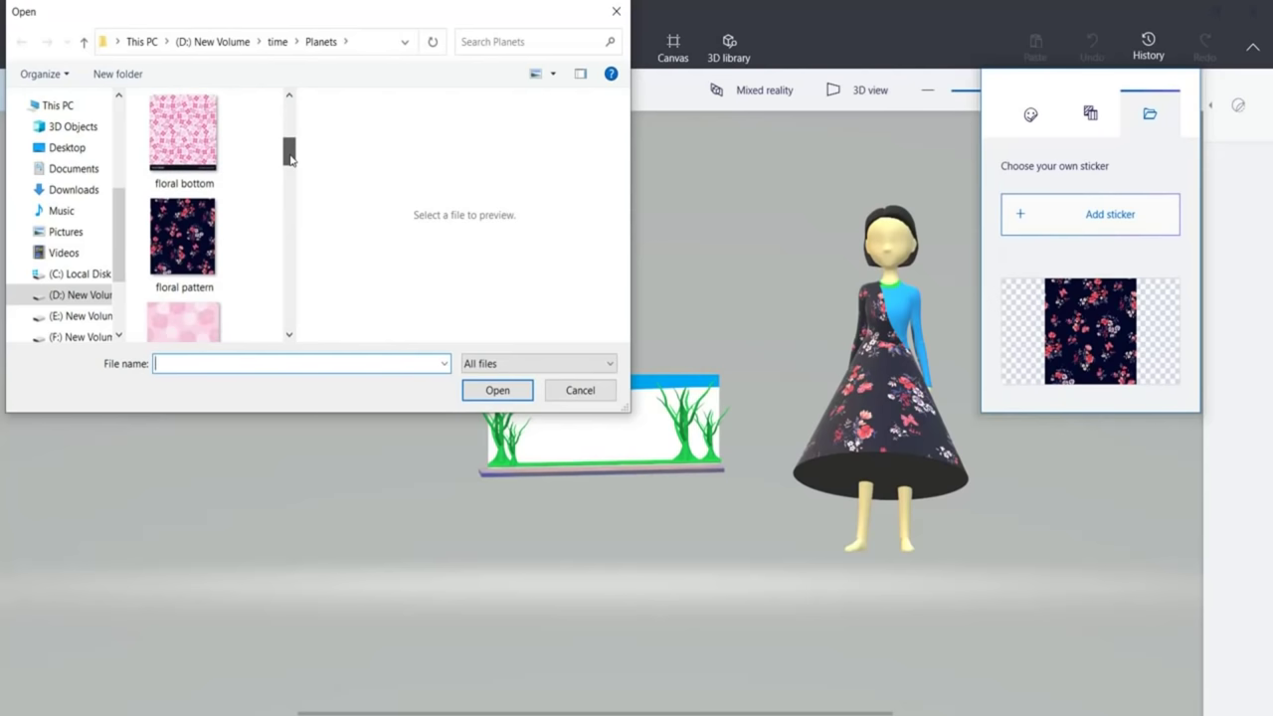
{"action": "left_click", "coordinate": [199, 149]}
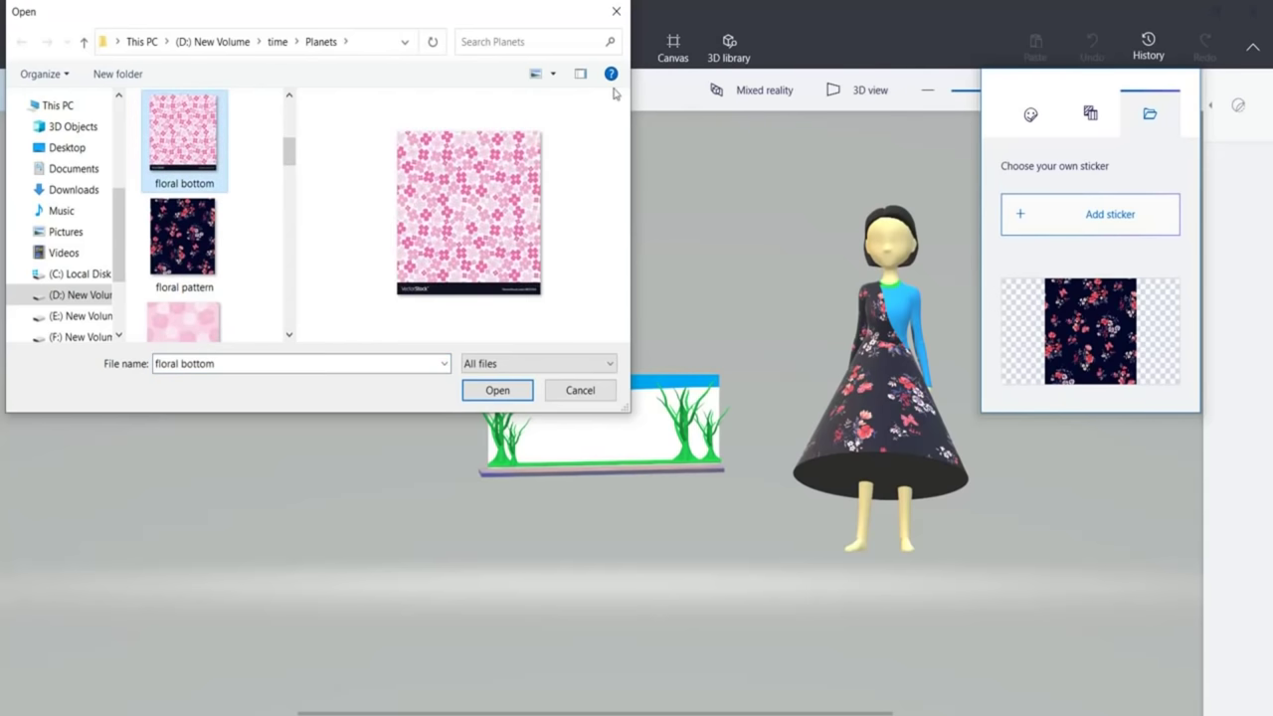
{"action": "left_click", "coordinate": [497, 390]}
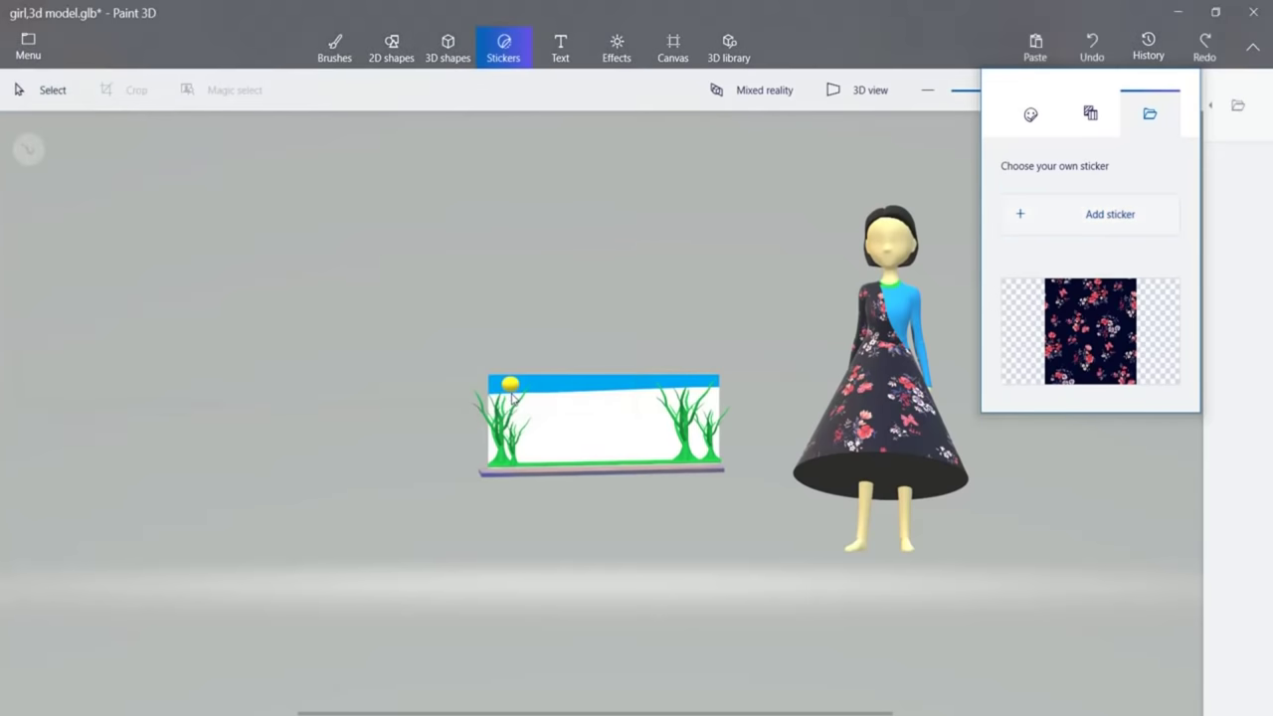
Shrink and tilt the pink floral sticker over the girl's left sleeve and chest, leaving a blue V at the neckline, and apply it.
{"action": "left_click_drag", "start_coordinate": [648, 407], "coordinate": [953, 364]}
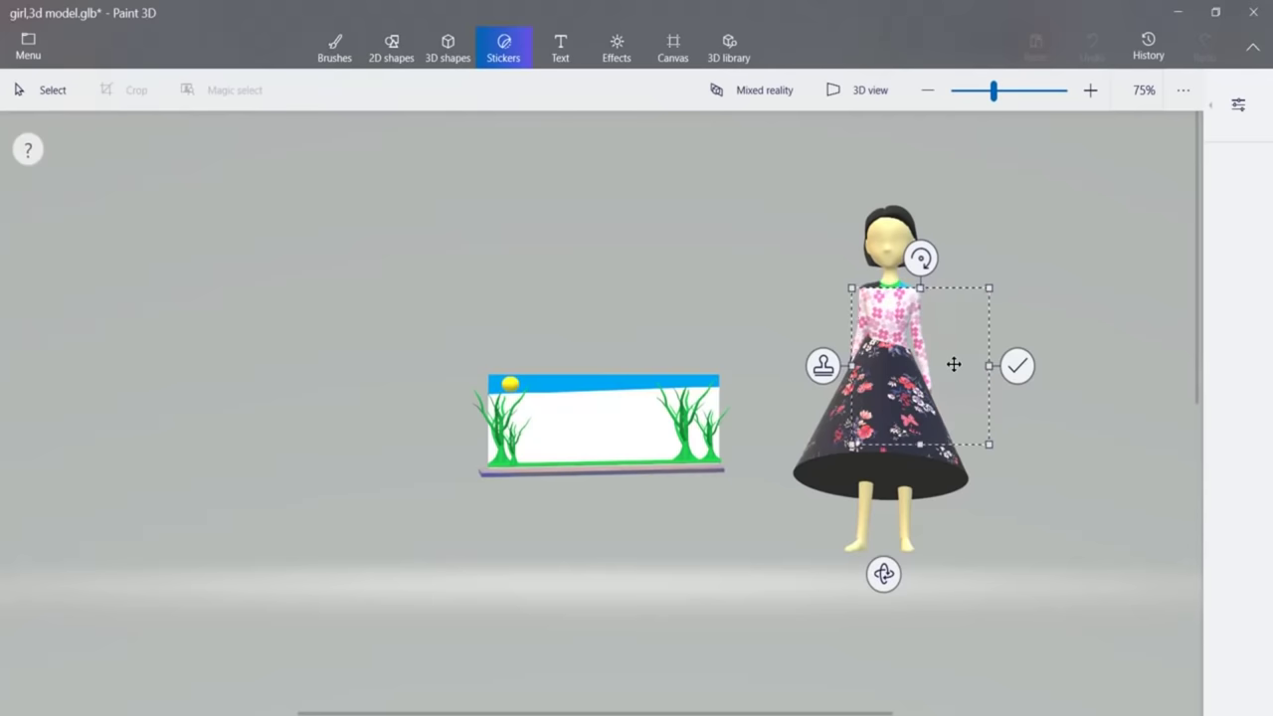
{"action": "left_click_drag", "start_coordinate": [852, 288], "coordinate": [879, 286]}
{"action": "left_click_drag", "start_coordinate": [954, 352], "coordinate": [926, 307]}
{"action": "left_click_drag", "start_coordinate": [906, 254], "coordinate": [956, 270]}
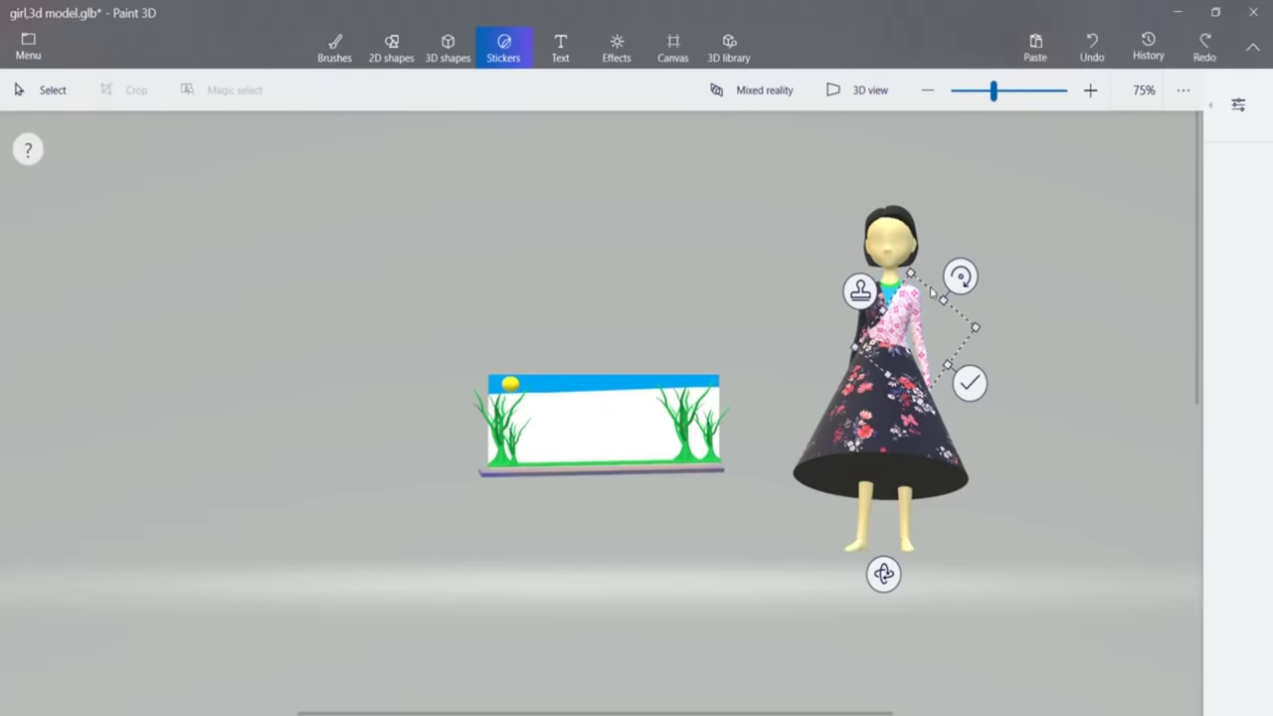
{"action": "left_click_drag", "start_coordinate": [959, 276], "coordinate": [955, 272]}
{"action": "left_click_drag", "start_coordinate": [906, 309], "coordinate": [906, 306]}
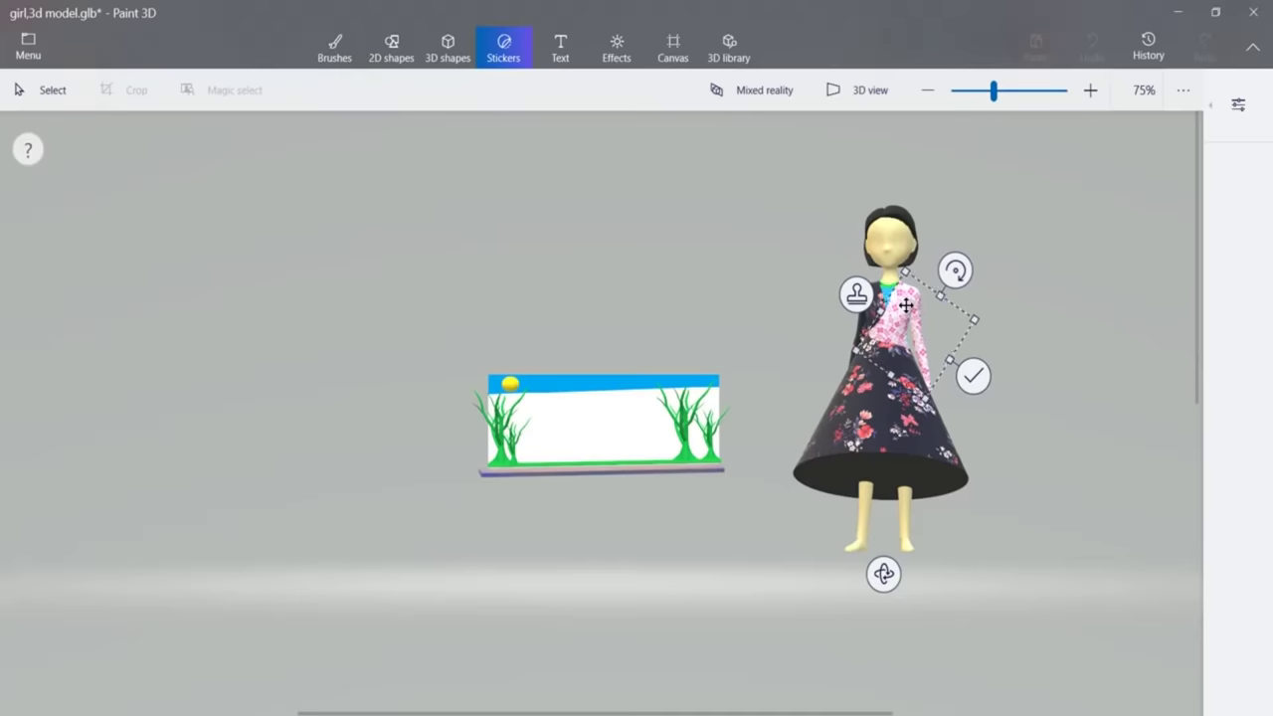
{"action": "left_click", "coordinate": [968, 377]}
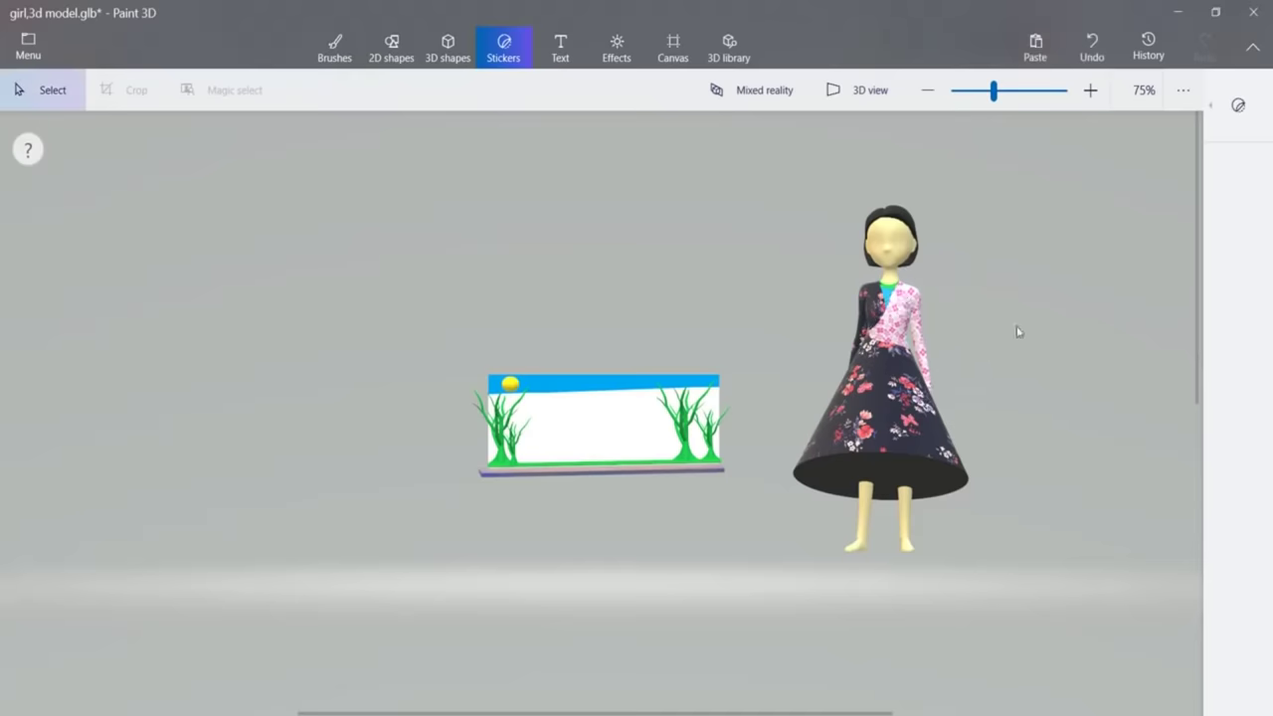
Dab white marker paint onto the blue V at the girl's neckline.
{"action": "left_click", "coordinate": [1011, 92]}
{"action": "left_click_drag", "start_coordinate": [810, 710], "coordinate": [1171, 709]}
{"action": "left_click_drag", "start_coordinate": [1200, 464], "coordinate": [1199, 405]}
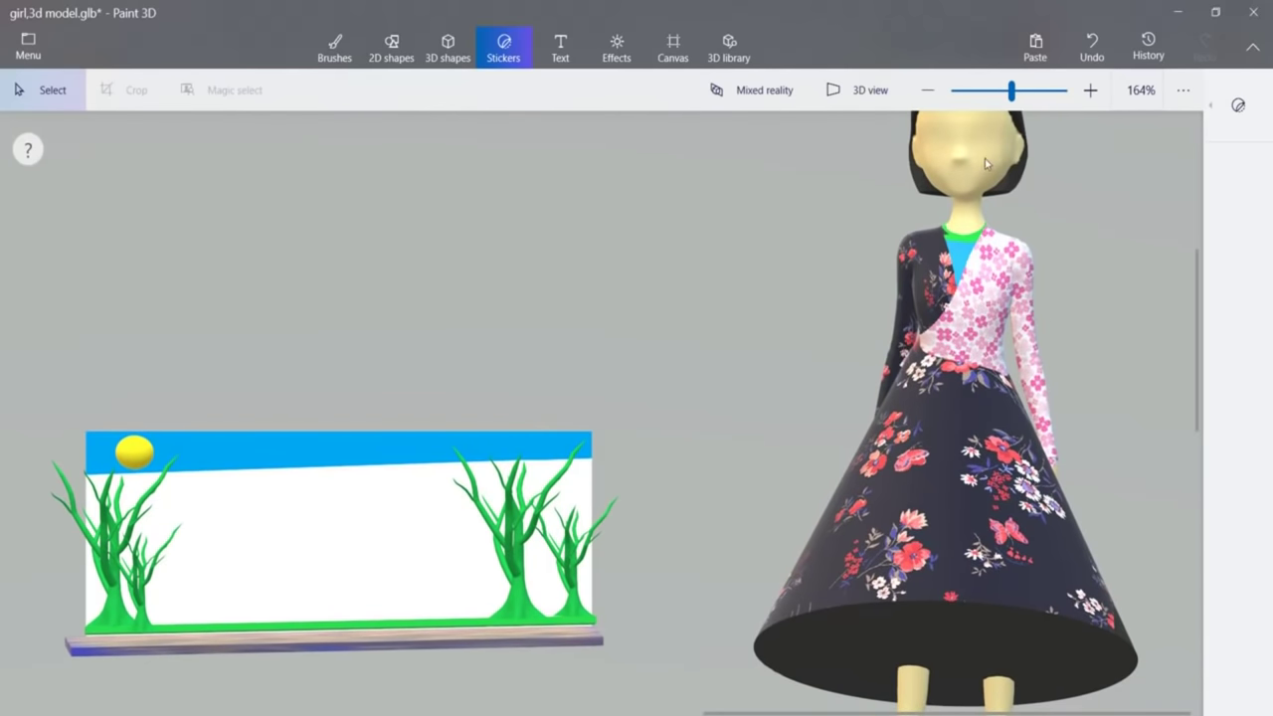
{"action": "left_click", "coordinate": [1197, 108]}
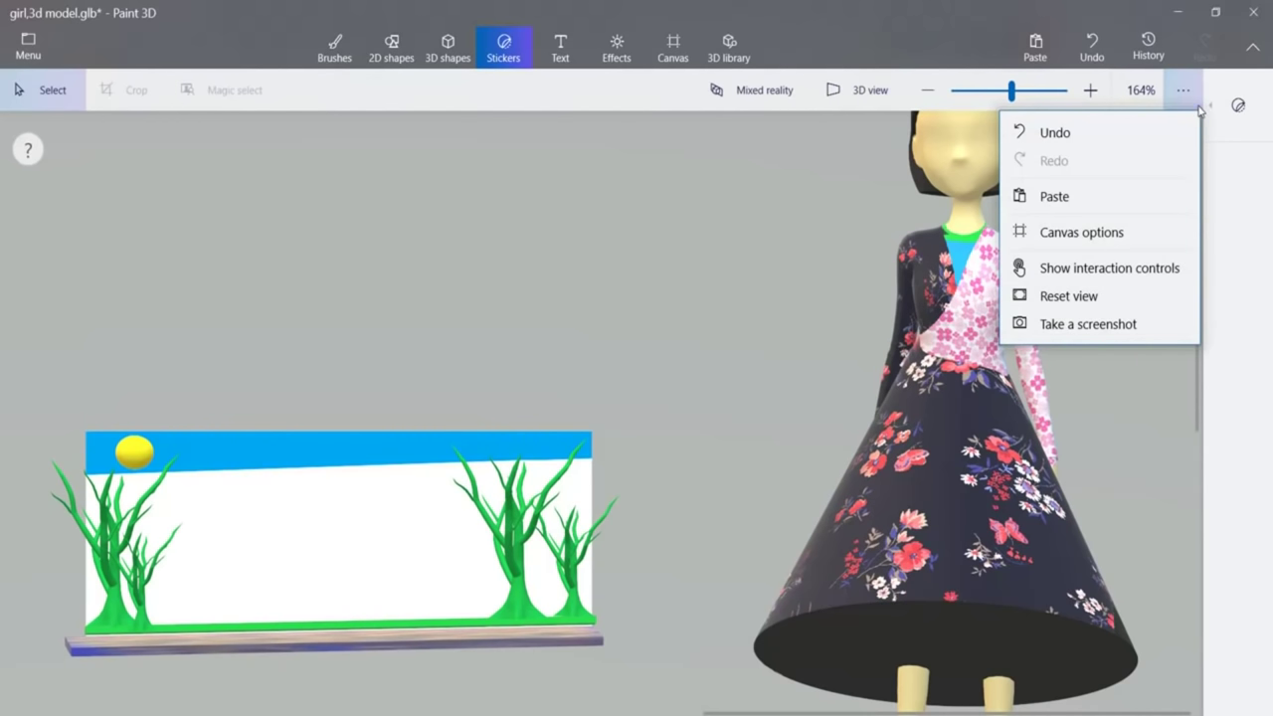
{"action": "left_click", "coordinate": [334, 48]}
{"action": "left_click", "coordinate": [1238, 254]}
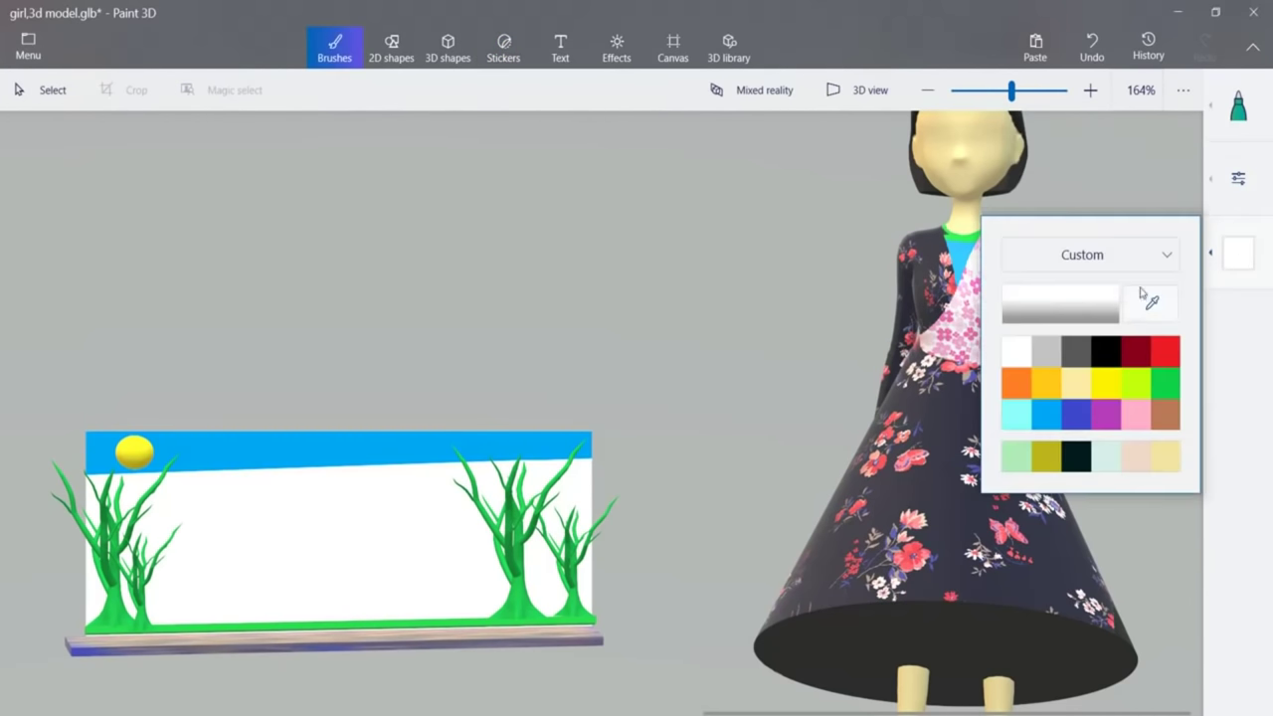
{"action": "left_click", "coordinate": [1101, 296]}
{"action": "left_click", "coordinate": [616, 553]}
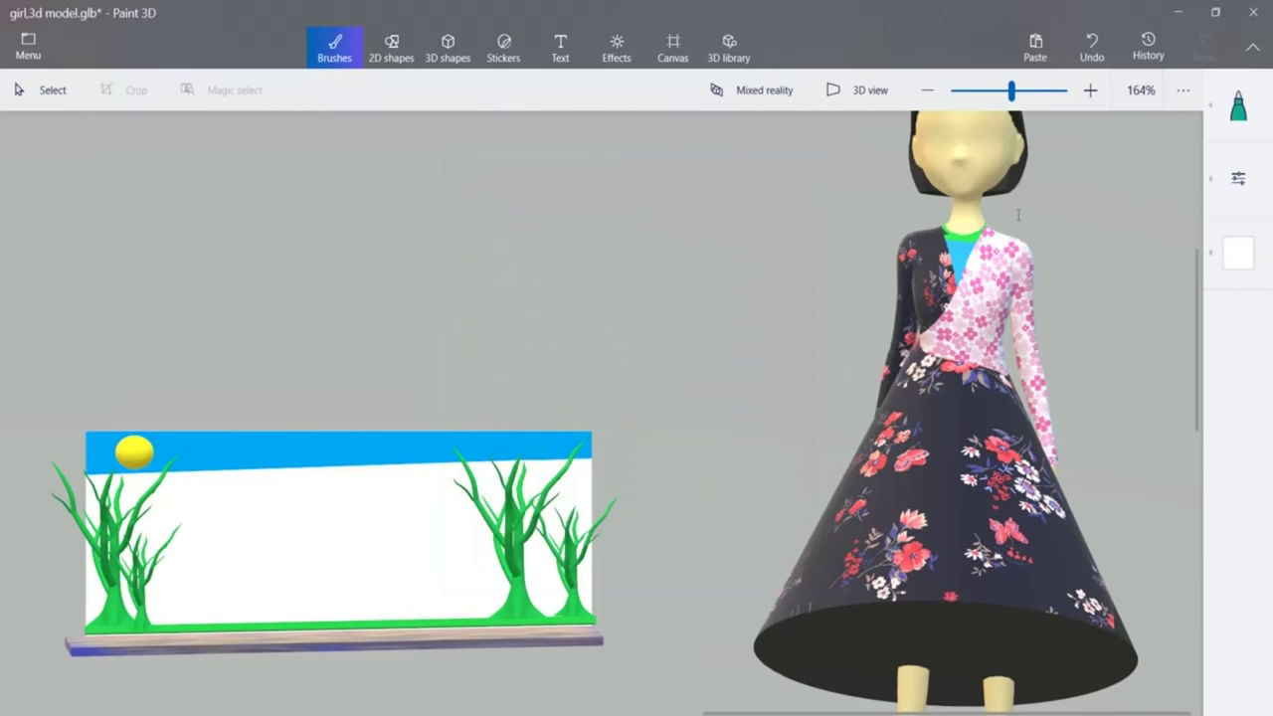
{"action": "left_click", "coordinate": [957, 245]}
Set the marker thickness to 3 px and paint the rest of the blue and green neckline area white.
{"action": "left_click", "coordinate": [1238, 178]}
{"action": "left_click", "coordinate": [1007, 202]}
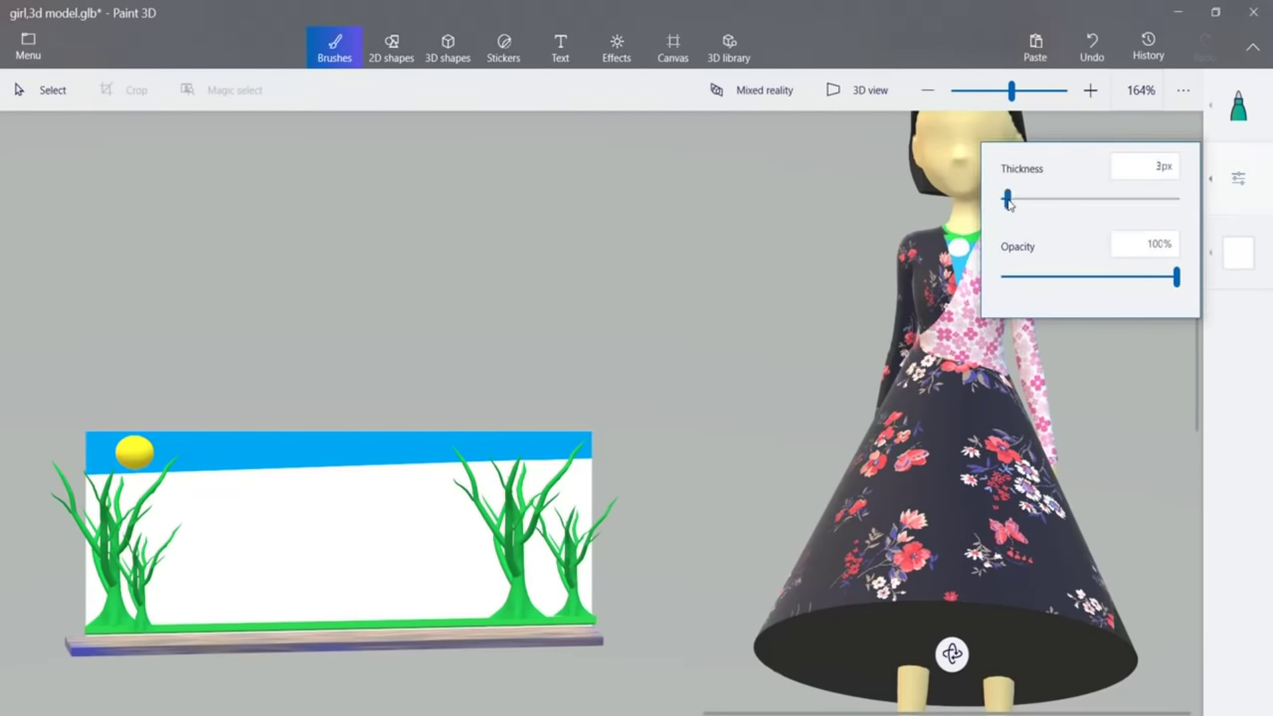
{"action": "left_click", "coordinate": [960, 241]}
{"action": "left_click_drag", "start_coordinate": [957, 249], "coordinate": [958, 264]}
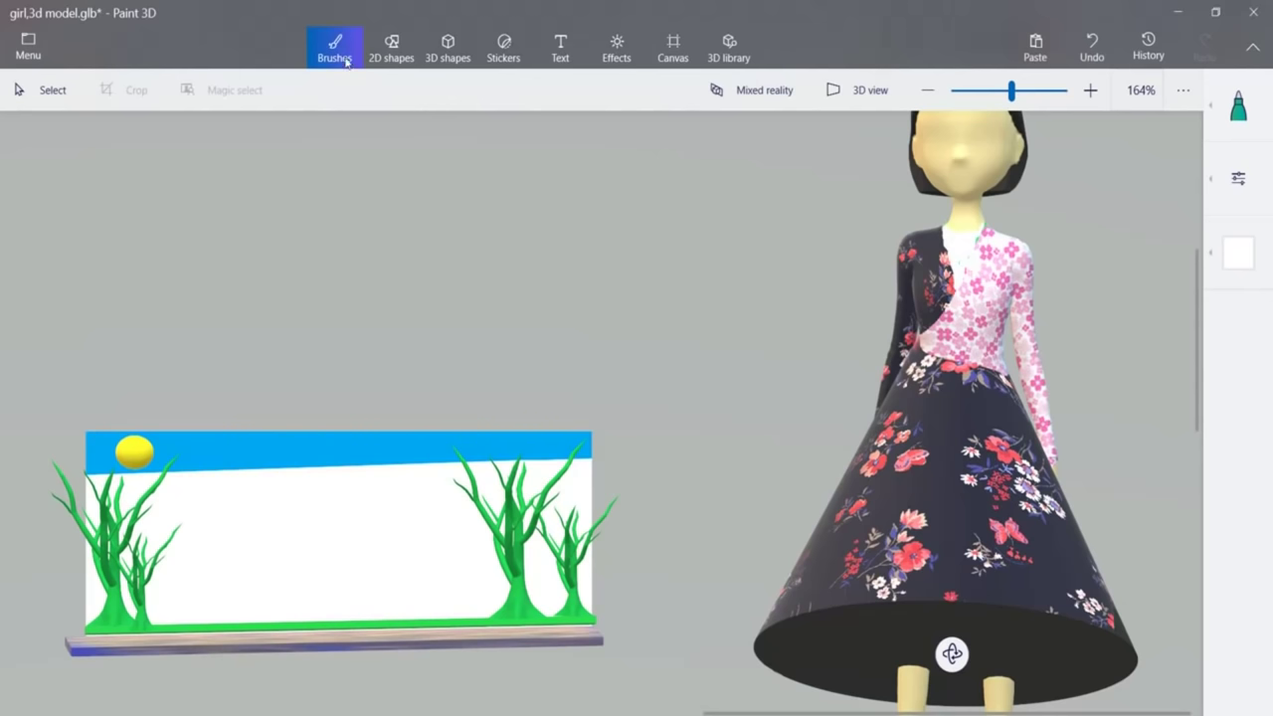
Draw a short straight black line along the dark floral edge of the neckline and apply it.
{"action": "left_click", "coordinate": [402, 57]}
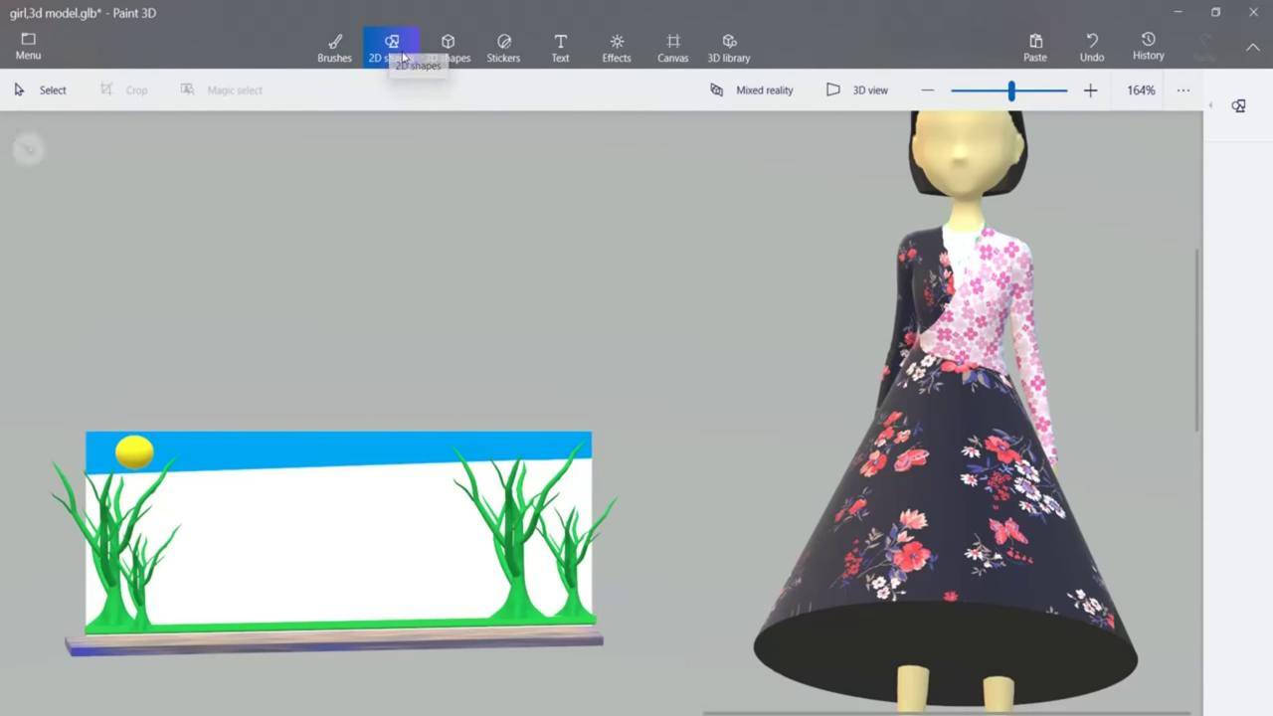
{"action": "left_click", "coordinate": [1210, 107]}
{"action": "left_click", "coordinate": [1018, 118]}
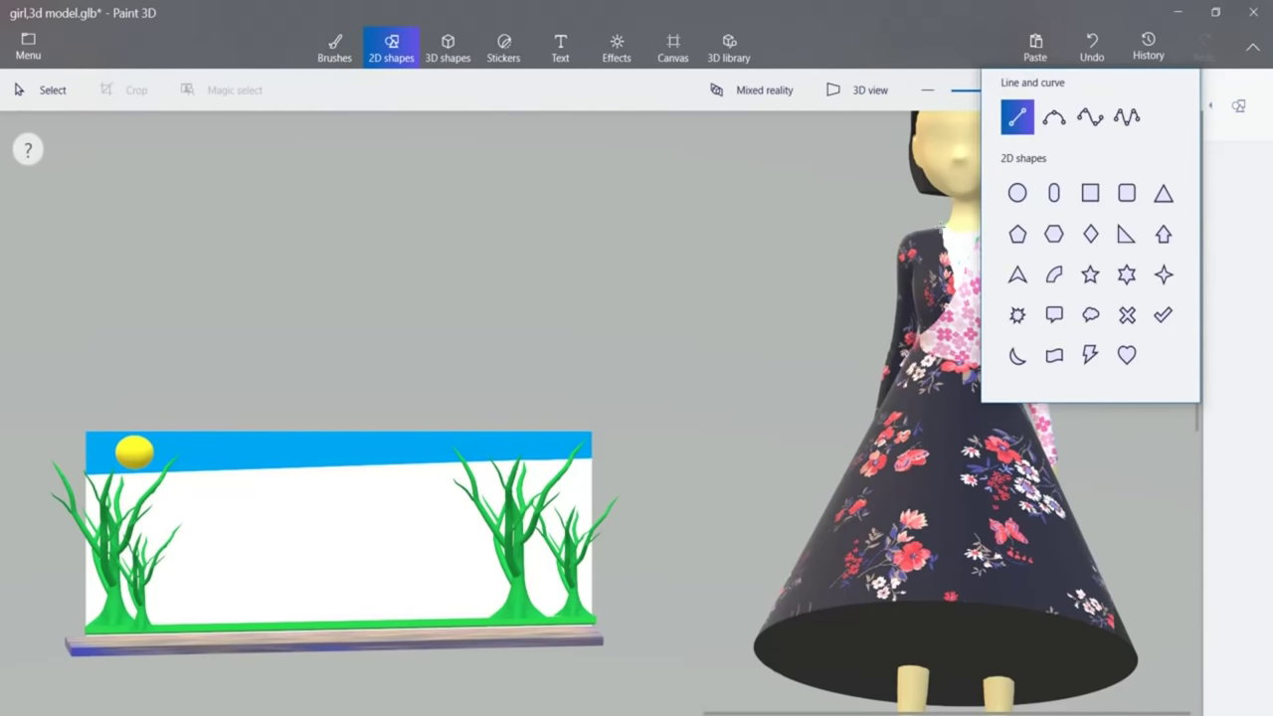
{"action": "left_click_drag", "start_coordinate": [948, 249], "coordinate": [1042, 386]}
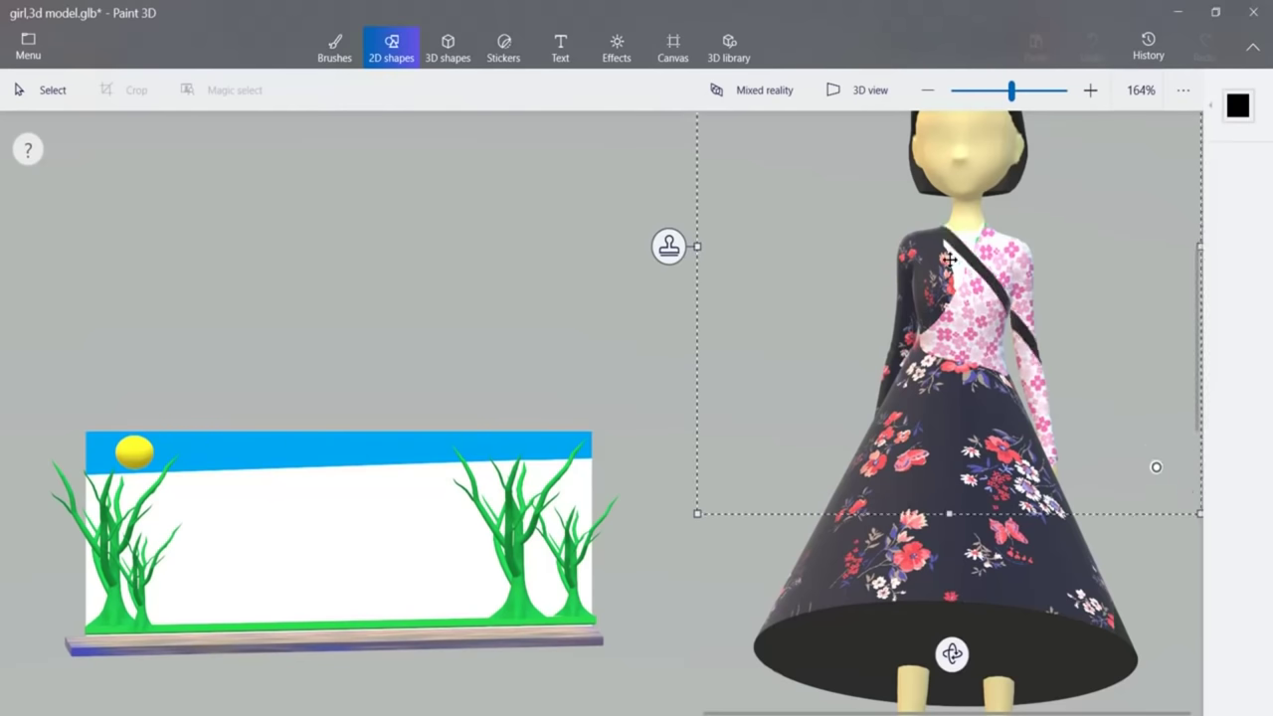
{"action": "left_click_drag", "start_coordinate": [948, 250], "coordinate": [946, 246]}
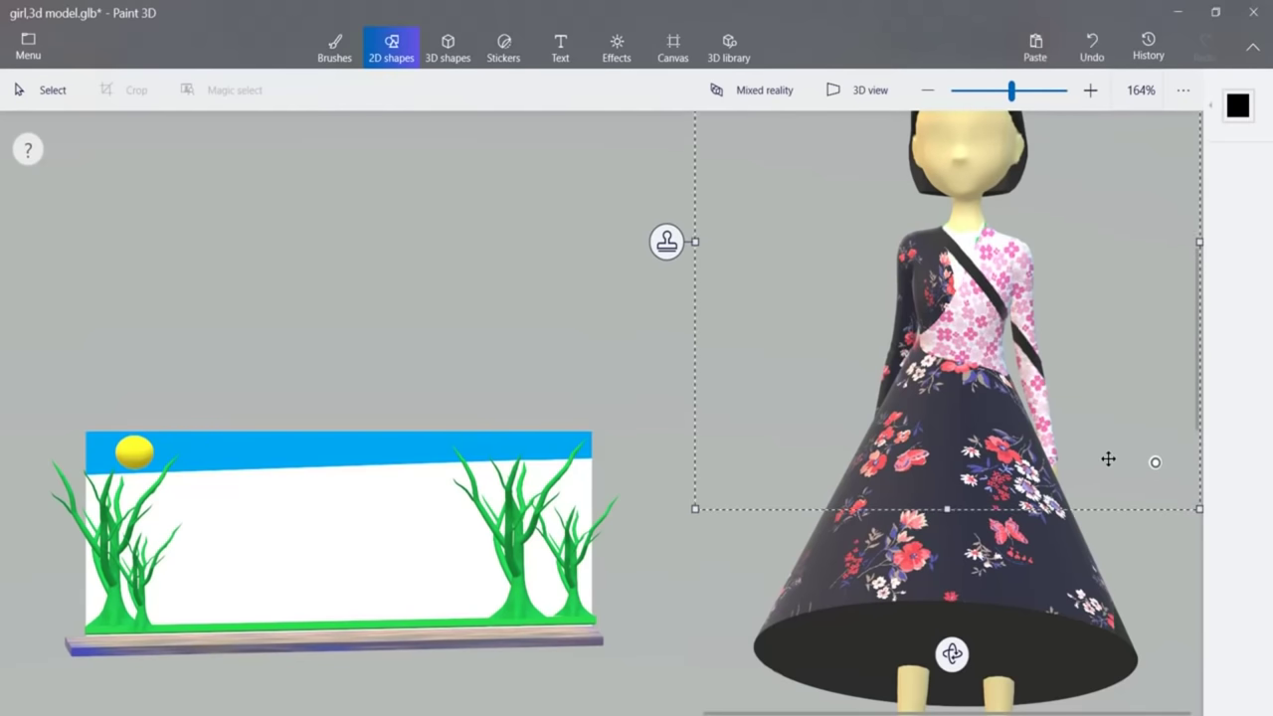
{"action": "left_click_drag", "start_coordinate": [694, 509], "coordinate": [794, 459]}
{"action": "left_click_drag", "start_coordinate": [1075, 365], "coordinate": [850, 513]}
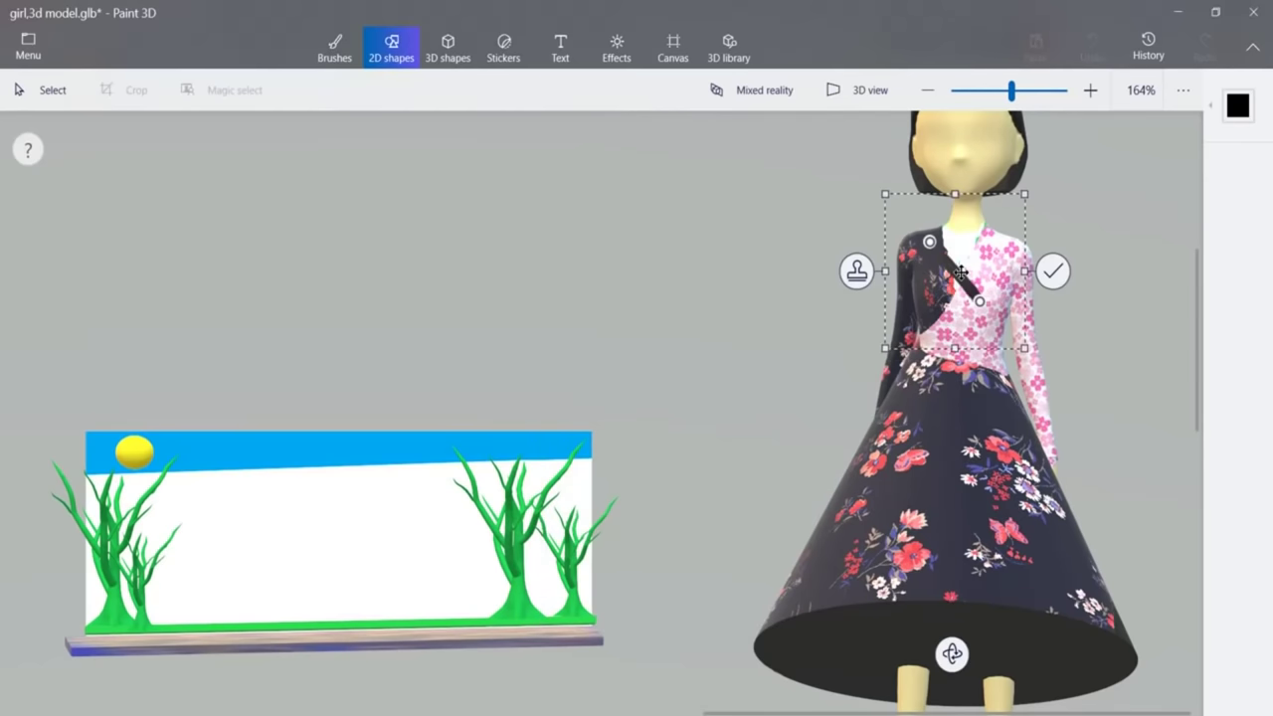
{"action": "left_click_drag", "start_coordinate": [980, 283], "coordinate": [957, 295]}
{"action": "left_click_drag", "start_coordinate": [952, 258], "coordinate": [949, 246]}
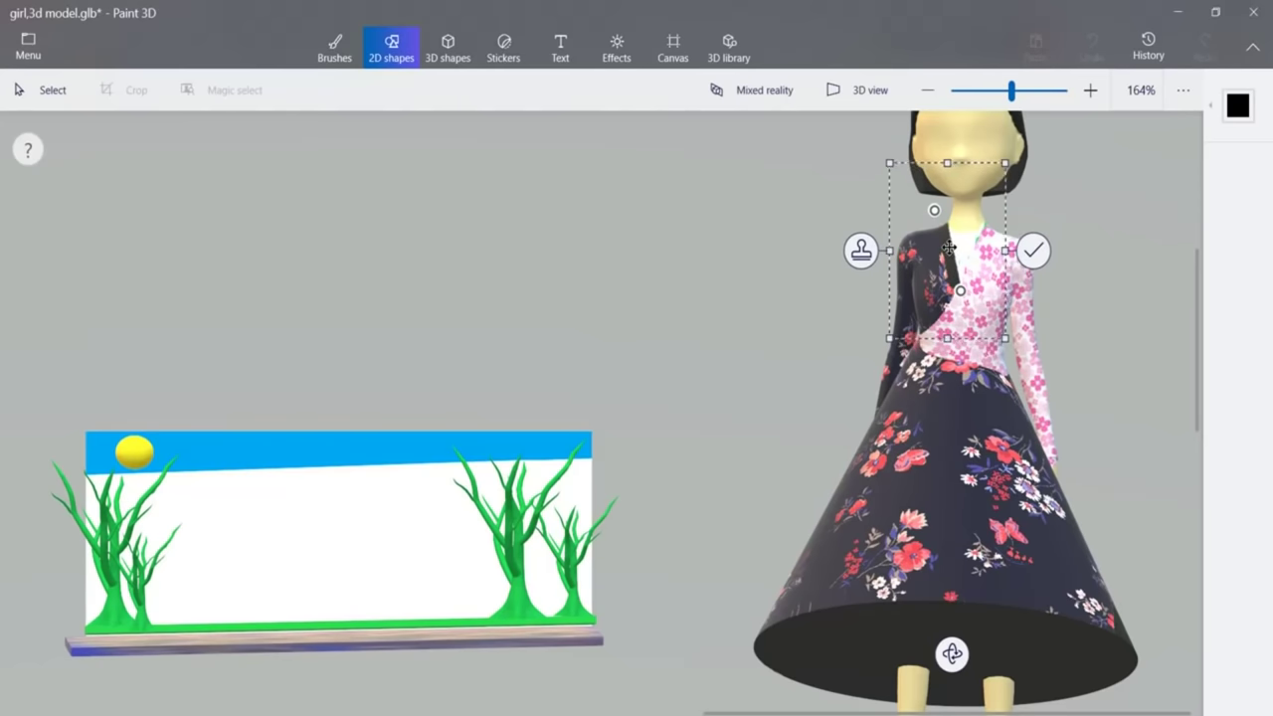
{"action": "left_click", "coordinate": [1033, 249]}
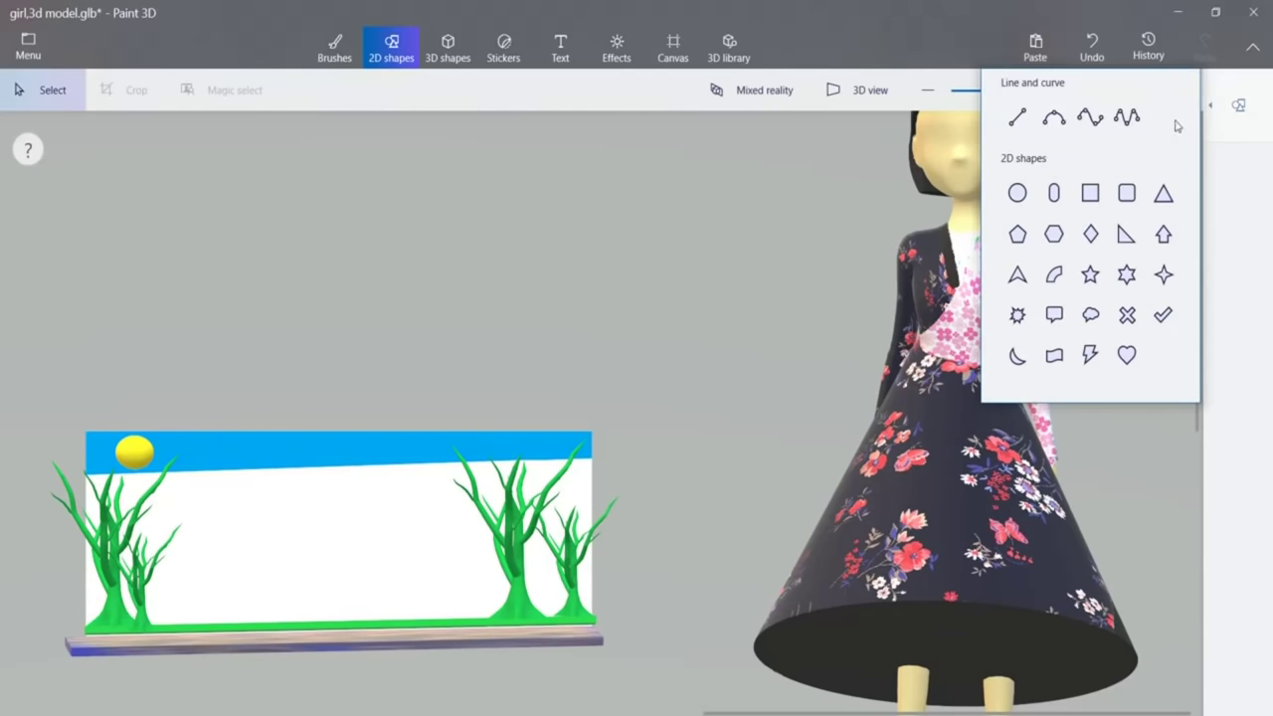
Draw a second straight line diagonally along the pink floral edge of the neckline, crossing the first to form a V.
{"action": "left_click", "coordinate": [1016, 116]}
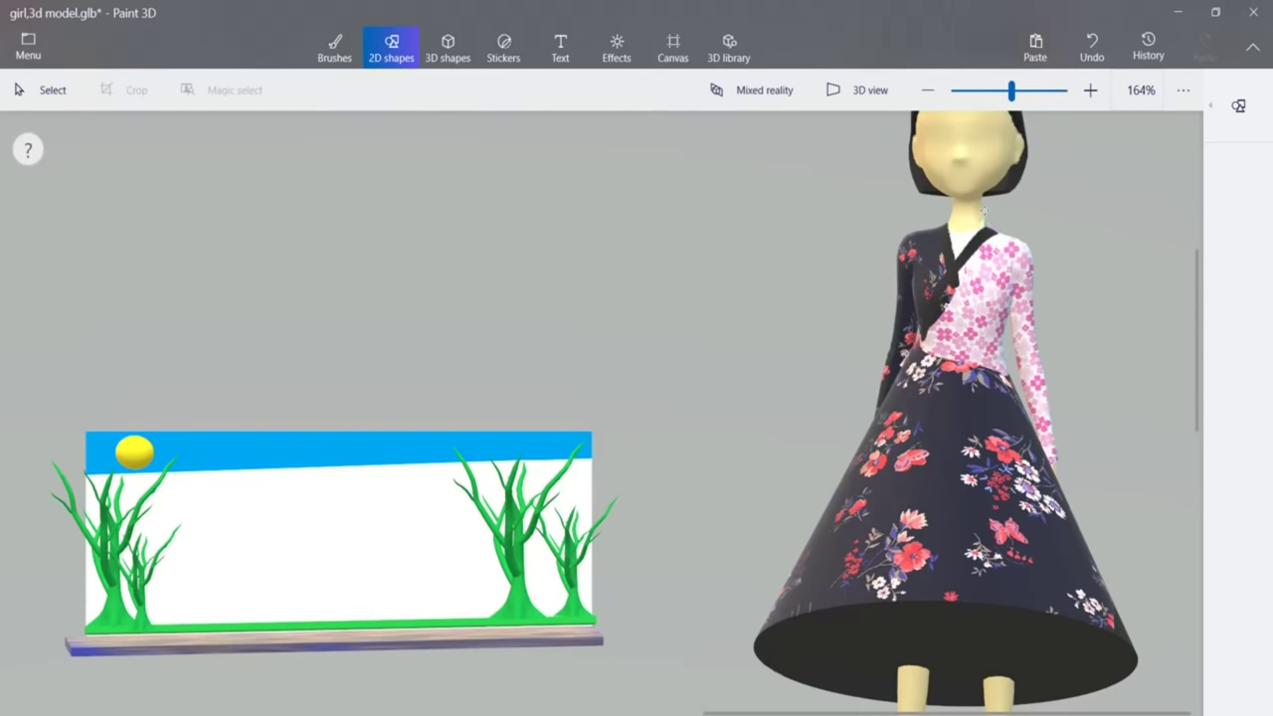
{"action": "mouse_move", "coordinate": [982, 207]}
{"action": "left_mouse_down"}
{"action": "mouse_move", "coordinate": [920, 331]}
{"action": "mouse_move", "coordinate": [944, 301]}
{"action": "mouse_move", "coordinate": [908, 341]}
{"action": "left_mouse_up"}
{"action": "left_click_drag", "start_coordinate": [989, 210], "coordinate": [991, 204]}
{"action": "left_click_drag", "start_coordinate": [951, 271], "coordinate": [956, 274]}
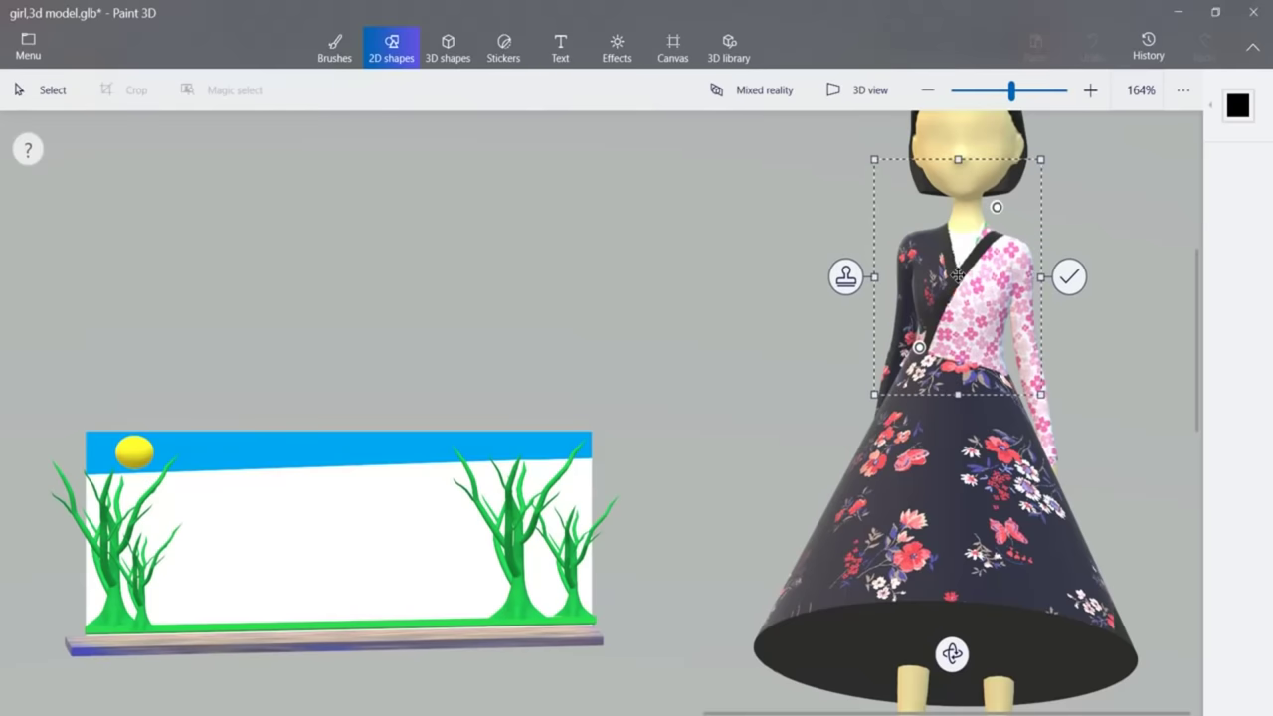
{"action": "left_click_drag", "start_coordinate": [914, 341], "coordinate": [931, 317]}
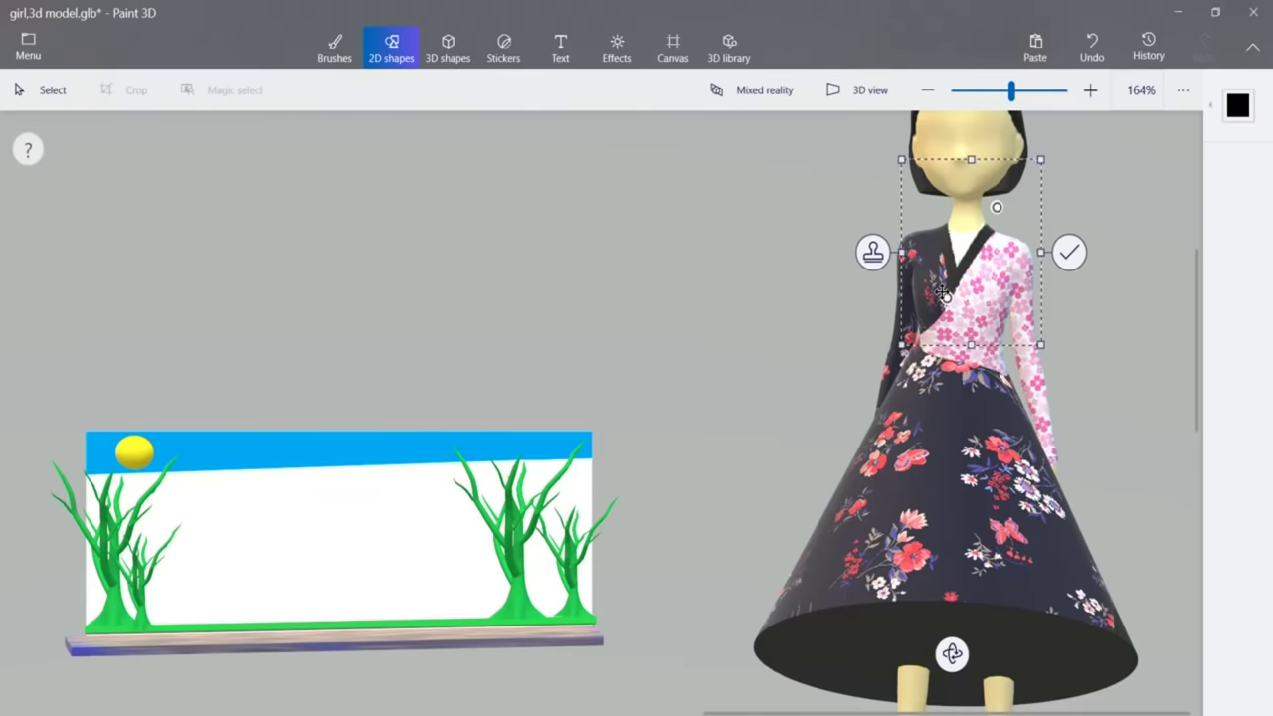
Recolour the line on the pink side white, shorten it to the tip of the V, and apply it.
{"action": "left_click", "coordinate": [1237, 106]}
{"action": "left_click", "coordinate": [1019, 131]}
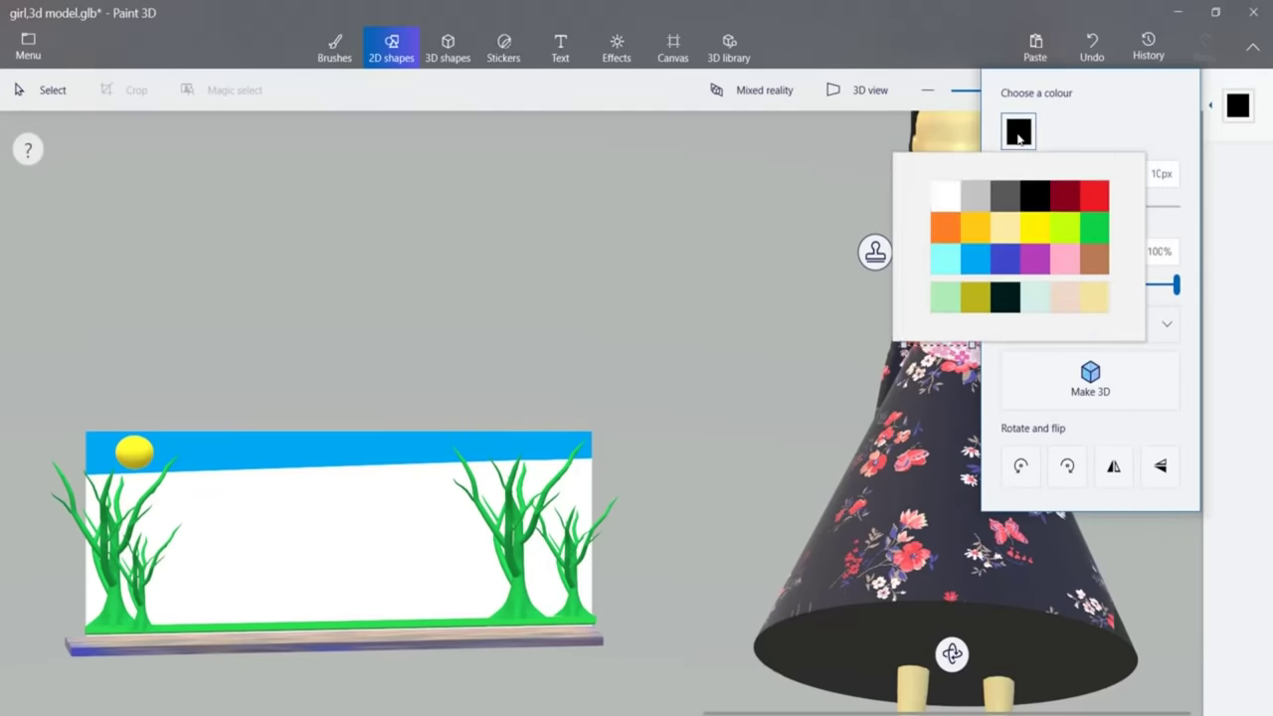
{"action": "left_click", "coordinate": [952, 187]}
{"action": "mouse_move", "coordinate": [947, 297]}
{"action": "left_mouse_down"}
{"action": "mouse_move", "coordinate": [942, 317]}
{"action": "mouse_move", "coordinate": [955, 277]}
{"action": "left_mouse_up"}
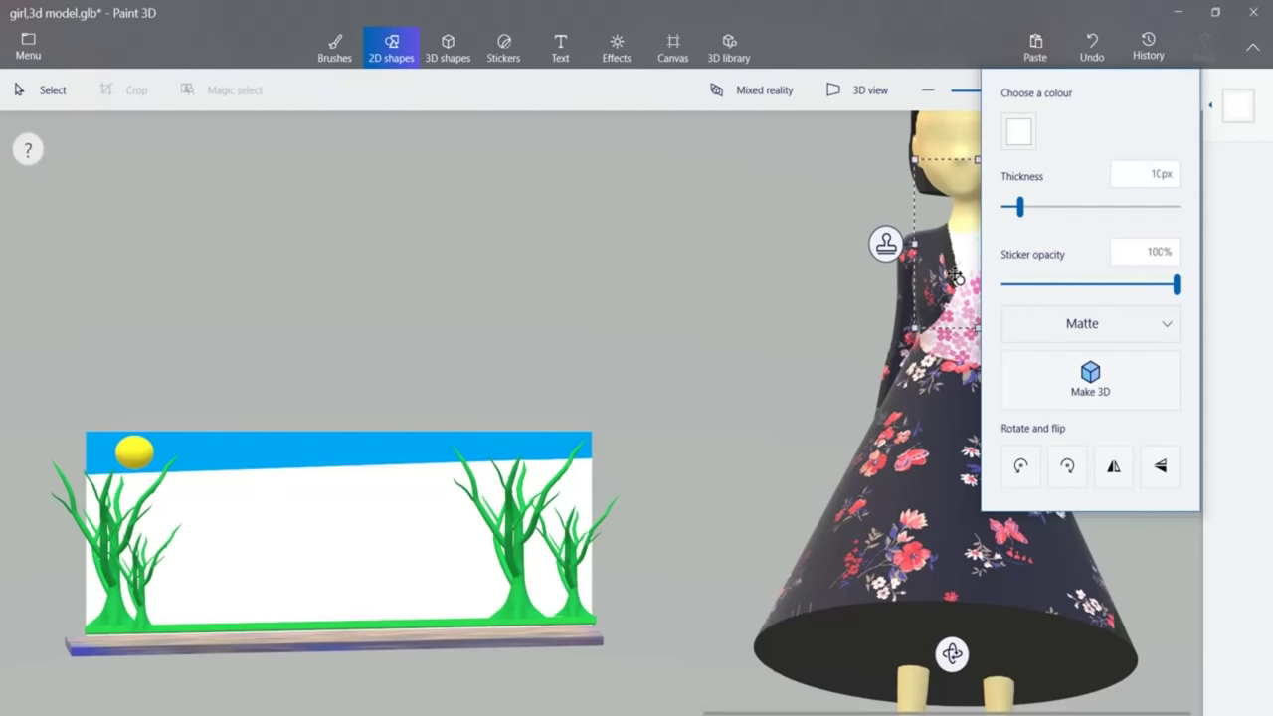
{"action": "left_click", "coordinate": [1226, 235]}
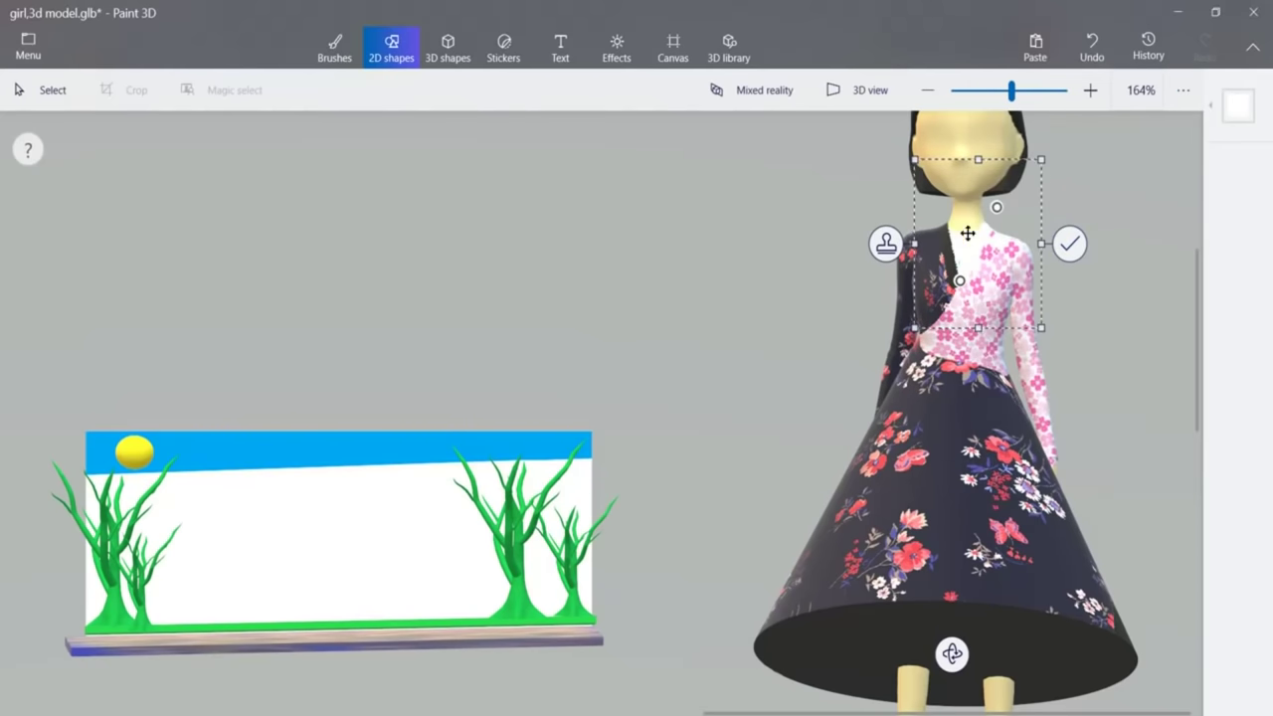
{"action": "left_click_drag", "start_coordinate": [986, 226], "coordinate": [987, 230]}
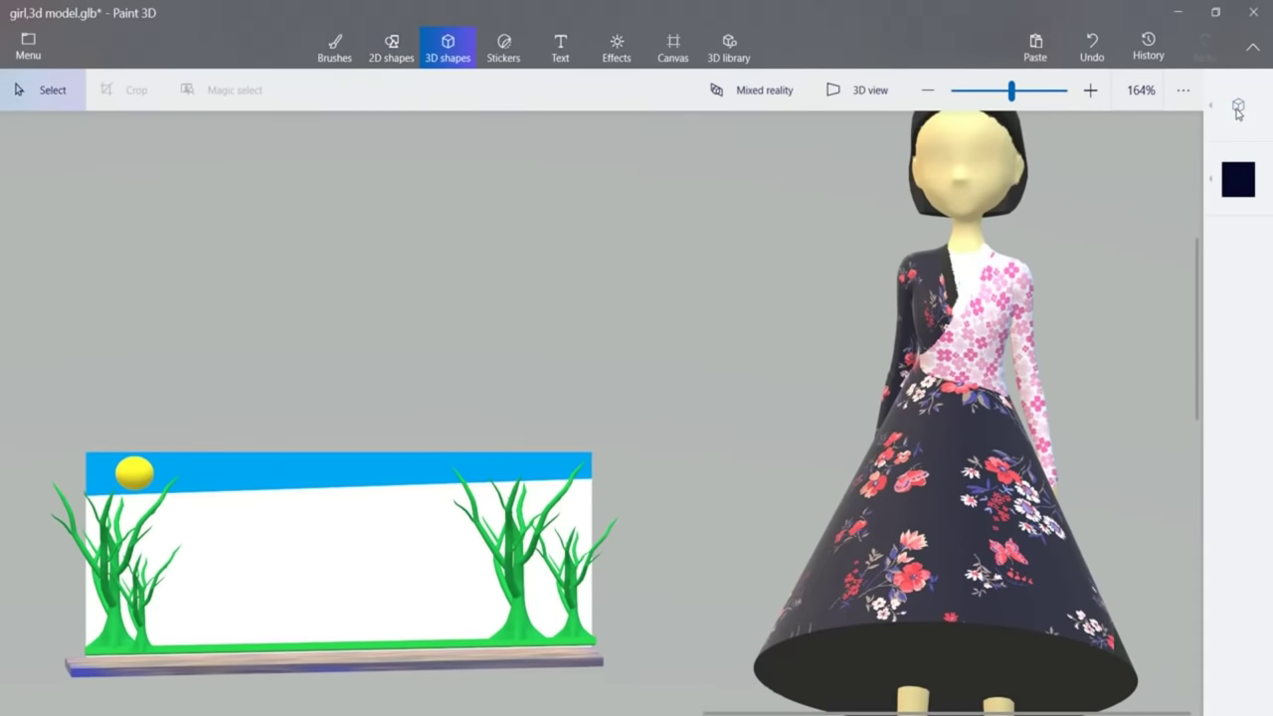
Add a small dark 3D sphere as a button, position it at the tip of the V neckline and shrink it slightly.
{"action": "left_click", "coordinate": [1212, 110]}
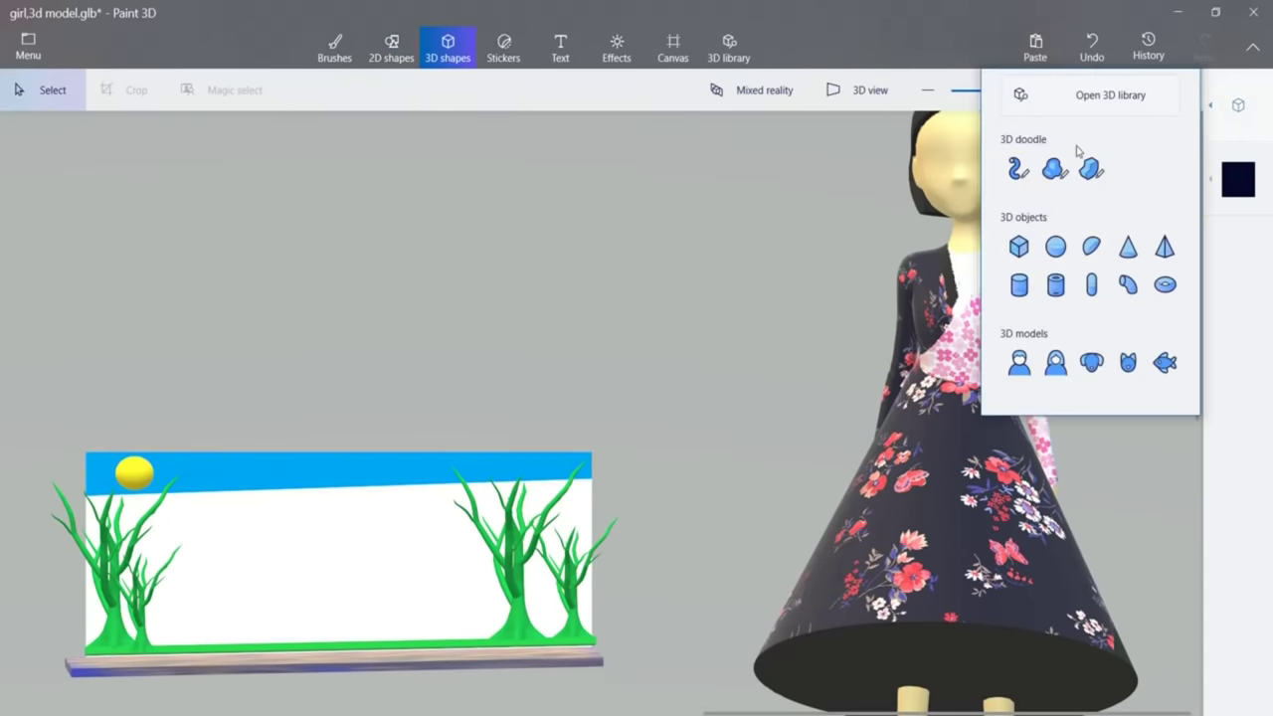
{"action": "left_click", "coordinate": [1055, 249]}
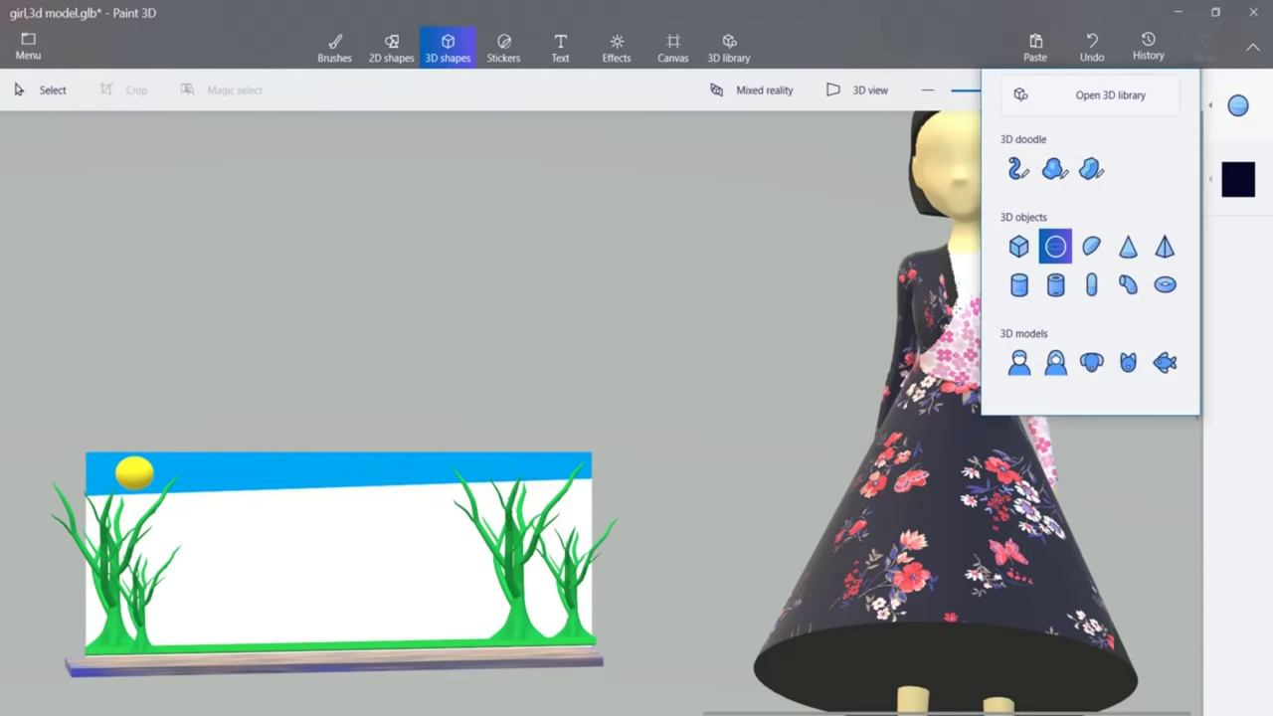
{"action": "left_click_drag", "start_coordinate": [979, 331], "coordinate": [980, 332]}
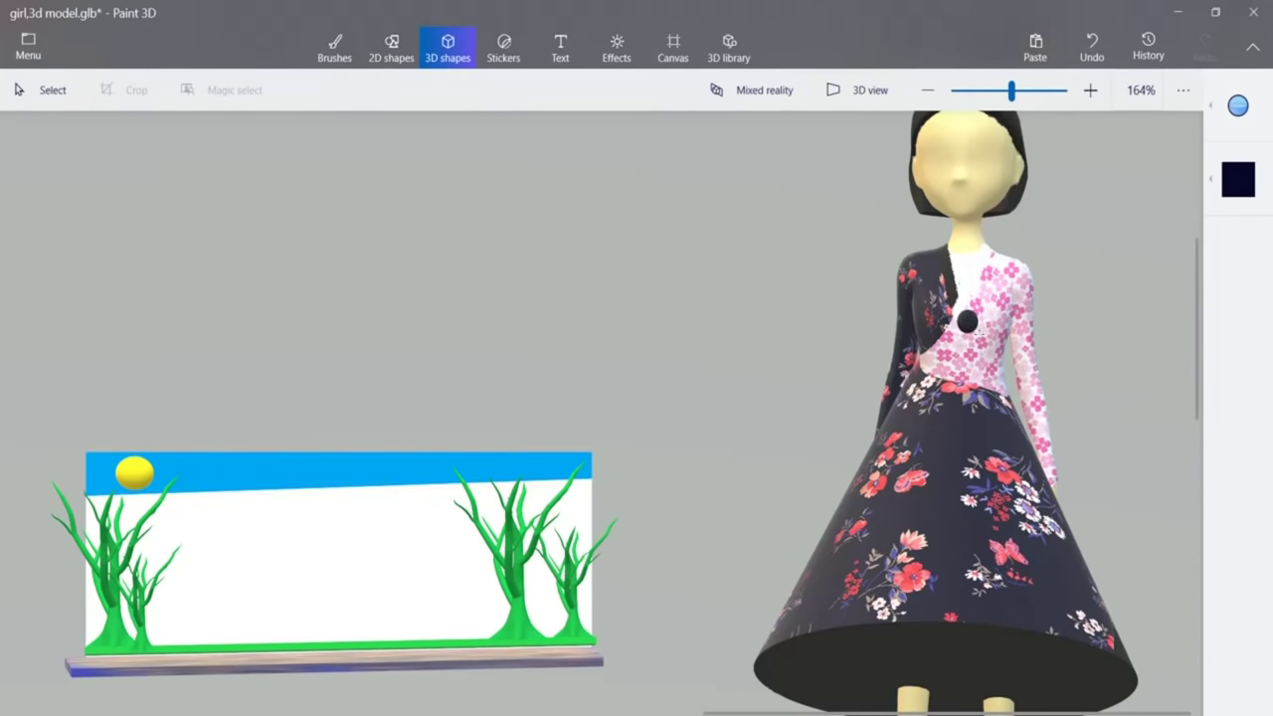
{"action": "left_click", "coordinate": [968, 320]}
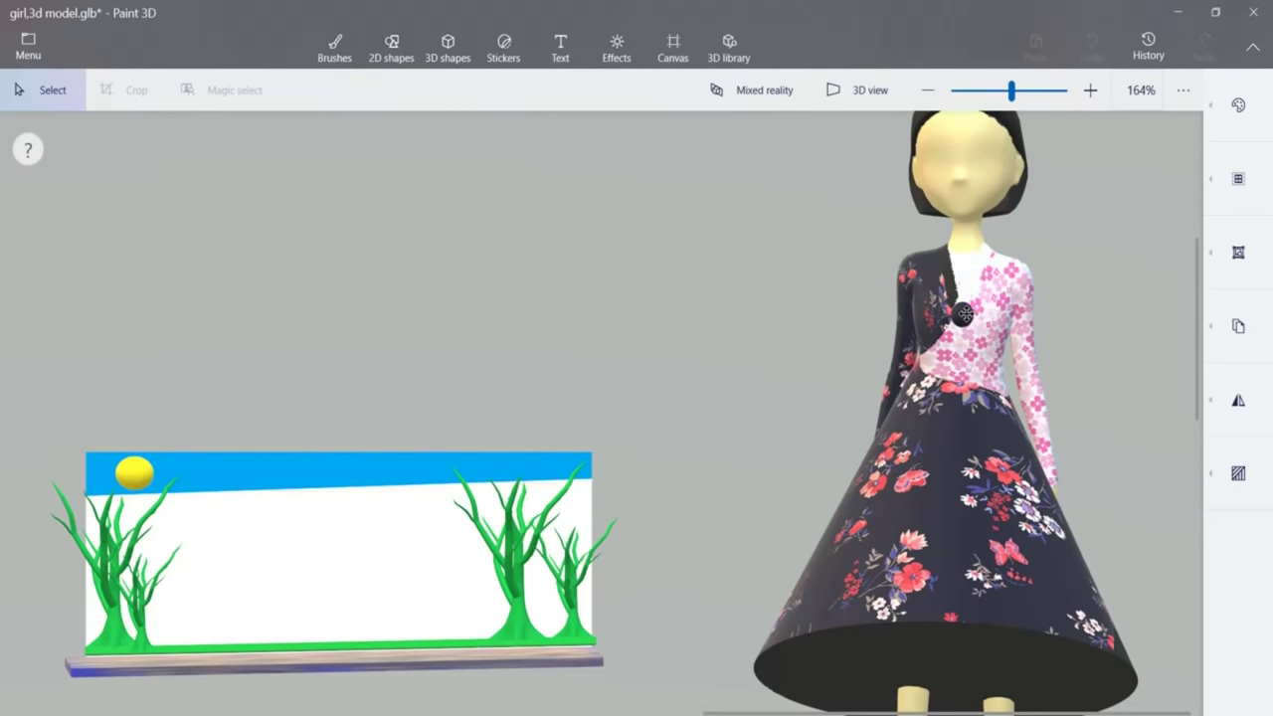
{"action": "left_click", "coordinate": [962, 312]}
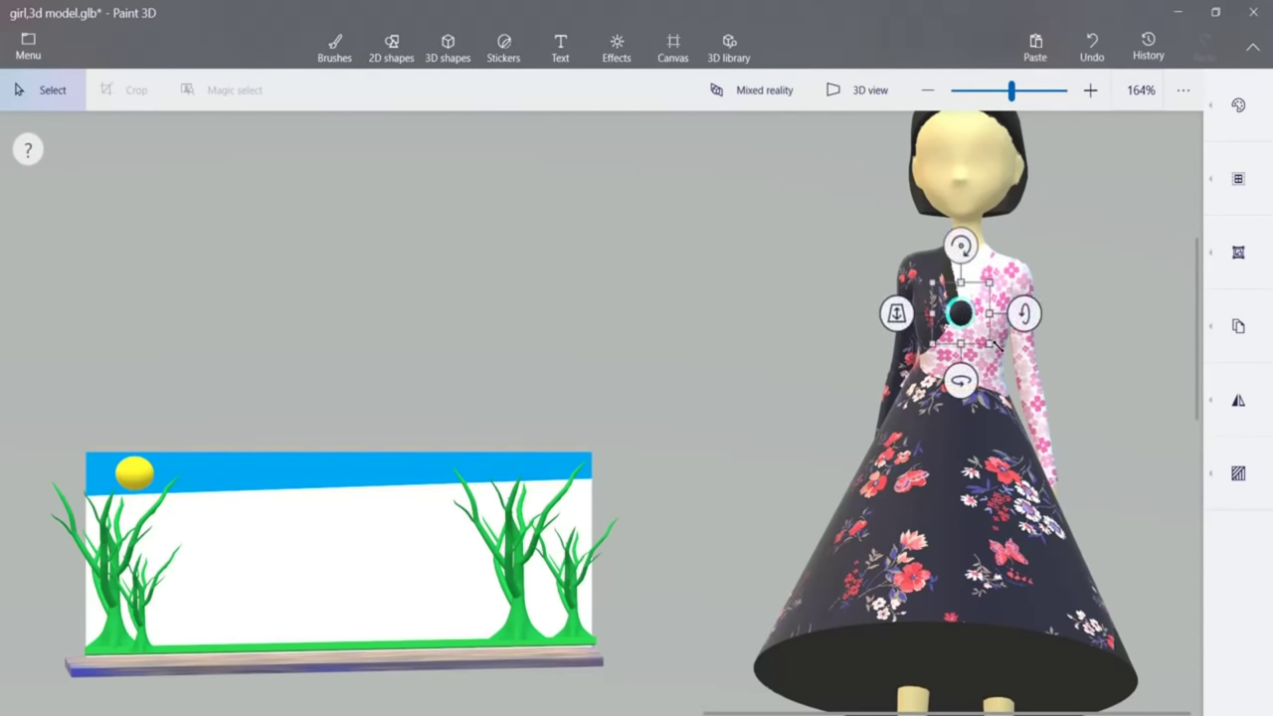
{"action": "left_click", "coordinate": [992, 344]}
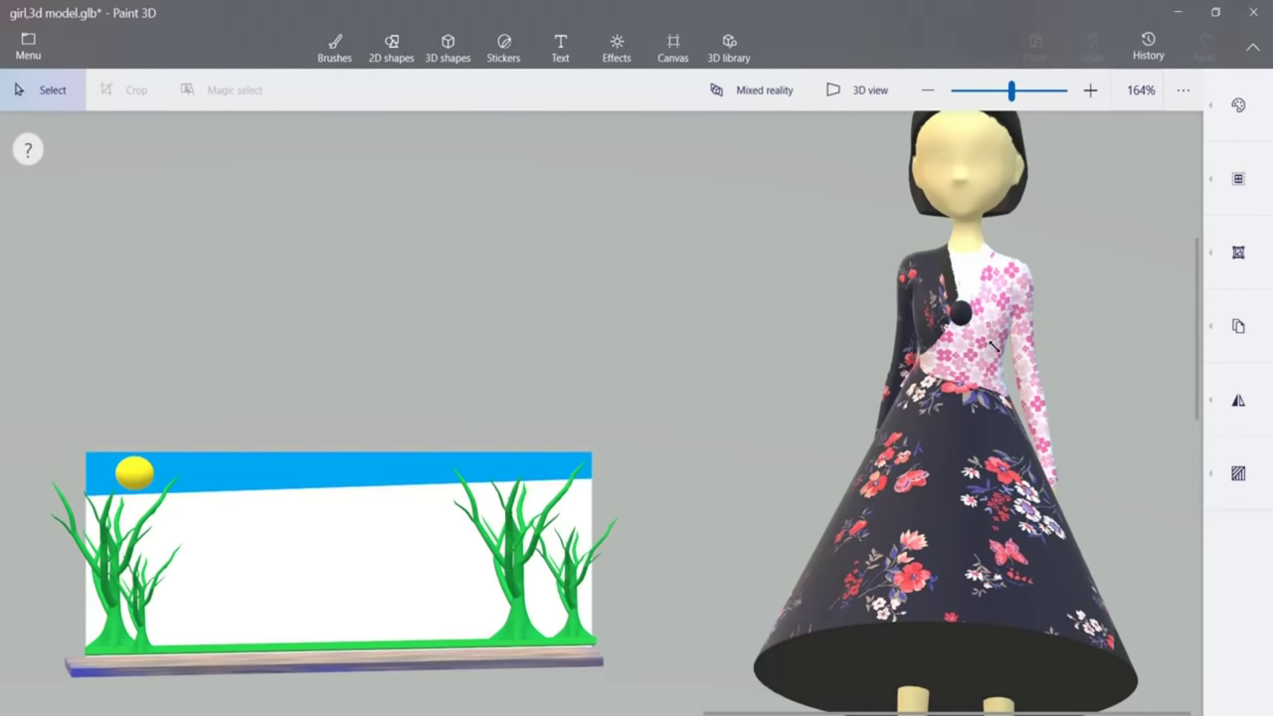
{"action": "left_click", "coordinate": [958, 312]}
{"action": "left_click", "coordinate": [959, 308]}
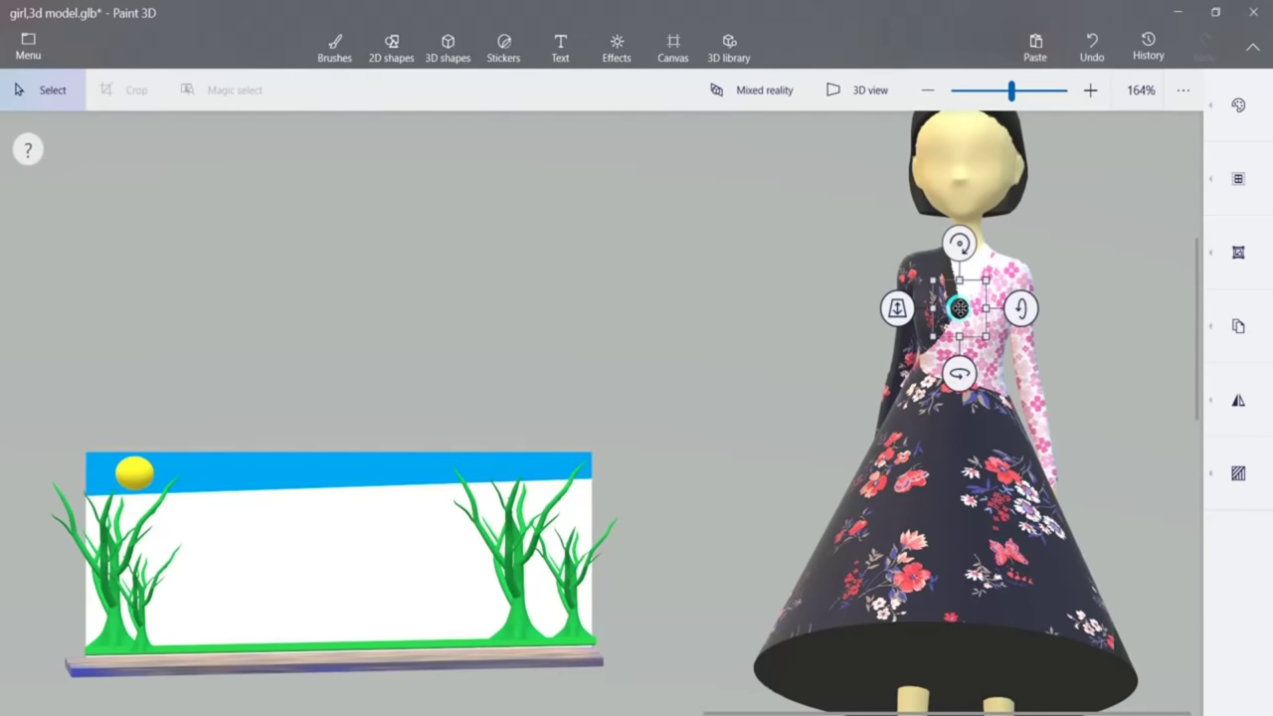
Paste two copies of the sphere button and line them up below the first, down to the waist.
{"action": "left_click_drag", "start_coordinate": [958, 310], "coordinate": [959, 341]}
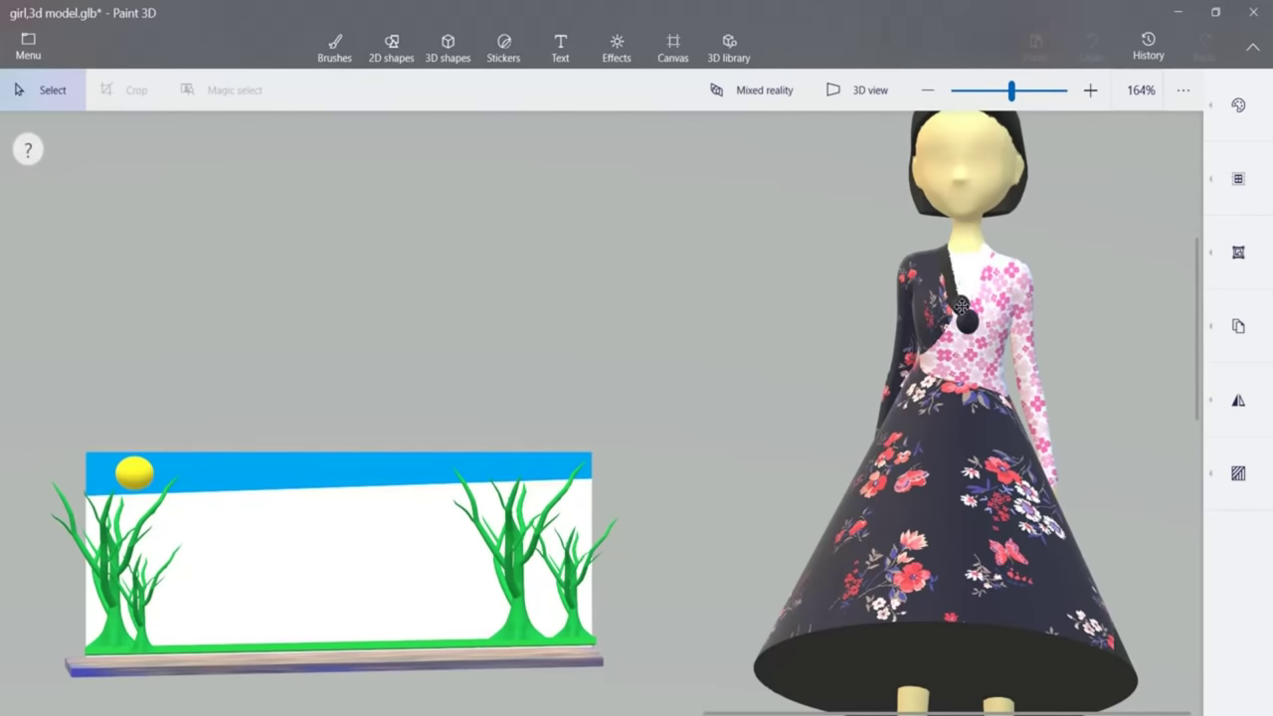
{"action": "left_click", "coordinate": [961, 305]}
{"action": "left_click_drag", "start_coordinate": [969, 324], "coordinate": [967, 355]}
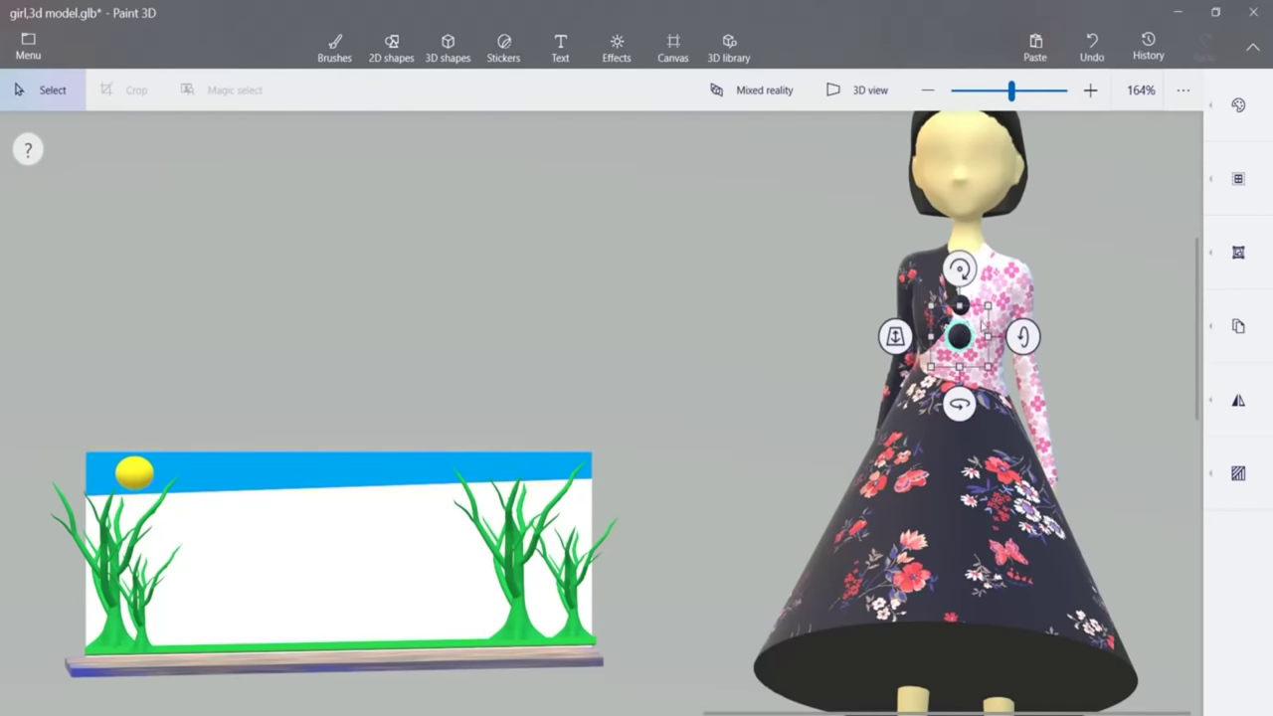
{"action": "left_click_drag", "start_coordinate": [988, 307], "coordinate": [958, 360]}
{"action": "key", "text": "ctrl+v"}
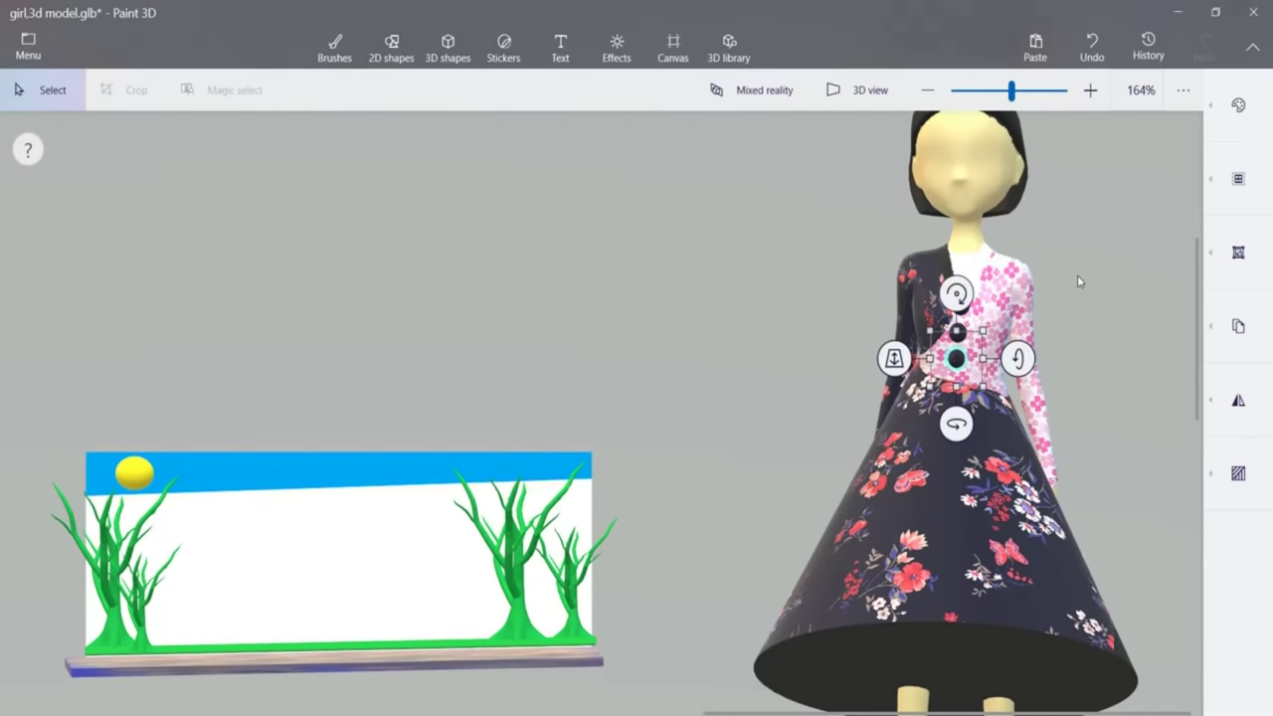
{"action": "left_click", "coordinate": [1077, 274]}
Search the 3D library for "eyes" and browse the models.
{"action": "left_click", "coordinate": [731, 58]}
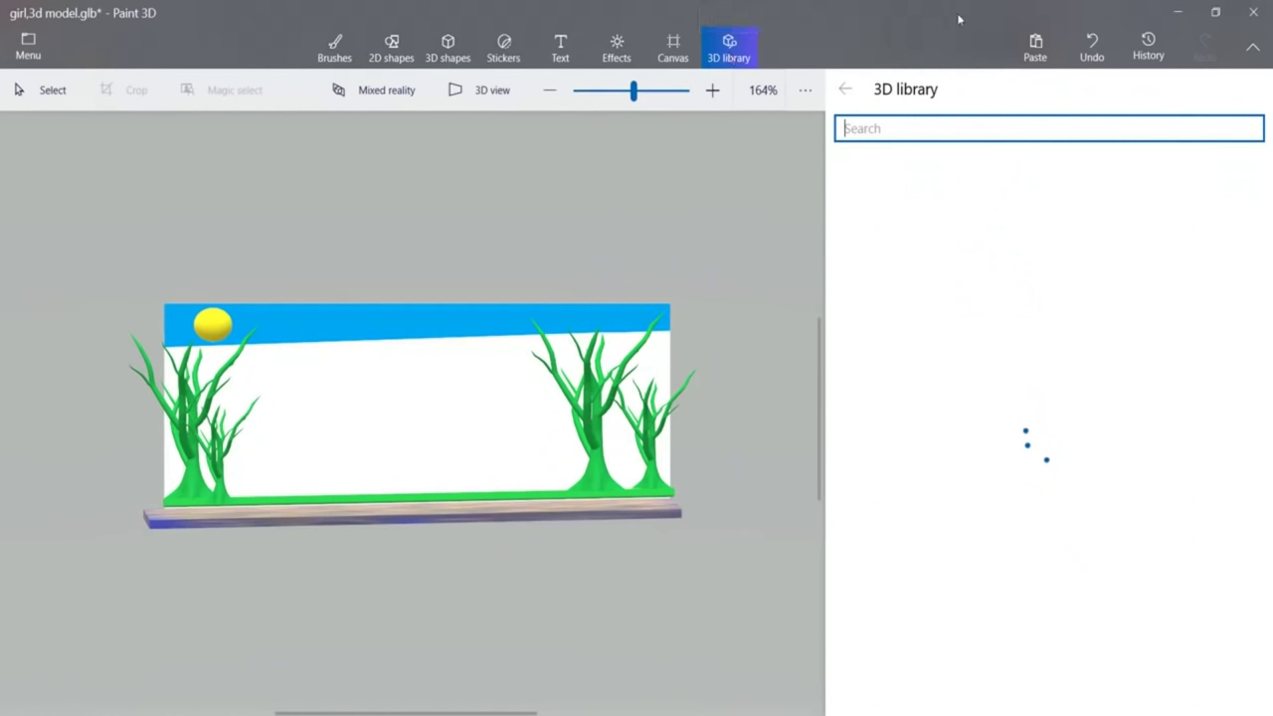
{"action": "type", "text": "eyes"}
{"action": "key", "text": "Return"}
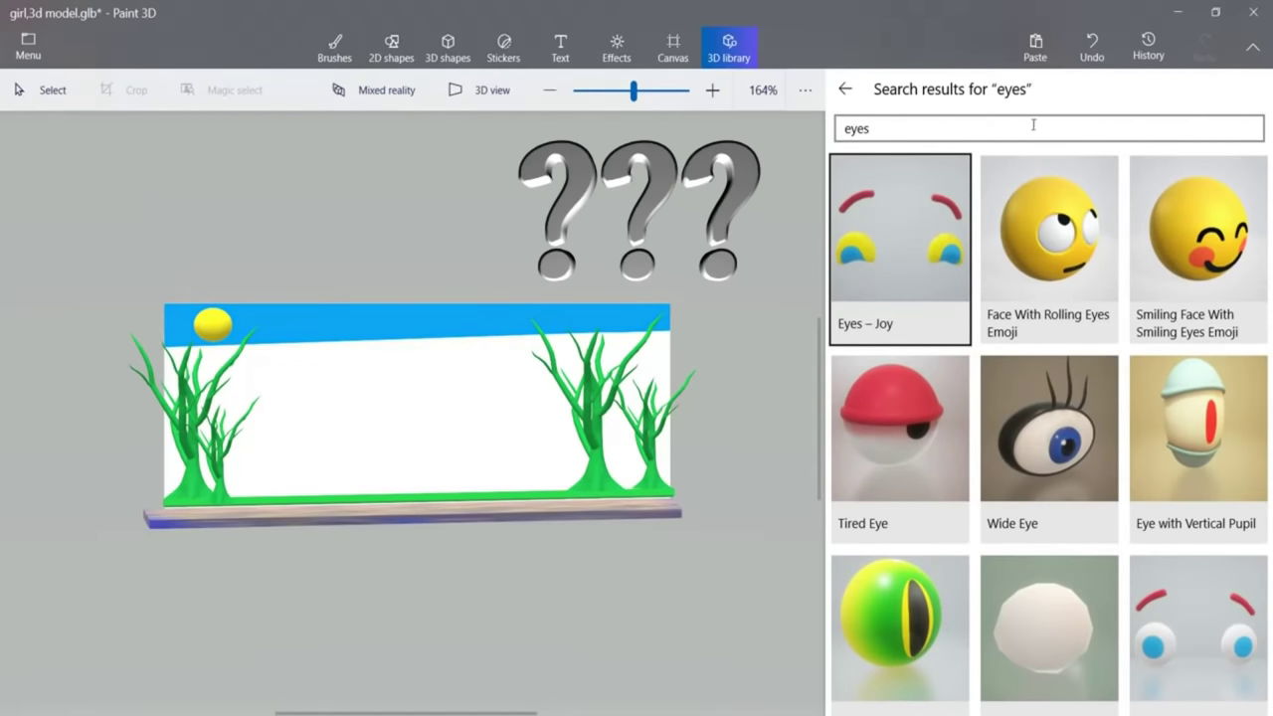
{"action": "mouse_move", "coordinate": [1267, 195]}
{"action": "left_mouse_down"}
{"action": "mouse_move", "coordinate": [1267, 474]}
{"action": "mouse_move", "coordinate": [1269, 217]}
{"action": "left_mouse_up"}
Place the blue eye sticker with lashes on the empty background beside the scene and turn it into a 3D object.
{"action": "left_click", "coordinate": [513, 46]}
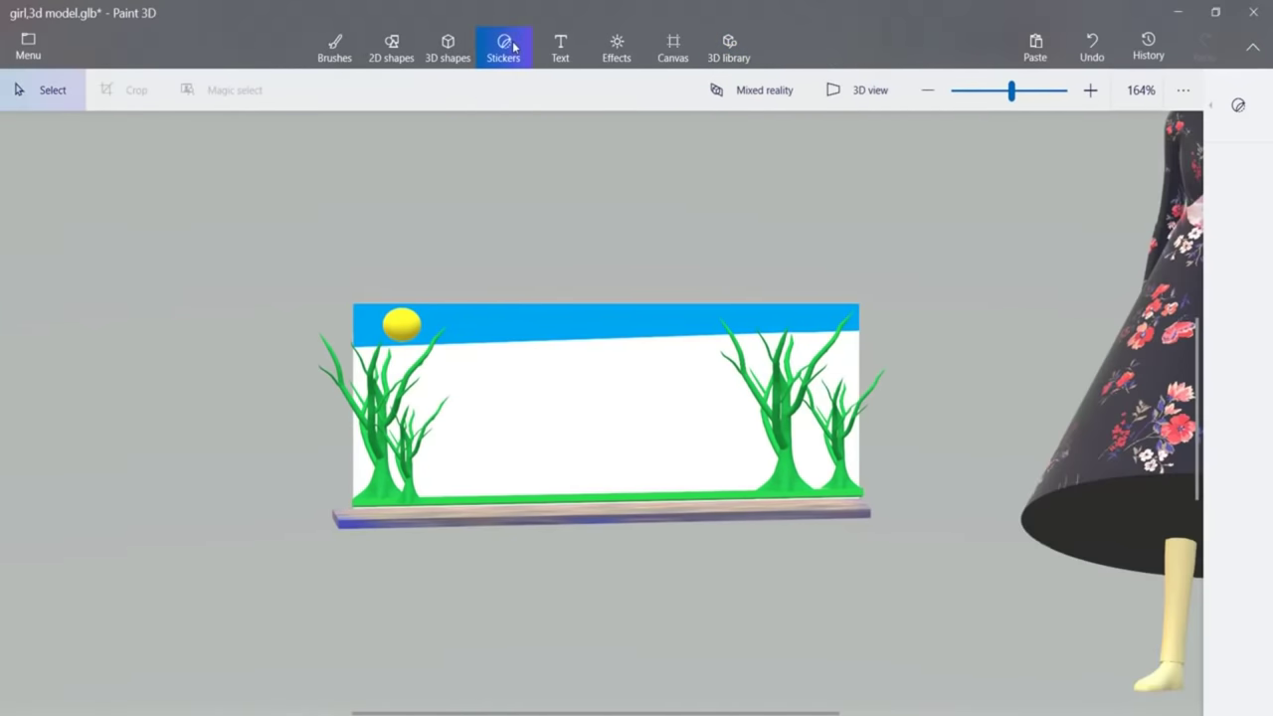
{"action": "left_click", "coordinate": [1214, 118]}
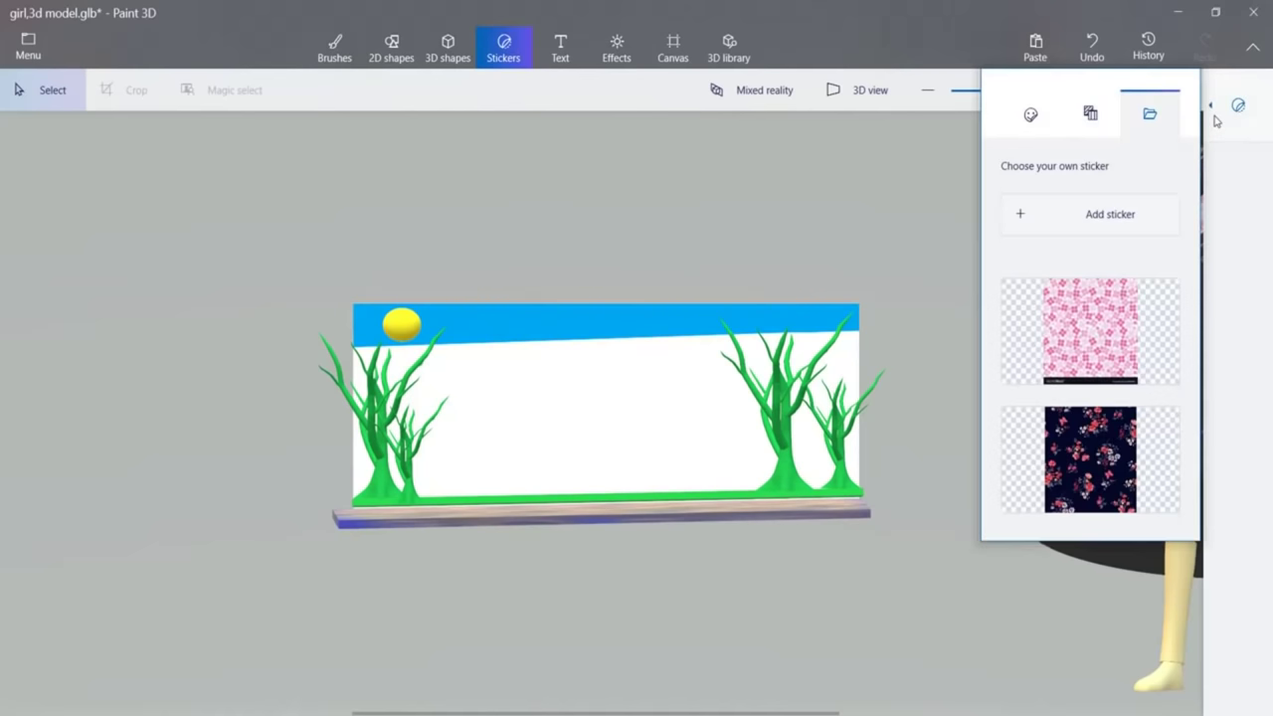
{"action": "left_click", "coordinate": [1032, 117]}
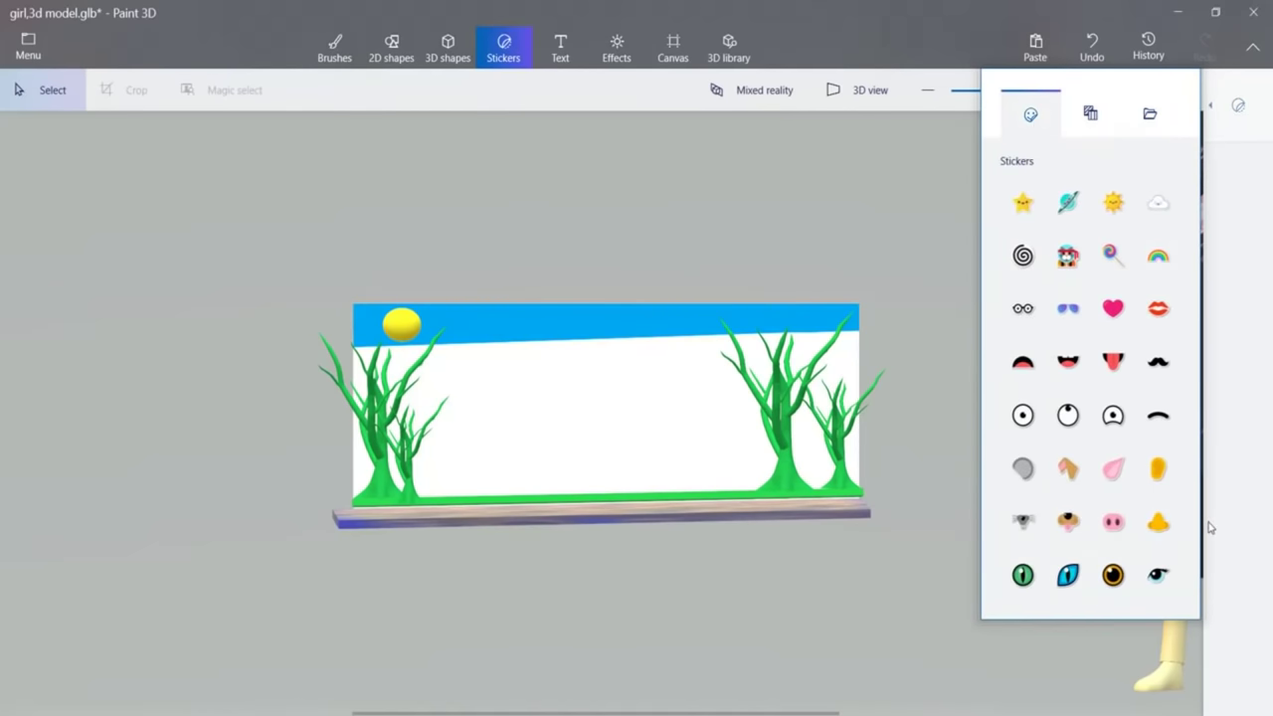
{"action": "left_click", "coordinate": [1156, 581]}
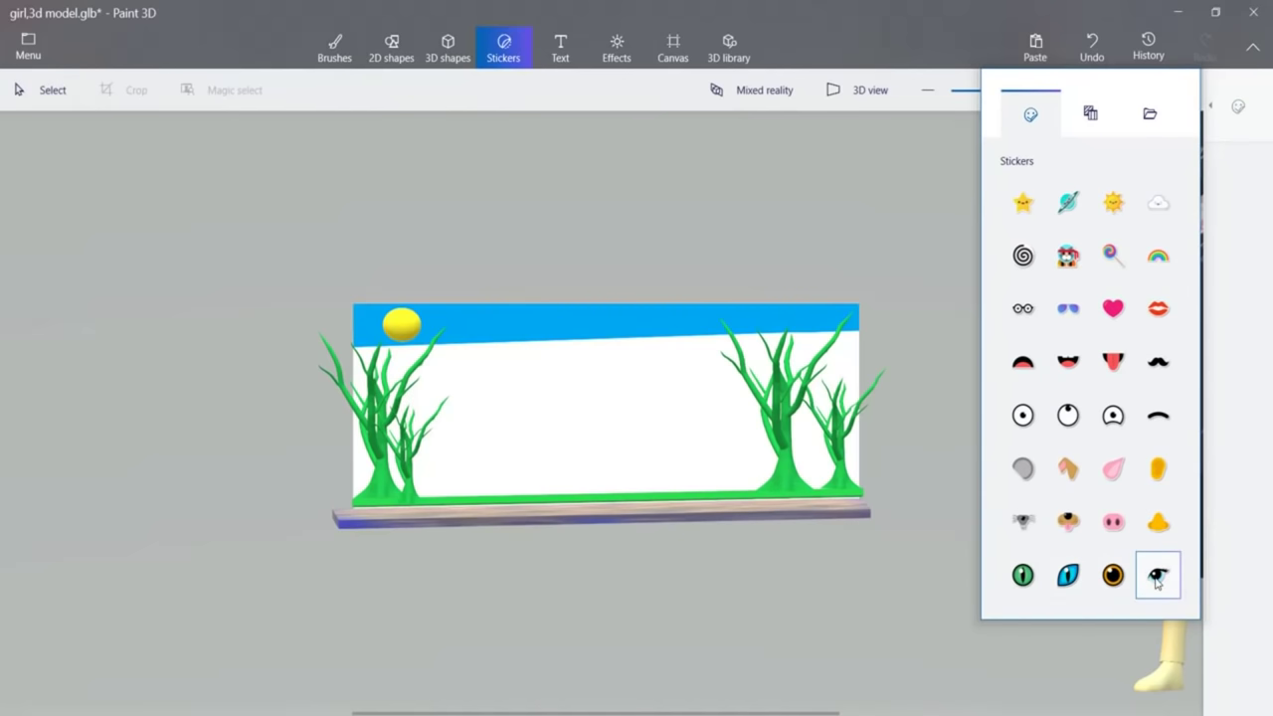
{"action": "left_click_drag", "start_coordinate": [900, 295], "coordinate": [951, 348]}
{"action": "left_click", "coordinate": [1238, 104]}
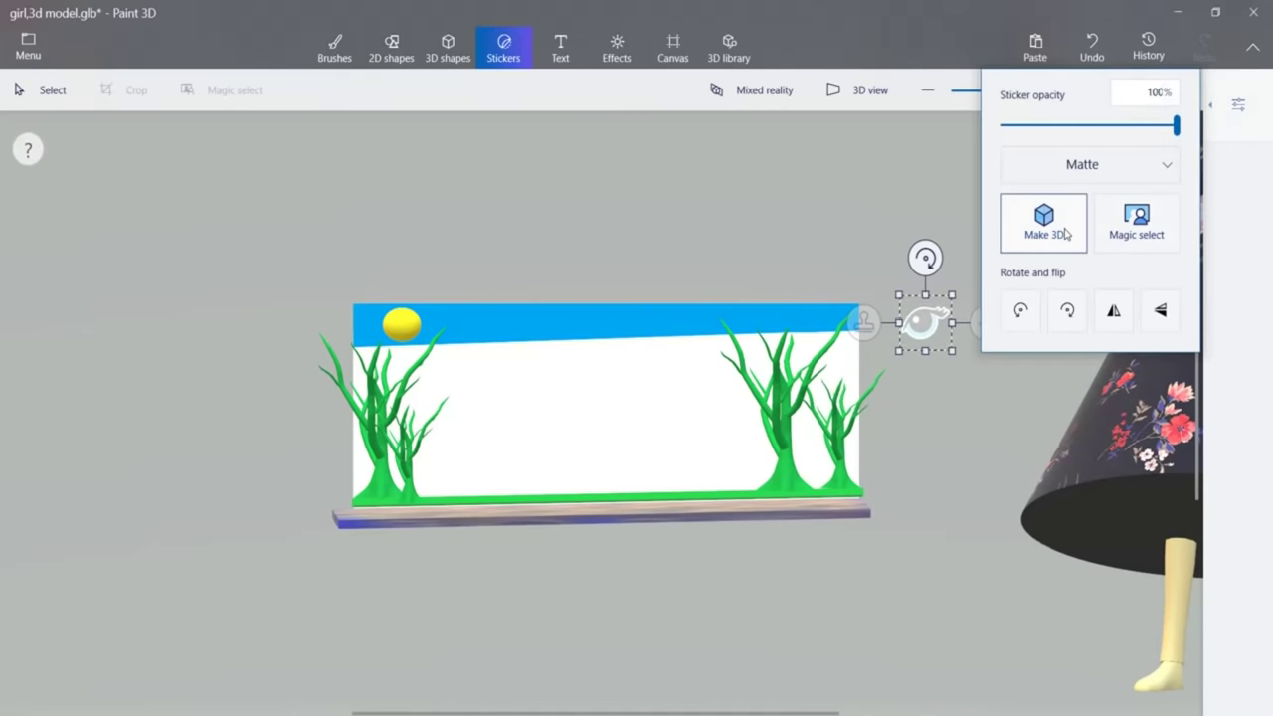
{"action": "left_click", "coordinate": [1064, 233]}
Adjust the 3D eye, move it onto the girl's face and bring it forward in depth until it sits in front of the face.
{"action": "left_click_drag", "start_coordinate": [927, 253], "coordinate": [978, 276]}
{"action": "left_click_drag", "start_coordinate": [930, 319], "coordinate": [1092, 177]}
{"action": "left_click_drag", "start_coordinate": [814, 708], "coordinate": [1180, 627]}
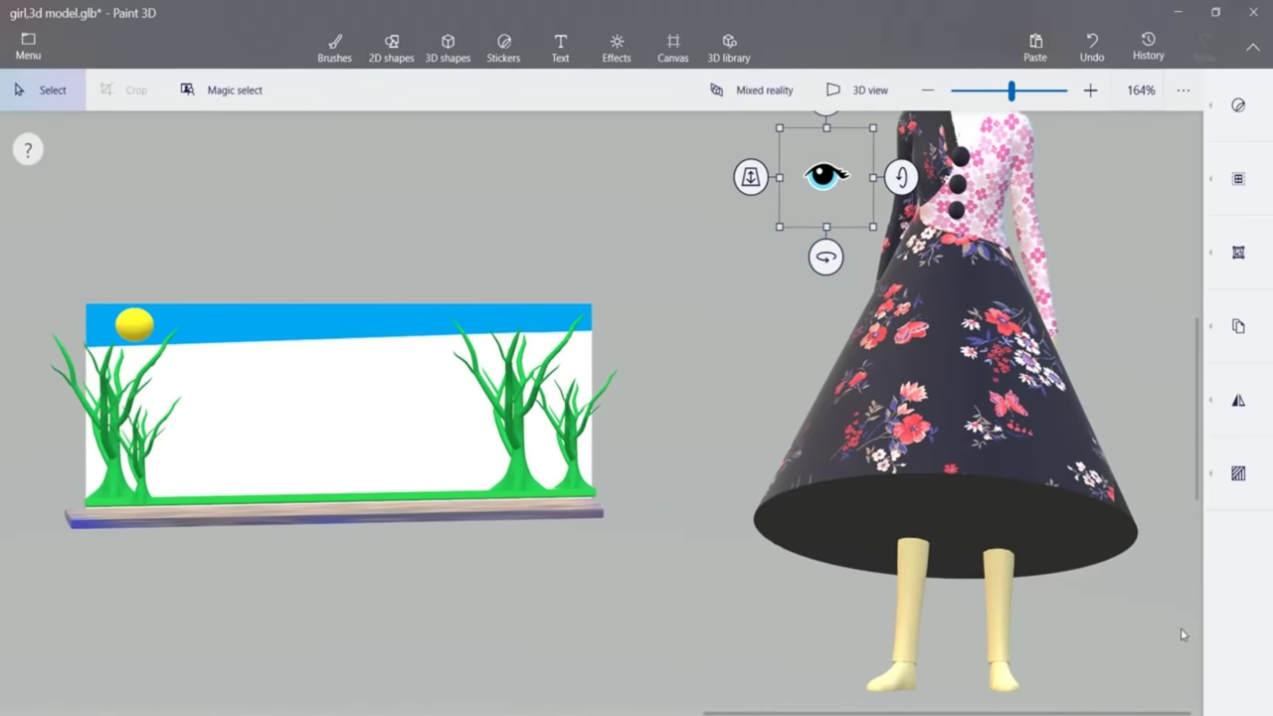
{"action": "left_click_drag", "start_coordinate": [1195, 415], "coordinate": [1187, 323]}
{"action": "left_click_drag", "start_coordinate": [824, 372], "coordinate": [957, 227]}
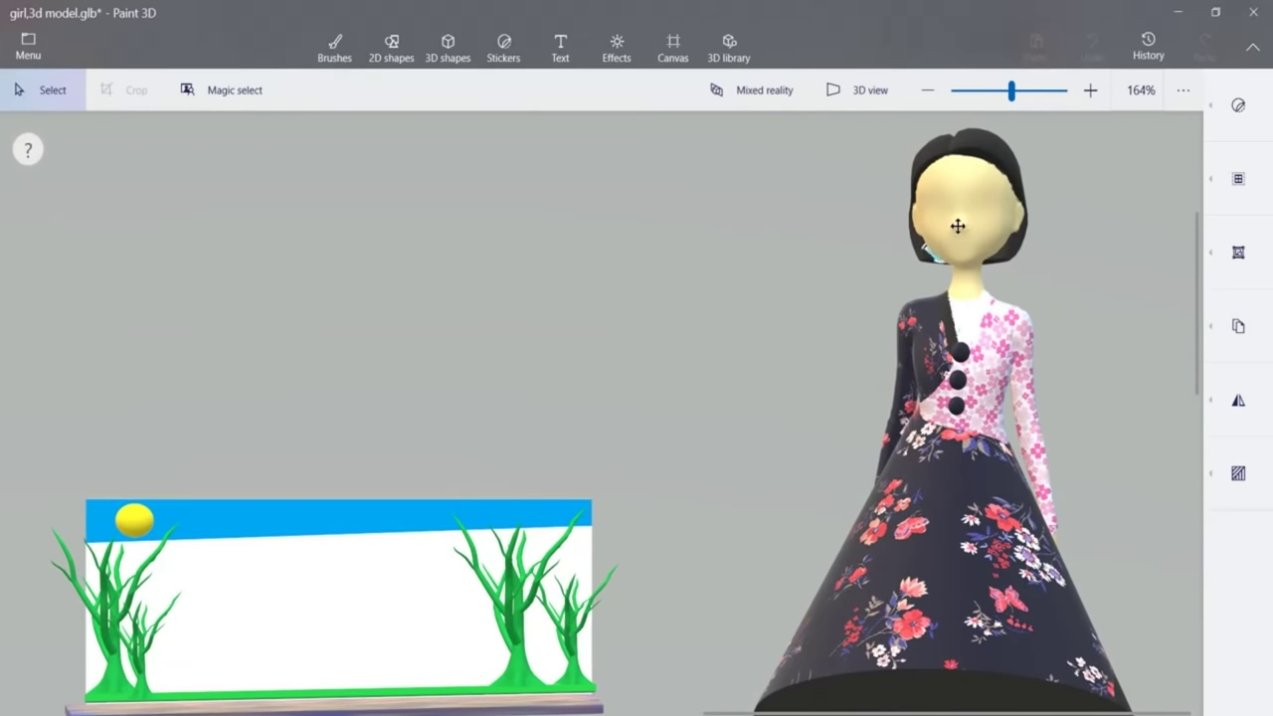
{"action": "left_click", "coordinate": [985, 205]}
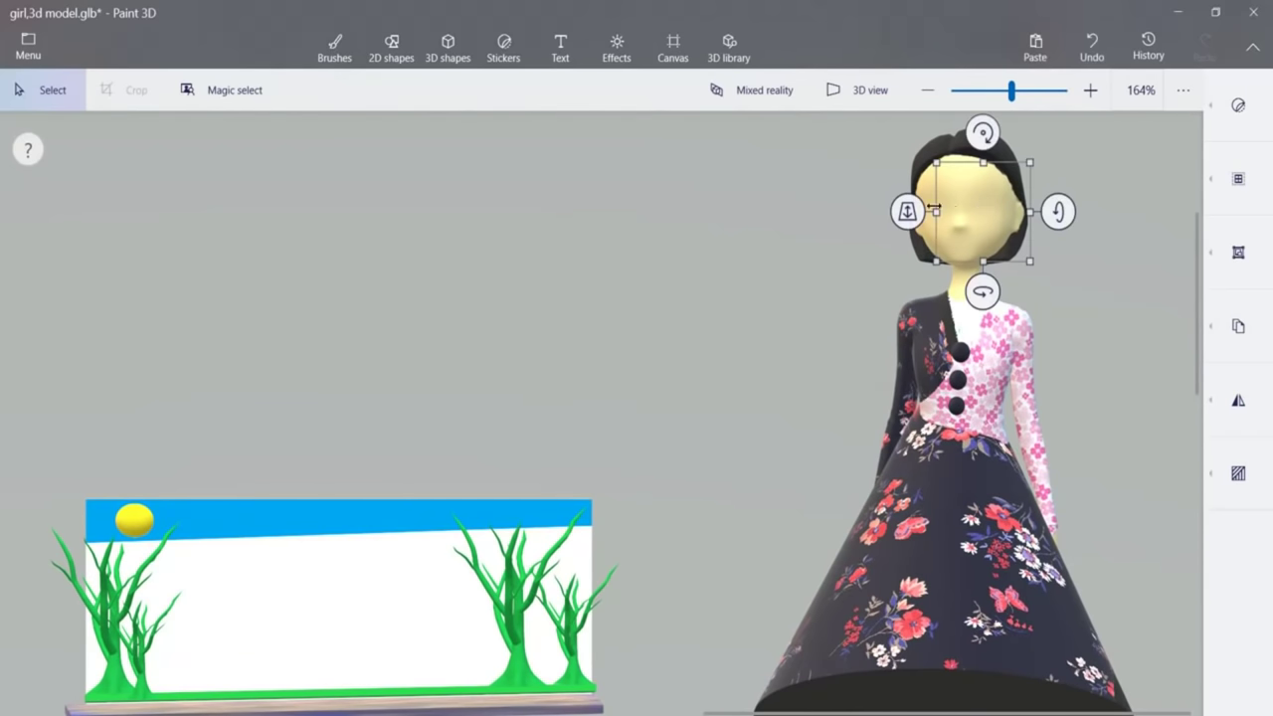
{"action": "left_click_drag", "start_coordinate": [907, 211], "coordinate": [863, 375]}
Adjust the angle, size and depth of a second 3D eye for the other side of the face.
{"action": "left_click_drag", "start_coordinate": [1046, 151], "coordinate": [753, 311]}
{"action": "left_click_drag", "start_coordinate": [771, 240], "coordinate": [750, 244]}
{"action": "left_click_drag", "start_coordinate": [821, 260], "coordinate": [794, 267]}
{"action": "left_click_drag", "start_coordinate": [794, 356], "coordinate": [787, 324]}
{"action": "left_click_drag", "start_coordinate": [753, 284], "coordinate": [742, 249]}
{"action": "left_click_drag", "start_coordinate": [747, 316], "coordinate": [808, 289]}
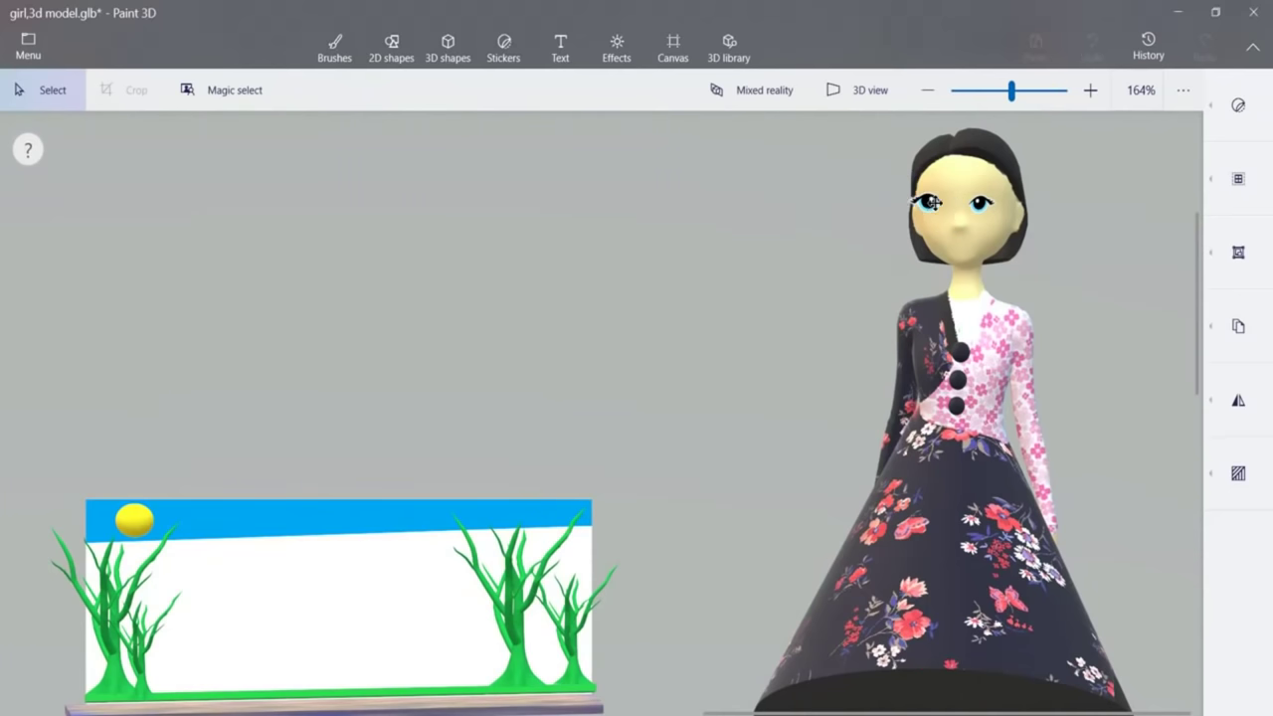
Shrink both eyes slightly and position them evenly side by side above the nose.
{"action": "left_click_drag", "start_coordinate": [915, 179], "coordinate": [942, 204]}
{"action": "left_click", "coordinate": [986, 202]}
{"action": "left_click_drag", "start_coordinate": [1015, 166], "coordinate": [1020, 162]}
{"action": "left_click_drag", "start_coordinate": [985, 202], "coordinate": [981, 202]}
Place the red lips sticker on the empty background beside the girl and turn it into a 3D object.
{"action": "left_click", "coordinate": [503, 47]}
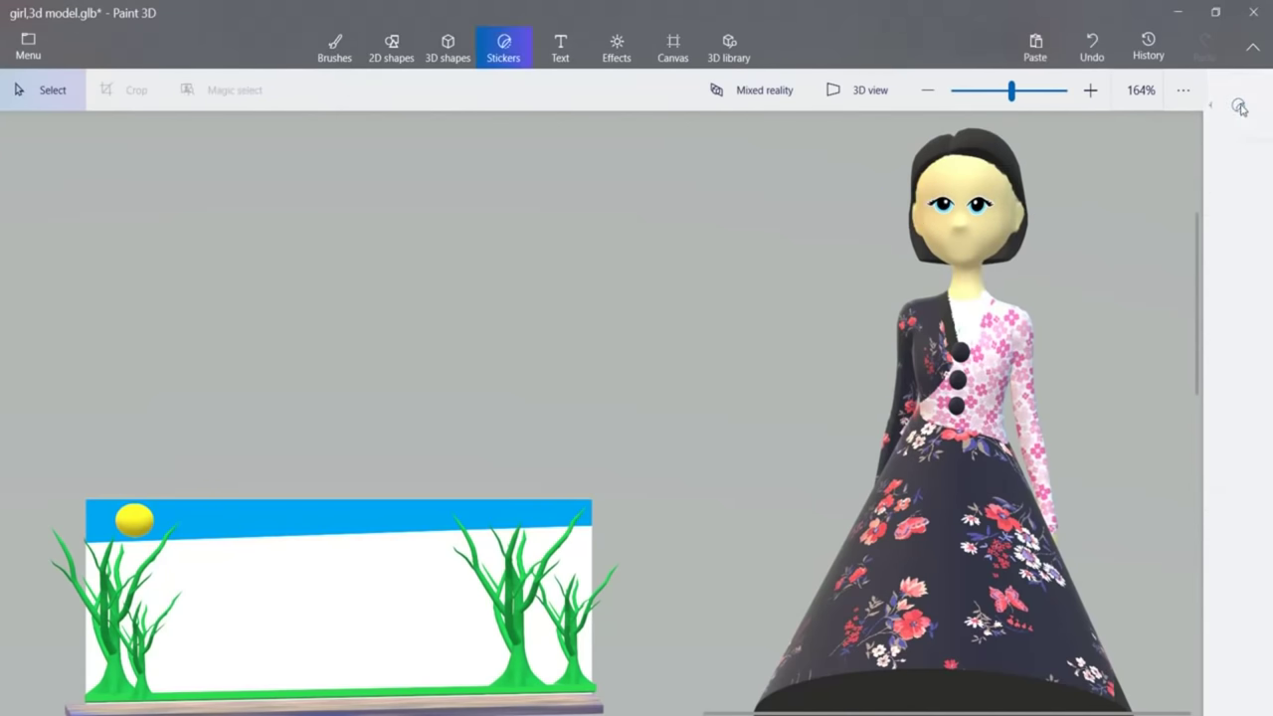
{"action": "left_click", "coordinate": [1168, 326]}
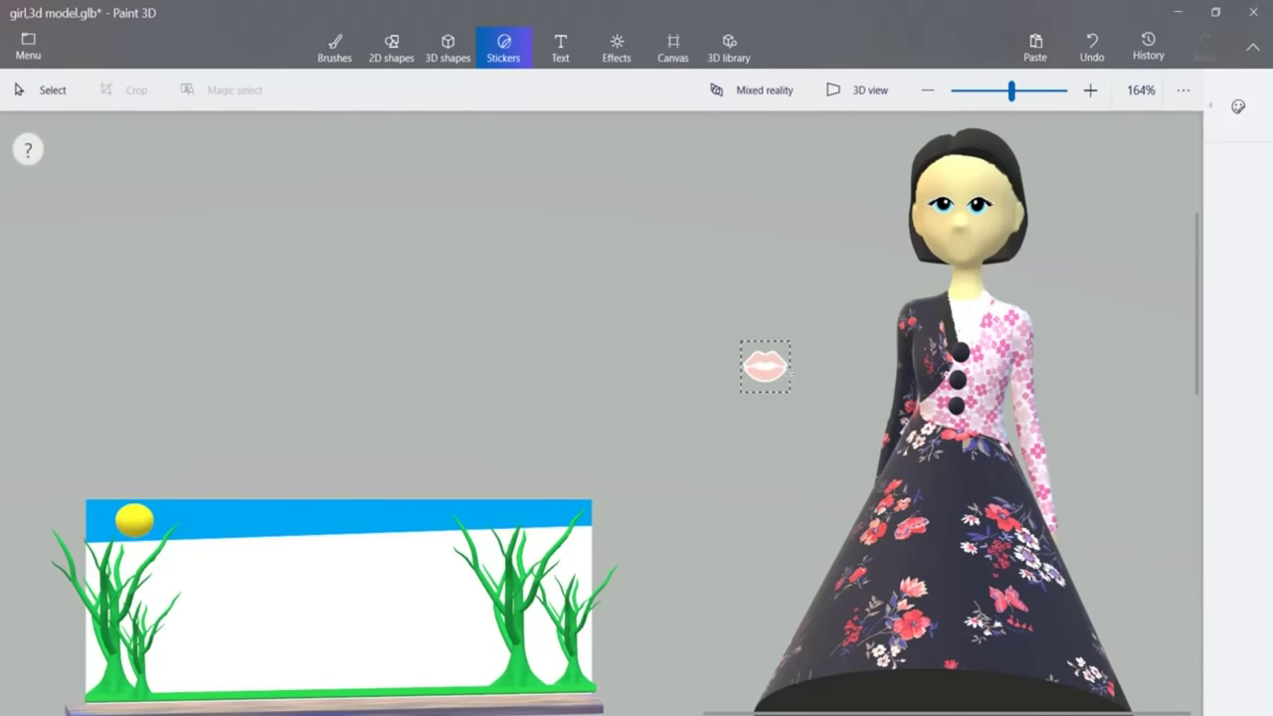
{"action": "left_click", "coordinate": [1229, 108]}
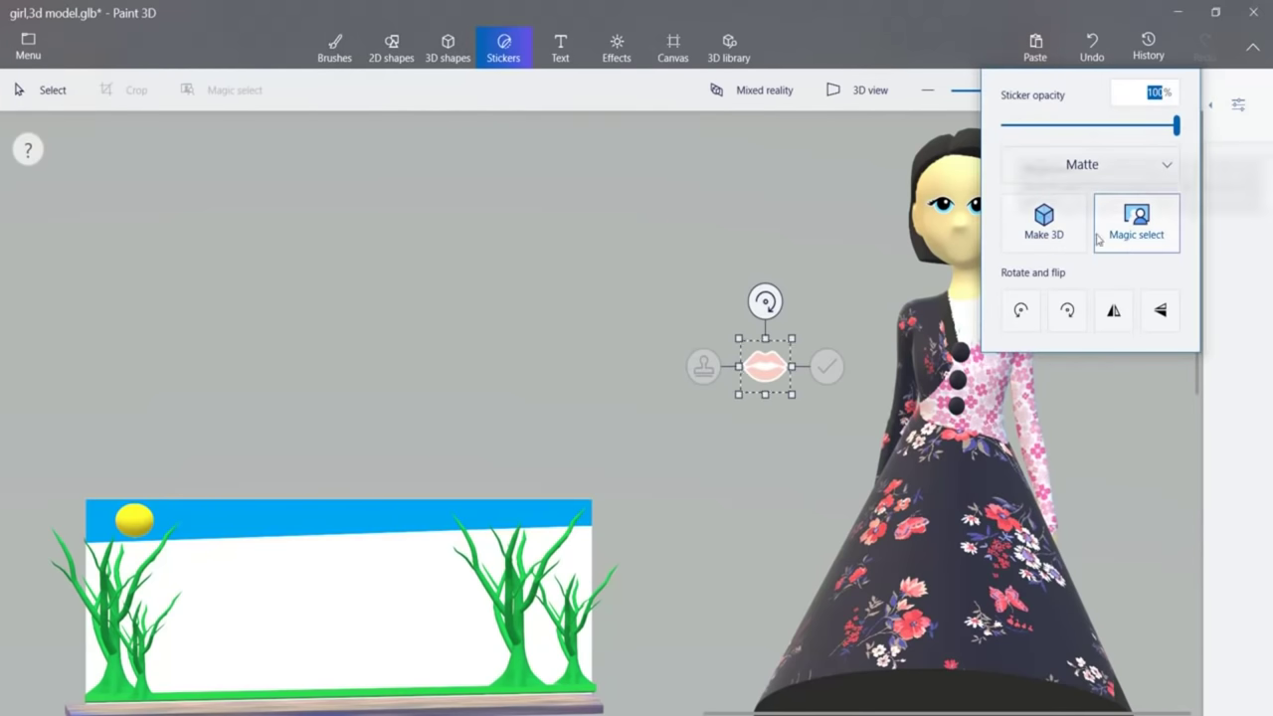
{"action": "left_click", "coordinate": [1044, 224]}
Move the 3D lips onto the girl's face, position them just below the nose and deselect them.
{"action": "left_click_drag", "start_coordinate": [768, 365], "coordinate": [770, 302]}
{"action": "left_click_drag", "start_coordinate": [845, 271], "coordinate": [962, 215]}
{"action": "left_click_drag", "start_coordinate": [963, 277], "coordinate": [963, 247]}
{"action": "left_click", "coordinate": [963, 246]}
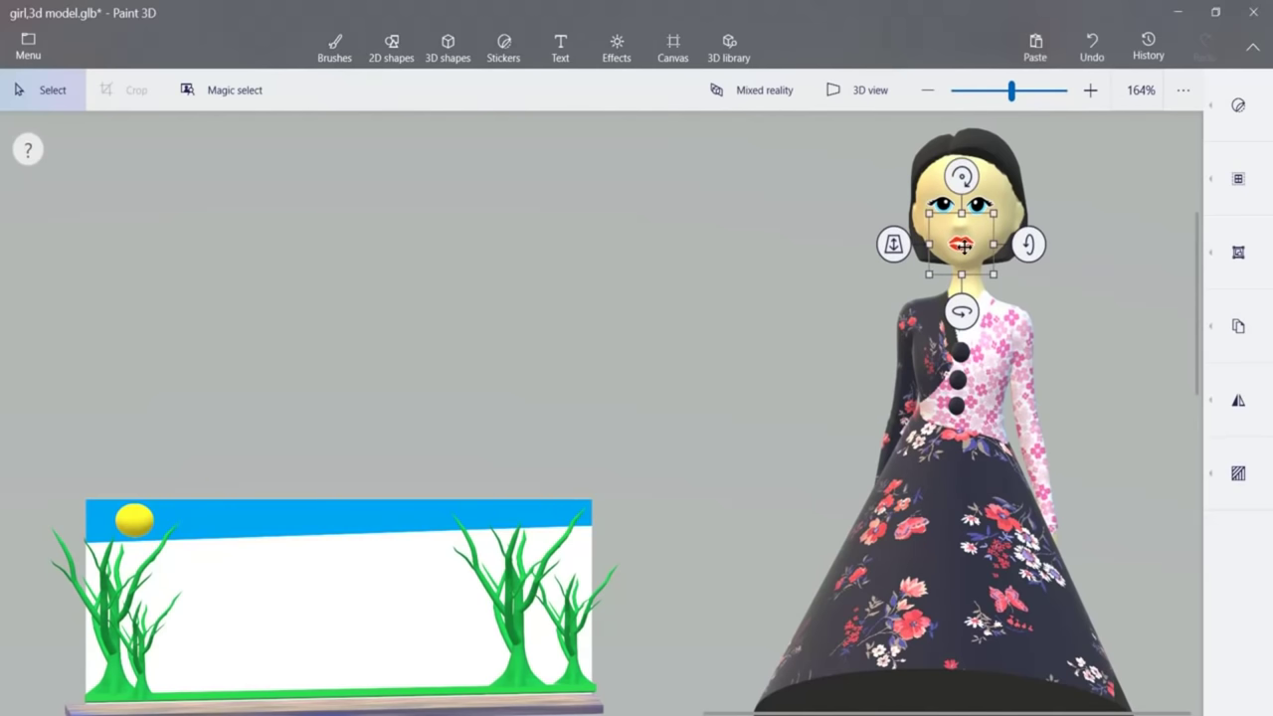
{"action": "left_click", "coordinate": [1074, 169]}
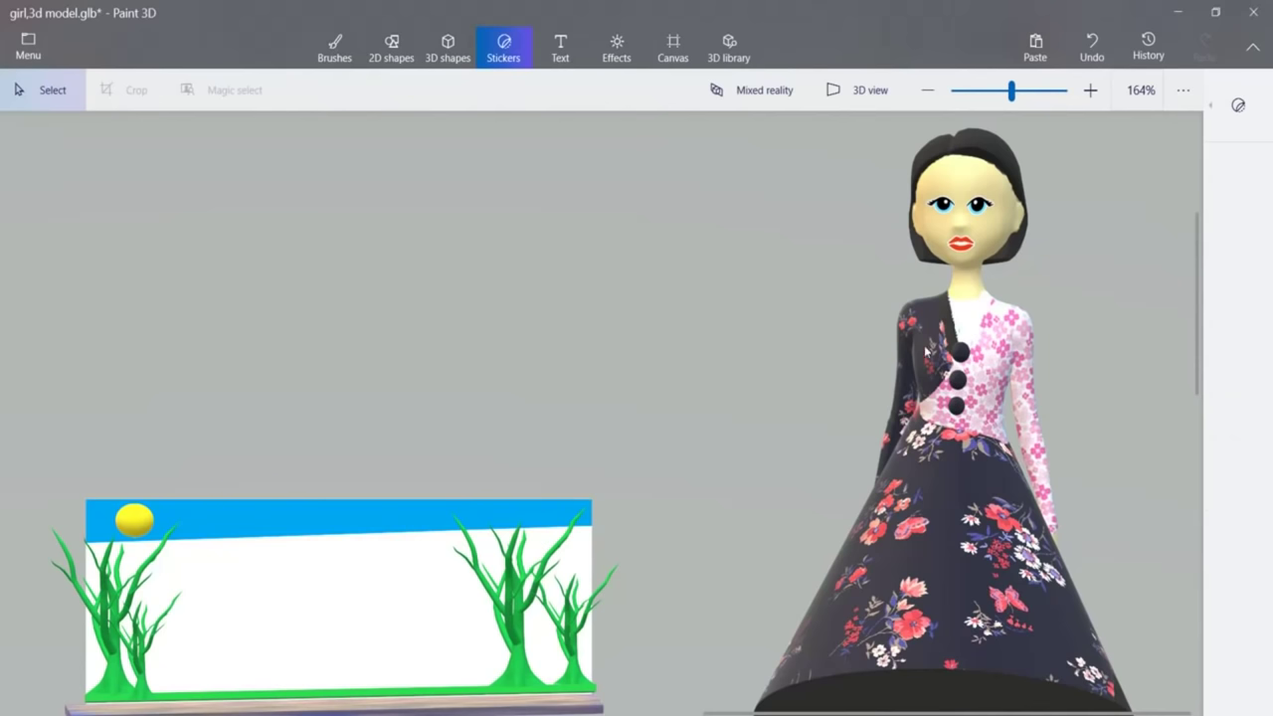
Search the 3D library for "shoes" and insert the black high-heeled shoe.
{"action": "scroll", "coordinate": [1202, 497], "scroll_direction": "down", "scroll_amount": 3}
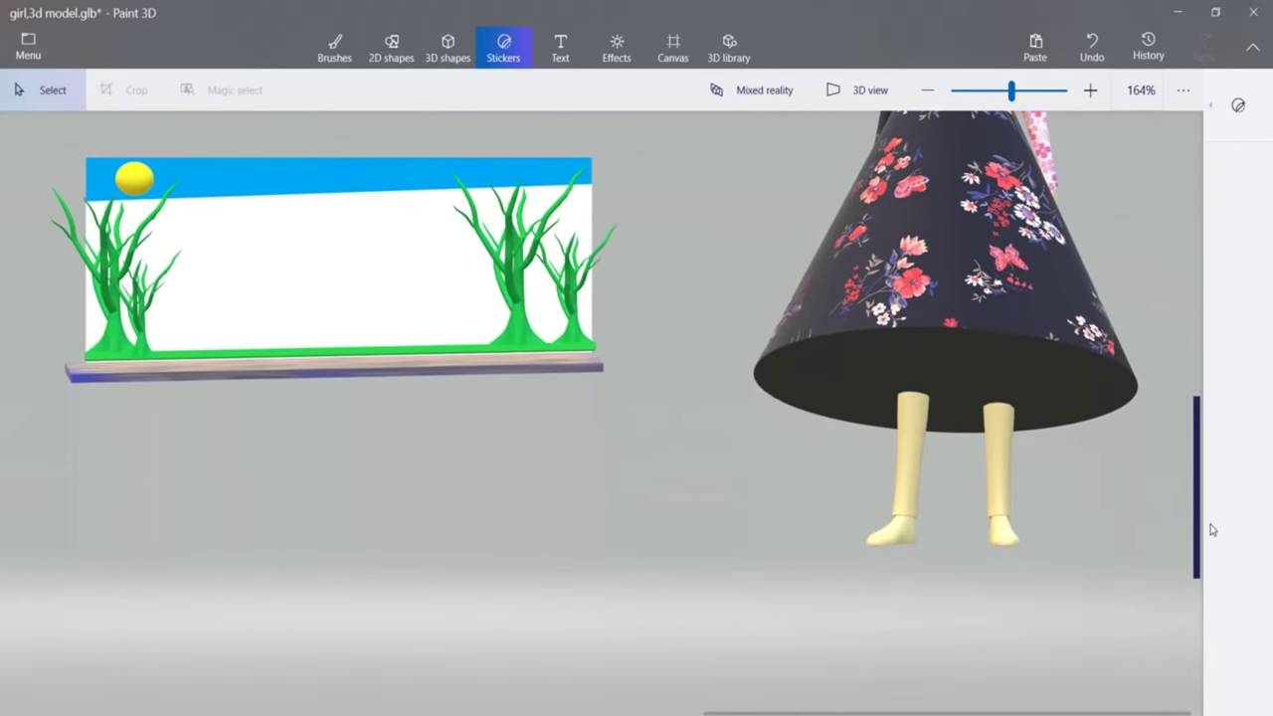
{"action": "left_click", "coordinate": [738, 66]}
{"action": "left_click", "coordinate": [1048, 126]}
{"action": "type", "text": "shoes"}
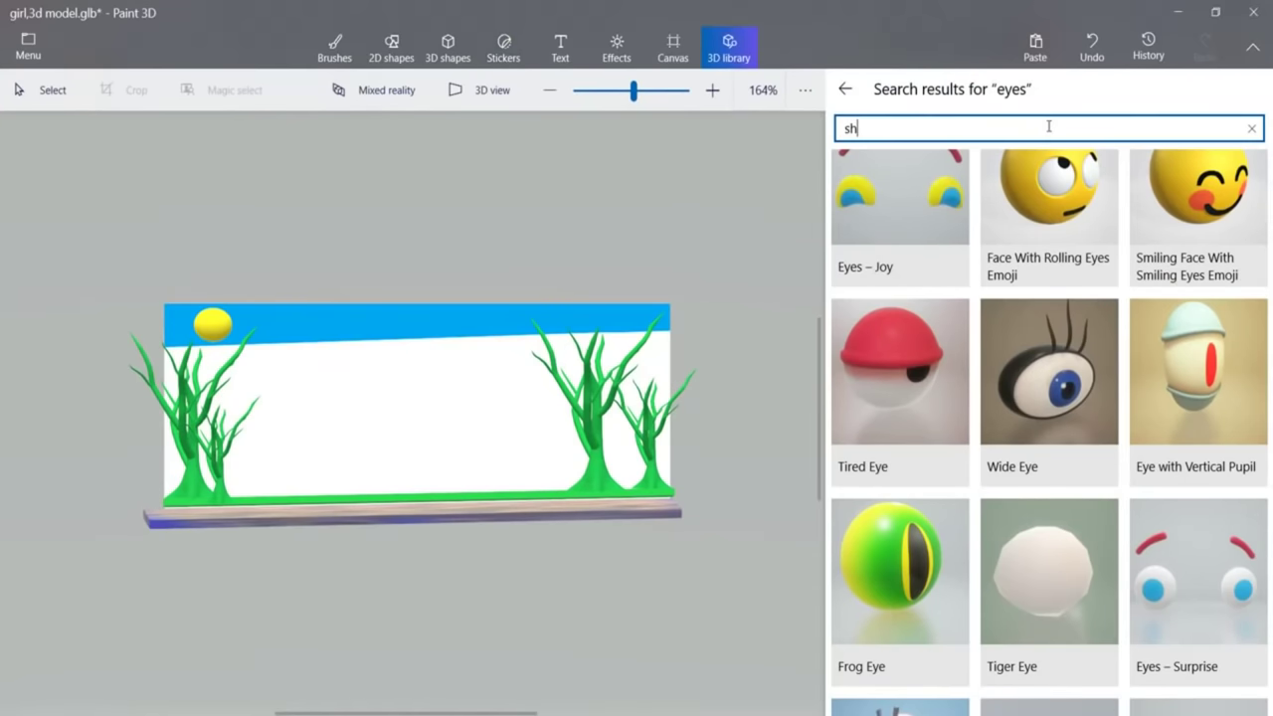
{"action": "key", "text": "Return"}
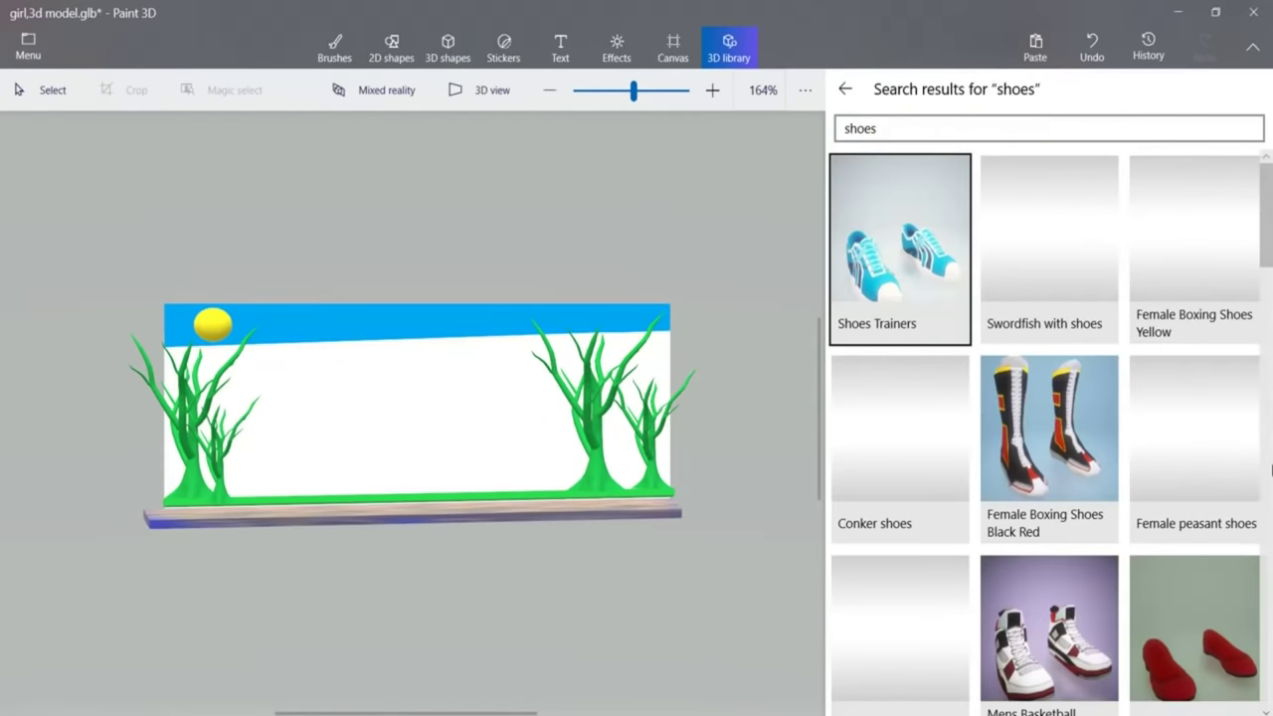
{"action": "scroll", "coordinate": [1249, 498], "scroll_direction": "down", "scroll_amount": 10}
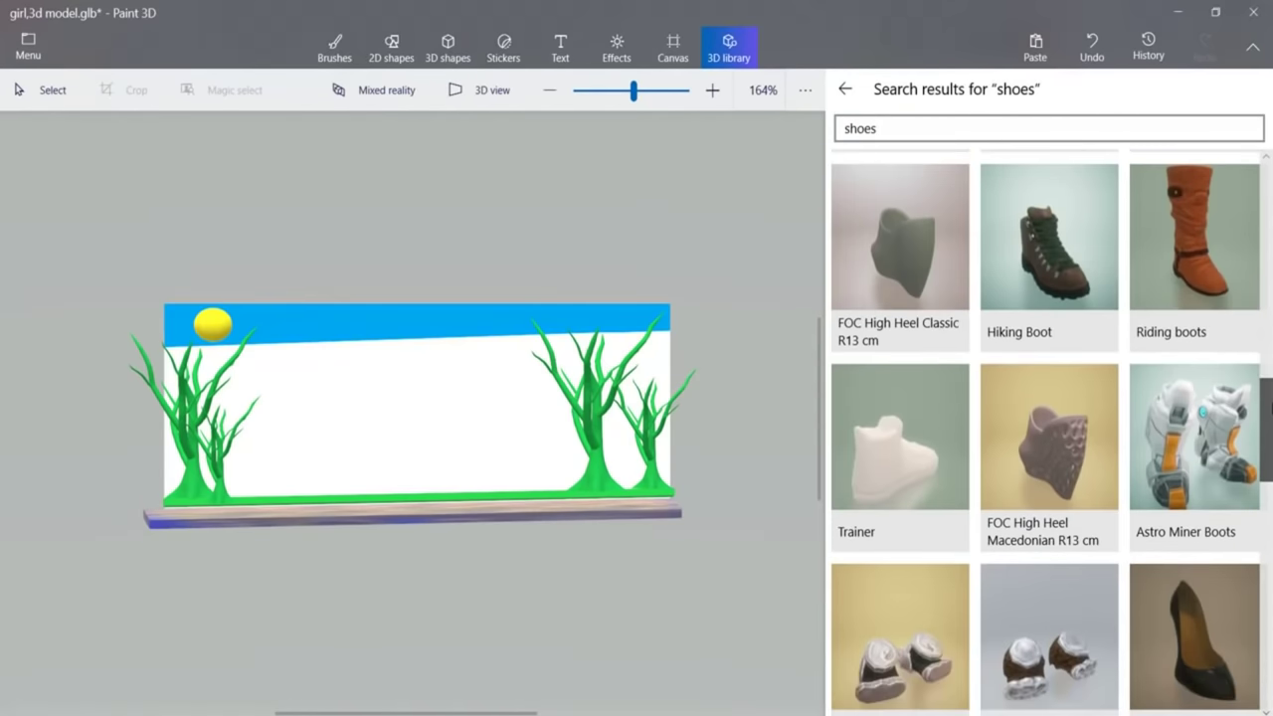
{"action": "left_click", "coordinate": [1223, 428]}
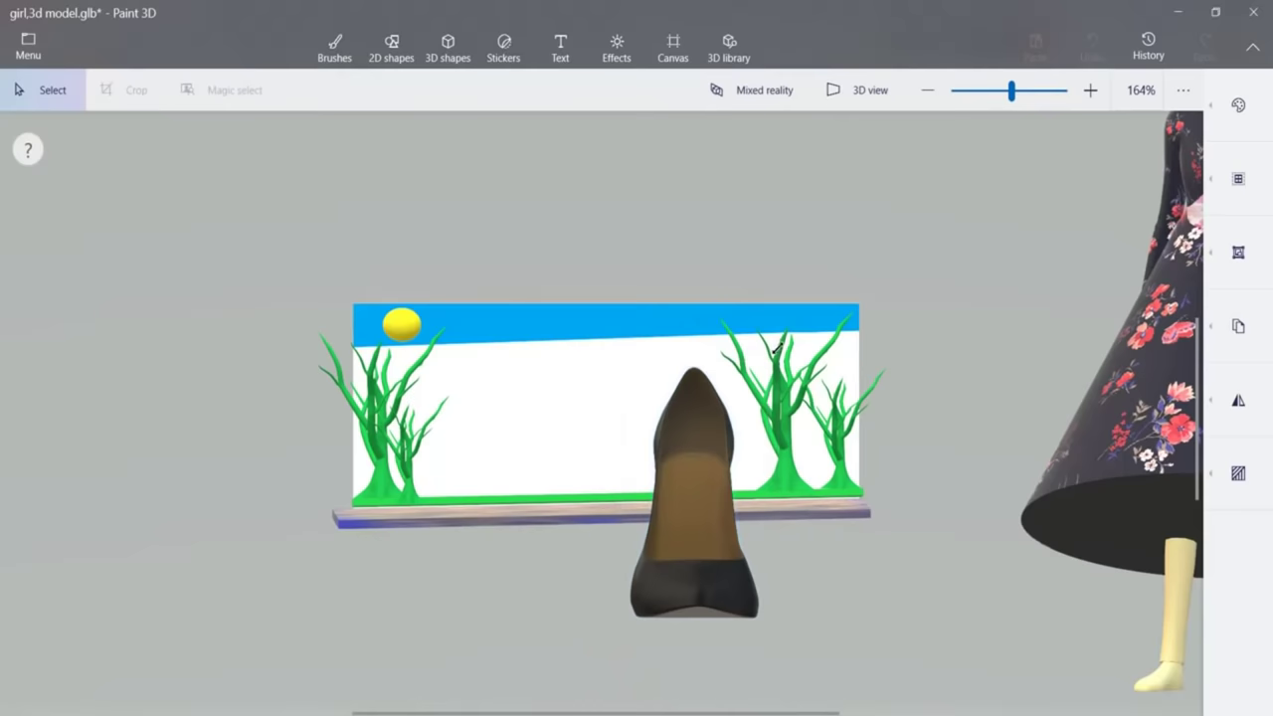
Shrink the high-heeled shoe, move it beside the girl's feet and rotate it sideways with the toe pointing outward.
{"action": "left_click_drag", "start_coordinate": [696, 470], "coordinate": [1083, 601]}
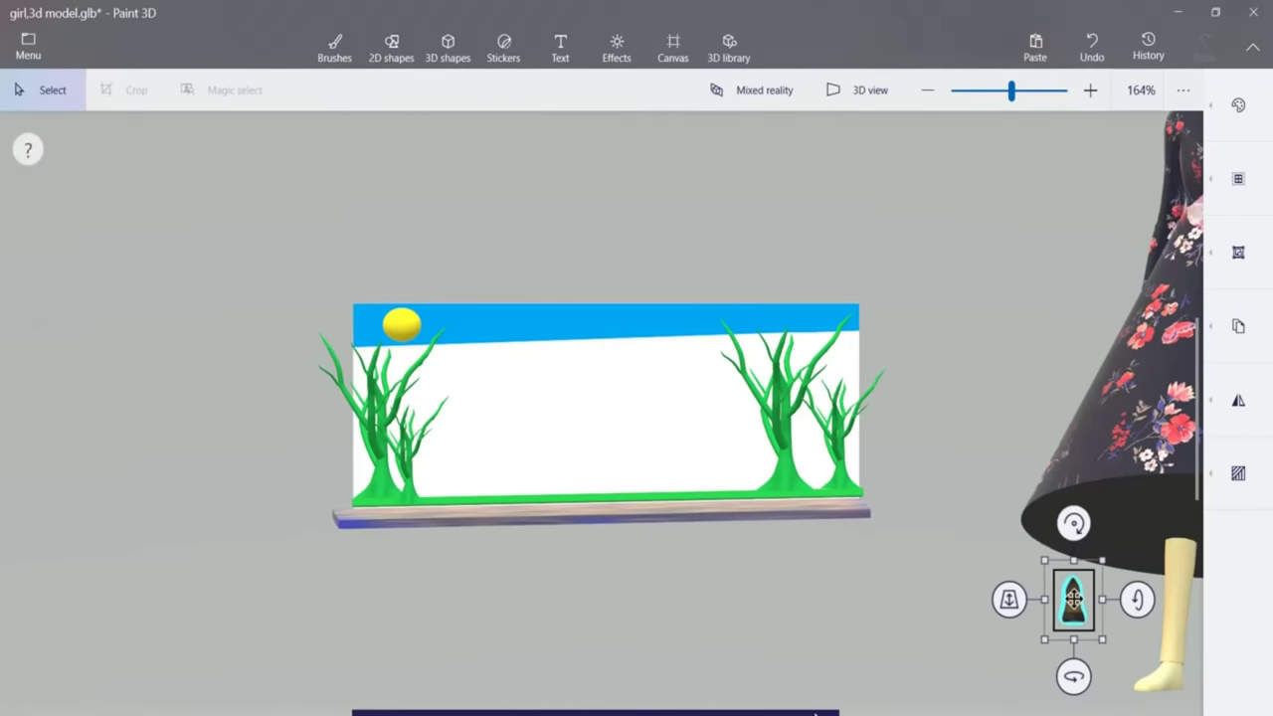
{"action": "scroll", "coordinate": [1083, 602], "scroll_direction": "right", "scroll_amount": 5}
{"action": "scroll", "coordinate": [825, 436], "scroll_direction": "down", "scroll_amount": 3}
{"action": "left_click_drag", "start_coordinate": [825, 437], "coordinate": [901, 515]}
{"action": "left_click_drag", "start_coordinate": [881, 456], "coordinate": [913, 460]}
{"action": "mouse_move", "coordinate": [883, 613]}
{"action": "left_mouse_down"}
{"action": "mouse_move", "coordinate": [857, 613]}
{"action": "mouse_move", "coordinate": [868, 612]}
{"action": "left_mouse_up"}
{"action": "left_click_drag", "start_coordinate": [886, 540], "coordinate": [841, 583]}
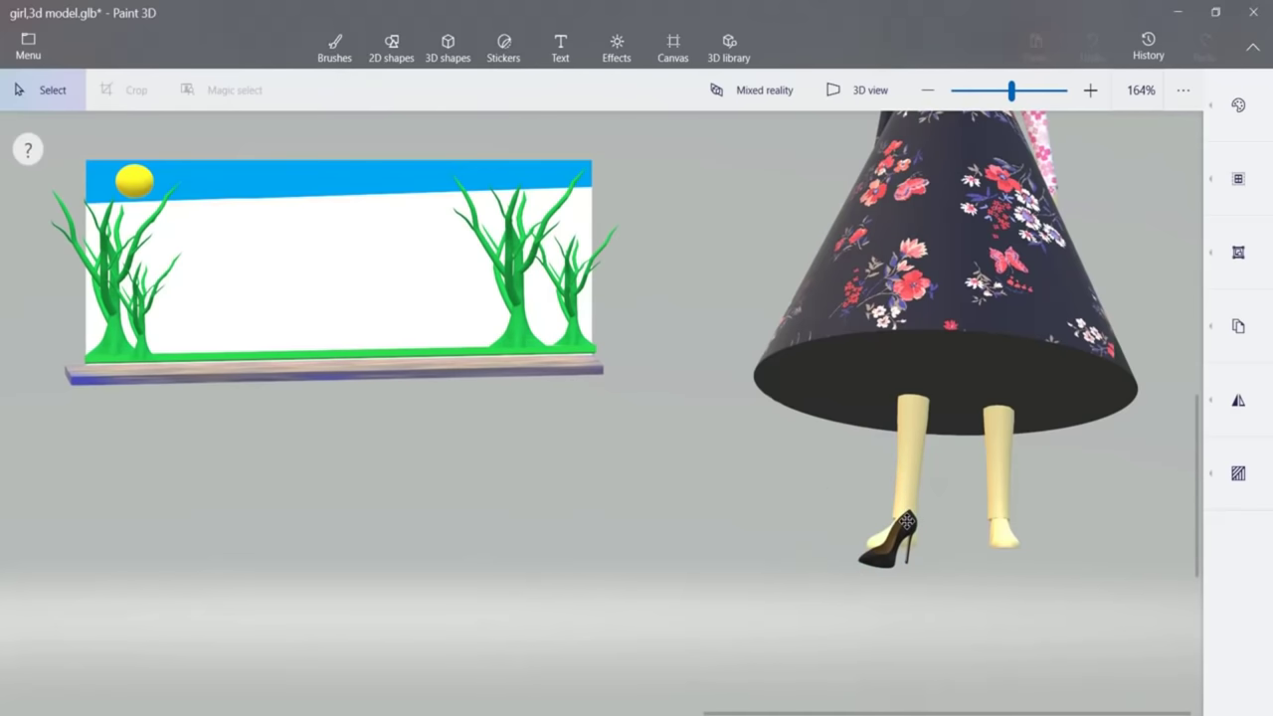
Adjust the shoe's depth and position to fit it over the foot on the dark-sleeved side.
{"action": "left_click_drag", "start_coordinate": [806, 533], "coordinate": [899, 239]}
{"action": "left_click_drag", "start_coordinate": [857, 526], "coordinate": [896, 585]}
{"action": "mouse_move", "coordinate": [881, 586]}
{"action": "left_mouse_down"}
{"action": "mouse_move", "coordinate": [895, 561]}
{"action": "mouse_move", "coordinate": [891, 578]}
{"action": "left_mouse_up"}
{"action": "left_click", "coordinate": [896, 581]}
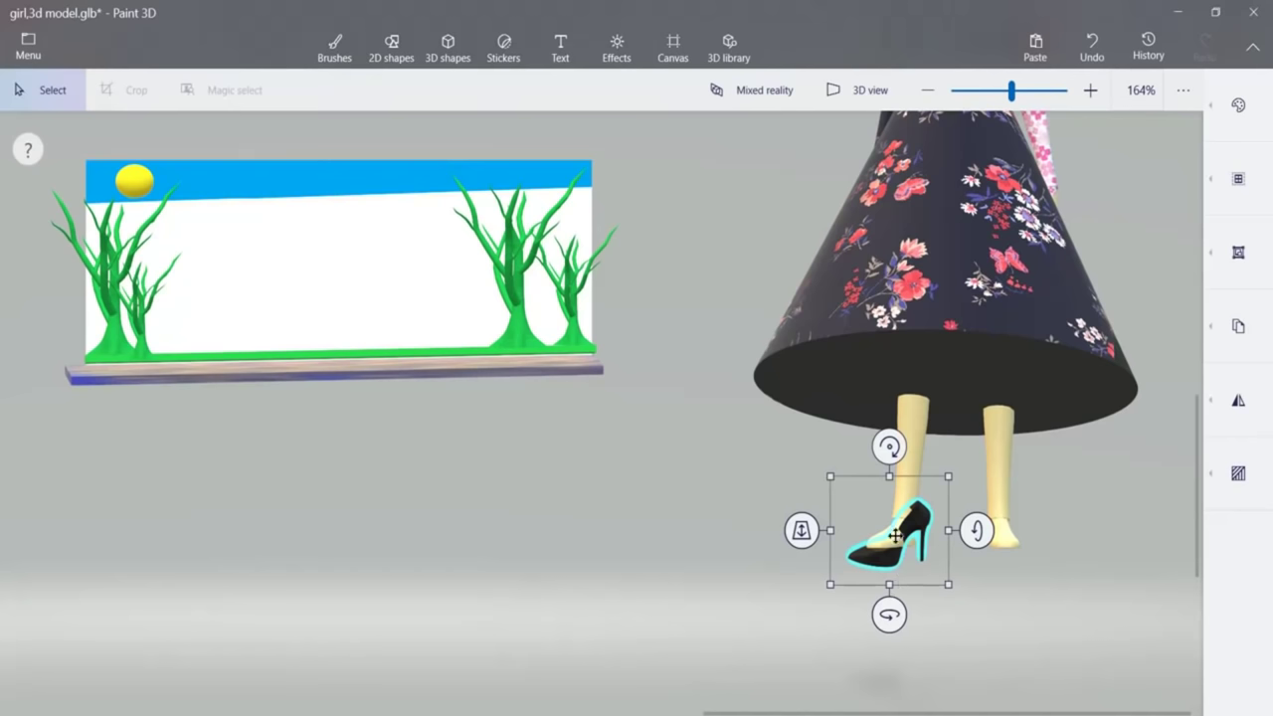
{"action": "left_click_drag", "start_coordinate": [808, 538], "coordinate": [802, 534]}
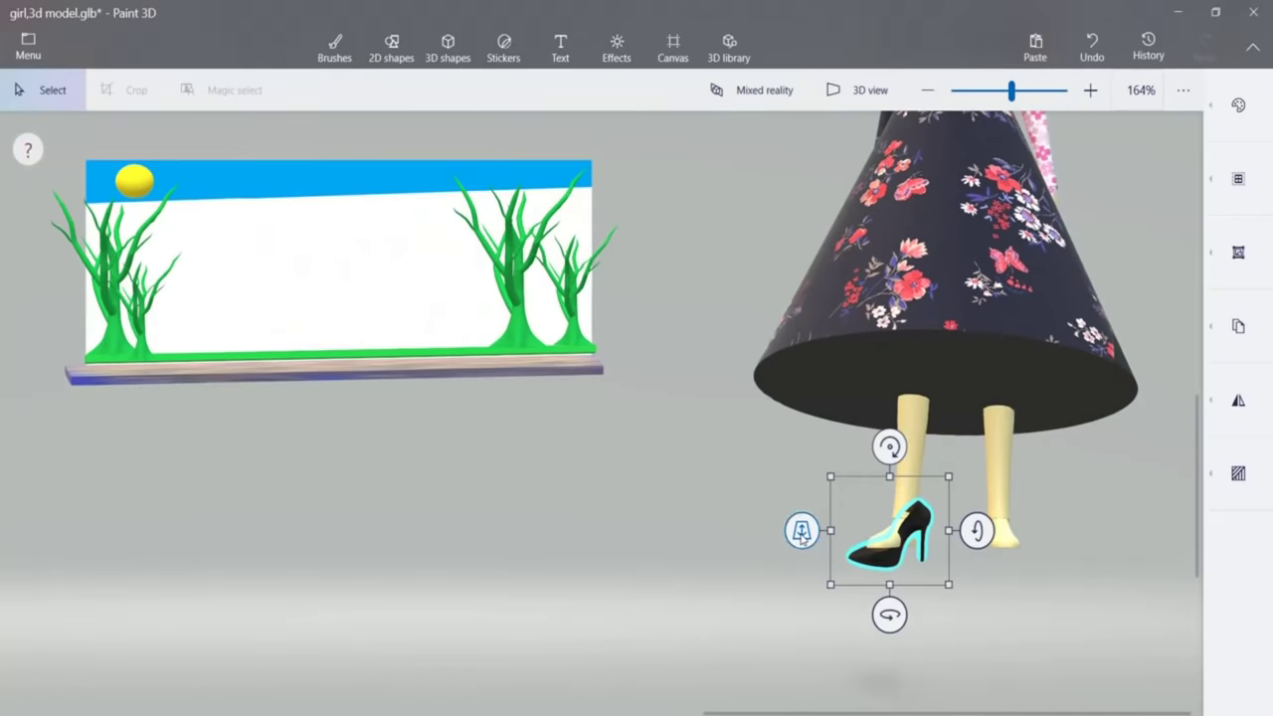
Rotate the black high-heeled shoe and adjust its depth and position so it lines up with the girl's left-hand foot.
{"action": "left_click_drag", "start_coordinate": [889, 611], "coordinate": [912, 614]}
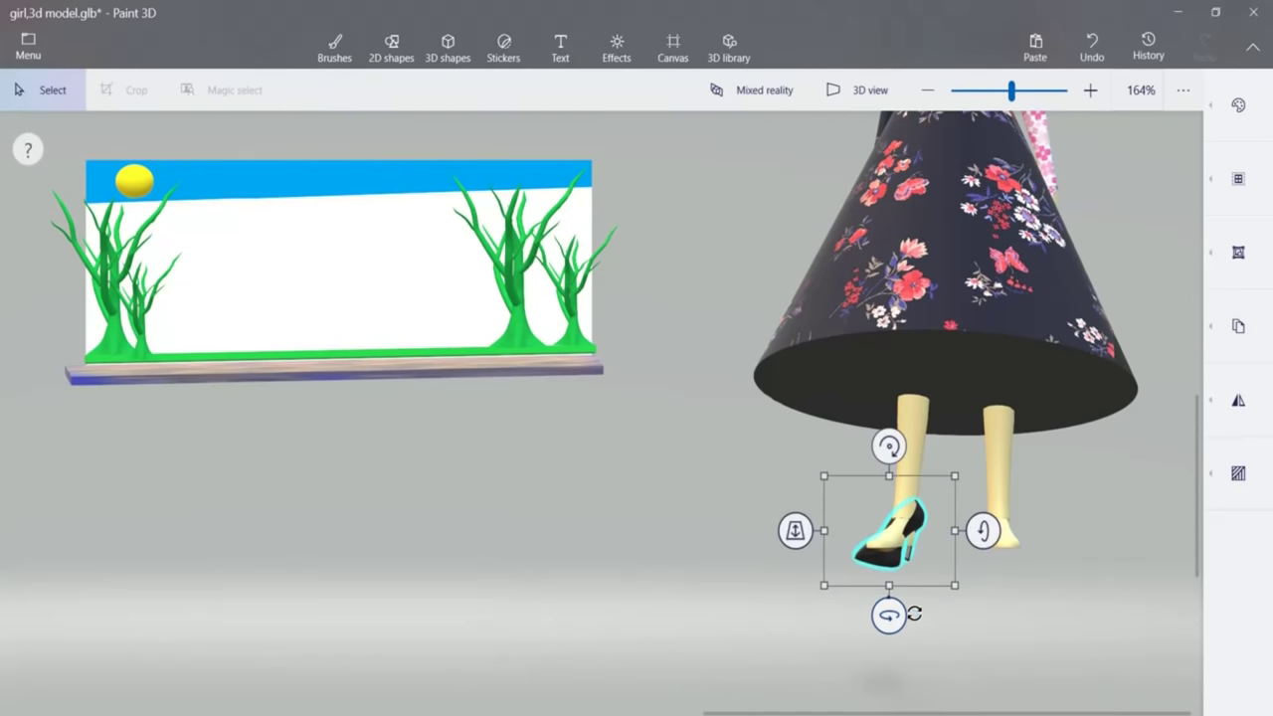
{"action": "left_click_drag", "start_coordinate": [795, 534], "coordinate": [787, 574]}
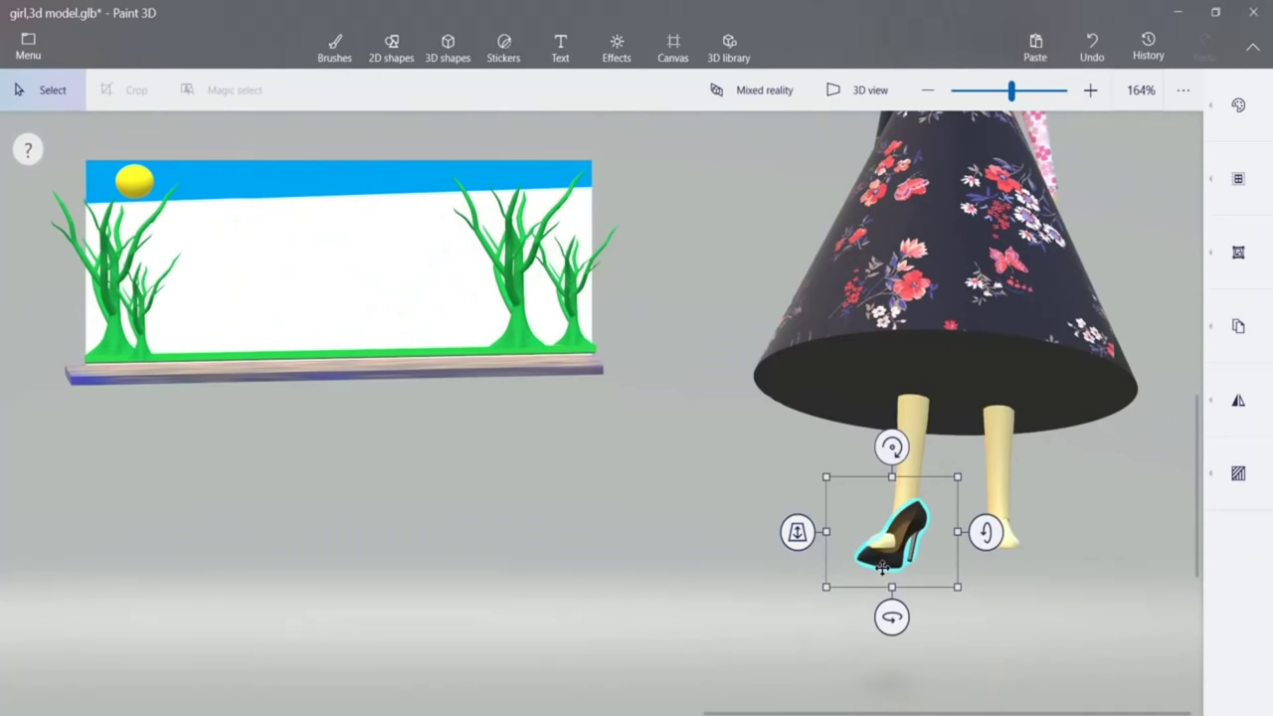
{"action": "left_click_drag", "start_coordinate": [882, 561], "coordinate": [883, 575]}
{"action": "mouse_move", "coordinate": [891, 637]}
{"action": "left_mouse_down"}
{"action": "mouse_move", "coordinate": [875, 631]}
{"action": "mouse_move", "coordinate": [885, 634]}
{"action": "left_mouse_up"}
{"action": "left_click_drag", "start_coordinate": [911, 578], "coordinate": [899, 576]}
{"action": "left_click_drag", "start_coordinate": [774, 541], "coordinate": [774, 559]}
{"action": "left_click_drag", "start_coordinate": [897, 553], "coordinate": [899, 548]}
Resize and fine-tune the rotation and position of the shoe so it encloses the left-hand foot.
{"action": "left_click_drag", "start_coordinate": [803, 597], "coordinate": [822, 588]}
{"action": "left_click_drag", "start_coordinate": [889, 473], "coordinate": [887, 479]}
{"action": "left_click_drag", "start_coordinate": [891, 618], "coordinate": [910, 619]}
{"action": "left_click_drag", "start_coordinate": [892, 548], "coordinate": [893, 553]}
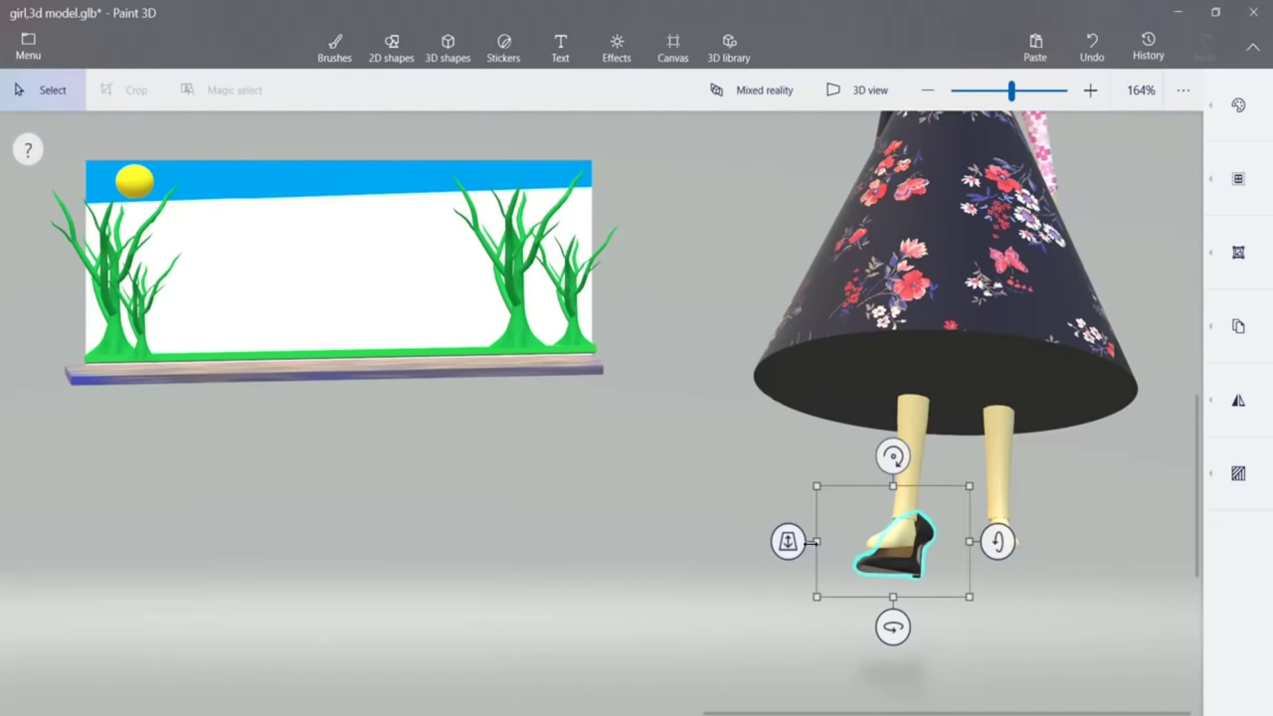
{"action": "left_click_drag", "start_coordinate": [707, 548], "coordinate": [718, 573]}
{"action": "left_click", "coordinate": [891, 549]}
{"action": "left_click_drag", "start_coordinate": [811, 584], "coordinate": [817, 577]}
{"action": "left_click_drag", "start_coordinate": [887, 550], "coordinate": [881, 540]}
{"action": "left_click_drag", "start_coordinate": [966, 477], "coordinate": [969, 481]}
{"action": "left_click_drag", "start_coordinate": [829, 482], "coordinate": [821, 478]}
{"action": "left_click_drag", "start_coordinate": [956, 563], "coordinate": [960, 568]}
Duplicate the fitted shoe, turn the copy to face forward and place it on the girl's right-hand foot.
{"action": "left_click_drag", "start_coordinate": [894, 540], "coordinate": [974, 614]}
{"action": "left_click", "coordinate": [911, 594]}
{"action": "left_click", "coordinate": [907, 547]}
{"action": "key", "text": "ctrl+c"}
{"action": "key", "text": "ctrl+v"}
{"action": "left_click_drag", "start_coordinate": [961, 674], "coordinate": [921, 679]}
{"action": "left_click_drag", "start_coordinate": [955, 632], "coordinate": [954, 624]}
{"action": "left_click_drag", "start_coordinate": [1040, 550], "coordinate": [1035, 556]}
{"action": "left_click_drag", "start_coordinate": [964, 673], "coordinate": [1030, 670]}
{"action": "left_click_drag", "start_coordinate": [971, 608], "coordinate": [995, 520]}
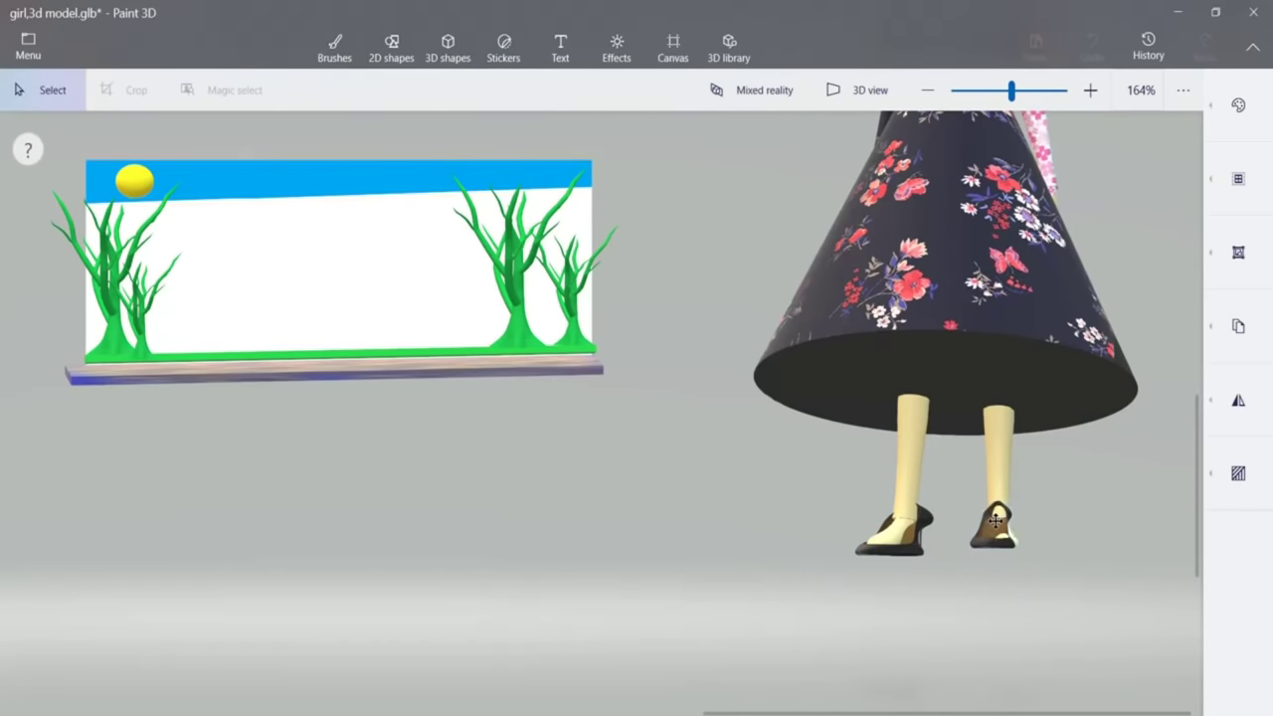
Adjust the rotation, depth and position of the copied shoe to fit the right-hand foot.
{"action": "left_click_drag", "start_coordinate": [1005, 593], "coordinate": [1014, 593]}
{"action": "left_click_drag", "start_coordinate": [1016, 529], "coordinate": [1089, 529]}
{"action": "left_click_drag", "start_coordinate": [1006, 595], "coordinate": [1000, 595]}
{"action": "left_click_drag", "start_coordinate": [922, 523], "coordinate": [951, 528]}
{"action": "left_click_drag", "start_coordinate": [1020, 544], "coordinate": [1009, 542]}
{"action": "left_click_drag", "start_coordinate": [955, 524], "coordinate": [967, 524]}
{"action": "left_click_drag", "start_coordinate": [1005, 483], "coordinate": [1007, 481]}
Narrow the left-hand shoe slightly and reposition it around the foot.
{"action": "left_click", "coordinate": [890, 537]}
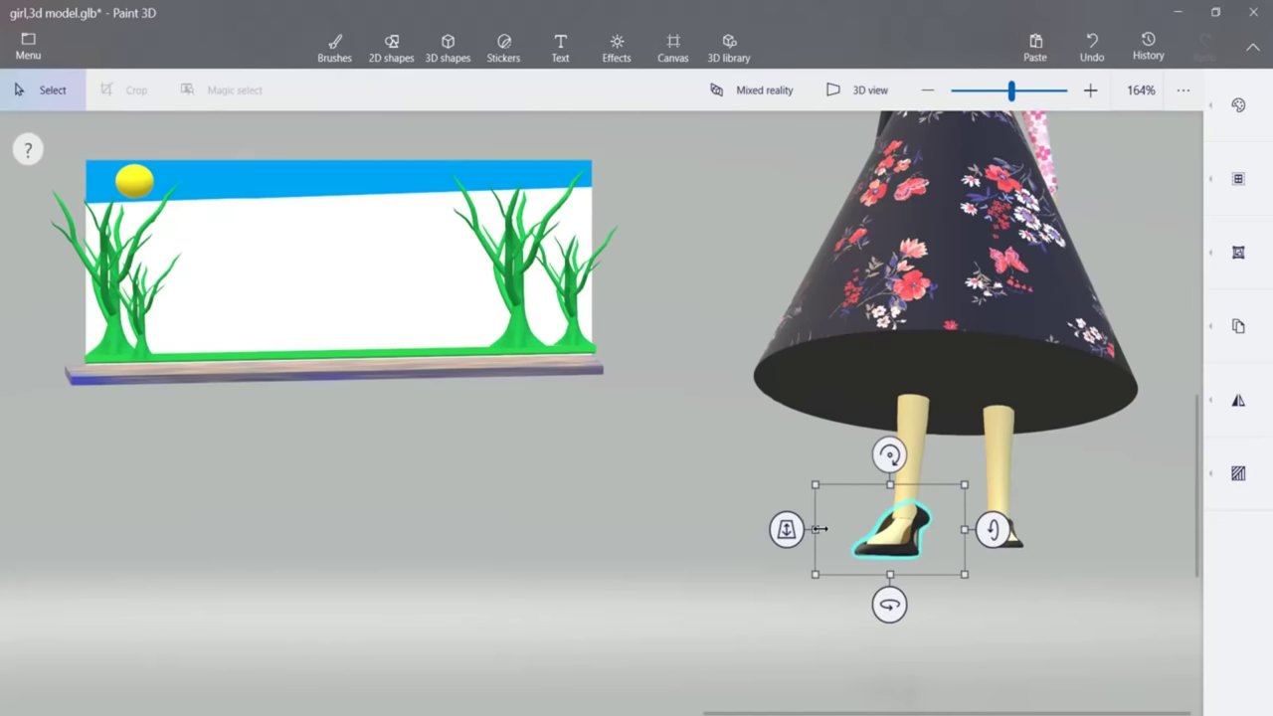
{"action": "left_click_drag", "start_coordinate": [890, 554], "coordinate": [893, 548]}
{"action": "left_click_drag", "start_coordinate": [963, 522], "coordinate": [951, 523]}
{"action": "left_click_drag", "start_coordinate": [904, 536], "coordinate": [910, 536]}
{"action": "left_click", "coordinate": [965, 617]}
{"action": "left_click", "coordinate": [904, 537]}
{"action": "left_click", "coordinate": [945, 431]}
{"action": "left_click", "coordinate": [900, 538]}
{"action": "left_click", "coordinate": [900, 538]}
Select both shoes together with the rest of the girl, shrink the complete figure and move it above the backdrop scene.
{"action": "left_click", "coordinate": [1020, 597]}
{"action": "left_click", "coordinate": [1010, 540]}
{"action": "left_click", "coordinate": [907, 540], "text": "ctrl"}
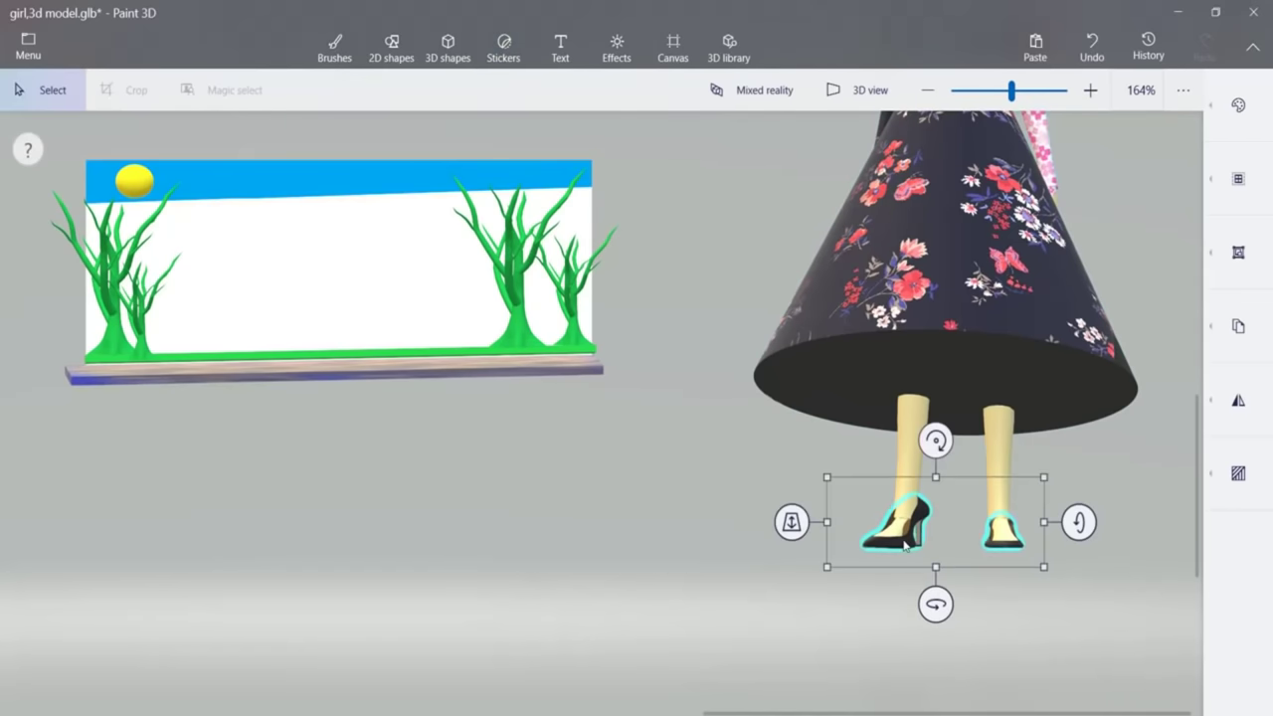
{"action": "left_click", "coordinate": [1022, 362], "text": "ctrl"}
{"action": "left_click_drag", "start_coordinate": [1197, 509], "coordinate": [1153, 261]}
{"action": "left_click", "coordinate": [982, 381]}
{"action": "left_click_drag", "start_coordinate": [980, 380], "coordinate": [929, 539]}
{"action": "left_click_drag", "start_coordinate": [1135, 126], "coordinate": [897, 467]}
{"action": "left_click_drag", "start_coordinate": [721, 578], "coordinate": [765, 390]}
{"action": "left_click_drag", "start_coordinate": [940, 279], "coordinate": [822, 446]}
{"action": "left_click_drag", "start_coordinate": [721, 582], "coordinate": [815, 444]}
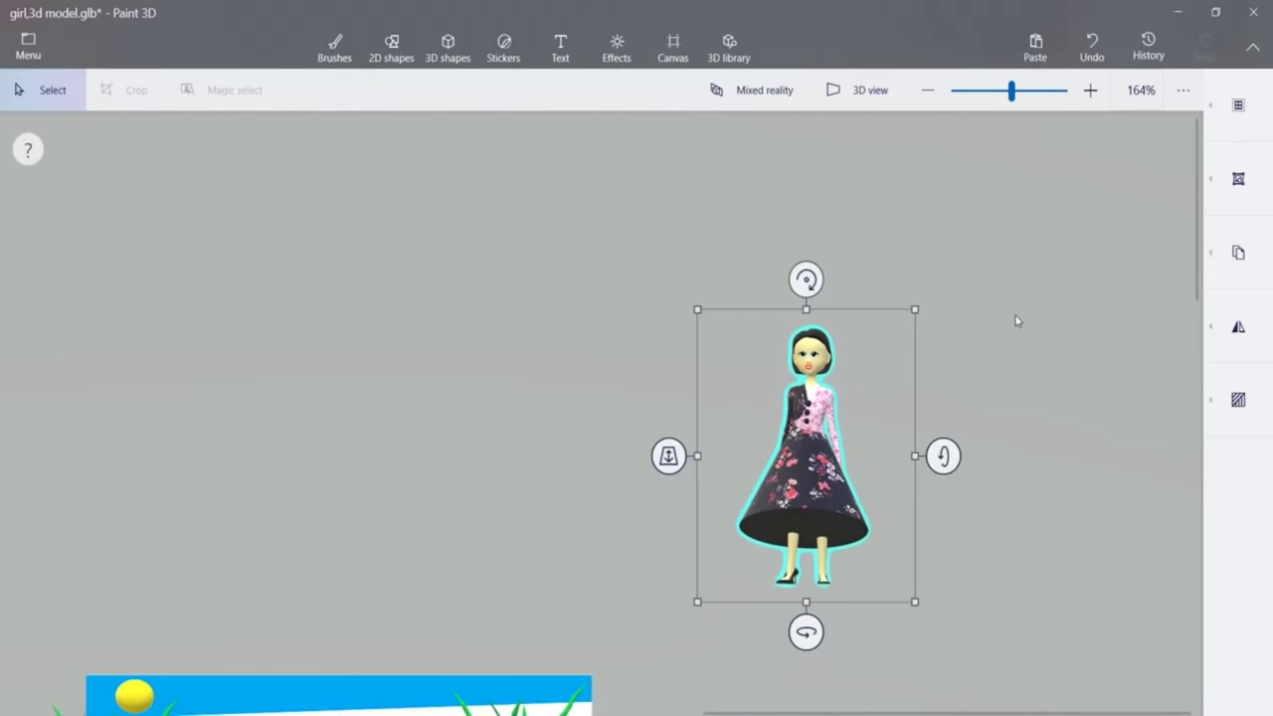
Enlarge the backdrop scene with the trees, sun and wooden base, and center it in the workspace.
{"action": "left_click", "coordinate": [1121, 165]}
{"action": "left_click", "coordinate": [1005, 92]}
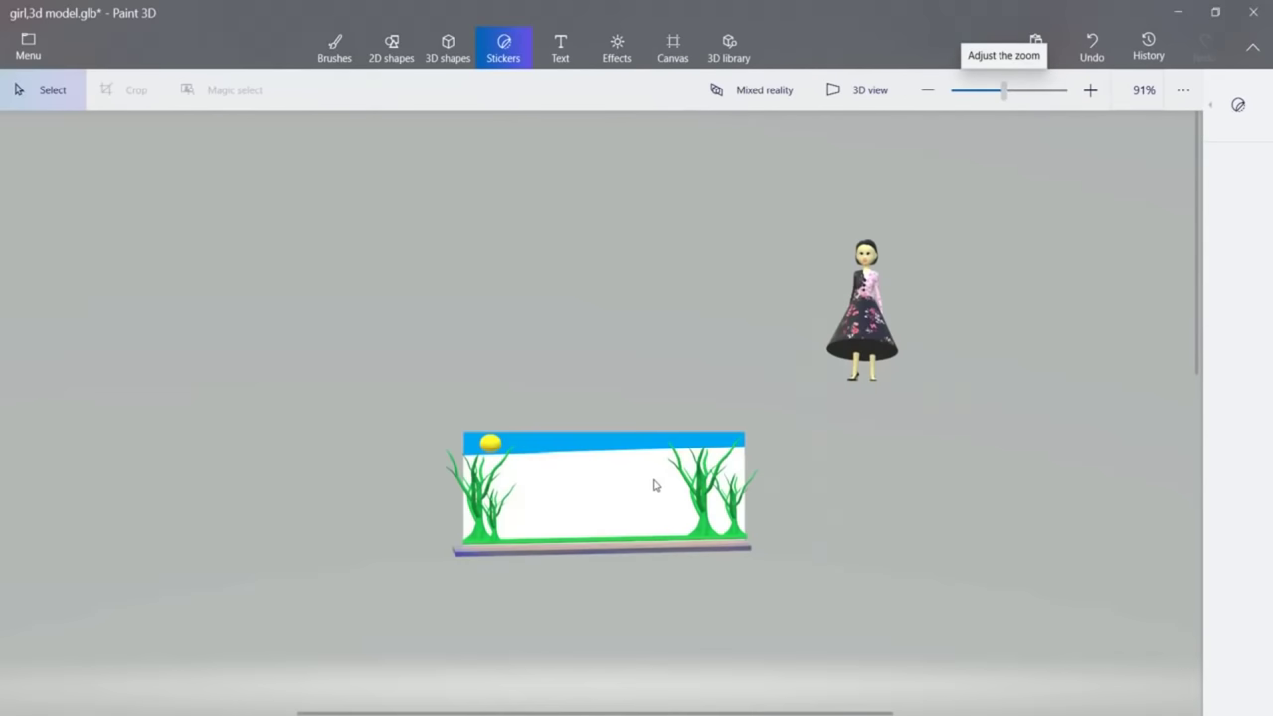
{"action": "left_click", "coordinate": [655, 482]}
{"action": "left_click_drag", "start_coordinate": [776, 414], "coordinate": [660, 361]}
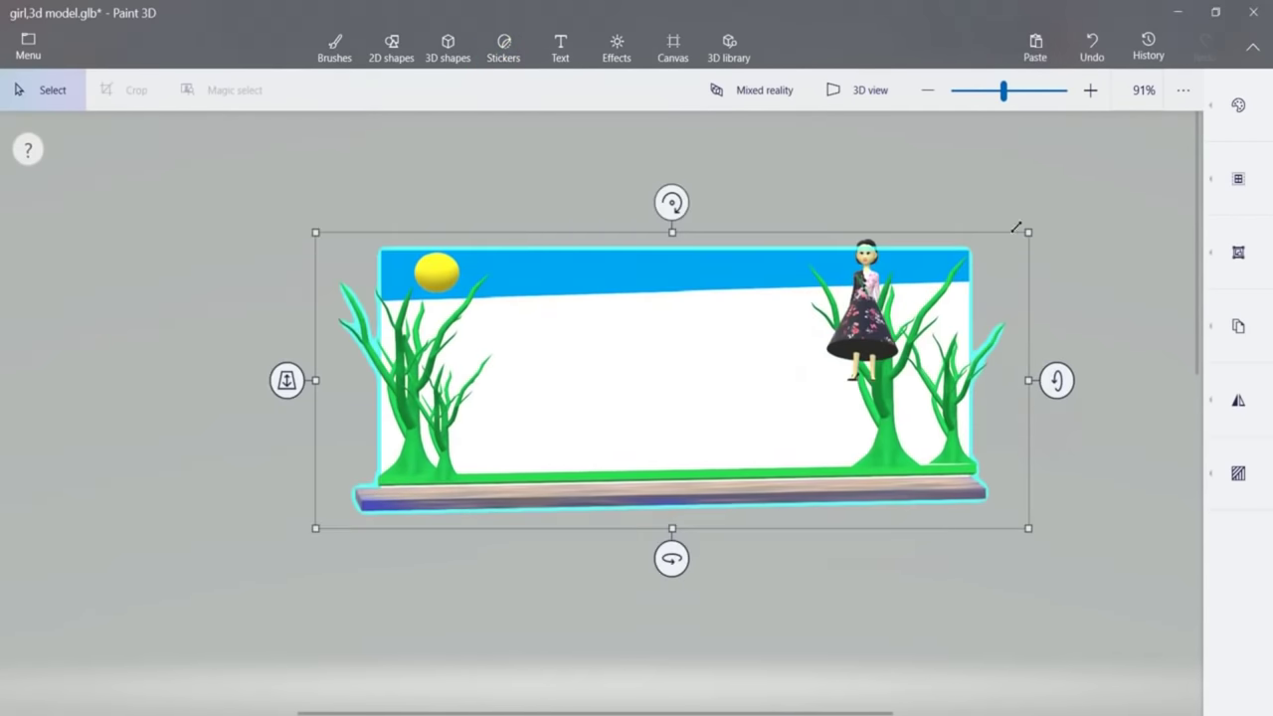
{"action": "left_click_drag", "start_coordinate": [1028, 233], "coordinate": [1122, 155]}
{"action": "left_click_drag", "start_coordinate": [726, 462], "coordinate": [648, 449]}
{"action": "left_click_drag", "start_coordinate": [1086, 169], "coordinate": [1184, 92]}
{"action": "left_click_drag", "start_coordinate": [992, 295], "coordinate": [933, 373]}
{"action": "left_click_drag", "start_coordinate": [1124, 207], "coordinate": [1187, 164]}
Move the girl in front of the backdrop near the right-hand trees and enlarge her.
{"action": "left_click", "coordinate": [873, 314]}
{"action": "left_click_drag", "start_coordinate": [873, 314], "coordinate": [774, 466]}
{"action": "left_click_drag", "start_coordinate": [833, 375], "coordinate": [901, 282]}
Enlarge the backdrop scene further and reposition it to fill the width of the workspace.
{"action": "left_click_drag", "start_coordinate": [1003, 91], "coordinate": [1015, 92]}
{"action": "left_click_drag", "start_coordinate": [722, 712], "coordinate": [1000, 712]}
{"action": "mouse_move", "coordinate": [1014, 90]}
{"action": "left_mouse_down"}
{"action": "mouse_move", "coordinate": [1028, 94]}
{"action": "mouse_move", "coordinate": [1006, 93]}
{"action": "left_mouse_up"}
{"action": "left_click", "coordinate": [817, 399]}
{"action": "left_click", "coordinate": [596, 274]}
{"action": "left_click", "coordinate": [801, 418]}
{"action": "left_click", "coordinate": [303, 233]}
{"action": "left_click_drag", "start_coordinate": [165, 180], "coordinate": [2, 78]}
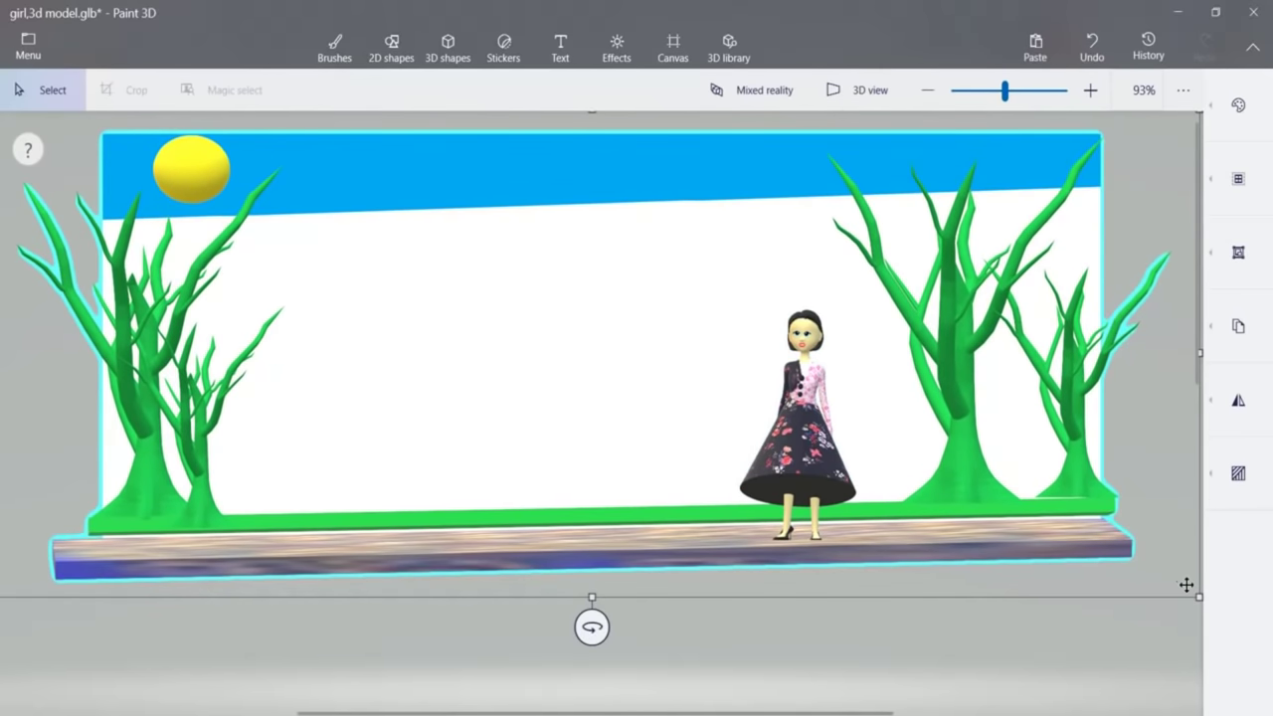
{"action": "left_click_drag", "start_coordinate": [595, 599], "coordinate": [634, 696]}
{"action": "mouse_move", "coordinate": [998, 263]}
{"action": "left_mouse_down"}
{"action": "mouse_move", "coordinate": [1010, 269]}
{"action": "mouse_move", "coordinate": [1013, 254]}
{"action": "left_mouse_up"}
Enlarge the girl further and stand her on the wooden base, left of the right-hand trees.
{"action": "left_click", "coordinate": [801, 427]}
{"action": "left_click_drag", "start_coordinate": [802, 428], "coordinate": [776, 519]}
{"action": "left_click_drag", "start_coordinate": [873, 382], "coordinate": [955, 257]}
{"action": "left_click_drag", "start_coordinate": [823, 408], "coordinate": [763, 405]}
Add a dark 3D woman model on the wooden base beside the girl and scale it to about her height.
{"action": "left_click", "coordinate": [448, 48]}
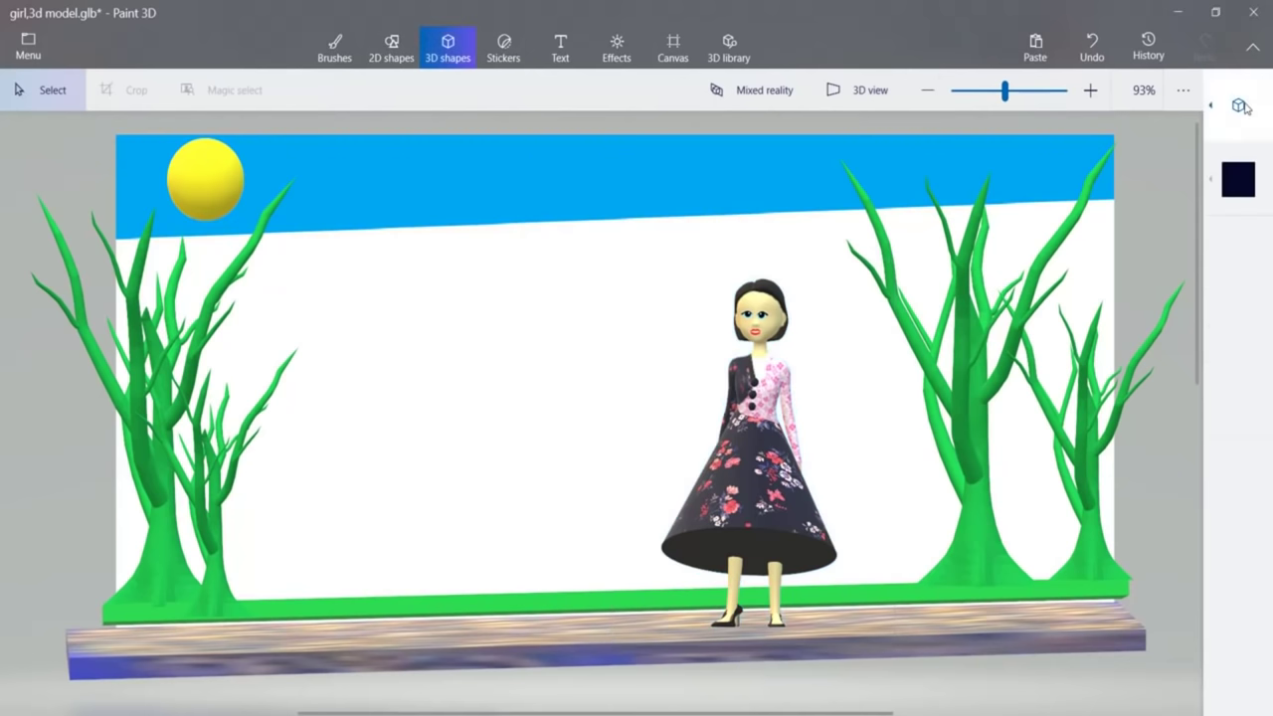
{"action": "left_click", "coordinate": [1063, 362]}
{"action": "left_click_drag", "start_coordinate": [398, 290], "coordinate": [603, 525]}
{"action": "left_click_drag", "start_coordinate": [479, 528], "coordinate": [577, 604]}
{"action": "left_click", "coordinate": [559, 269]}
{"action": "left_click_drag", "start_coordinate": [487, 383], "coordinate": [560, 369]}
{"action": "left_click_drag", "start_coordinate": [612, 248], "coordinate": [611, 259]}
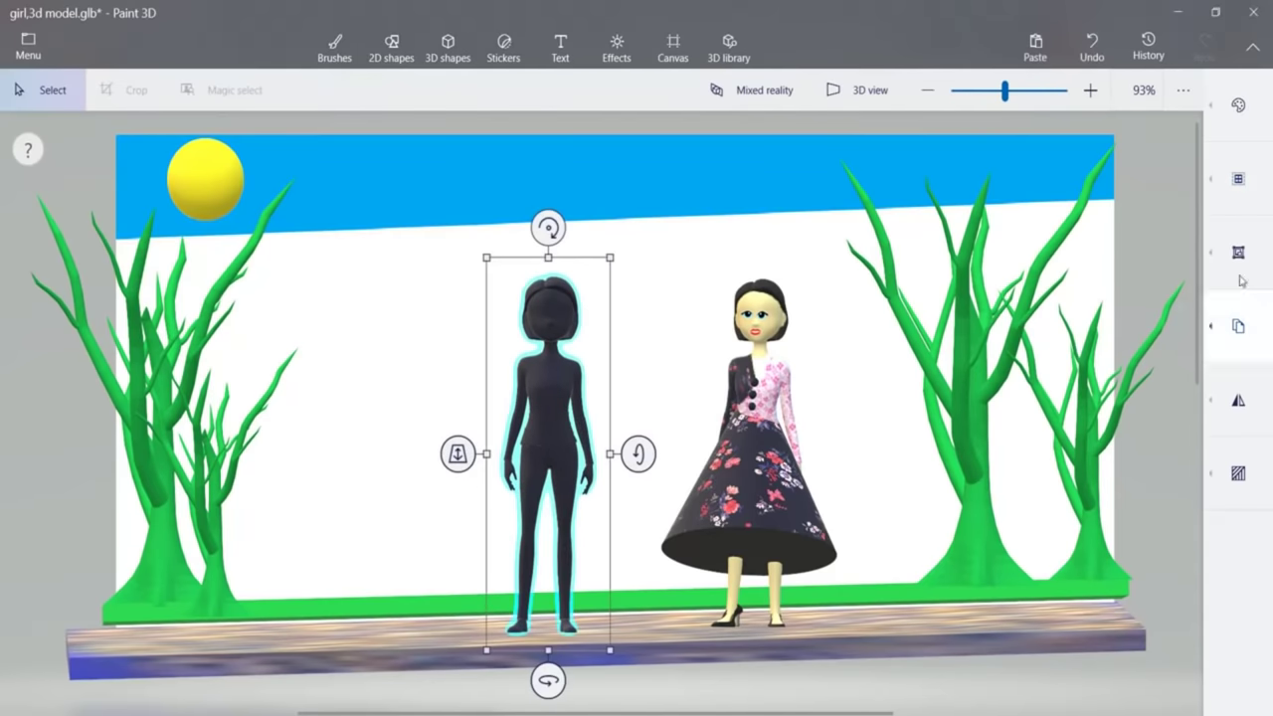
{"action": "left_click", "coordinate": [1152, 221]}
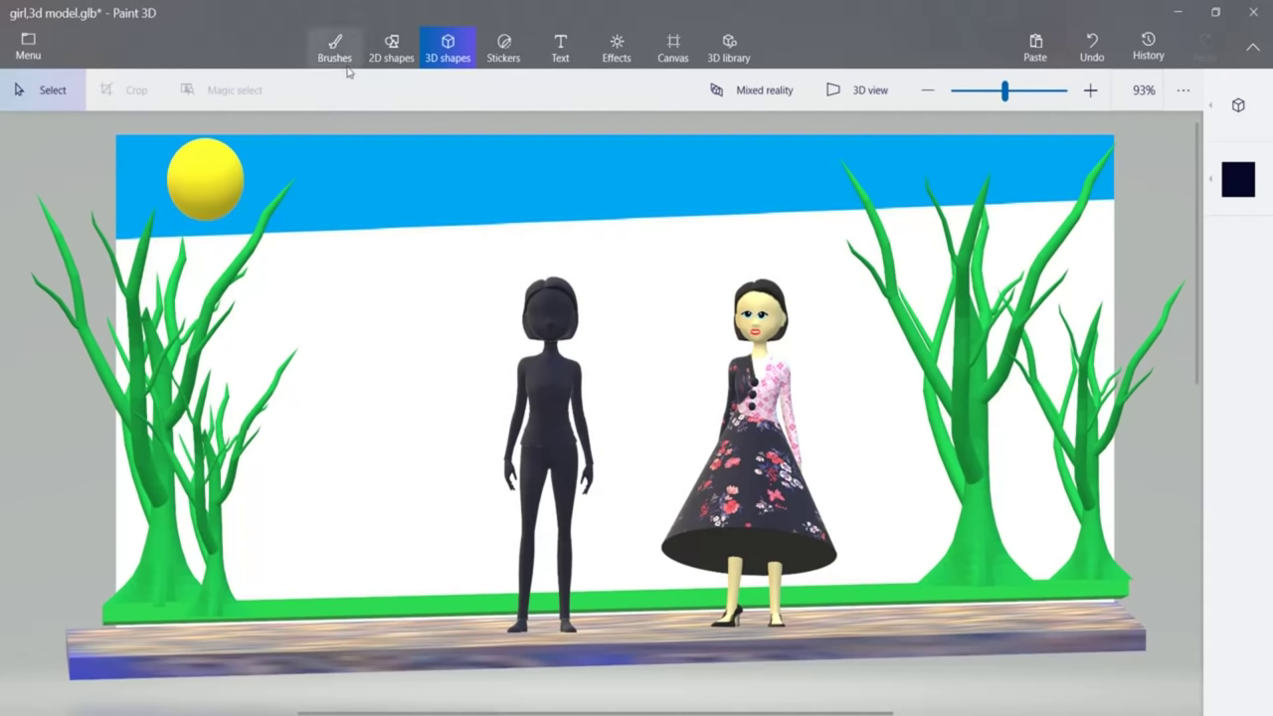
{"action": "left_click", "coordinate": [538, 337]}
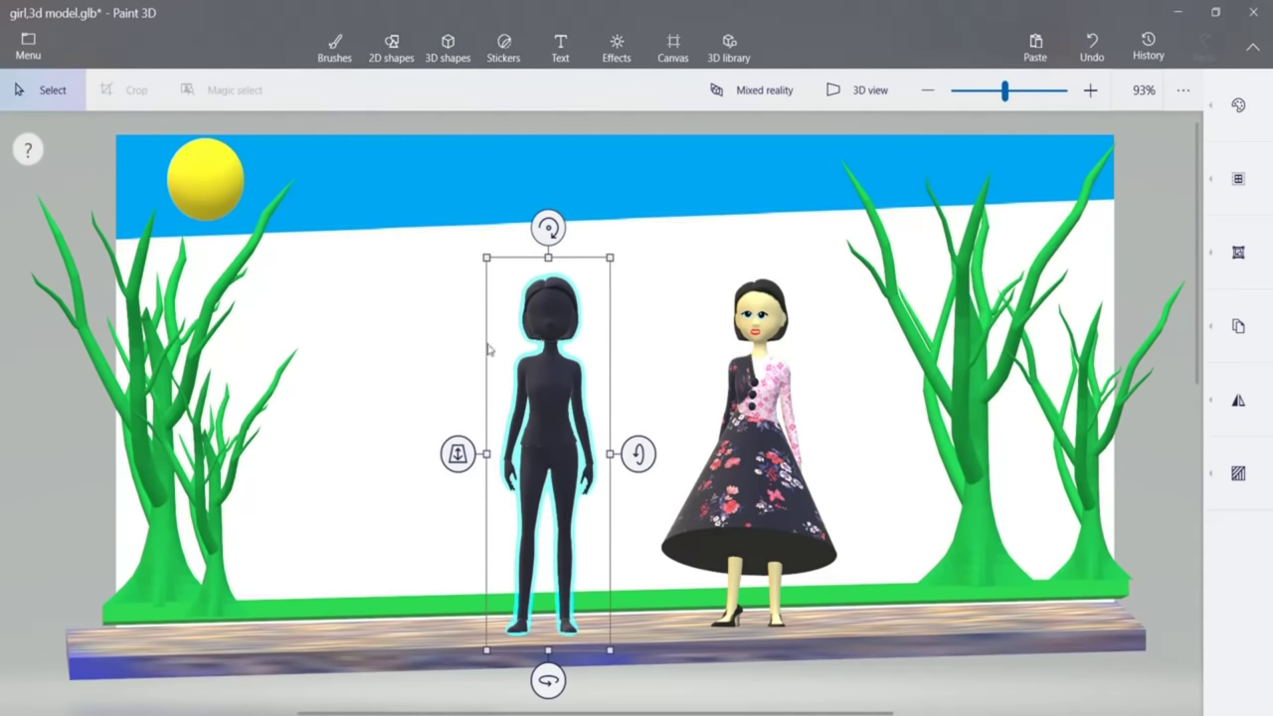
{"action": "left_click", "coordinate": [49, 408]}
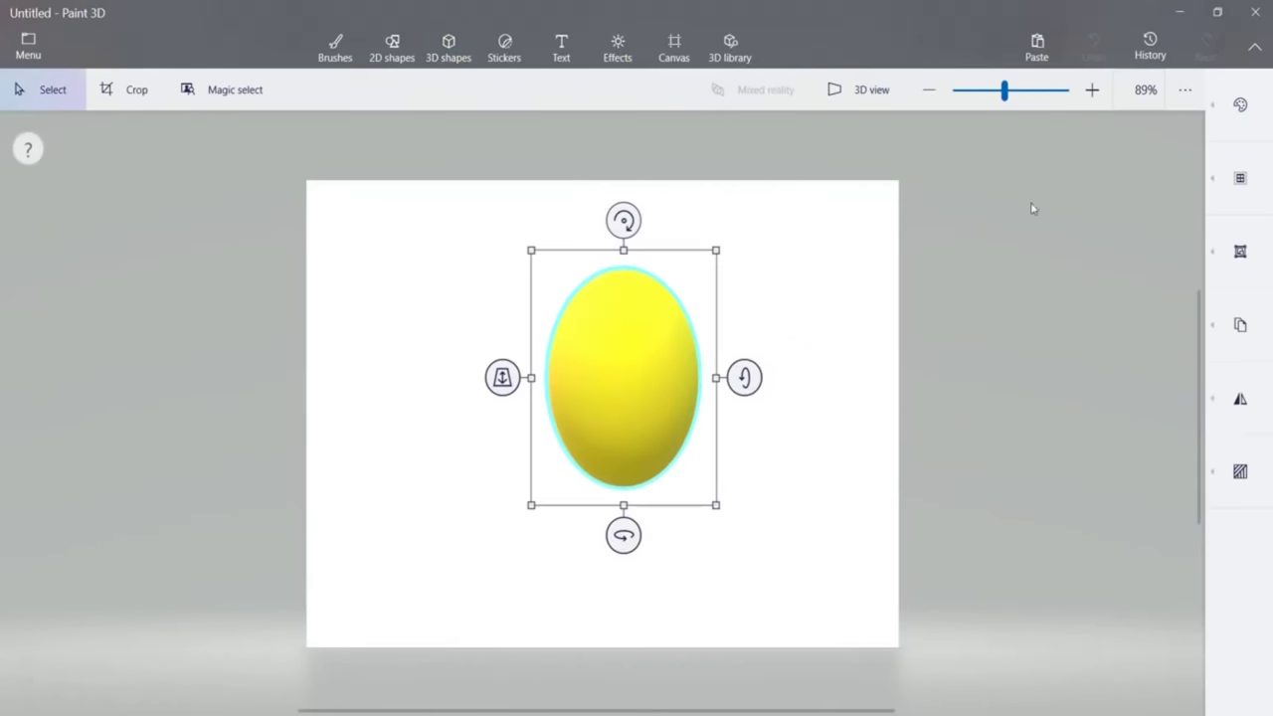
Place a round eye sticker on the yellow egg shape, make it 3D and duplicate it for the second eye.
{"action": "left_click", "coordinate": [618, 47]}
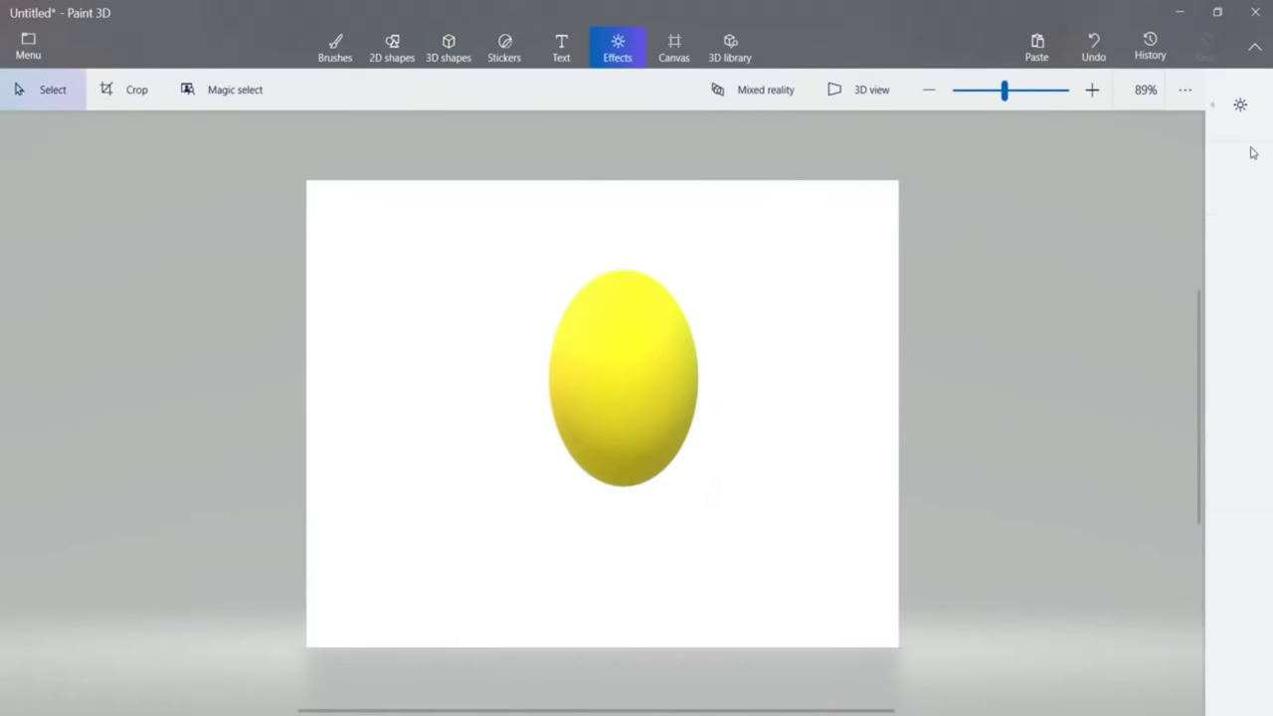
{"action": "left_click", "coordinate": [505, 48]}
{"action": "left_click", "coordinate": [1238, 106]}
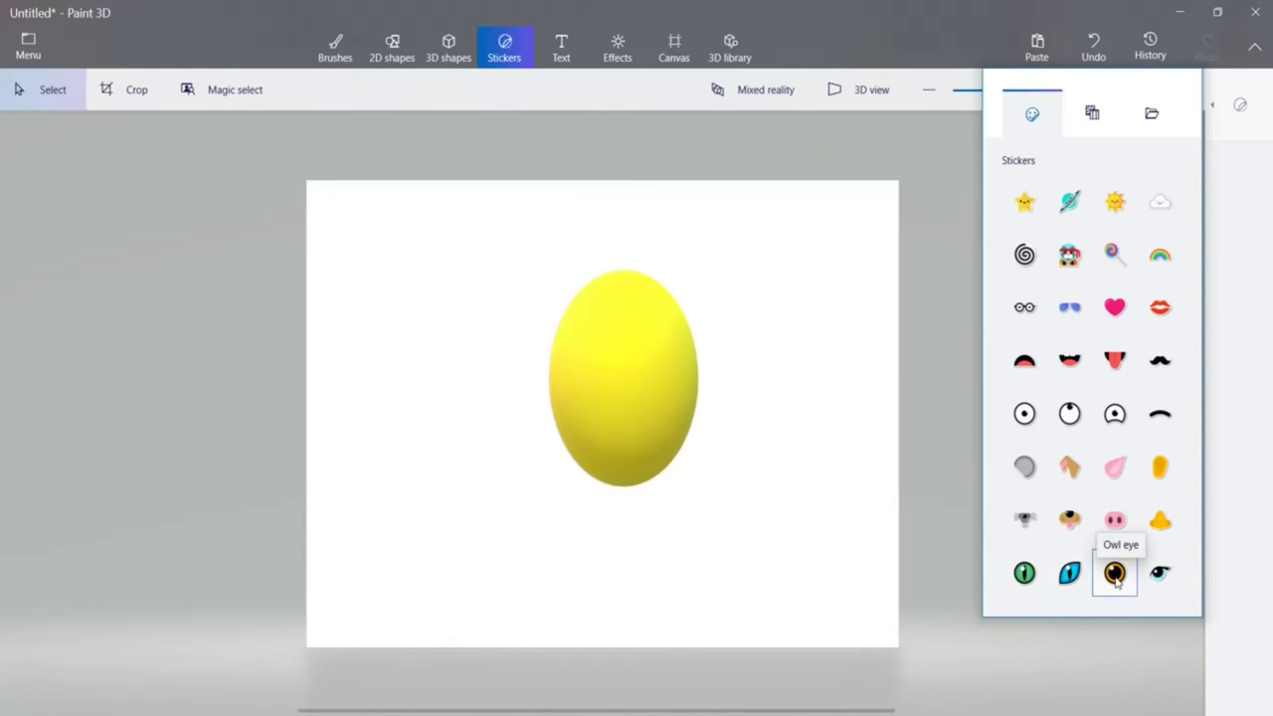
{"action": "left_click_drag", "start_coordinate": [640, 321], "coordinate": [676, 360]}
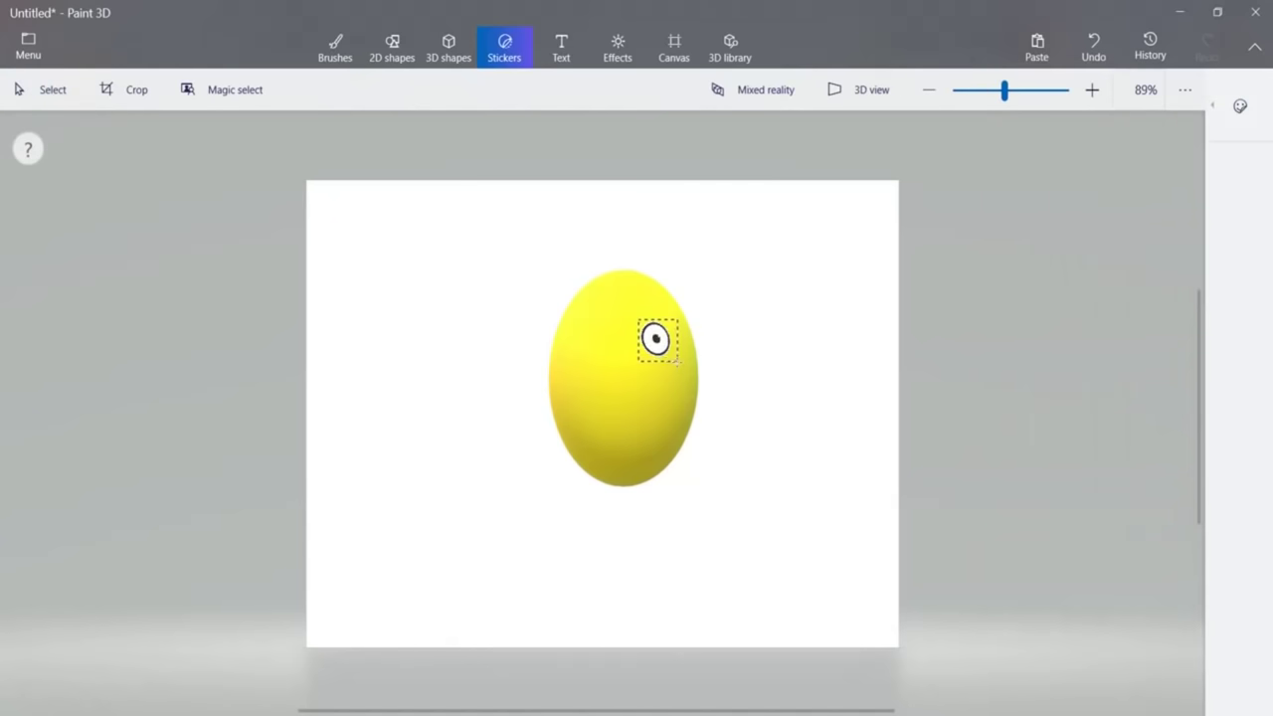
{"action": "left_click", "coordinate": [1239, 107]}
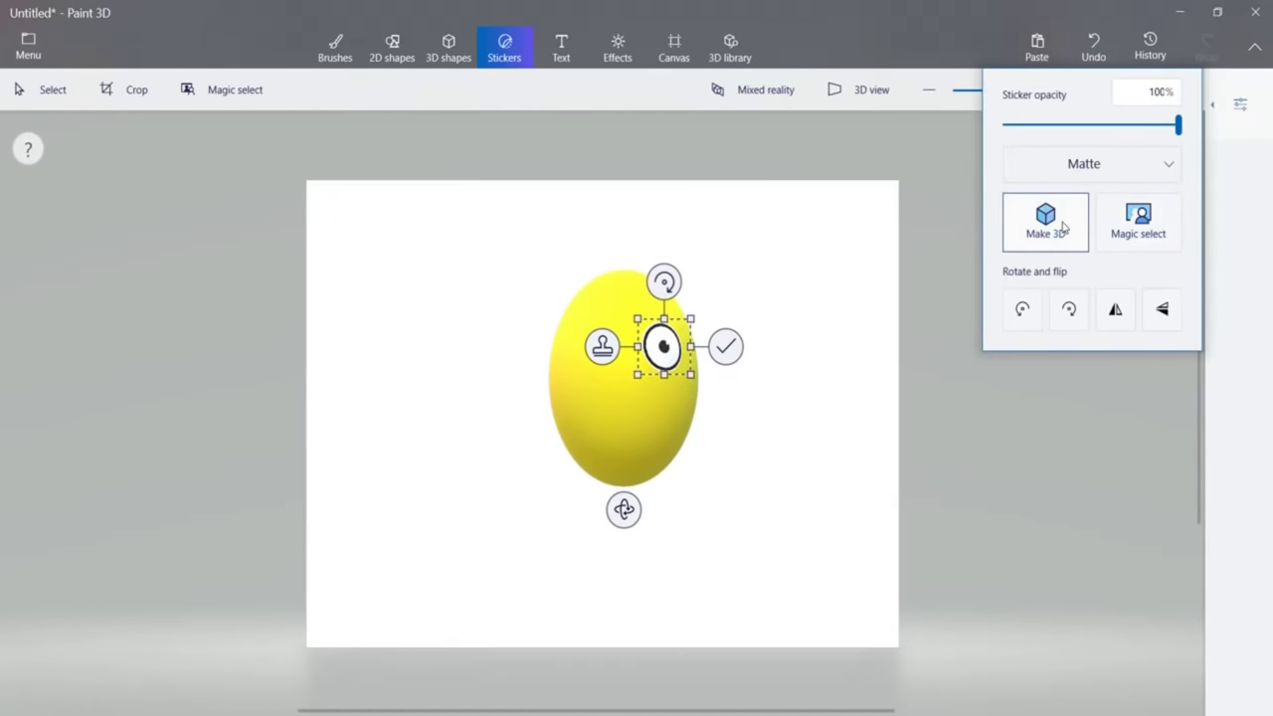
{"action": "left_click", "coordinate": [1051, 213]}
{"action": "mouse_move", "coordinate": [670, 348]}
{"action": "left_mouse_down"}
{"action": "mouse_move", "coordinate": [591, 333]}
{"action": "mouse_move", "coordinate": [604, 349]}
{"action": "mouse_move", "coordinate": [659, 357]}
{"action": "left_mouse_up"}
{"action": "key", "text": "ctrl+c"}
{"action": "key", "text": "ctrl+v"}
Add the open smiling mouth sticker below the eyes, make it 3D and adjust its size and position.
{"action": "left_click", "coordinate": [507, 59]}
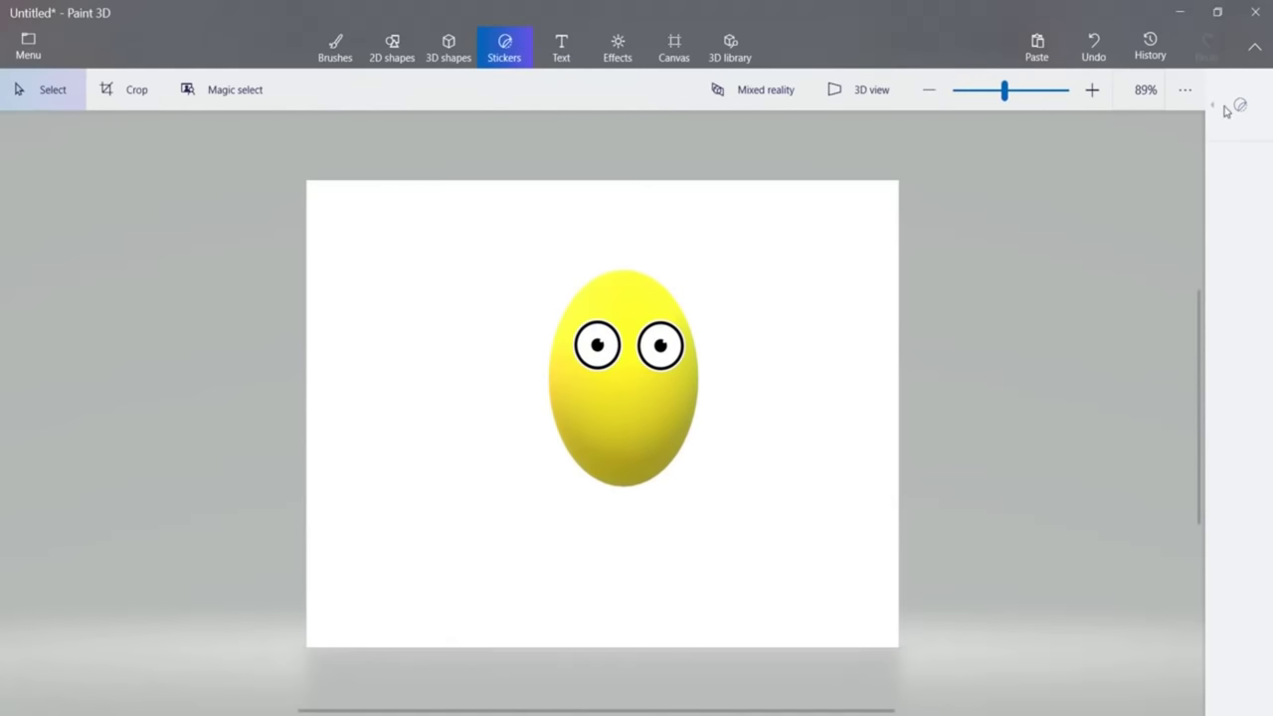
{"action": "left_click", "coordinate": [1239, 105]}
{"action": "left_click", "coordinate": [1069, 360]}
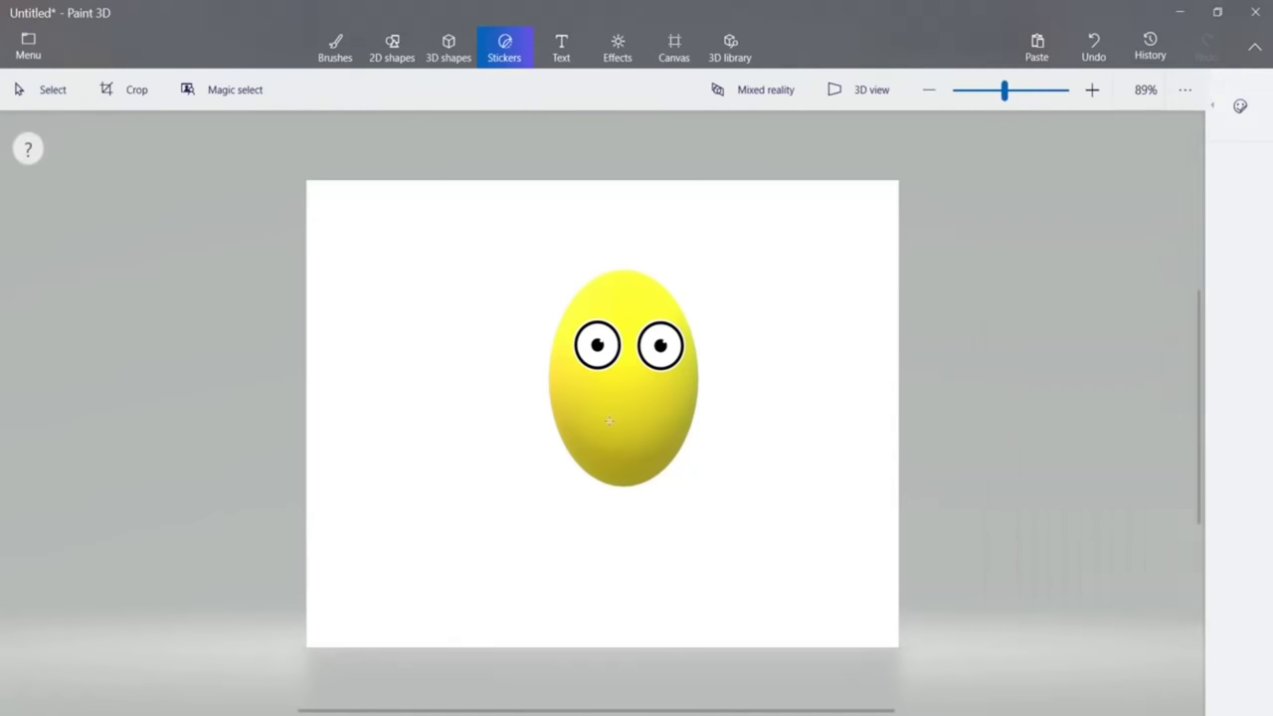
{"action": "left_click", "coordinate": [608, 421]}
{"action": "left_click", "coordinate": [1239, 105]}
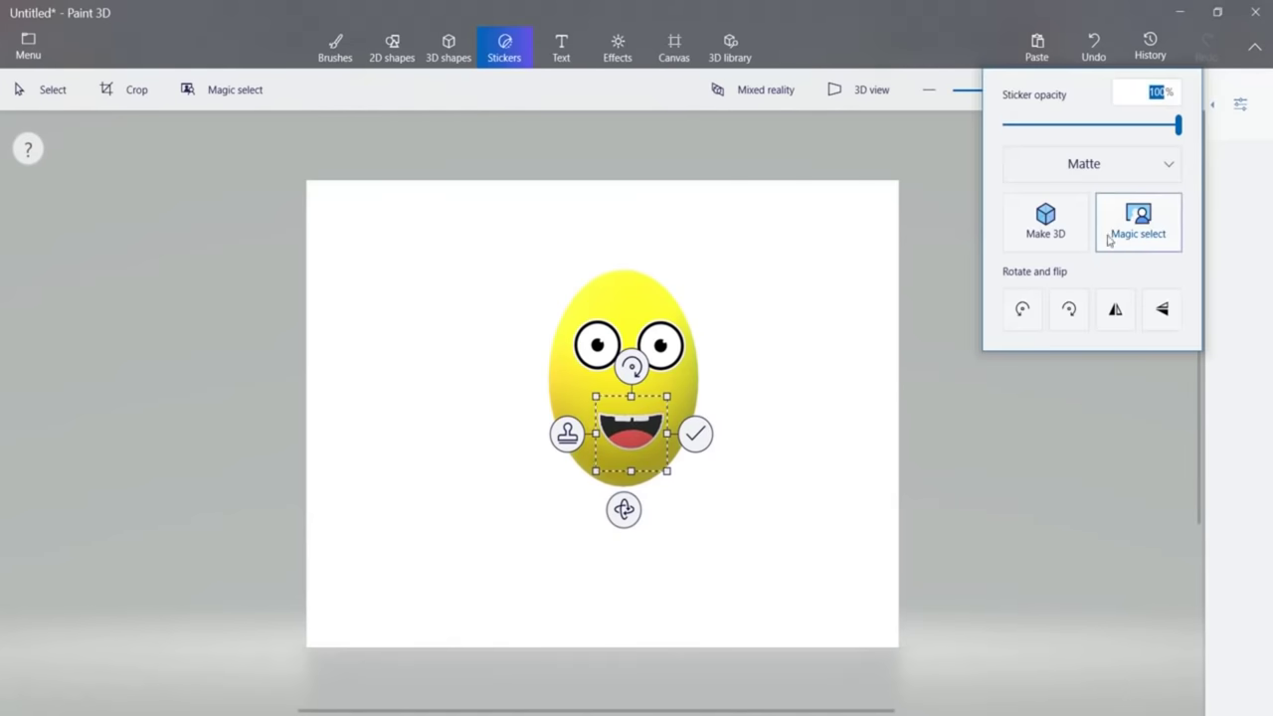
{"action": "left_click", "coordinate": [1045, 221]}
{"action": "left_click_drag", "start_coordinate": [630, 344], "coordinate": [629, 346]}
{"action": "left_click_drag", "start_coordinate": [686, 377], "coordinate": [647, 425]}
Add the Nose sticker between the eyes and the mouth and make it 3D.
{"action": "left_click", "coordinate": [504, 46]}
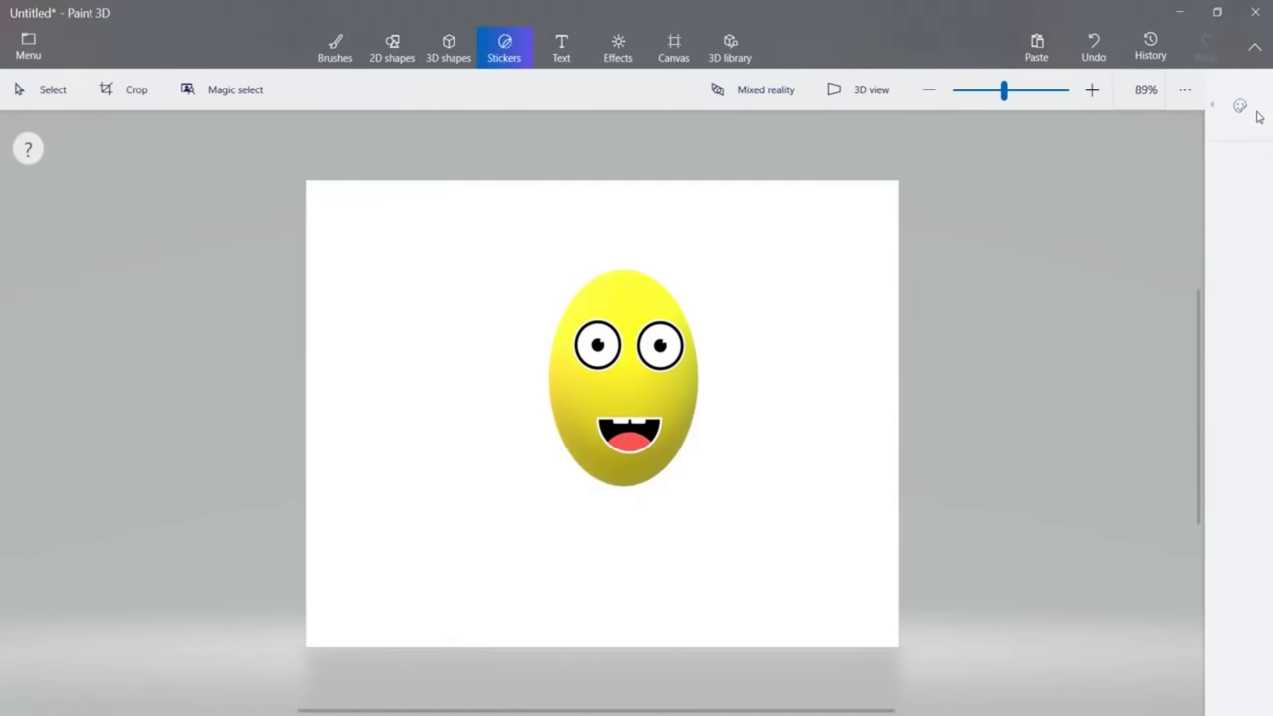
{"action": "left_click", "coordinate": [1235, 109]}
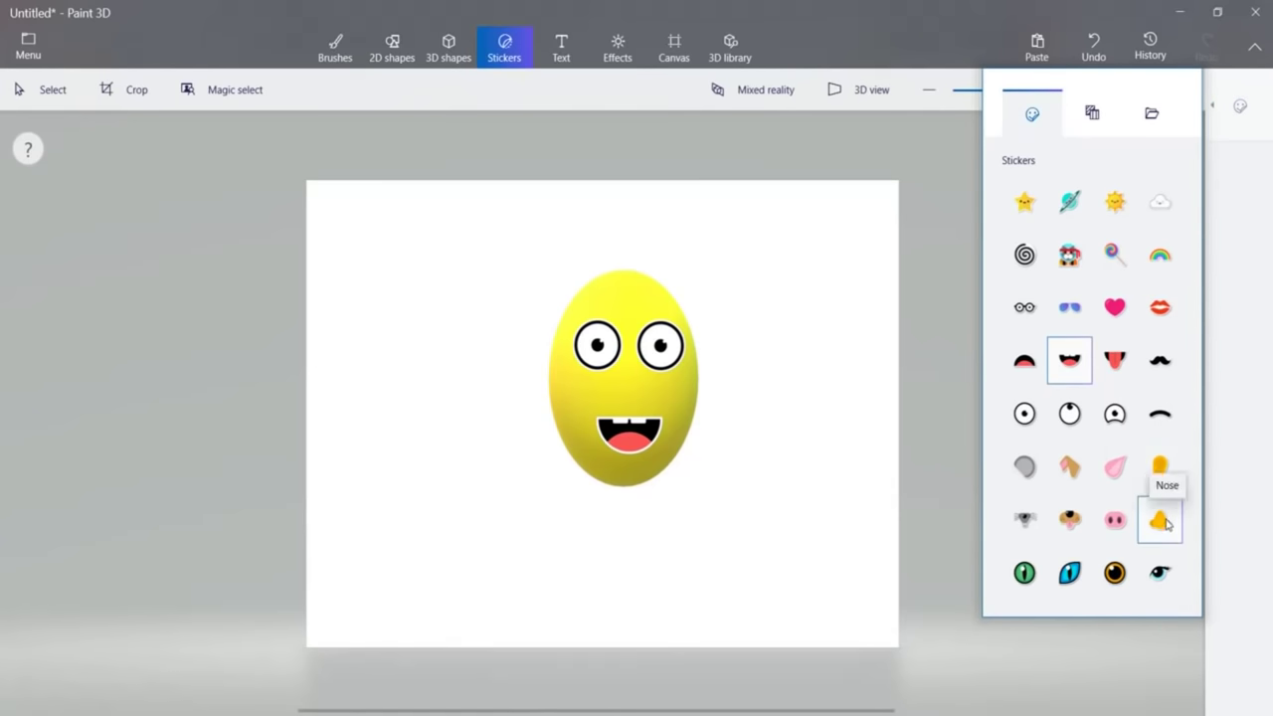
{"action": "left_click", "coordinate": [1166, 524]}
{"action": "left_click", "coordinate": [633, 386]}
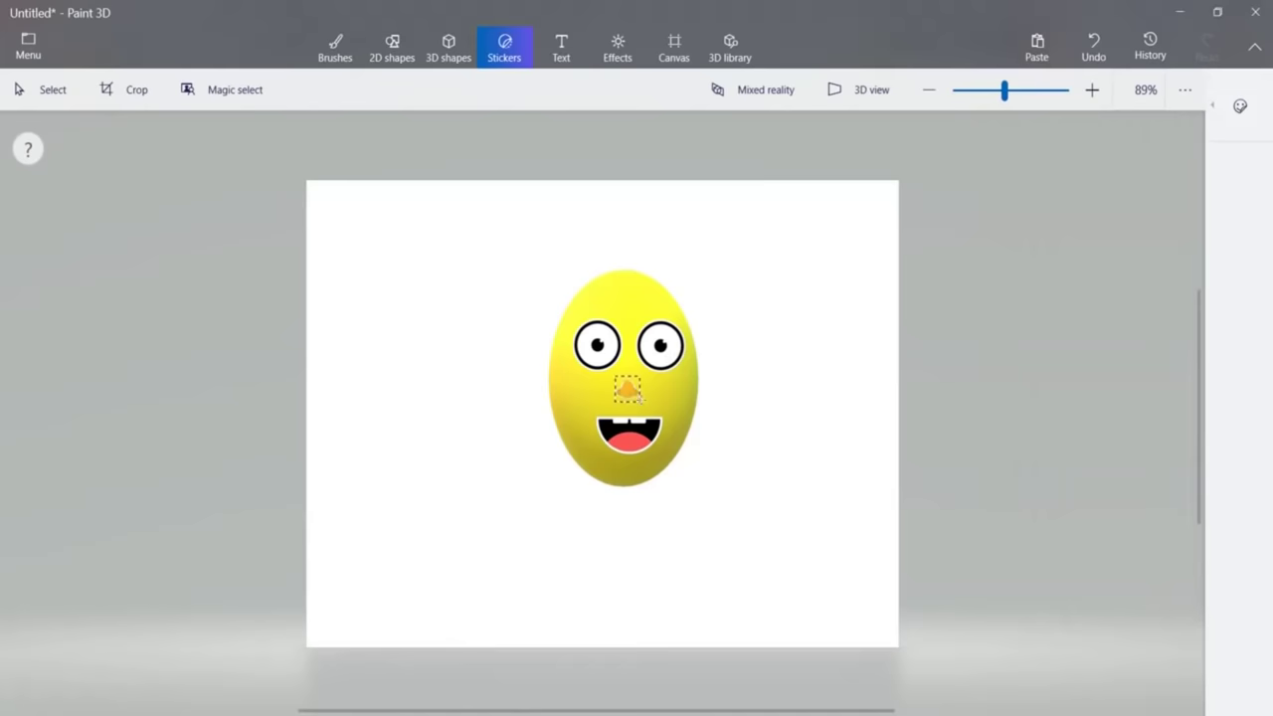
{"action": "left_click", "coordinate": [1240, 105]}
{"action": "left_click", "coordinate": [1059, 211]}
Place the Moustache sticker on the face and resize it to fit between the nose and the mouth.
{"action": "left_click", "coordinate": [507, 48]}
{"action": "left_click", "coordinate": [1241, 110]}
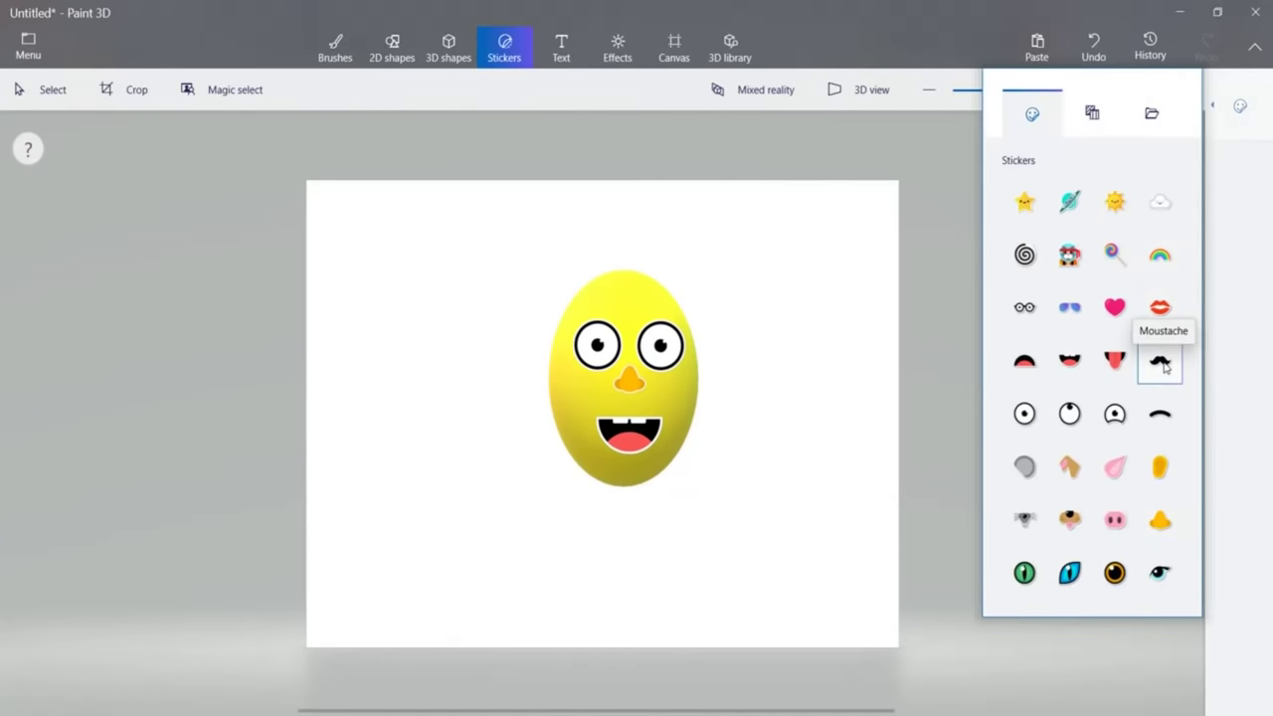
{"action": "left_click", "coordinate": [1159, 361]}
{"action": "left_click", "coordinate": [648, 447]}
{"action": "left_click_drag", "start_coordinate": [648, 446], "coordinate": [651, 407]}
{"action": "left_click_drag", "start_coordinate": [687, 349], "coordinate": [662, 374]}
{"action": "left_click_drag", "start_coordinate": [635, 434], "coordinate": [642, 411]}
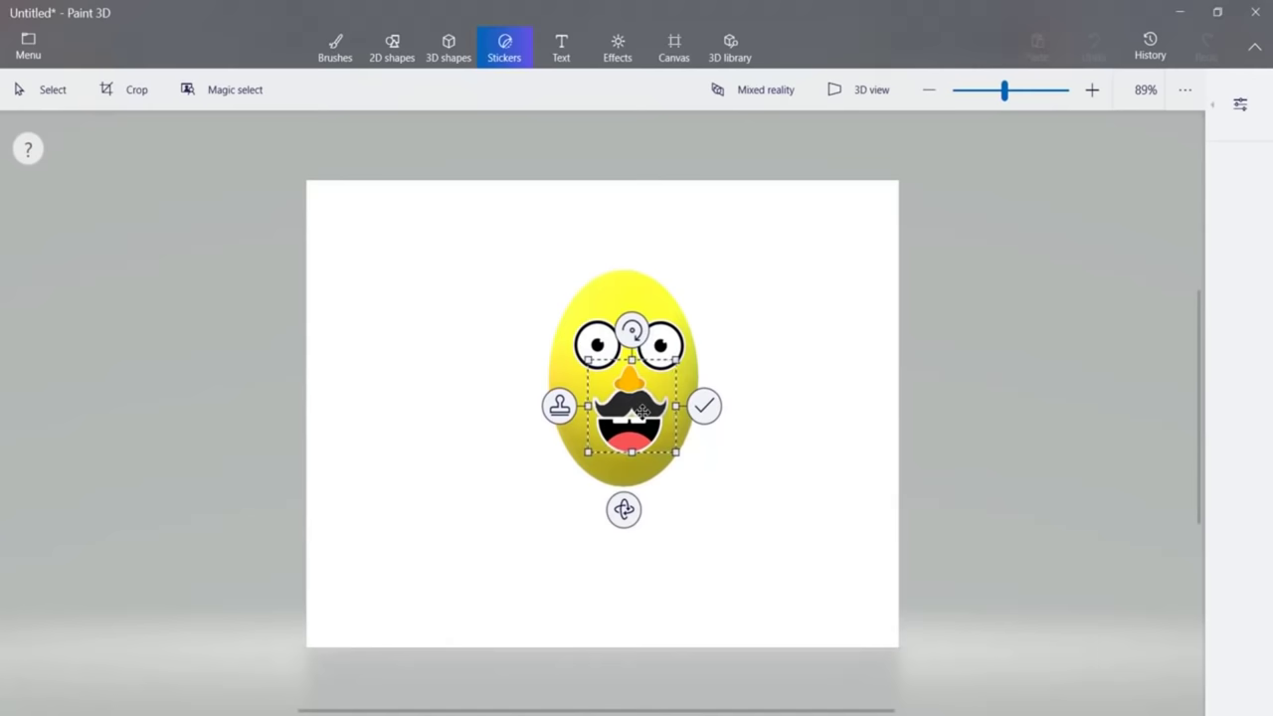
Make the moustache 3D and fine-tune its size and position below the nose.
{"action": "left_click", "coordinate": [1233, 109]}
{"action": "left_click", "coordinate": [1078, 219]}
{"action": "left_click_drag", "start_coordinate": [700, 340], "coordinate": [685, 359]}
{"action": "left_click_drag", "start_coordinate": [626, 414], "coordinate": [570, 406]}
{"action": "left_click_drag", "start_coordinate": [688, 406], "coordinate": [686, 406]}
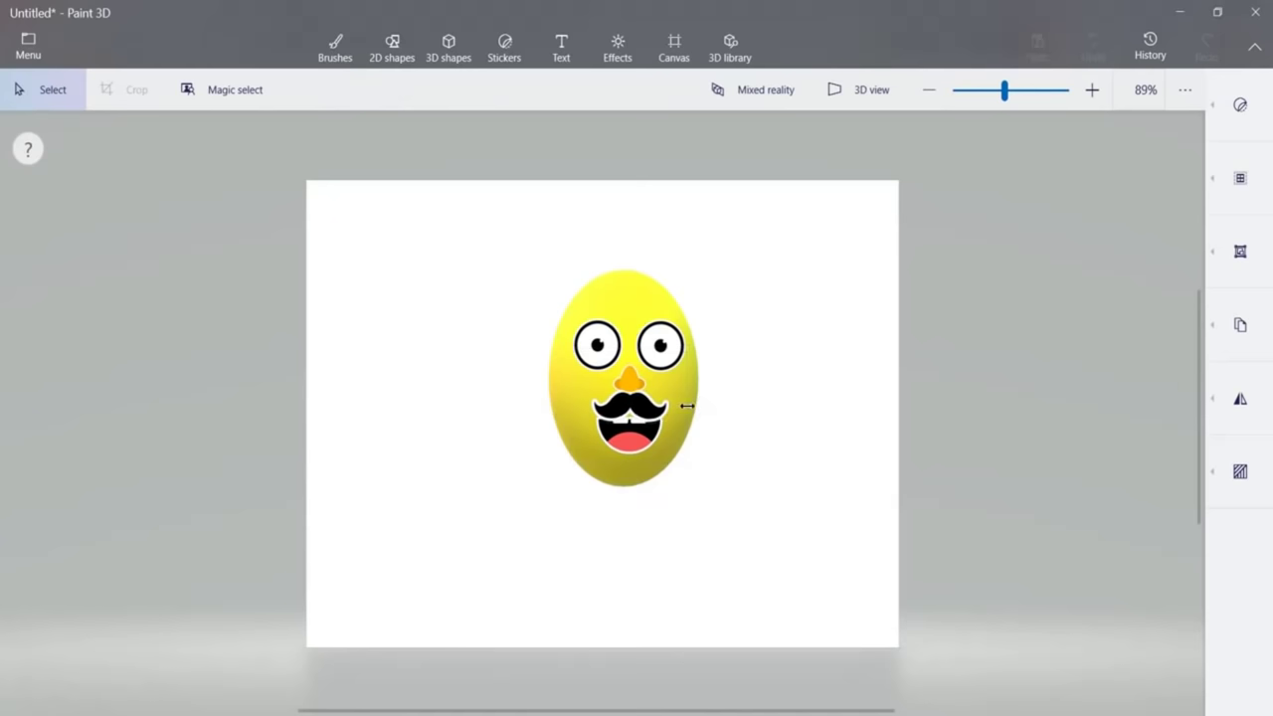
Place the eyebrow sticker above the left-hand eye and make it 3D.
{"action": "left_click", "coordinate": [505, 50]}
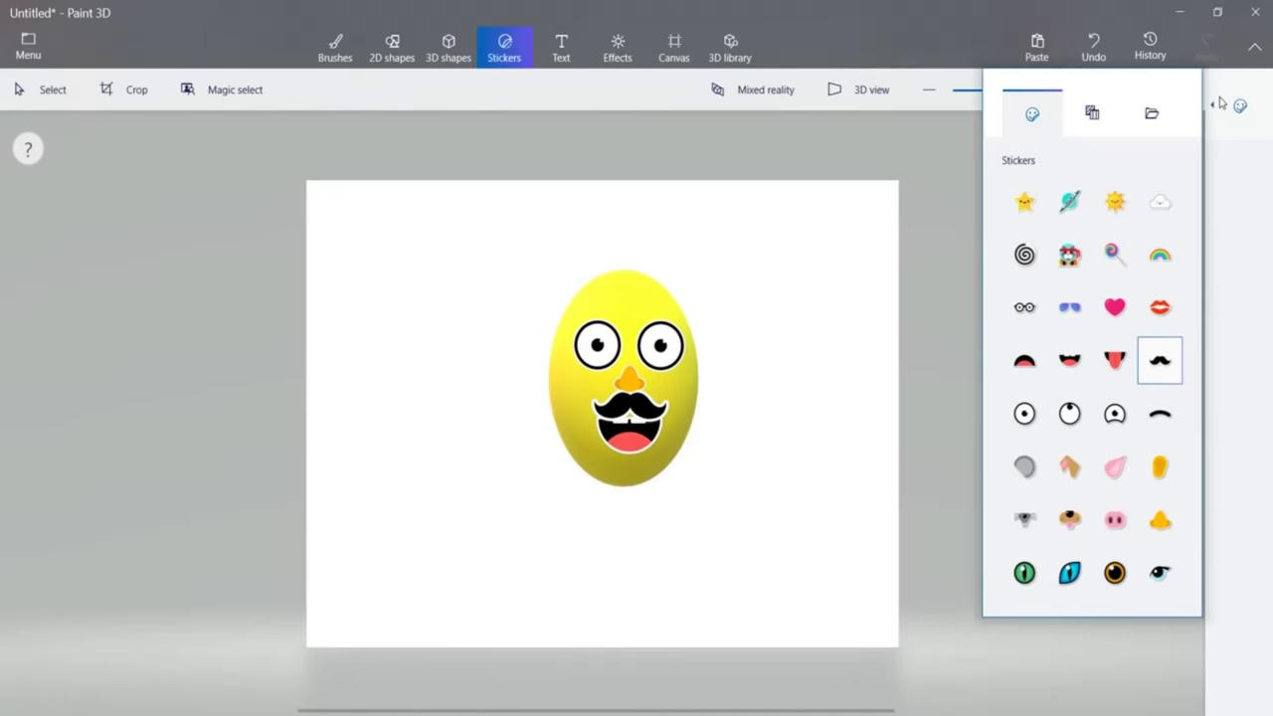
{"action": "left_click", "coordinate": [1168, 417]}
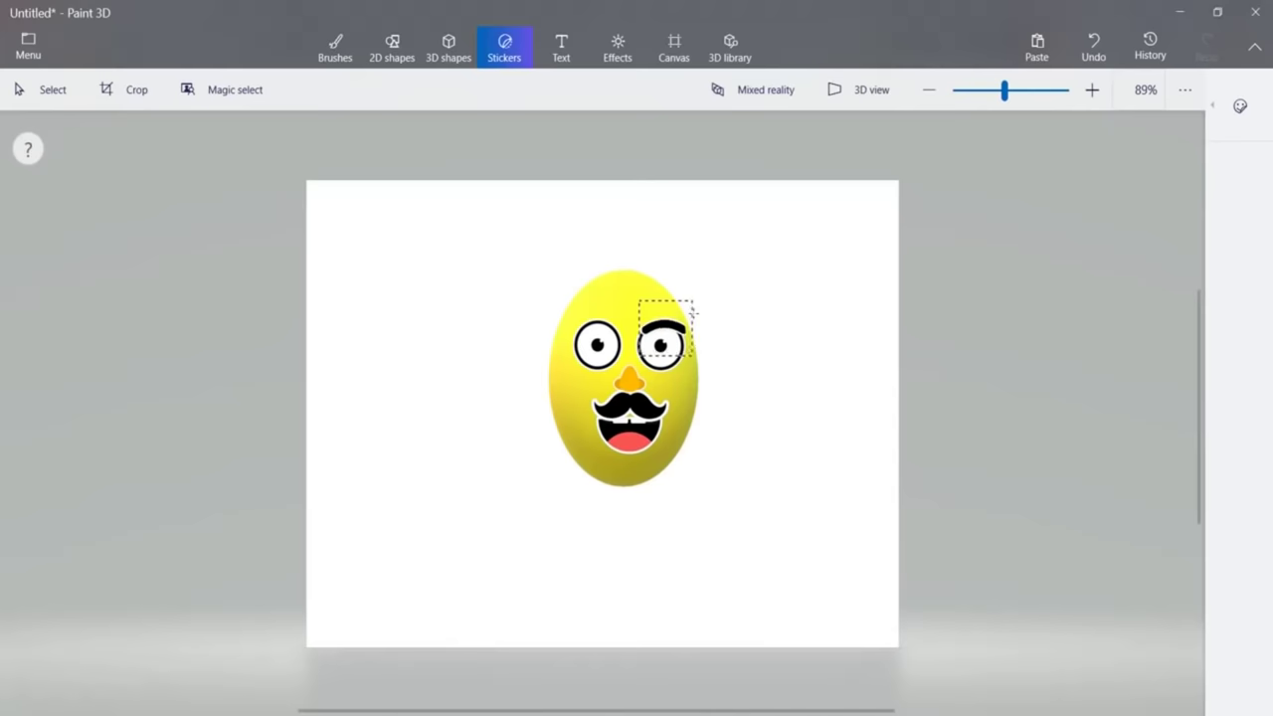
{"action": "left_click_drag", "start_coordinate": [687, 314], "coordinate": [593, 314]}
{"action": "left_click", "coordinate": [1227, 112]}
{"action": "left_click", "coordinate": [1048, 223]}
Duplicate the eyebrow, place the copy above the right-hand eye and tilt it down toward the nose.
{"action": "key", "text": "ctrl+c"}
{"action": "key", "text": "ctrl+v"}
{"action": "left_click_drag", "start_coordinate": [596, 253], "coordinate": [589, 255]}
{"action": "left_click_drag", "start_coordinate": [605, 320], "coordinate": [663, 324]}
{"action": "left_click", "coordinate": [693, 335]}
{"action": "left_click", "coordinate": [676, 327]}
{"action": "left_click_drag", "start_coordinate": [671, 255], "coordinate": [663, 246]}
{"action": "left_click_drag", "start_coordinate": [677, 320], "coordinate": [678, 319]}
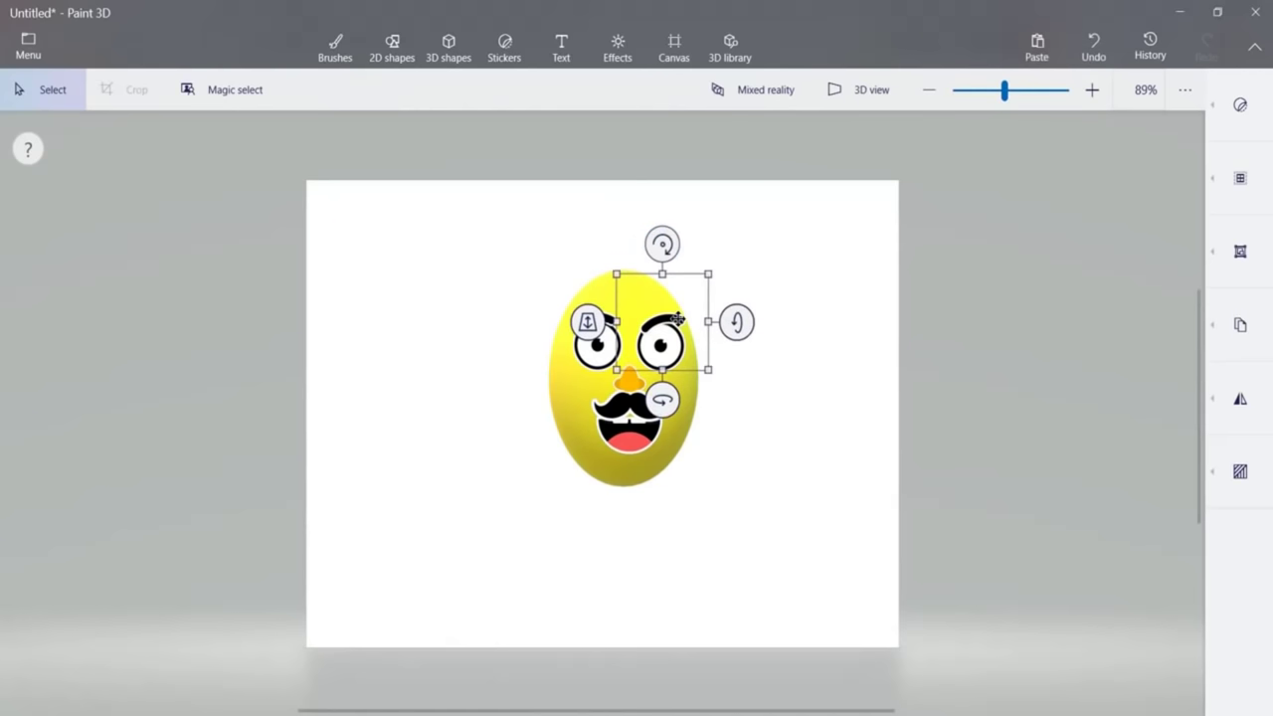
Tilt the left-hand eyebrow down toward the nose and align it above its eye.
{"action": "left_click", "coordinate": [614, 320]}
{"action": "left_click_drag", "start_coordinate": [598, 249], "coordinate": [607, 244]}
{"action": "left_click_drag", "start_coordinate": [597, 321], "coordinate": [596, 320]}
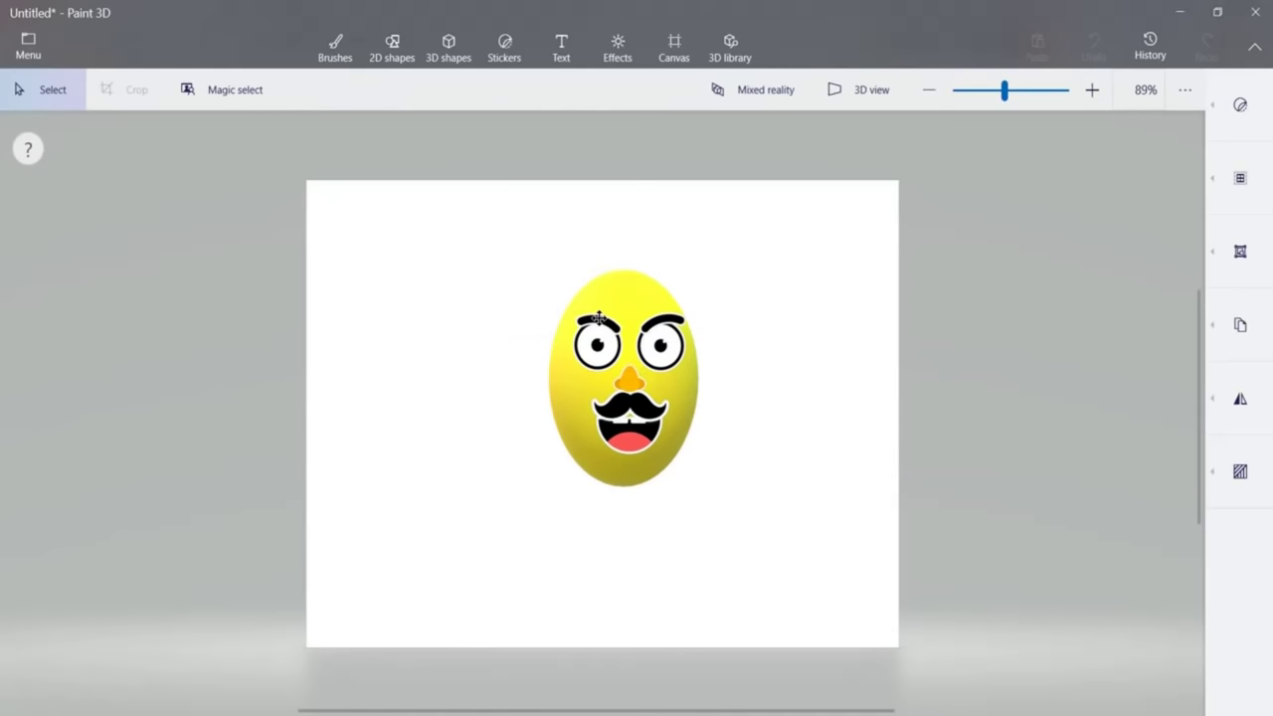
{"action": "left_click", "coordinate": [599, 315]}
{"action": "left_click", "coordinate": [740, 315]}
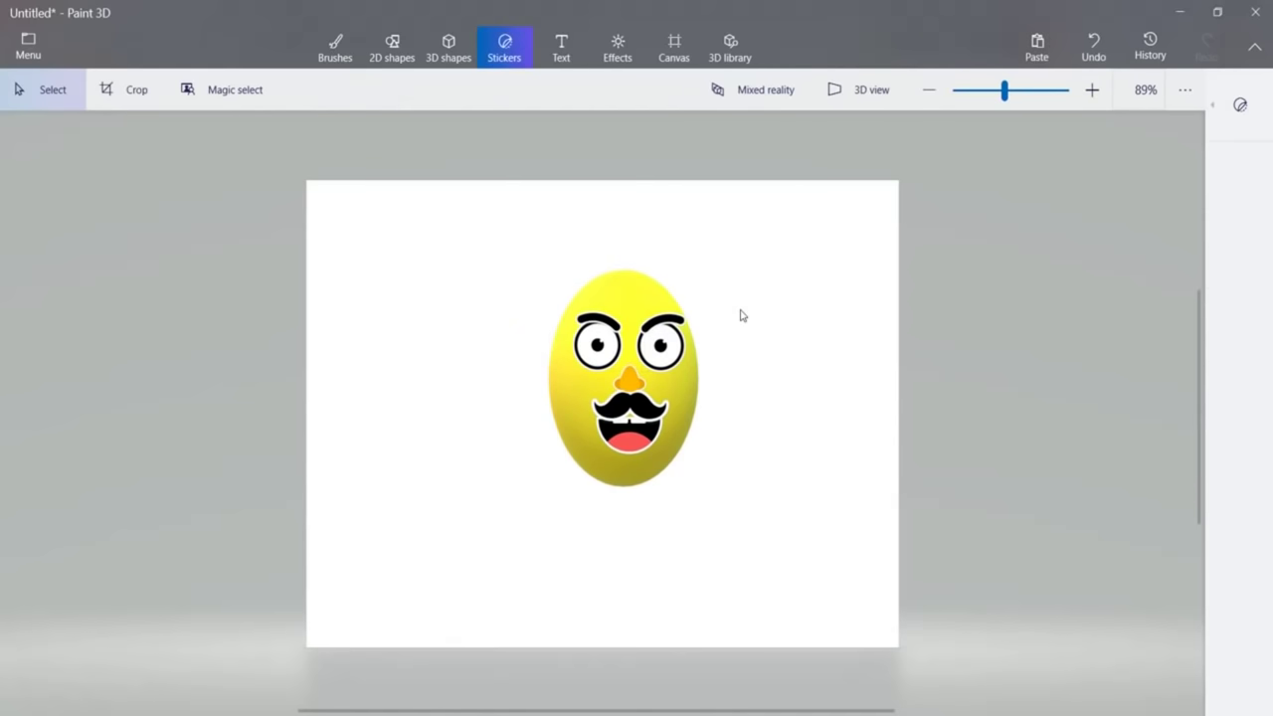
Draw a yellow 3D capsule below the egg and slim and position it as the left-hand leg.
{"action": "left_click", "coordinate": [452, 52]}
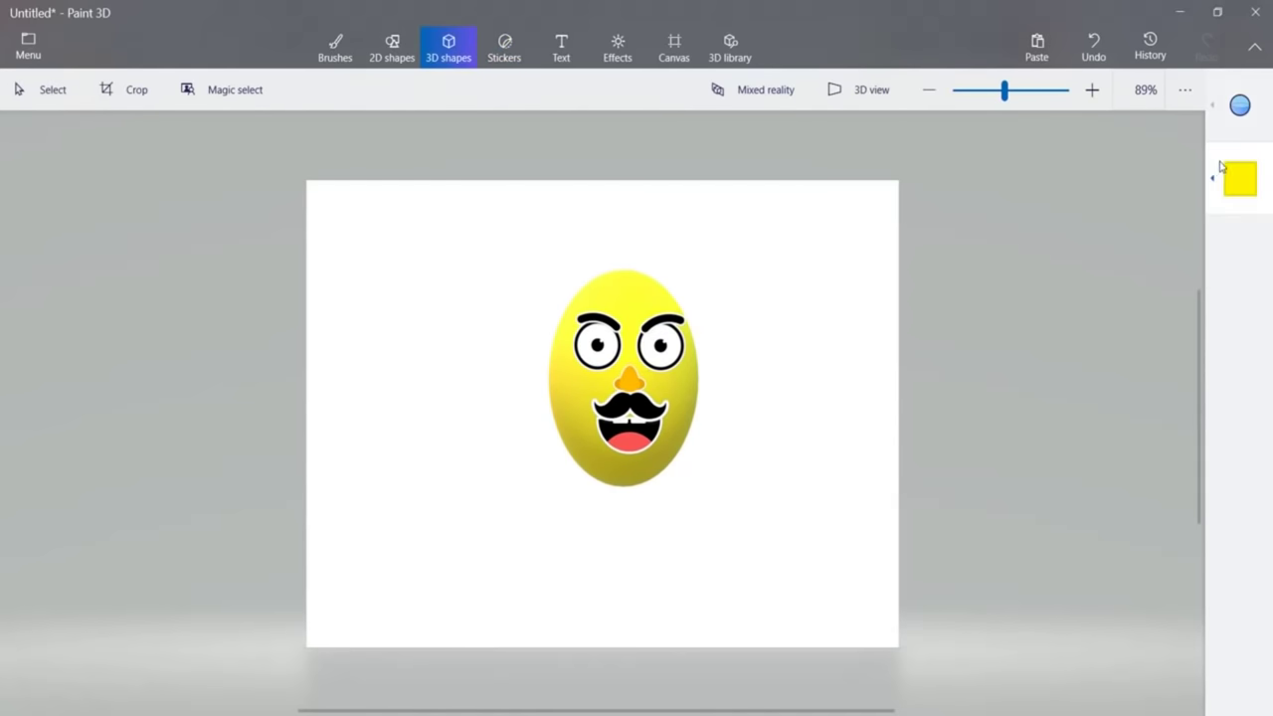
{"action": "left_click", "coordinate": [1239, 104]}
{"action": "left_click", "coordinate": [590, 474]}
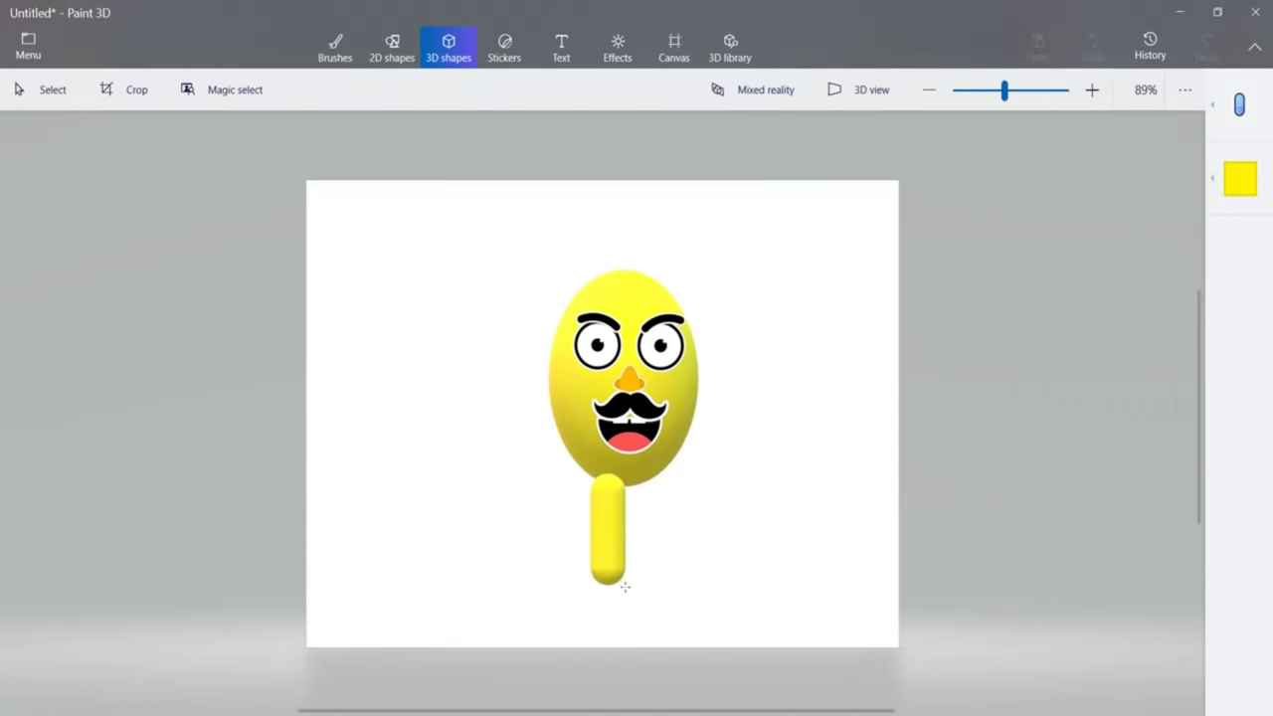
{"action": "left_click_drag", "start_coordinate": [622, 570], "coordinate": [621, 569]}
{"action": "left_click_drag", "start_coordinate": [598, 522], "coordinate": [627, 522]}
Duplicate the leg and place the copy beside it as the right-hand leg.
{"action": "key", "text": "ctrl+c"}
{"action": "key", "text": "ctrl+v"}
{"action": "left_click", "coordinate": [617, 525]}
{"action": "left_click_drag", "start_coordinate": [602, 529], "coordinate": [643, 524]}
{"action": "left_click", "coordinate": [648, 545]}
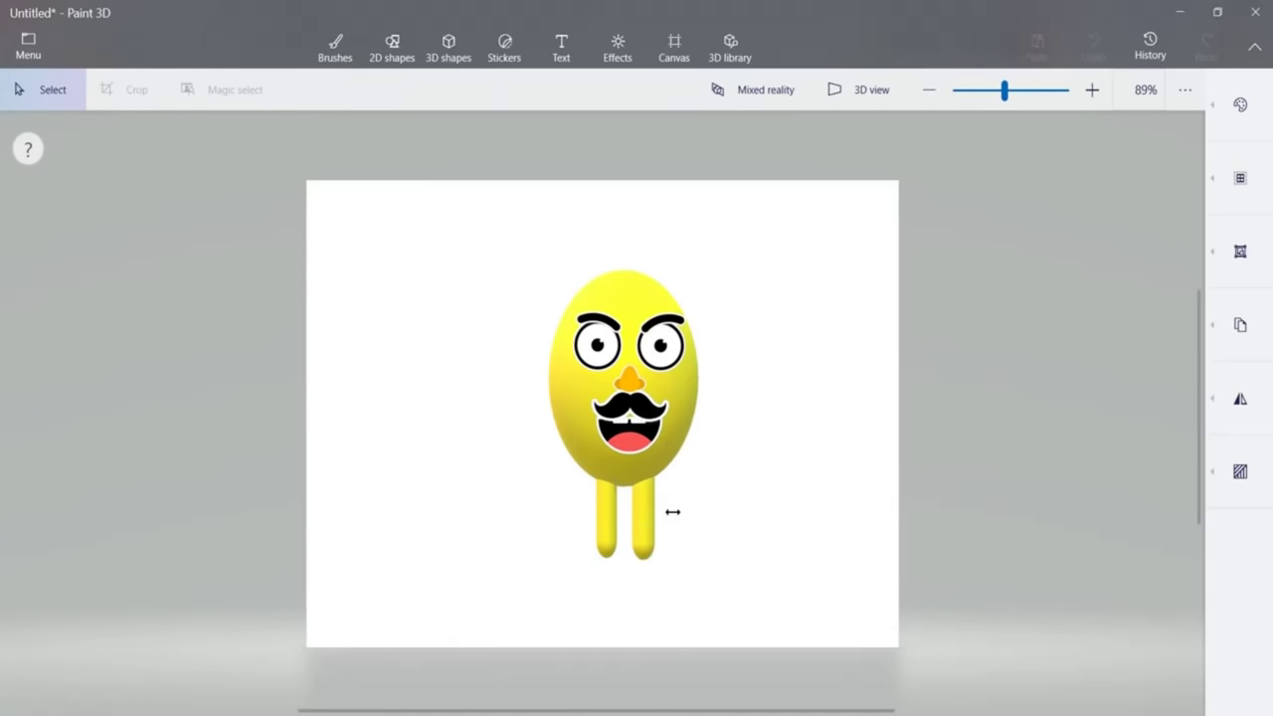
Duplicate the right-hand leg and attach the copy to the egg's right-hand side as a downward-slanting arm.
{"action": "key", "text": "ctrl+c"}
{"action": "key", "text": "ctrl+v"}
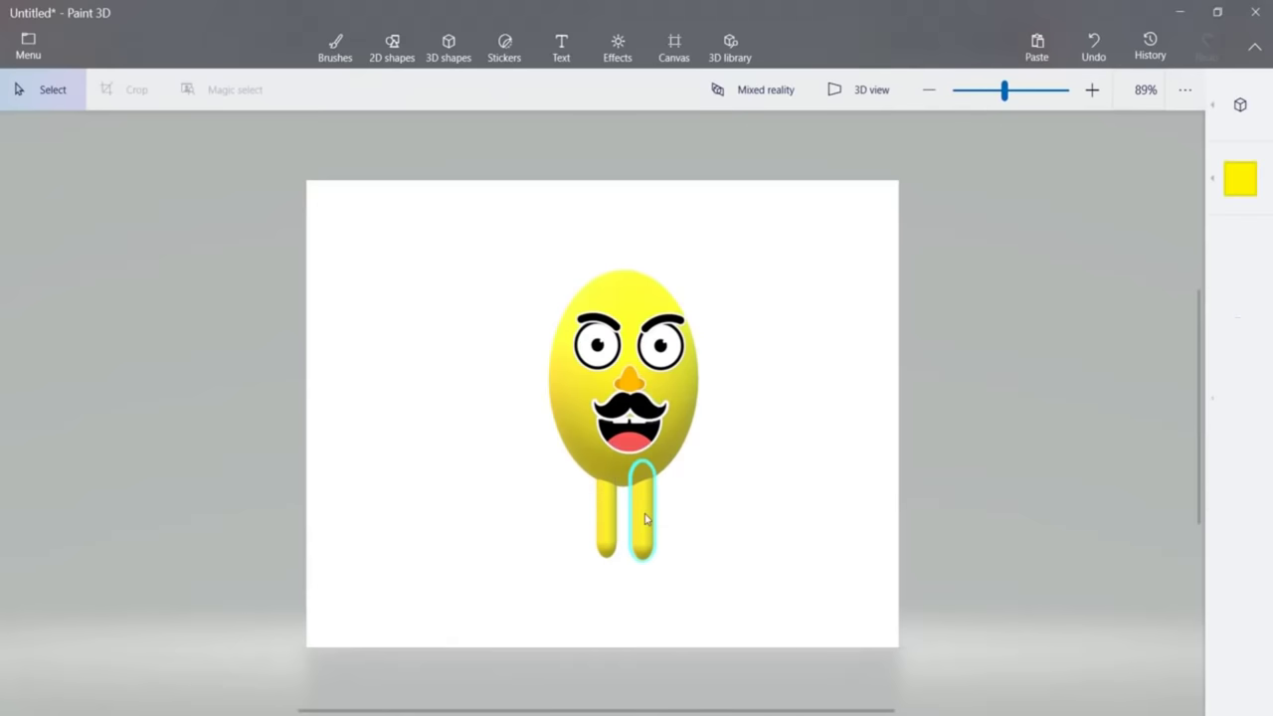
{"action": "left_click_drag", "start_coordinate": [647, 512], "coordinate": [756, 418]}
{"action": "left_click_drag", "start_coordinate": [750, 315], "coordinate": [662, 360]}
{"action": "left_click_drag", "start_coordinate": [738, 409], "coordinate": [724, 393]}
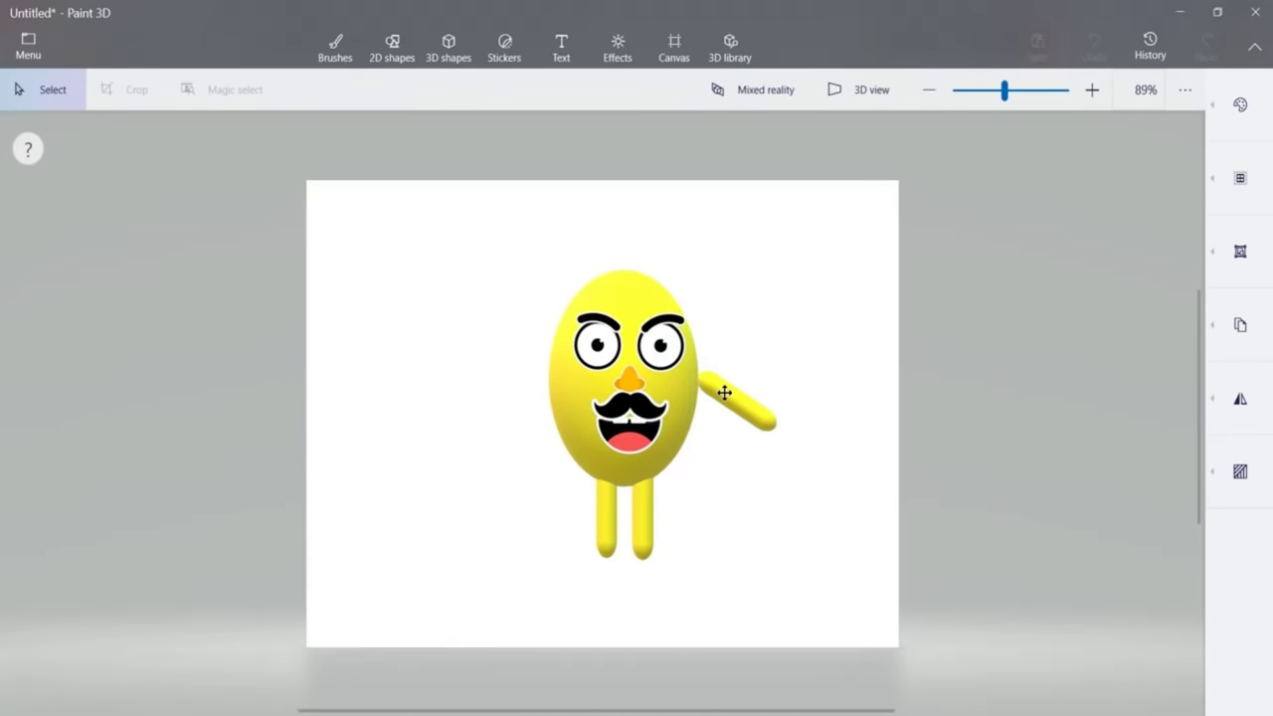
{"action": "key", "text": "ctrl+z"}
{"action": "left_click_drag", "start_coordinate": [643, 517], "coordinate": [703, 393]}
{"action": "left_click_drag", "start_coordinate": [705, 295], "coordinate": [662, 313]}
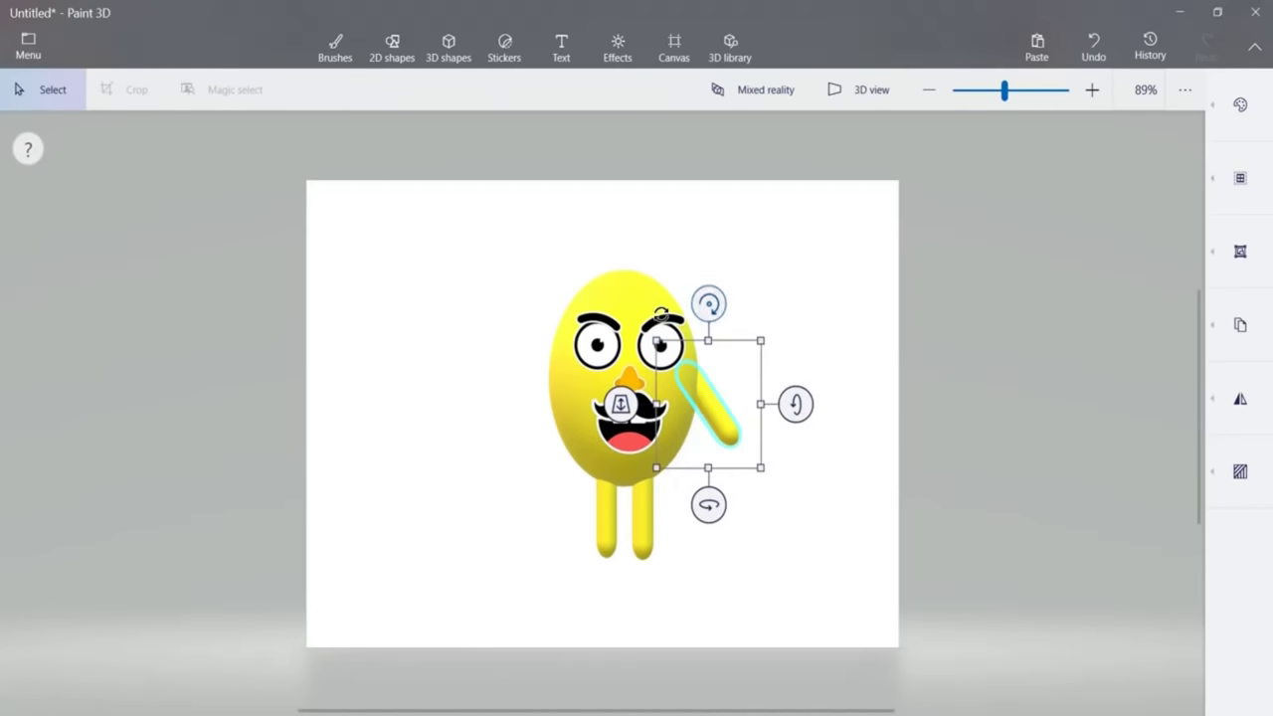
Duplicate the arm and attach the copy to the egg's left-hand side, tilted down and outward.
{"action": "left_click_drag", "start_coordinate": [723, 426], "coordinate": [574, 400]}
{"action": "key", "text": "ctrl+c"}
{"action": "key", "text": "ctrl+v"}
{"action": "left_click_drag", "start_coordinate": [561, 284], "coordinate": [470, 371]}
{"action": "mouse_move", "coordinate": [544, 384]}
{"action": "left_mouse_down"}
{"action": "mouse_move", "coordinate": [498, 407]}
{"action": "mouse_move", "coordinate": [530, 387]}
{"action": "left_mouse_up"}
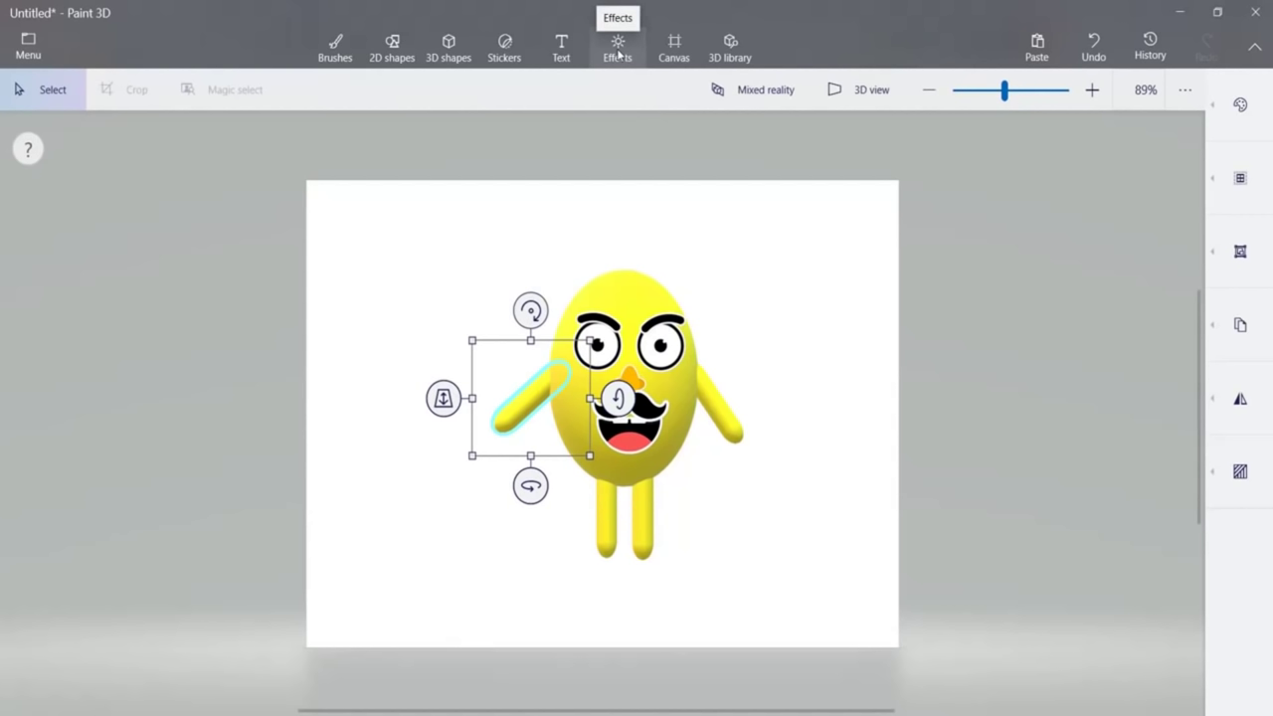
Search the 3D library for "shoes" and insert the Shoes Trainers model.
{"action": "left_click", "coordinate": [719, 58]}
{"action": "left_click", "coordinate": [943, 127]}
{"action": "type", "text": "shoes"}
{"action": "key", "text": "Return"}
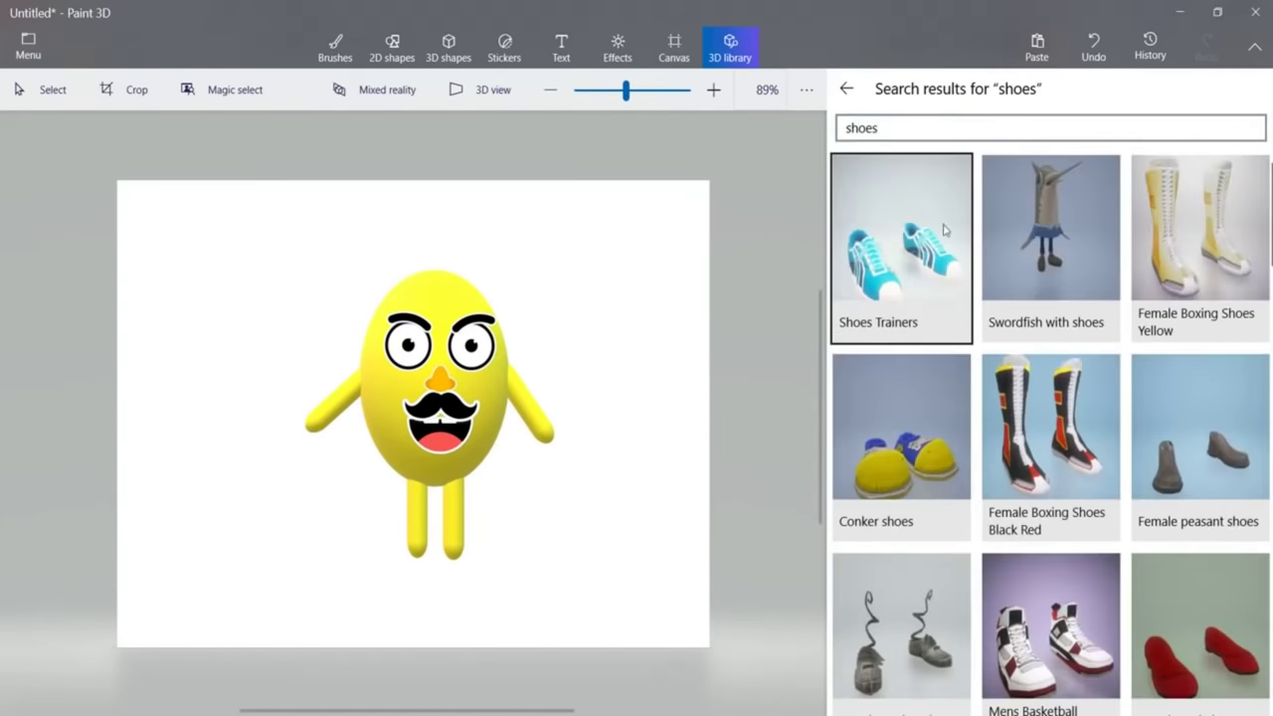
{"action": "left_click", "coordinate": [919, 264]}
Shrink the trainers, turn them to face forward and place them at the bottom of the legs.
{"action": "left_click_drag", "start_coordinate": [789, 335], "coordinate": [654, 556]}
{"action": "mouse_move", "coordinate": [555, 554]}
{"action": "left_mouse_down"}
{"action": "mouse_move", "coordinate": [580, 554]}
{"action": "mouse_move", "coordinate": [569, 554]}
{"action": "left_mouse_up"}
{"action": "mouse_move", "coordinate": [628, 620]}
{"action": "left_mouse_down"}
{"action": "mouse_move", "coordinate": [649, 621]}
{"action": "mouse_move", "coordinate": [630, 620]}
{"action": "left_mouse_up"}
{"action": "left_click_drag", "start_coordinate": [726, 554], "coordinate": [668, 547]}
{"action": "left_click_drag", "start_coordinate": [528, 545], "coordinate": [528, 398]}
{"action": "left_click", "coordinate": [758, 470]}
{"action": "left_click_drag", "start_coordinate": [642, 497], "coordinate": [680, 497]}
{"action": "key", "text": "ctrl+z"}
{"action": "key", "text": "ctrl+z"}
{"action": "key", "text": "ctrl+z"}
Adjust the width and position of the trainers so that they line up with the two legs.
{"action": "left_click", "coordinate": [643, 491]}
{"action": "left_click", "coordinate": [751, 510]}
{"action": "left_click", "coordinate": [648, 550]}
{"action": "left_click", "coordinate": [607, 494]}
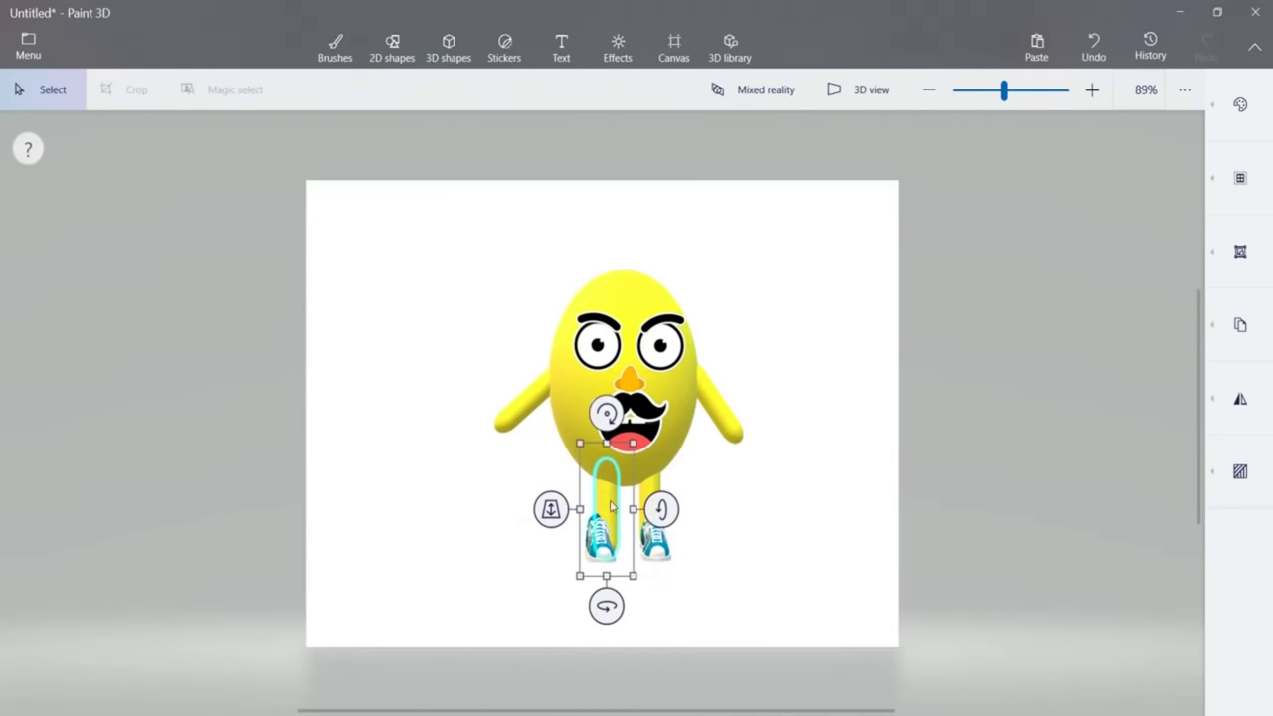
{"action": "left_click", "coordinate": [664, 559]}
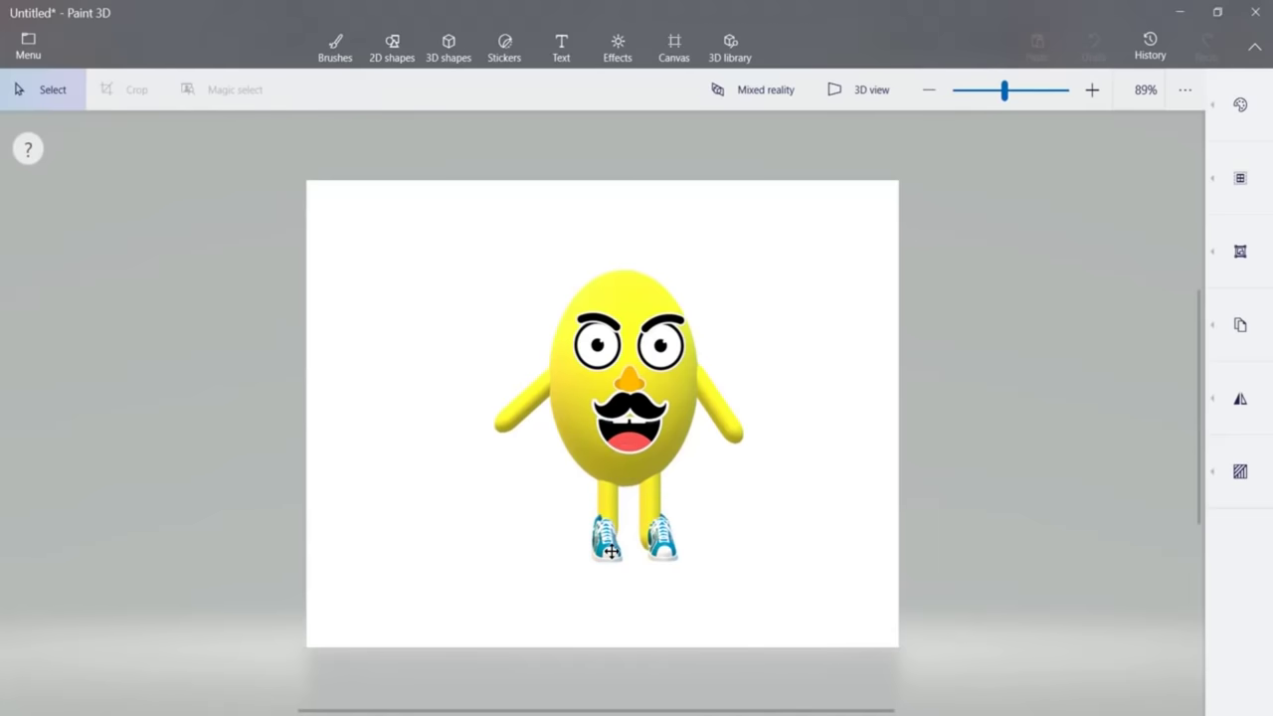
{"action": "left_click_drag", "start_coordinate": [700, 537], "coordinate": [656, 544]}
{"action": "left_click", "coordinate": [740, 477]}
{"action": "left_click", "coordinate": [660, 538]}
{"action": "left_click", "coordinate": [664, 541]}
Shift the legs over their shoes and raise the trainers onto the leg ends.
{"action": "left_click", "coordinate": [662, 482]}
{"action": "left_click", "coordinate": [650, 485]}
{"action": "left_click_drag", "start_coordinate": [650, 486], "coordinate": [656, 486]}
{"action": "left_click", "coordinate": [544, 488]}
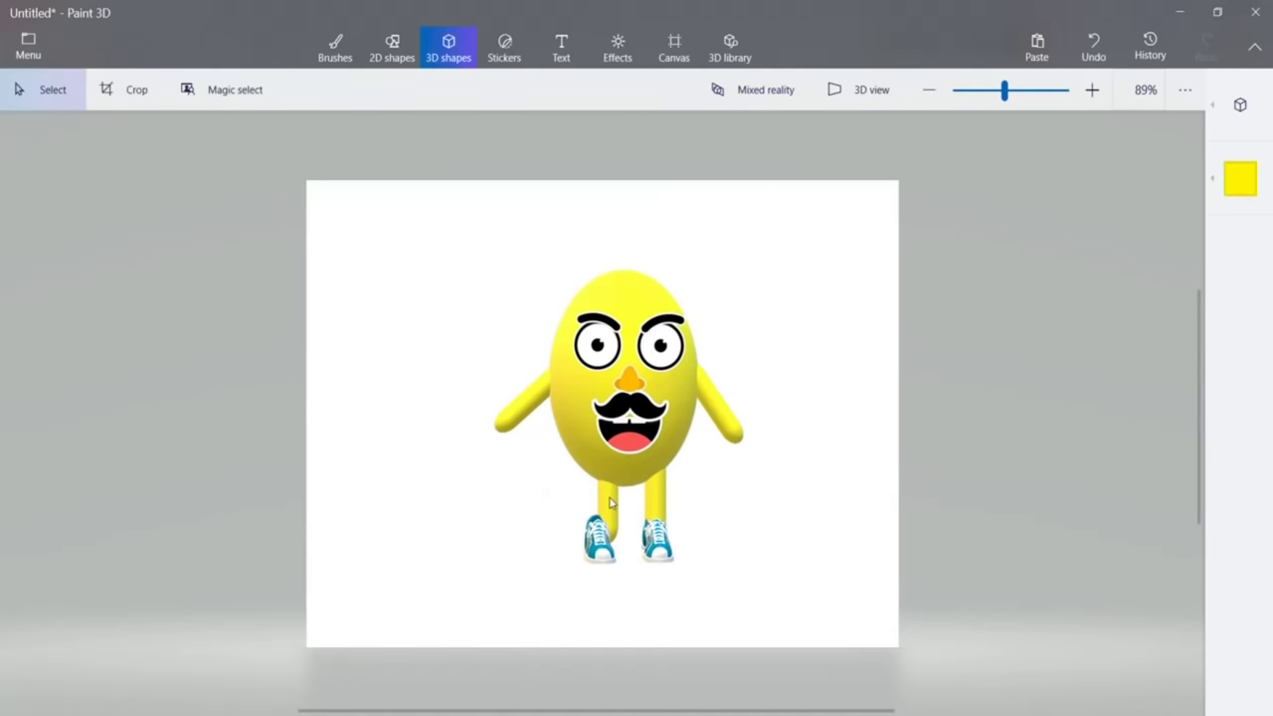
{"action": "left_click", "coordinate": [610, 502]}
{"action": "left_click", "coordinate": [596, 542]}
{"action": "left_click_drag", "start_coordinate": [526, 537], "coordinate": [526, 537]}
{"action": "left_click_drag", "start_coordinate": [620, 538], "coordinate": [622, 527]}
Search the 3D library for "hands" and insert the Hand model.
{"action": "left_click", "coordinate": [730, 45]}
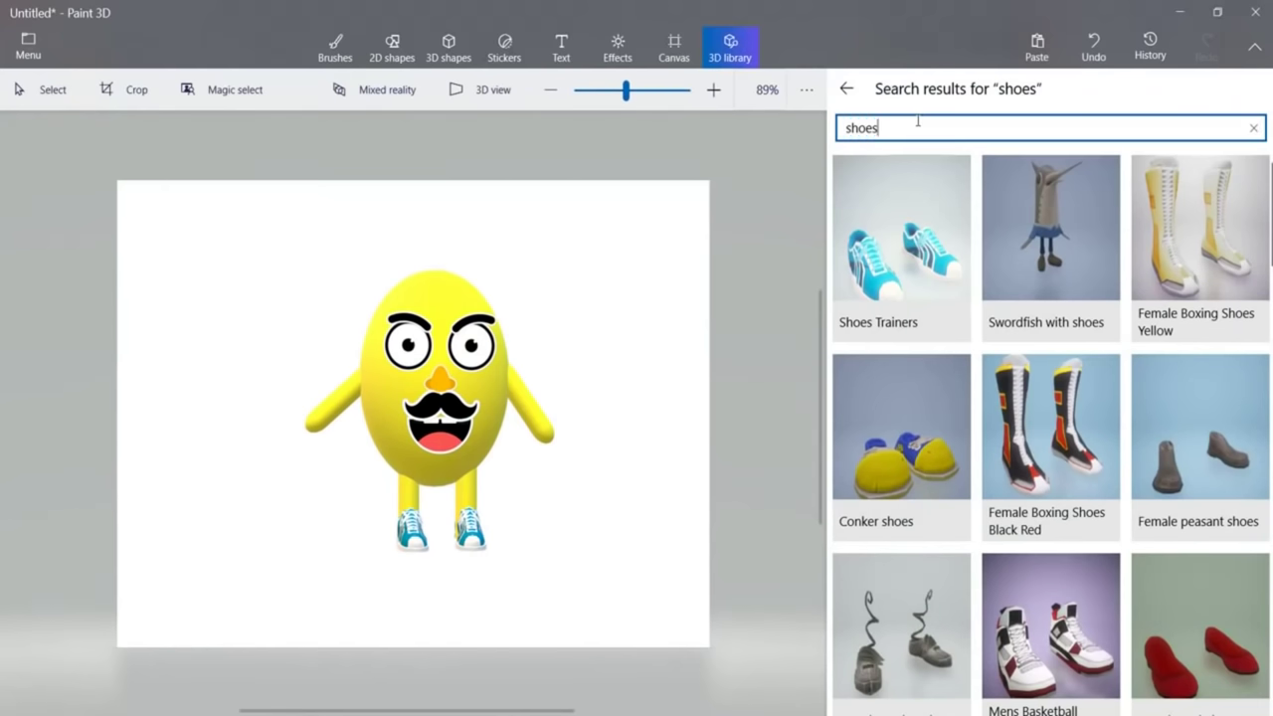
{"action": "key", "text": "Return"}
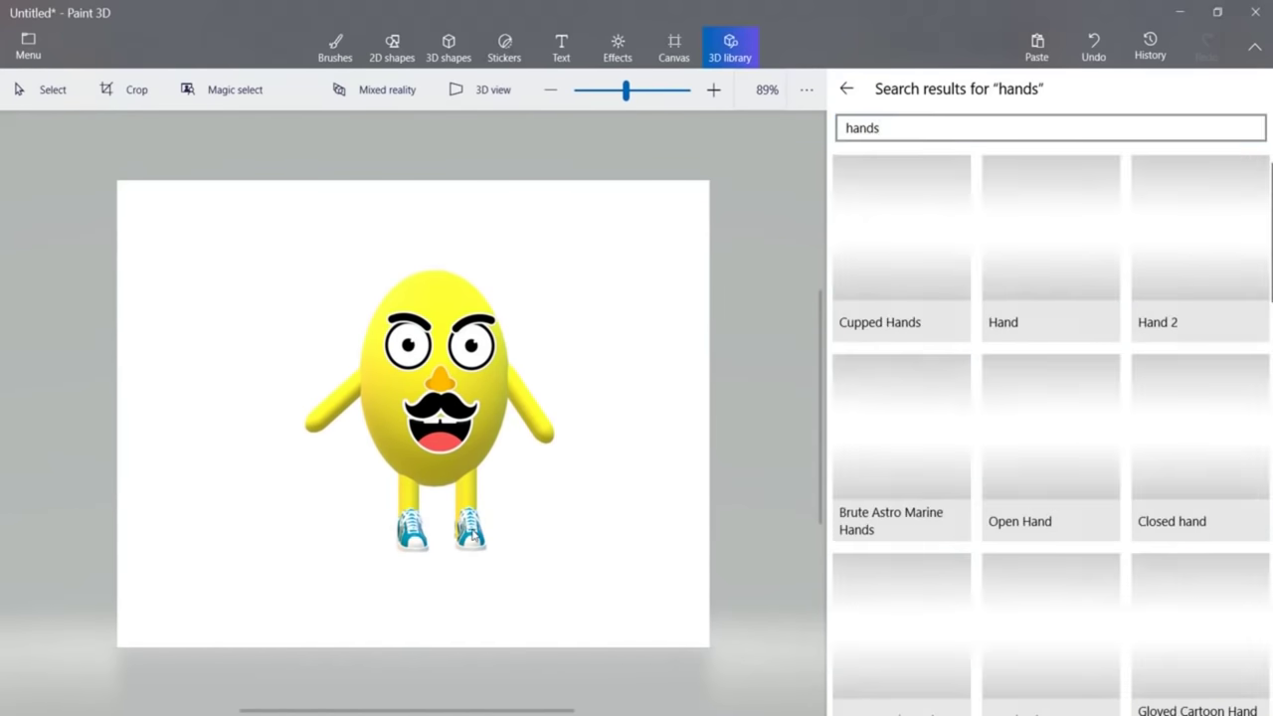
{"action": "left_click", "coordinate": [1059, 231]}
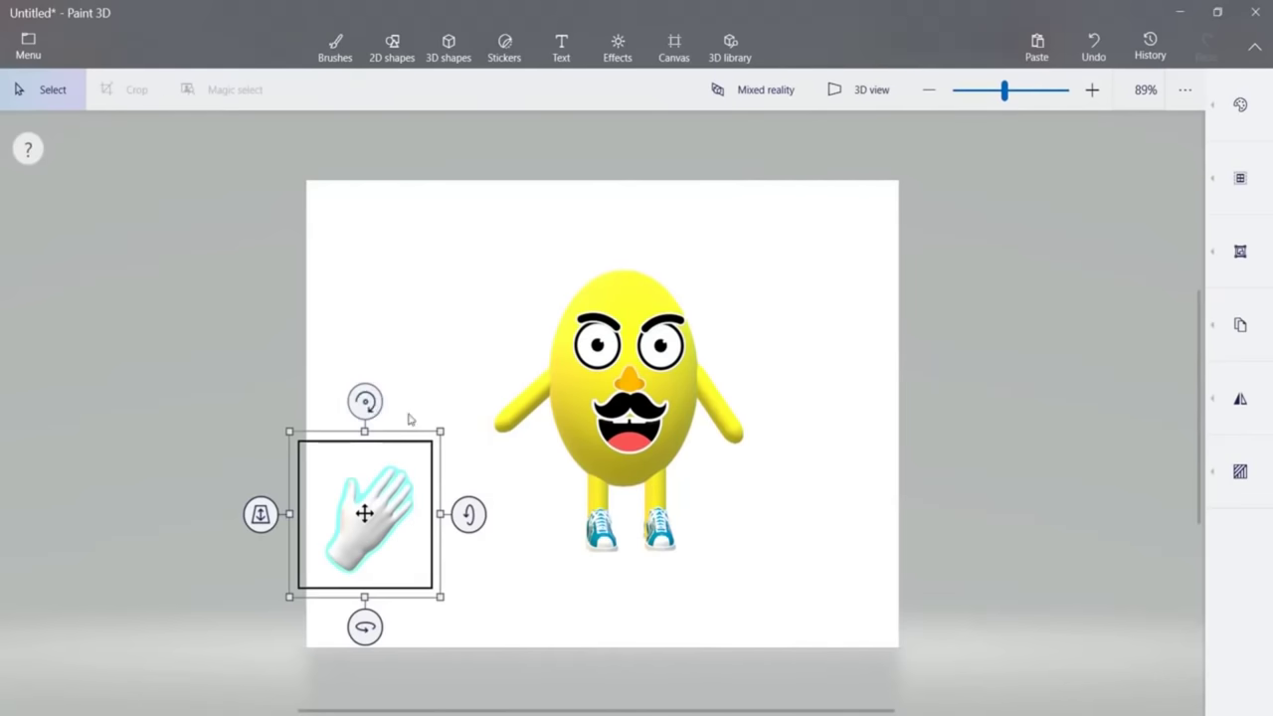
Rotate the hand so the fingers point down, shrink it and attach it to the left-hand arm.
{"action": "left_click_drag", "start_coordinate": [366, 401], "coordinate": [359, 574]}
{"action": "left_click_drag", "start_coordinate": [378, 506], "coordinate": [498, 451]}
{"action": "left_click_drag", "start_coordinate": [408, 540], "coordinate": [456, 487]}
{"action": "left_click_drag", "start_coordinate": [503, 452], "coordinate": [487, 446]}
{"action": "left_click_drag", "start_coordinate": [537, 492], "coordinate": [547, 500]}
{"action": "left_click_drag", "start_coordinate": [506, 433], "coordinate": [500, 431]}
{"action": "left_click", "coordinate": [499, 432]}
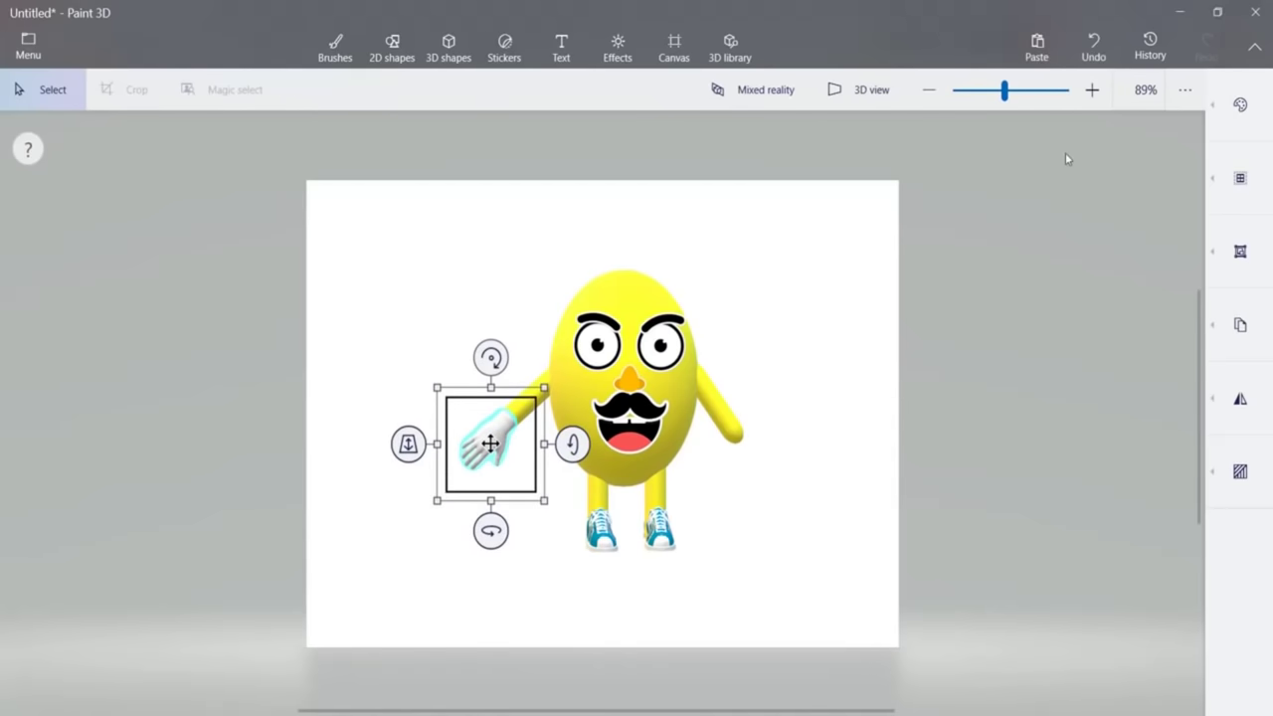
Fill the hand with yellow using the Fill tool.
{"action": "left_click", "coordinate": [338, 50]}
{"action": "left_click", "coordinate": [1234, 115]}
{"action": "left_click", "coordinate": [1171, 146]}
{"action": "left_click", "coordinate": [492, 430]}
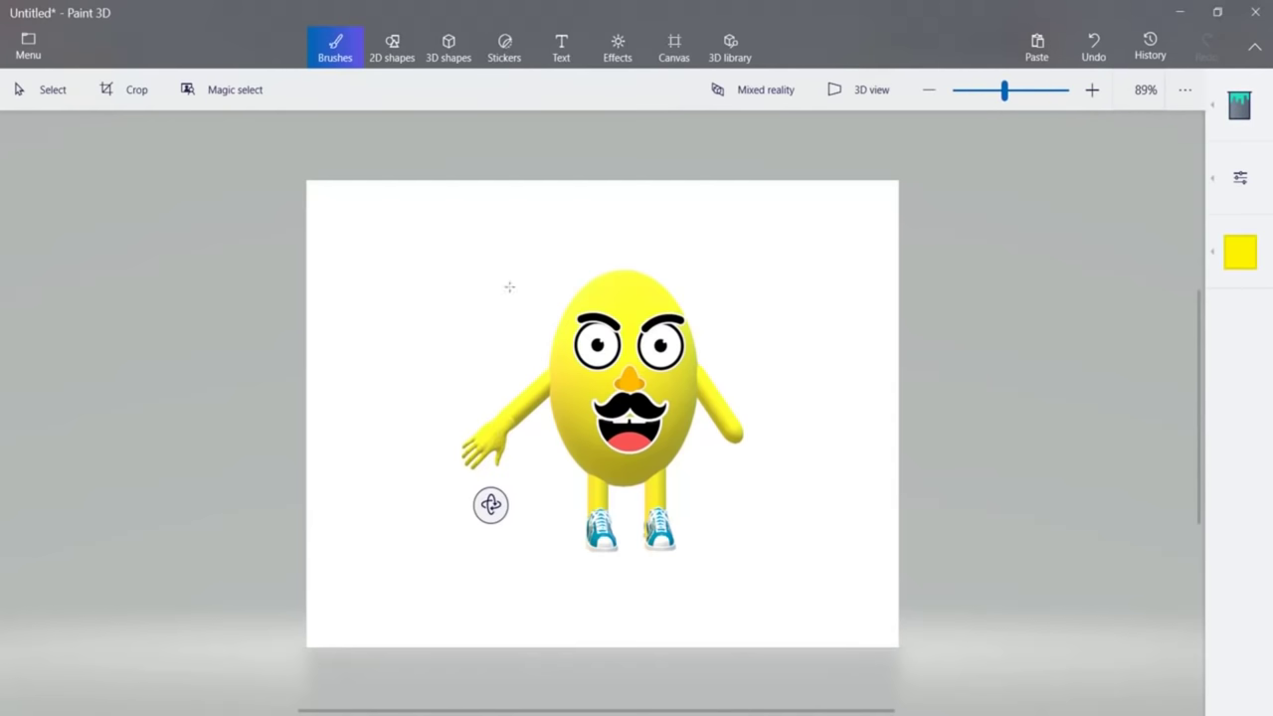
Duplicate the yellow hand and move the copy out beyond the right-hand arm.
{"action": "left_click", "coordinate": [50, 89]}
{"action": "left_click", "coordinate": [488, 444]}
{"action": "left_click_drag", "start_coordinate": [511, 424], "coordinate": [777, 346]}
{"action": "left_click_drag", "start_coordinate": [807, 324], "coordinate": [801, 330]}
Rework the right-hand arm into a bent elbow with a raised upper arm and an upward-slanting duplicate as forearm.
{"action": "left_click_drag", "start_coordinate": [754, 294], "coordinate": [738, 296]}
{"action": "left_click_drag", "start_coordinate": [760, 362], "coordinate": [812, 328]}
{"action": "left_click", "coordinate": [720, 370]}
{"action": "left_click_drag", "start_coordinate": [719, 368], "coordinate": [755, 357]}
{"action": "left_click", "coordinate": [761, 356]}
{"action": "left_click", "coordinate": [815, 320]}
{"action": "left_click_drag", "start_coordinate": [815, 319], "coordinate": [808, 324]}
{"action": "mouse_move", "coordinate": [849, 391]}
{"action": "left_mouse_down"}
{"action": "mouse_move", "coordinate": [811, 380]}
{"action": "mouse_move", "coordinate": [863, 400]}
{"action": "left_mouse_up"}
{"action": "left_click_drag", "start_coordinate": [864, 336], "coordinate": [798, 361]}
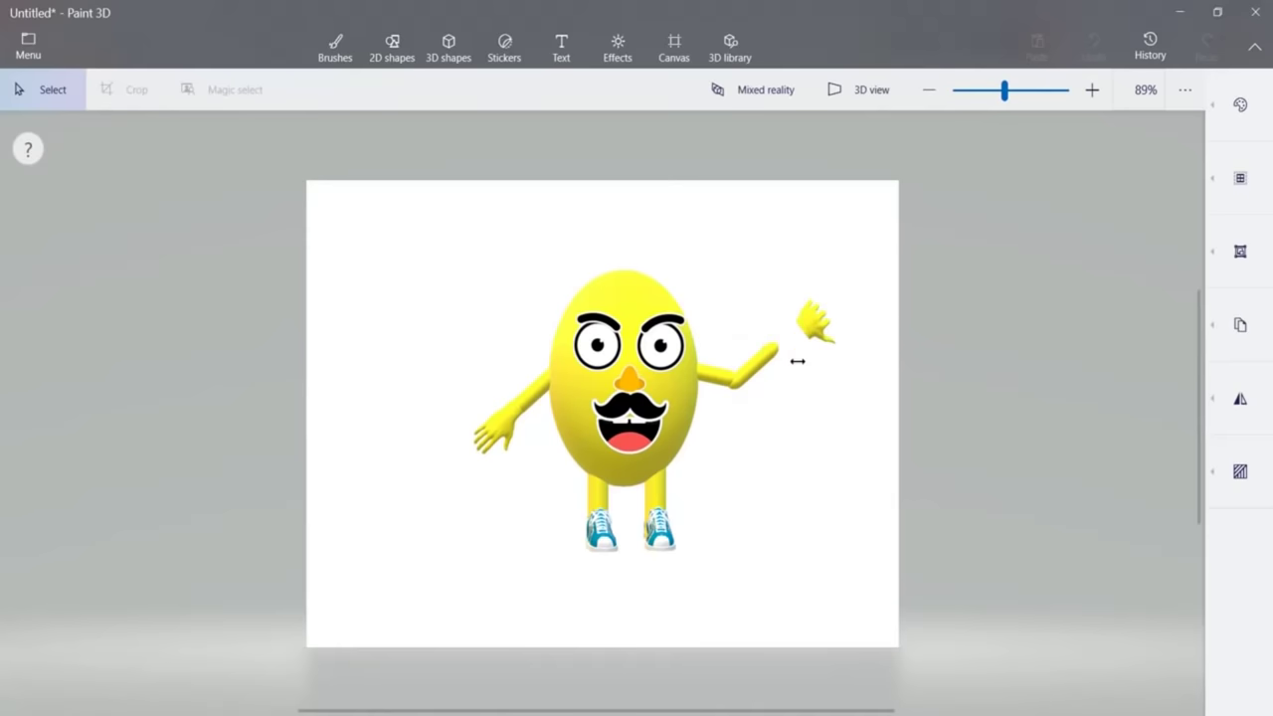
Rotate the copied hand so its fingers point upward and place it at the end of the raised forearm.
{"action": "left_click_drag", "start_coordinate": [888, 337], "coordinate": [890, 334]}
{"action": "left_click_drag", "start_coordinate": [858, 202], "coordinate": [857, 384]}
{"action": "left_click_drag", "start_coordinate": [918, 294], "coordinate": [1003, 294]}
{"action": "left_click_drag", "start_coordinate": [872, 387], "coordinate": [849, 393]}
{"action": "left_click_drag", "start_coordinate": [858, 294], "coordinate": [785, 340]}
{"action": "left_click_drag", "start_coordinate": [800, 433], "coordinate": [813, 435]}
{"action": "left_click_drag", "start_coordinate": [725, 403], "coordinate": [770, 360]}
{"action": "left_click_drag", "start_coordinate": [820, 298], "coordinate": [798, 319]}
{"action": "left_click_drag", "start_coordinate": [883, 322], "coordinate": [882, 330]}
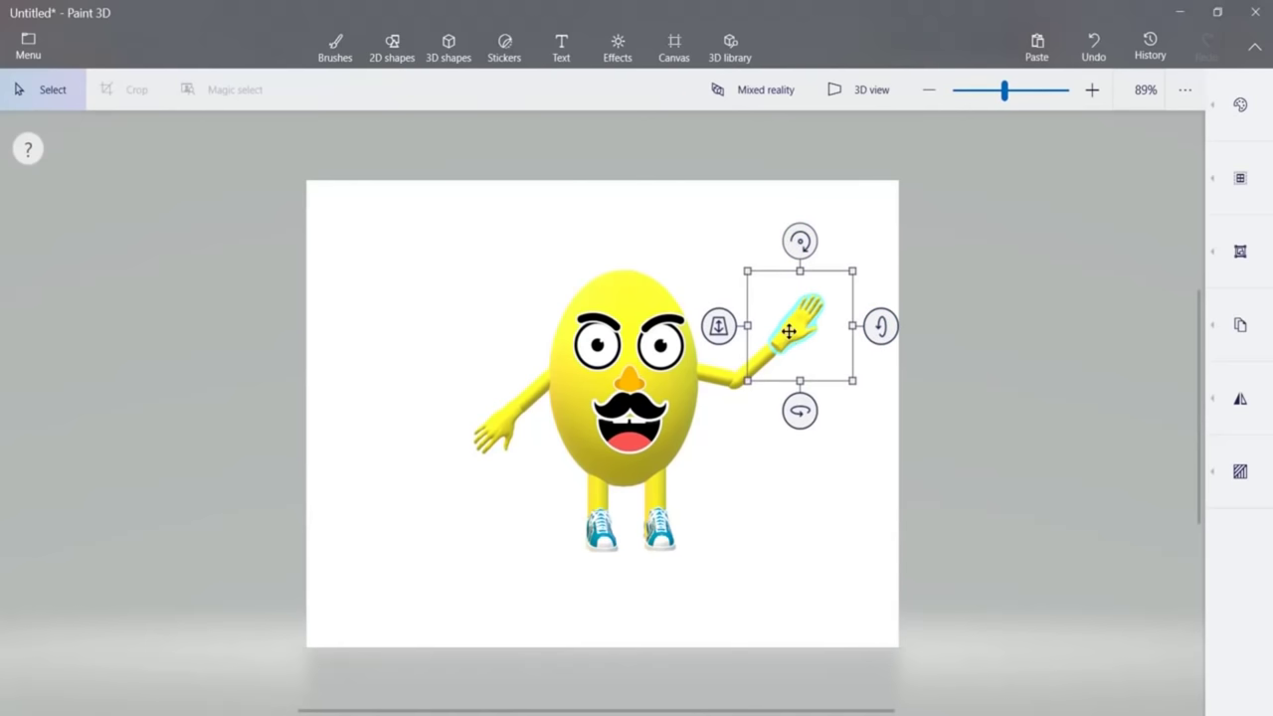
Turn the raised hand so its thumb points toward the head and align its wrist with the forearm.
{"action": "left_click_drag", "start_coordinate": [709, 337], "coordinate": [710, 170]}
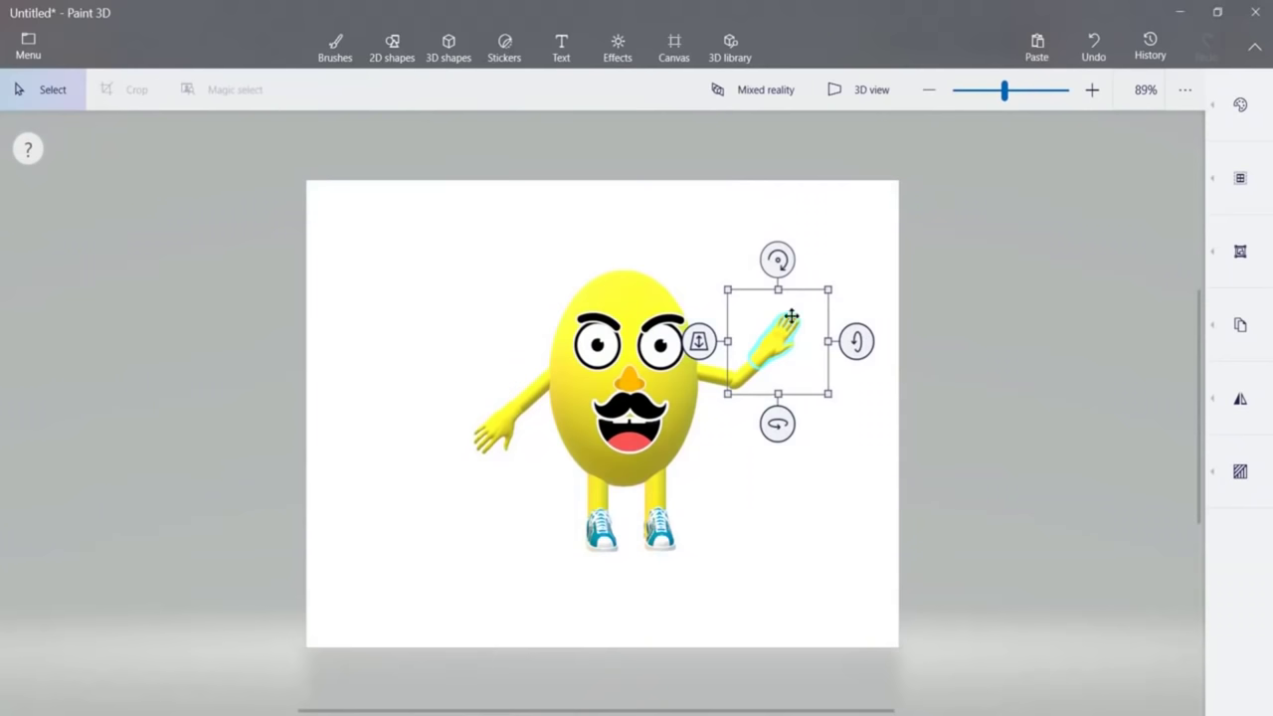
{"action": "left_click", "coordinate": [745, 371]}
{"action": "left_click_drag", "start_coordinate": [784, 329], "coordinate": [792, 331]}
{"action": "left_click", "coordinate": [795, 331]}
{"action": "left_click", "coordinate": [789, 479]}
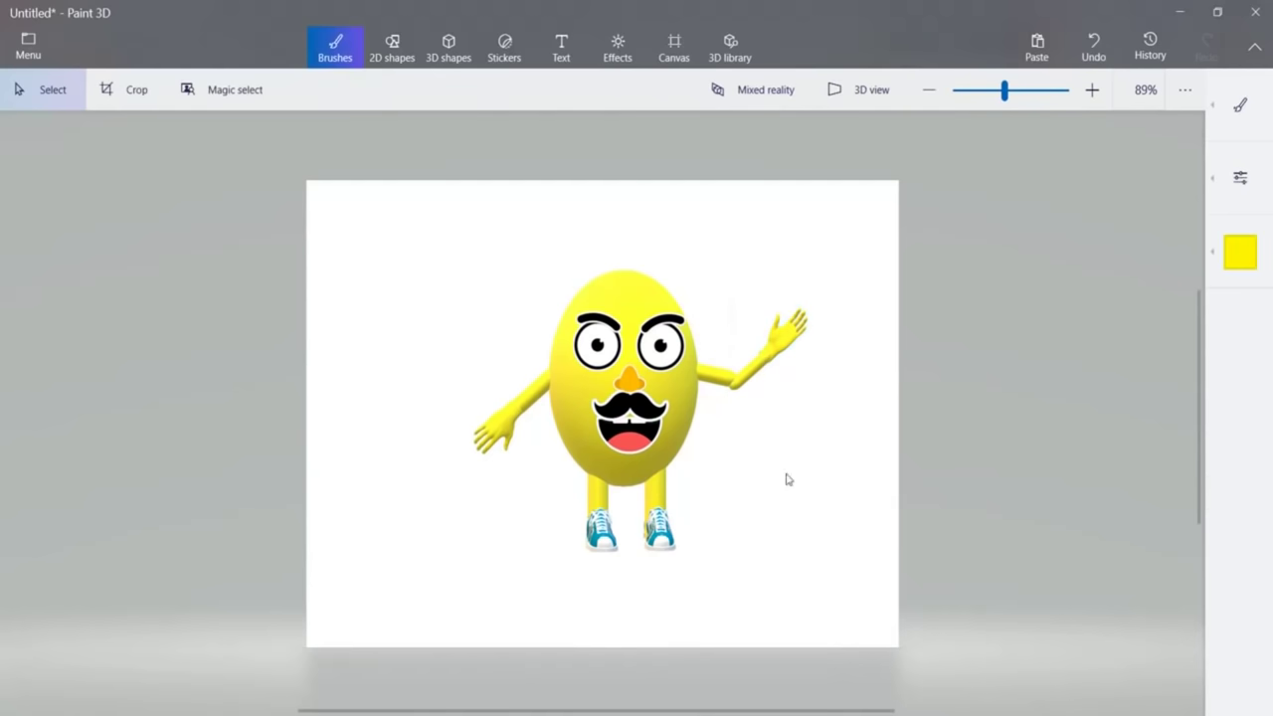
Select the raised hand and forearm together and fine-tune their position and tilt at the elbow.
{"action": "left_click", "coordinate": [772, 349]}
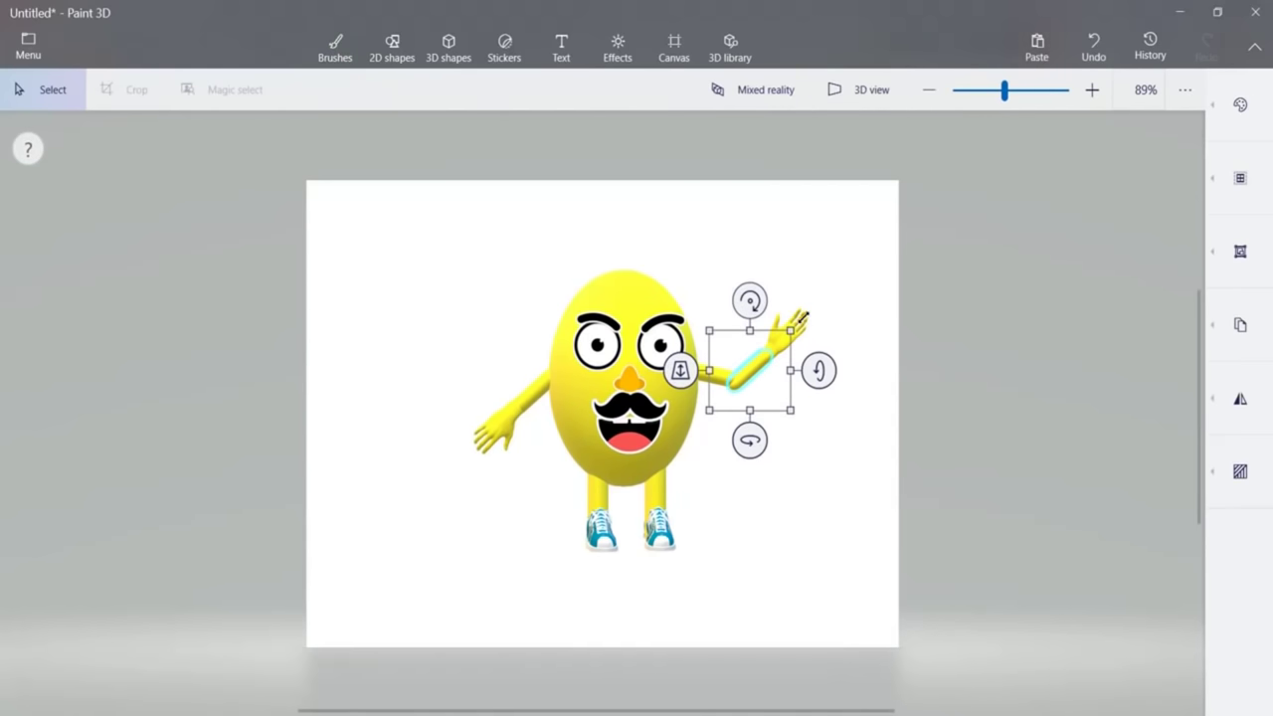
{"action": "left_click", "coordinate": [801, 329]}
{"action": "left_click", "coordinate": [801, 326]}
{"action": "left_click", "coordinate": [743, 425]}
{"action": "left_click", "coordinate": [748, 376]}
{"action": "left_click", "coordinate": [800, 321]}
{"action": "left_click", "coordinate": [801, 327]}
{"action": "left_click", "coordinate": [752, 367], "text": "ctrl"}
{"action": "left_click_drag", "start_coordinate": [756, 361], "coordinate": [757, 355]}
{"action": "left_click_drag", "start_coordinate": [830, 276], "coordinate": [824, 282]}
{"action": "left_click_drag", "start_coordinate": [789, 328], "coordinate": [788, 328]}
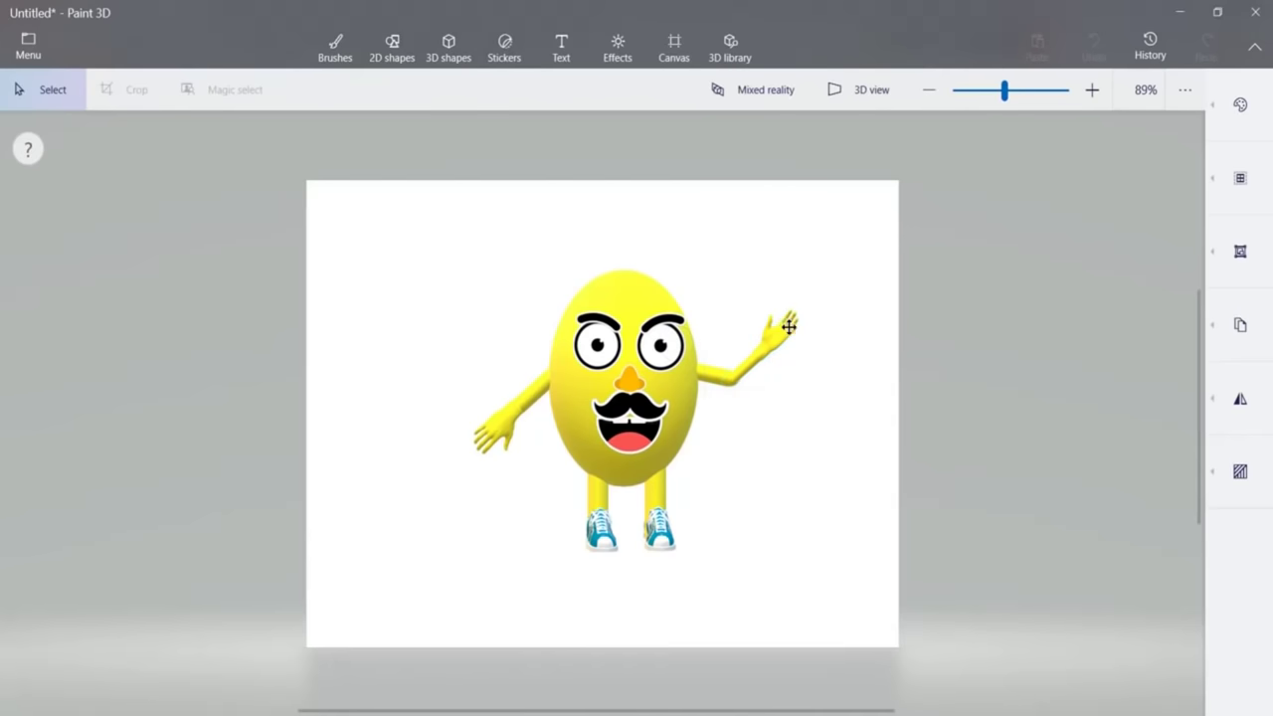
Fine-tune the width and position of both legs above the trainers.
{"action": "left_click", "coordinate": [752, 475]}
{"action": "left_click", "coordinate": [654, 511]}
{"action": "left_click_drag", "start_coordinate": [696, 526], "coordinate": [678, 503]}
{"action": "left_click", "coordinate": [659, 488]}
{"action": "left_click", "coordinate": [598, 486]}
{"action": "left_click_drag", "start_coordinate": [573, 485], "coordinate": [596, 488]}
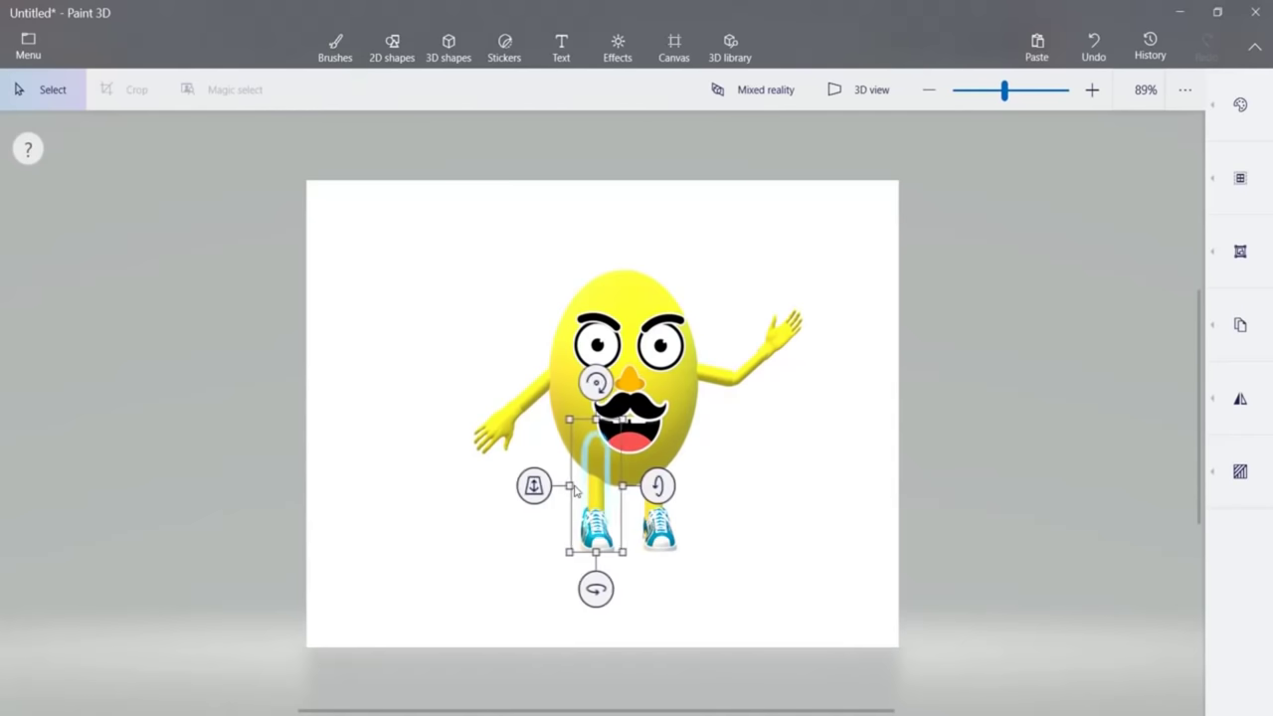
{"action": "left_click", "coordinate": [799, 543]}
Search the 3D library for "cap" and insert the light blue peaked cap model.
{"action": "left_click", "coordinate": [892, 123]}
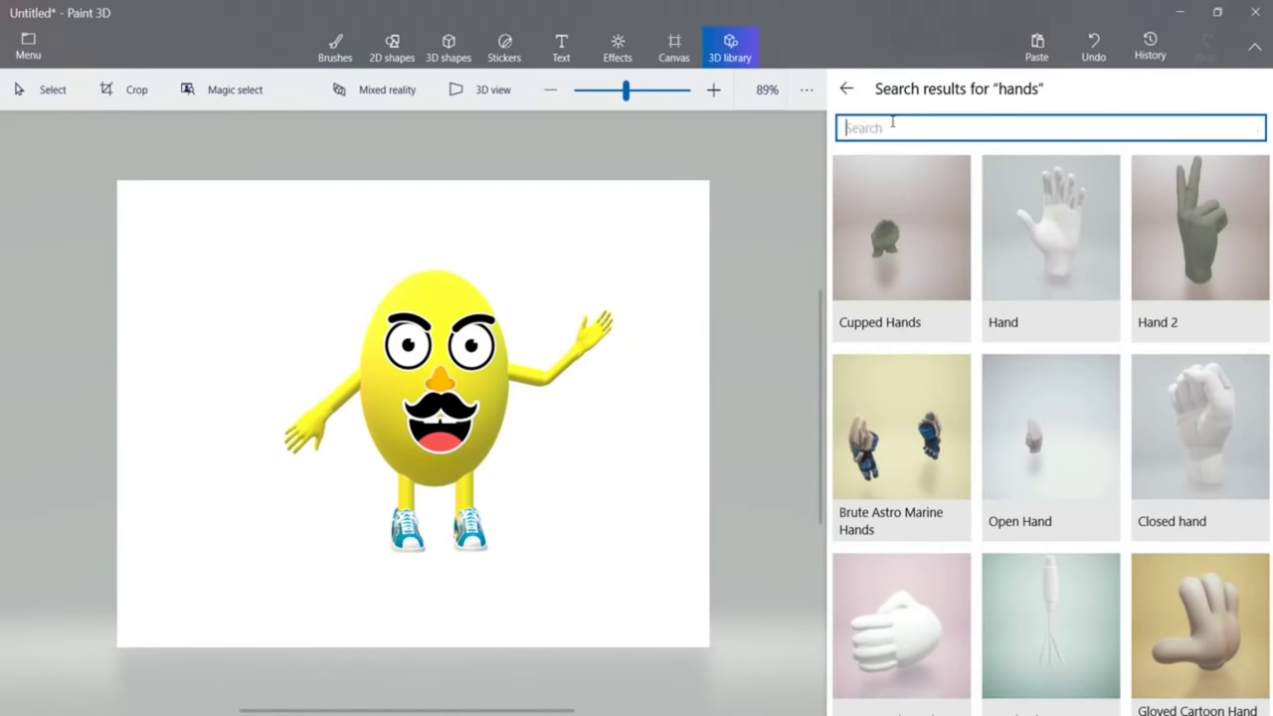
{"action": "type", "text": "cap"}
{"action": "key", "text": "Return"}
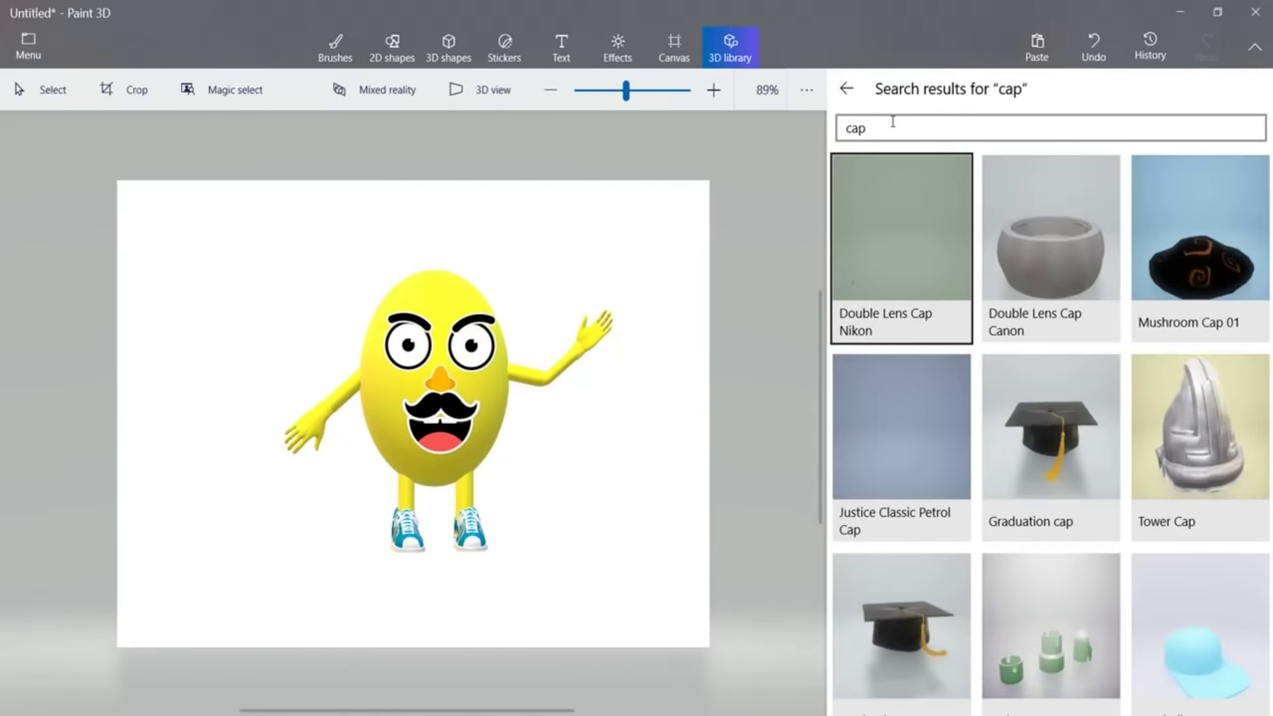
{"action": "left_click", "coordinate": [1186, 641]}
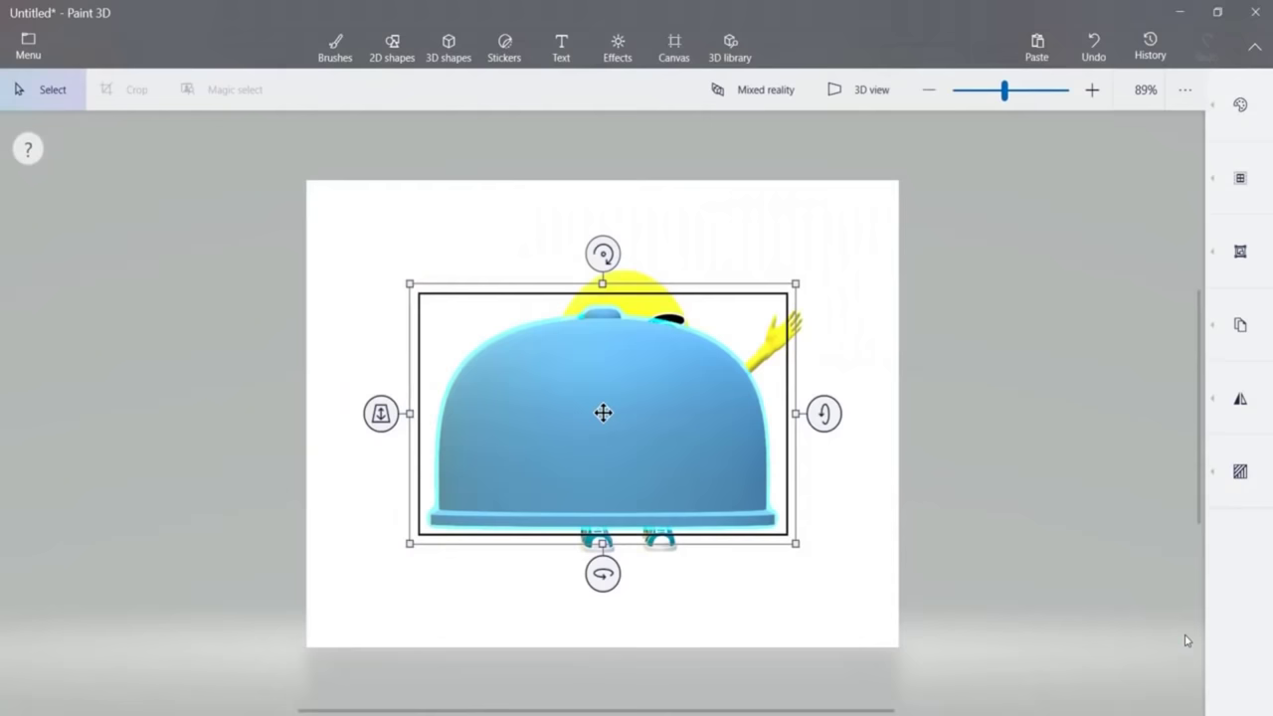
Turn and tilt the cap so its brim faces forward to the left, and shrink it to head size.
{"action": "left_click_drag", "start_coordinate": [605, 575], "coordinate": [527, 577]}
{"action": "left_click_drag", "start_coordinate": [892, 403], "coordinate": [890, 452]}
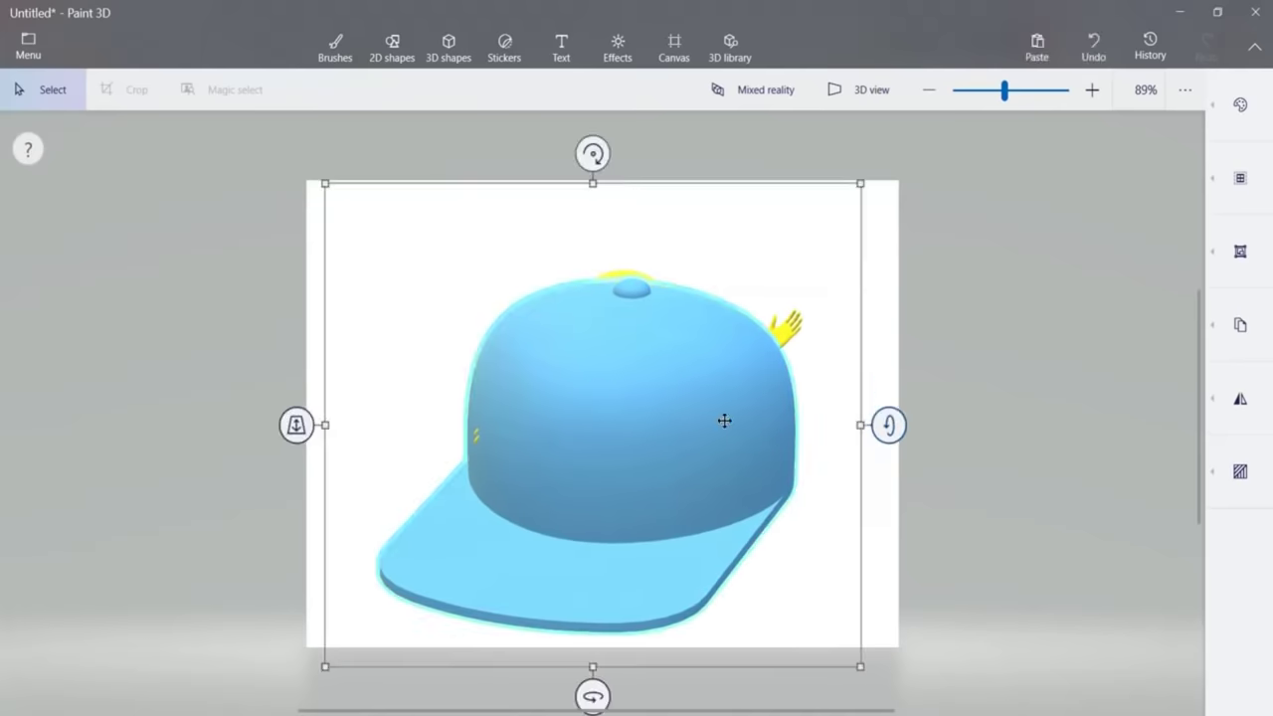
{"action": "left_click_drag", "start_coordinate": [724, 420], "coordinate": [737, 313]}
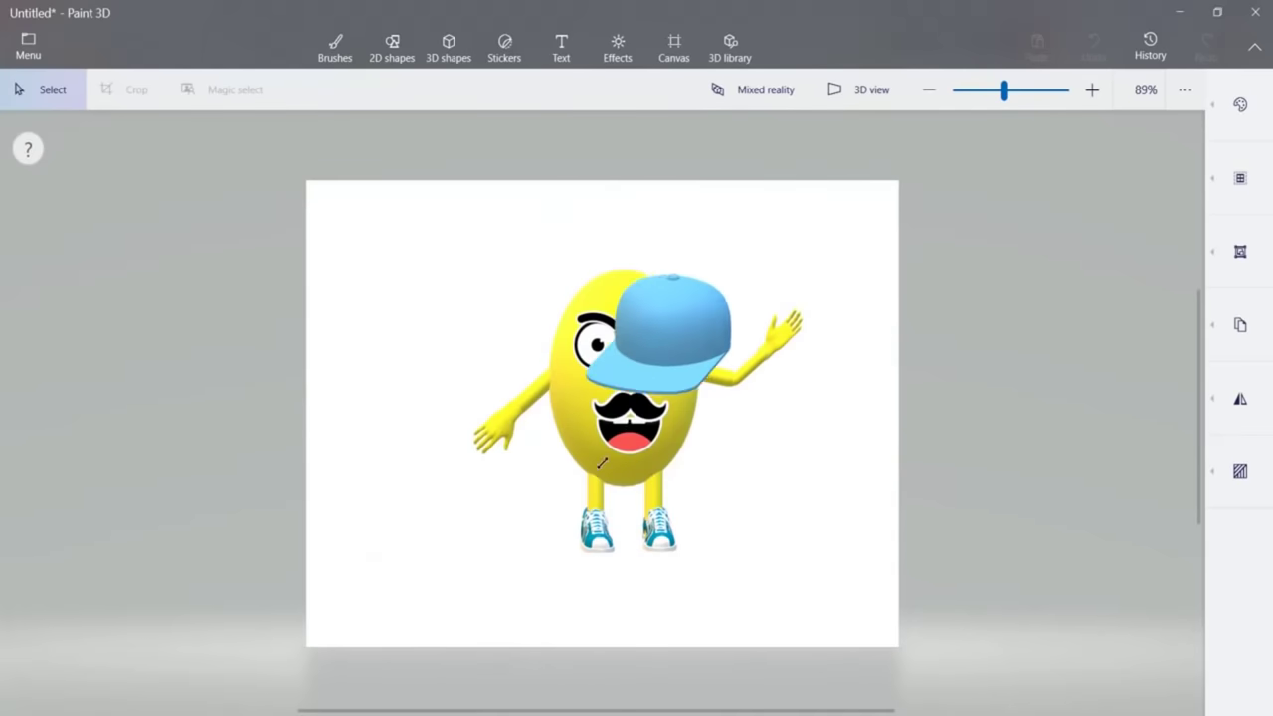
{"action": "left_click", "coordinate": [639, 312]}
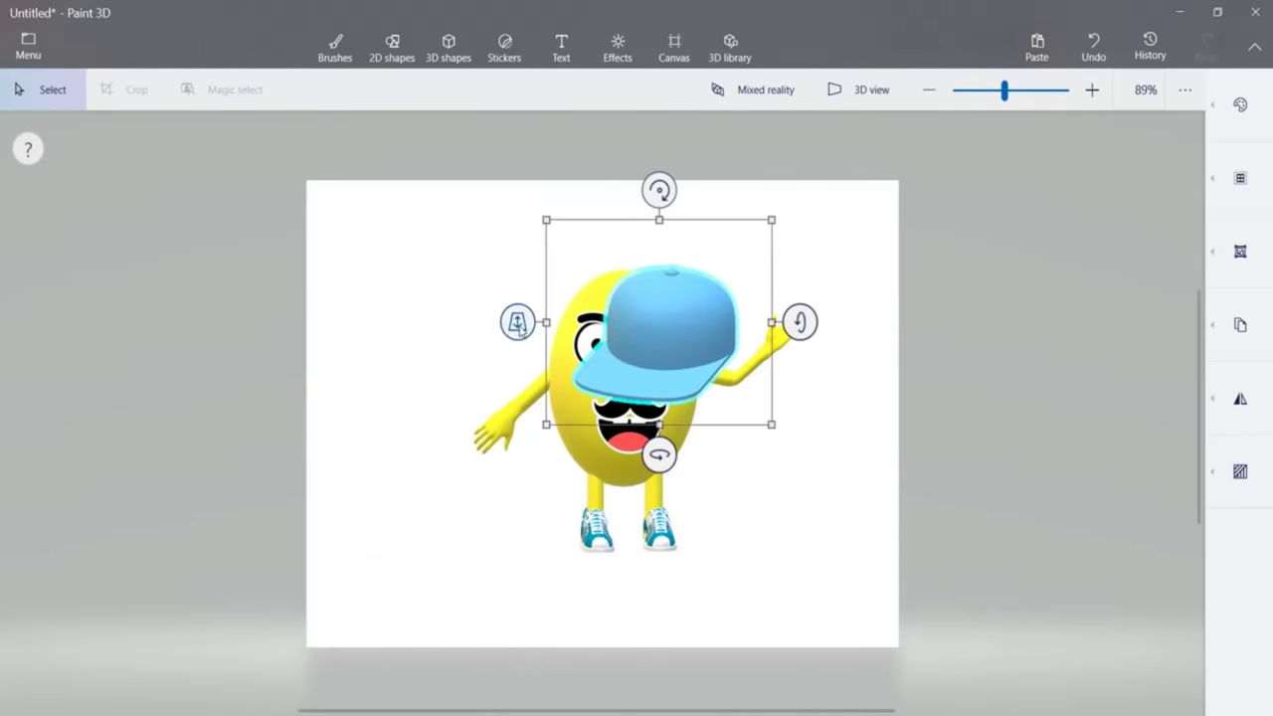
{"action": "left_click", "coordinate": [853, 90]}
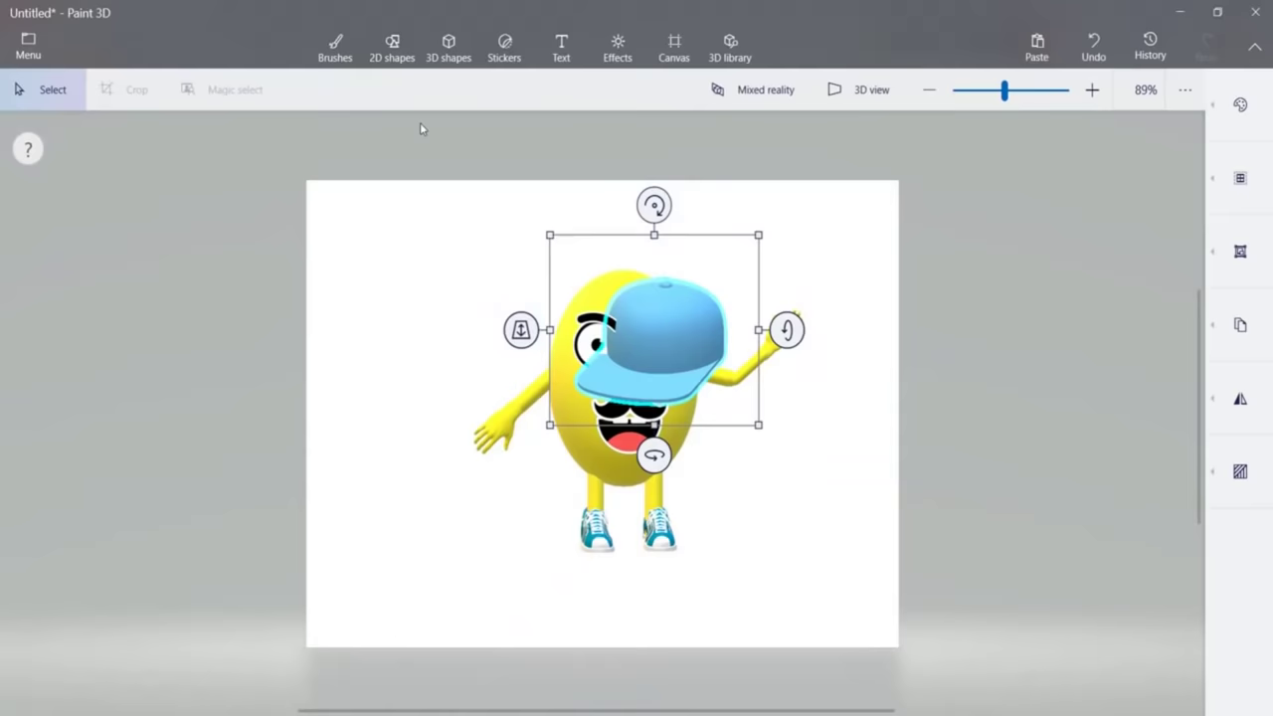
Place the cap on top of the egg's head and fine-tune its size and position.
{"action": "left_click_drag", "start_coordinate": [636, 318], "coordinate": [660, 247]}
{"action": "left_click", "coordinate": [623, 190]}
{"action": "left_click_drag", "start_coordinate": [626, 195], "coordinate": [625, 183]}
{"action": "left_click_drag", "start_coordinate": [630, 244], "coordinate": [618, 251]}
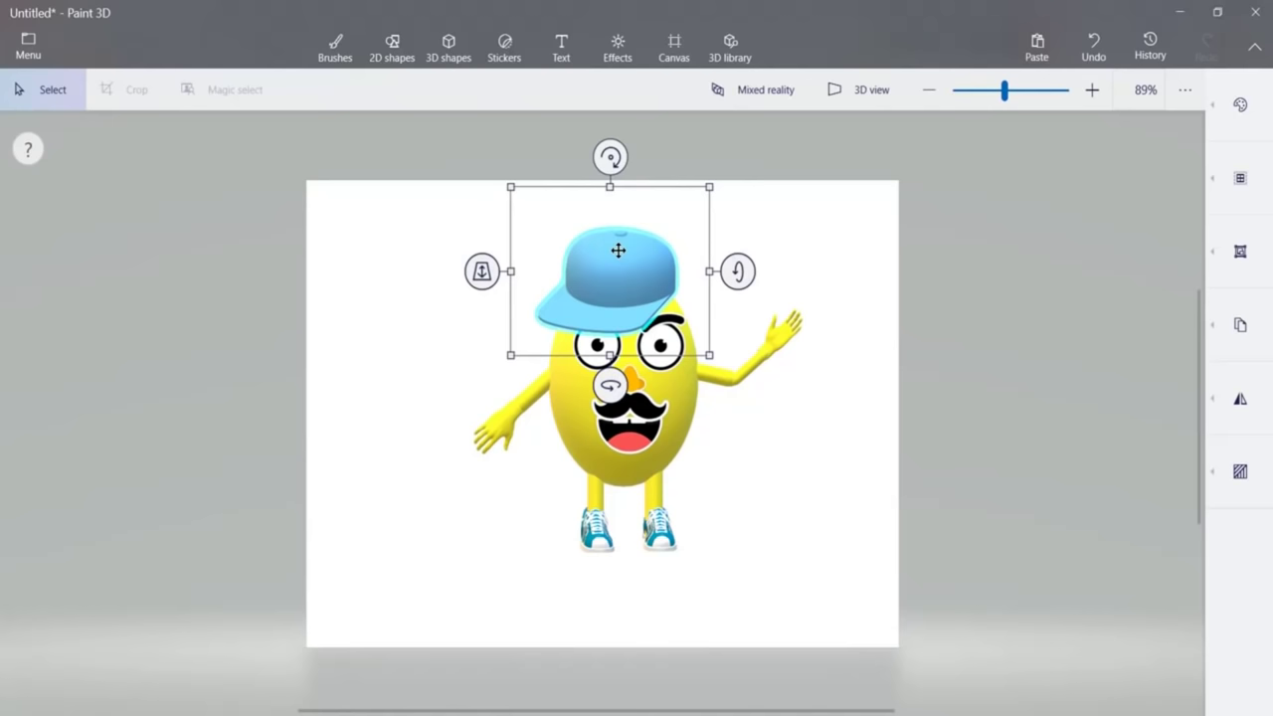
{"action": "left_click", "coordinate": [773, 474]}
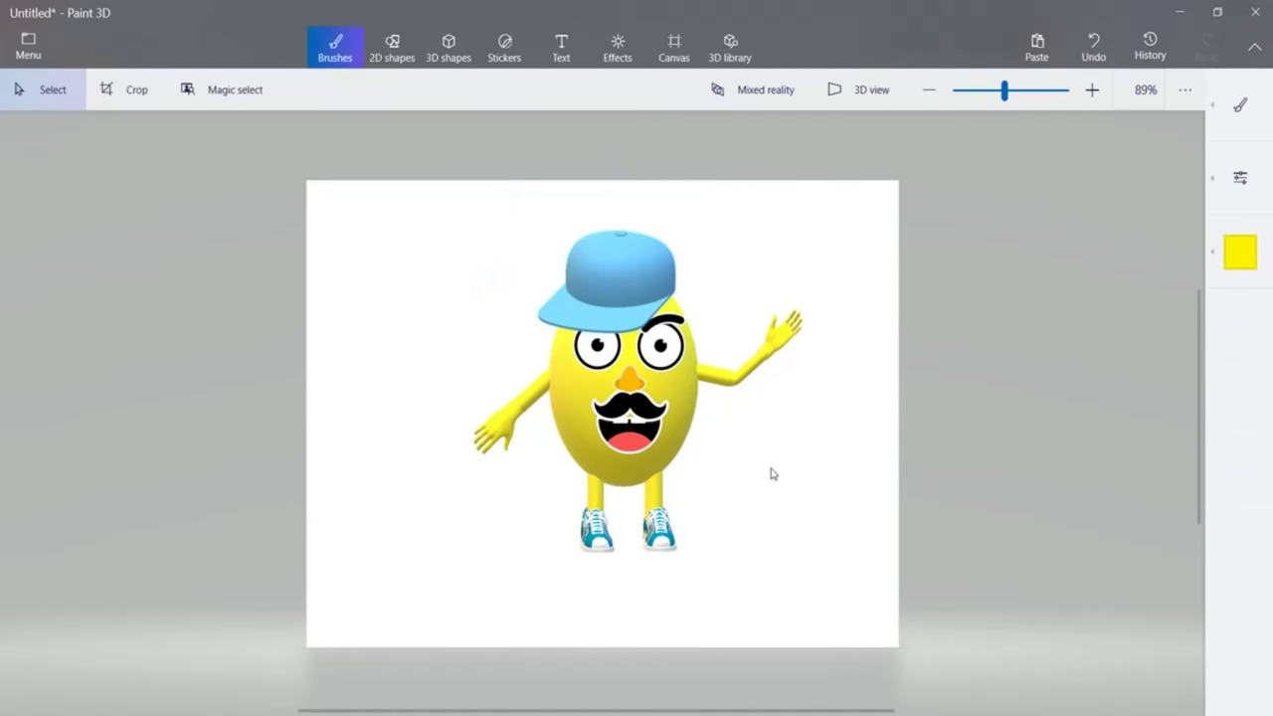
Turn the cap's brim further to the side and settle it lower on the head.
{"action": "left_click", "coordinate": [629, 243]}
{"action": "left_click_drag", "start_coordinate": [609, 384], "coordinate": [581, 382]}
{"action": "left_click_drag", "start_coordinate": [645, 260], "coordinate": [636, 269]}
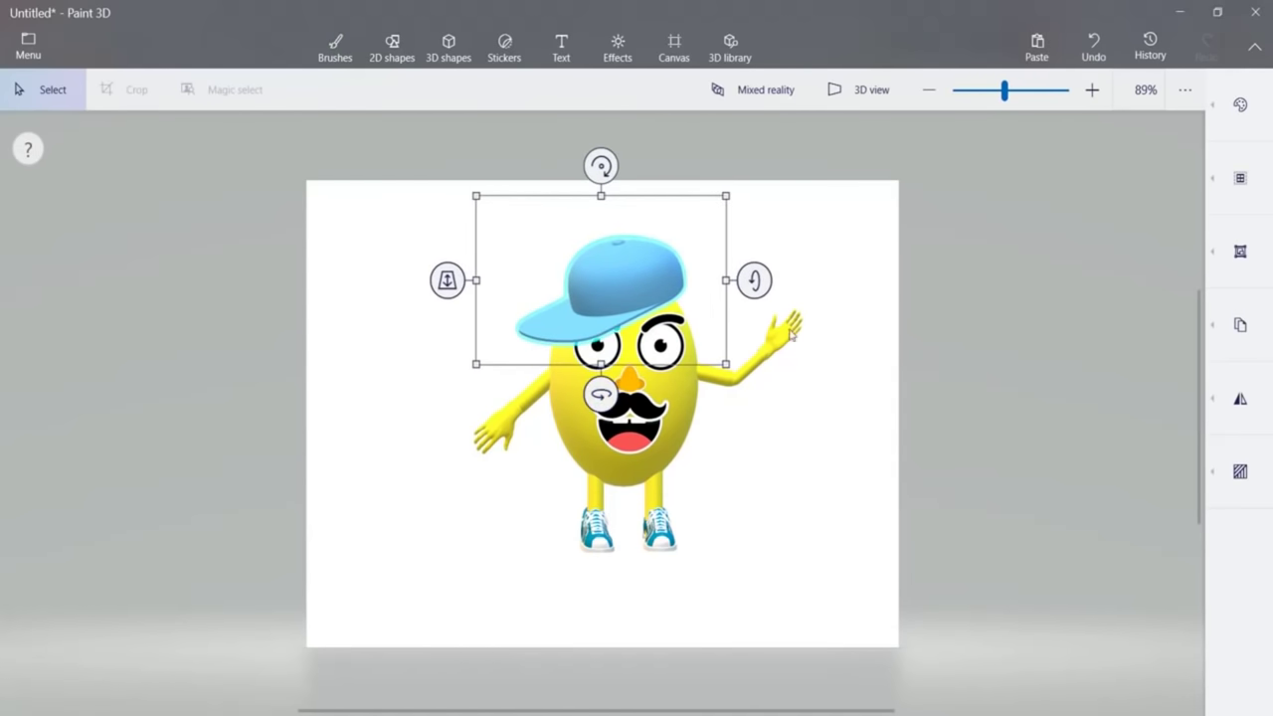
{"action": "key", "text": "b"}
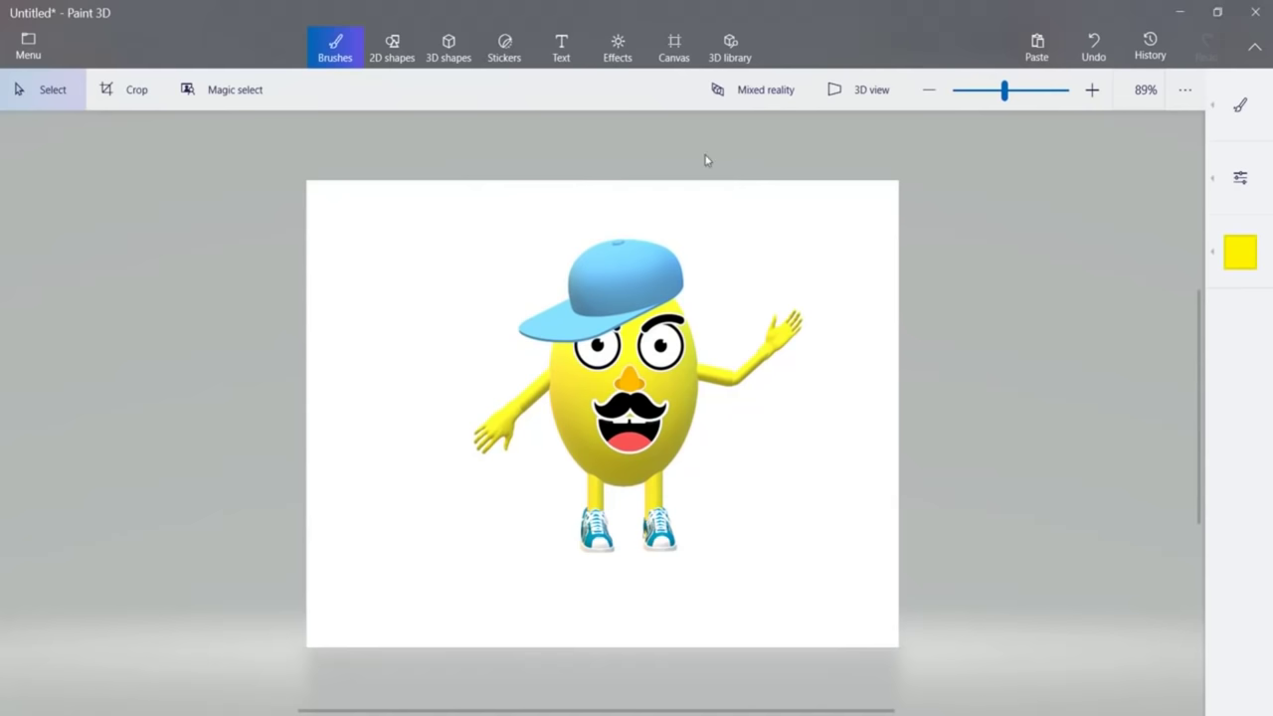
Start saving the egg character under a new project name.
{"action": "left_click", "coordinate": [28, 40]}
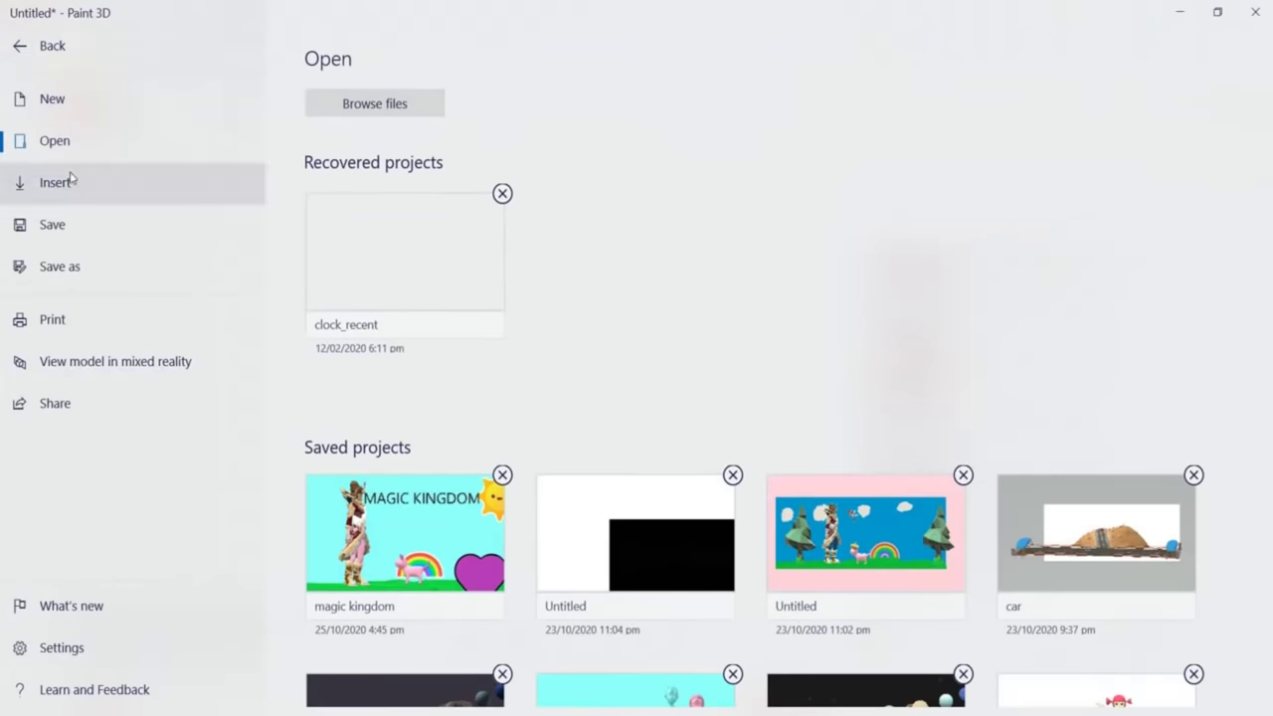
{"action": "left_click", "coordinate": [62, 266]}
{"action": "left_click", "coordinate": [369, 157]}
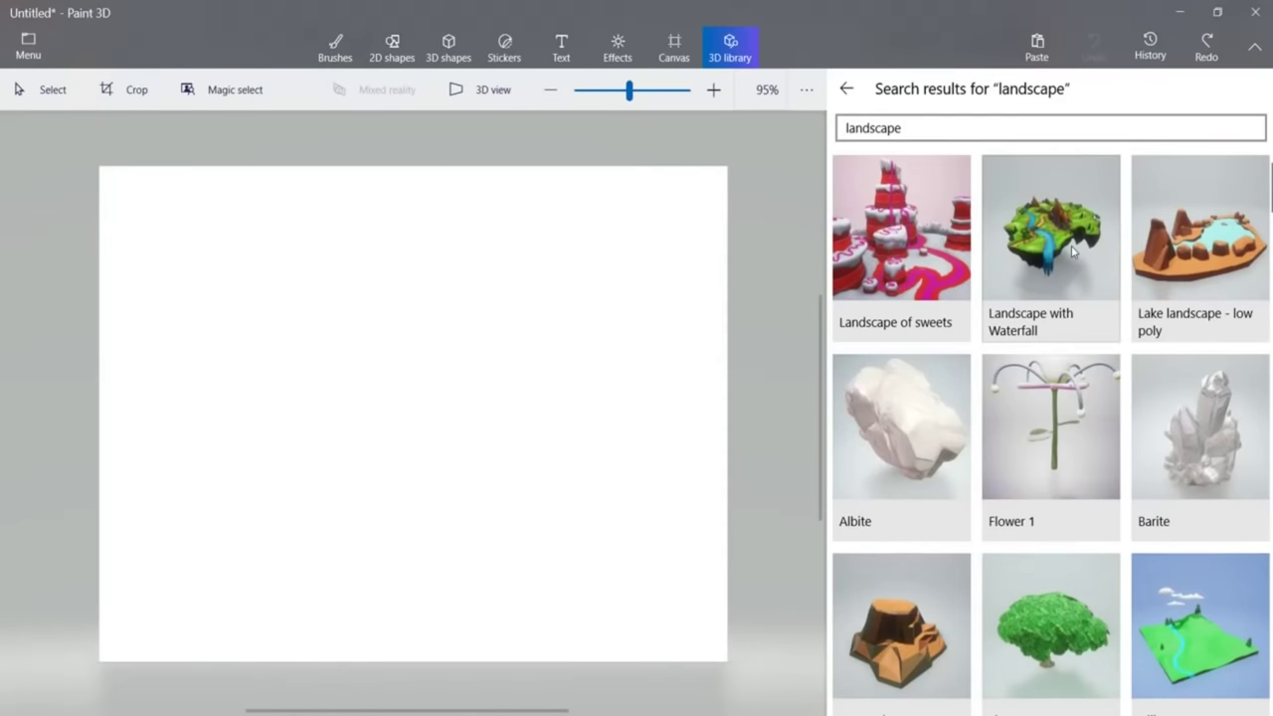
Insert the Hill Scene model from the landscape results and reduce its height and width.
{"action": "left_click", "coordinate": [1205, 638]}
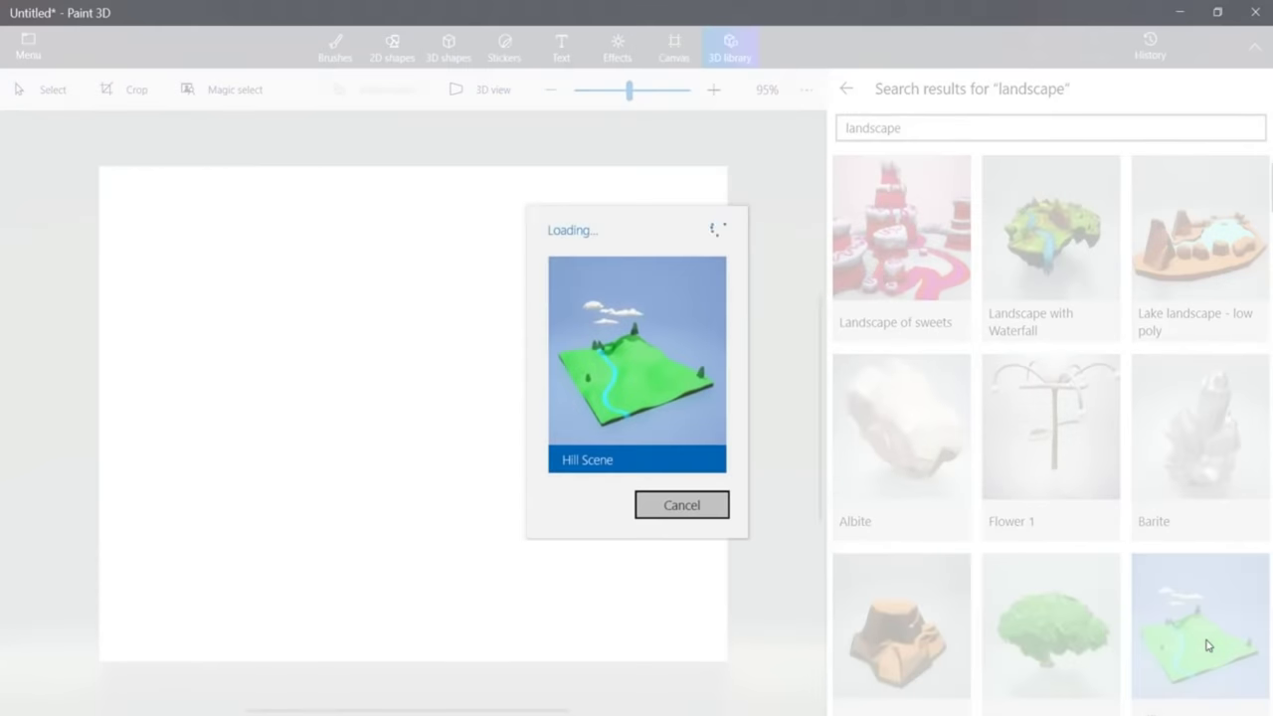
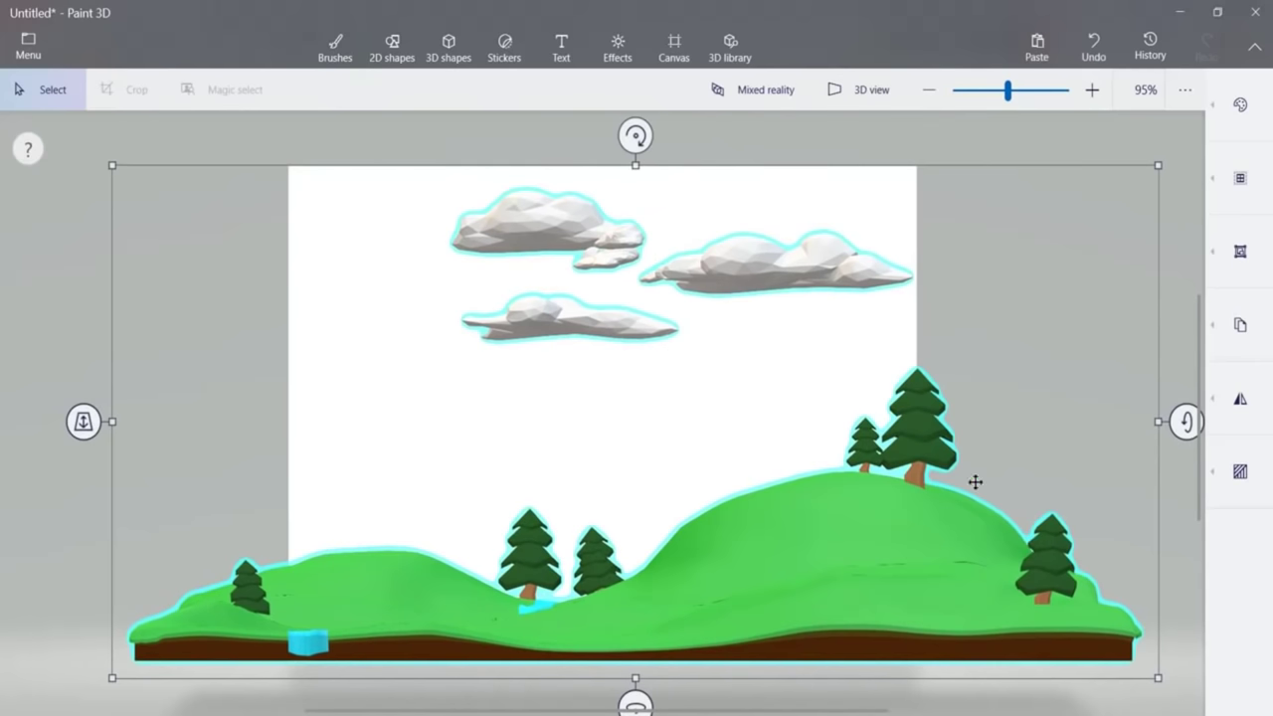
{"action": "left_click_drag", "start_coordinate": [638, 165], "coordinate": [636, 220]}
{"action": "left_click_drag", "start_coordinate": [1158, 450], "coordinate": [1070, 453]}
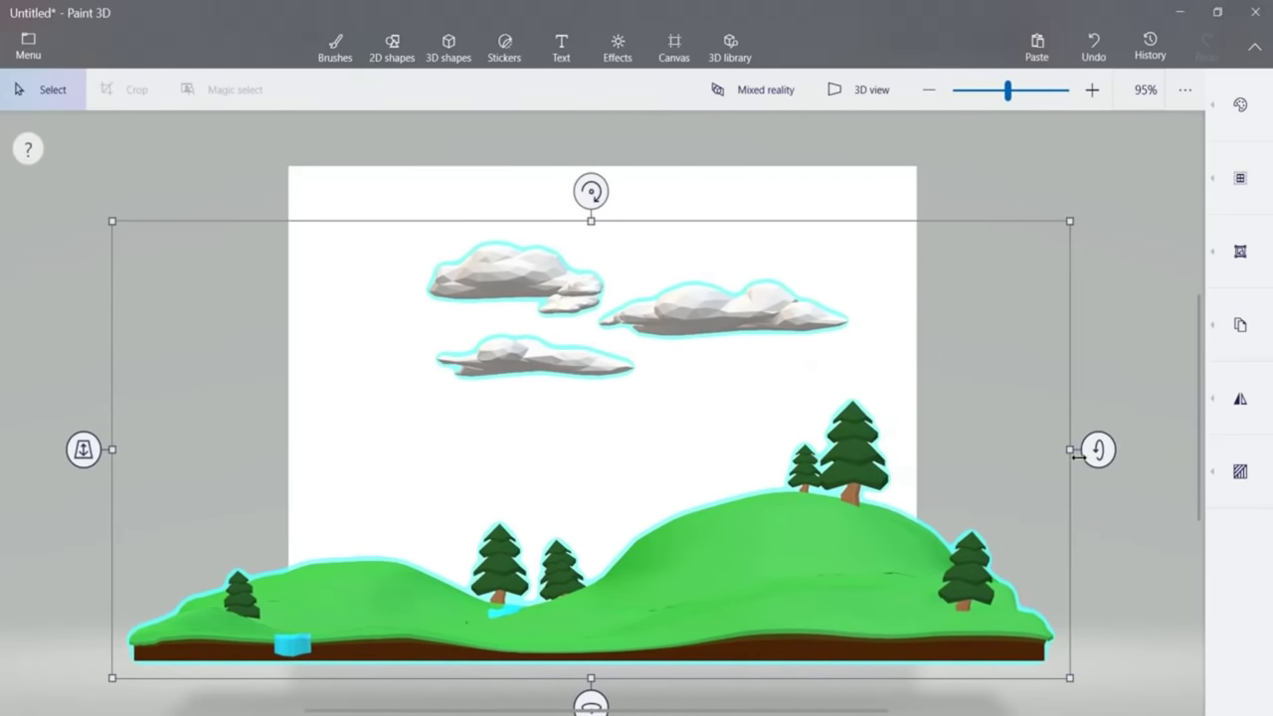
{"action": "left_click", "coordinate": [1092, 172]}
Draw a long, upward-tilted capsule shape across the left valley as a river, stretched from the waterfall towards the middle trees.
{"action": "left_click", "coordinate": [1236, 111]}
{"action": "left_click", "coordinate": [1058, 197]}
{"action": "left_click", "coordinate": [281, 614]}
{"action": "left_click_drag", "start_coordinate": [652, 545], "coordinate": [593, 577]}
{"action": "mouse_move", "coordinate": [283, 615]}
{"action": "left_mouse_down"}
{"action": "mouse_move", "coordinate": [205, 680]}
{"action": "mouse_move", "coordinate": [167, 676]}
{"action": "left_mouse_up"}
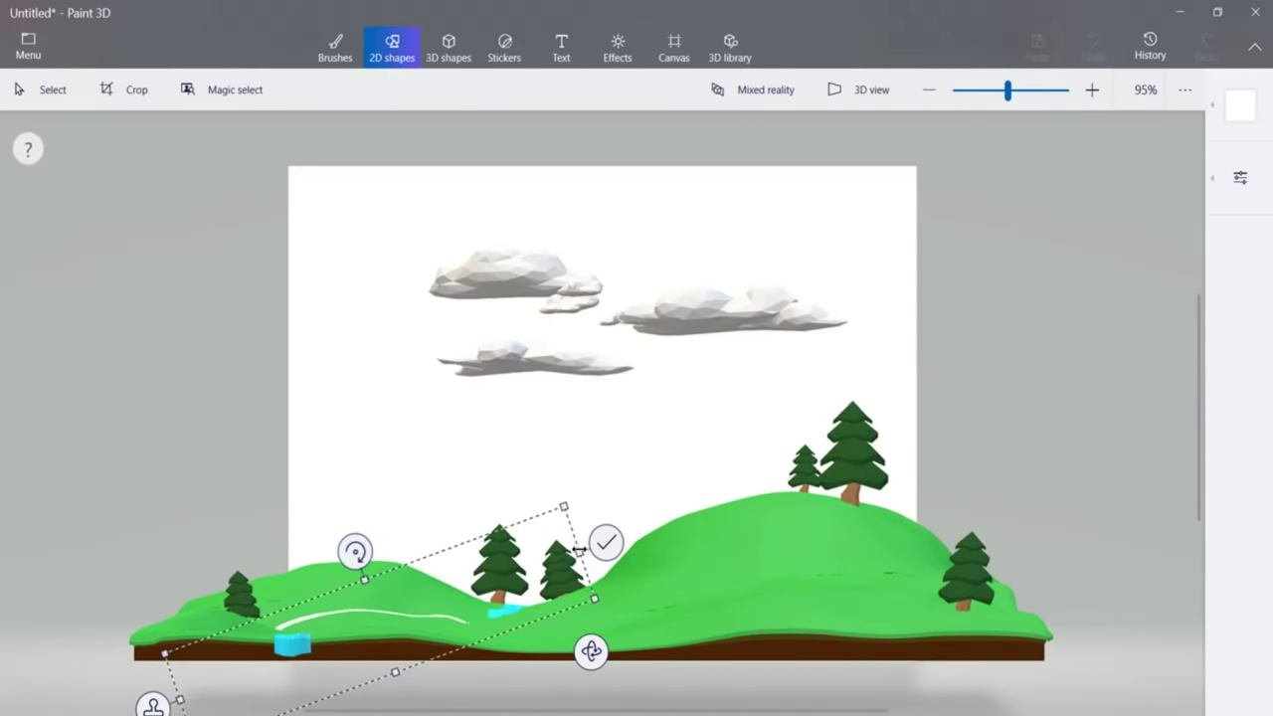
{"action": "left_click_drag", "start_coordinate": [579, 551], "coordinate": [628, 534]}
{"action": "left_click_drag", "start_coordinate": [180, 700], "coordinate": [148, 711]}
Give the river capsule a blue fill and a blue outline, and commit it to the scene.
{"action": "mouse_move", "coordinate": [1200, 126]}
{"action": "left_click", "coordinate": [1020, 132]}
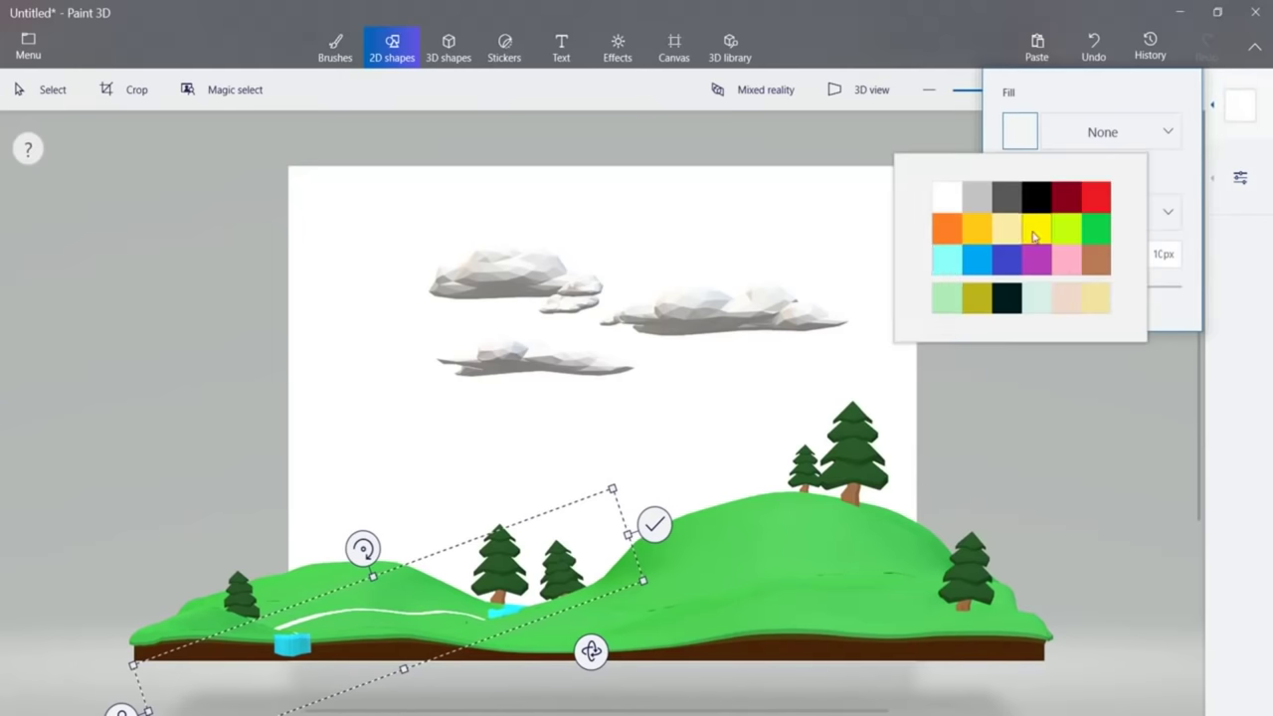
{"action": "left_click", "coordinate": [946, 260]}
{"action": "left_click", "coordinate": [1019, 213]}
{"action": "left_click", "coordinate": [976, 340]}
{"action": "left_click", "coordinate": [1020, 131]}
{"action": "left_click", "coordinate": [976, 260]}
{"action": "left_click", "coordinate": [240, 435]}
{"action": "left_click", "coordinate": [410, 626]}
{"action": "left_click", "coordinate": [417, 339]}
{"action": "left_click", "coordinate": [458, 613]}
{"action": "left_click", "coordinate": [230, 294]}
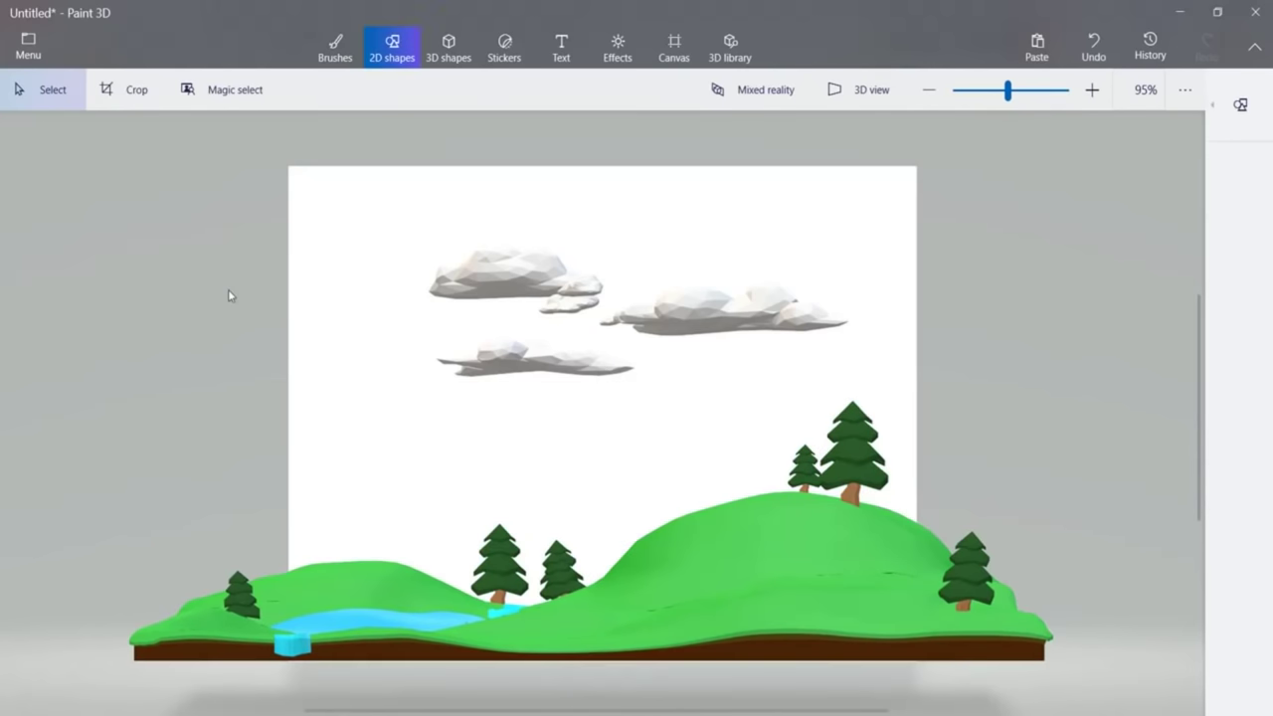
Add a smaller tilted blue capsule that extends the river to the water beside the middle trees.
{"action": "left_click", "coordinate": [1240, 105]}
{"action": "left_click", "coordinate": [1057, 196]}
{"action": "left_click_drag", "start_coordinate": [458, 611], "coordinate": [512, 619]}
{"action": "left_click_drag", "start_coordinate": [485, 554], "coordinate": [455, 566]}
{"action": "left_click_drag", "start_coordinate": [454, 618], "coordinate": [496, 617]}
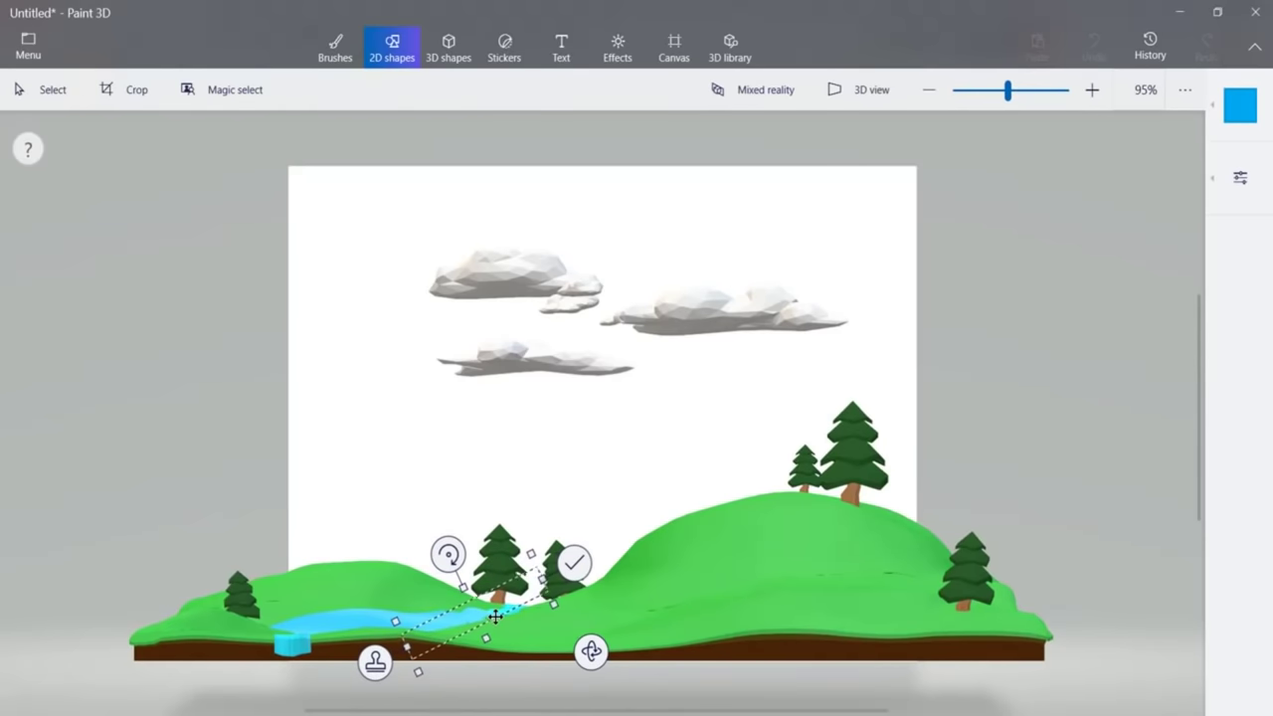
{"action": "left_click", "coordinate": [955, 322]}
{"action": "key", "text": "ctrl+v"}
{"action": "left_click_drag", "start_coordinate": [586, 416], "coordinate": [287, 618]}
{"action": "left_click_drag", "start_coordinate": [278, 554], "coordinate": [374, 457]}
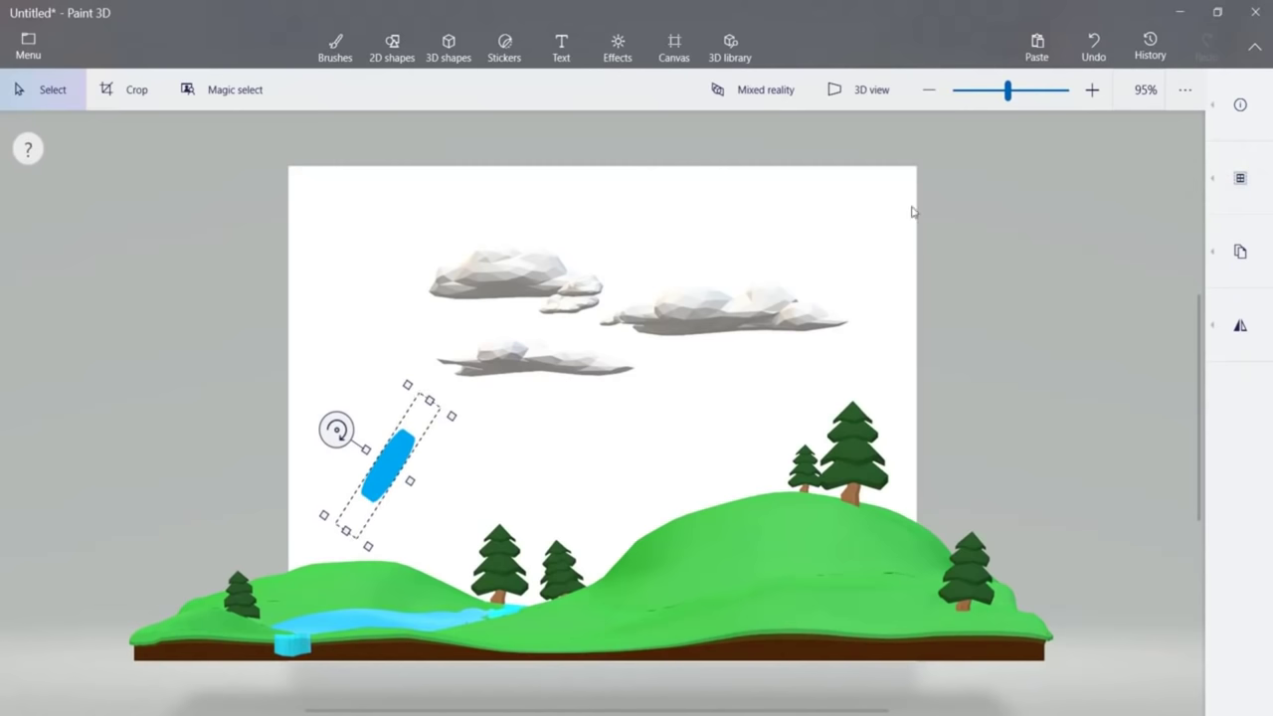
{"action": "key", "text": "Delete"}
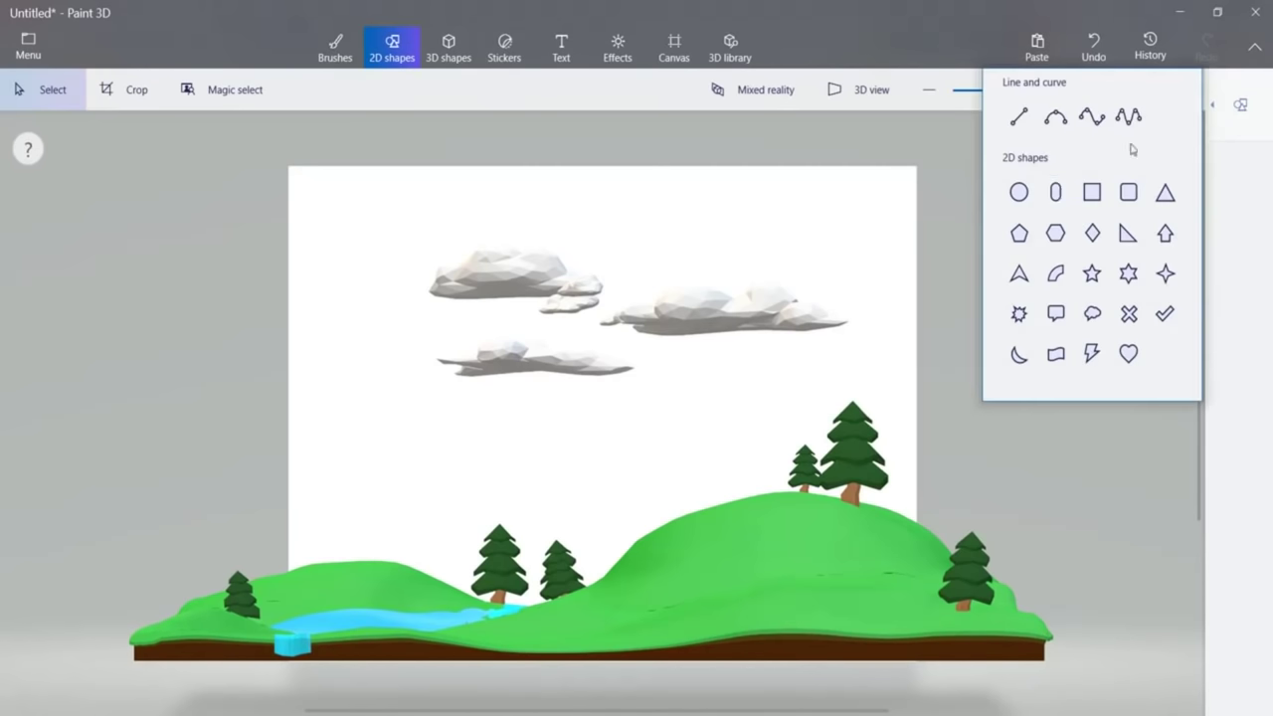
Draw another blue capsule and move it over to the waterfall at the hill's front edge.
{"action": "left_click", "coordinate": [1054, 191]}
{"action": "left_click_drag", "start_coordinate": [944, 394], "coordinate": [1031, 507]}
{"action": "left_click", "coordinate": [1084, 297]}
{"action": "left_click_drag", "start_coordinate": [978, 464], "coordinate": [289, 633]}
{"action": "left_click_drag", "start_coordinate": [211, 626], "coordinate": [203, 646]}
{"action": "left_click_drag", "start_coordinate": [200, 631], "coordinate": [186, 650]}
Resize, rotate and position the small blue capsule so it covers the waterfall block where the river ends.
{"action": "left_click_drag", "start_coordinate": [1008, 91], "coordinate": [997, 90]}
{"action": "left_click_drag", "start_coordinate": [249, 600], "coordinate": [244, 619]}
{"action": "left_click_drag", "start_coordinate": [335, 605], "coordinate": [355, 571]}
{"action": "left_click_drag", "start_coordinate": [347, 507], "coordinate": [352, 570]}
{"action": "left_click_drag", "start_coordinate": [285, 608], "coordinate": [337, 591]}
{"action": "left_click_drag", "start_coordinate": [344, 523], "coordinate": [347, 523]}
{"action": "left_click_drag", "start_coordinate": [344, 664], "coordinate": [345, 662]}
{"action": "left_click_drag", "start_coordinate": [425, 594], "coordinate": [425, 588]}
{"action": "left_click_drag", "start_coordinate": [426, 593], "coordinate": [425, 591]}
{"action": "left_click", "coordinate": [953, 428]}
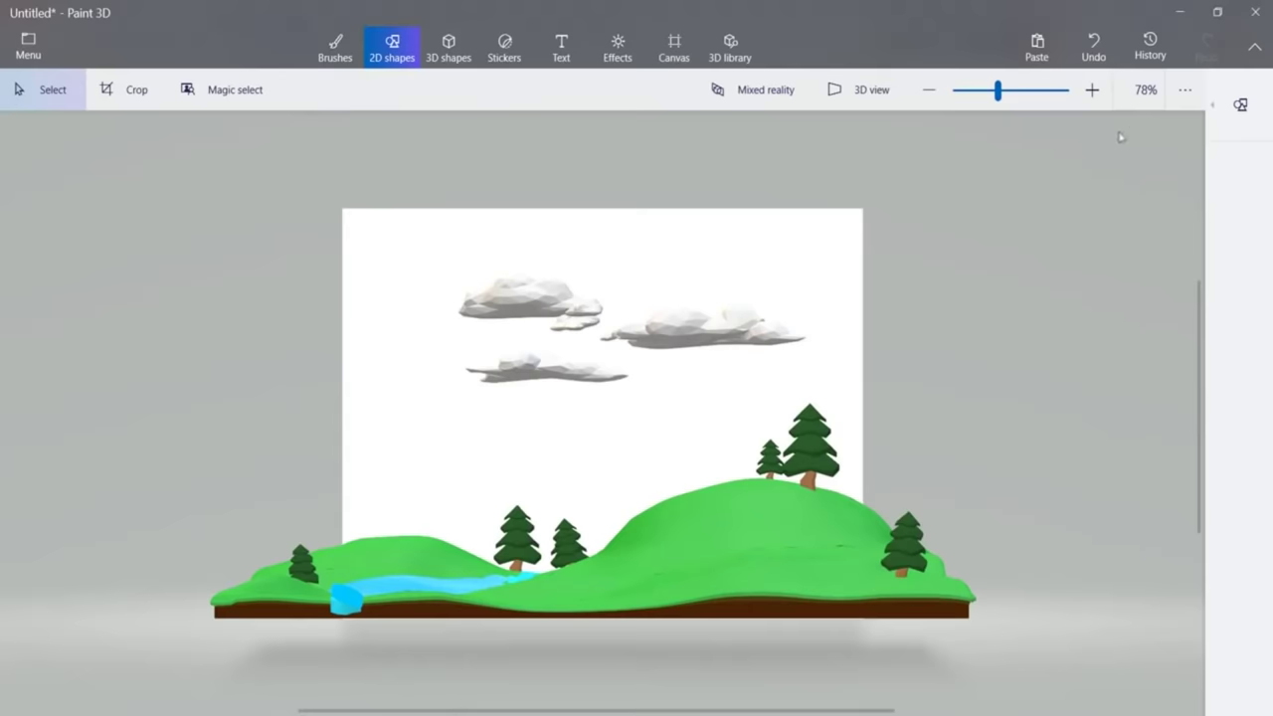
Spray a broken turquoise vapour trail rising from the river to the left cloud using the spray can.
{"action": "left_click", "coordinate": [335, 45]}
{"action": "left_click", "coordinate": [1240, 104]}
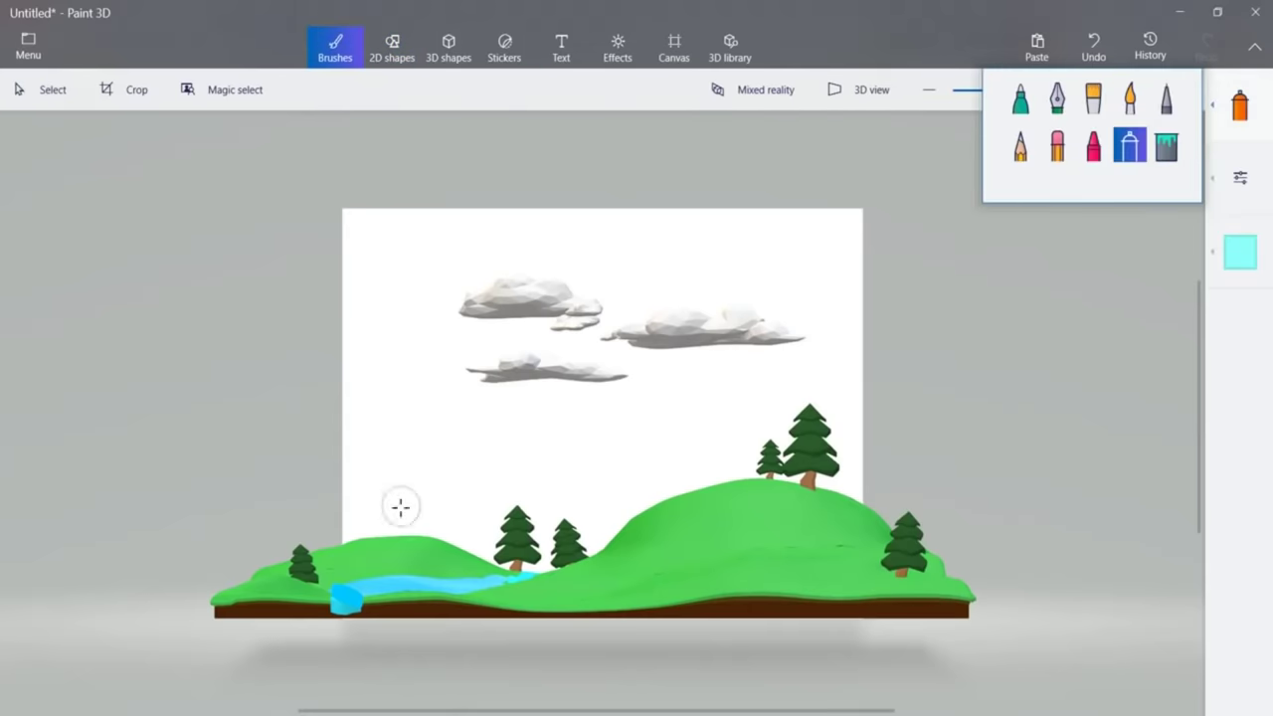
{"action": "left_click", "coordinate": [367, 539]}
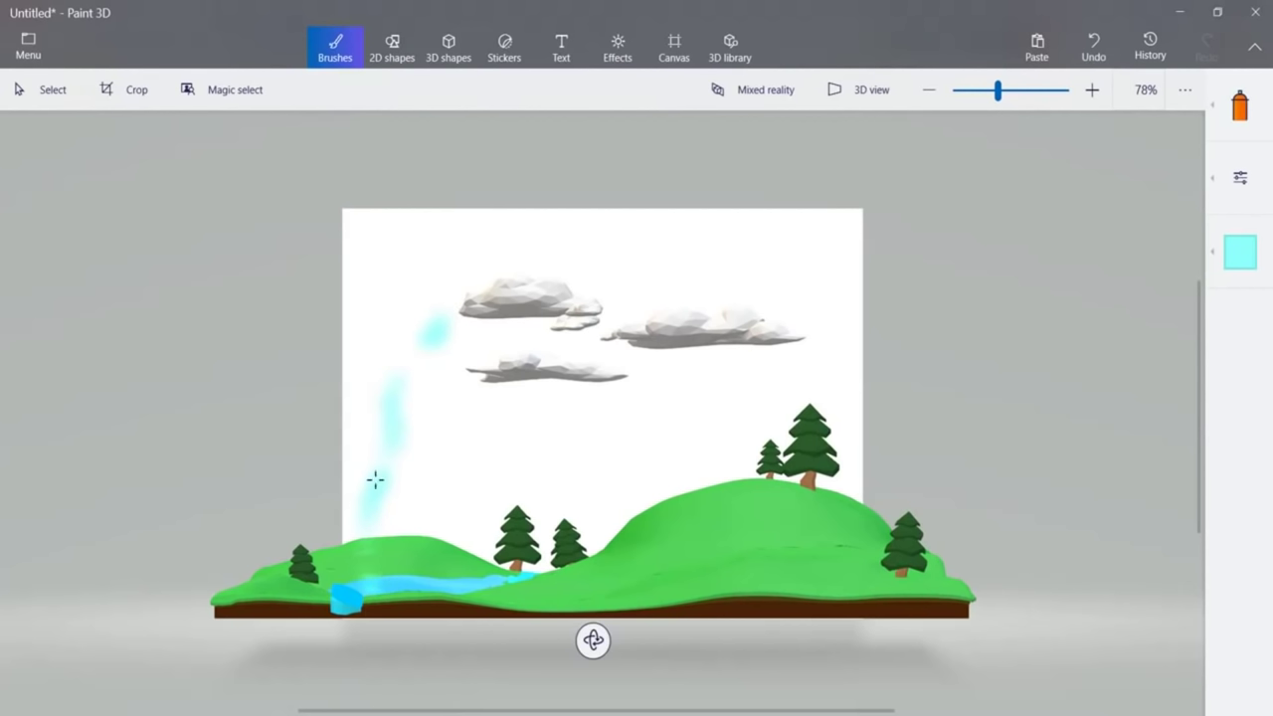
{"action": "left_click", "coordinate": [553, 48]}
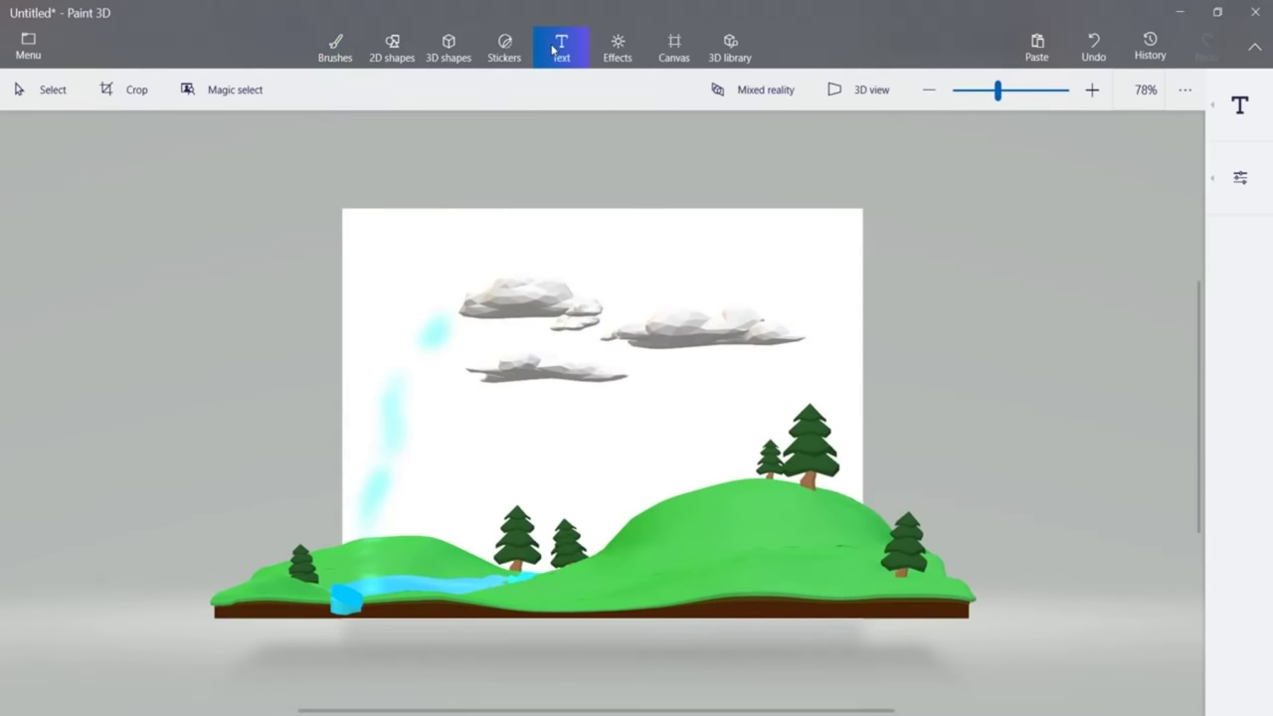
{"action": "left_click", "coordinate": [363, 343]}
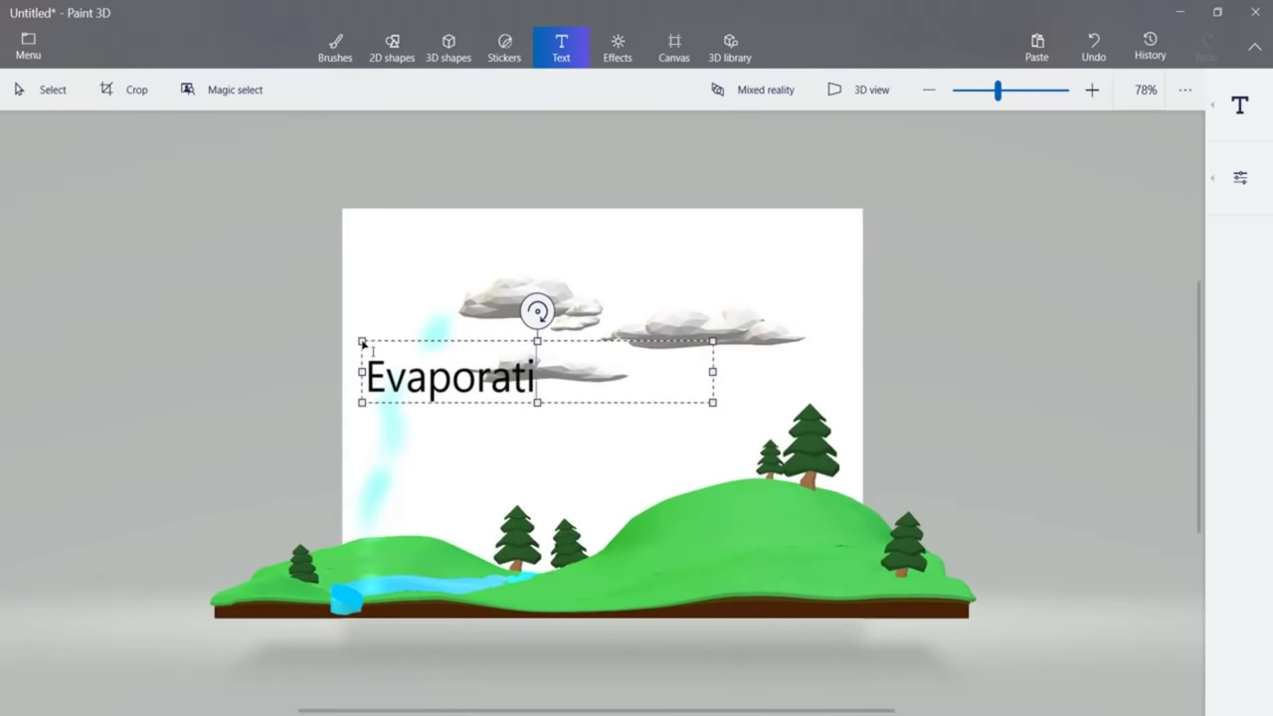
{"action": "left_click_drag", "start_coordinate": [363, 342], "coordinate": [388, 325]}
{"action": "left_click_drag", "start_coordinate": [654, 350], "coordinate": [386, 344]}
{"action": "left_click", "coordinate": [1234, 106]}
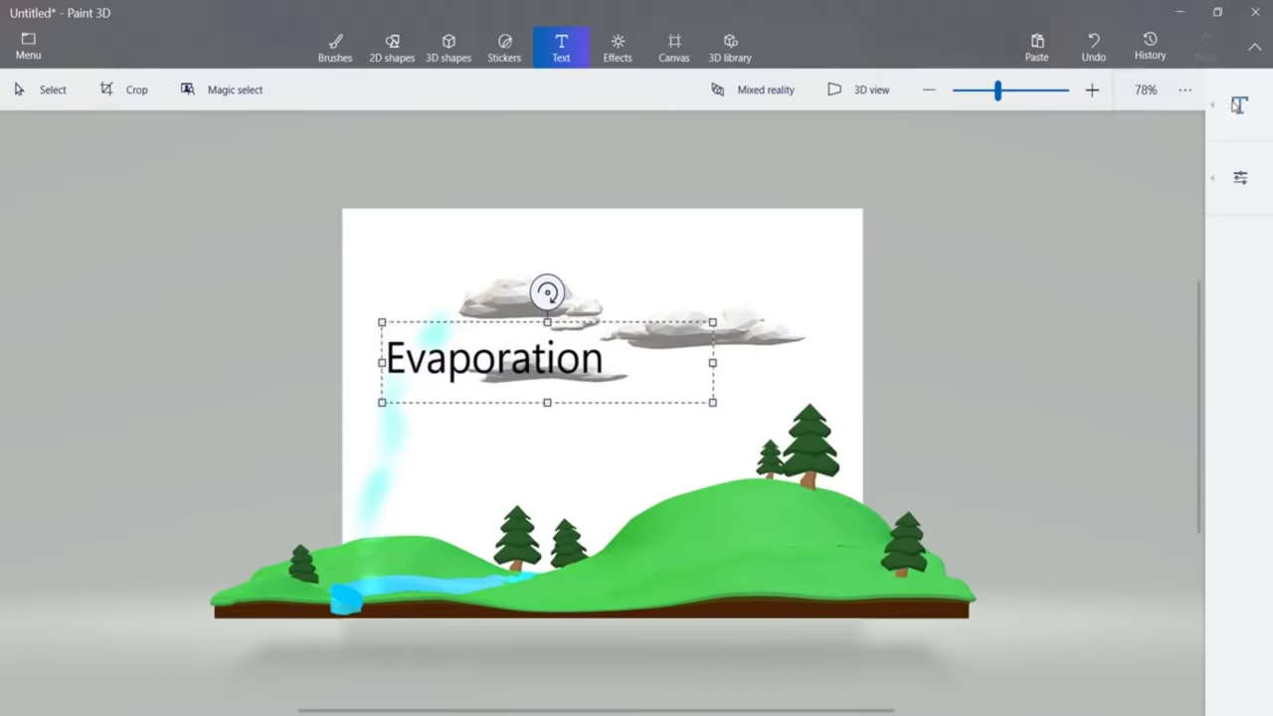
{"action": "left_click", "coordinate": [414, 271]}
Add the 3D text "Evaporation" above the left hill.
{"action": "left_click", "coordinate": [1233, 178]}
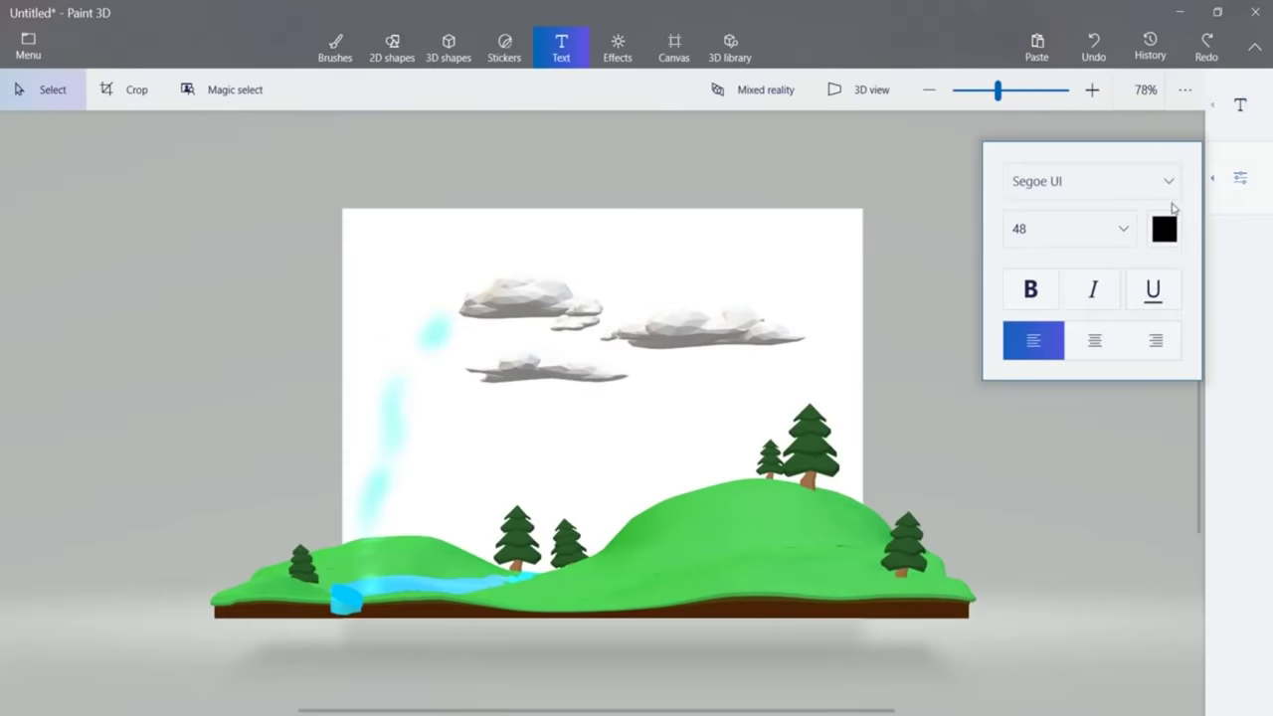
{"action": "left_click", "coordinate": [1123, 233]}
{"action": "left_click", "coordinate": [1069, 180]}
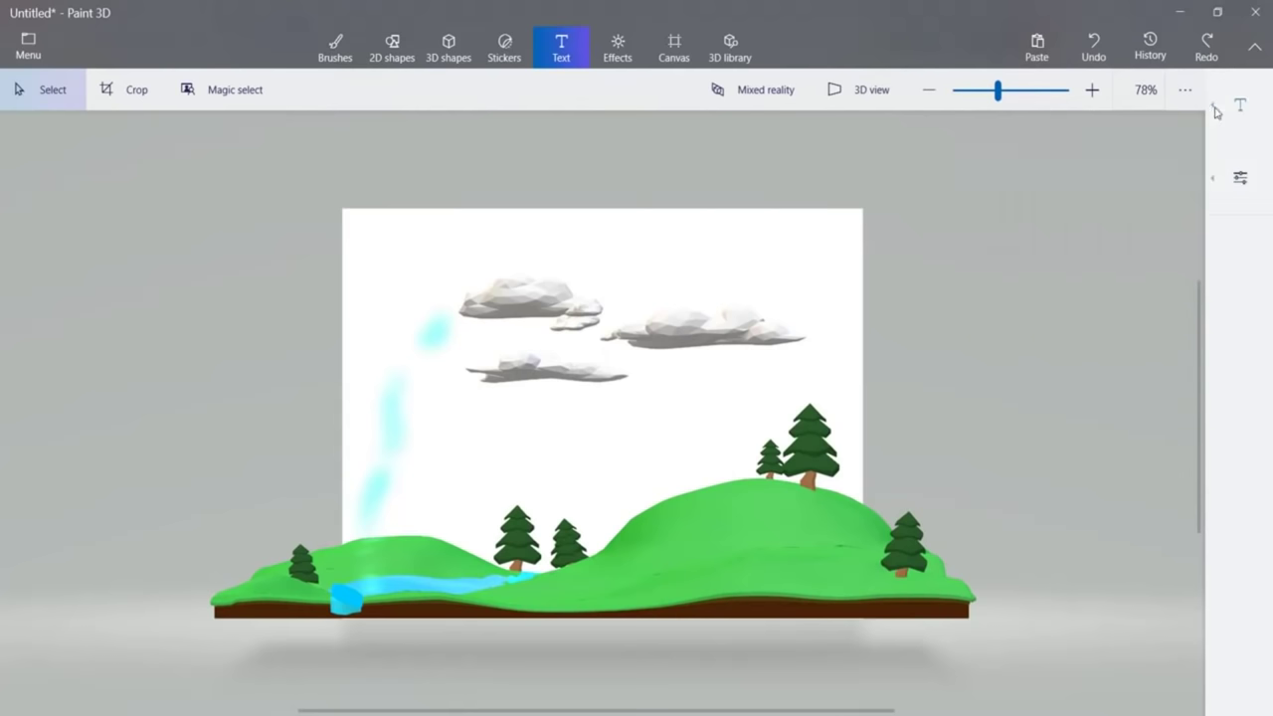
{"action": "left_click", "coordinate": [350, 483]}
{"action": "type", "text": "Eva"}
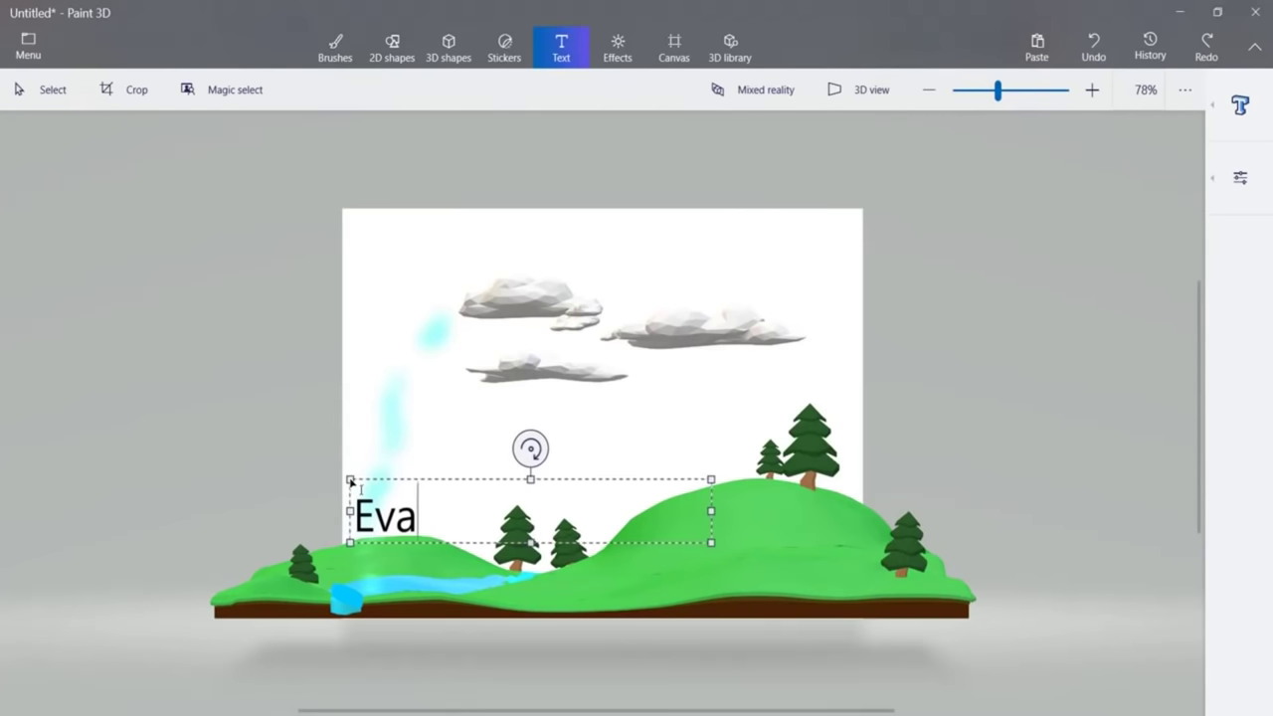
{"action": "type", "text": "poration"}
{"action": "left_click_drag", "start_coordinate": [350, 482], "coordinate": [369, 483]}
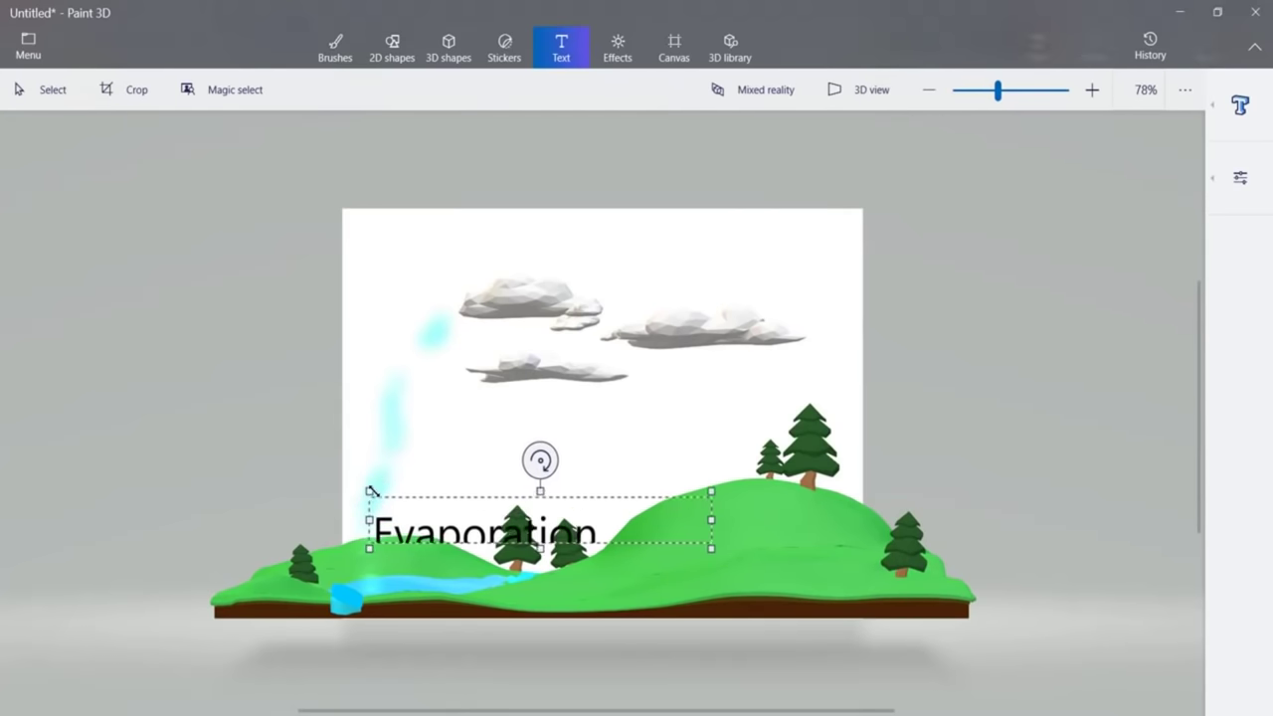
Reduce the font size of the "Evaporation" text and move it up beside the vapour trail.
{"action": "left_click", "coordinate": [1240, 178]}
{"action": "left_click", "coordinate": [1130, 229]}
{"action": "left_click", "coordinate": [1065, 204]}
{"action": "double_click", "coordinate": [589, 518]}
{"action": "left_click", "coordinate": [1226, 191]}
{"action": "left_click", "coordinate": [1131, 225]}
{"action": "left_click", "coordinate": [1130, 230]}
{"action": "left_click_drag", "start_coordinate": [376, 482], "coordinate": [246, 420]}
Rotate the "Evaporation" text steeply upward and place it along the outer side of the vapour trail.
{"action": "left_click", "coordinate": [1238, 109]}
{"action": "left_click", "coordinate": [286, 397]}
{"action": "left_click_drag", "start_coordinate": [344, 454], "coordinate": [369, 510]}
{"action": "left_click_drag", "start_coordinate": [252, 475], "coordinate": [221, 451]}
{"action": "left_click_drag", "start_coordinate": [330, 497], "coordinate": [330, 479]}
{"action": "left_click_drag", "start_coordinate": [312, 411], "coordinate": [257, 437]}
Add a yellow 3D sphere as the sun in the canvas's upper-left corner, above the vapour trail.
{"action": "left_click", "coordinate": [434, 62]}
{"action": "left_click", "coordinate": [1237, 105]}
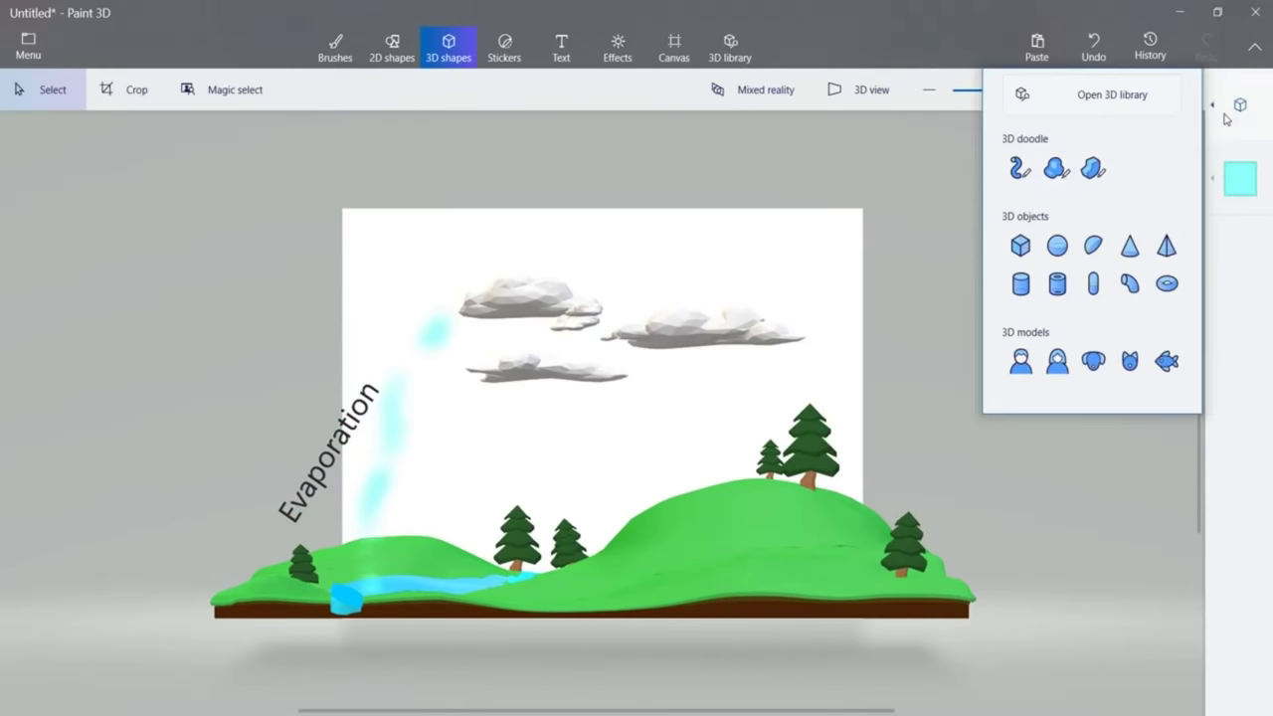
{"action": "left_click", "coordinate": [1057, 244]}
{"action": "left_click_drag", "start_coordinate": [377, 257], "coordinate": [472, 368]}
{"action": "left_click_drag", "start_coordinate": [426, 313], "coordinate": [399, 286]}
{"action": "left_click", "coordinate": [423, 311]}
{"action": "left_click_drag", "start_coordinate": [466, 209], "coordinate": [439, 242]}
{"action": "left_click", "coordinate": [1242, 105]}
{"action": "mouse_move", "coordinate": [394, 289]}
{"action": "left_mouse_down"}
{"action": "mouse_move", "coordinate": [402, 265]}
{"action": "mouse_move", "coordinate": [398, 294]}
{"action": "left_mouse_up"}
{"action": "left_click", "coordinate": [247, 259]}
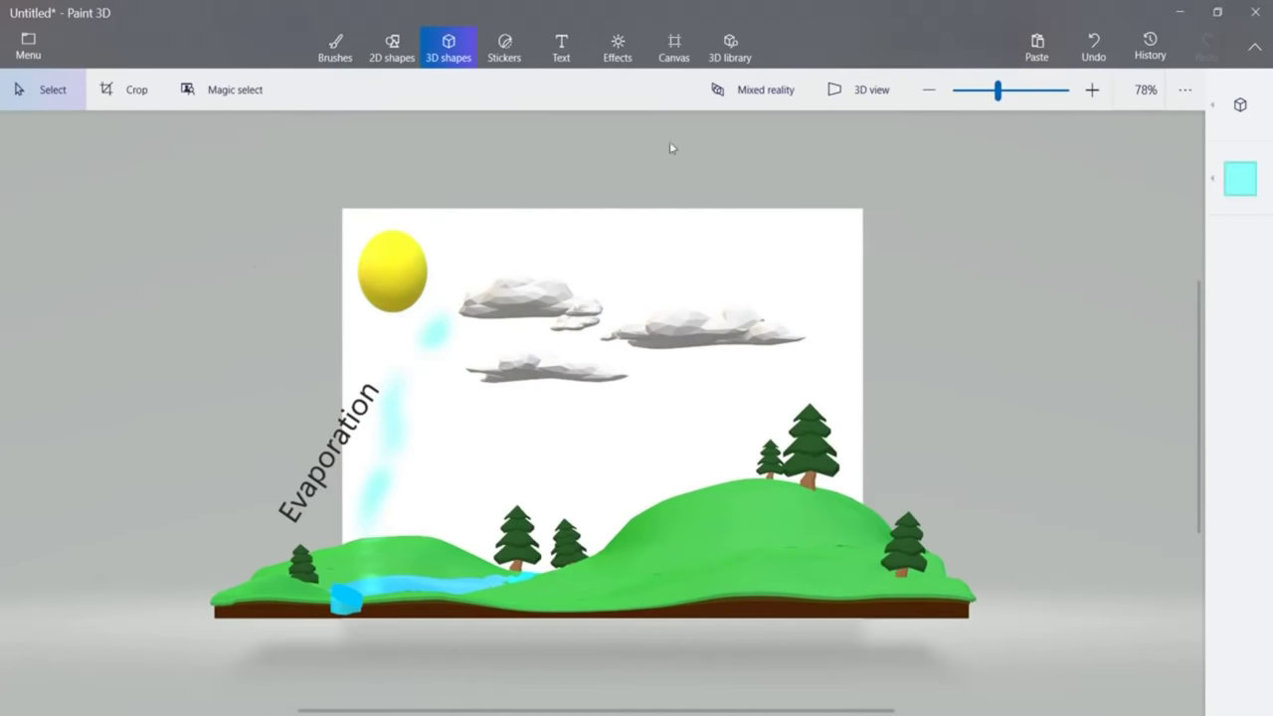
Add the 3D text "Condensation" and place it above the left cloud.
{"action": "left_click", "coordinate": [562, 49]}
{"action": "left_click", "coordinate": [560, 260]}
{"action": "type", "text": "Condensation"}
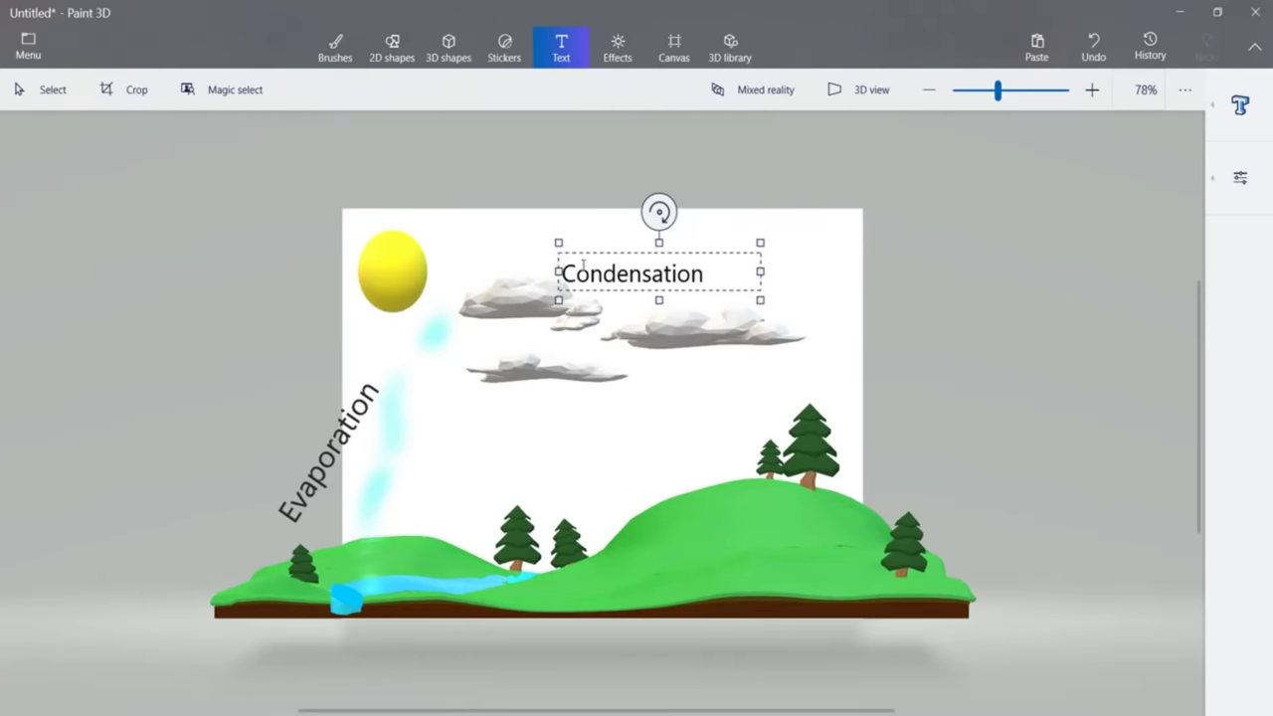
{"action": "left_click", "coordinate": [1240, 106]}
{"action": "left_click", "coordinate": [559, 294]}
{"action": "left_click", "coordinate": [585, 236]}
{"action": "left_click_drag", "start_coordinate": [564, 268], "coordinate": [523, 251]}
{"action": "left_click", "coordinate": [902, 279]}
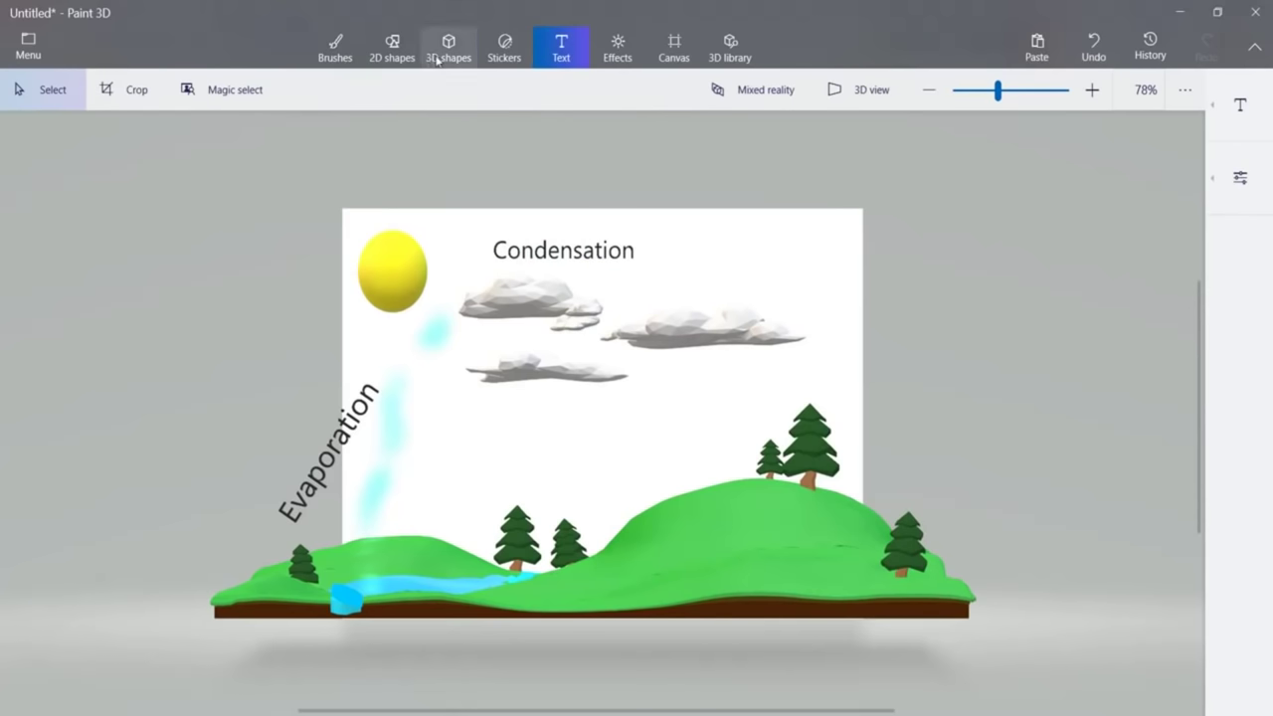
Create a turquoise 3D sphere and place two narrow, shrunken versions below the right cloud as raindrops.
{"action": "left_click", "coordinate": [446, 51]}
{"action": "left_click", "coordinate": [1058, 249]}
{"action": "left_click", "coordinate": [801, 299]}
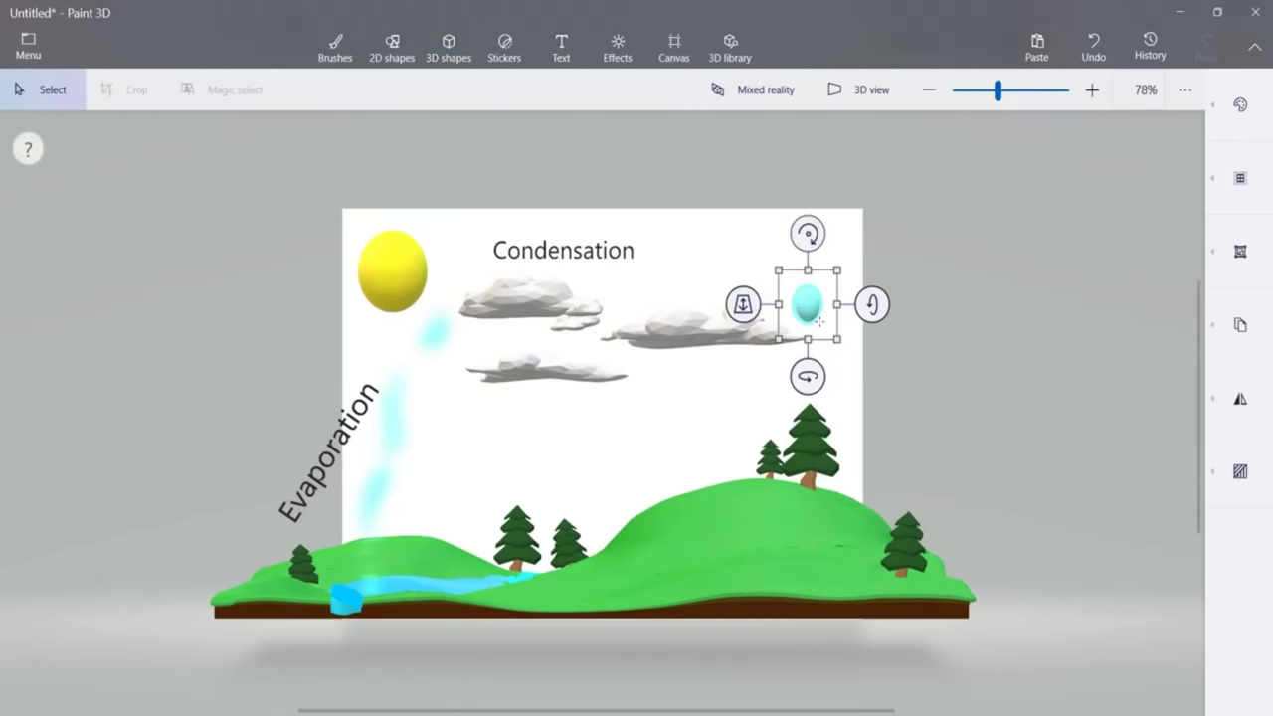
{"action": "left_click_drag", "start_coordinate": [803, 296], "coordinate": [688, 355]}
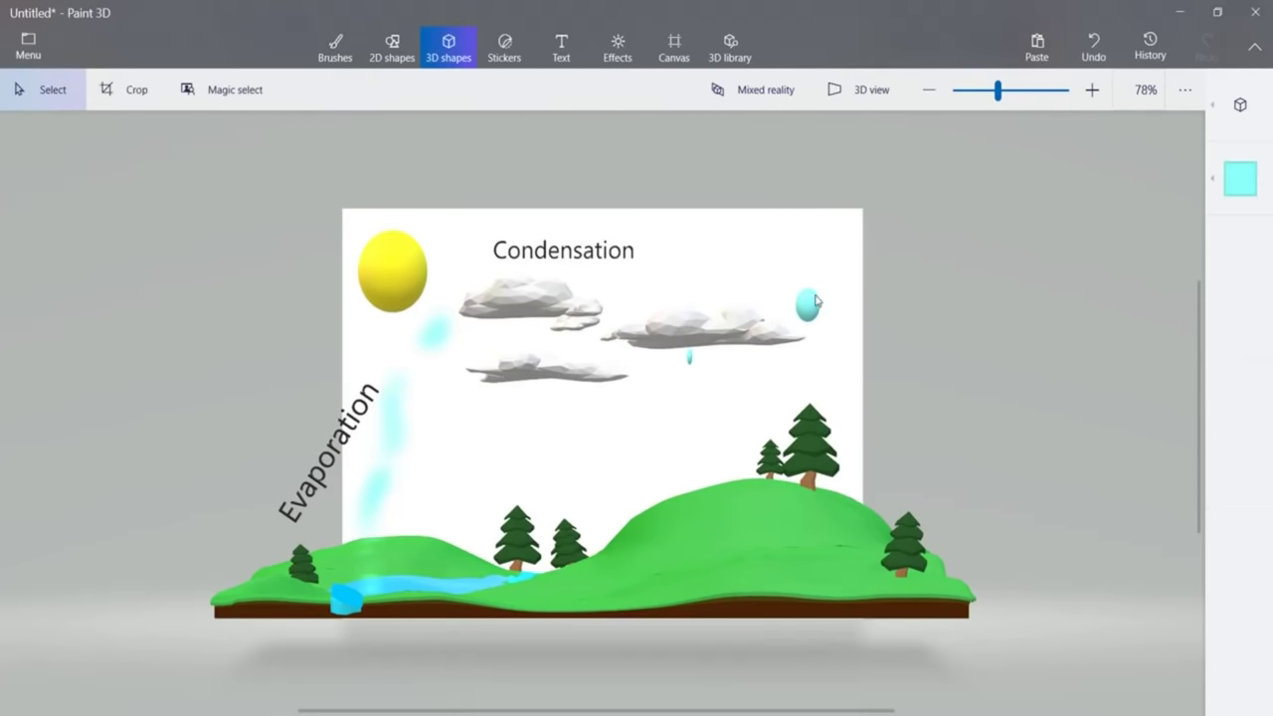
{"action": "left_click_drag", "start_coordinate": [808, 306], "coordinate": [729, 394]}
{"action": "left_click_drag", "start_coordinate": [758, 353], "coordinate": [702, 378]}
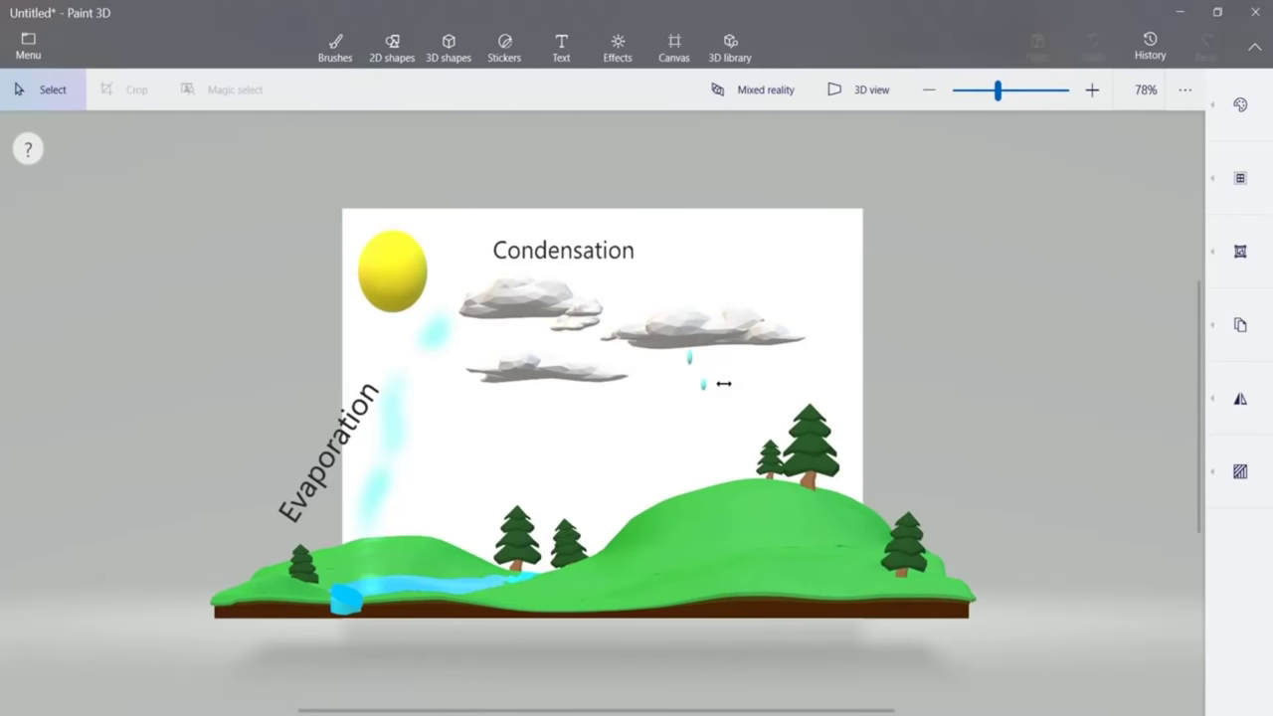
Copy the lower raindrop to a spot beside it and delete the leftover large turquoise sphere.
{"action": "left_click", "coordinate": [805, 309]}
{"action": "left_click", "coordinate": [706, 389]}
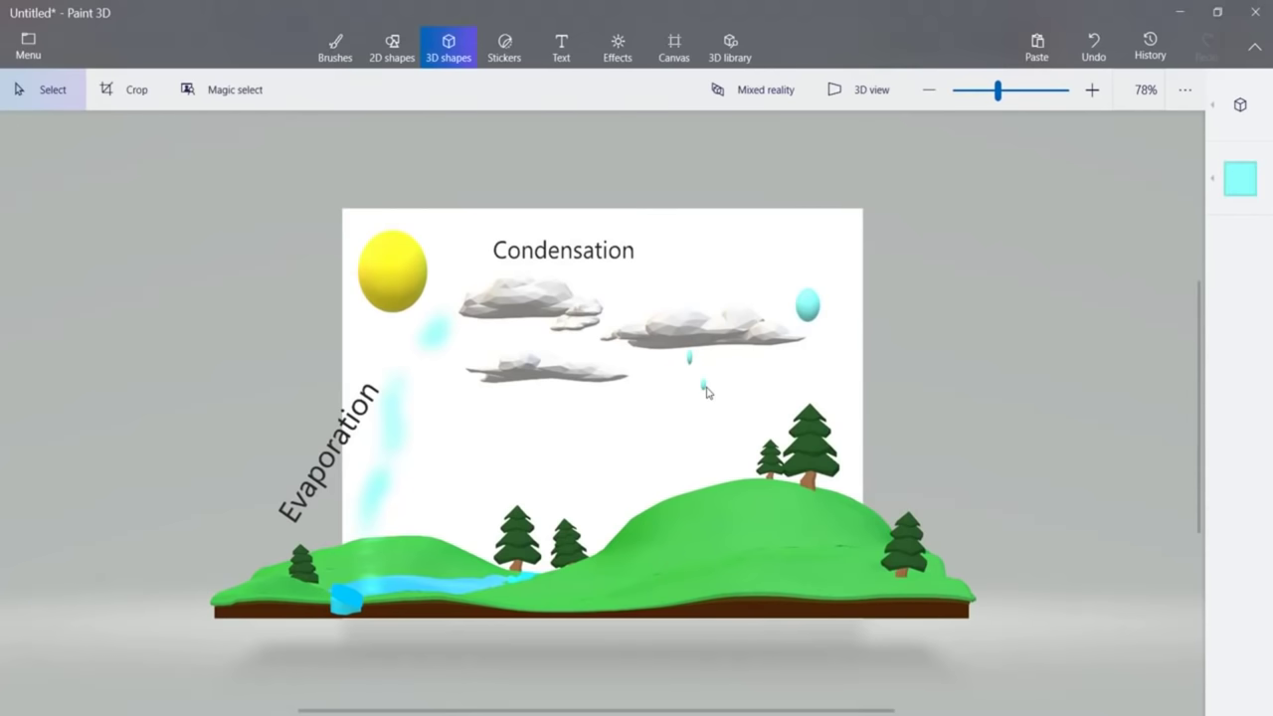
{"action": "left_click", "coordinate": [704, 387]}
{"action": "key", "text": "ctrl+c"}
{"action": "key", "text": "ctrl+v"}
{"action": "mouse_move", "coordinate": [704, 386]}
{"action": "left_mouse_down"}
{"action": "mouse_move", "coordinate": [727, 364]}
{"action": "mouse_move", "coordinate": [725, 401]}
{"action": "left_mouse_up"}
{"action": "left_click", "coordinate": [804, 305]}
{"action": "key", "text": "Delete"}
Duplicate the small raindrop and spread the copies between the right cloud and the hill.
{"action": "left_click", "coordinate": [725, 367]}
{"action": "key", "text": "ctrl+c"}
{"action": "key", "text": "ctrl+v"}
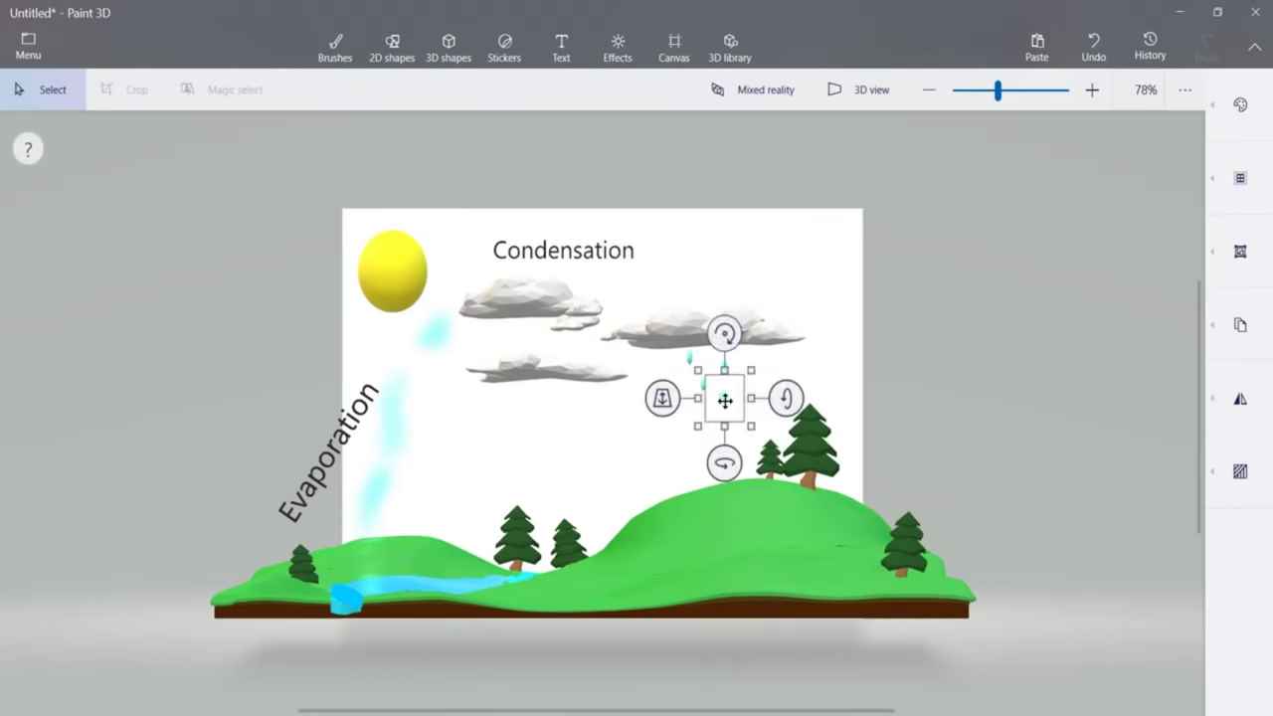
{"action": "left_click", "coordinate": [756, 362]}
{"action": "left_click", "coordinate": [725, 366]}
{"action": "left_click", "coordinate": [726, 368]}
{"action": "left_click", "coordinate": [739, 433]}
{"action": "left_click", "coordinate": [738, 431]}
{"action": "left_click_drag", "start_coordinate": [739, 431], "coordinate": [732, 453]}
Paste more raindrop copies and place them just above the top of the large hill.
{"action": "left_click", "coordinate": [725, 366]}
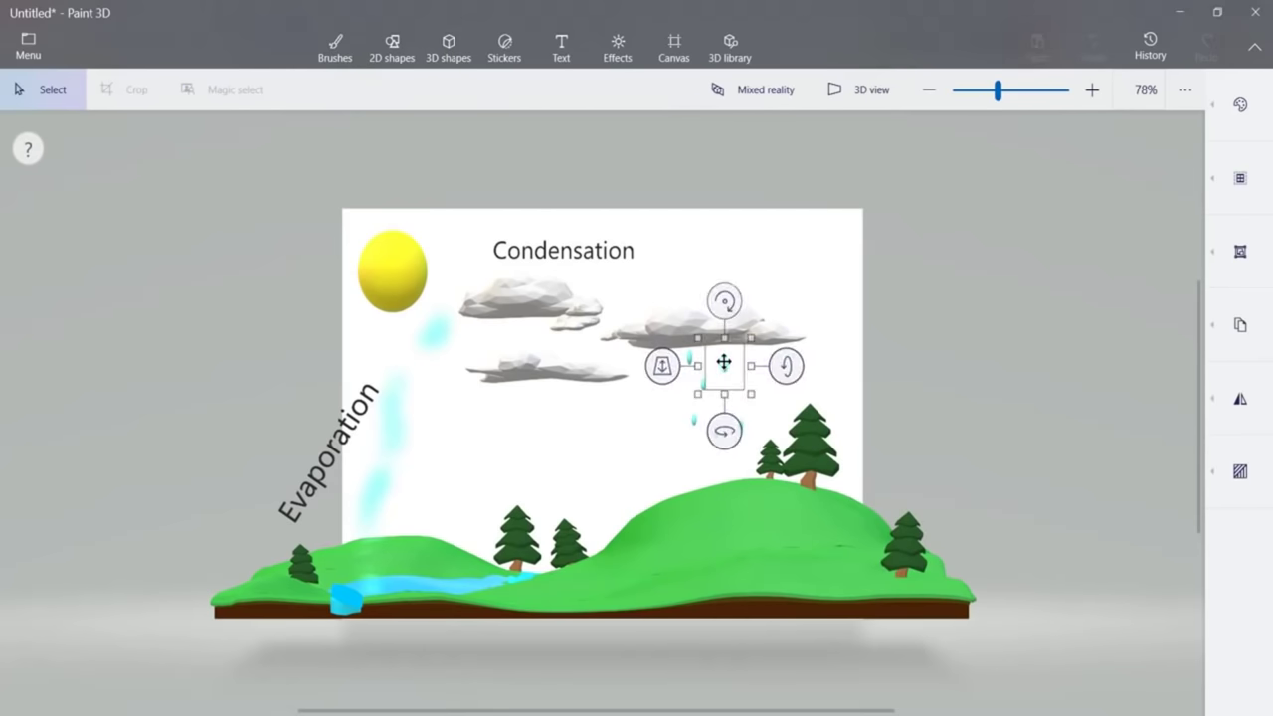
{"action": "left_click_drag", "start_coordinate": [725, 401], "coordinate": [700, 472]}
{"action": "left_click", "coordinate": [725, 367]}
{"action": "key", "text": "ctrl+v"}
{"action": "key", "text": "ctrl+v"}
{"action": "left_click_drag", "start_coordinate": [727, 372], "coordinate": [731, 474]}
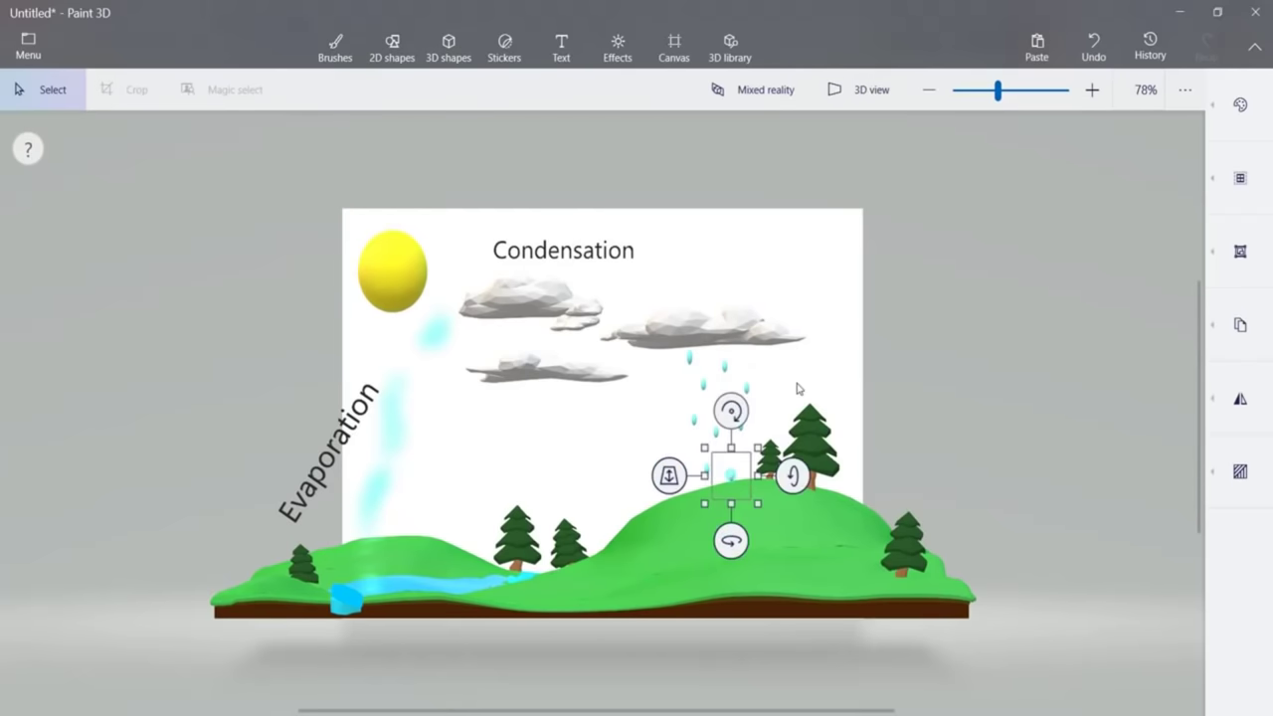
Fill out the rain with further raindrop copies along the slope of the large hill.
{"action": "left_click", "coordinate": [901, 360]}
{"action": "key", "text": "ctrl+v"}
{"action": "left_click_drag", "start_coordinate": [739, 430], "coordinate": [687, 497]}
{"action": "left_click", "coordinate": [723, 366]}
{"action": "left_click_drag", "start_coordinate": [722, 365], "coordinate": [631, 513]}
{"action": "key", "text": "ctrl+v"}
{"action": "left_click", "coordinate": [682, 477]}
{"action": "key", "text": "ctrl+v"}
{"action": "left_click", "coordinate": [936, 391]}
{"action": "left_click", "coordinate": [684, 478]}
{"action": "left_click", "coordinate": [893, 414]}
{"action": "left_click", "coordinate": [691, 494]}
{"action": "left_click", "coordinate": [930, 383]}
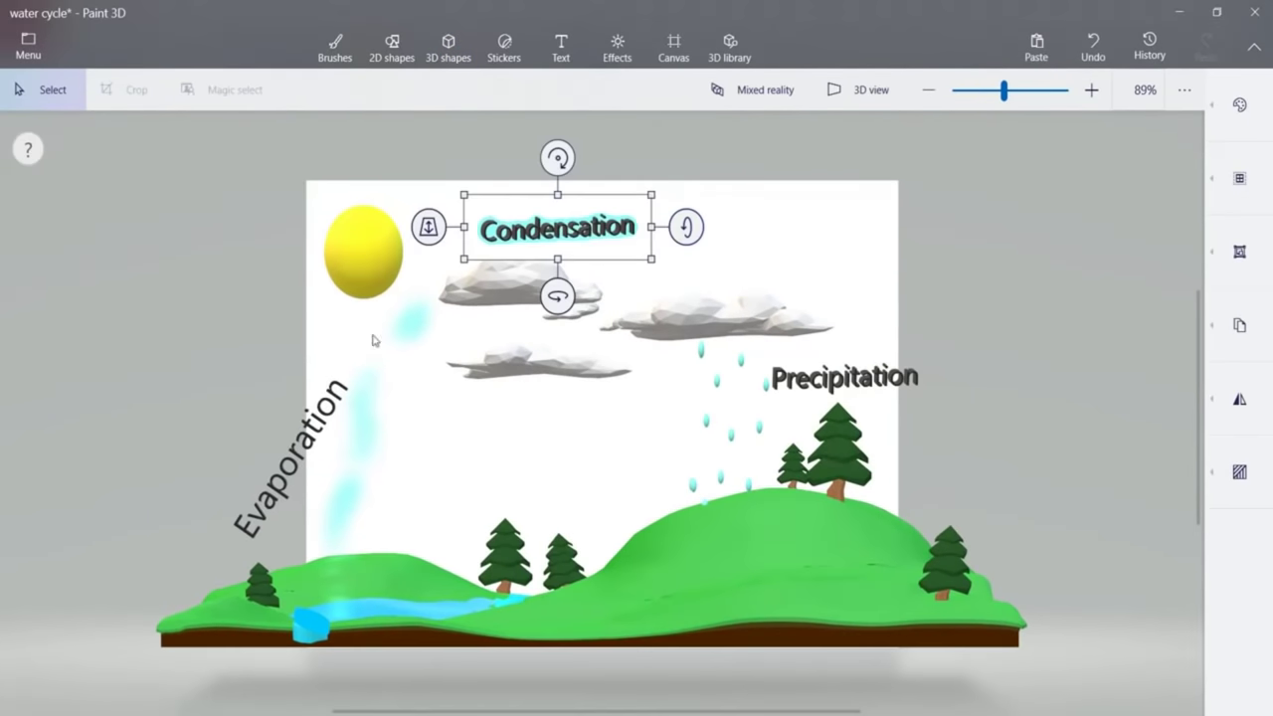
Select the "Evaporation" label and adjust it so its 3D thickness shows like the other labels.
{"action": "left_click", "coordinate": [335, 47]}
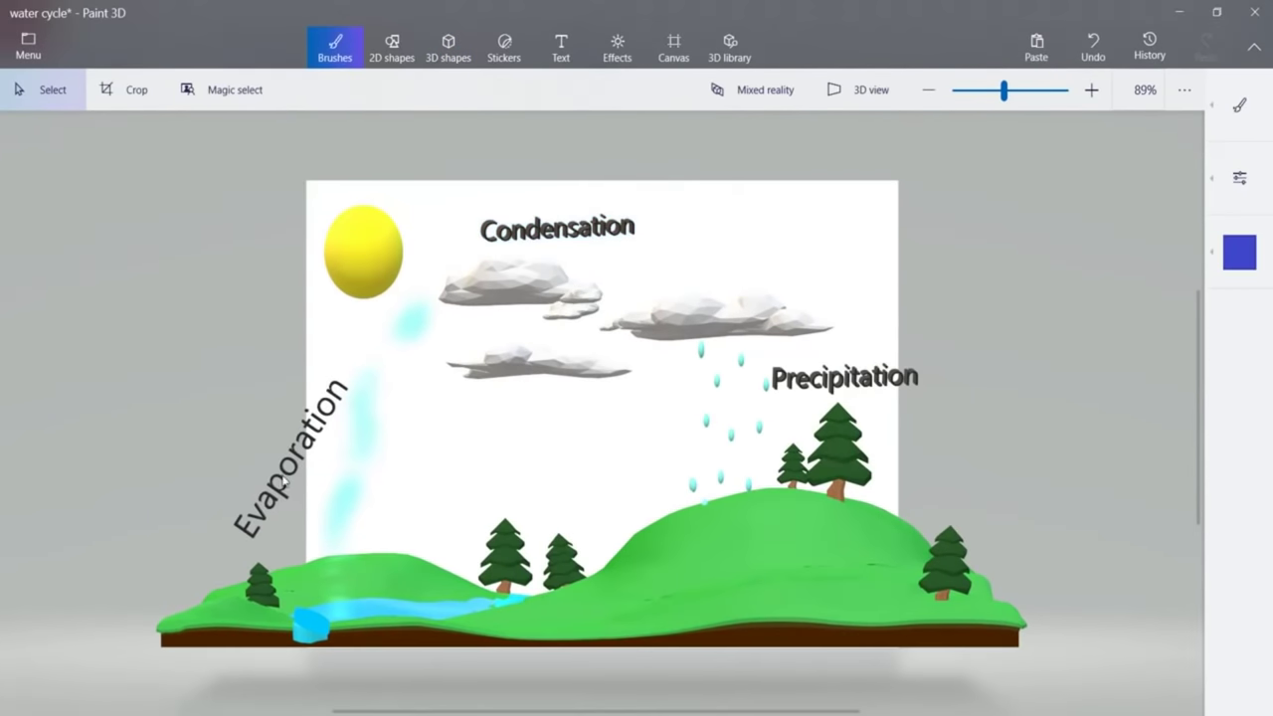
{"action": "left_click", "coordinate": [309, 456]}
{"action": "left_click_drag", "start_coordinate": [296, 583], "coordinate": [226, 551]}
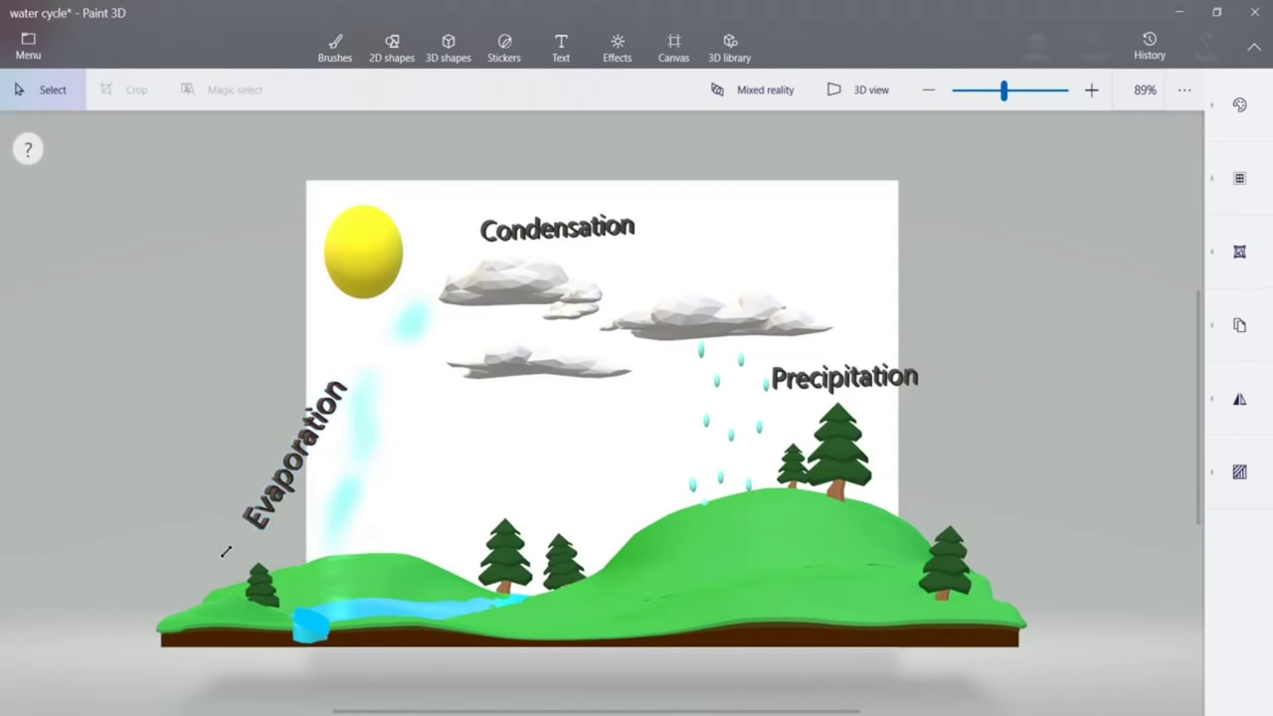
Widen the canvas on both sides and extend its edges until the white background spans the whole landscape.
{"action": "left_click", "coordinate": [673, 46]}
{"action": "left_click", "coordinate": [1011, 340]}
{"action": "left_click_drag", "start_coordinate": [900, 411], "coordinate": [1029, 416]}
{"action": "left_click_drag", "start_coordinate": [175, 415], "coordinate": [165, 416]}
{"action": "left_click_drag", "start_coordinate": [172, 181], "coordinate": [164, 178]}
{"action": "left_click", "coordinate": [813, 564]}
{"action": "left_click_drag", "start_coordinate": [1044, 526], "coordinate": [1067, 526]}
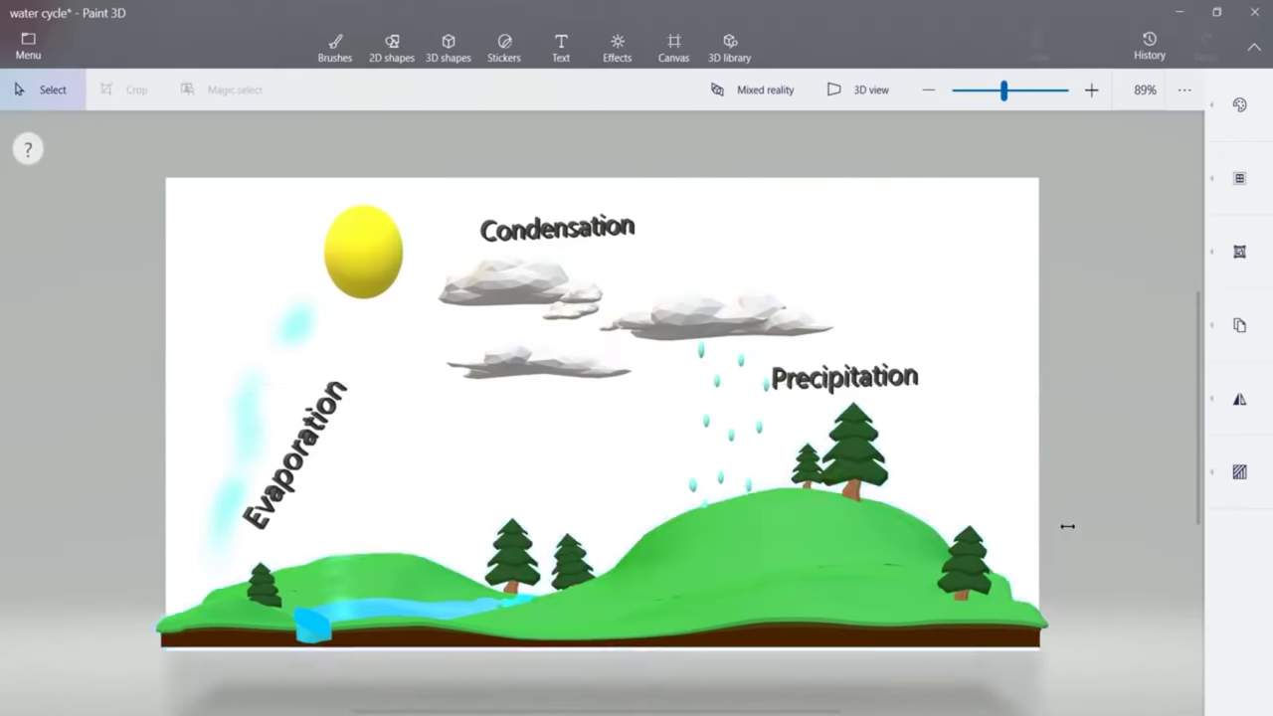
{"action": "left_click", "coordinate": [1114, 323]}
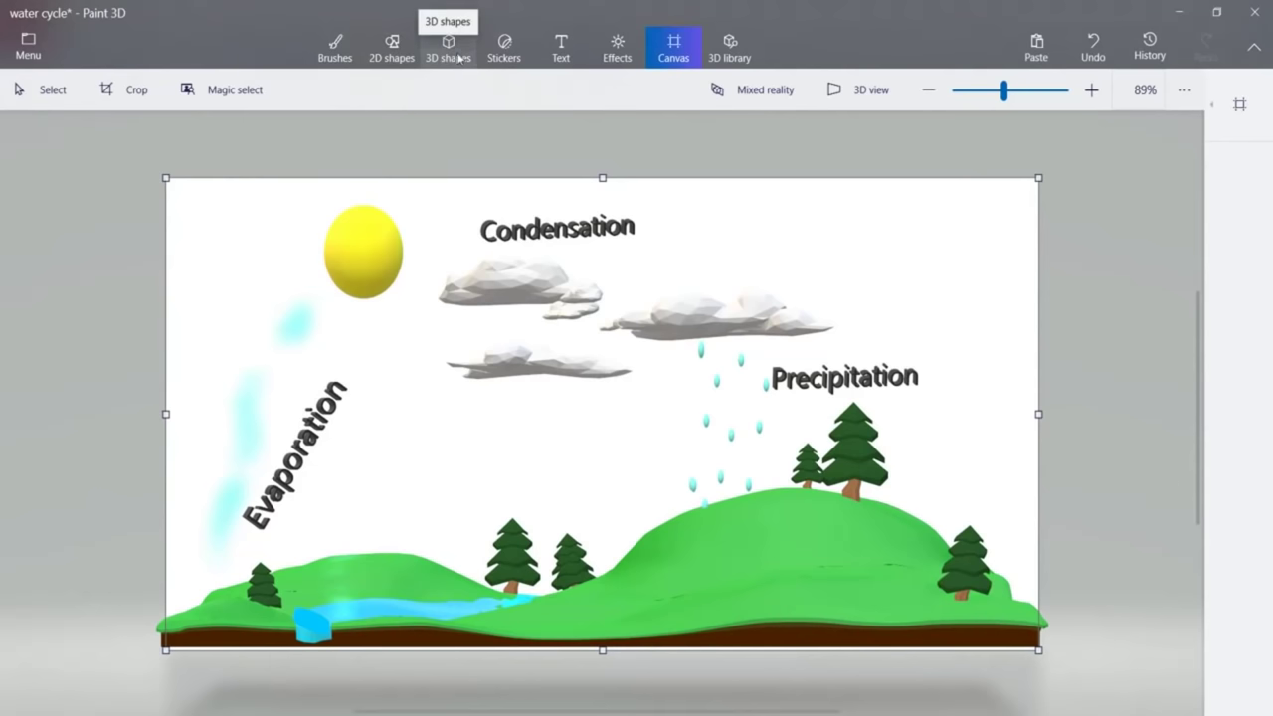
Draw a large tilted rounded 2D outline over the river-side slope of the large hill and resize it to follow the slope.
{"action": "left_click", "coordinate": [391, 44]}
{"action": "left_click", "coordinate": [1239, 104]}
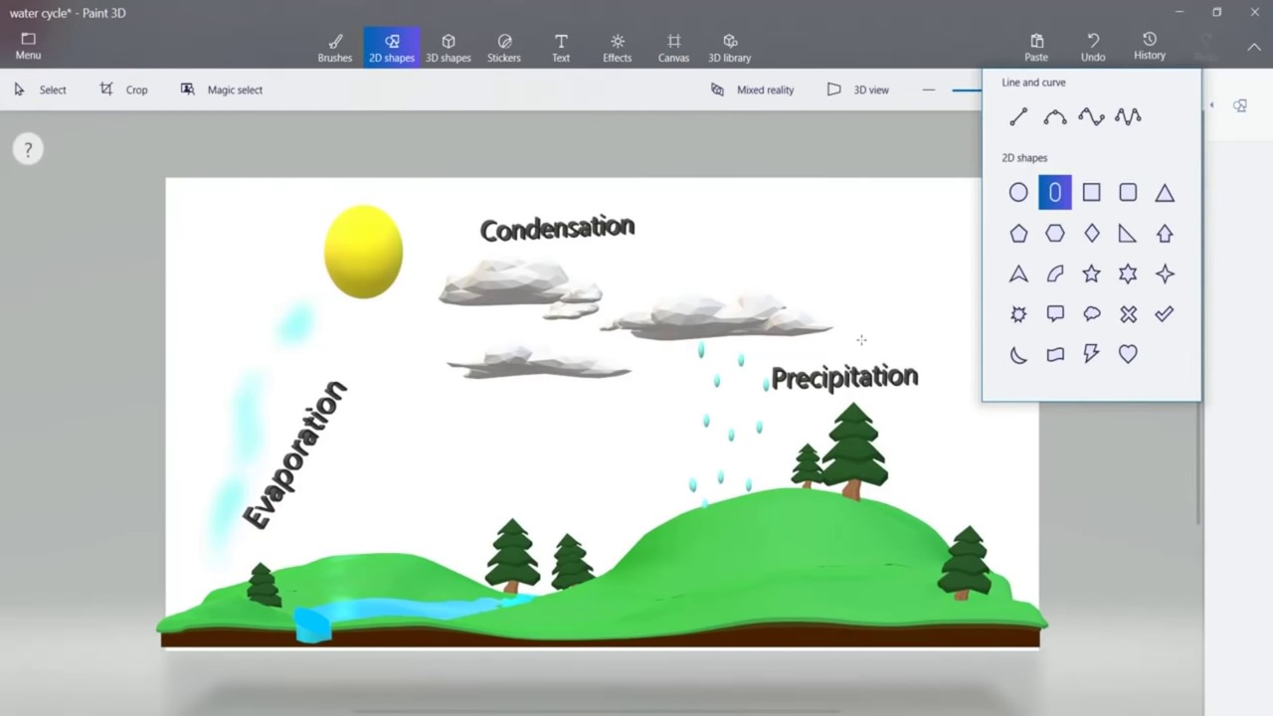
{"action": "left_click", "coordinate": [698, 514]}
{"action": "left_click_drag", "start_coordinate": [441, 653], "coordinate": [437, 647]}
{"action": "mouse_move", "coordinate": [543, 483]}
{"action": "left_mouse_down"}
{"action": "mouse_move", "coordinate": [603, 506]}
{"action": "mouse_move", "coordinate": [674, 437]}
{"action": "mouse_move", "coordinate": [670, 500]}
{"action": "mouse_move", "coordinate": [675, 476]}
{"action": "left_mouse_up"}
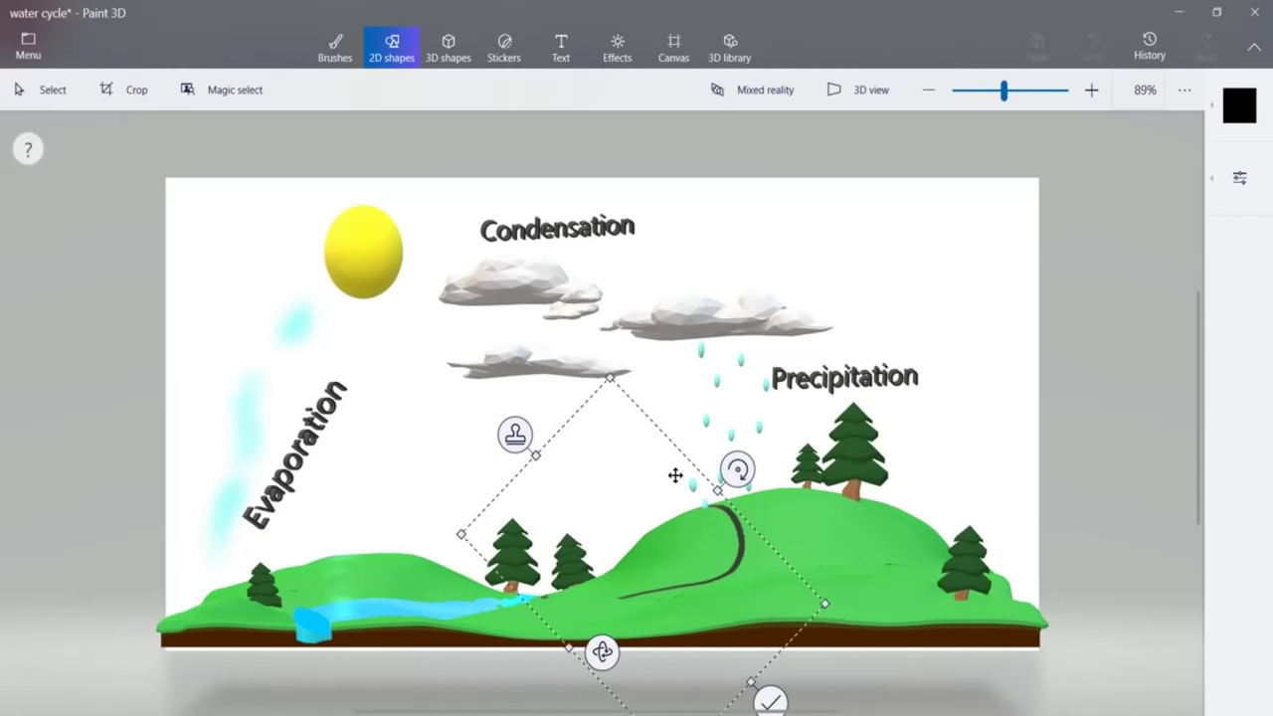
{"action": "left_click_drag", "start_coordinate": [568, 647], "coordinate": [541, 675]}
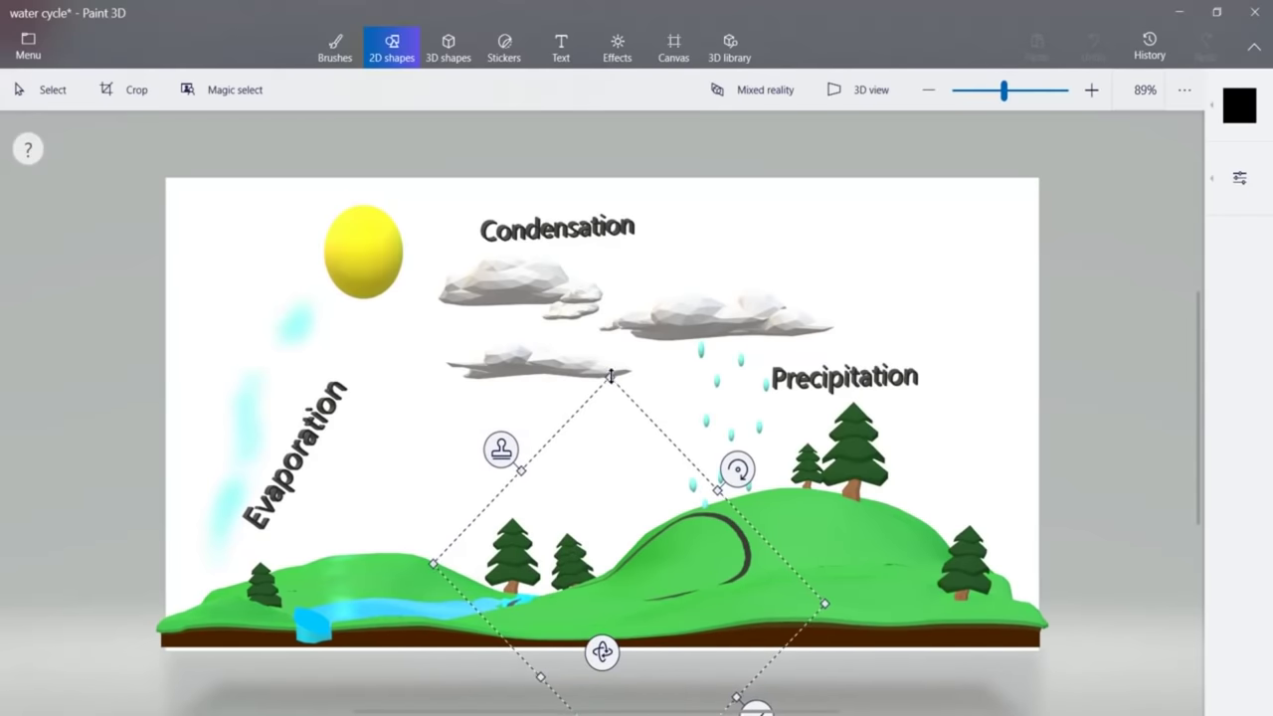
{"action": "left_click_drag", "start_coordinate": [610, 377], "coordinate": [603, 367]}
Set the hillside shape's fill and line to blue and stretch it up to the hilltop as water running into the river.
{"action": "left_click", "coordinate": [1239, 106]}
{"action": "left_click", "coordinate": [1020, 133]}
{"action": "left_click", "coordinate": [980, 266]}
{"action": "left_click", "coordinate": [1020, 214]}
{"action": "left_click", "coordinate": [975, 340]}
{"action": "left_click_drag", "start_coordinate": [713, 484], "coordinate": [749, 448]}
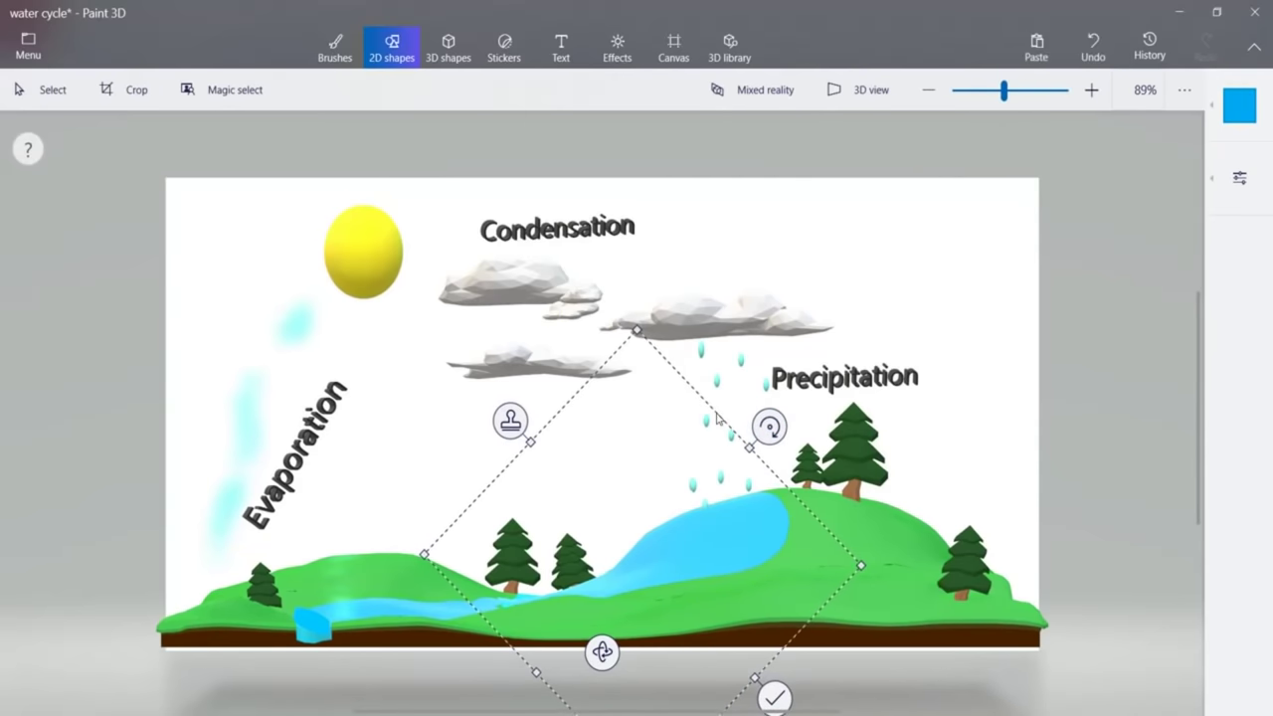
{"action": "left_click", "coordinate": [952, 282]}
Place an empty 3D text box across the lower slope of the large hill.
{"action": "left_click", "coordinate": [562, 50]}
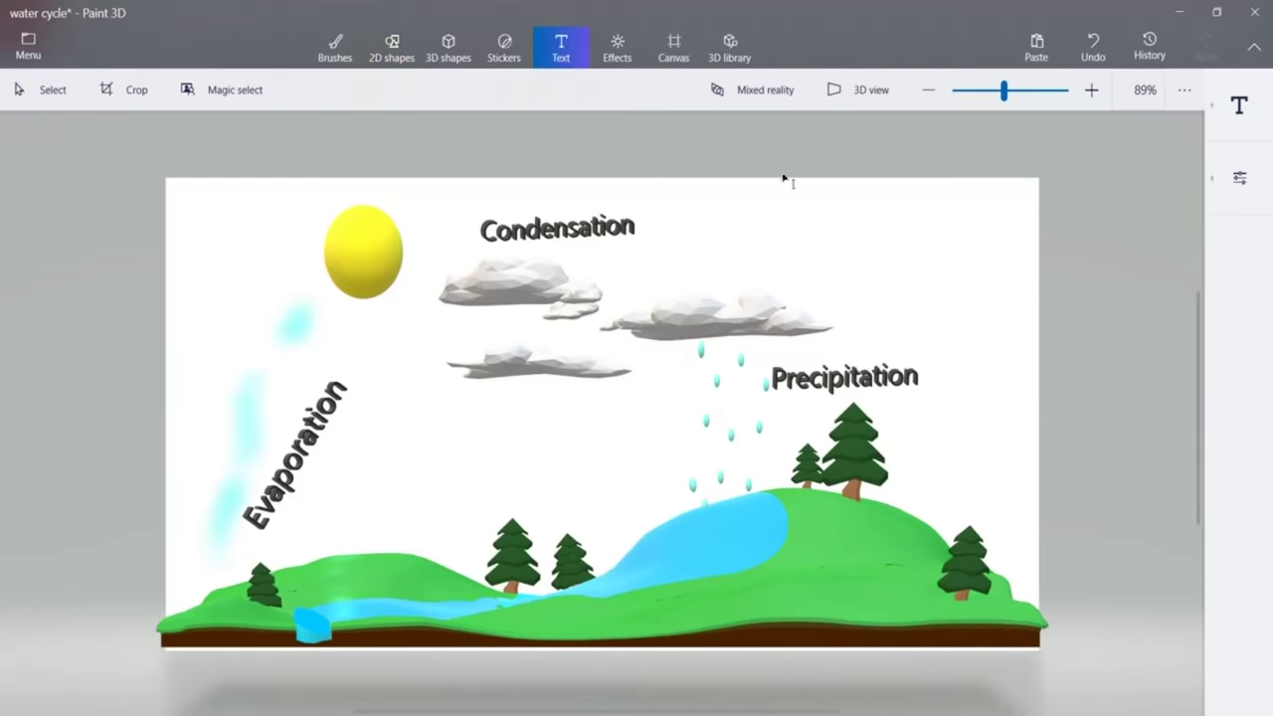
{"action": "left_click", "coordinate": [1239, 106]}
{"action": "left_click", "coordinate": [725, 568]}
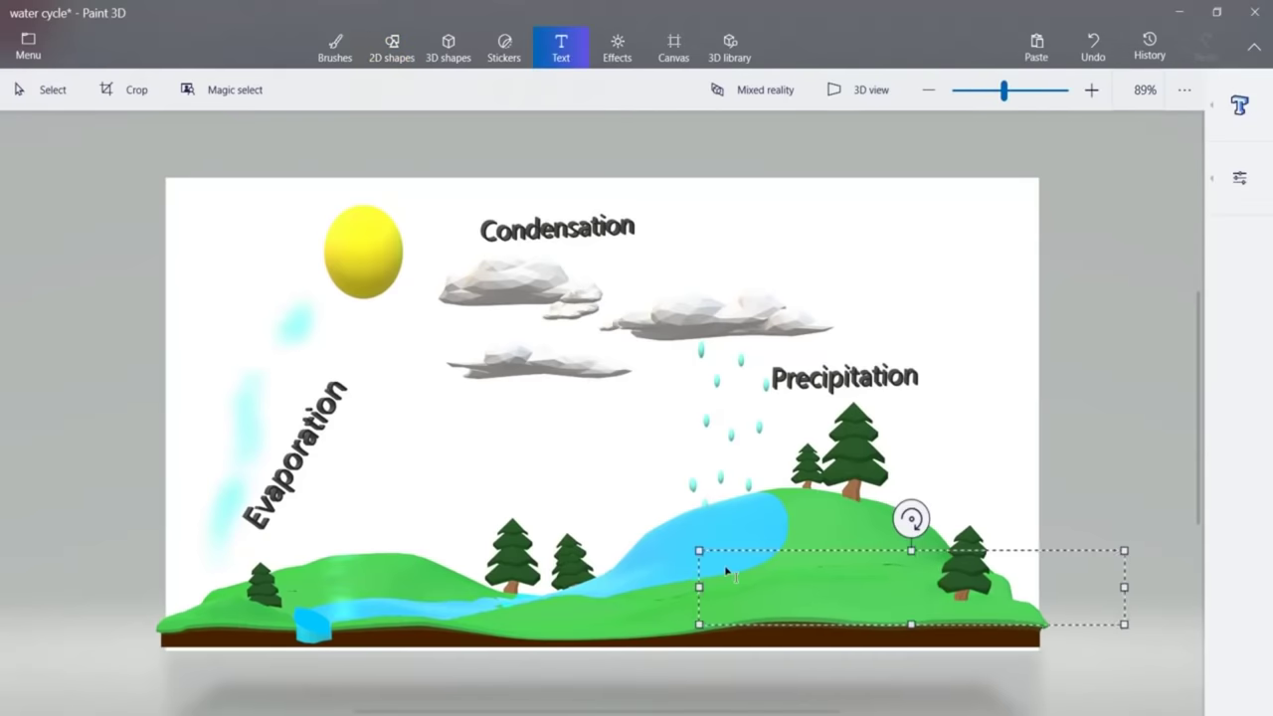
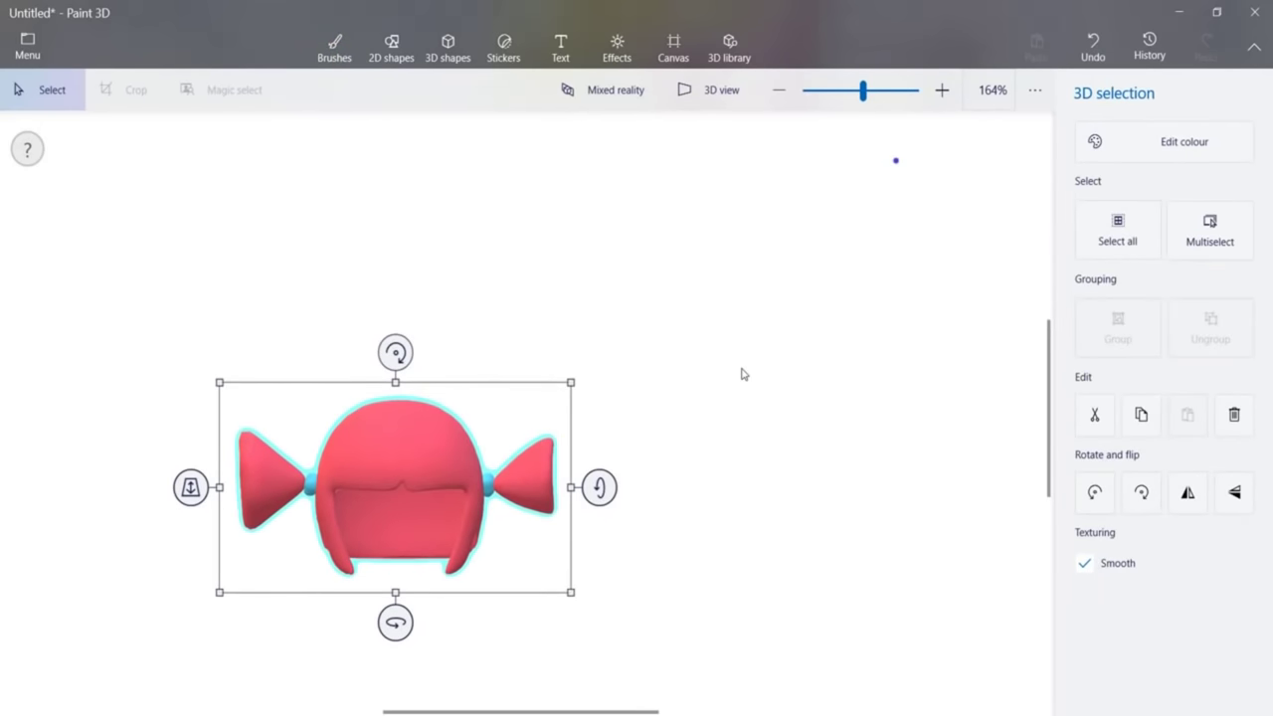
Move the red pigtail hair model up the canvas and erase the stray blue dot beside it.
{"action": "left_click_drag", "start_coordinate": [444, 467], "coordinate": [595, 203]}
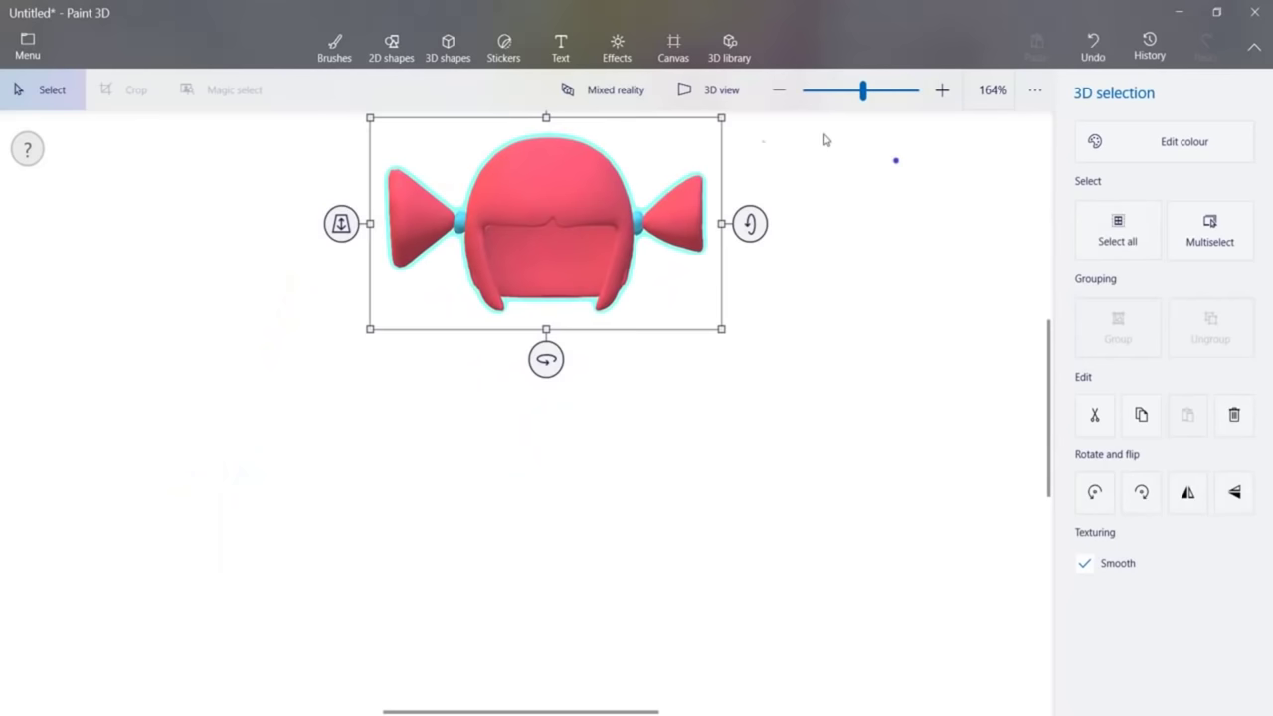
{"action": "left_click", "coordinate": [895, 167]}
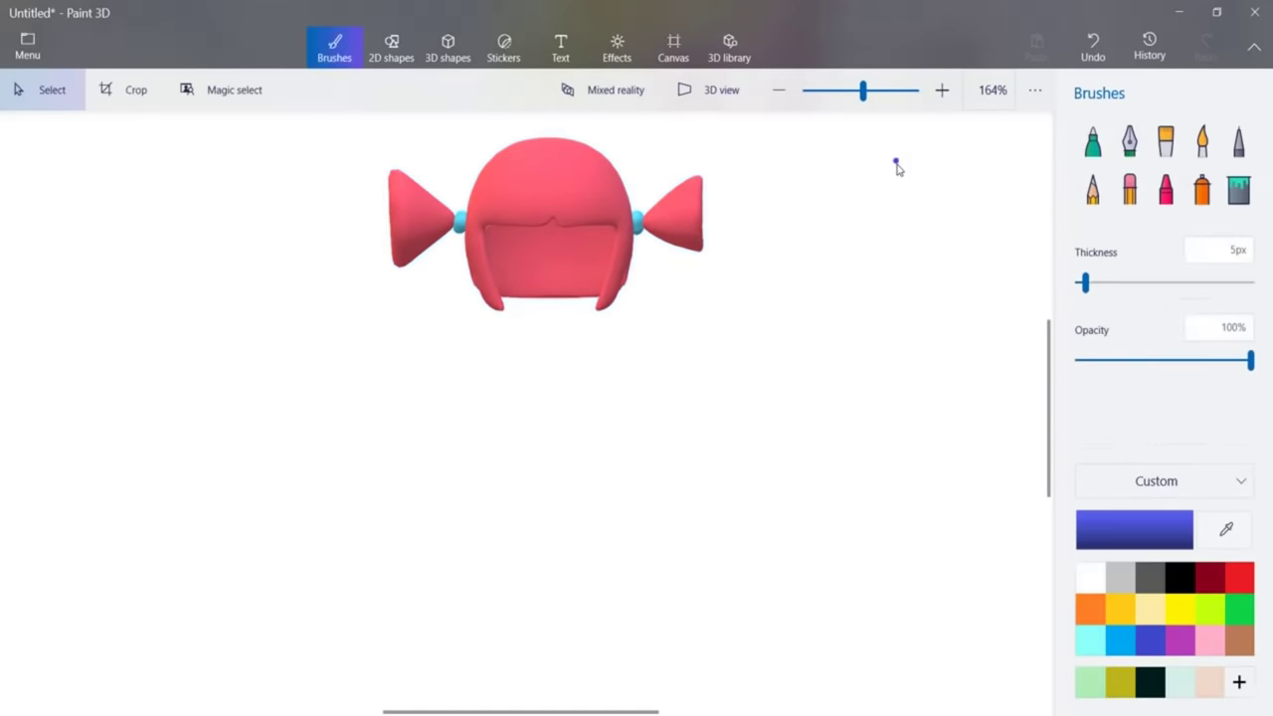
{"action": "left_click", "coordinate": [1136, 199]}
{"action": "left_click_drag", "start_coordinate": [888, 159], "coordinate": [901, 168]}
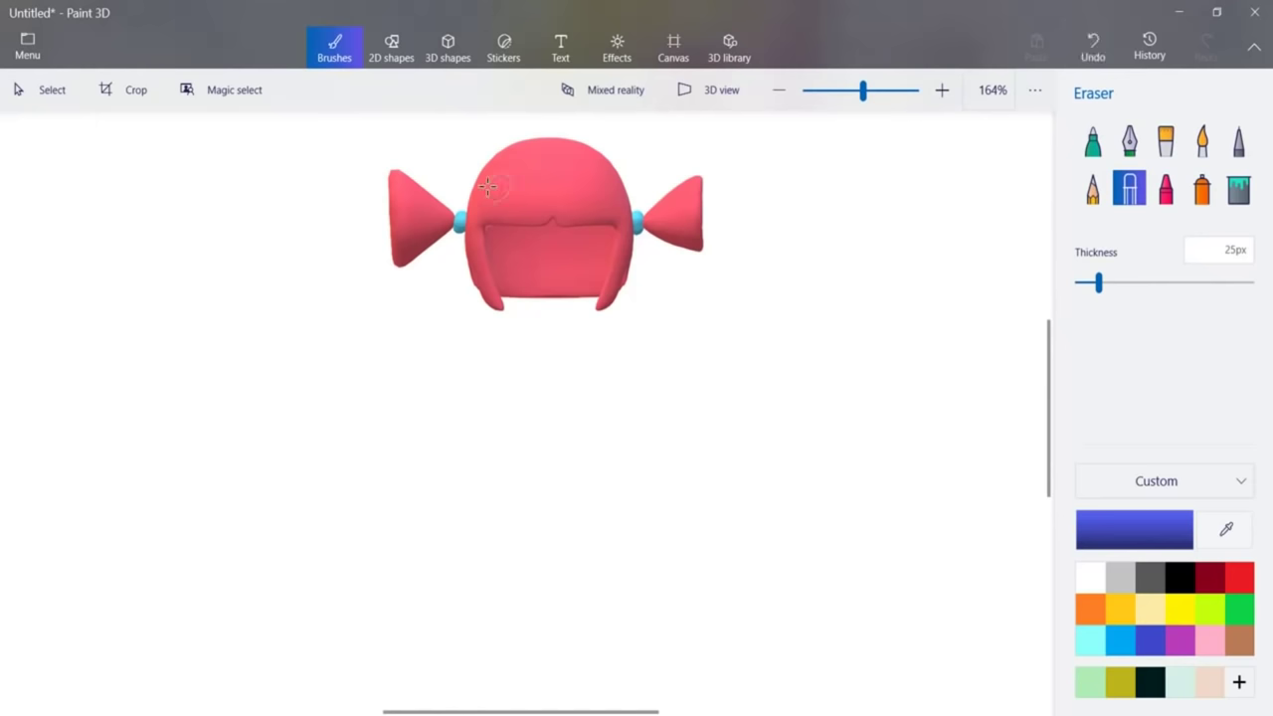
Scale the red hair model down to about half its size, reposition it near the canvas's upper middle and straighten it.
{"action": "left_click", "coordinate": [33, 99]}
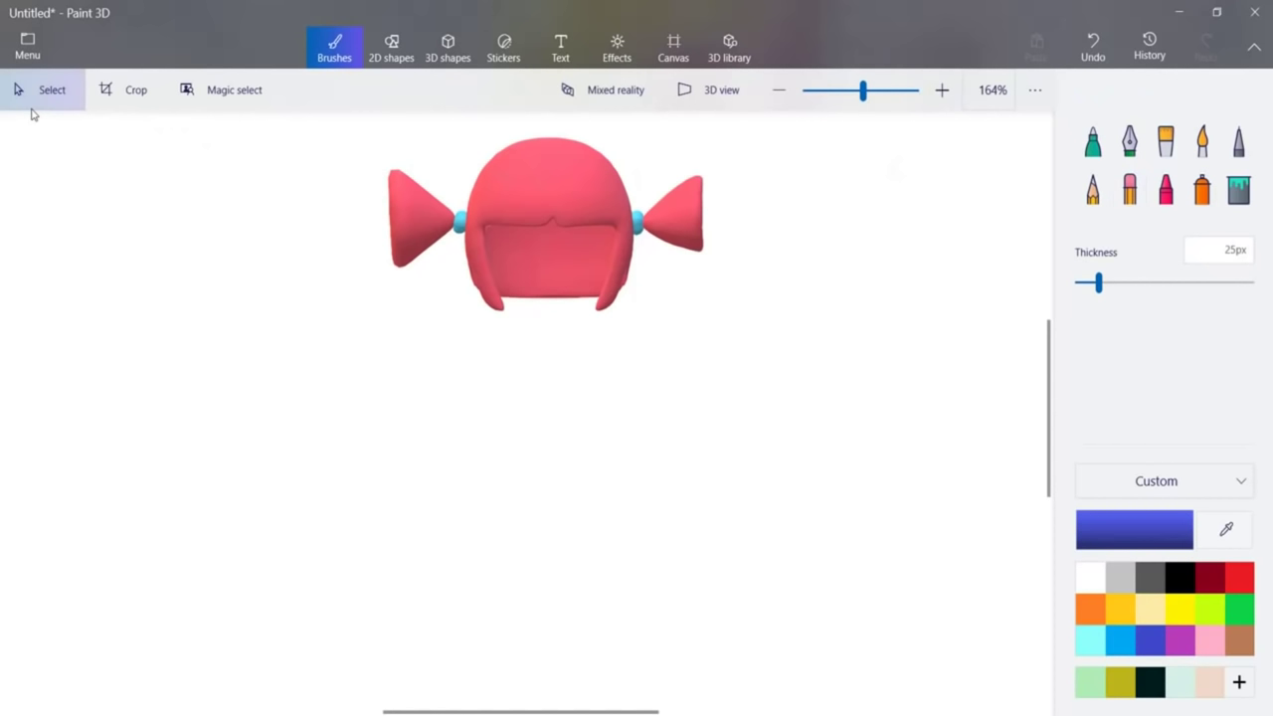
{"action": "left_click", "coordinate": [555, 154]}
{"action": "left_click_drag", "start_coordinate": [710, 129], "coordinate": [543, 216]}
{"action": "left_click_drag", "start_coordinate": [483, 264], "coordinate": [579, 206]}
{"action": "left_click_drag", "start_coordinate": [649, 157], "coordinate": [652, 155]}
{"action": "left_click_drag", "start_coordinate": [581, 205], "coordinate": [583, 208]}
{"action": "left_click_drag", "start_coordinate": [568, 128], "coordinate": [575, 130]}
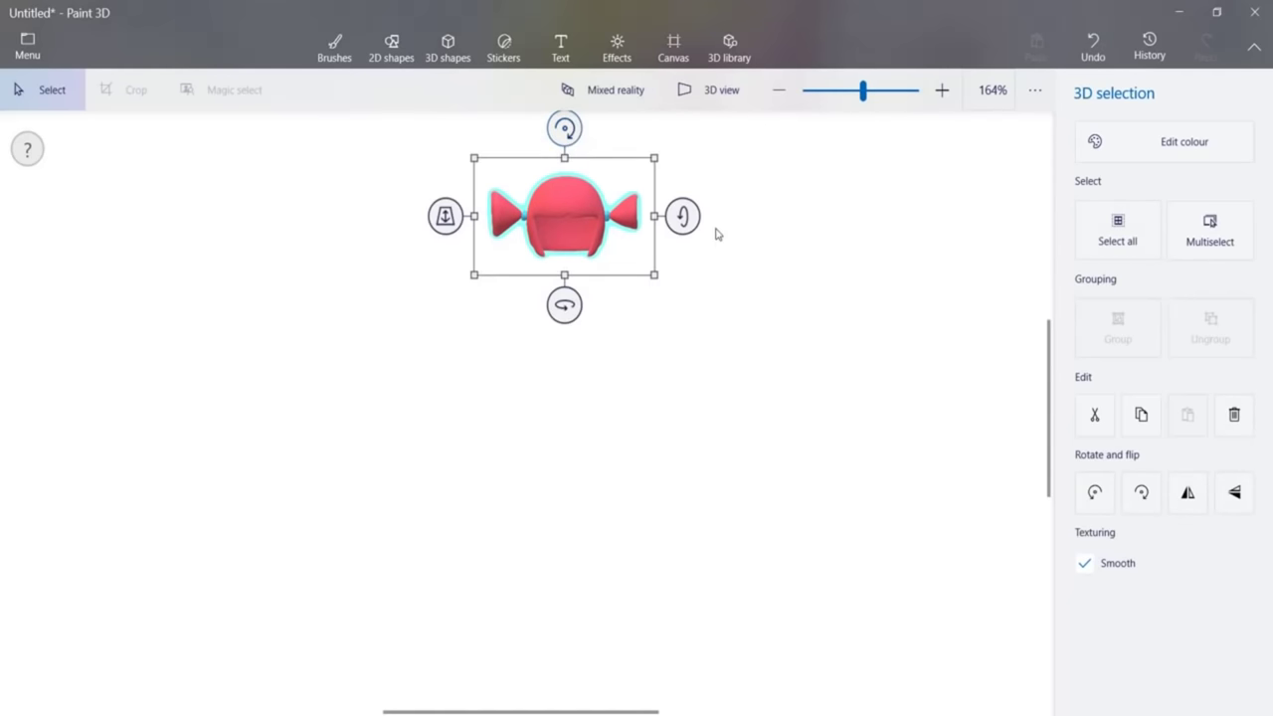
Draw a cream circle on the hair model and stretch it to fill the face opening below the fringe.
{"action": "left_click", "coordinate": [392, 48]}
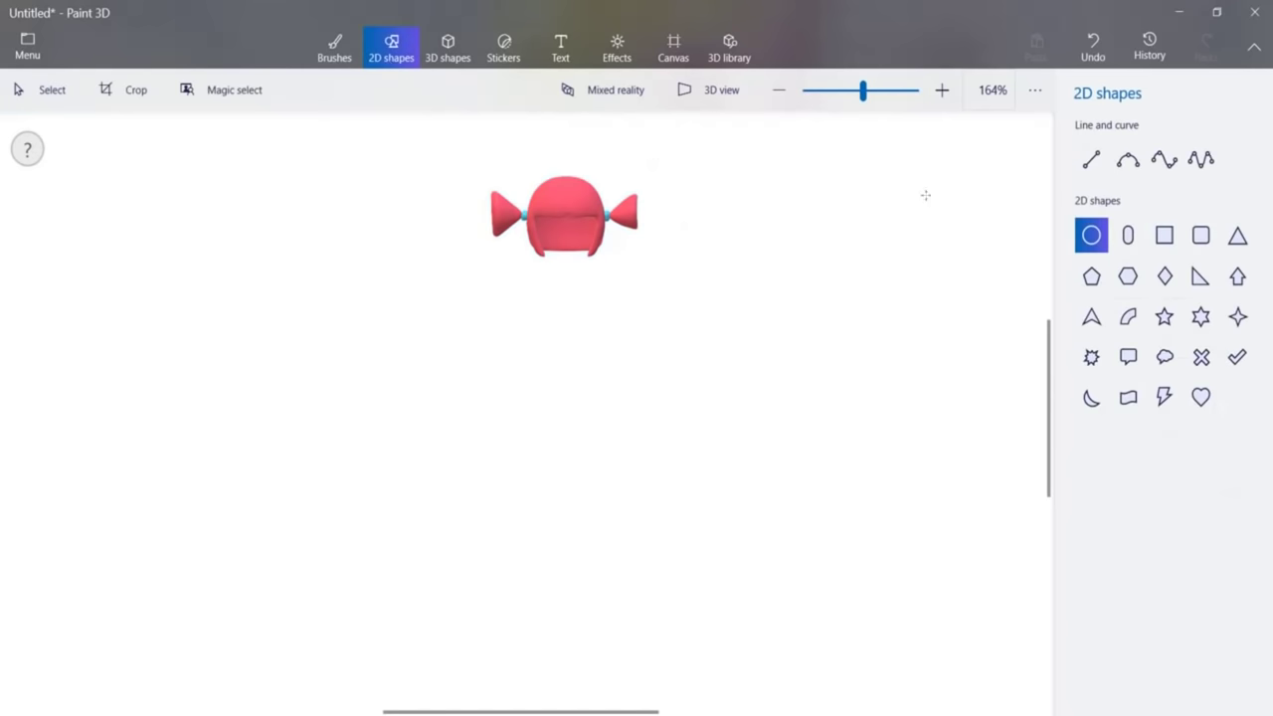
{"action": "left_click", "coordinate": [1090, 244]}
{"action": "left_click", "coordinate": [1091, 235]}
{"action": "left_click_drag", "start_coordinate": [662, 324], "coordinate": [663, 253]}
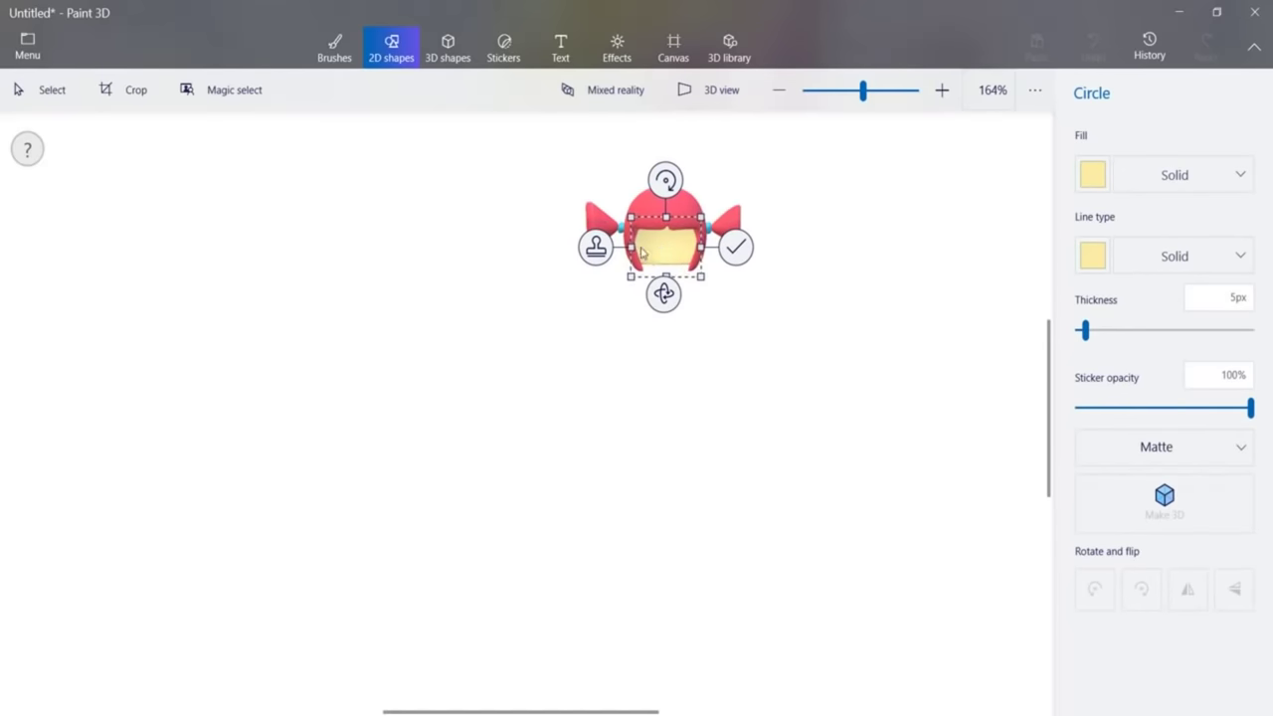
{"action": "left_click_drag", "start_coordinate": [630, 215], "coordinate": [624, 188]}
{"action": "left_click_drag", "start_coordinate": [700, 187], "coordinate": [717, 176]}
{"action": "left_click", "coordinate": [834, 283]}
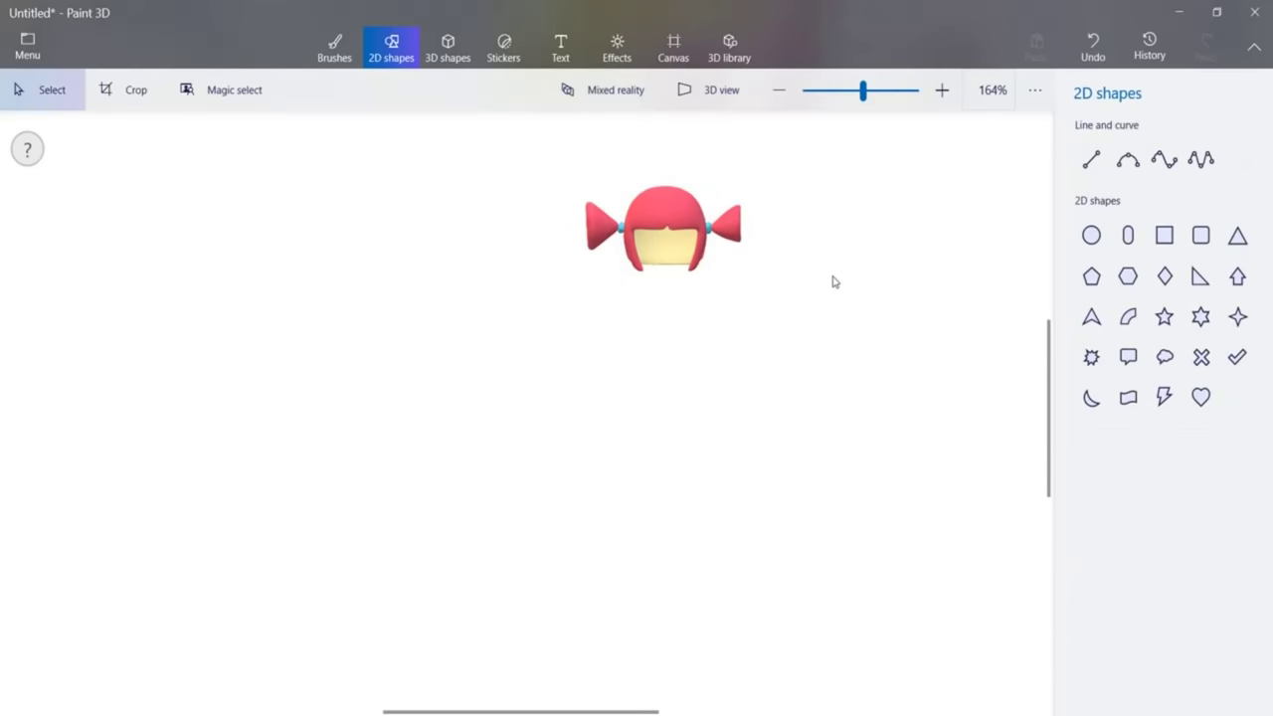
Draw a cream capsule shape beside the hair and convert it to a 3D object.
{"action": "left_click", "coordinate": [1128, 236]}
{"action": "left_click_drag", "start_coordinate": [837, 247], "coordinate": [923, 339]}
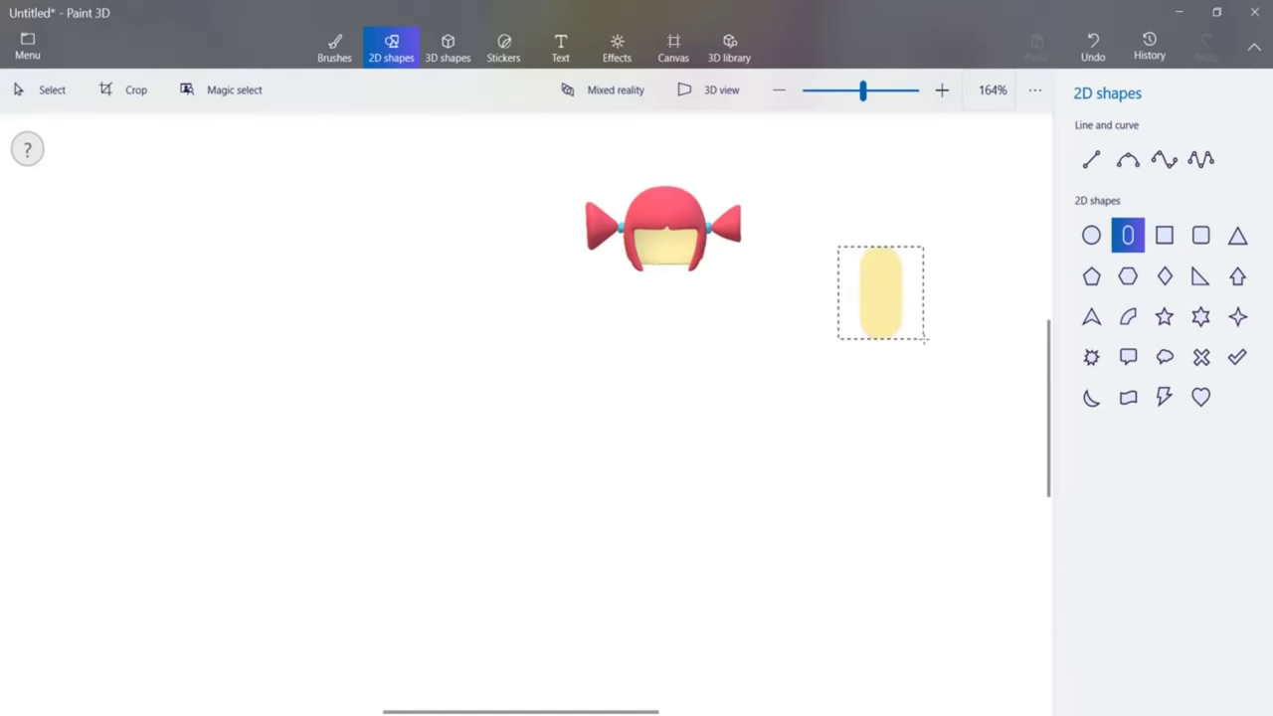
{"action": "left_click", "coordinate": [1161, 497]}
Set the cream 3D shape behind the fringe and resize it to form the face with a rounded chin.
{"action": "left_click_drag", "start_coordinate": [873, 271], "coordinate": [671, 287]}
{"action": "left_click_drag", "start_coordinate": [566, 260], "coordinate": [555, 640]}
{"action": "left_click_drag", "start_coordinate": [589, 174], "coordinate": [589, 174]}
{"action": "left_click_drag", "start_coordinate": [742, 246], "coordinate": [734, 245]}
{"action": "left_click_drag", "start_coordinate": [588, 246], "coordinate": [600, 246]}
{"action": "left_click_drag", "start_coordinate": [669, 276], "coordinate": [667, 274]}
{"action": "left_click_drag", "start_coordinate": [596, 243], "coordinate": [590, 244]}
{"action": "left_click_drag", "start_coordinate": [666, 257], "coordinate": [670, 259]}
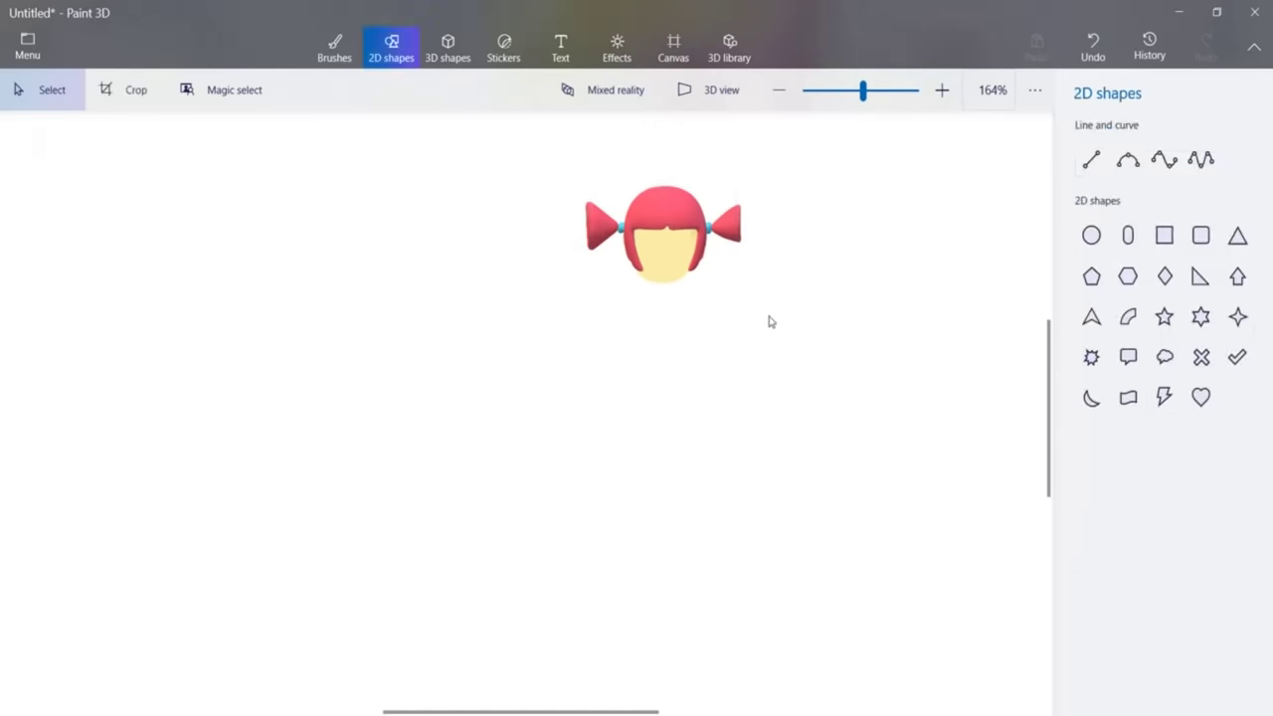
{"action": "left_click", "coordinate": [729, 235]}
{"action": "left_click", "coordinate": [743, 249]}
Add the eye sticker beside the head, make it a small 3D object and duplicate it.
{"action": "left_click", "coordinate": [505, 48]}
{"action": "left_click", "coordinate": [1232, 617]}
{"action": "left_click", "coordinate": [841, 291]}
{"action": "left_click", "coordinate": [1117, 262]}
{"action": "mouse_move", "coordinate": [843, 226]}
{"action": "left_mouse_down"}
{"action": "mouse_move", "coordinate": [864, 229]}
{"action": "mouse_move", "coordinate": [850, 222]}
{"action": "left_mouse_up"}
{"action": "key", "text": "ctrl"}
{"action": "key", "text": "ctrl+c"}
{"action": "key", "text": "ctrl+v"}
Adjust one eye's size and depth and place it on the left side of the face below the fringe.
{"action": "left_click_drag", "start_coordinate": [841, 292], "coordinate": [871, 249]}
{"action": "left_click_drag", "start_coordinate": [866, 310], "coordinate": [867, 289]}
{"action": "left_click_drag", "start_coordinate": [805, 242], "coordinate": [803, 368]}
{"action": "left_click_drag", "start_coordinate": [805, 318], "coordinate": [773, 296]}
{"action": "left_click_drag", "start_coordinate": [647, 243], "coordinate": [631, 290]}
{"action": "left_click_drag", "start_coordinate": [708, 284], "coordinate": [649, 243]}
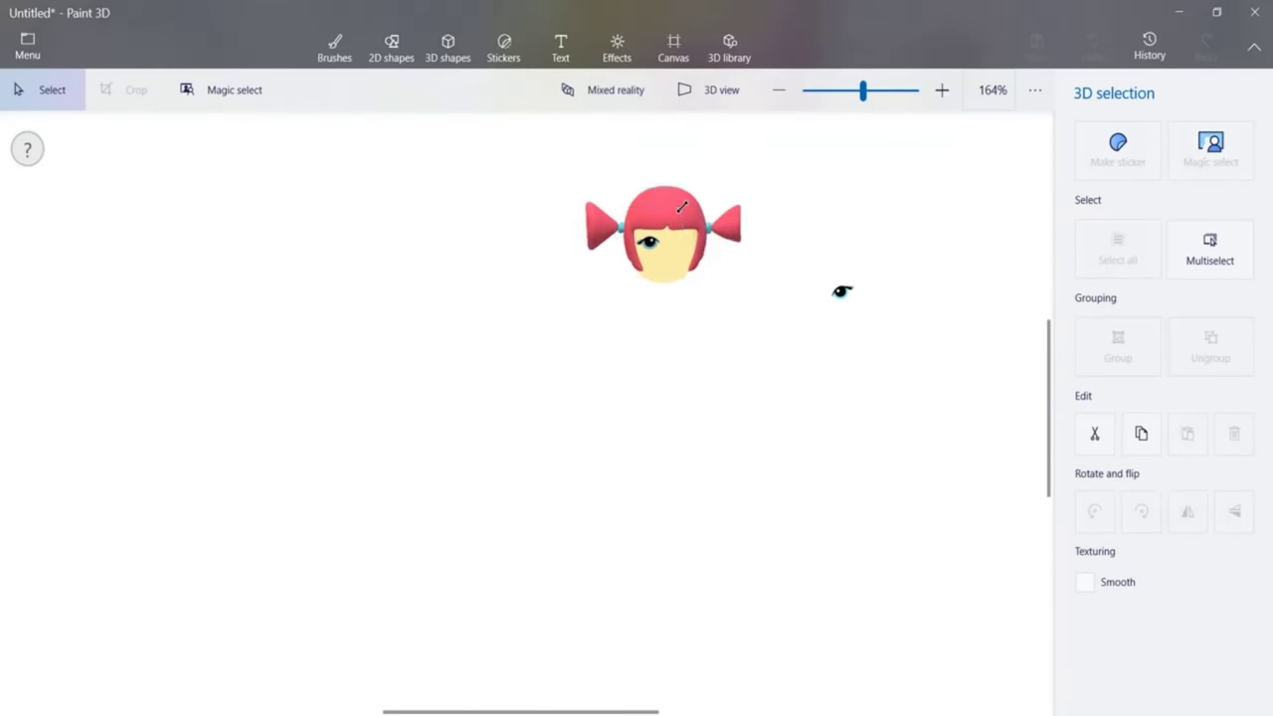
Adjust the second eye's depth and align it on the right side of the face, level with the first.
{"action": "left_click", "coordinate": [842, 291]}
{"action": "left_click_drag", "start_coordinate": [777, 292], "coordinate": [785, 684]}
{"action": "left_click_drag", "start_coordinate": [862, 284], "coordinate": [788, 269]}
{"action": "left_click_drag", "start_coordinate": [678, 245], "coordinate": [685, 706]}
{"action": "left_click_drag", "start_coordinate": [760, 247], "coordinate": [679, 246]}
{"action": "left_click_drag", "start_coordinate": [684, 179], "coordinate": [682, 245]}
{"action": "left_click_drag", "start_coordinate": [719, 206], "coordinate": [720, 206]}
{"action": "left_click", "coordinate": [794, 332]}
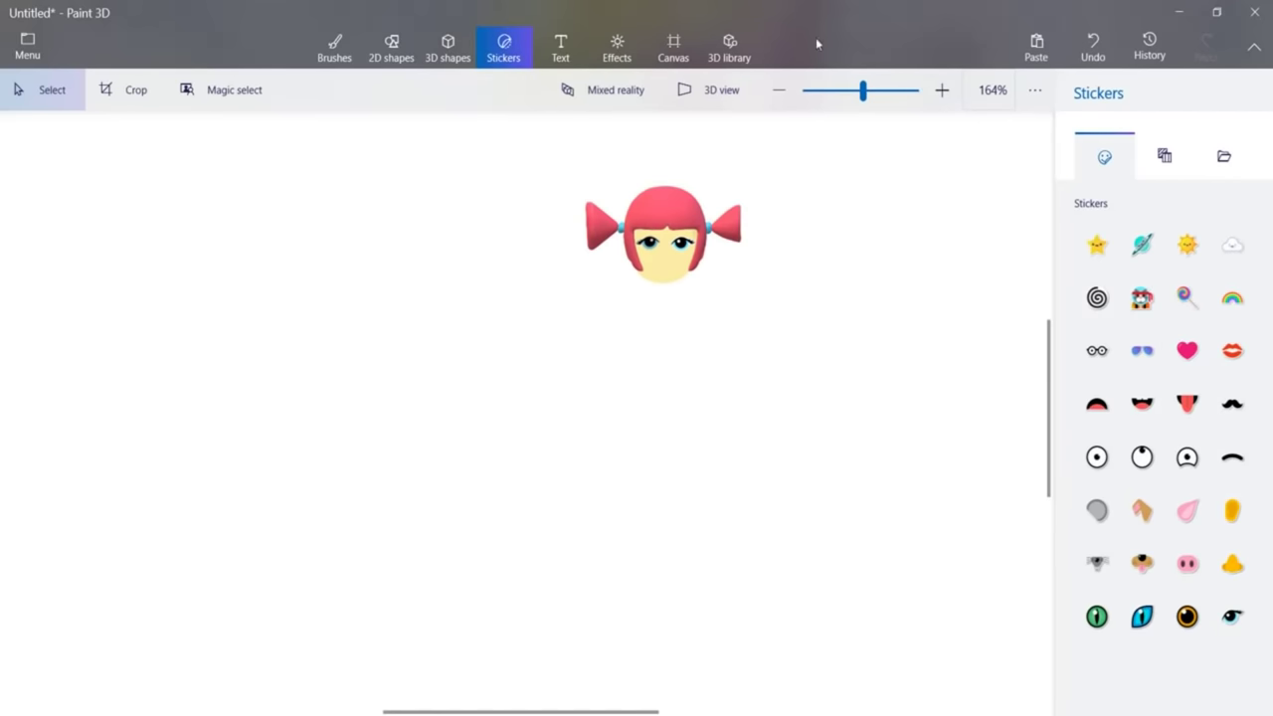
Search the 3D library for "nose".
{"action": "left_click", "coordinate": [731, 45]}
{"action": "left_click", "coordinate": [908, 131]}
{"action": "type", "text": "nose"}
{"action": "key", "text": "Return"}
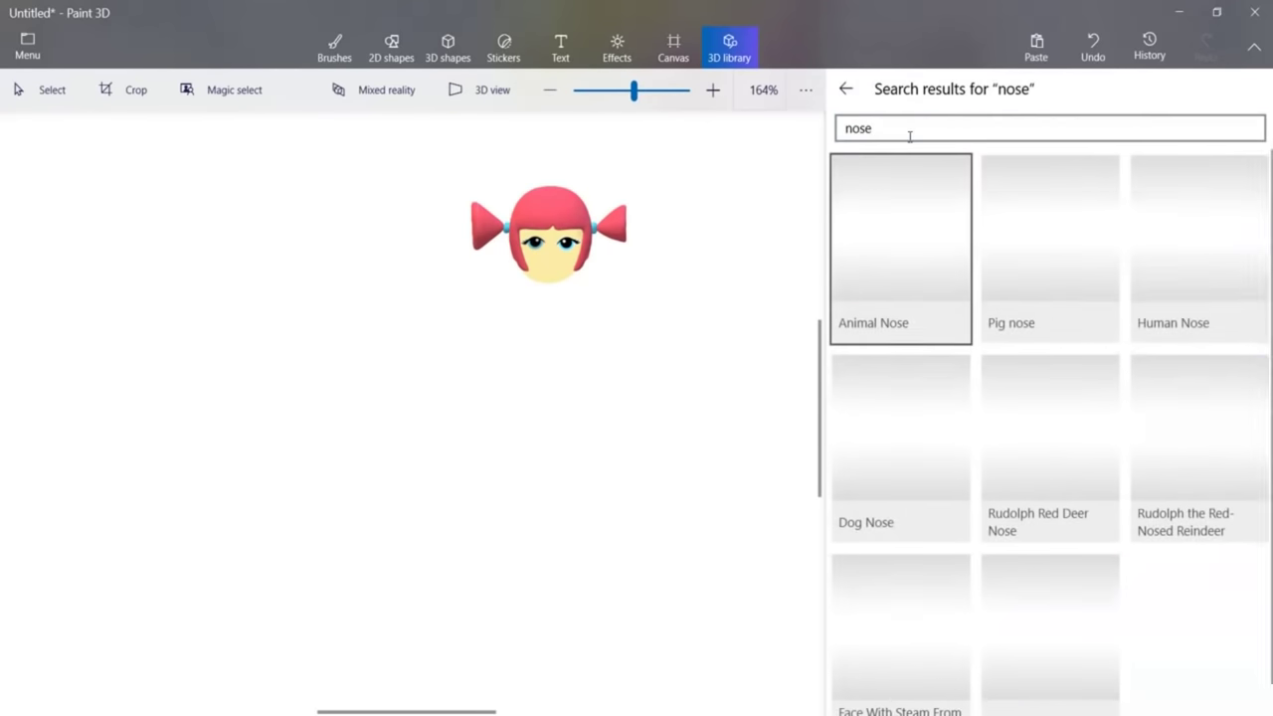
Add the orange nose sticker below the head, make it a 3D object and shrink it to a small narrow nose.
{"action": "left_click", "coordinate": [504, 41]}
{"action": "left_click", "coordinate": [1233, 565]}
{"action": "left_click_drag", "start_coordinate": [840, 356], "coordinate": [906, 425]}
{"action": "left_click", "coordinate": [1124, 273]}
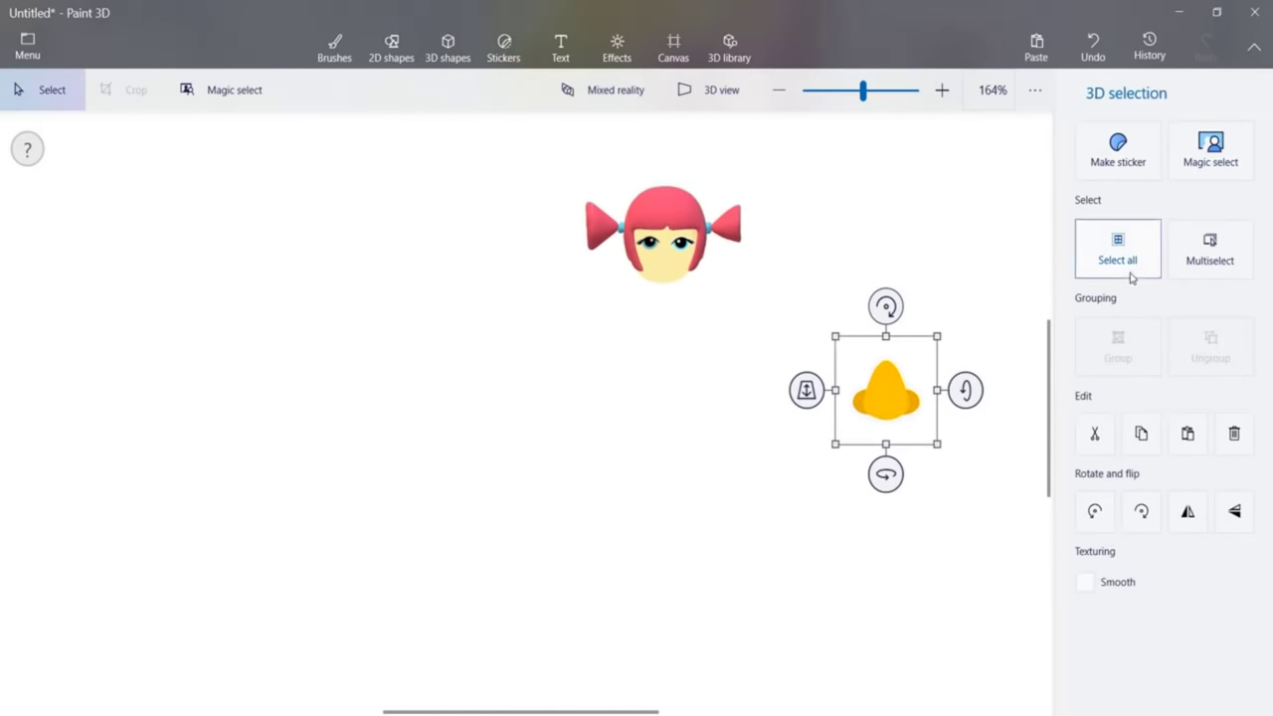
{"action": "left_click_drag", "start_coordinate": [914, 330], "coordinate": [901, 392]}
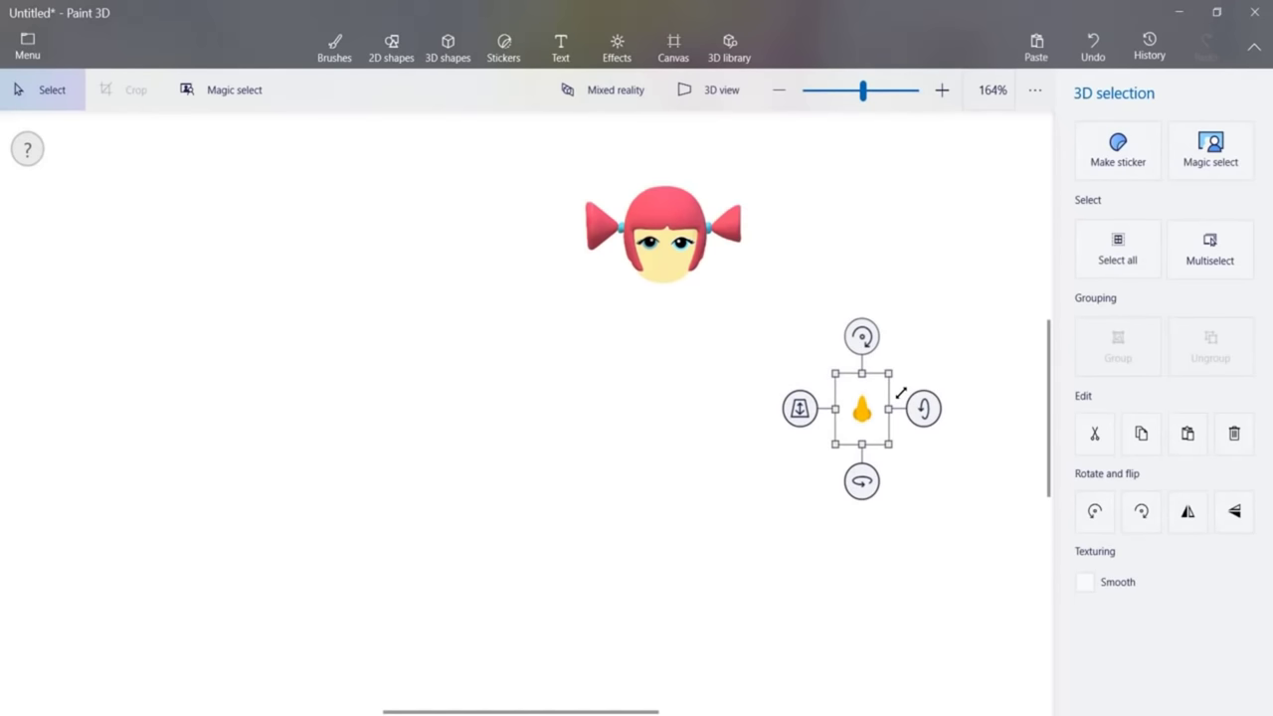
Set the brush material to Matte and add a custom cream colour, hex f4e4a2.
{"action": "left_click", "coordinate": [346, 48]}
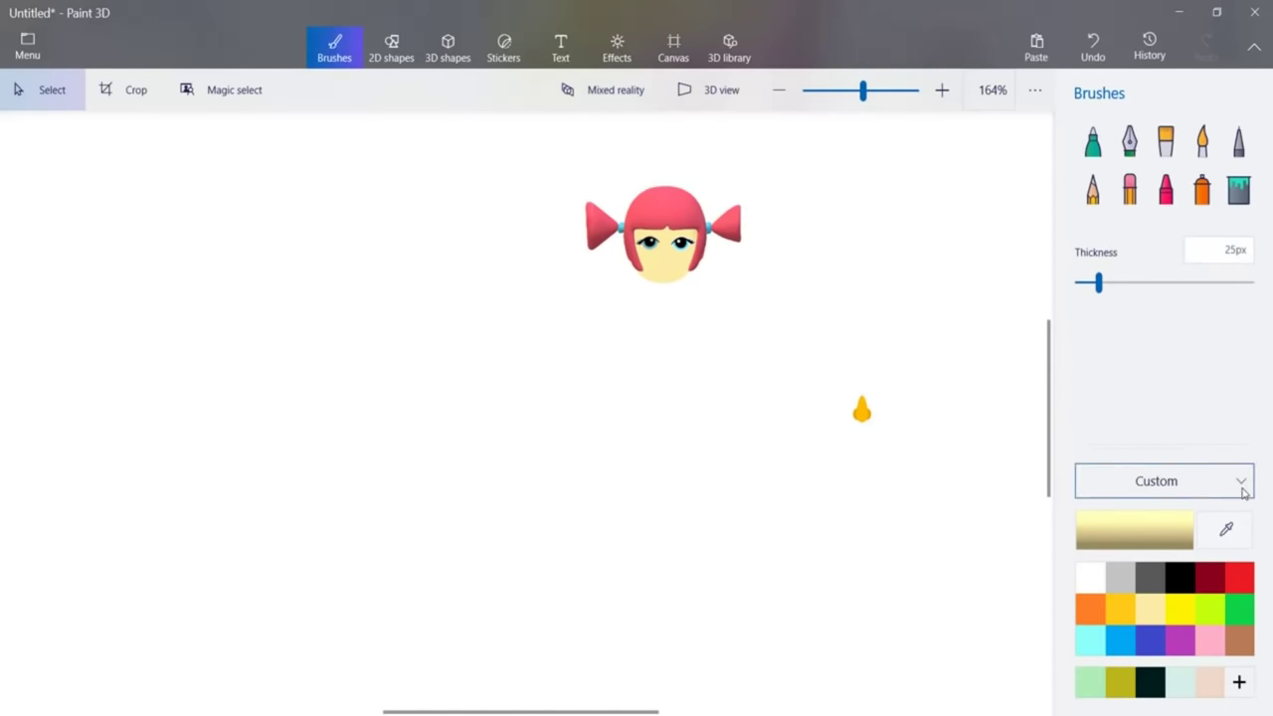
{"action": "left_click", "coordinate": [1239, 484]}
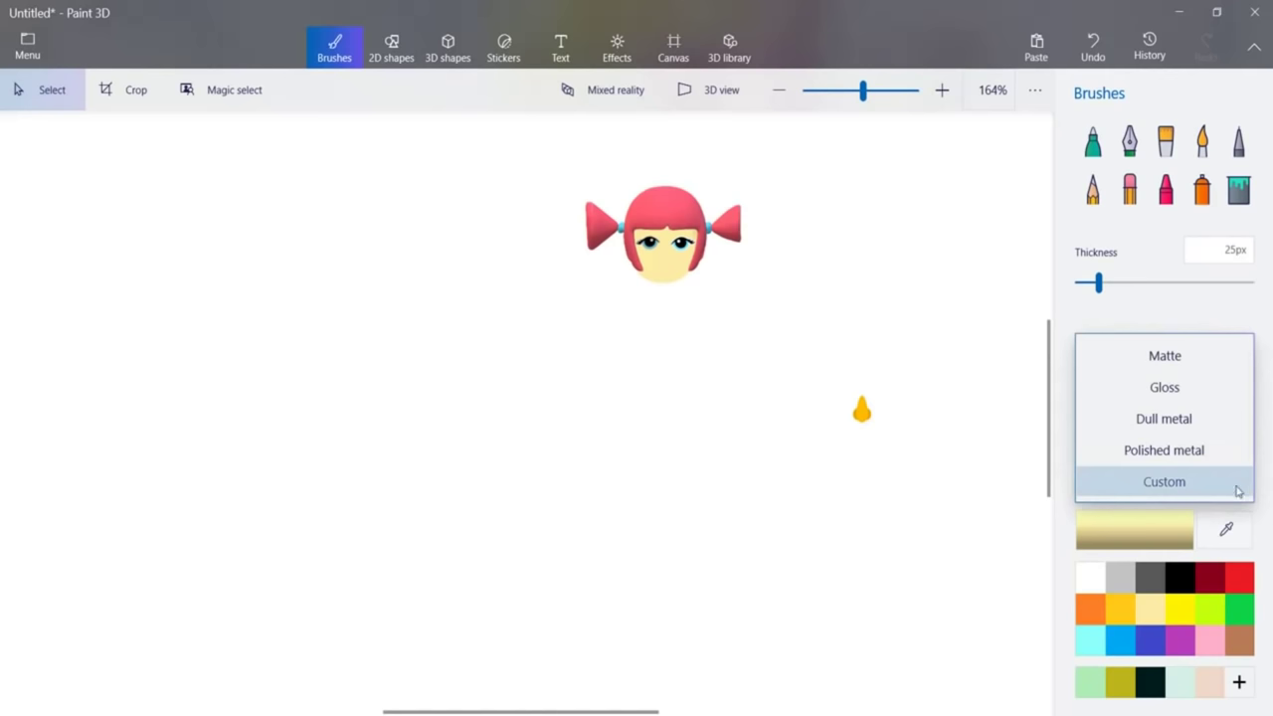
{"action": "left_click", "coordinate": [1217, 363]}
{"action": "left_click", "coordinate": [862, 415]}
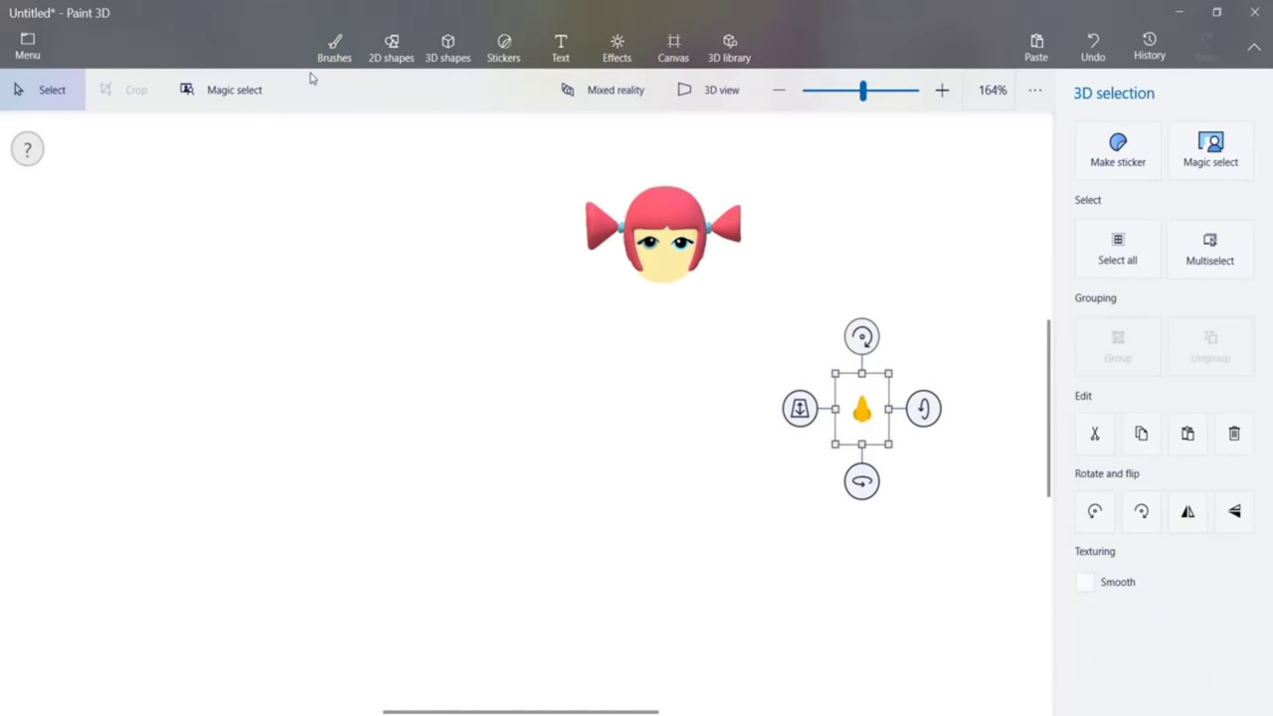
{"action": "left_click", "coordinate": [338, 50]}
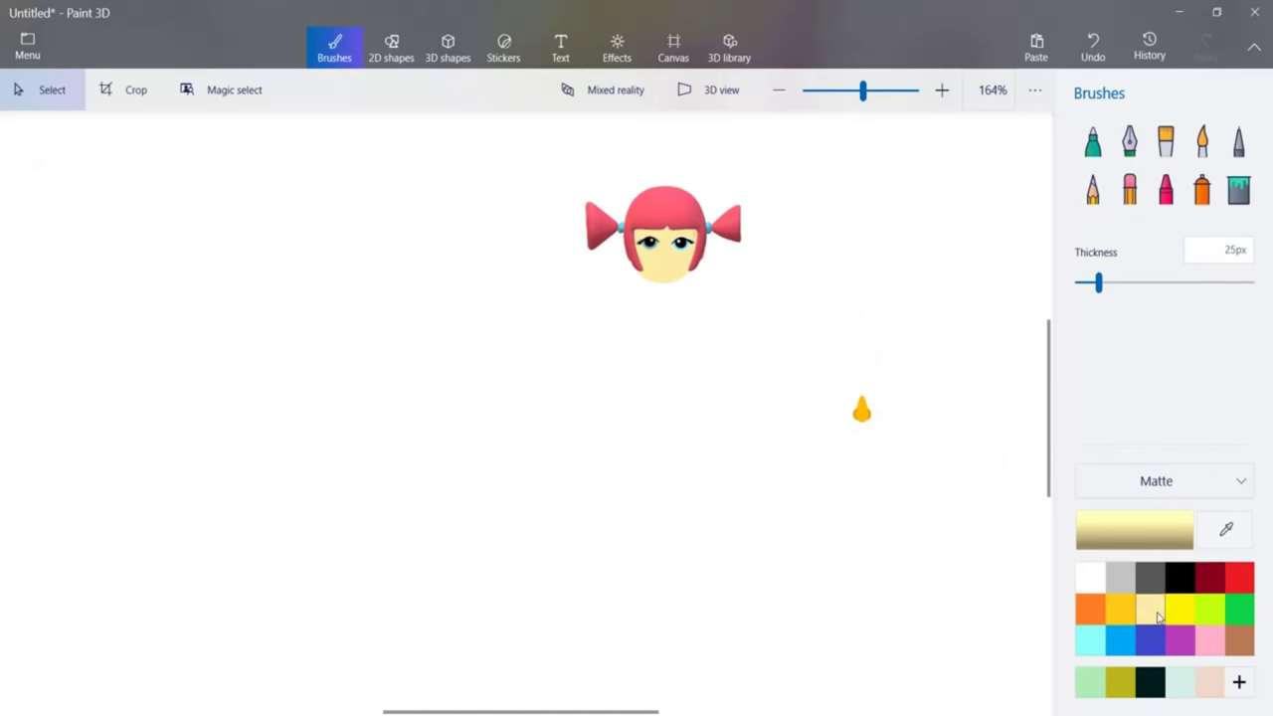
{"action": "left_click", "coordinate": [1239, 684]}
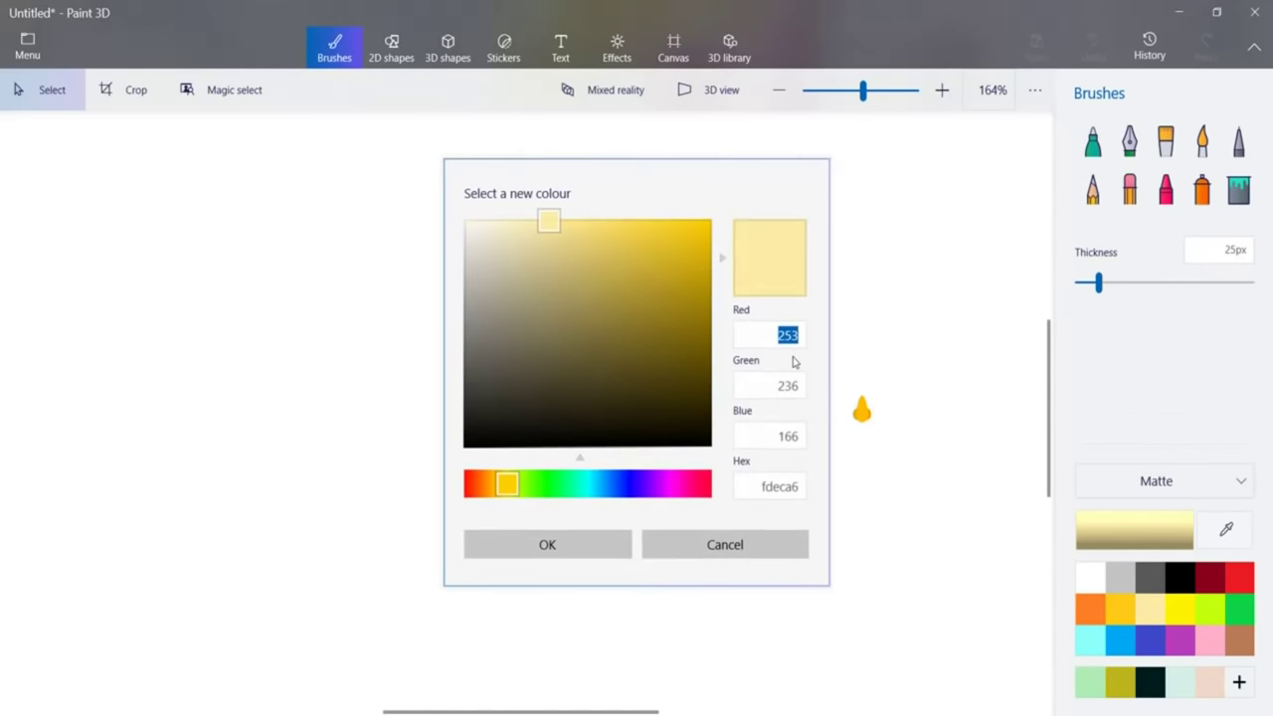
{"action": "mouse_move", "coordinate": [561, 229]}
{"action": "left_mouse_down"}
{"action": "mouse_move", "coordinate": [552, 249]}
{"action": "mouse_move", "coordinate": [546, 229]}
{"action": "left_mouse_up"}
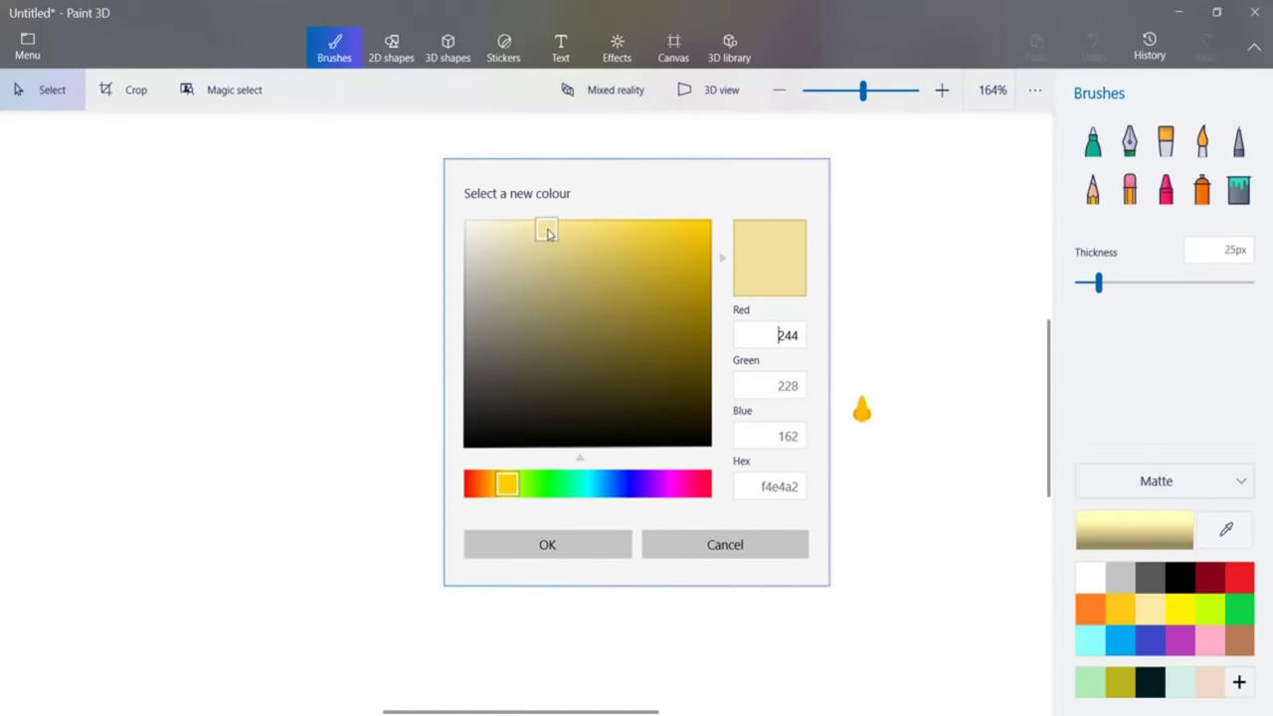
{"action": "left_click", "coordinate": [568, 546]}
Recolour the nose with the new cream colour using the Watercolour brush and Fill.
{"action": "left_click", "coordinate": [1165, 189]}
{"action": "left_click", "coordinate": [1202, 139]}
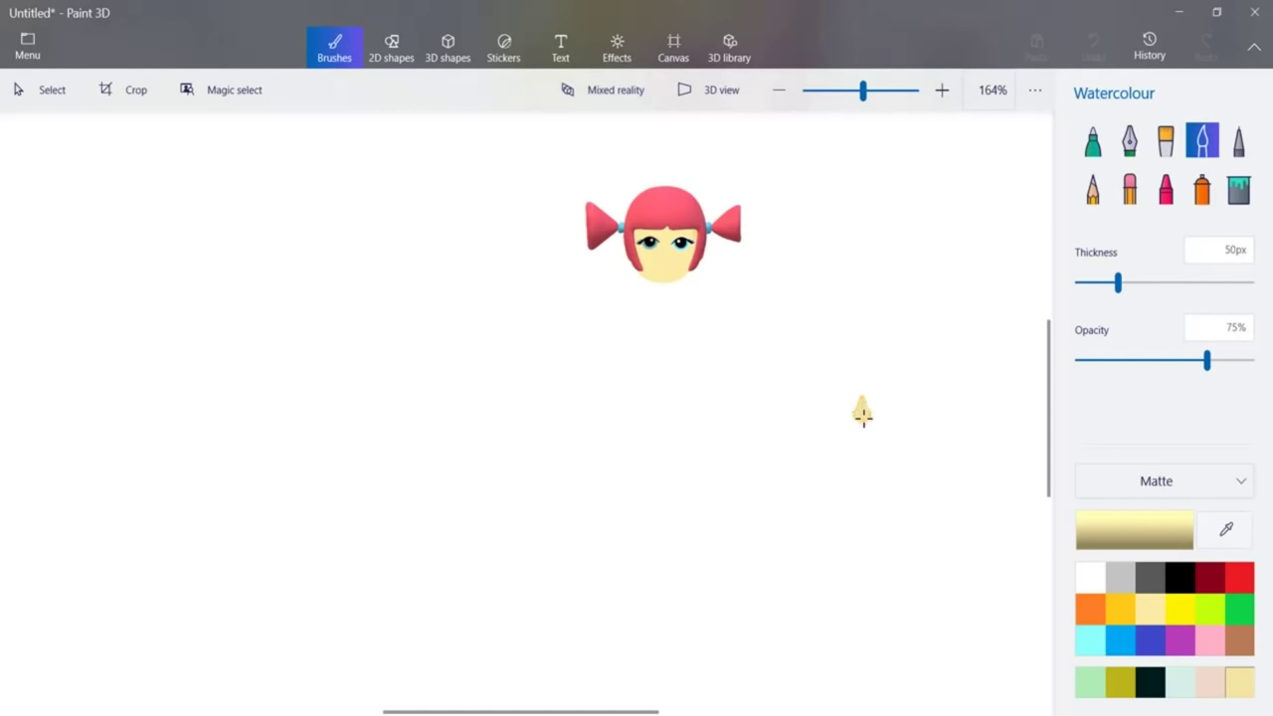
{"action": "left_click", "coordinate": [861, 409]}
{"action": "left_click", "coordinate": [1238, 189]}
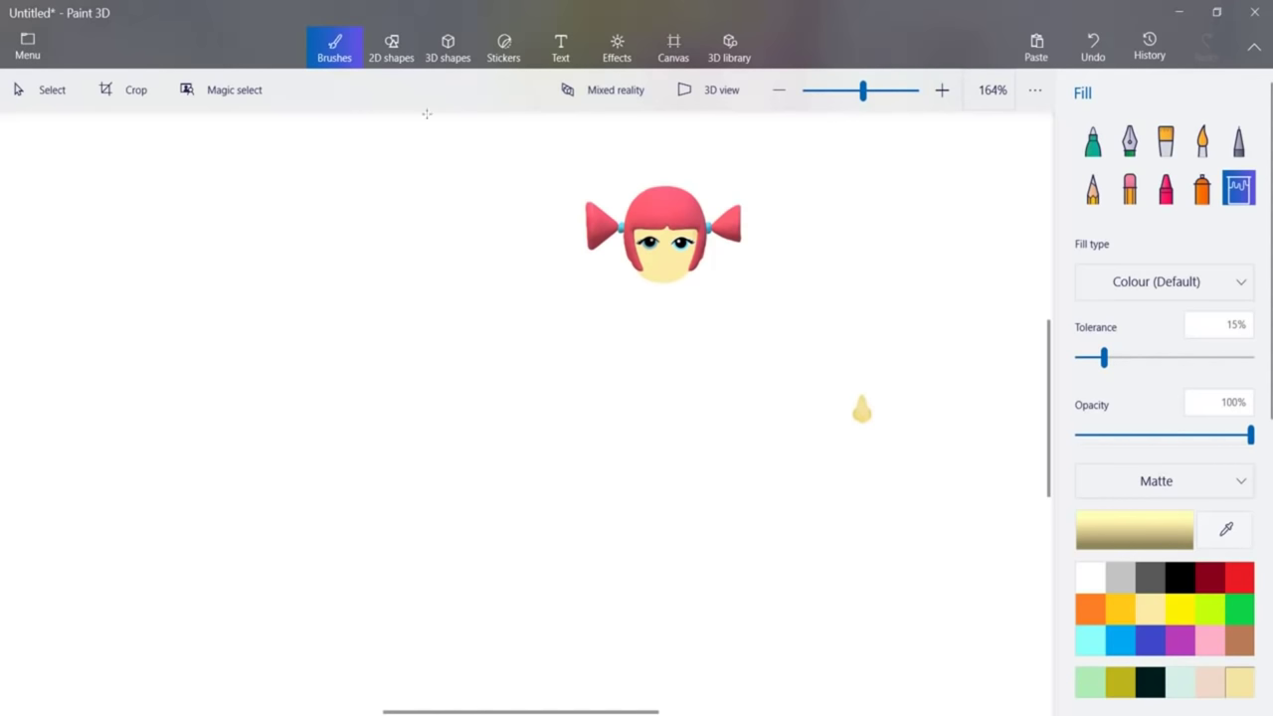
Adjust the nose's depth and place it in the centre of the face just below the eyes.
{"action": "left_click", "coordinate": [36, 88]}
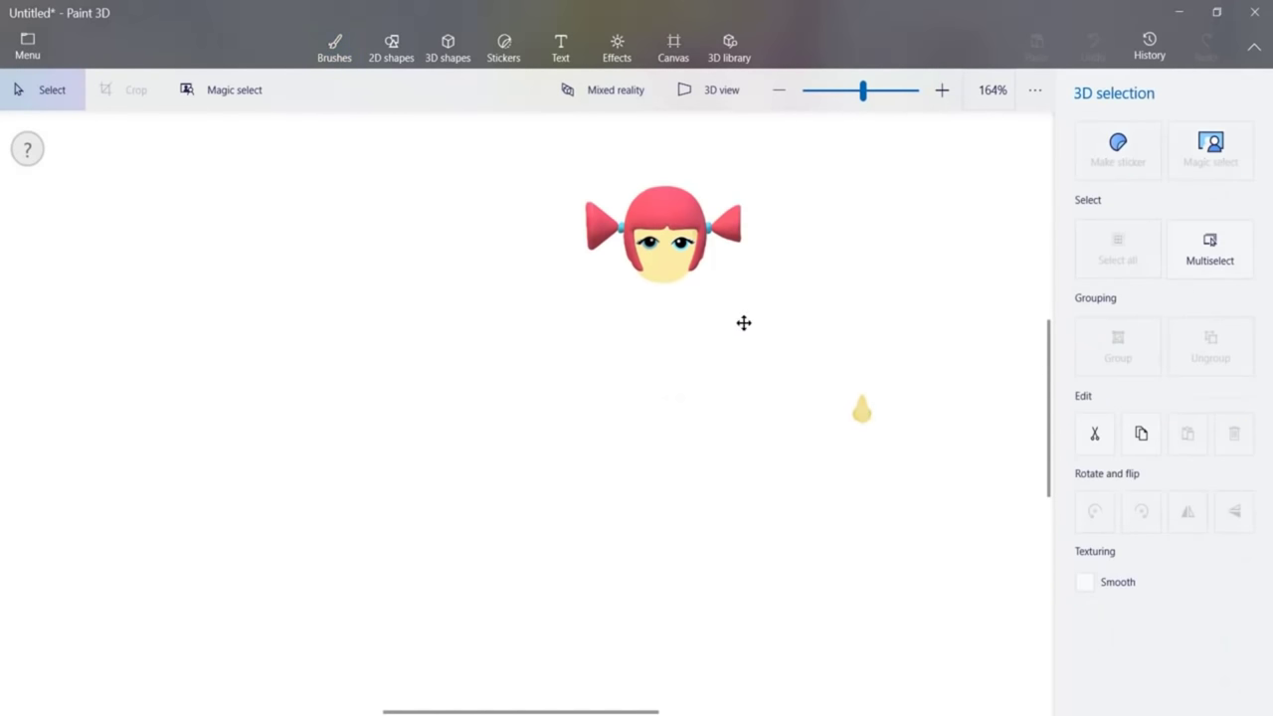
{"action": "left_click_drag", "start_coordinate": [662, 263], "coordinate": [615, 708]}
{"action": "mouse_move", "coordinate": [674, 306]}
{"action": "left_mouse_down"}
{"action": "mouse_move", "coordinate": [665, 260]}
{"action": "mouse_move", "coordinate": [669, 320]}
{"action": "mouse_move", "coordinate": [609, 670]}
{"action": "mouse_move", "coordinate": [669, 253]}
{"action": "mouse_move", "coordinate": [697, 230]}
{"action": "mouse_move", "coordinate": [665, 261]}
{"action": "mouse_move", "coordinate": [696, 298]}
{"action": "mouse_move", "coordinate": [696, 284]}
{"action": "left_mouse_up"}
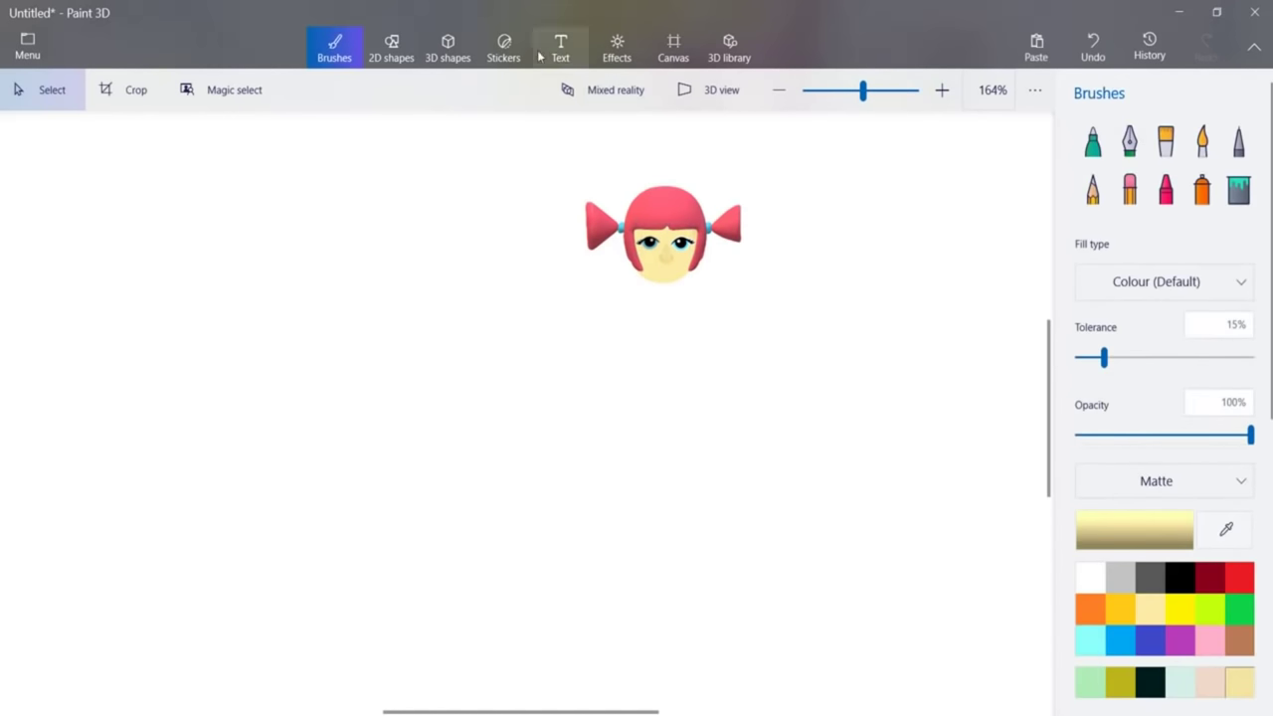
Add the red lips sticker on the blank canvas below the head and make it an enlarged 3D object.
{"action": "left_click", "coordinate": [503, 45]}
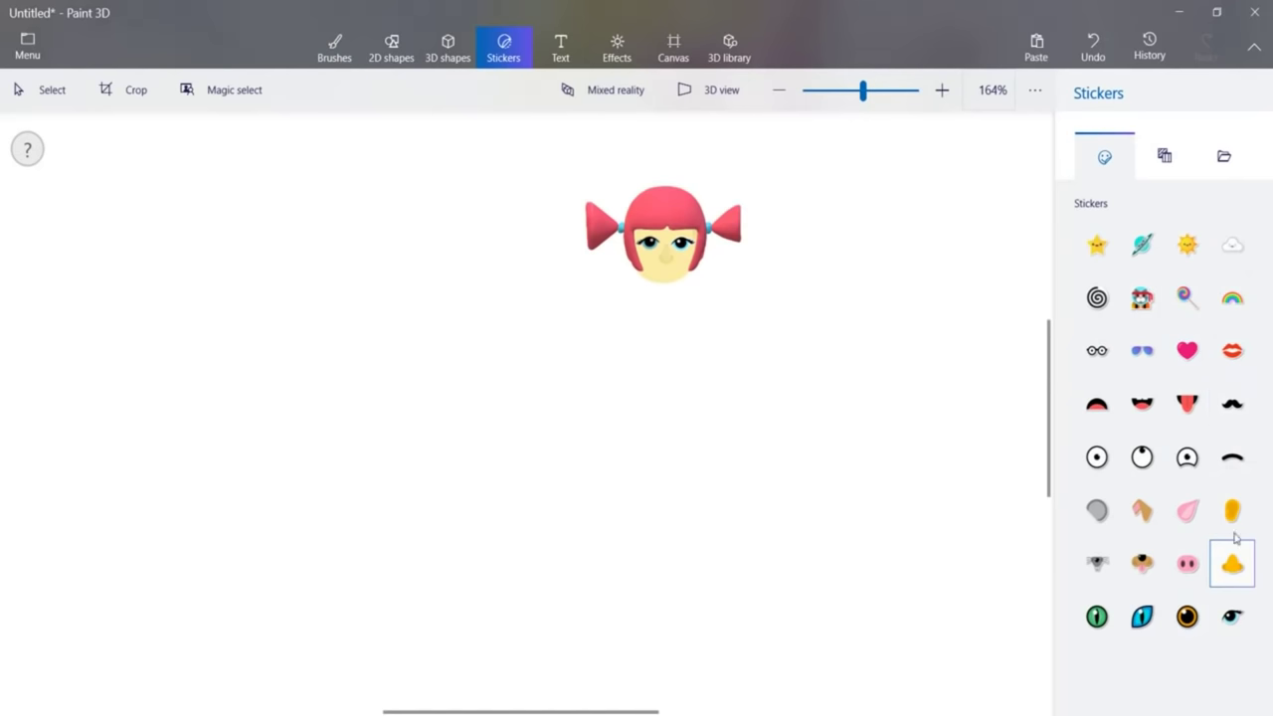
{"action": "left_click", "coordinate": [1232, 350]}
{"action": "left_click_drag", "start_coordinate": [754, 346], "coordinate": [797, 388]}
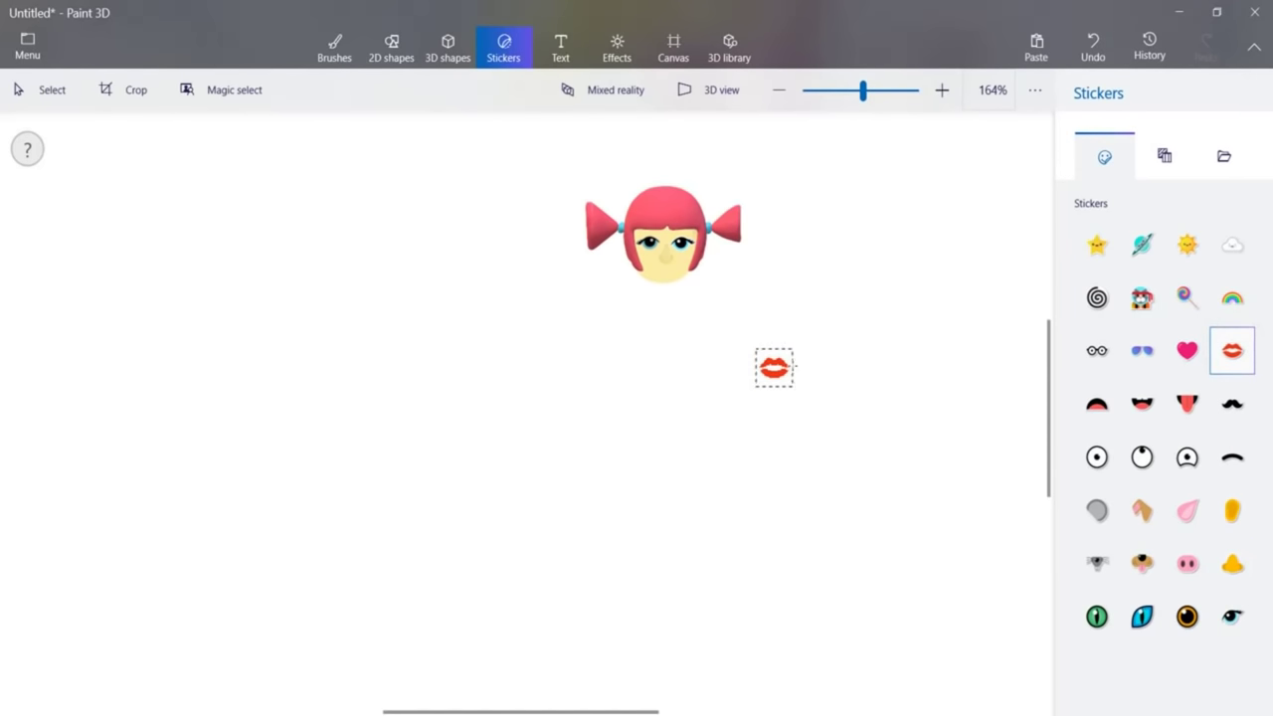
{"action": "left_click", "coordinate": [1104, 266]}
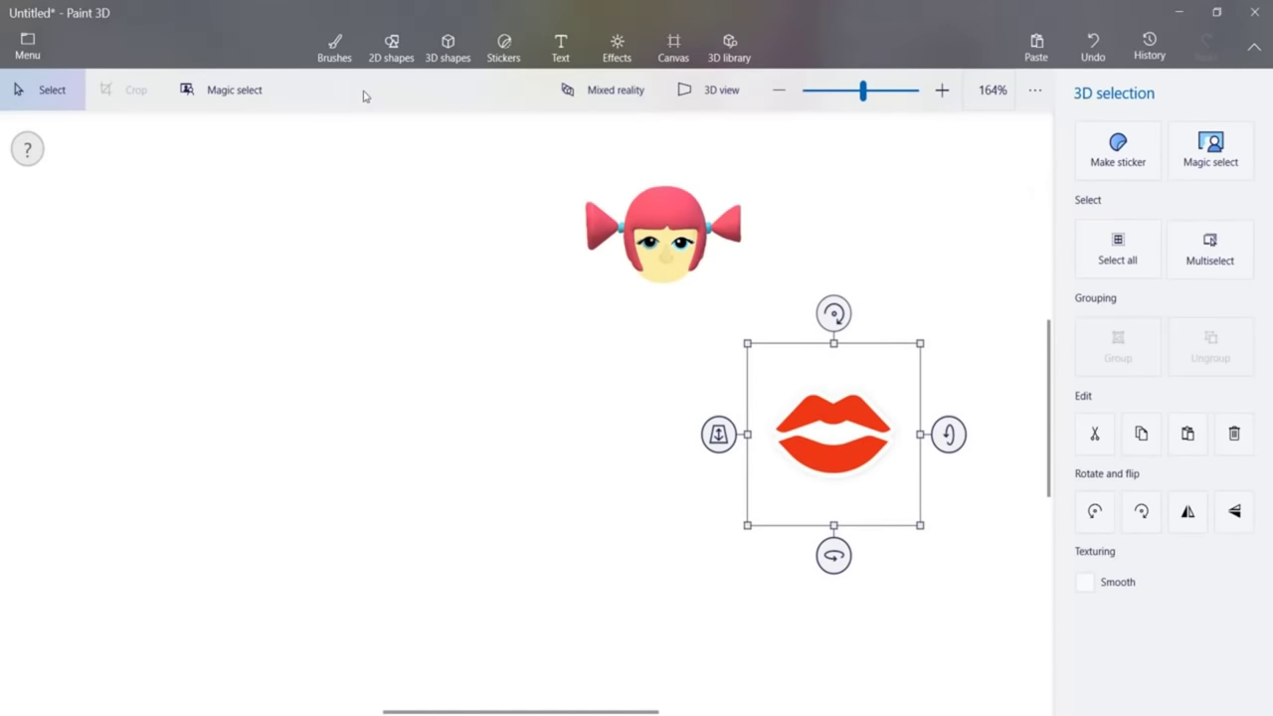
Sample the lips' red as the brush colour with the eyedropper and select the Pixel pen.
{"action": "left_click", "coordinate": [335, 50]}
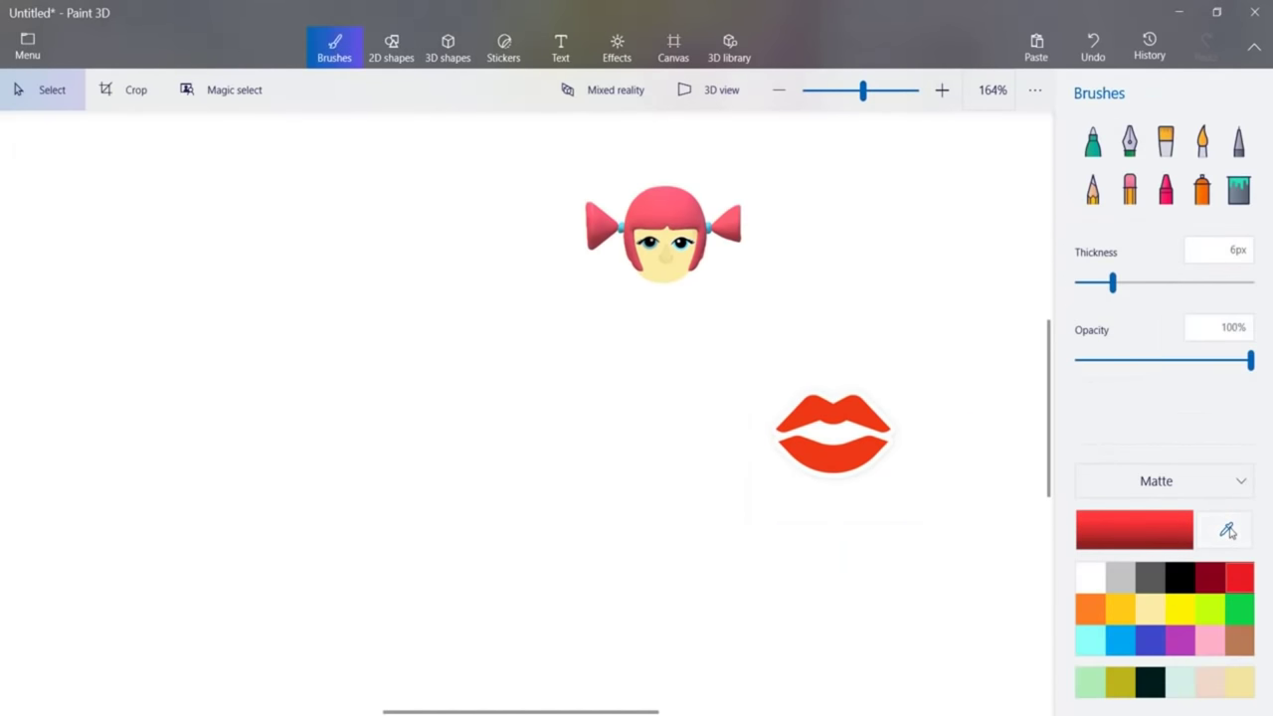
{"action": "key", "text": "i"}
{"action": "left_click", "coordinate": [858, 456]}
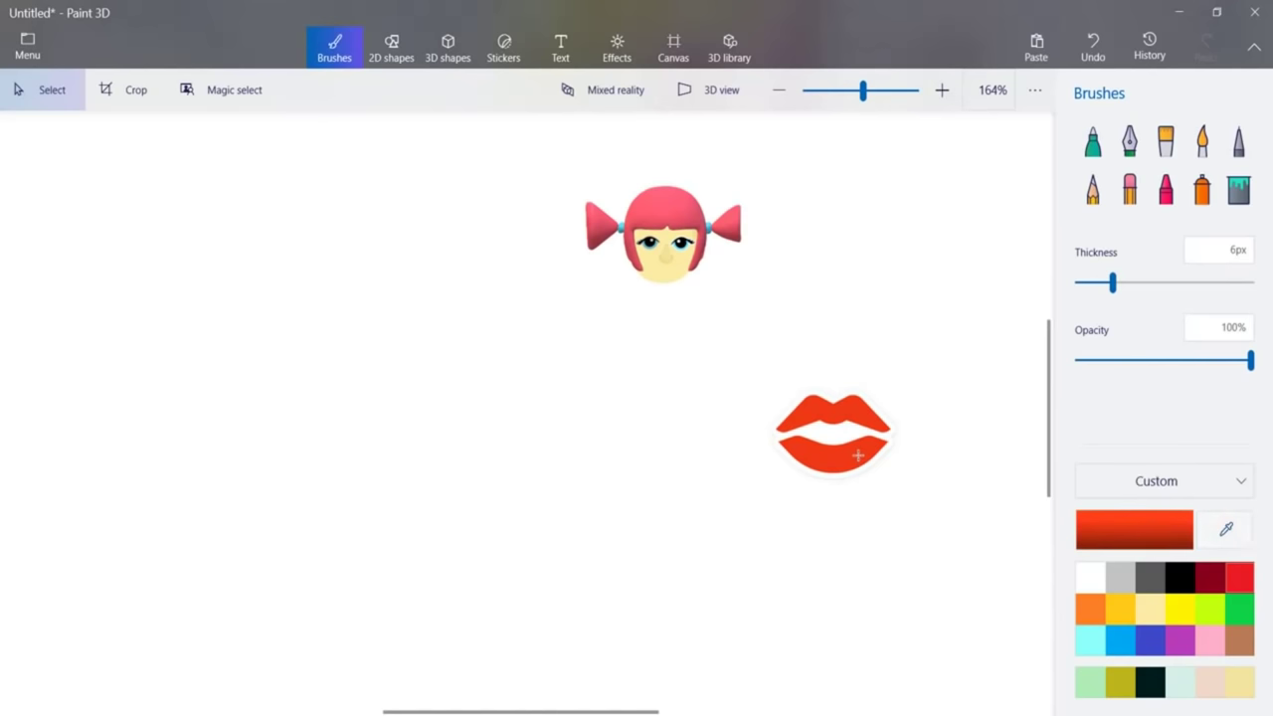
{"action": "left_click", "coordinate": [1092, 189]}
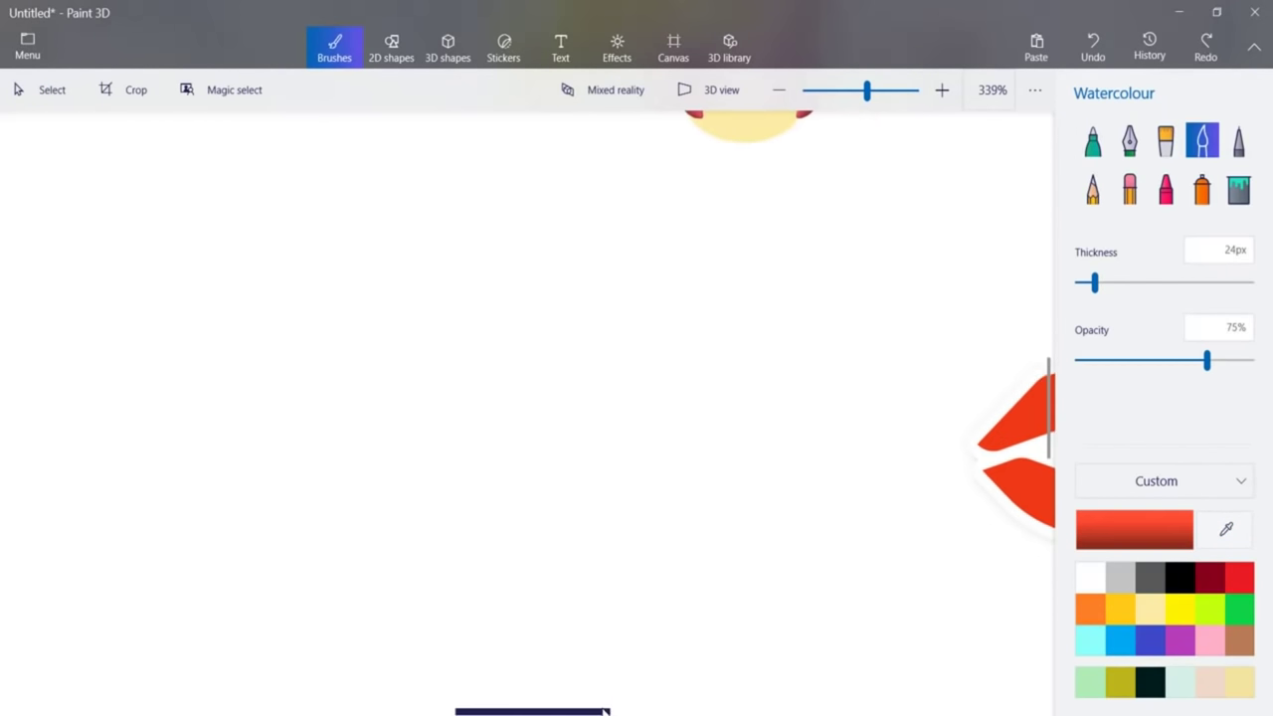
{"action": "left_click_drag", "start_coordinate": [603, 709], "coordinate": [694, 707]}
{"action": "left_click", "coordinate": [1238, 141]}
Draw a cream capsule shape, shrink it and place it over the left corner of the lips.
{"action": "left_click", "coordinate": [400, 54]}
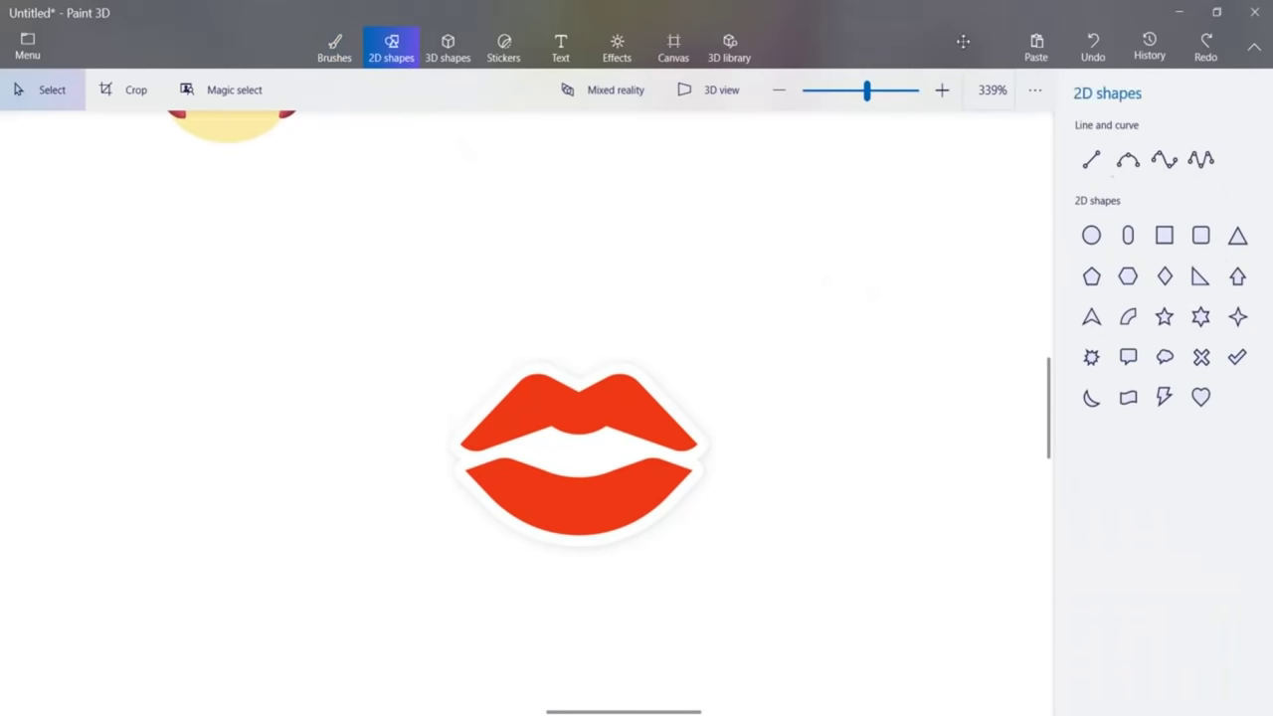
{"action": "left_click", "coordinate": [1128, 236]}
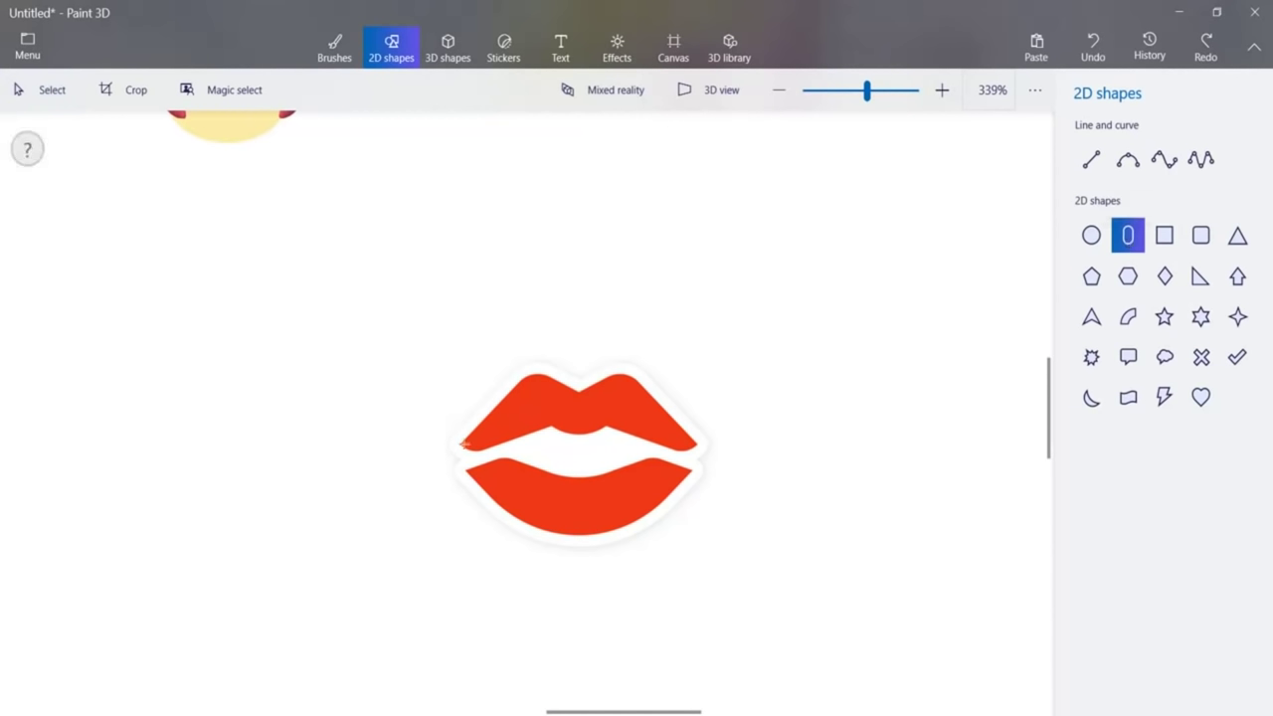
{"action": "left_click", "coordinate": [474, 461]}
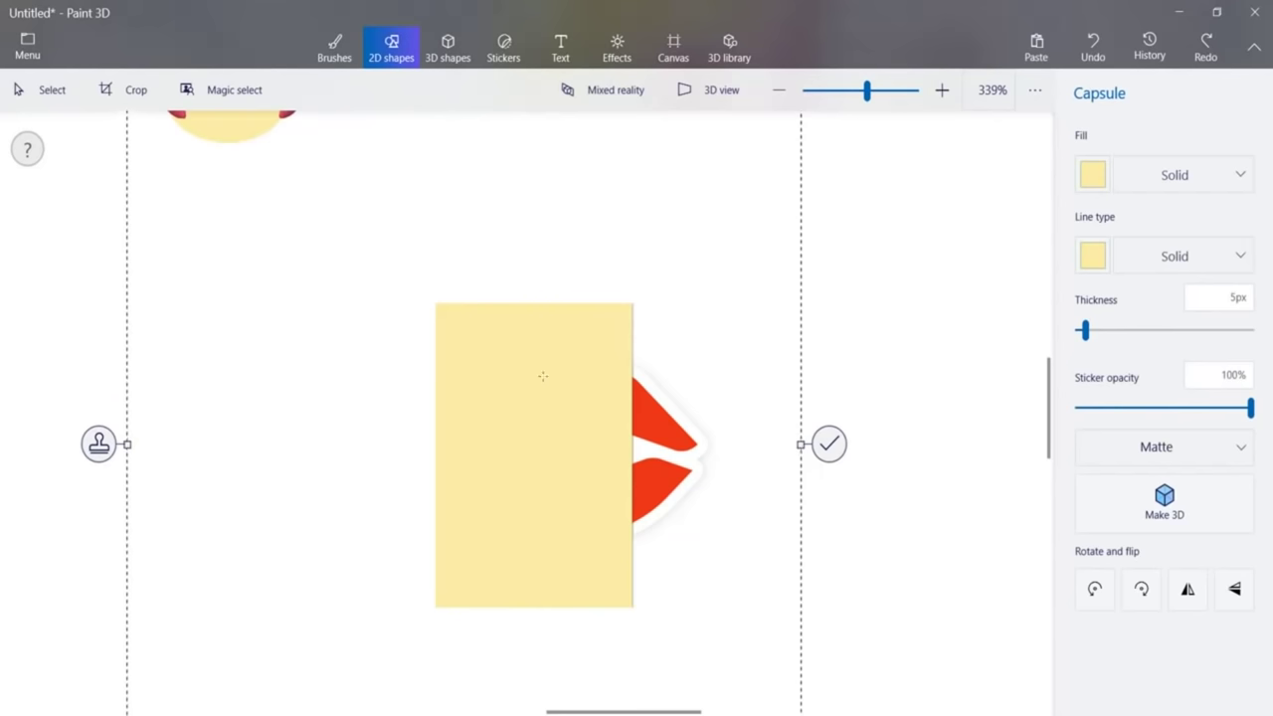
{"action": "left_click_drag", "start_coordinate": [512, 370], "coordinate": [537, 477]}
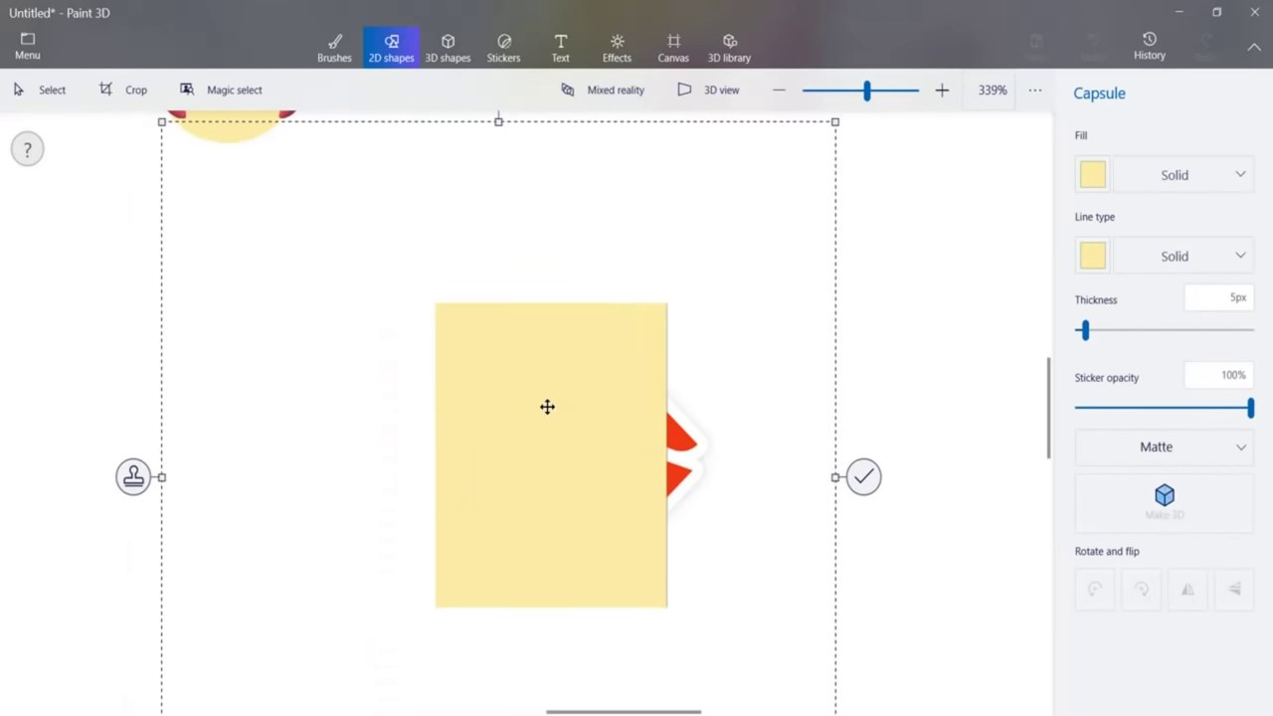
{"action": "left_click_drag", "start_coordinate": [833, 122], "coordinate": [595, 491]}
{"action": "left_click_drag", "start_coordinate": [387, 597], "coordinate": [531, 268]}
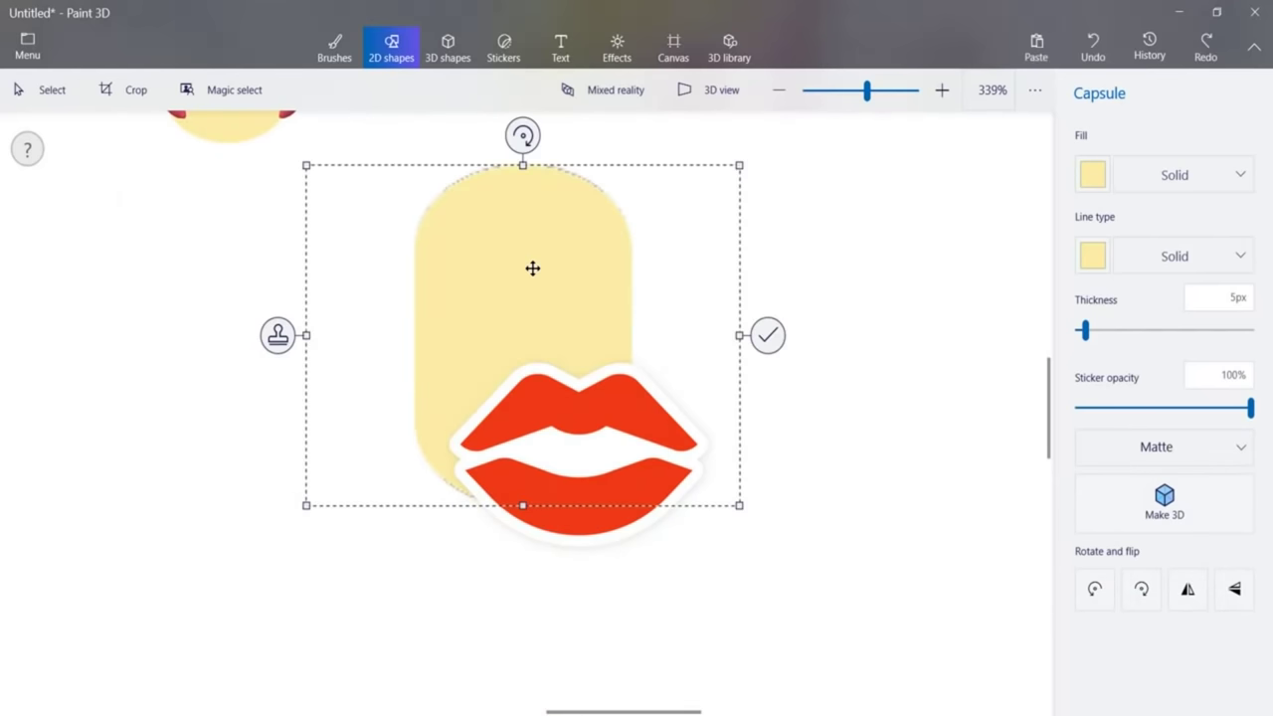
{"action": "left_click_drag", "start_coordinate": [738, 504], "coordinate": [372, 222]}
{"action": "left_click_drag", "start_coordinate": [343, 179], "coordinate": [484, 460]}
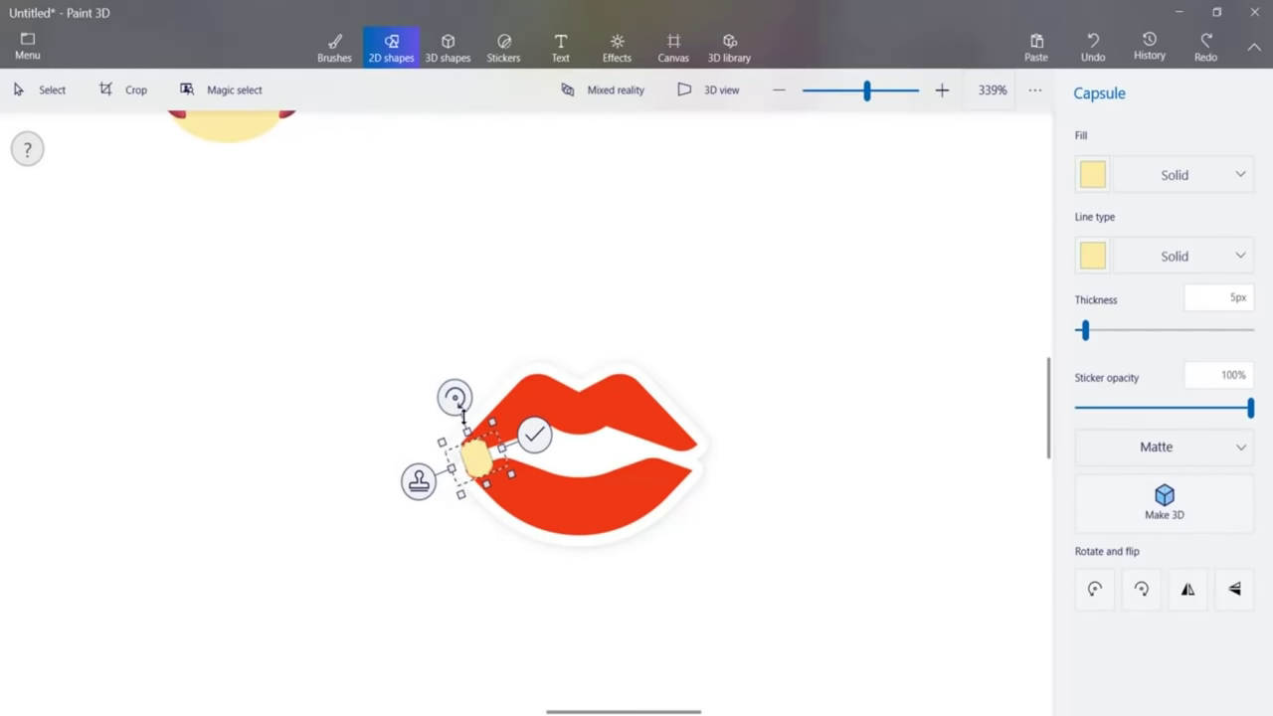
Tilt and narrow the capsule to bridge the lips' left corner and make it a 3D object.
{"action": "left_click_drag", "start_coordinate": [504, 449], "coordinate": [493, 459]}
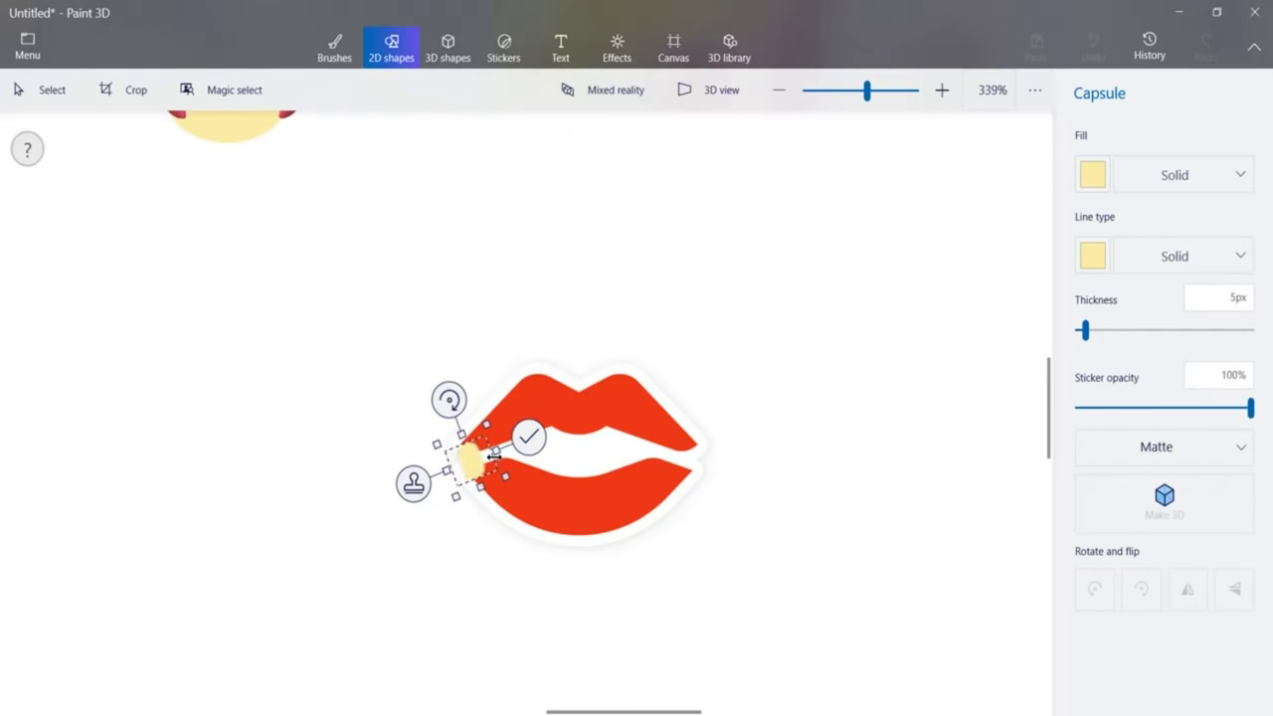
{"action": "left_click_drag", "start_coordinate": [448, 403], "coordinate": [440, 409]}
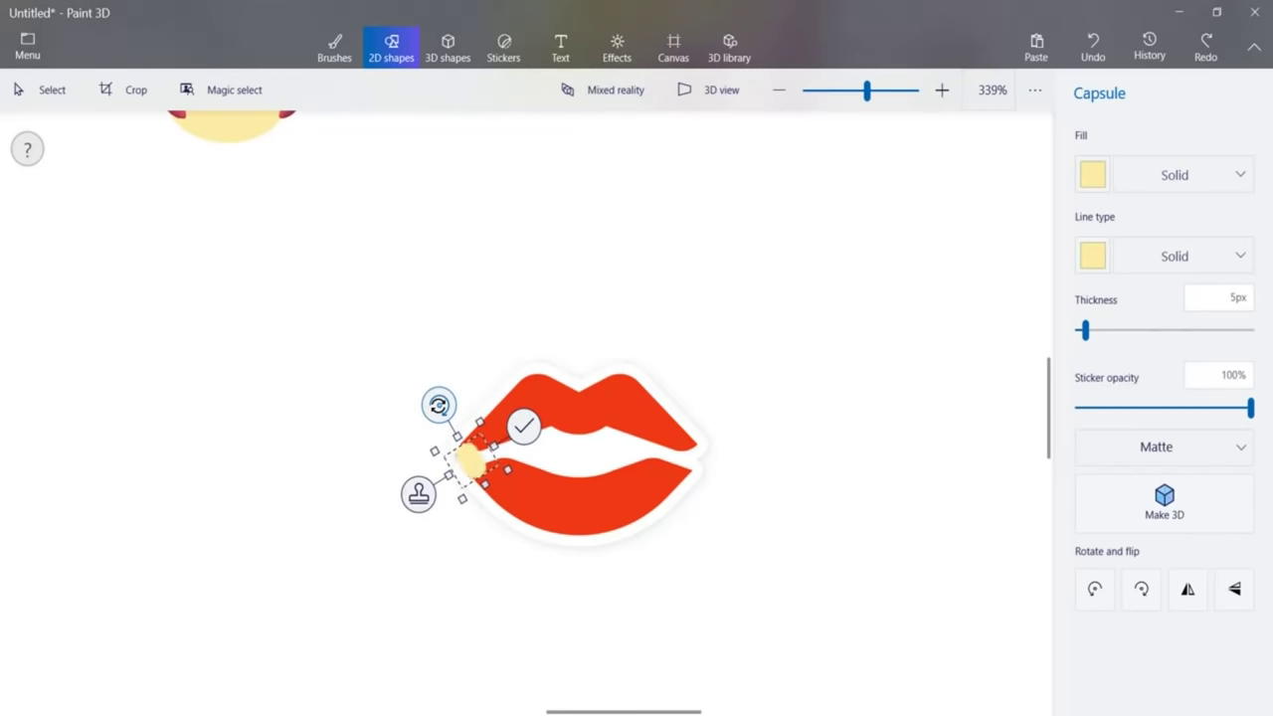
{"action": "left_click", "coordinate": [477, 468]}
{"action": "left_click", "coordinate": [478, 465]}
{"action": "left_click", "coordinate": [525, 511]}
{"action": "left_click", "coordinate": [495, 482]}
{"action": "left_click", "coordinate": [496, 482]}
{"action": "left_click", "coordinate": [477, 463]}
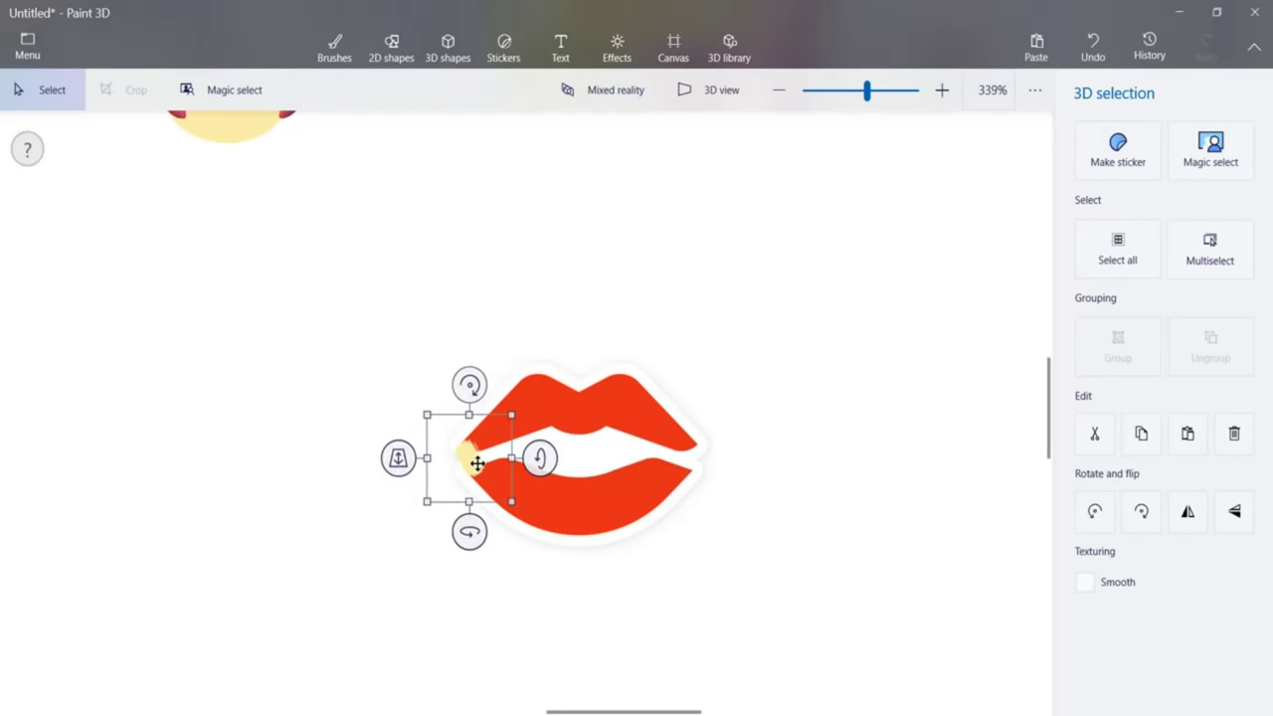
Recolour the corner capsule with the sampled red and fit a matching red piece over the lips' right corner.
{"action": "left_click", "coordinate": [343, 54]}
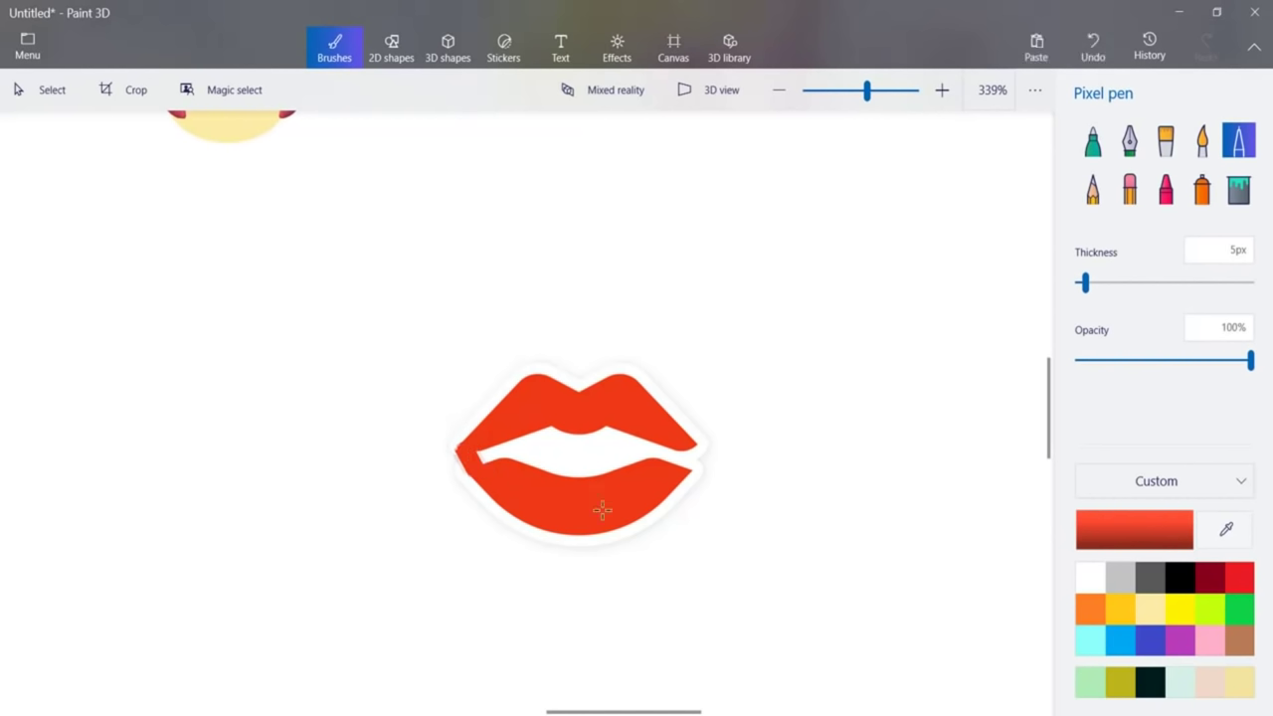
{"action": "left_click", "coordinate": [36, 89]}
{"action": "left_click", "coordinate": [683, 415]}
{"action": "left_click_drag", "start_coordinate": [683, 414], "coordinate": [688, 451]}
{"action": "left_click_drag", "start_coordinate": [675, 384], "coordinate": [715, 394]}
{"action": "left_click_drag", "start_coordinate": [672, 459], "coordinate": [687, 463]}
{"action": "left_click_drag", "start_coordinate": [686, 388], "coordinate": [685, 386]}
{"action": "left_click_drag", "start_coordinate": [696, 449], "coordinate": [690, 459]}
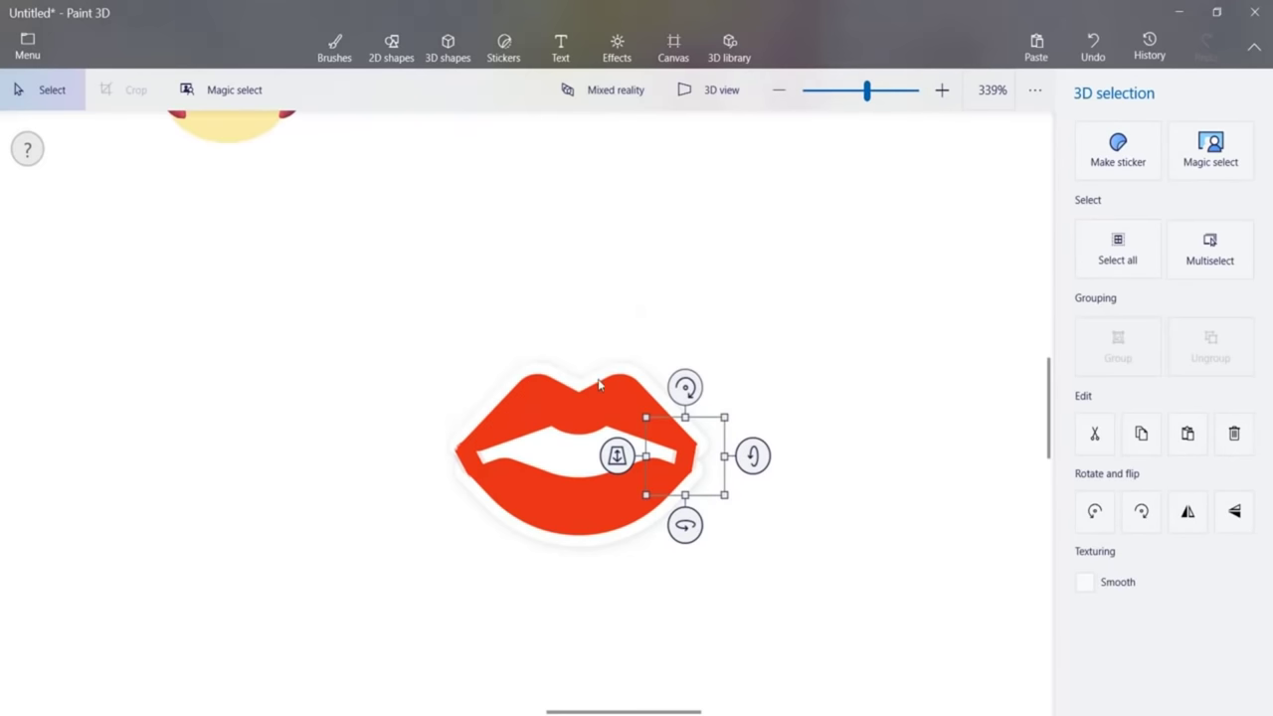
Group the lips with the two red corner pieces.
{"action": "left_click", "coordinate": [577, 409], "text": "ctrl"}
{"action": "left_click", "coordinate": [476, 472], "text": "ctrl"}
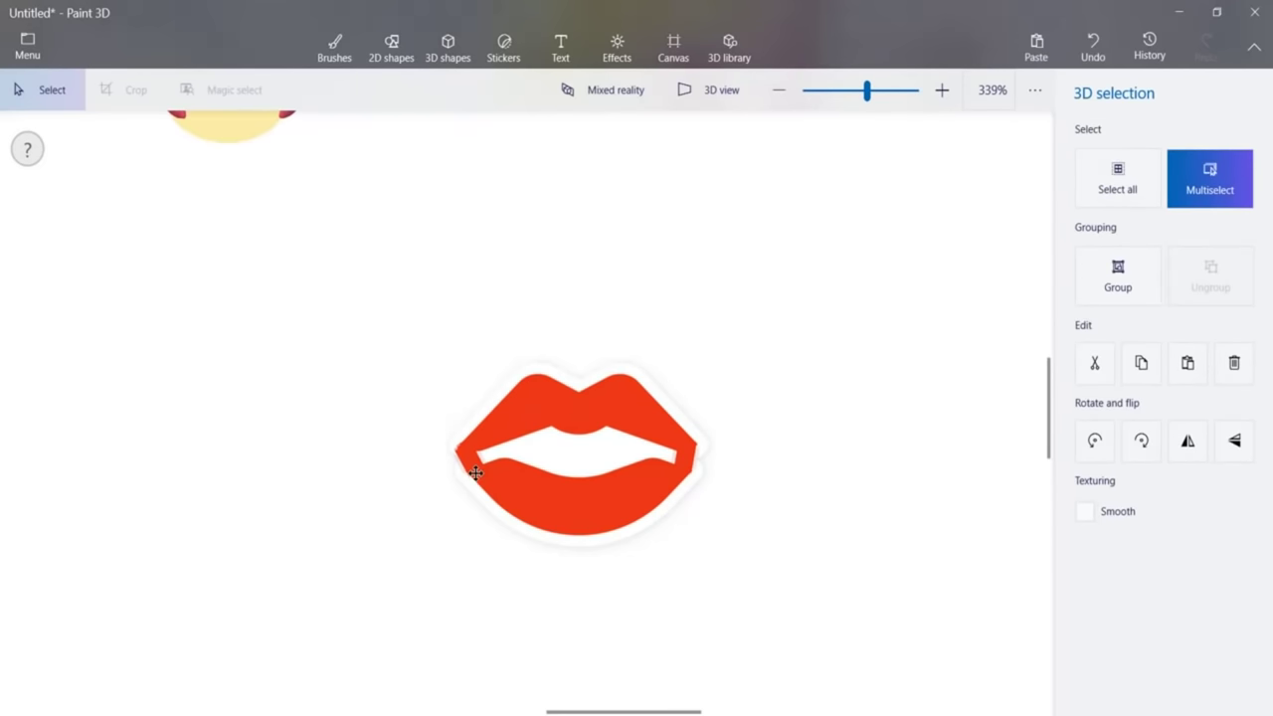
{"action": "left_click", "coordinate": [889, 270]}
{"action": "left_click", "coordinate": [472, 463]}
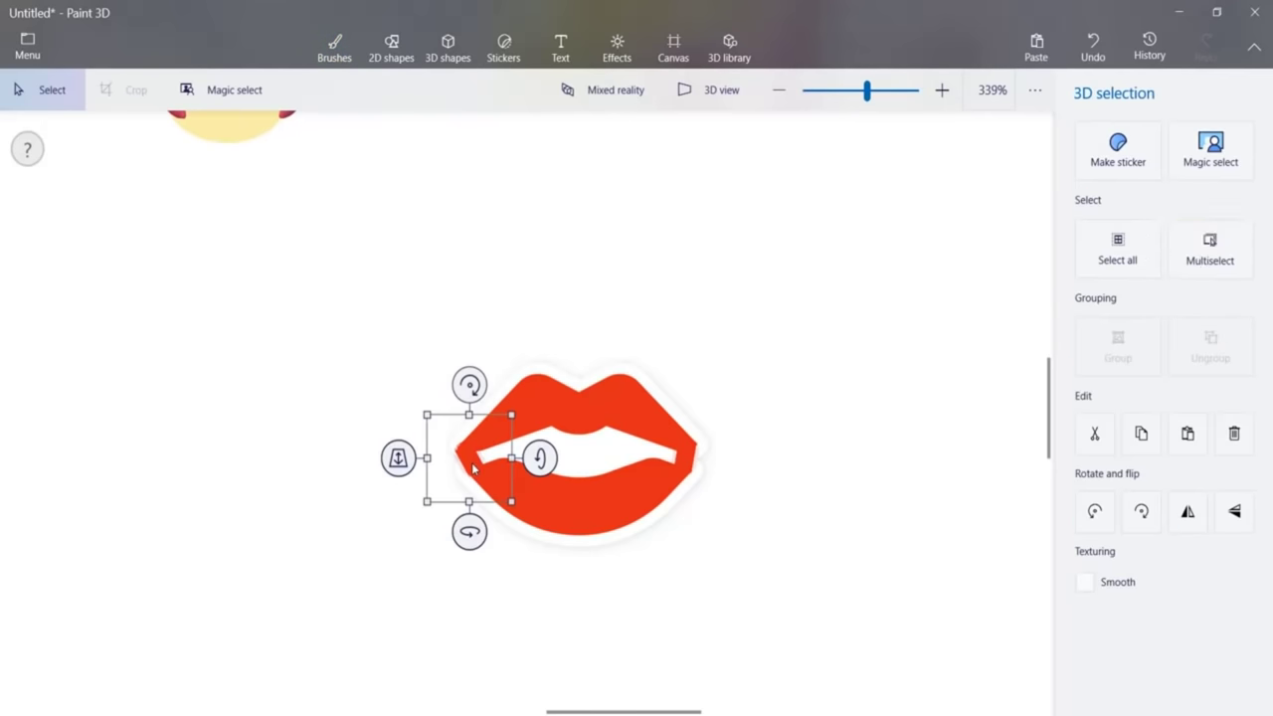
{"action": "left_click", "coordinate": [691, 451], "text": "ctrl"}
{"action": "left_click", "coordinate": [636, 403], "text": "ctrl"}
{"action": "key", "text": "ctrl+g"}
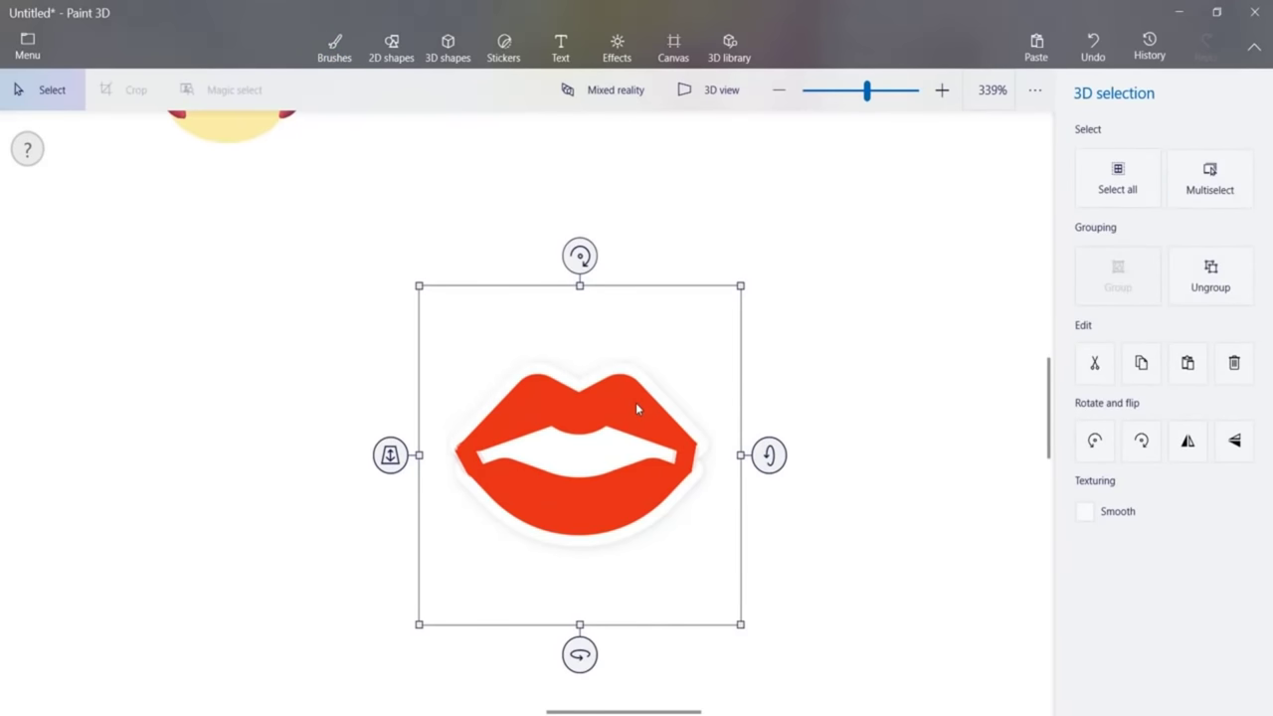
Shrink the grouped lips, adjust their depth and place them on the face just below the nose.
{"action": "left_click_drag", "start_coordinate": [833, 92], "coordinate": [865, 94]}
{"action": "left_click_drag", "start_coordinate": [630, 708], "coordinate": [707, 709]}
{"action": "left_click_drag", "start_coordinate": [759, 332], "coordinate": [491, 322]}
{"action": "left_click_drag", "start_coordinate": [448, 239], "coordinate": [324, 656]}
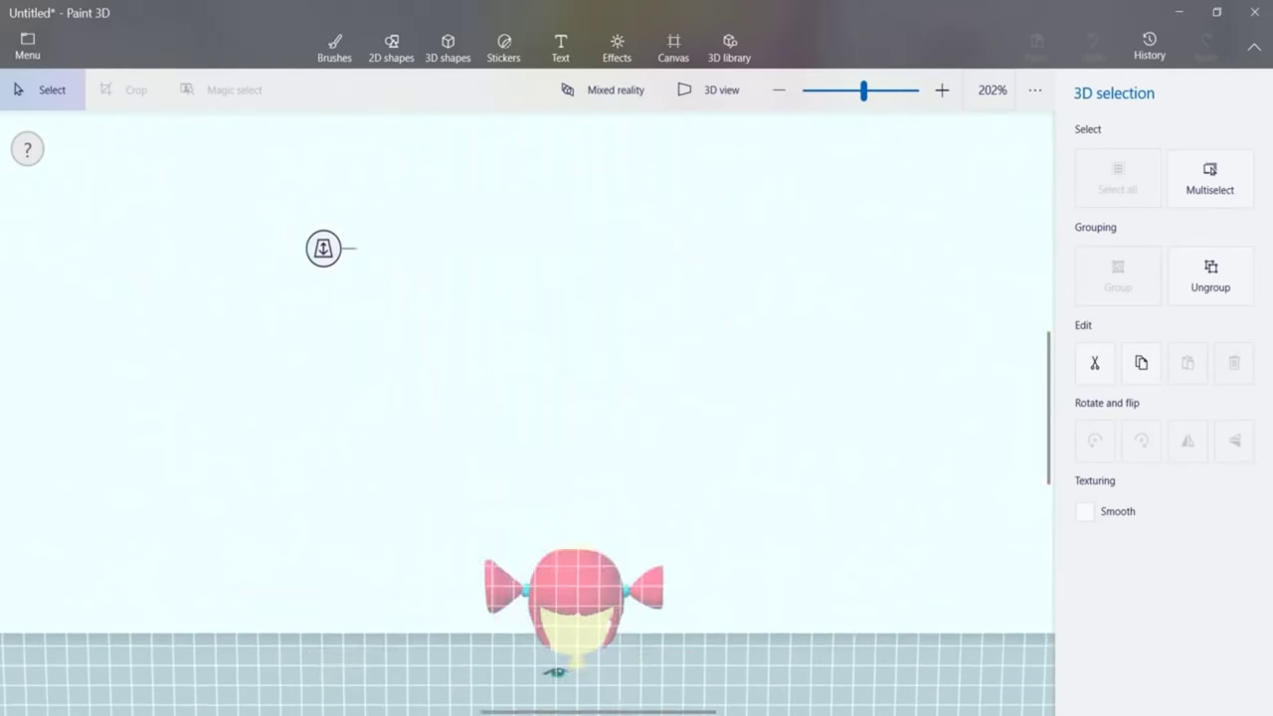
{"action": "left_click_drag", "start_coordinate": [408, 237], "coordinate": [495, 240]}
{"action": "left_click_drag", "start_coordinate": [455, 245], "coordinate": [479, 219]}
{"action": "left_click_drag", "start_coordinate": [451, 244], "coordinate": [449, 244]}
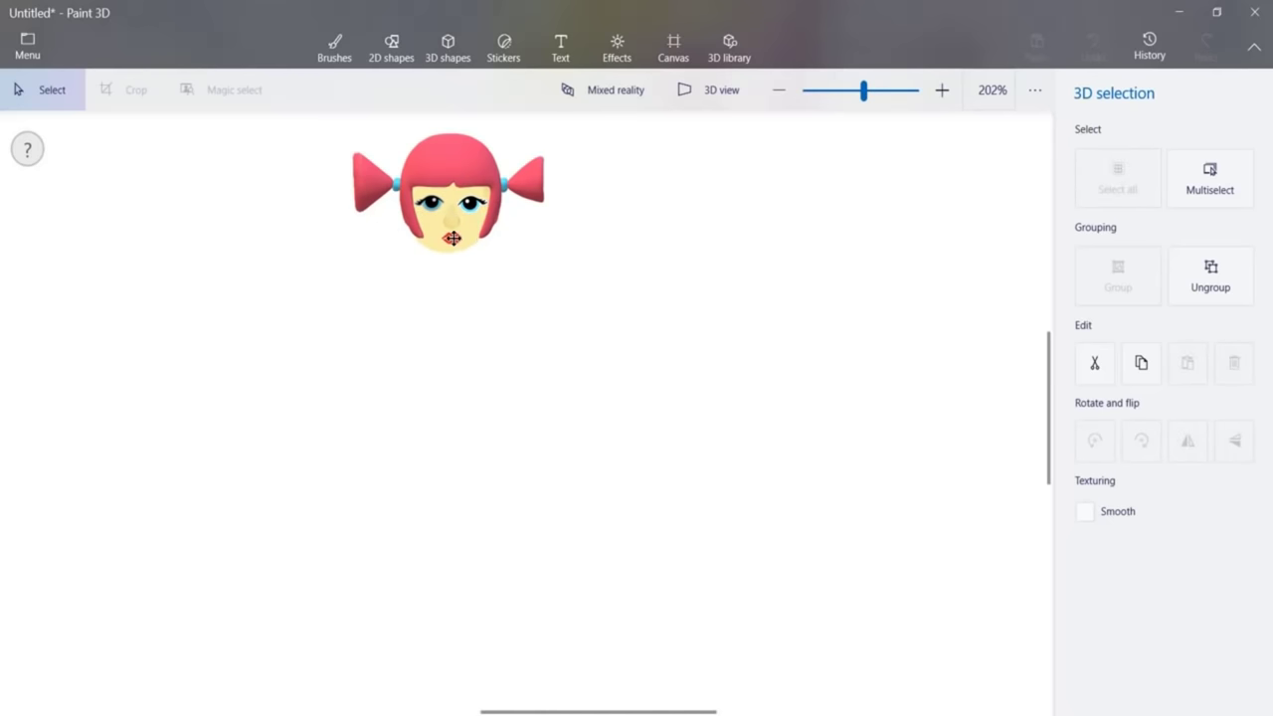
Fine-tune the position of the lips and nose on the face.
{"action": "left_click", "coordinate": [581, 294]}
{"action": "left_click", "coordinate": [454, 244]}
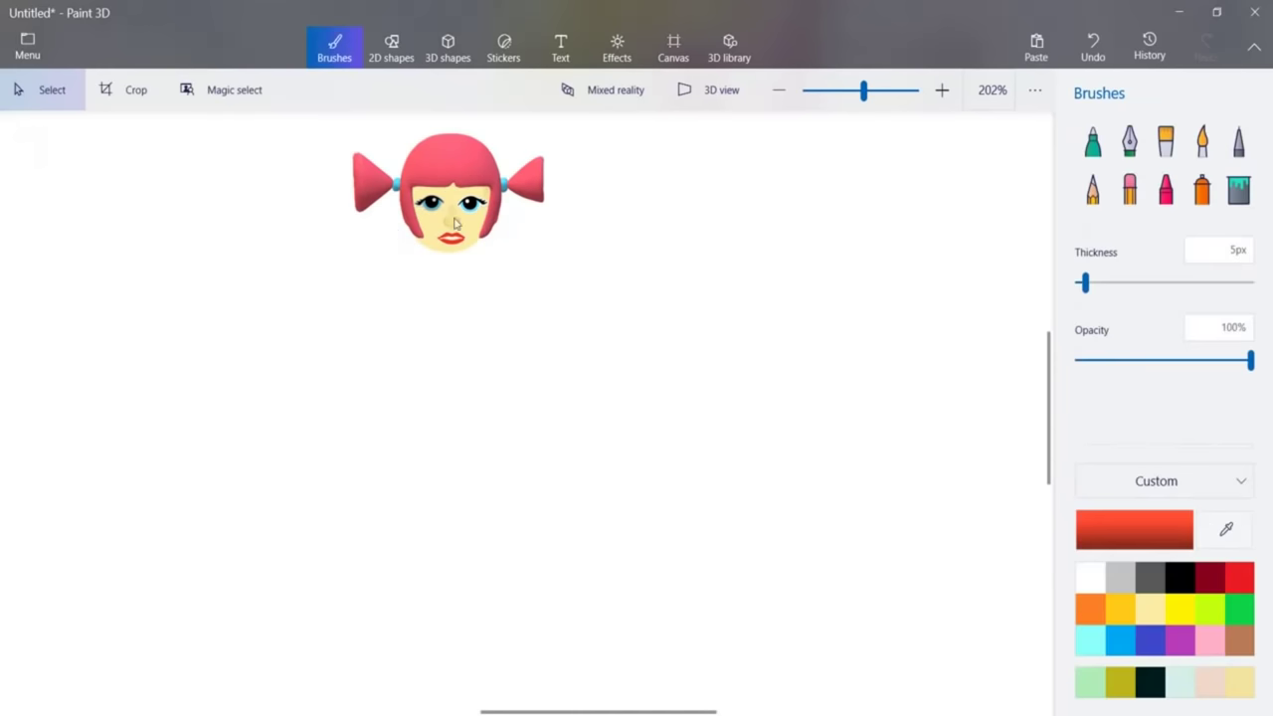
{"action": "left_click", "coordinate": [455, 225]}
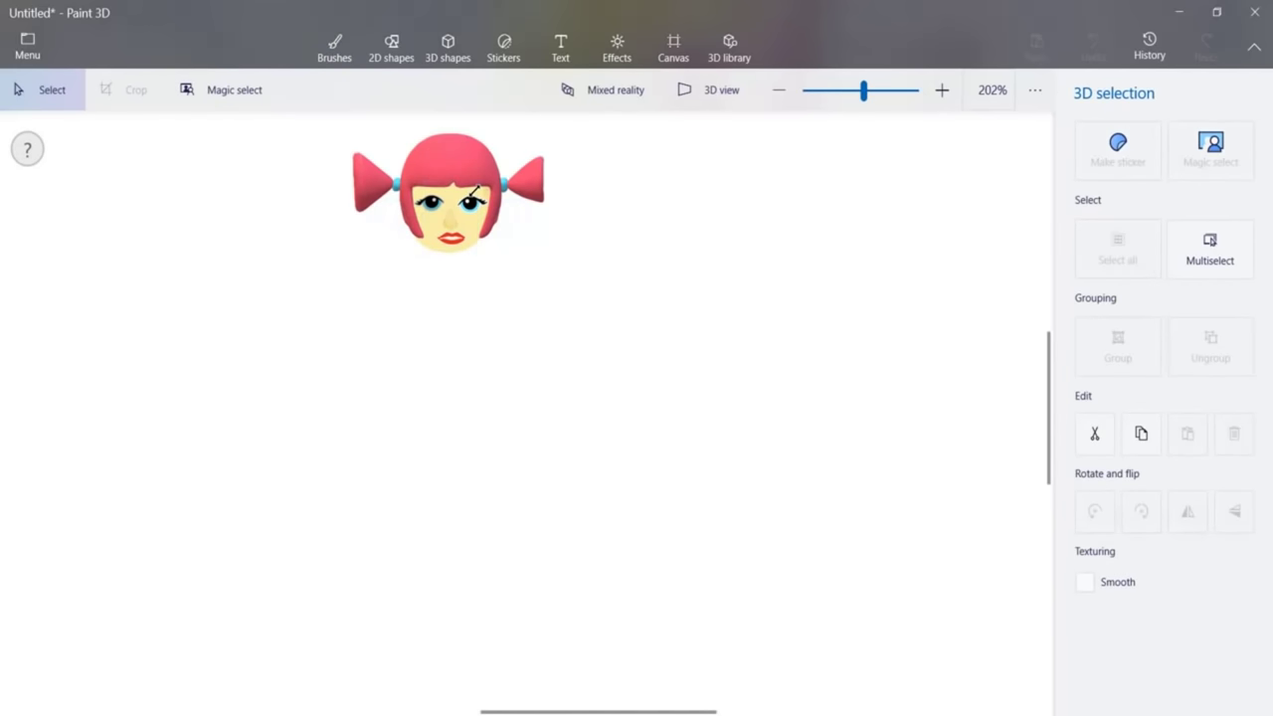
{"action": "left_click", "coordinate": [478, 189]}
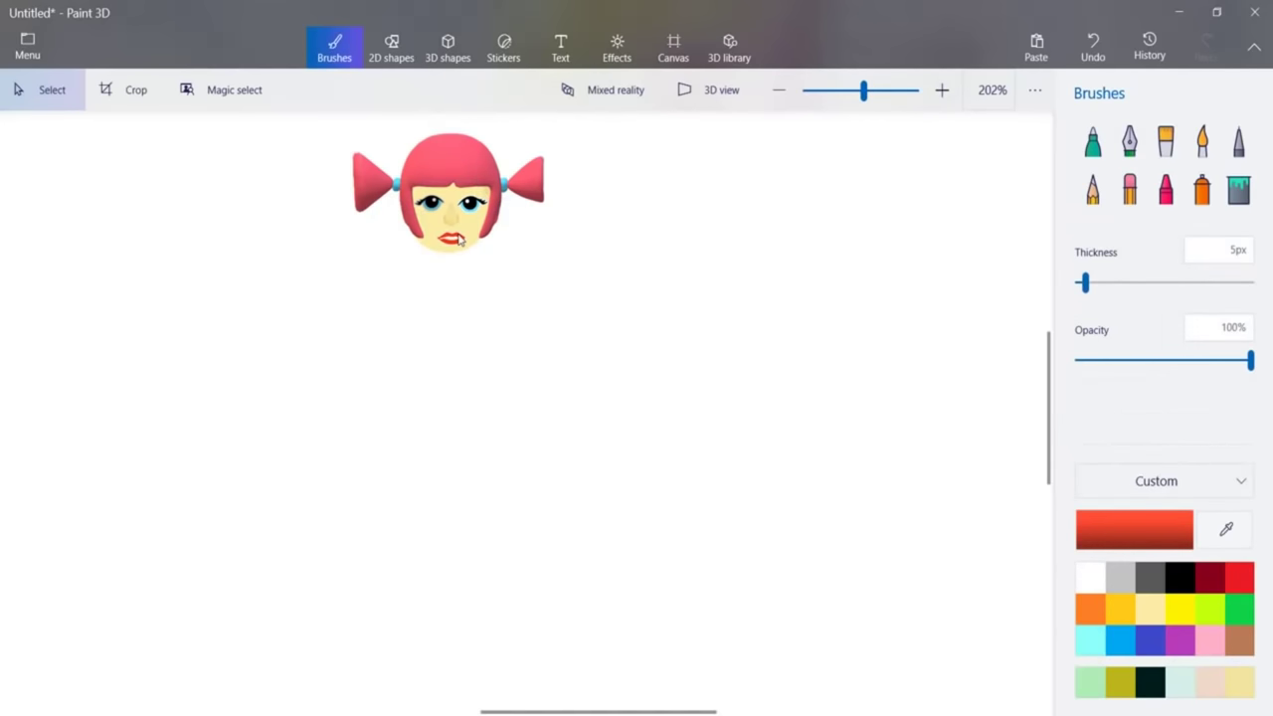
{"action": "left_click", "coordinate": [459, 239]}
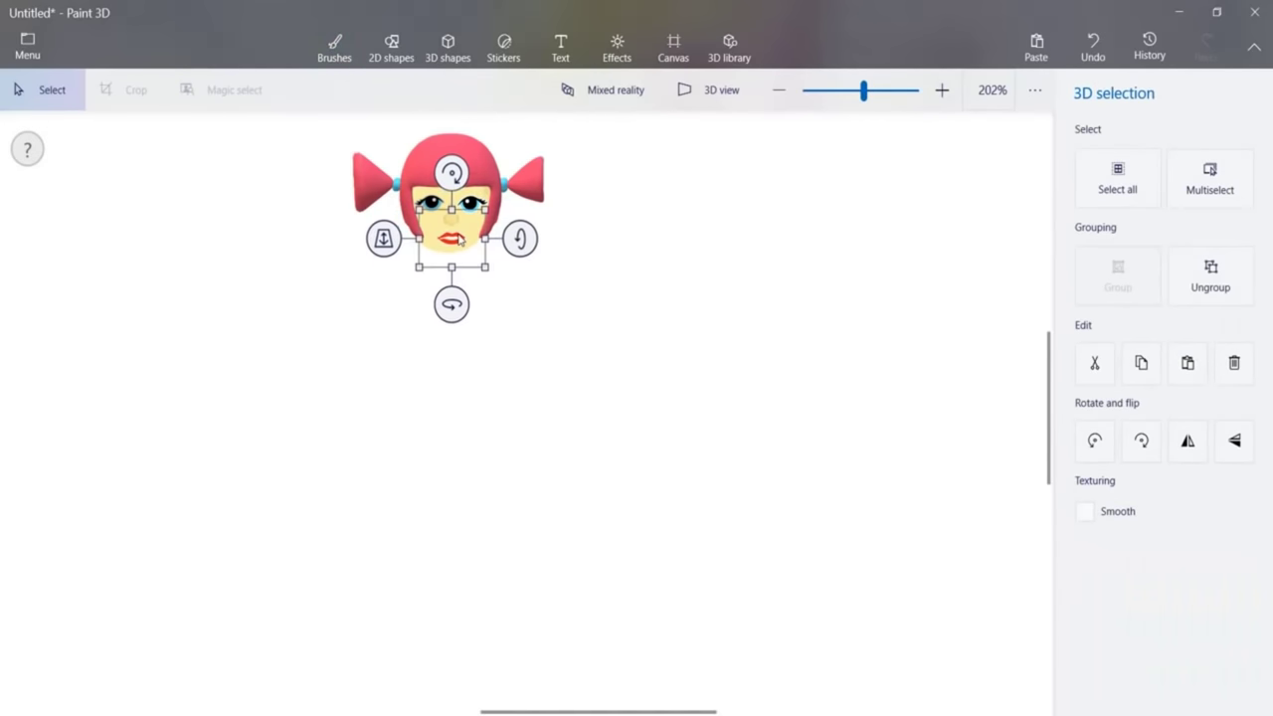
{"action": "left_click", "coordinate": [607, 276]}
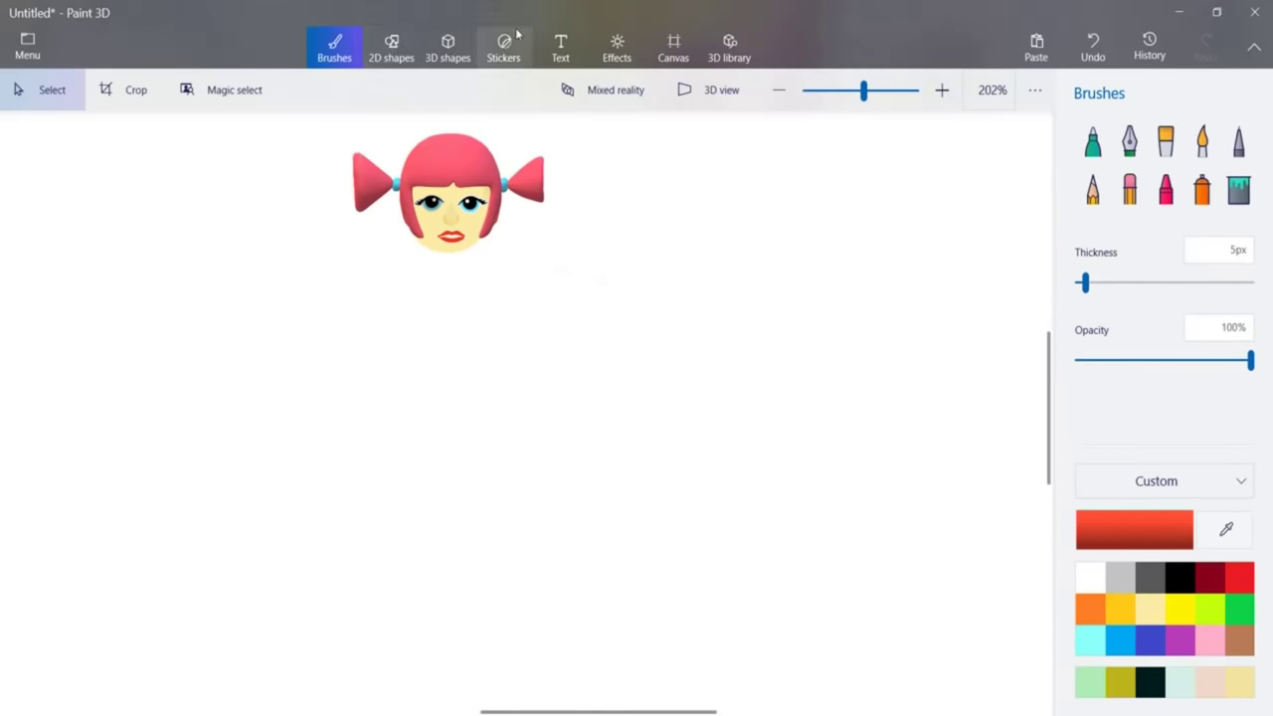
Draw a large solid cream triangle on the blank canvas beside the head and make it a 3D object.
{"action": "left_click", "coordinate": [396, 48]}
{"action": "left_click", "coordinate": [1236, 235]}
{"action": "left_click_drag", "start_coordinate": [677, 279], "coordinate": [882, 491]}
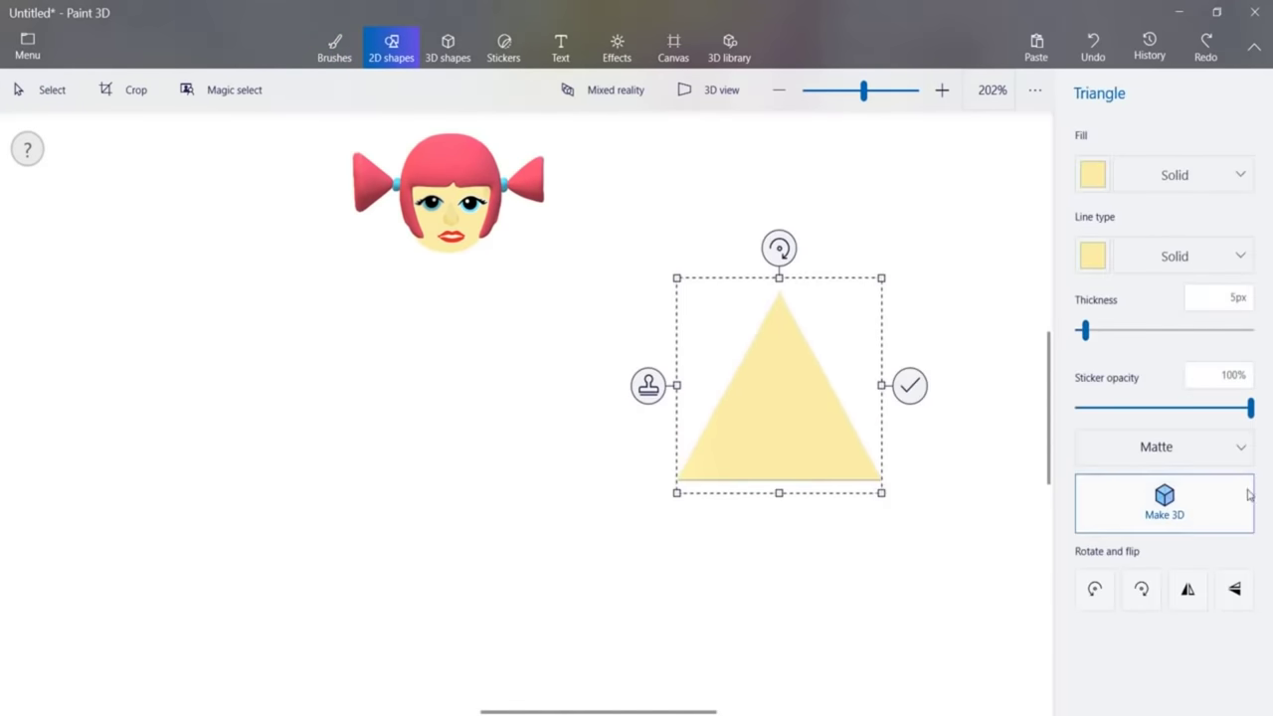
{"action": "left_click", "coordinate": [1193, 519]}
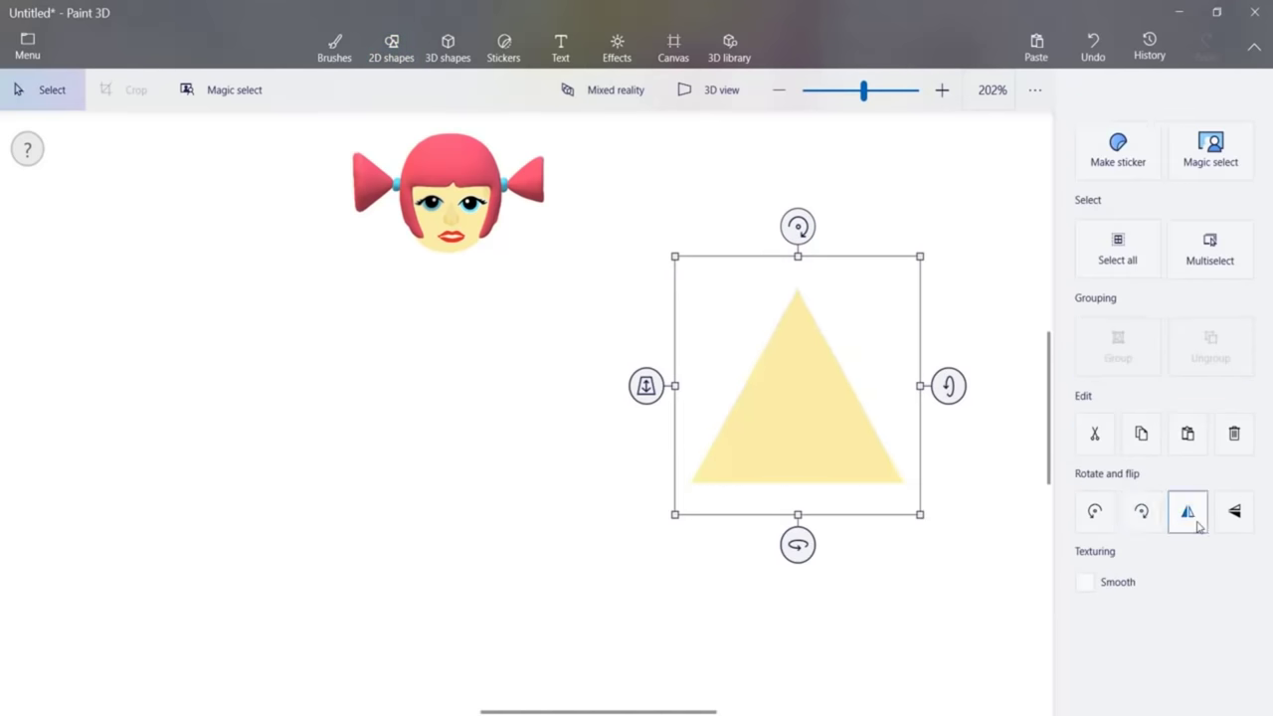
Add a cream 3D capsule under the chin as the neck, shorten it and centre it below the head.
{"action": "left_click", "coordinate": [391, 46]}
{"action": "left_click", "coordinate": [1128, 243]}
{"action": "left_click_drag", "start_coordinate": [555, 272], "coordinate": [387, 277]}
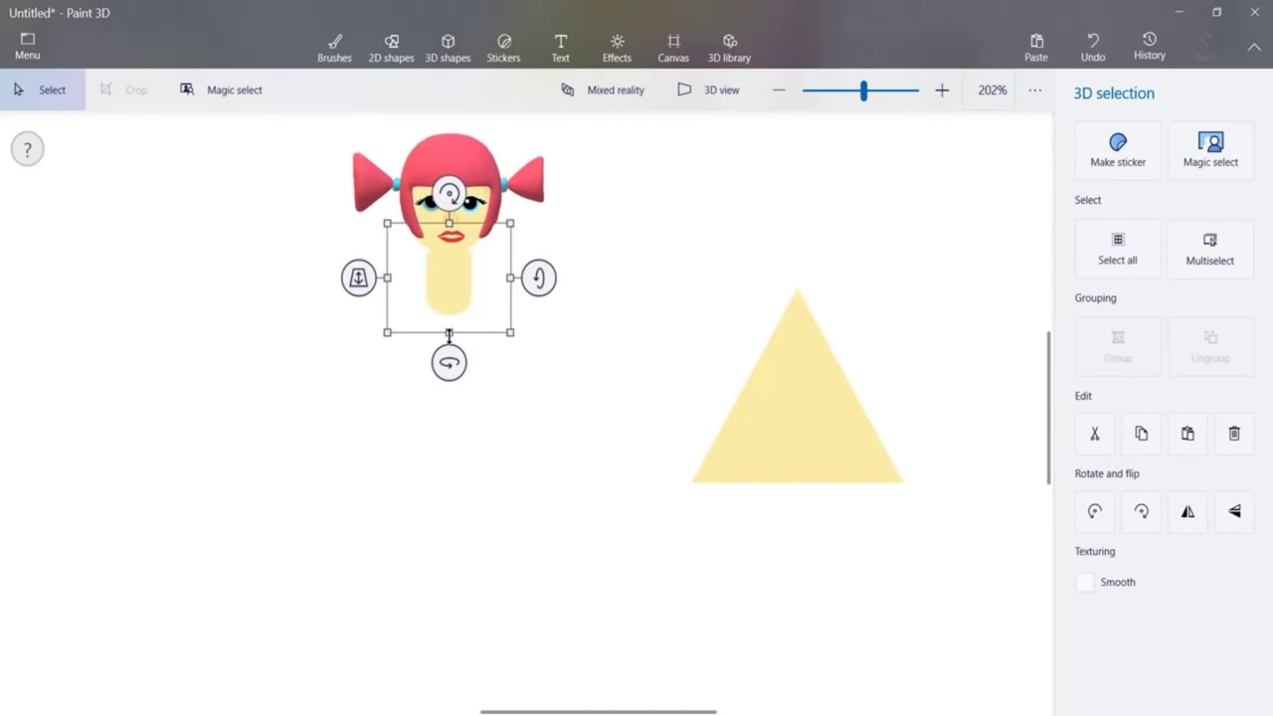
{"action": "left_click_drag", "start_coordinate": [448, 335], "coordinate": [448, 309]}
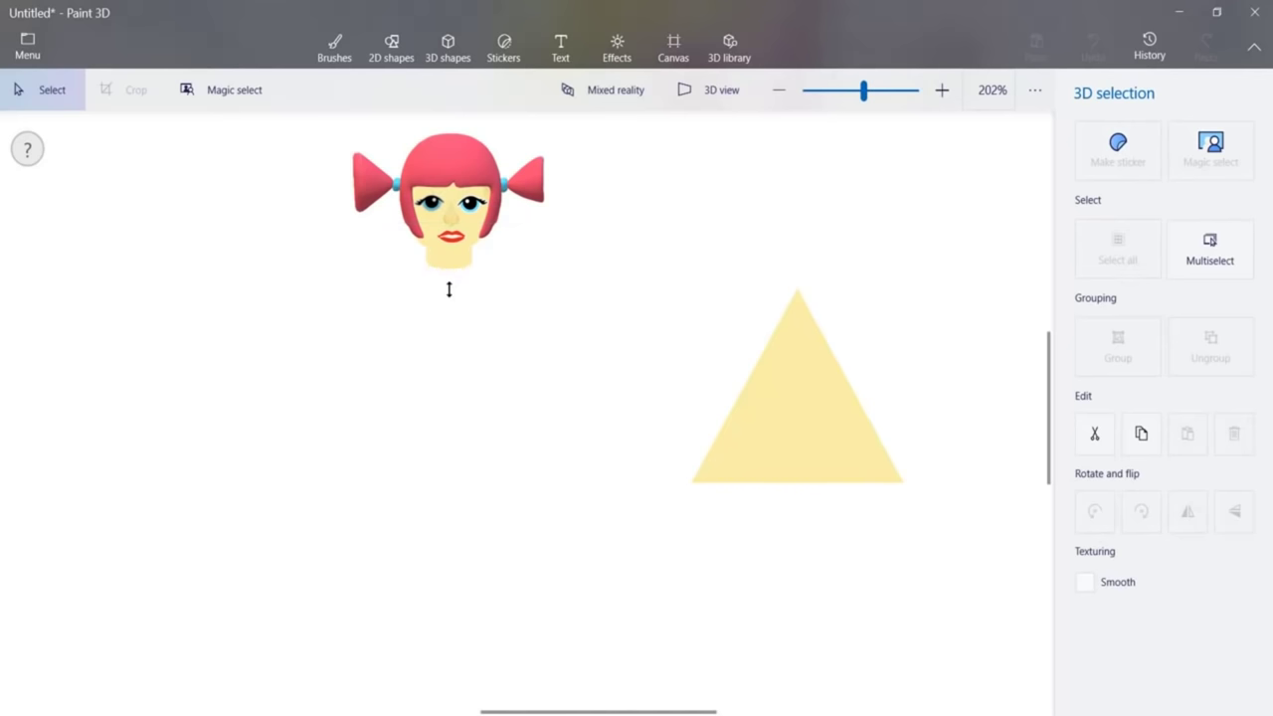
{"action": "left_click_drag", "start_coordinate": [449, 286], "coordinate": [449, 285]}
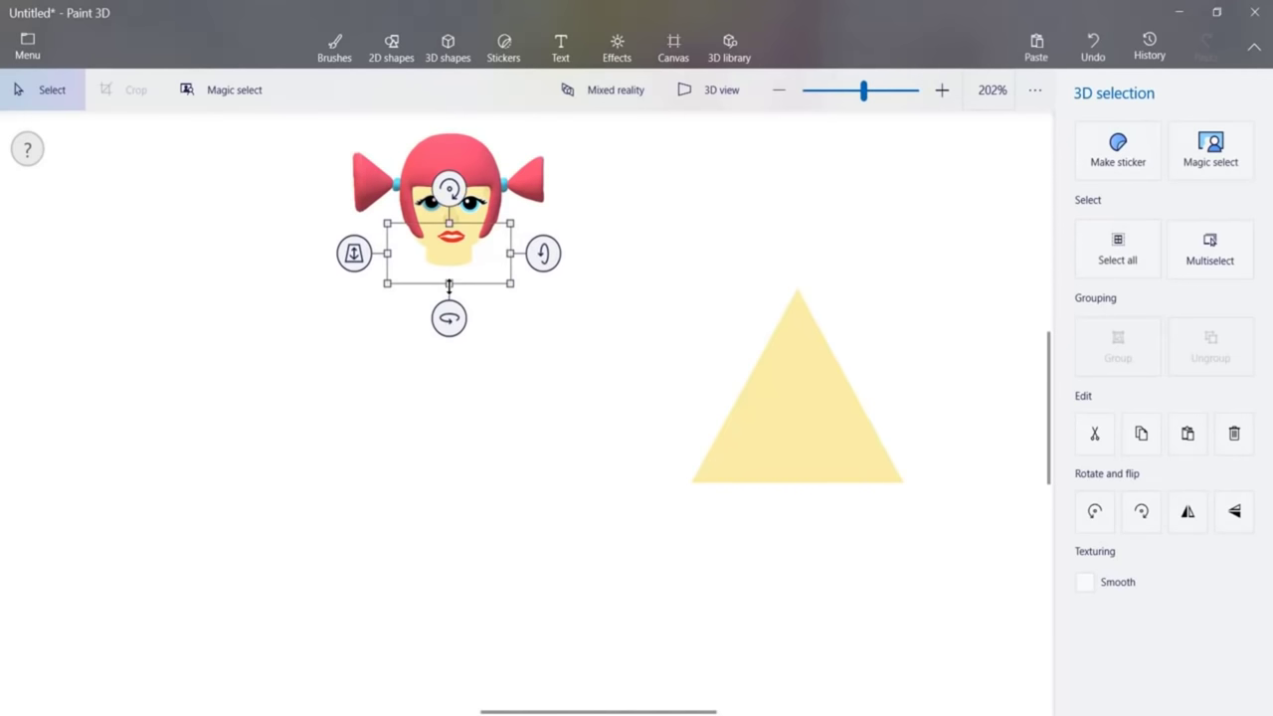
{"action": "left_click_drag", "start_coordinate": [505, 252], "coordinate": [504, 253]}
{"action": "key", "text": "Right"}
{"action": "key", "text": "Right"}
{"action": "key", "text": "Right"}
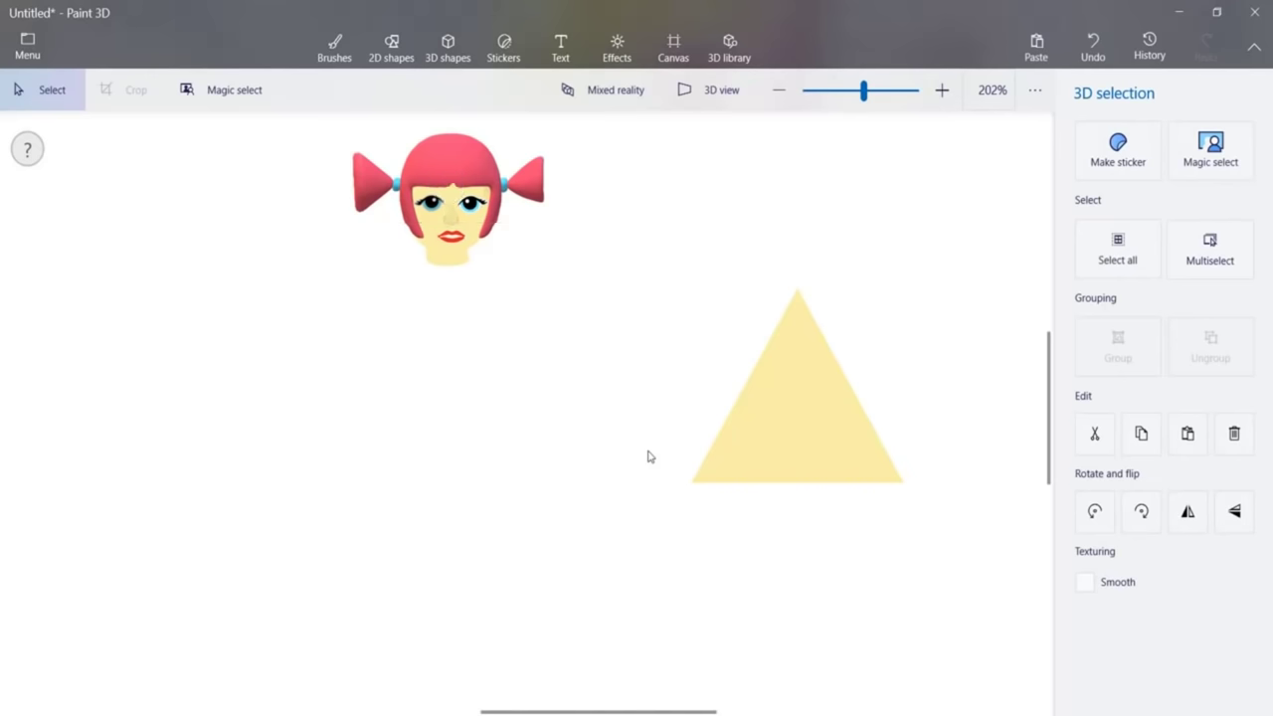
{"action": "key", "text": "Left"}
Draw a cream rounded square directly below the neck as the torso and widen it.
{"action": "mouse_move", "coordinate": [421, 264]}
{"action": "left_mouse_down"}
{"action": "mouse_move", "coordinate": [497, 322]}
{"action": "mouse_move", "coordinate": [513, 388]}
{"action": "left_mouse_up"}
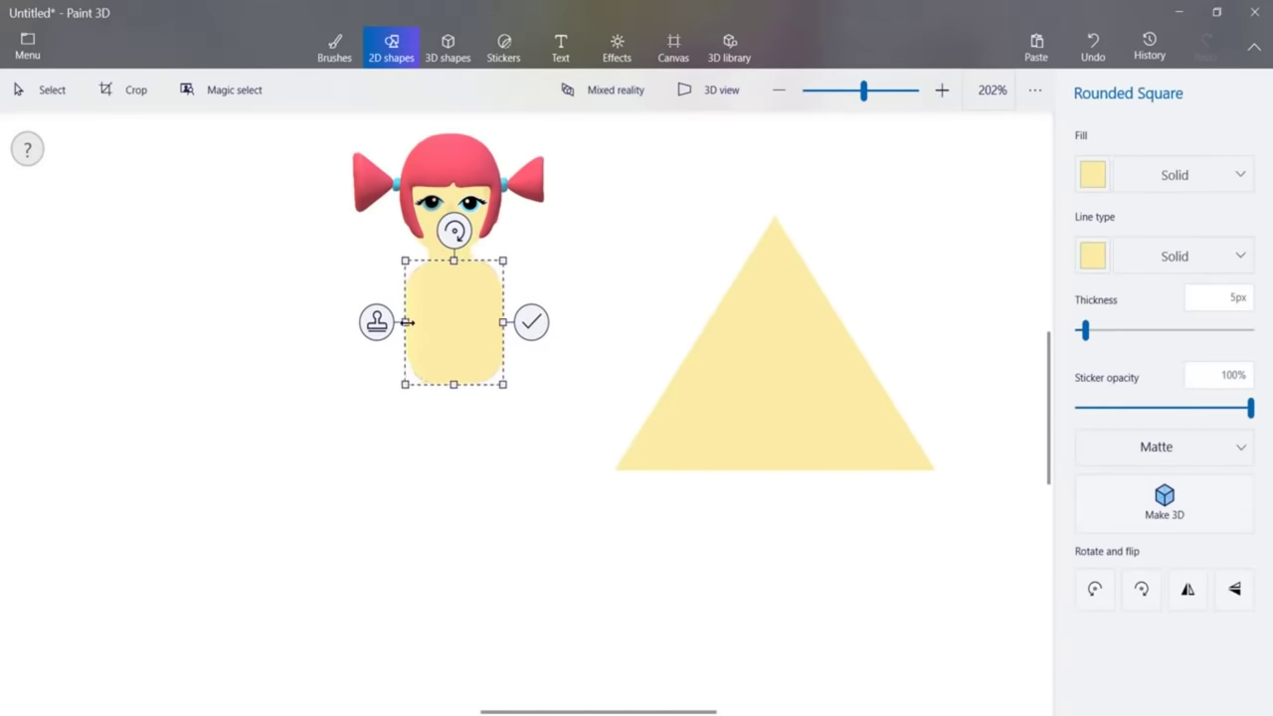
{"action": "left_click_drag", "start_coordinate": [407, 322], "coordinate": [390, 321]}
{"action": "left_click", "coordinate": [510, 326]}
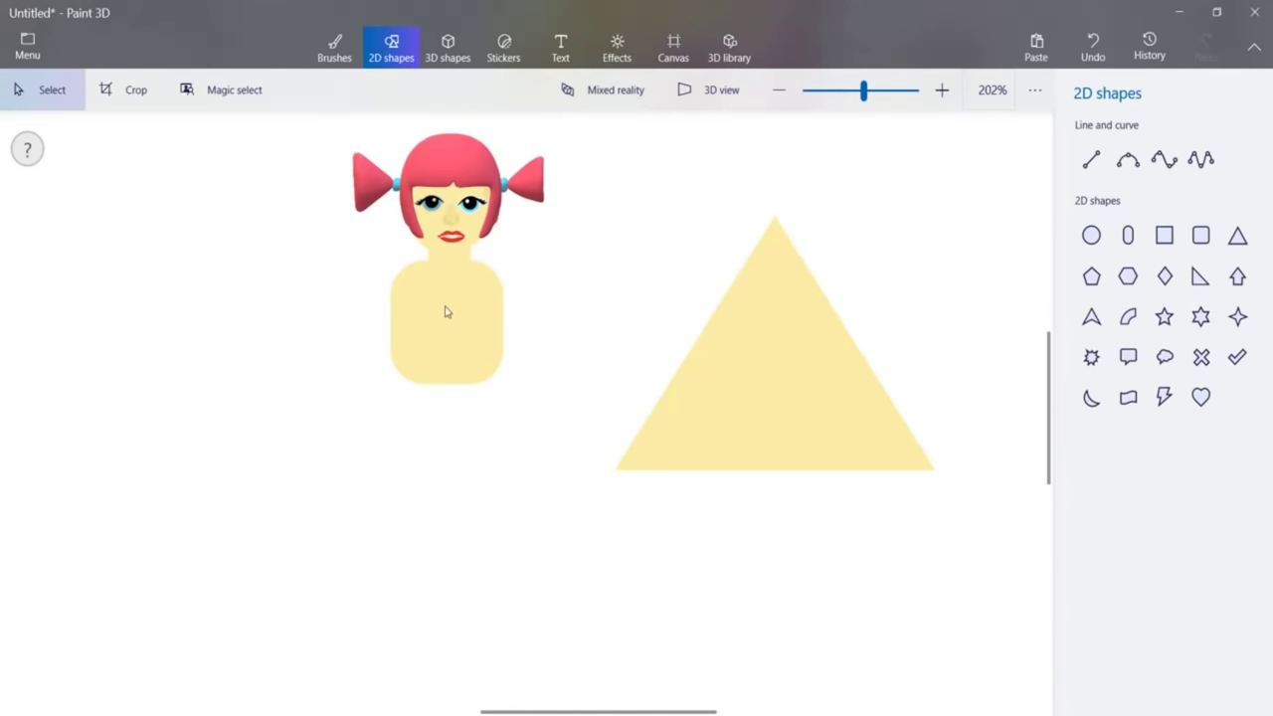
Undo the torso and redraw it as a 3D cream rounded square, scaled down and centred below the neck.
{"action": "key", "text": "ctrl+z"}
{"action": "left_click", "coordinate": [1201, 234]}
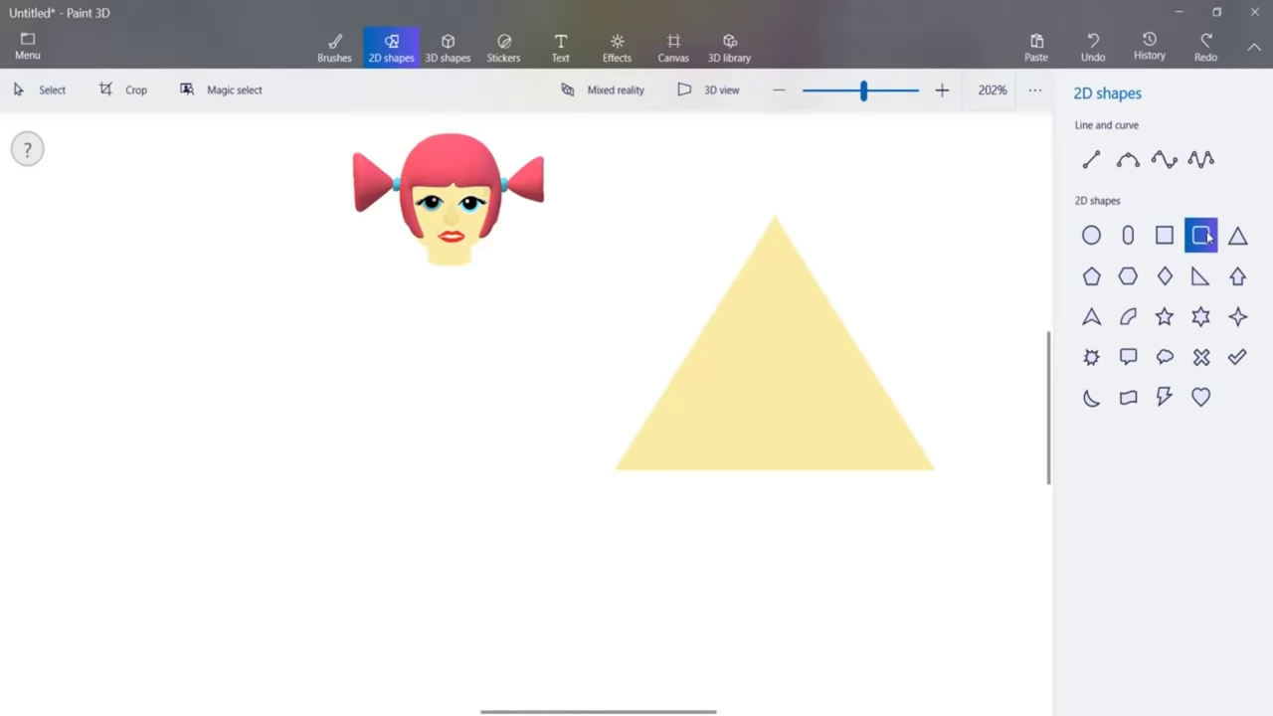
{"action": "left_click_drag", "start_coordinate": [392, 280], "coordinate": [548, 448]}
{"action": "left_click", "coordinate": [1176, 517]}
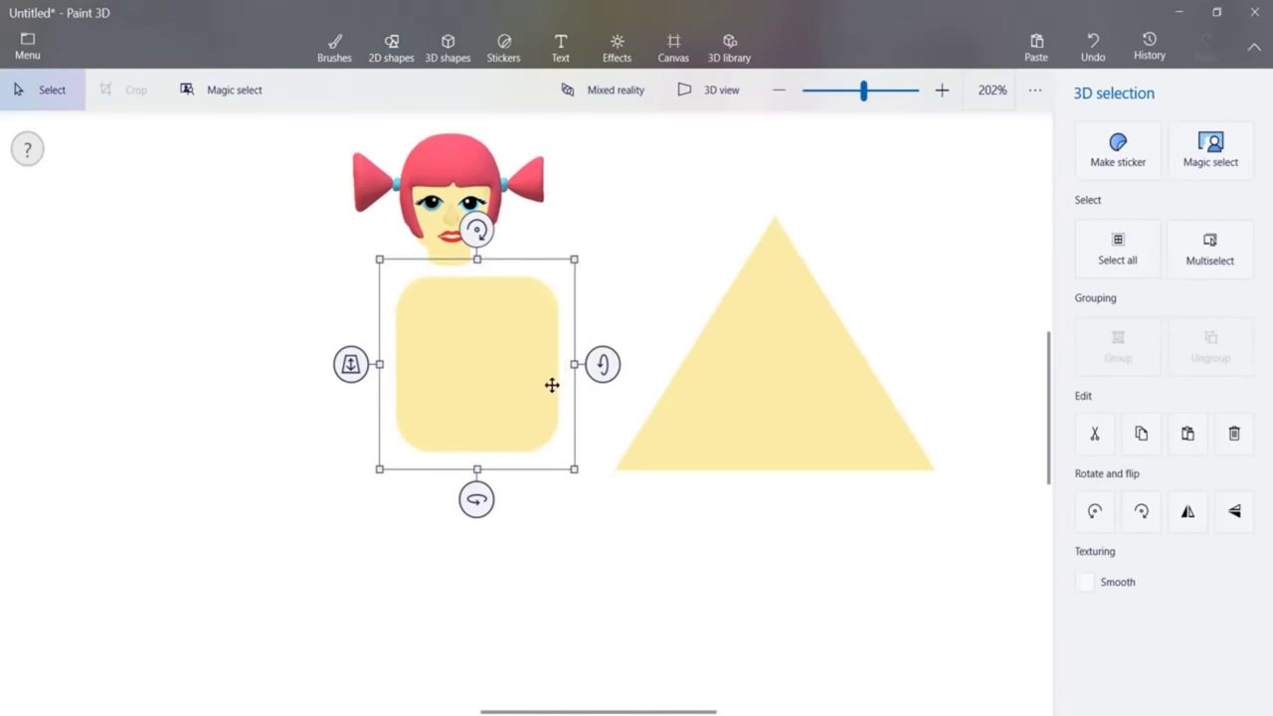
{"action": "left_click_drag", "start_coordinate": [554, 384], "coordinate": [524, 361]}
{"action": "mouse_move", "coordinate": [427, 376]}
{"action": "left_mouse_down"}
{"action": "mouse_move", "coordinate": [427, 341]}
{"action": "mouse_move", "coordinate": [427, 358]}
{"action": "left_mouse_up"}
{"action": "left_click_drag", "start_coordinate": [446, 434], "coordinate": [451, 399]}
{"action": "left_click", "coordinate": [452, 355]}
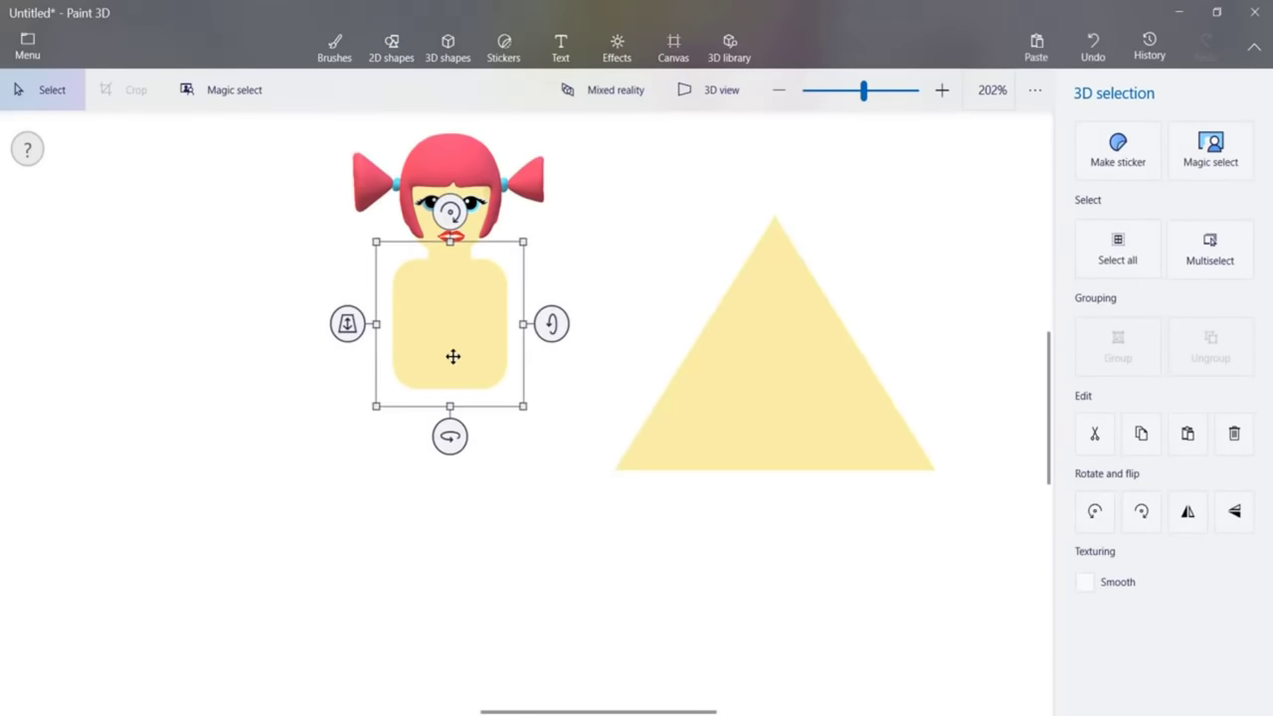
{"action": "left_click", "coordinate": [472, 314]}
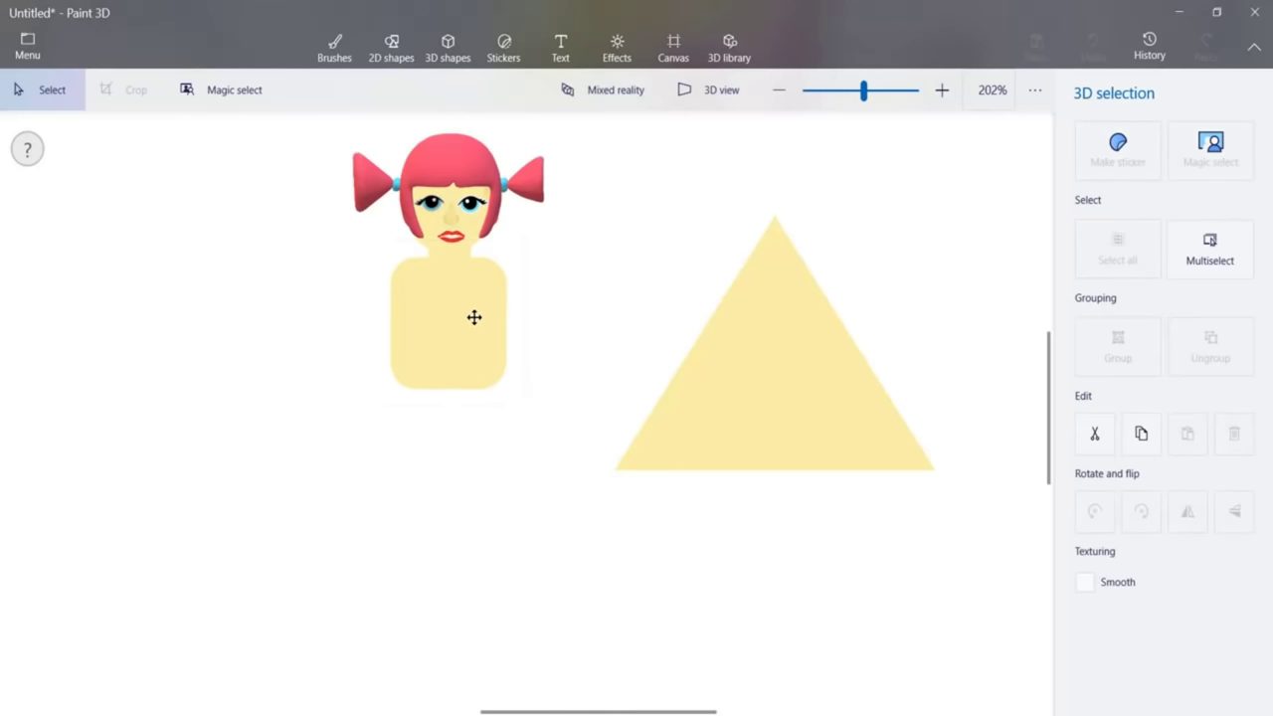
Move the large cream triangle below the torso so that it overlaps it as a skirt.
{"action": "left_click_drag", "start_coordinate": [800, 345], "coordinate": [637, 433]}
{"action": "left_click", "coordinate": [776, 307]}
{"action": "left_click_drag", "start_coordinate": [775, 307], "coordinate": [447, 366]}
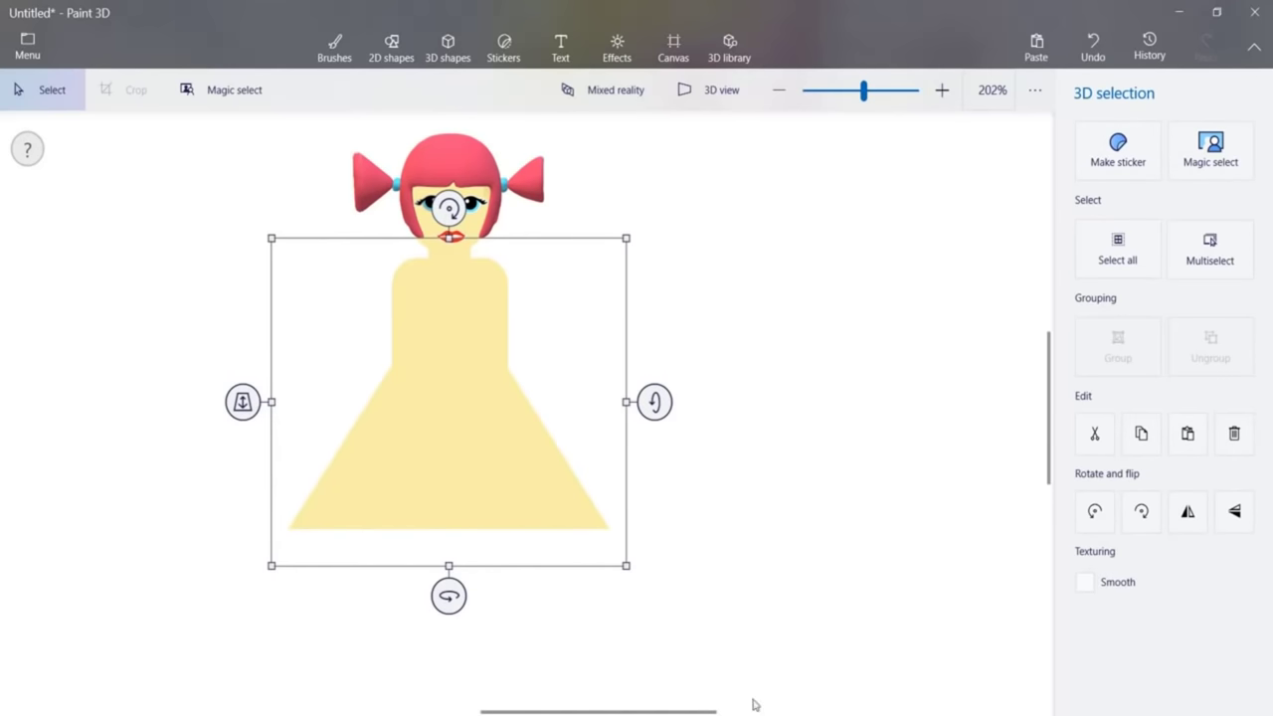
Add the pink rose-pattern image from the Planets folder as a custom sticker.
{"action": "left_click", "coordinate": [617, 45]}
{"action": "left_click", "coordinate": [504, 57]}
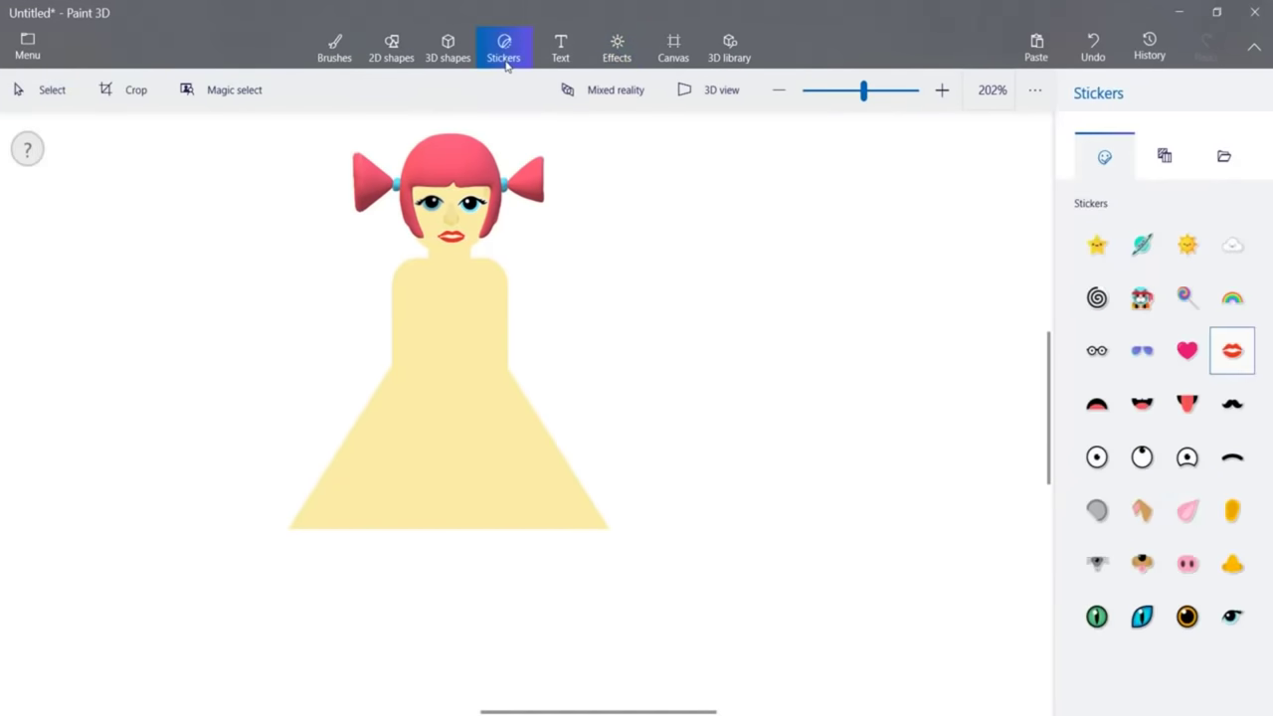
{"action": "left_click", "coordinate": [1223, 159]}
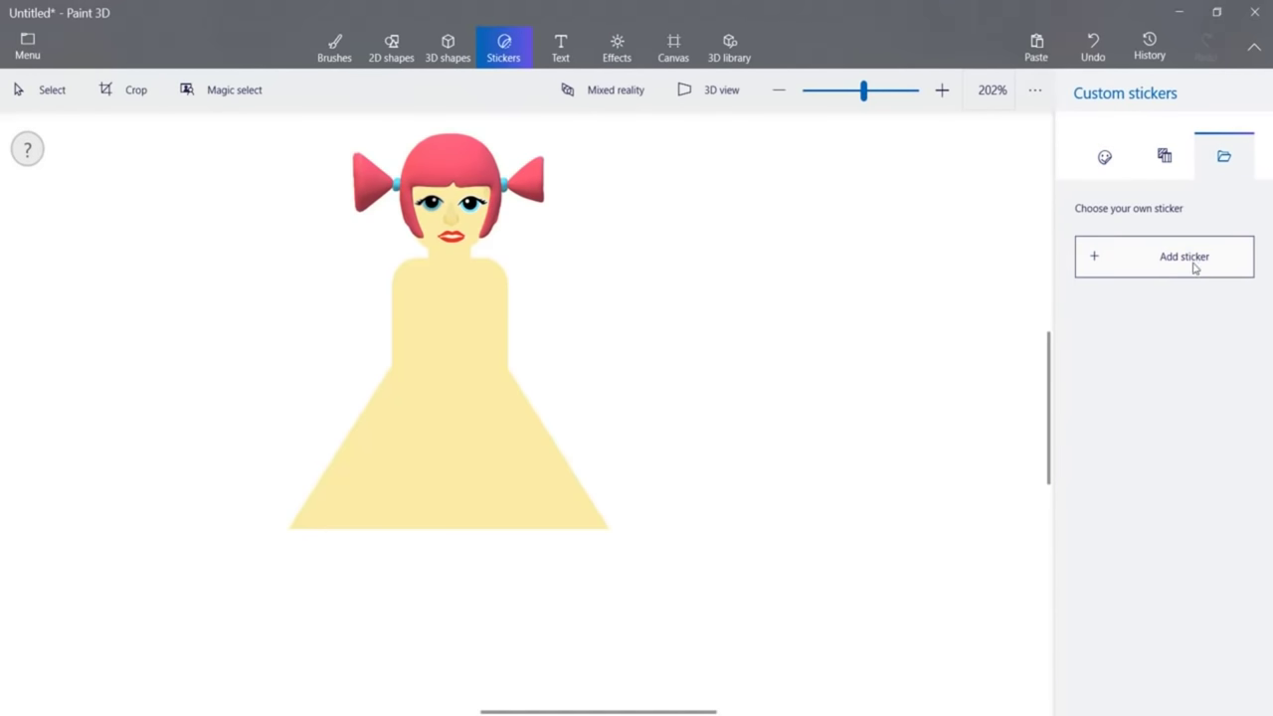
{"action": "left_click", "coordinate": [1195, 266]}
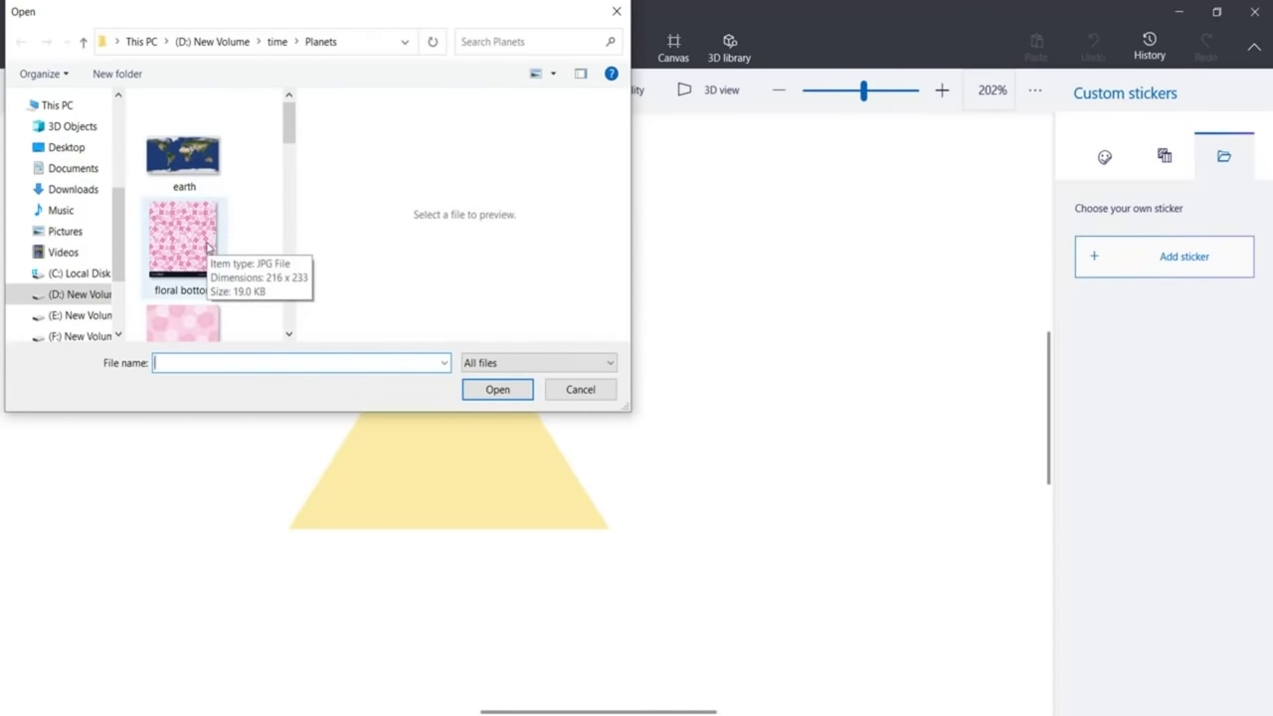
{"action": "scroll", "coordinate": [207, 246], "scroll_direction": "down", "scroll_amount": 1}
{"action": "double_click", "coordinate": [194, 286]}
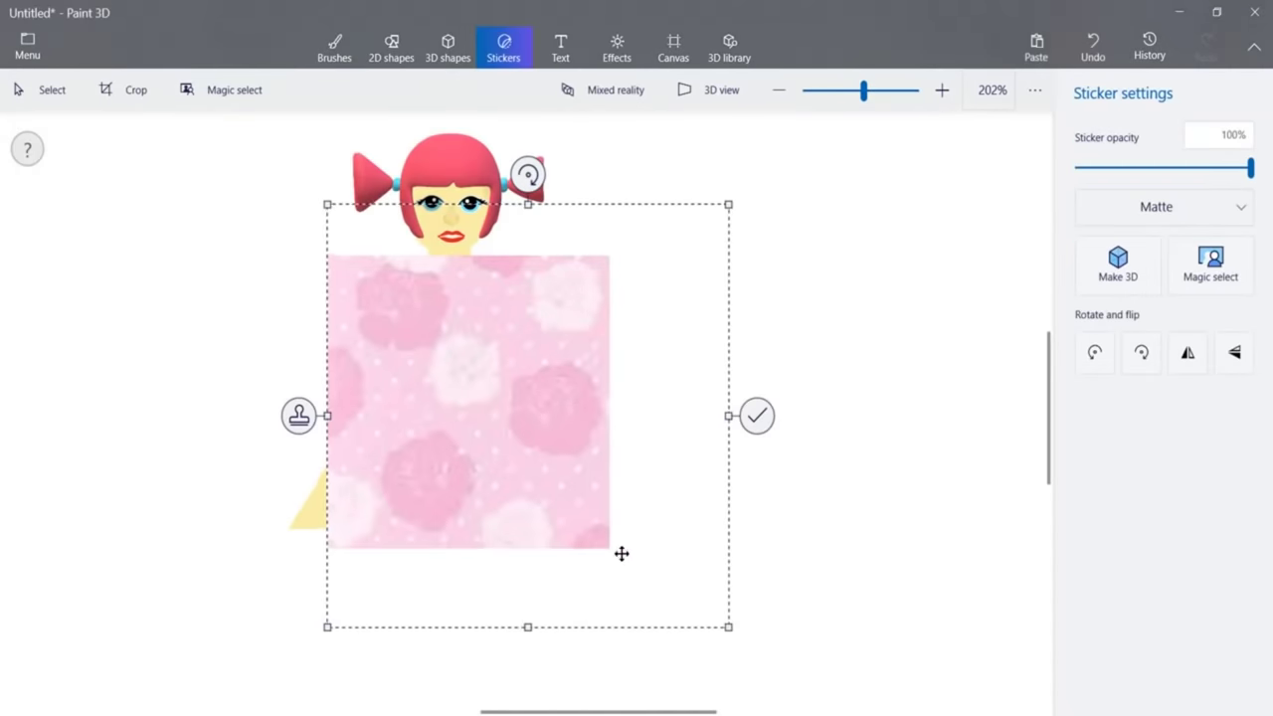
Try to fit the rose-pattern sticker over the torso and skirt, and undo each placement.
{"action": "left_click_drag", "start_coordinate": [727, 626], "coordinate": [719, 617]}
{"action": "left_click_drag", "start_coordinate": [650, 560], "coordinate": [642, 561]}
{"action": "left_click", "coordinate": [741, 413]}
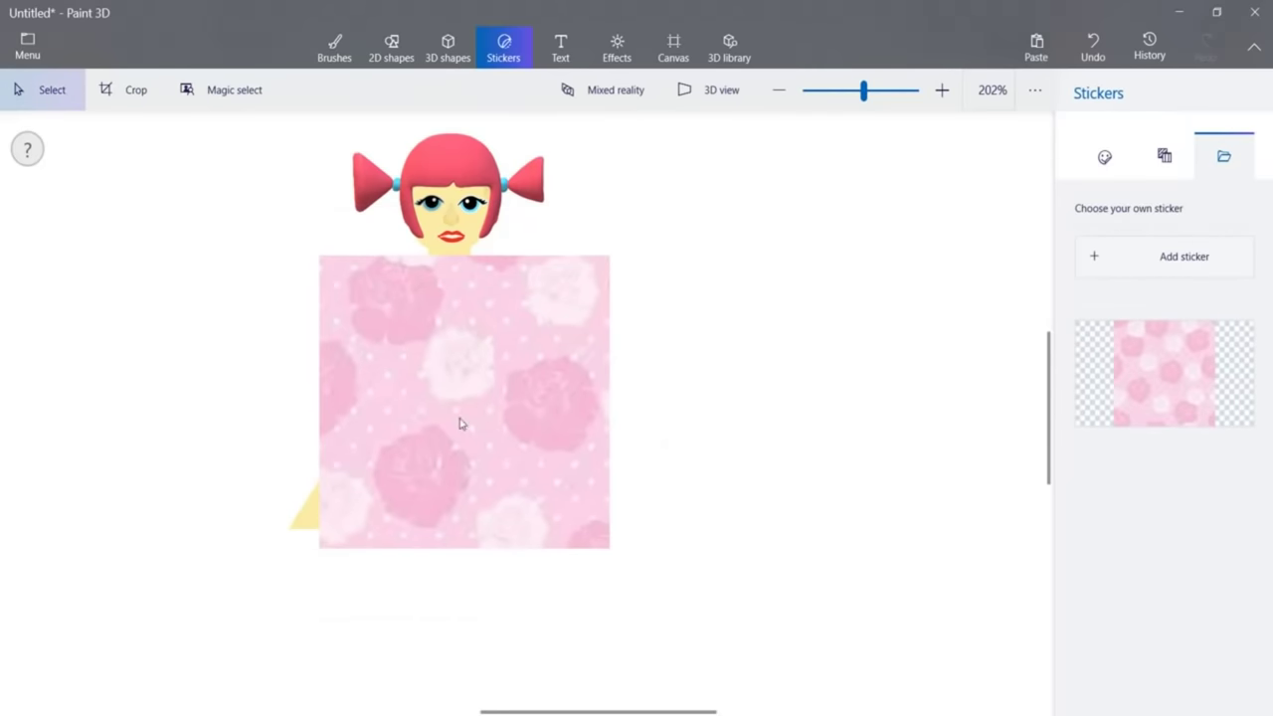
{"action": "left_click_drag", "start_coordinate": [460, 418], "coordinate": [541, 358]}
{"action": "left_click", "coordinate": [577, 315]}
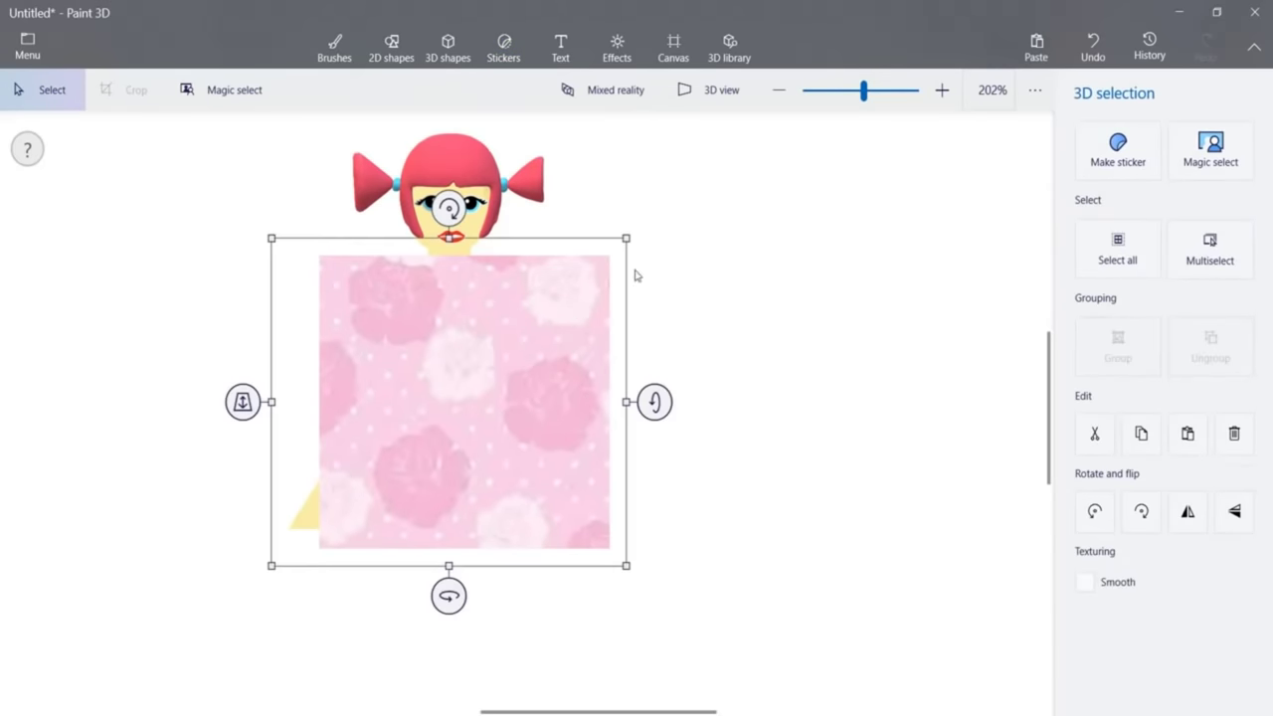
{"action": "left_click_drag", "start_coordinate": [627, 238], "coordinate": [616, 250]}
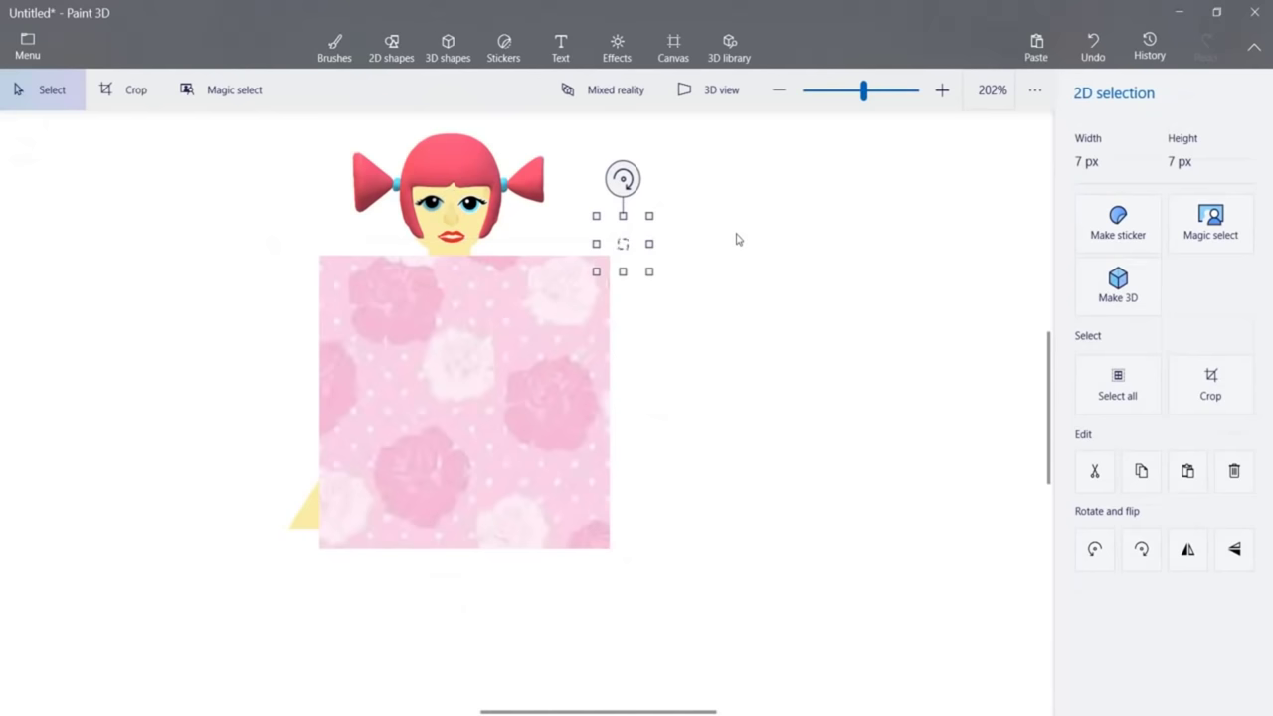
{"action": "left_click", "coordinate": [484, 343]}
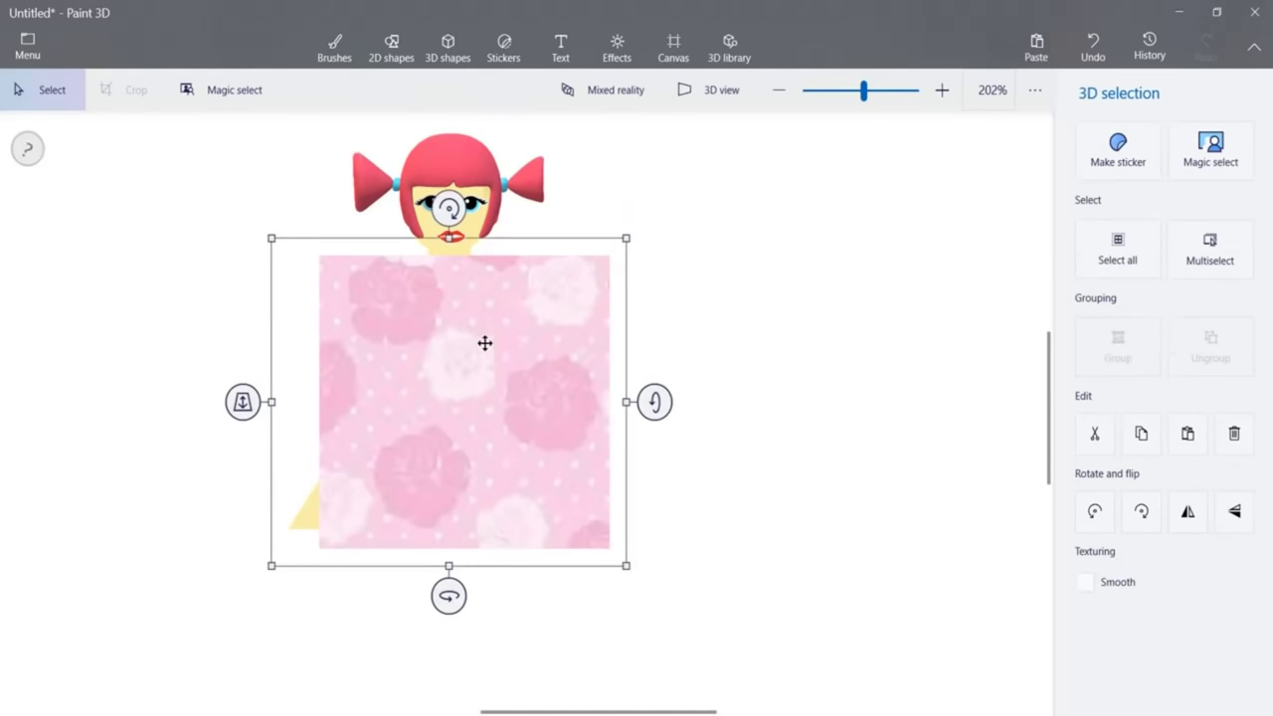
{"action": "left_click_drag", "start_coordinate": [625, 236], "coordinate": [486, 359]}
{"action": "left_click_drag", "start_coordinate": [398, 465], "coordinate": [477, 432]}
{"action": "key", "text": "ctrl+z"}
{"action": "key", "text": "ctrl+z"}
{"action": "key", "text": "ctrl+z"}
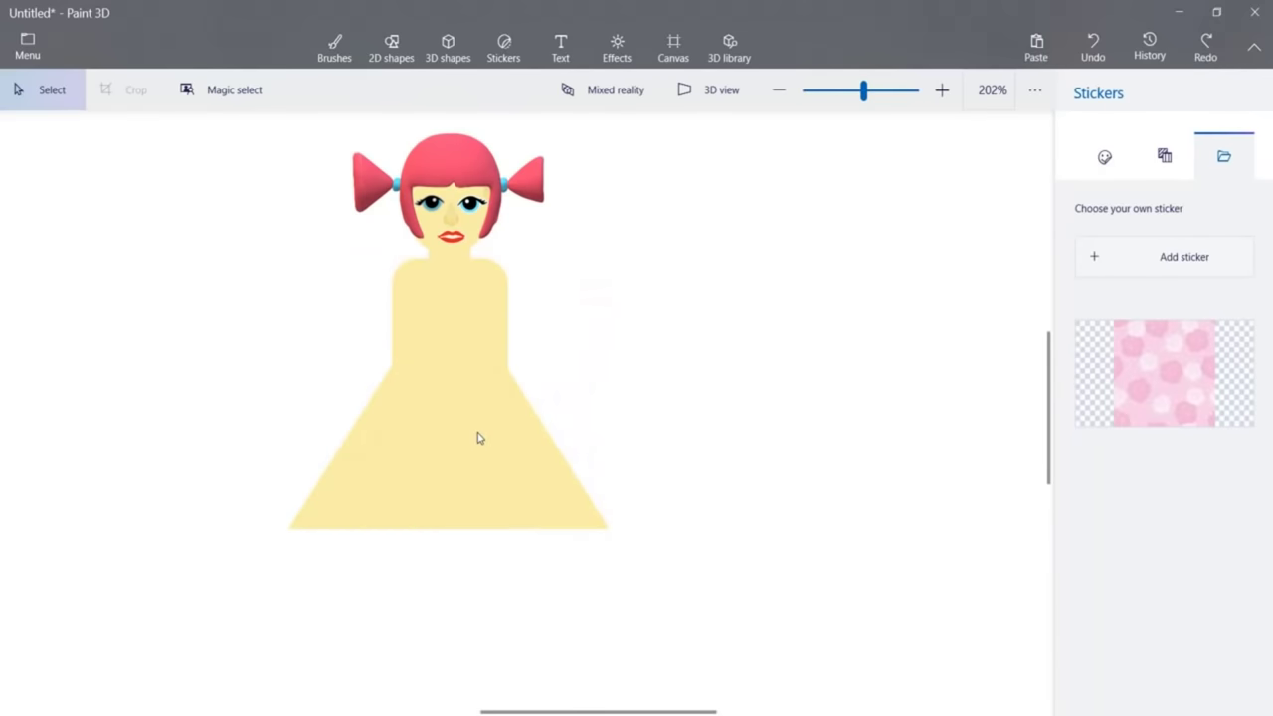
{"action": "left_click", "coordinate": [1184, 366]}
{"action": "left_click", "coordinate": [587, 393]}
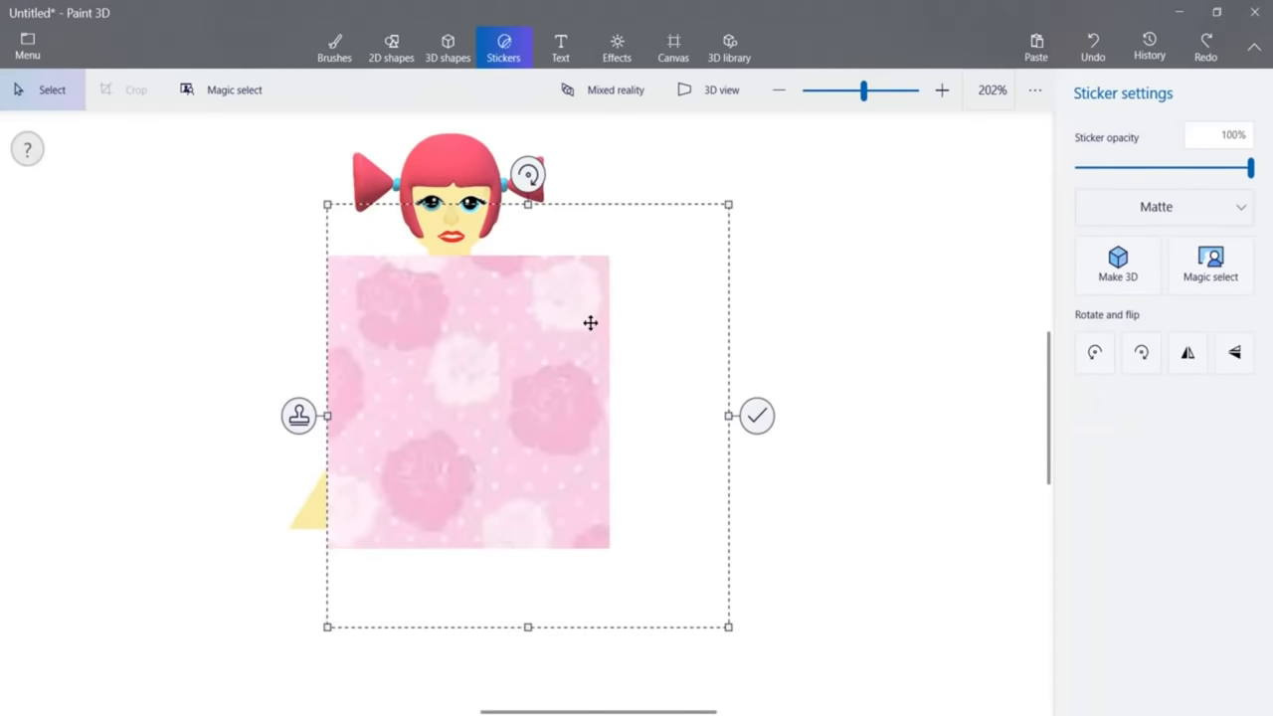
{"action": "left_click_drag", "start_coordinate": [654, 361], "coordinate": [874, 341]}
{"action": "key", "text": "ctrl+z"}
Move the cream triangle down and away from the torso.
{"action": "left_click", "coordinate": [481, 447]}
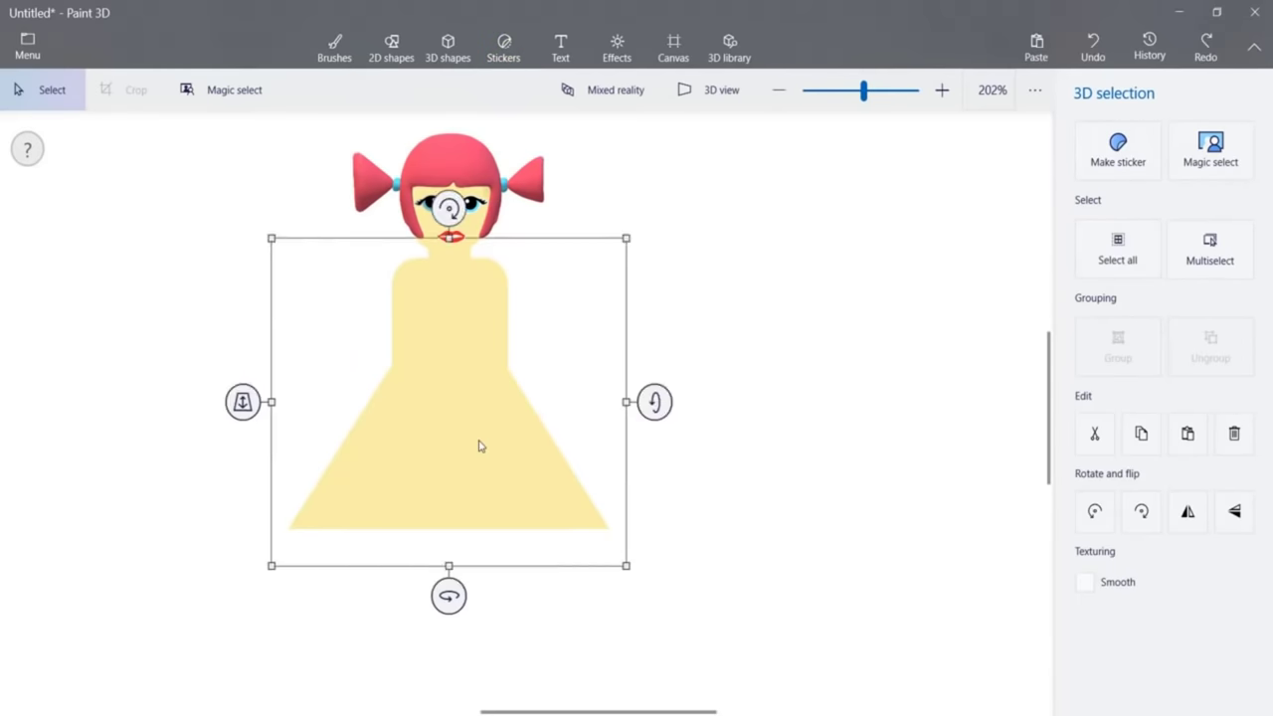
{"action": "left_click_drag", "start_coordinate": [480, 447], "coordinate": [482, 537]}
{"action": "left_click_drag", "start_coordinate": [494, 474], "coordinate": [615, 477]}
Apply the pink rose-pattern sticker to the torso, scaled down to cover it completely.
{"action": "left_click", "coordinate": [503, 44]}
{"action": "left_click", "coordinate": [1183, 366]}
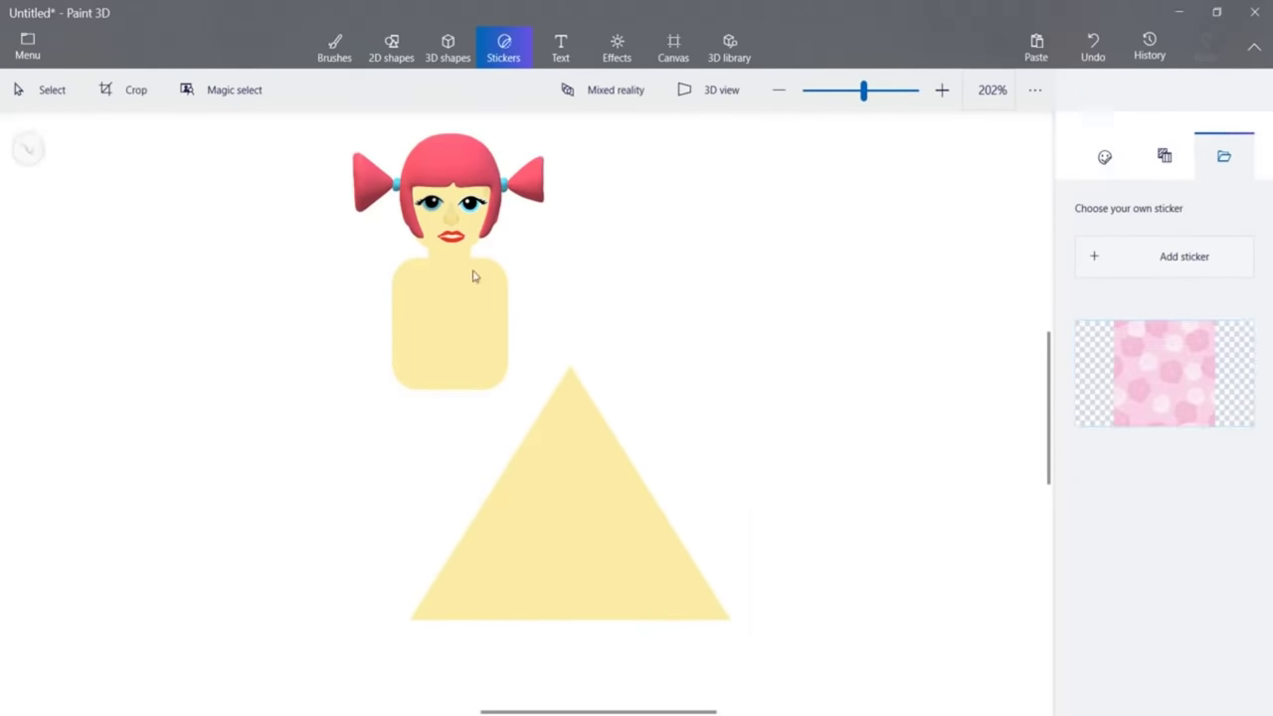
{"action": "left_click", "coordinate": [471, 275]}
{"action": "left_click_drag", "start_coordinate": [727, 205], "coordinate": [473, 475]}
{"action": "left_click_drag", "start_coordinate": [385, 509], "coordinate": [446, 327]}
{"action": "left_click", "coordinate": [558, 322]}
Centre the triangle below the torso as a skirt, set its depth behind the torso, and shorten the torso.
{"action": "left_click", "coordinate": [586, 524]}
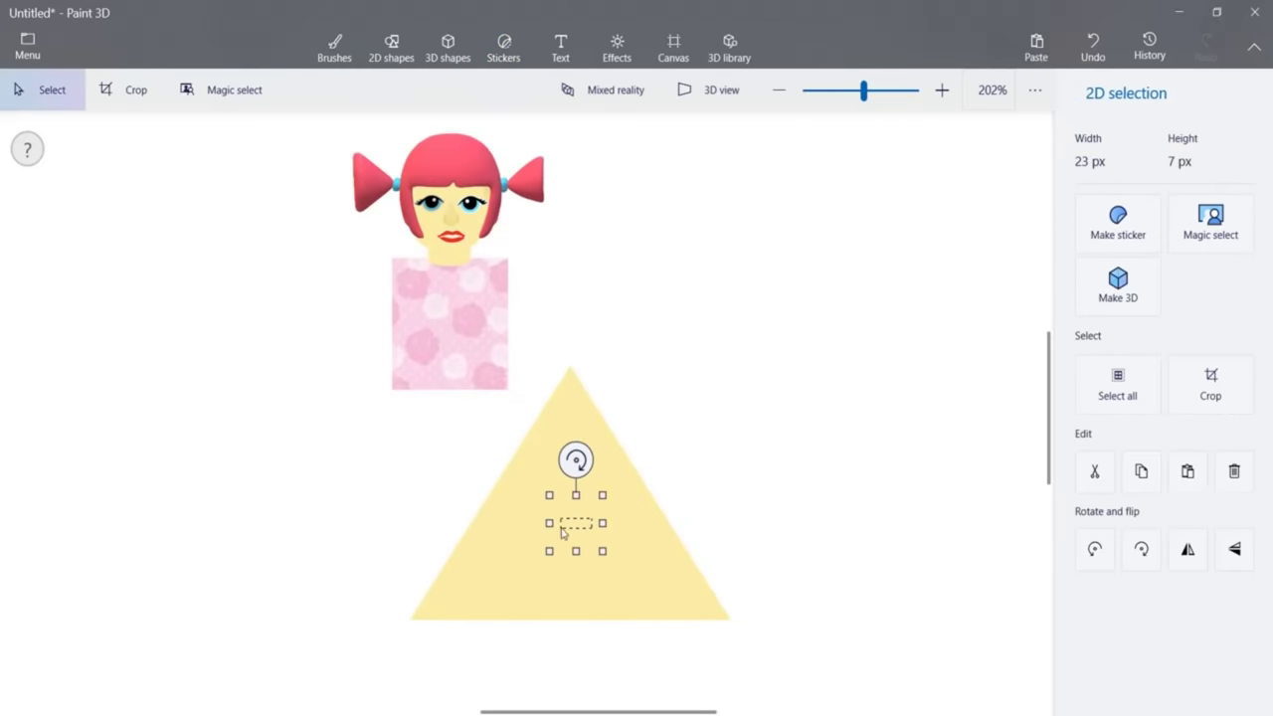
{"action": "left_click", "coordinate": [583, 429]}
{"action": "left_click_drag", "start_coordinate": [583, 428], "coordinate": [447, 417]}
{"action": "left_click_drag", "start_coordinate": [244, 419], "coordinate": [243, 266]}
{"action": "left_click_drag", "start_coordinate": [491, 461], "coordinate": [496, 472]}
{"action": "left_click", "coordinate": [469, 362]}
{"action": "left_click_drag", "start_coordinate": [448, 405], "coordinate": [448, 389]}
{"action": "left_click", "coordinate": [498, 481]}
Try widening the skirt and the torso, and undo those changes.
{"action": "left_click_drag", "start_coordinate": [278, 426], "coordinate": [260, 429]}
{"action": "left_click_drag", "start_coordinate": [631, 427], "coordinate": [654, 424]}
{"action": "left_click", "coordinate": [468, 354]}
{"action": "left_click_drag", "start_coordinate": [372, 316], "coordinate": [384, 315]}
{"action": "left_click_drag", "start_coordinate": [532, 317], "coordinate": [537, 318]}
{"action": "key", "text": "ctrl+z"}
{"action": "key", "text": "ctrl+z"}
{"action": "key", "text": "ctrl+z"}
{"action": "key", "text": "ctrl+z"}
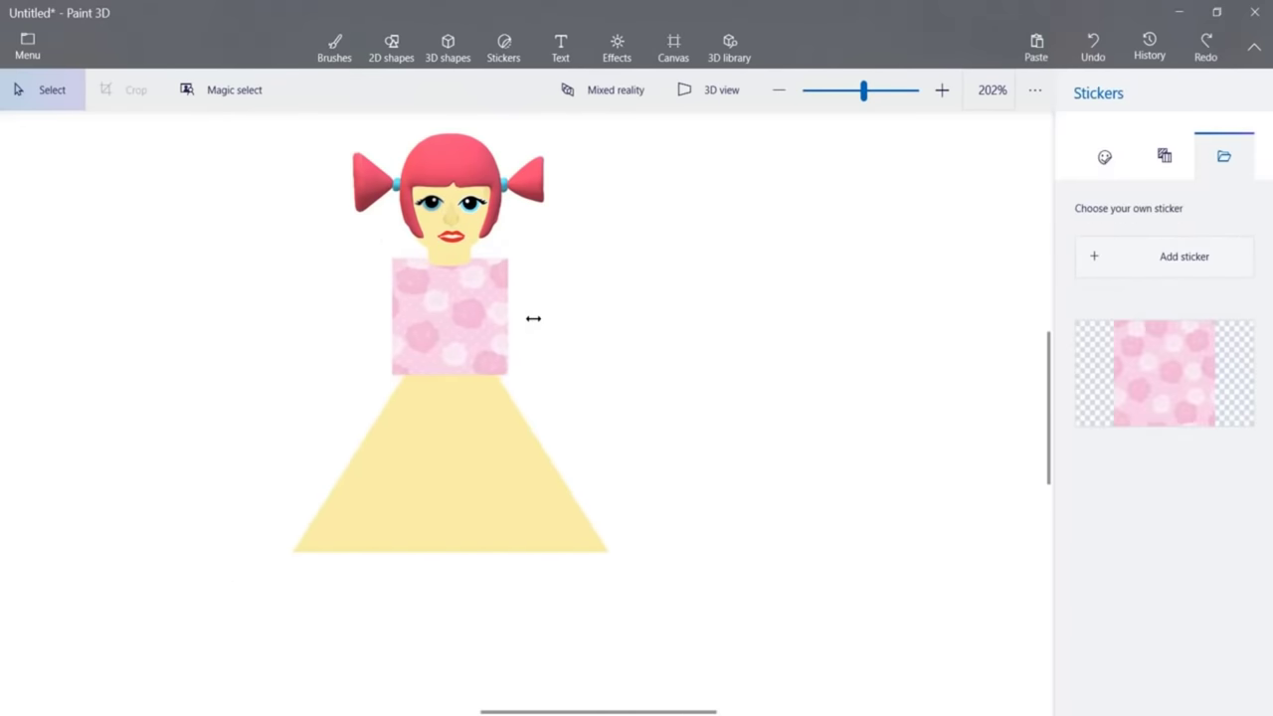
Widen the cream skirt on both sides so its waist matches the torso's width.
{"action": "left_click", "coordinate": [467, 426]}
{"action": "left_click_drag", "start_coordinate": [276, 427], "coordinate": [261, 424]}
{"action": "left_click_drag", "start_coordinate": [626, 425], "coordinate": [644, 425]}
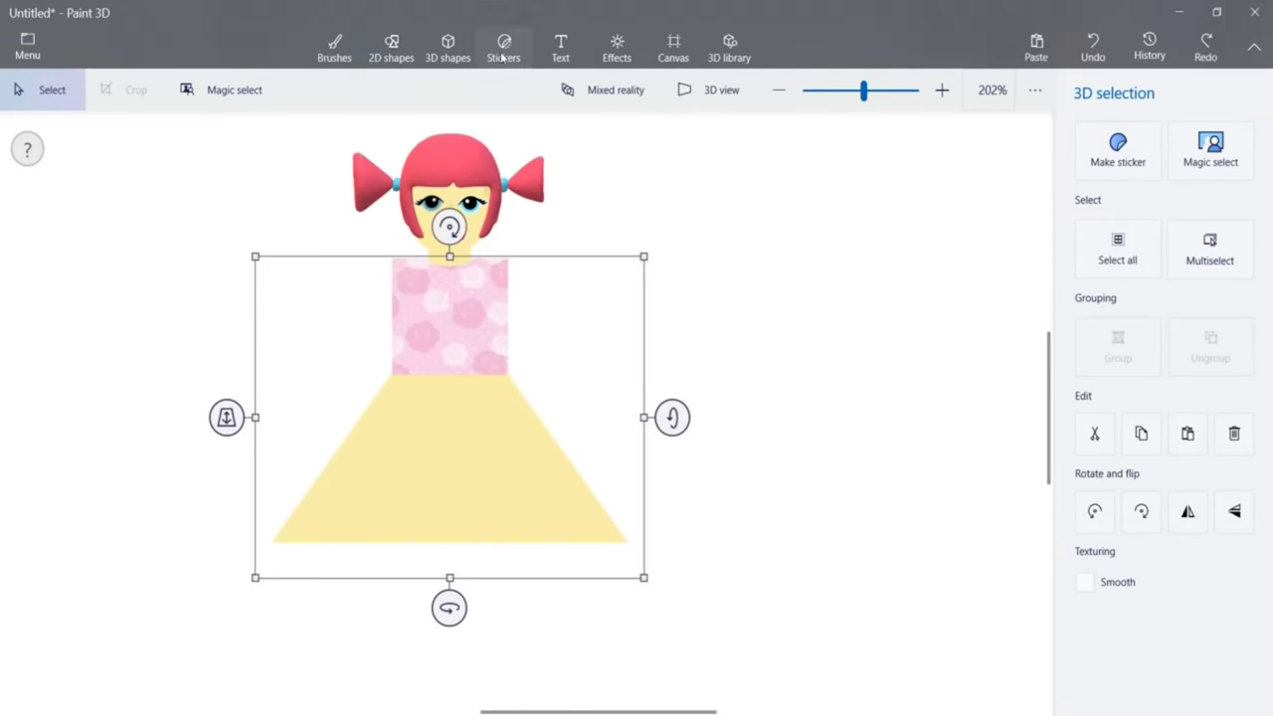
Add the small-flower pink image as a custom sticker and place it over the middle of the skirt.
{"action": "left_click", "coordinate": [503, 57]}
{"action": "left_click", "coordinate": [1145, 249]}
{"action": "left_click", "coordinate": [497, 389]}
{"action": "left_click_drag", "start_coordinate": [463, 407], "coordinate": [447, 420]}
{"action": "left_click_drag", "start_coordinate": [522, 443], "coordinate": [508, 444]}
{"action": "left_click_drag", "start_coordinate": [451, 517], "coordinate": [451, 549]}
{"action": "left_click_drag", "start_coordinate": [446, 443], "coordinate": [413, 487]}
{"action": "left_click_drag", "start_coordinate": [420, 384], "coordinate": [328, 439]}
{"action": "left_click", "coordinate": [462, 435]}
Place a second floral sticker, scaled down and rotated to follow the skirt's left slope.
{"action": "left_click", "coordinate": [1184, 371]}
{"action": "left_click_drag", "start_coordinate": [616, 497], "coordinate": [691, 513]}
{"action": "left_click_drag", "start_coordinate": [778, 418], "coordinate": [579, 644]}
{"action": "left_click_drag", "start_coordinate": [497, 688], "coordinate": [463, 444]}
{"action": "left_click_drag", "start_coordinate": [458, 375], "coordinate": [348, 445]}
{"action": "left_click_drag", "start_coordinate": [473, 493], "coordinate": [435, 502]}
{"action": "left_click_drag", "start_coordinate": [309, 454], "coordinate": [324, 433]}
{"action": "left_click_drag", "start_coordinate": [361, 489], "coordinate": [356, 499]}
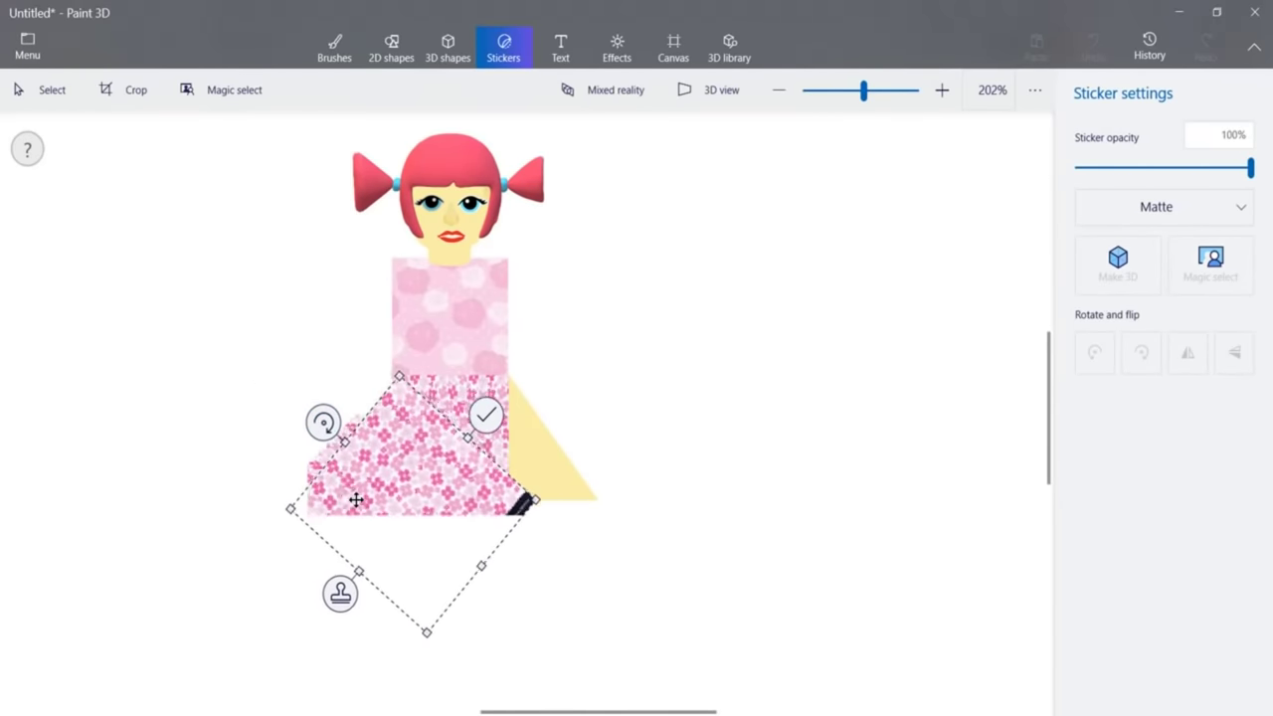
{"action": "left_click", "coordinate": [485, 415]}
Try placing a rotated floral sticker on the skirt's right side, and undo it.
{"action": "left_click", "coordinate": [1177, 406]}
{"action": "left_click_drag", "start_coordinate": [713, 335], "coordinate": [497, 585]}
{"action": "left_click_drag", "start_coordinate": [410, 644], "coordinate": [487, 424]}
{"action": "left_click_drag", "start_coordinate": [494, 335], "coordinate": [581, 374]}
{"action": "left_click", "coordinate": [549, 522]}
{"action": "left_click", "coordinate": [1092, 47]}
Place a floral sticker, scaled down and rotated to follow the skirt's right slope.
{"action": "left_click", "coordinate": [1177, 388]}
{"action": "left_click_drag", "start_coordinate": [713, 321], "coordinate": [491, 572]}
{"action": "left_click_drag", "start_coordinate": [418, 651], "coordinate": [503, 466]}
{"action": "left_click_drag", "start_coordinate": [505, 359], "coordinate": [519, 444]}
{"action": "left_click_drag", "start_coordinate": [576, 431], "coordinate": [560, 416]}
{"action": "left_click_drag", "start_coordinate": [507, 458], "coordinate": [521, 472]}
{"action": "left_click_drag", "start_coordinate": [572, 429], "coordinate": [557, 406]}
{"action": "left_click", "coordinate": [690, 412]}
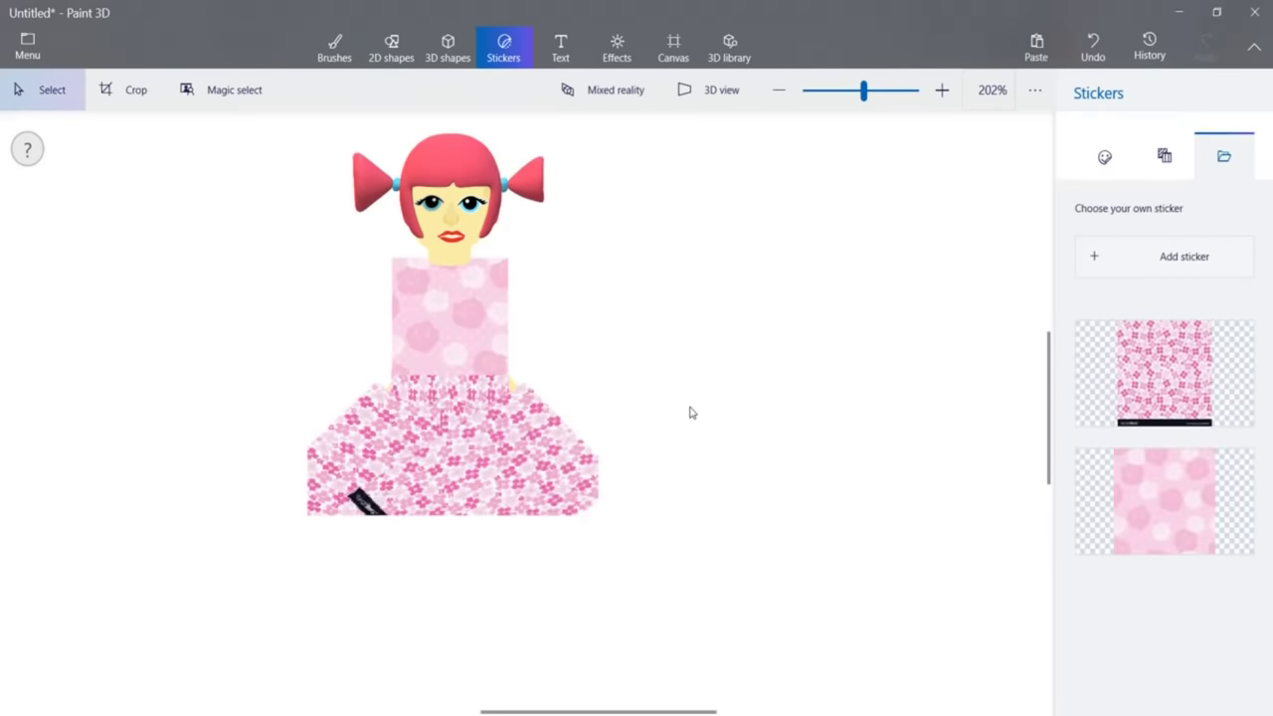
Cover the black strip and the remaining gaps on the skirt with more scaled-down floral stickers.
{"action": "left_click", "coordinate": [1160, 380]}
{"action": "left_click_drag", "start_coordinate": [694, 378], "coordinate": [545, 551]}
{"action": "left_click_drag", "start_coordinate": [457, 620], "coordinate": [474, 440]}
{"action": "left_click_drag", "start_coordinate": [563, 497], "coordinate": [519, 499]}
{"action": "left_click_drag", "start_coordinate": [341, 497], "coordinate": [394, 677]}
{"action": "left_click", "coordinate": [544, 500]}
{"action": "left_click", "coordinate": [1159, 380]}
{"action": "left_click_drag", "start_coordinate": [664, 361], "coordinate": [468, 442]}
{"action": "left_click", "coordinate": [518, 485]}
Search the 3D library for "hand" and insert the white open Hand model.
{"action": "left_click", "coordinate": [729, 45]}
{"action": "left_click", "coordinate": [926, 125]}
{"action": "key", "text": "BackSpace"}
{"action": "key", "text": "BackSpace"}
{"action": "key", "text": "BackSpace"}
{"action": "key", "text": "BackSpace"}
{"action": "type", "text": "hand"}
{"action": "key", "text": "Return"}
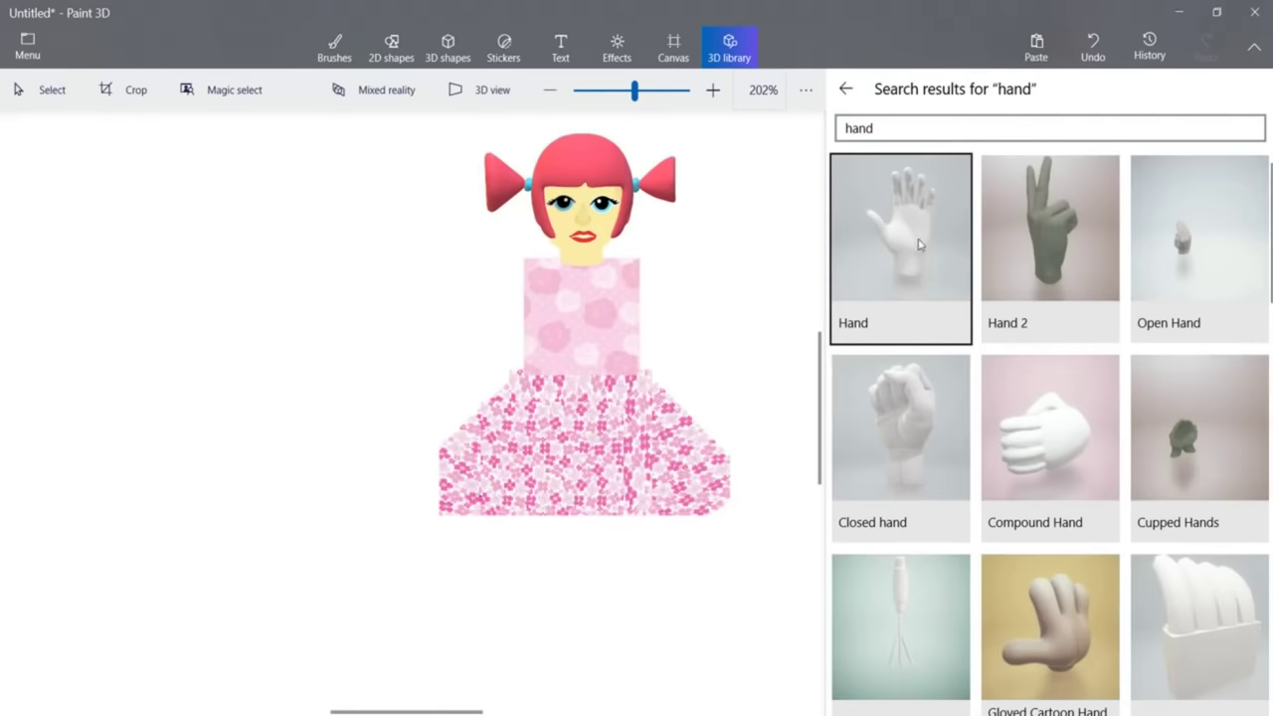
{"action": "left_click", "coordinate": [898, 256]}
Shrink the hand model, turn it to point downward, and place it just outside the skirt's right waist.
{"action": "left_click_drag", "start_coordinate": [418, 378], "coordinate": [416, 465]}
{"action": "left_click_drag", "start_coordinate": [295, 199], "coordinate": [502, 567]}
{"action": "left_click_drag", "start_coordinate": [617, 646], "coordinate": [367, 262]}
{"action": "left_click_drag", "start_coordinate": [251, 181], "coordinate": [444, 509]}
{"action": "left_click_drag", "start_coordinate": [472, 472], "coordinate": [591, 623]}
{"action": "mouse_move", "coordinate": [478, 554]}
{"action": "left_mouse_down"}
{"action": "mouse_move", "coordinate": [856, 325]}
{"action": "mouse_move", "coordinate": [836, 389]}
{"action": "left_mouse_up"}
{"action": "left_click_drag", "start_coordinate": [819, 289], "coordinate": [881, 320]}
{"action": "left_click_drag", "start_coordinate": [820, 372], "coordinate": [804, 377]}
Colour the hand model cream to match the skin.
{"action": "left_click", "coordinate": [334, 47]}
{"action": "left_click", "coordinate": [1150, 610]}
{"action": "left_click", "coordinate": [1128, 188]}
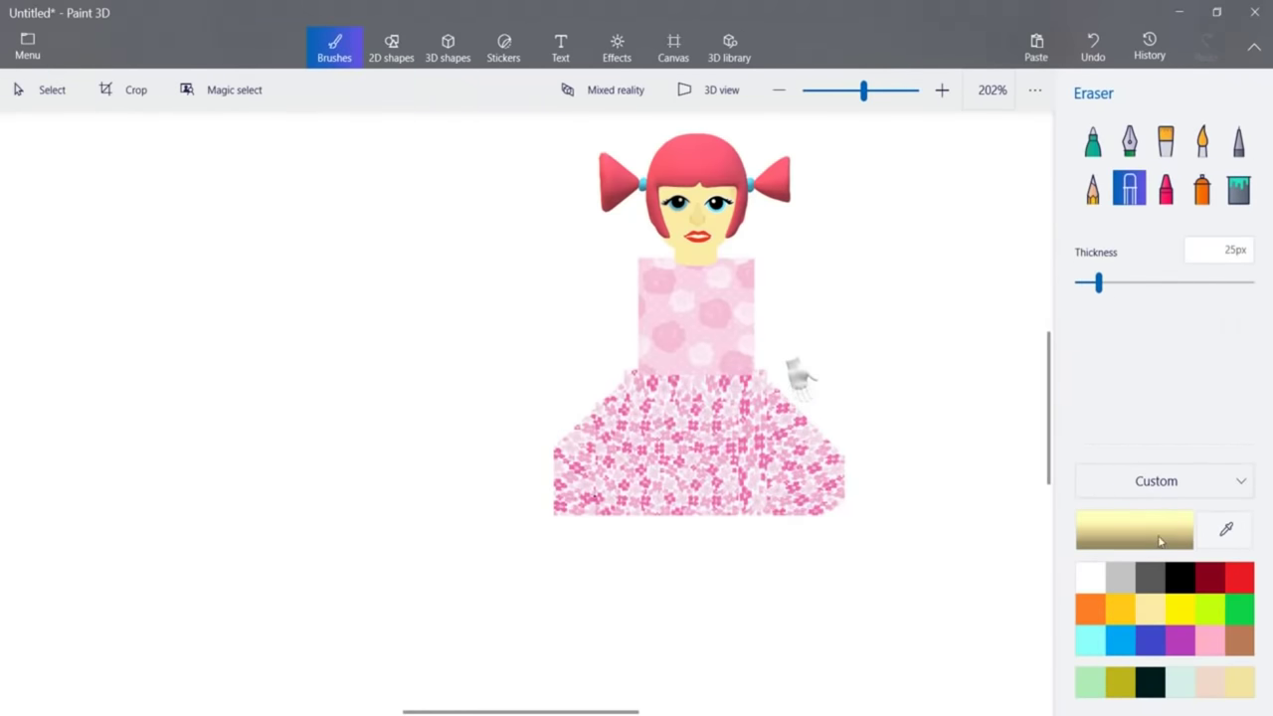
{"action": "left_click", "coordinate": [1201, 140]}
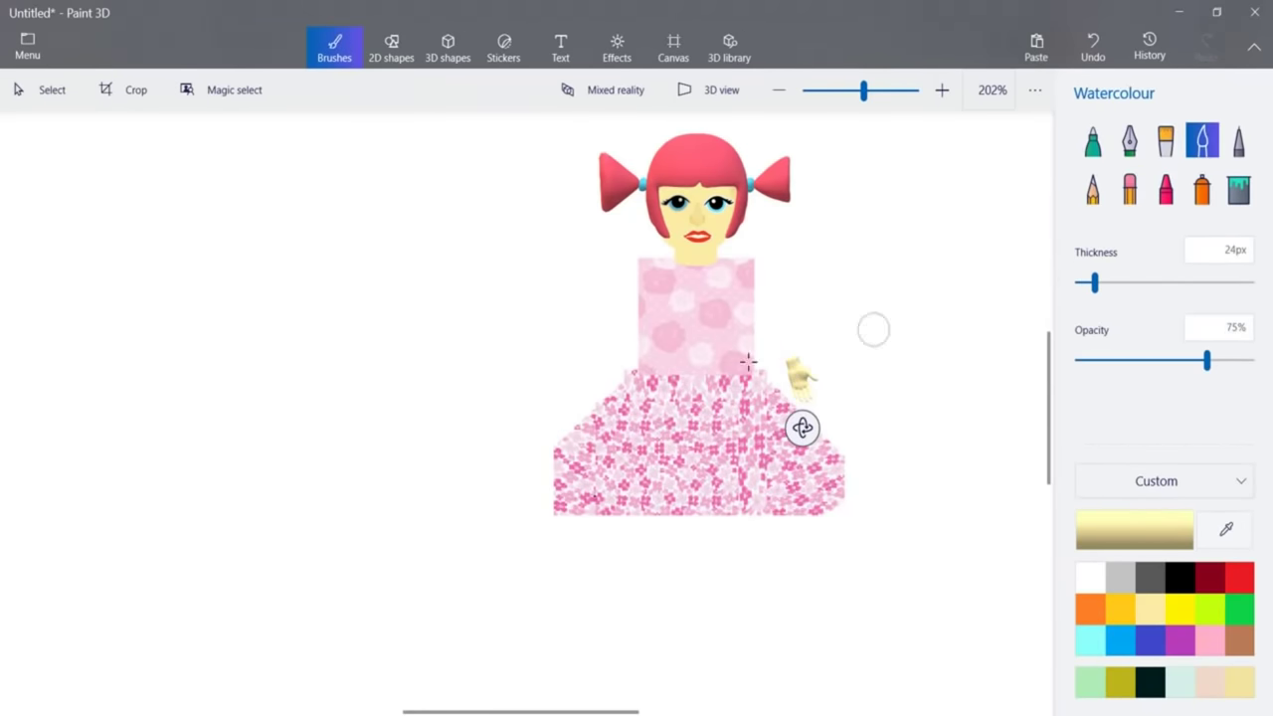
{"action": "left_click", "coordinate": [798, 376]}
Draw a solid cream capsule as an arm, make it 3D, and tilt it to join the shoulder and hand.
{"action": "left_click_drag", "start_coordinate": [770, 270], "coordinate": [793, 364]}
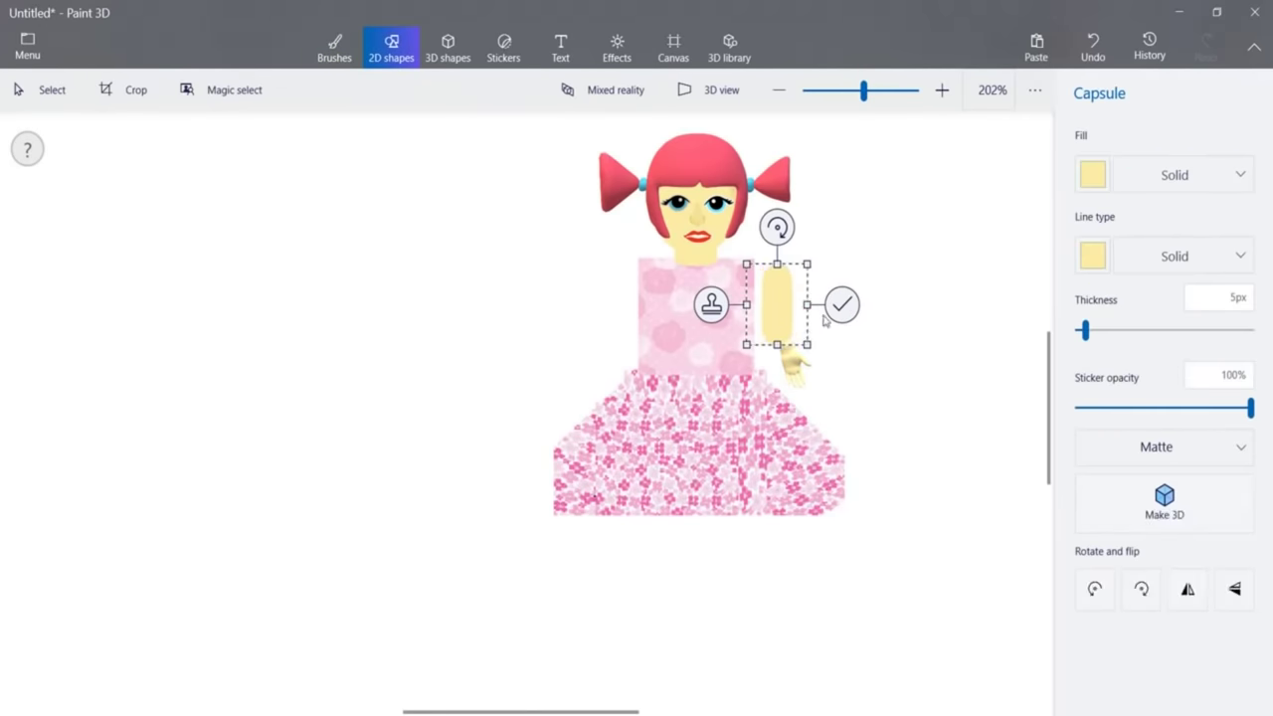
{"action": "left_click", "coordinate": [1143, 503]}
{"action": "left_click_drag", "start_coordinate": [768, 226], "coordinate": [768, 227]}
{"action": "left_click_drag", "start_coordinate": [820, 300], "coordinate": [825, 301]}
{"action": "left_click_drag", "start_coordinate": [824, 372], "coordinate": [730, 319]}
{"action": "left_click_drag", "start_coordinate": [796, 372], "coordinate": [797, 377]}
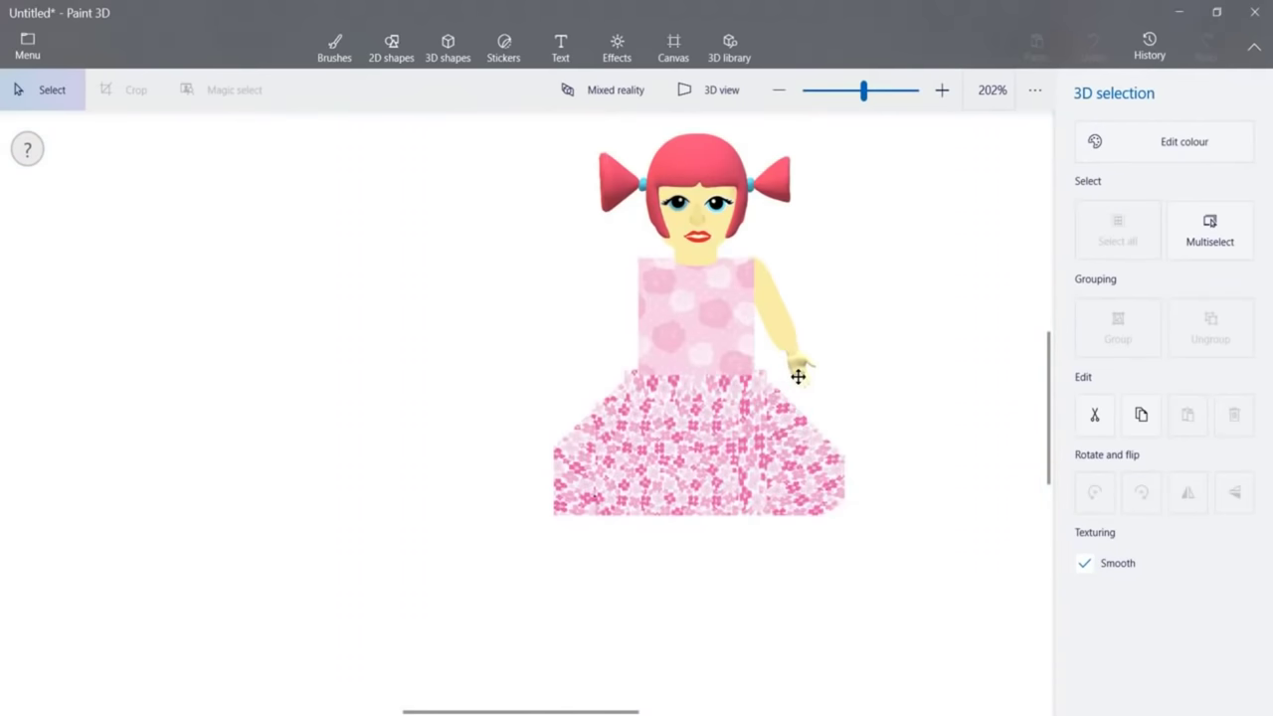
{"action": "left_click", "coordinate": [794, 375]}
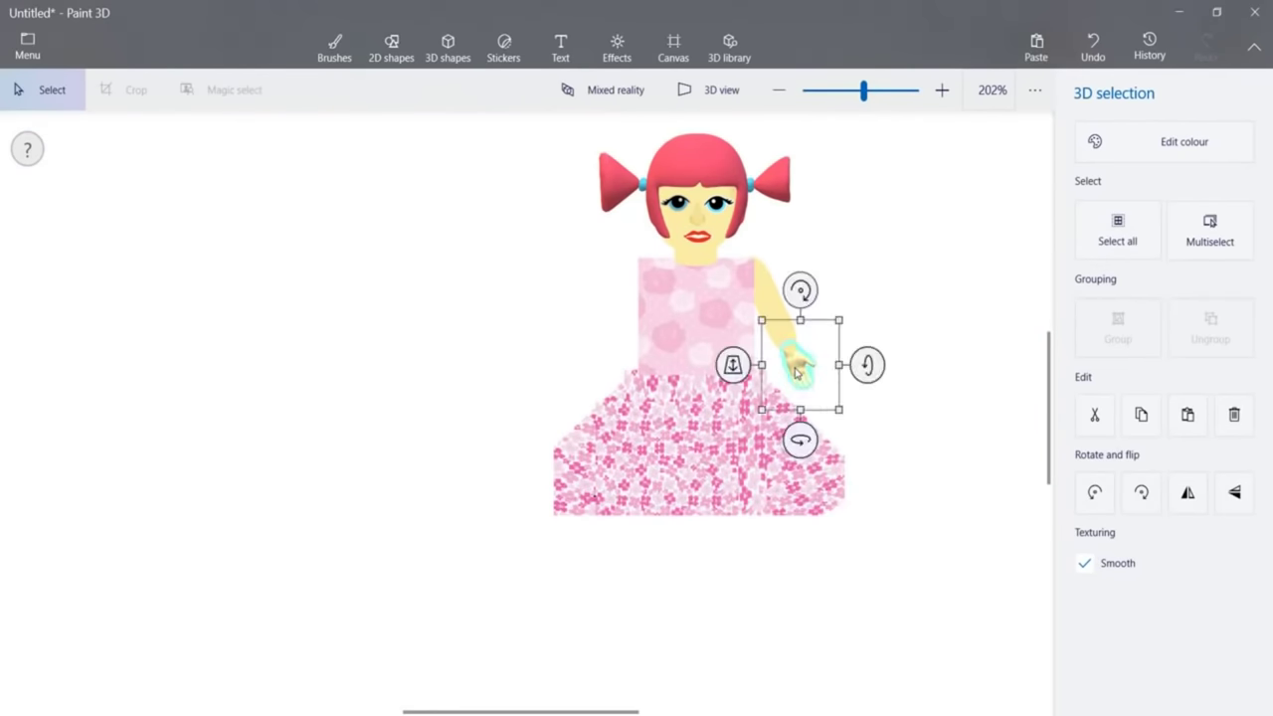
Apply the pink rose-pattern sticker to the arm as a sleeve, scaled down and rotated along it.
{"action": "left_click", "coordinate": [773, 288]}
{"action": "left_click", "coordinate": [503, 50]}
{"action": "left_click", "coordinate": [1163, 503]}
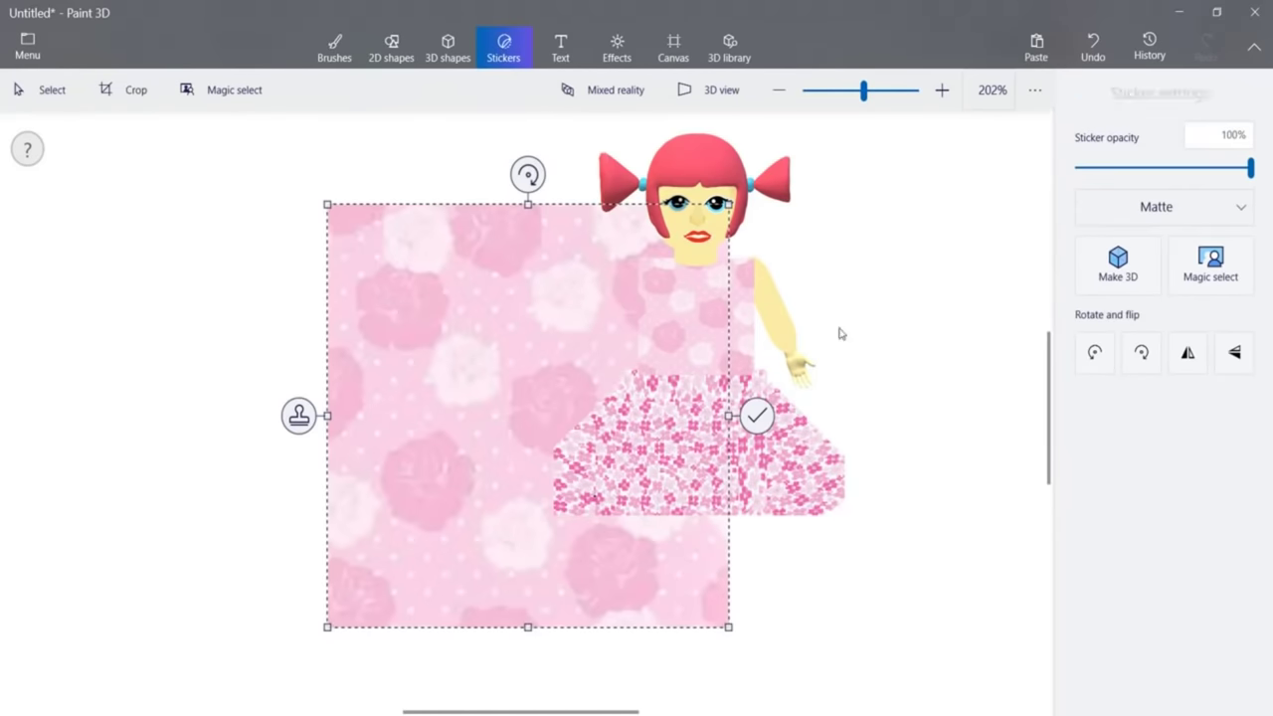
{"action": "left_click_drag", "start_coordinate": [498, 373], "coordinate": [767, 304]}
{"action": "left_click_drag", "start_coordinate": [597, 135], "coordinate": [890, 453]}
{"action": "left_click_drag", "start_coordinate": [929, 538], "coordinate": [770, 332]}
{"action": "left_click_drag", "start_coordinate": [838, 241], "coordinate": [750, 203]}
{"action": "left_click", "coordinate": [818, 267]}
{"action": "left_click", "coordinate": [786, 308]}
Group the sleeved arm with its hand and duplicate the group.
{"action": "left_click", "coordinate": [801, 367]}
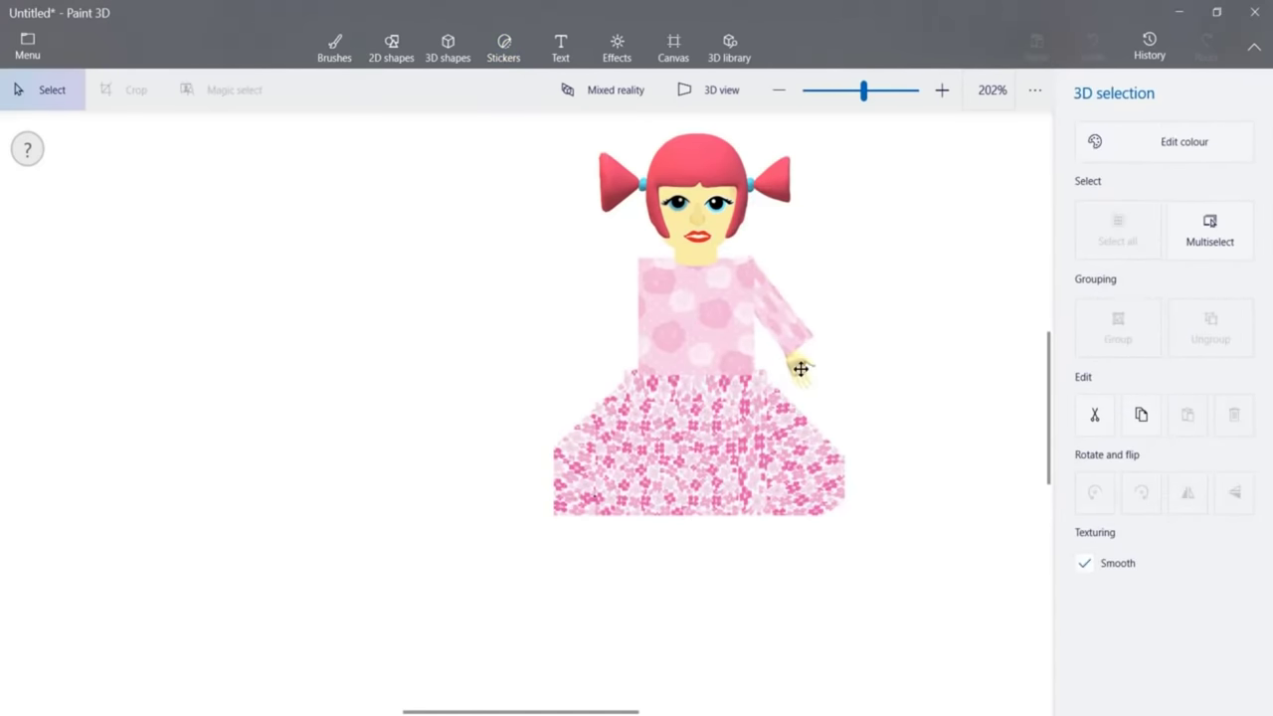
{"action": "left_click", "coordinate": [861, 261]}
{"action": "left_click", "coordinate": [816, 374], "text": "ctrl"}
{"action": "left_click", "coordinate": [771, 300], "text": "ctrl"}
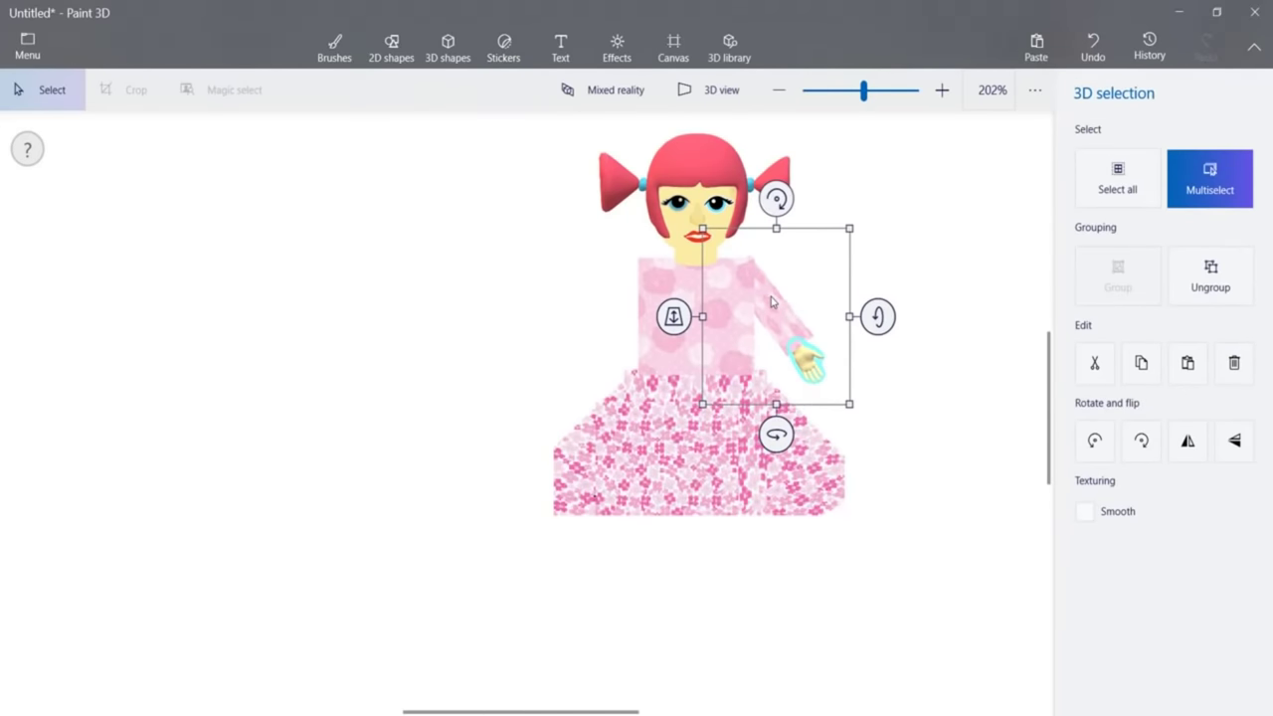
{"action": "key", "text": "ctrl+c"}
{"action": "key", "text": "ctrl+v"}
Move the duplicated arm to the opposite shoulder and rotate it into a raised, waving pose.
{"action": "left_click_drag", "start_coordinate": [785, 312], "coordinate": [560, 330]}
{"action": "left_click_drag", "start_coordinate": [554, 212], "coordinate": [666, 345]}
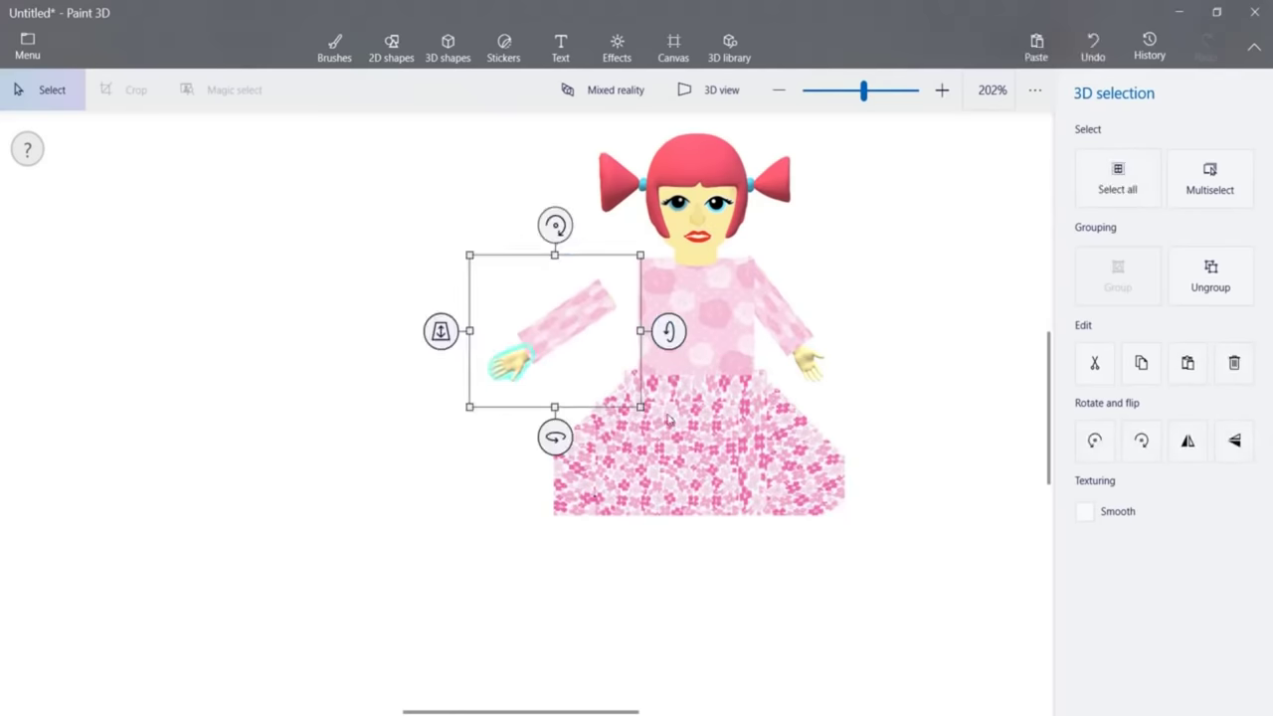
{"action": "left_click_drag", "start_coordinate": [667, 421], "coordinate": [667, 396]}
{"action": "left_click_drag", "start_coordinate": [561, 414], "coordinate": [553, 112]}
{"action": "left_click_drag", "start_coordinate": [605, 247], "coordinate": [618, 331]}
{"action": "left_click_drag", "start_coordinate": [605, 135], "coordinate": [562, 142]}
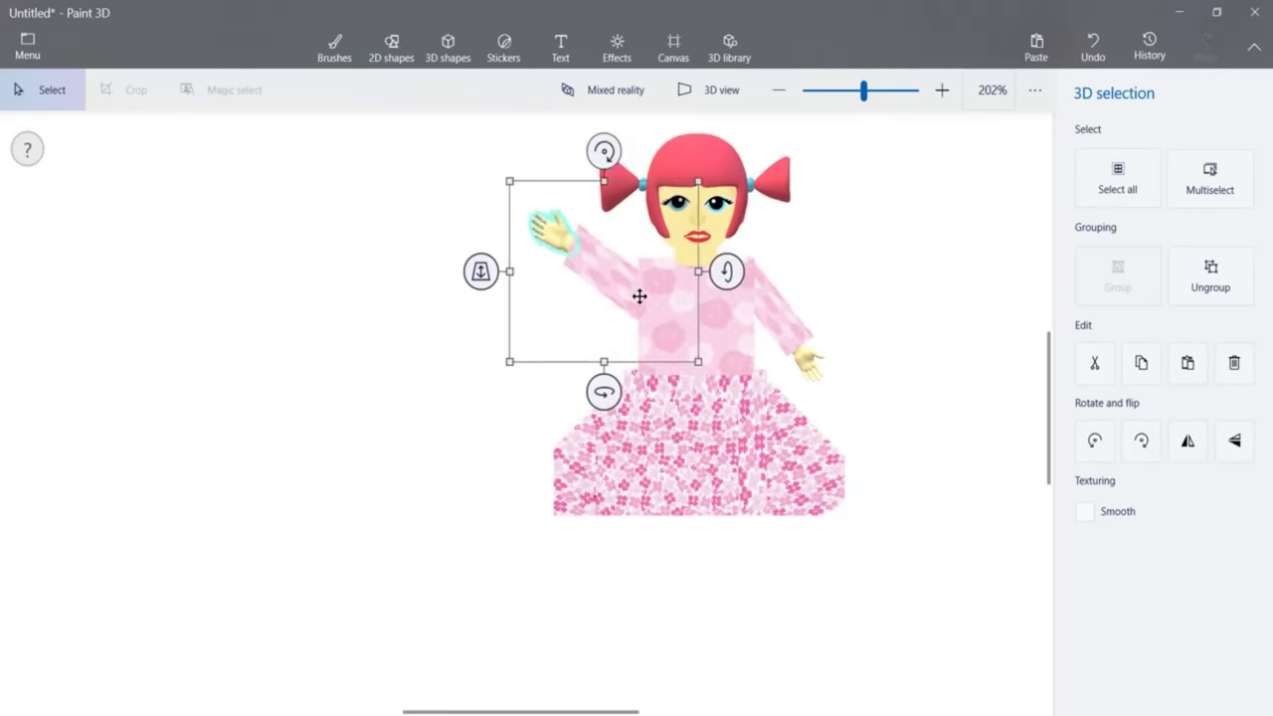
{"action": "left_click_drag", "start_coordinate": [635, 296], "coordinate": [616, 270]}
{"action": "left_click_drag", "start_coordinate": [682, 333], "coordinate": [509, 159]}
{"action": "left_click_drag", "start_coordinate": [623, 264], "coordinate": [624, 266]}
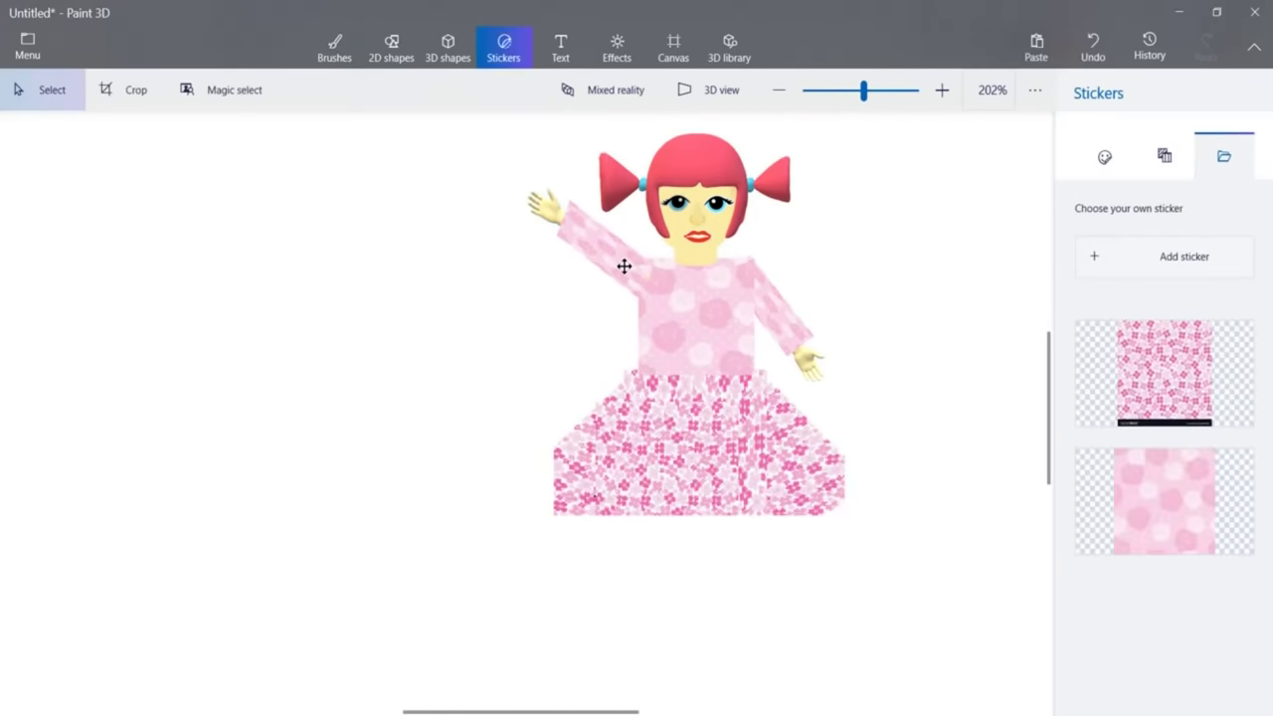
Search the 3D library for "shoes", insert the dark red shoe, and scale and position it below the skirt.
{"action": "left_click", "coordinate": [729, 46]}
{"action": "left_click", "coordinate": [946, 130]}
{"action": "type", "text": "shoes"}
{"action": "key", "text": "Return"}
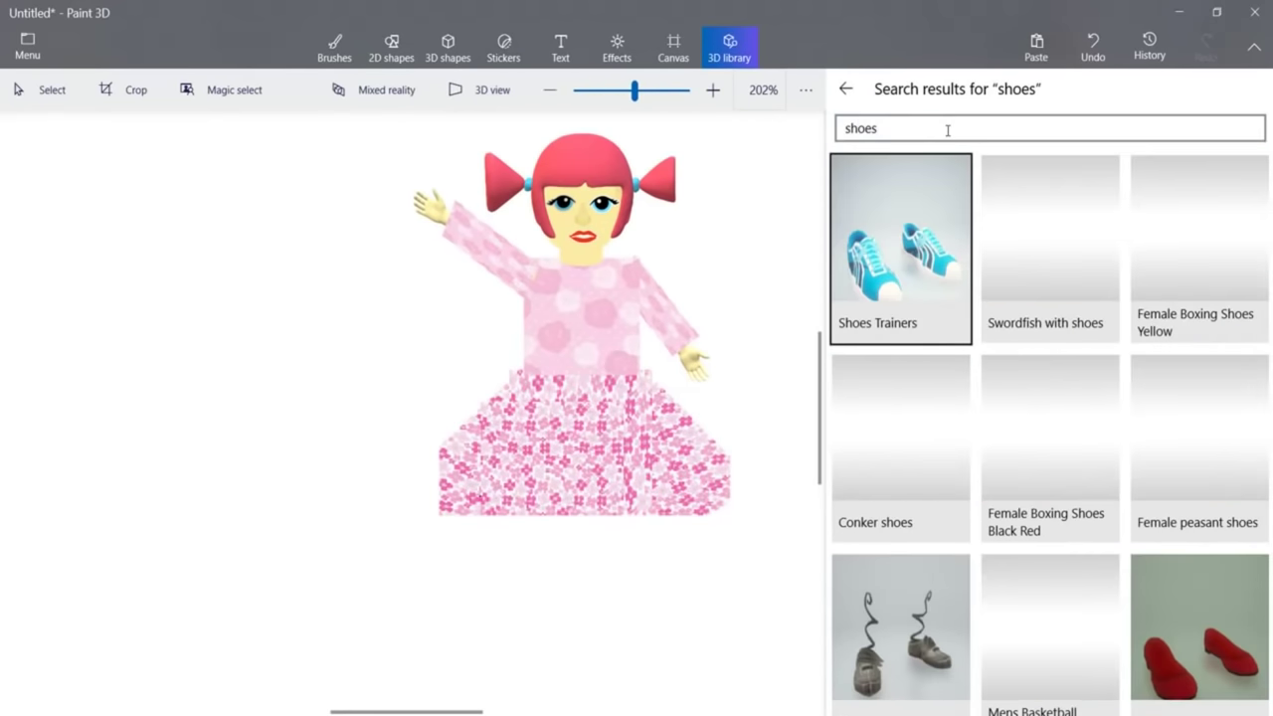
{"action": "left_click", "coordinate": [1223, 671]}
{"action": "left_click_drag", "start_coordinate": [903, 308], "coordinate": [718, 611]}
{"action": "left_click_drag", "start_coordinate": [743, 641], "coordinate": [800, 661]}
{"action": "left_click_drag", "start_coordinate": [770, 618], "coordinate": [728, 631]}
Draw a cream leg shape from the skirt hem down to the red shoe and make it 3D.
{"action": "left_click", "coordinate": [391, 47]}
{"action": "left_click", "coordinate": [1127, 234]}
{"action": "mouse_move", "coordinate": [730, 511]}
{"action": "left_mouse_down"}
{"action": "mouse_move", "coordinate": [777, 595]}
{"action": "mouse_move", "coordinate": [773, 617]}
{"action": "mouse_move", "coordinate": [753, 584]}
{"action": "left_mouse_up"}
{"action": "mouse_move", "coordinate": [747, 510]}
{"action": "left_mouse_down"}
{"action": "mouse_move", "coordinate": [746, 494]}
{"action": "mouse_move", "coordinate": [774, 602]}
{"action": "mouse_move", "coordinate": [756, 584]}
{"action": "mouse_move", "coordinate": [752, 496]}
{"action": "left_mouse_up"}
{"action": "left_click", "coordinate": [808, 556]}
{"action": "left_click", "coordinate": [1127, 236]}
{"action": "left_click_drag", "start_coordinate": [752, 529], "coordinate": [750, 545]}
{"action": "left_click", "coordinate": [1181, 509]}
Align the cream leg with the red shoe beneath the skirt and select both parts.
{"action": "left_click", "coordinate": [705, 440]}
{"action": "left_click_drag", "start_coordinate": [509, 396], "coordinate": [546, 623]}
{"action": "left_click", "coordinate": [647, 556]}
{"action": "left_click", "coordinate": [751, 559]}
{"action": "left_click_drag", "start_coordinate": [681, 558], "coordinate": [653, 440]}
{"action": "left_click_drag", "start_coordinate": [745, 559], "coordinate": [662, 555]}
Duplicate the leg with its shoe and position the two legs side by side under the skirt.
{"action": "key", "text": "ctrl+c"}
{"action": "key", "text": "ctrl+v"}
{"action": "left_click", "coordinate": [763, 562]}
{"action": "left_click_drag", "start_coordinate": [764, 564], "coordinate": [754, 565]}
{"action": "left_click_drag", "start_coordinate": [670, 565], "coordinate": [647, 420]}
{"action": "left_click_drag", "start_coordinate": [744, 563], "coordinate": [750, 564]}
{"action": "left_click", "coordinate": [671, 581]}
{"action": "left_click_drag", "start_coordinate": [690, 594], "coordinate": [693, 594]}
{"action": "left_click", "coordinate": [762, 549]}
{"action": "left_click_drag", "start_coordinate": [750, 477], "coordinate": [746, 478]}
{"action": "key", "text": "ctrl+z"}
{"action": "key", "text": "ctrl+y"}
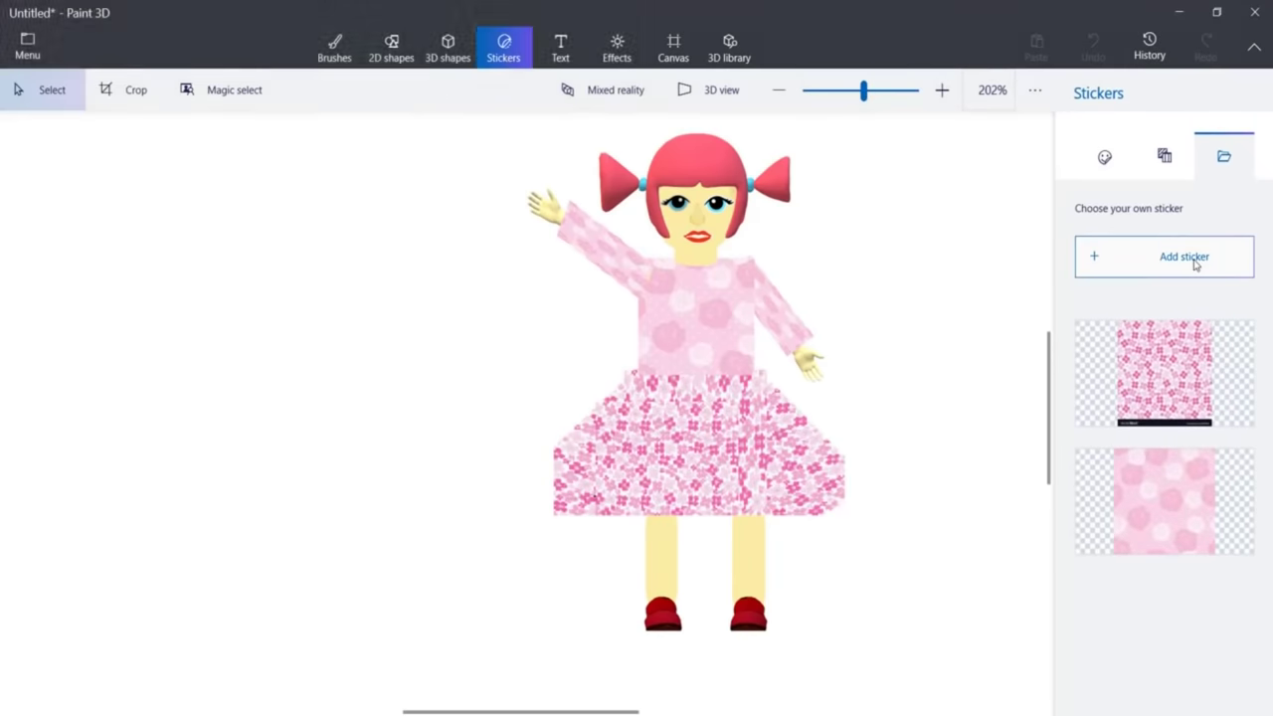
Add trouser.jpg as a custom sticker.
{"action": "left_click", "coordinate": [1194, 264]}
{"action": "type", "text": "f"}
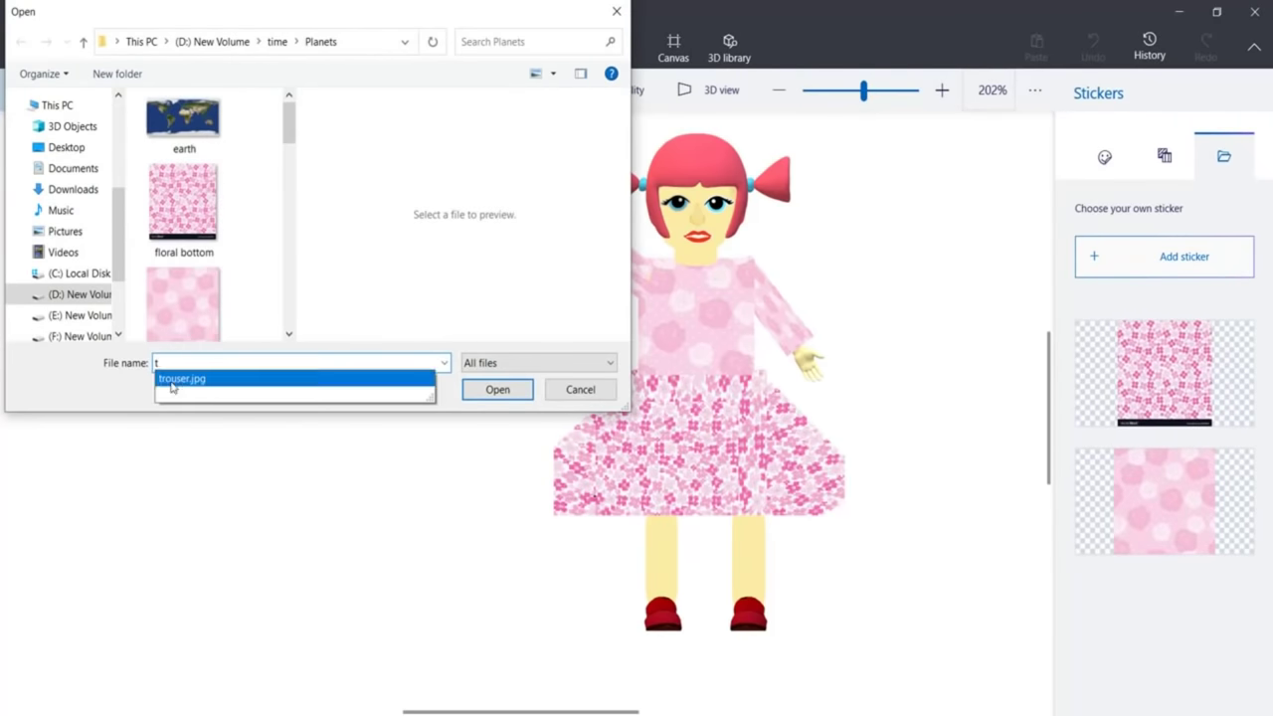
{"action": "left_click", "coordinate": [171, 387]}
{"action": "left_click", "coordinate": [519, 387]}
Try to shrink the trouser sticker and fit it over one leg down to the shoe.
{"action": "left_click_drag", "start_coordinate": [657, 427], "coordinate": [657, 642]}
{"action": "left_click_drag", "start_coordinate": [508, 491], "coordinate": [680, 685]}
{"action": "left_click_drag", "start_coordinate": [758, 702], "coordinate": [770, 531]}
{"action": "left_click_drag", "start_coordinate": [898, 513], "coordinate": [816, 604]}
{"action": "left_click_drag", "start_coordinate": [772, 678], "coordinate": [890, 575]}
{"action": "left_click_drag", "start_coordinate": [873, 475], "coordinate": [864, 711]}
{"action": "left_click_drag", "start_coordinate": [855, 591], "coordinate": [752, 563]}
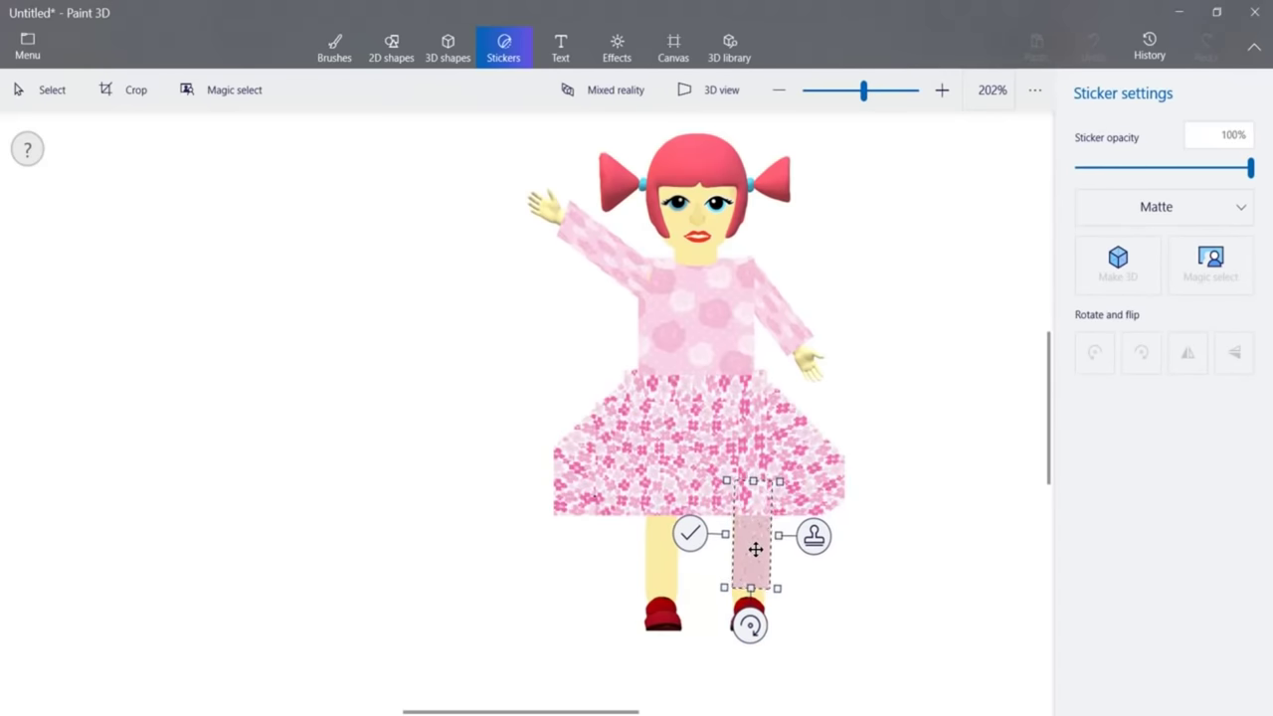
{"action": "left_click", "coordinate": [691, 535]}
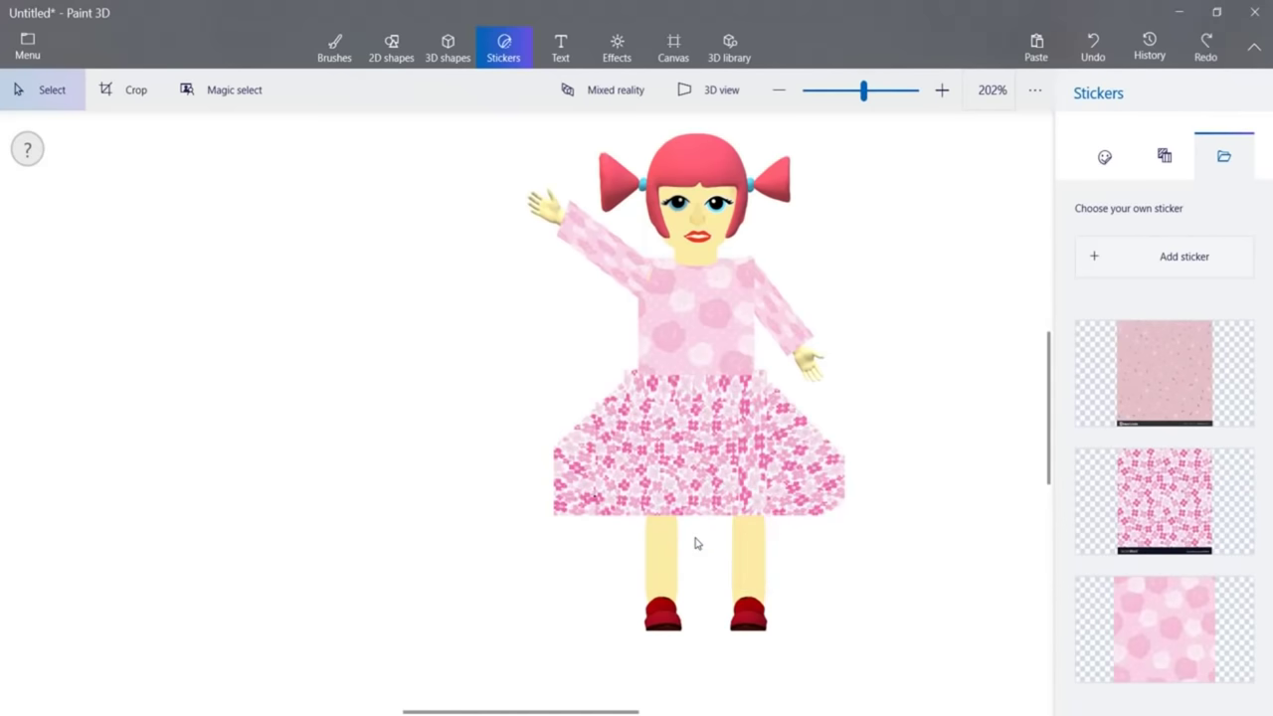
Apply the pink trouser sticker again, scaled down to cover the upper part of the leg beneath the lowered arm.
{"action": "left_click", "coordinate": [1139, 388]}
{"action": "left_click_drag", "start_coordinate": [531, 426], "coordinate": [722, 685]}
{"action": "left_click_drag", "start_coordinate": [906, 458], "coordinate": [789, 509]}
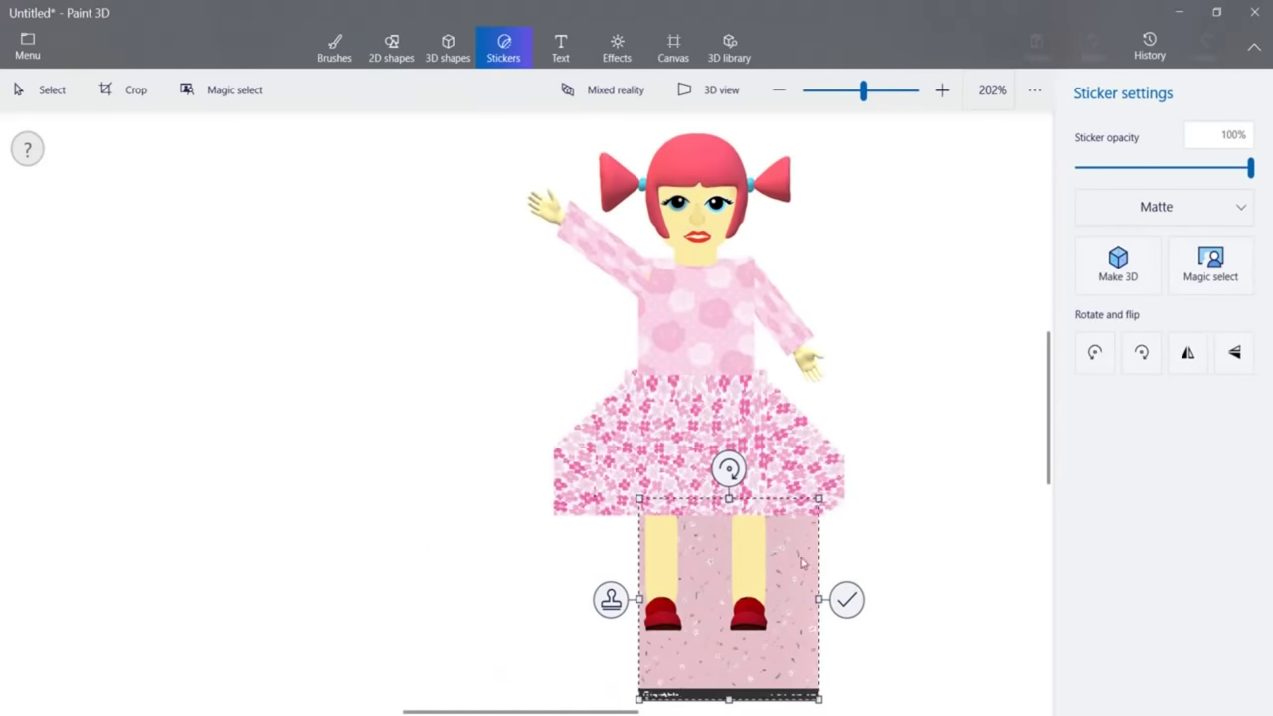
{"action": "left_click_drag", "start_coordinate": [803, 563], "coordinate": [726, 702]}
{"action": "left_click_drag", "start_coordinate": [792, 572], "coordinate": [771, 550]}
{"action": "left_click_drag", "start_coordinate": [730, 441], "coordinate": [807, 523]}
{"action": "left_click_drag", "start_coordinate": [688, 515], "coordinate": [716, 517]}
{"action": "left_click_drag", "start_coordinate": [813, 523], "coordinate": [756, 520]}
Stamp the trouser sticker on that leg and apply it to the upper part of the other leg.
{"action": "left_click_drag", "start_coordinate": [728, 524], "coordinate": [658, 536]}
{"action": "left_click", "coordinate": [811, 541]}
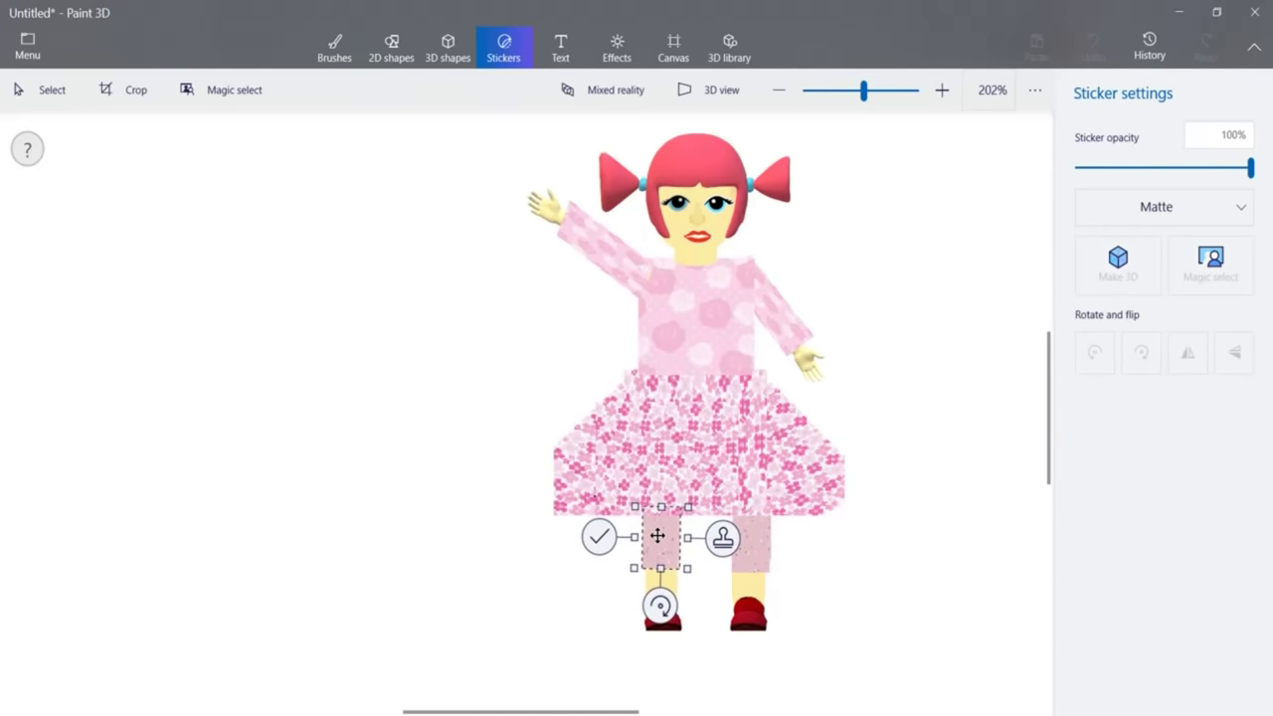
{"action": "left_click", "coordinate": [598, 537]}
Save the finished girl as a PNG image.
{"action": "left_click", "coordinate": [26, 45]}
{"action": "left_click", "coordinate": [79, 228]}
{"action": "left_click", "coordinate": [335, 153]}
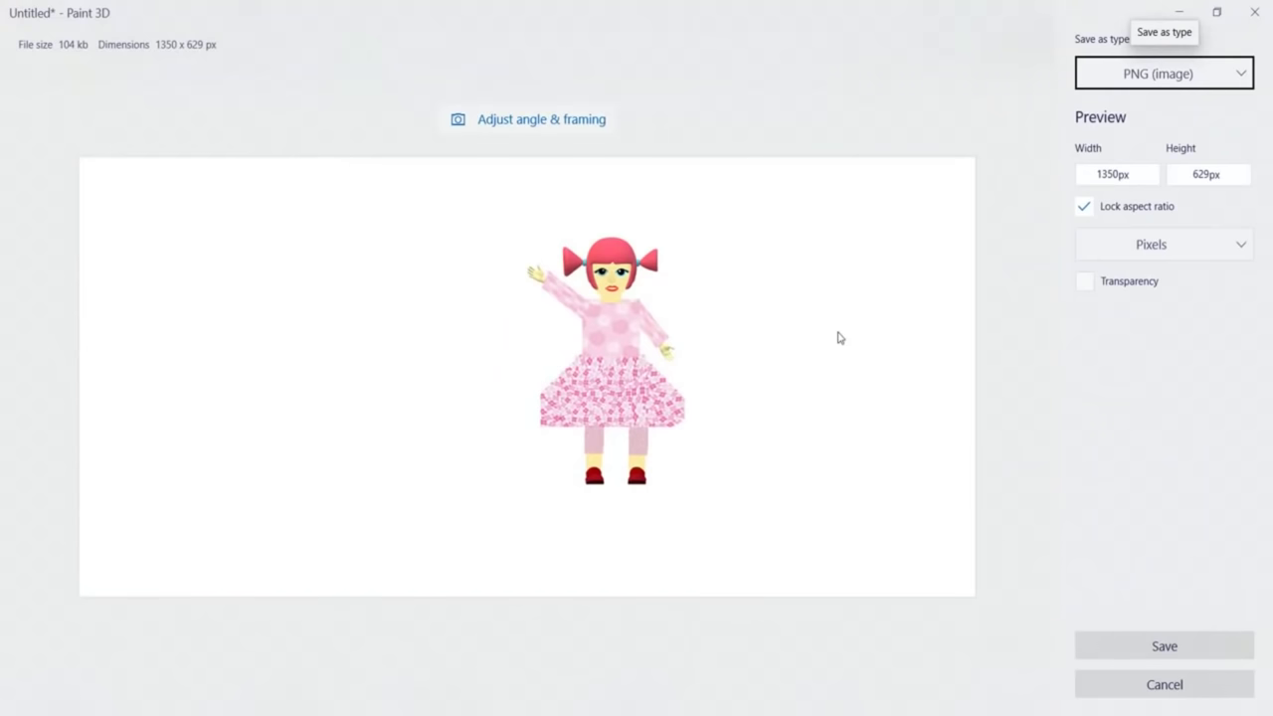
{"action": "left_click", "coordinate": [1178, 648]}
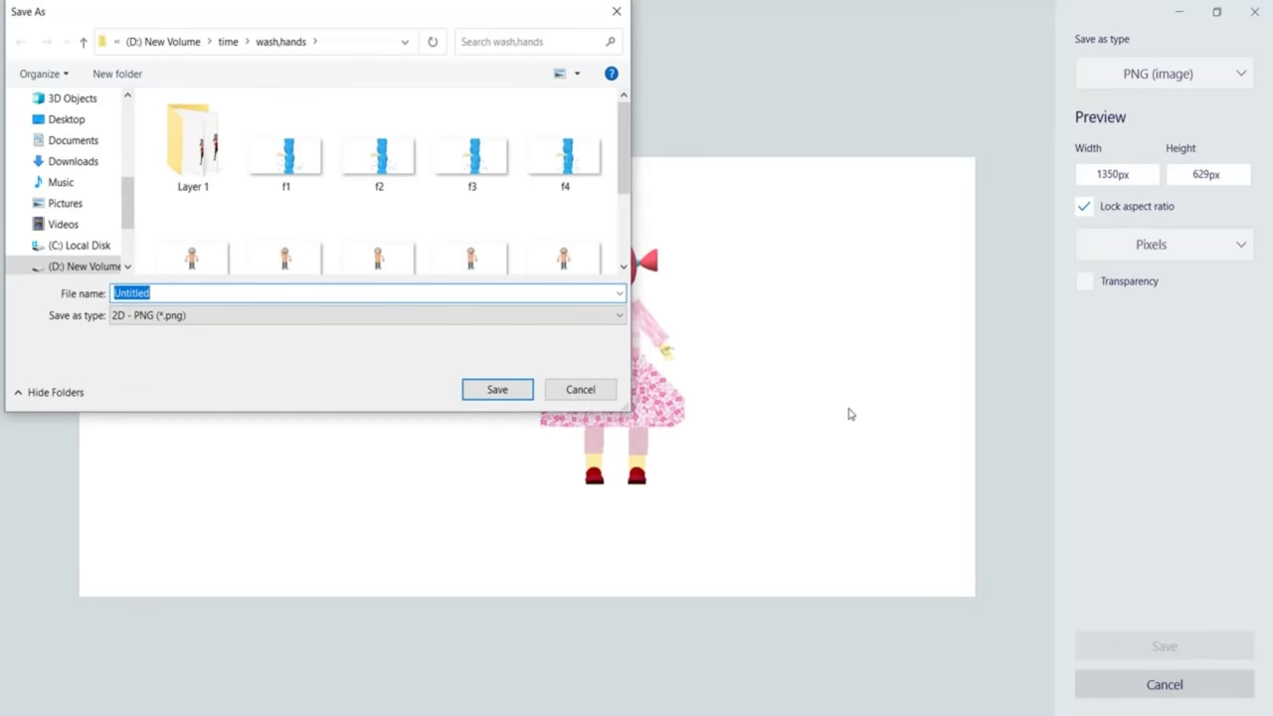
{"action": "left_click", "coordinate": [522, 396]}
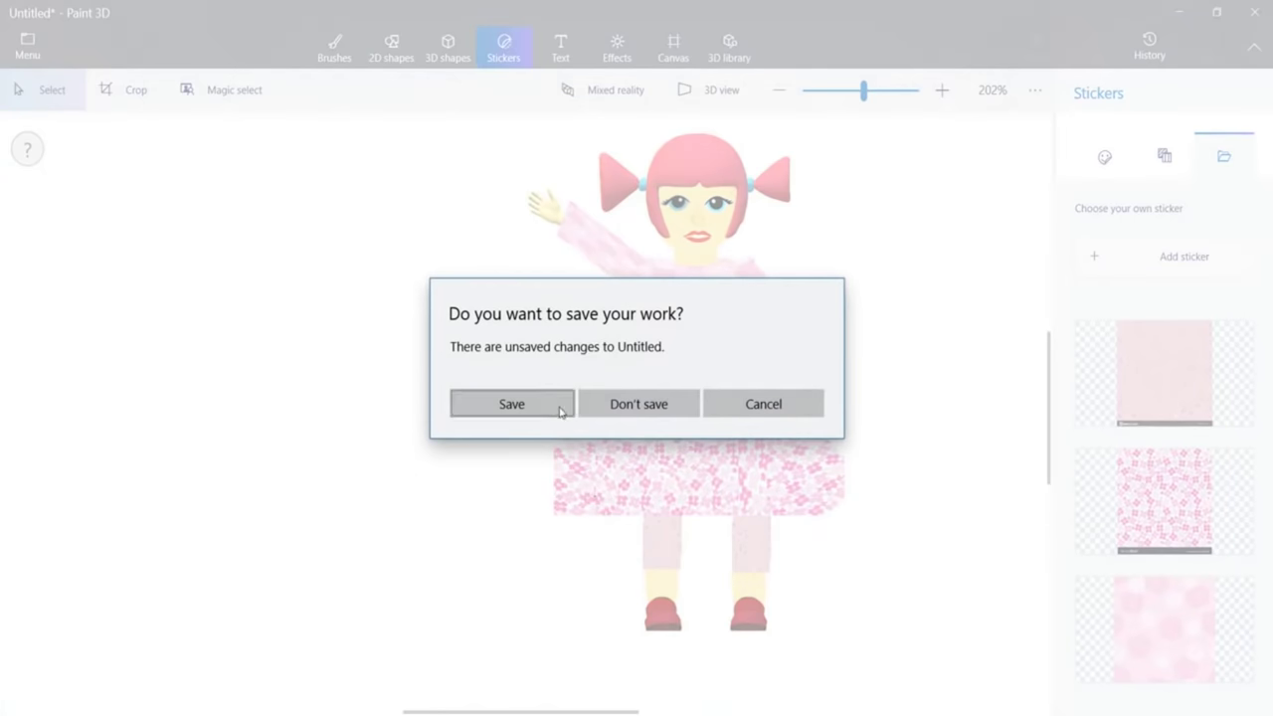
Save the current work as a project named "girl" before creating a new project.
{"action": "left_click", "coordinate": [560, 407]}
{"action": "type", "text": "girl"}
{"action": "left_click", "coordinate": [557, 417]}
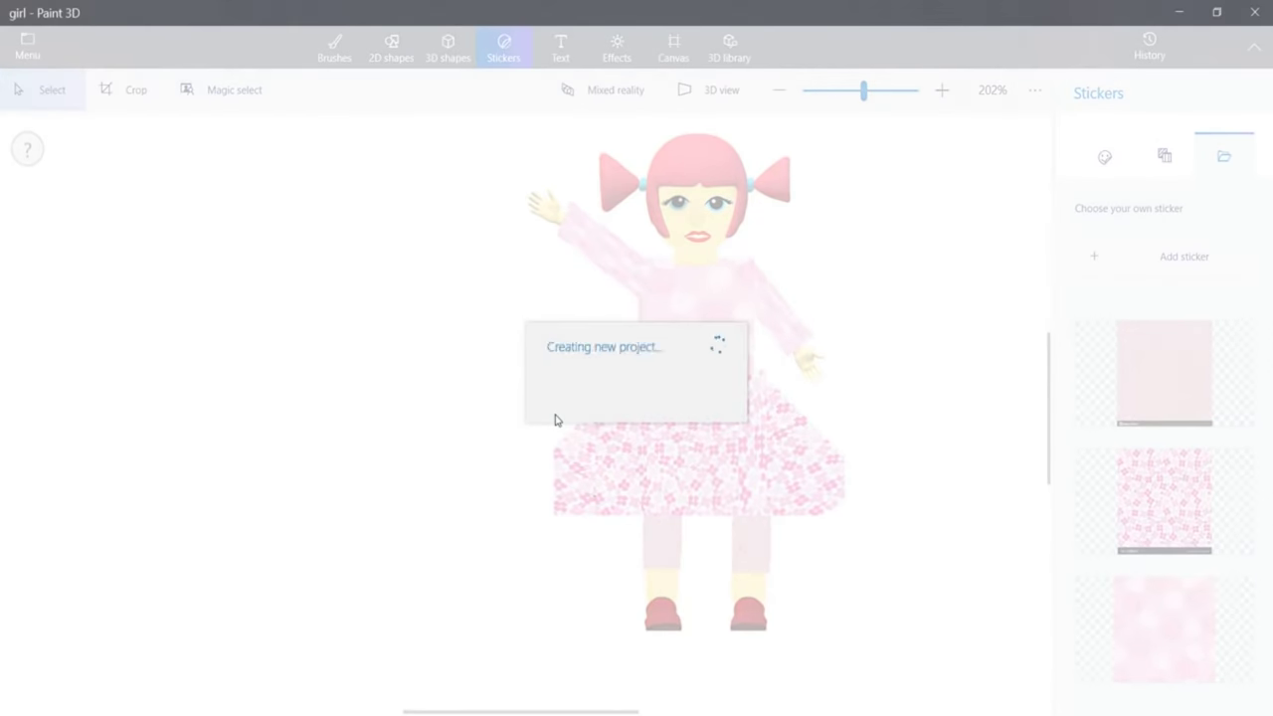